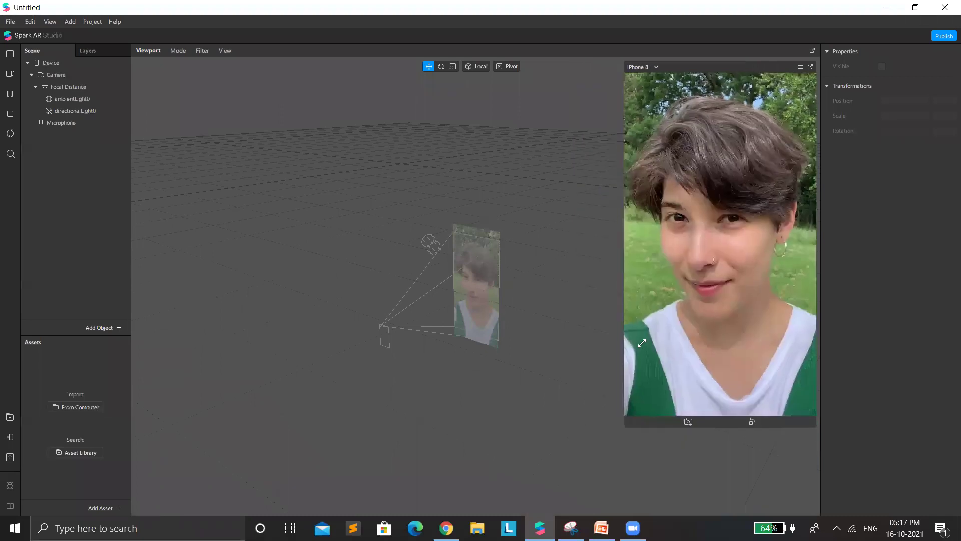
- Enlarge the iPhone 8 simulator preview and inspect the Device and Camera hierarchy in the scene by collapsing and expanding it
drag(755, 195, 575, 510)
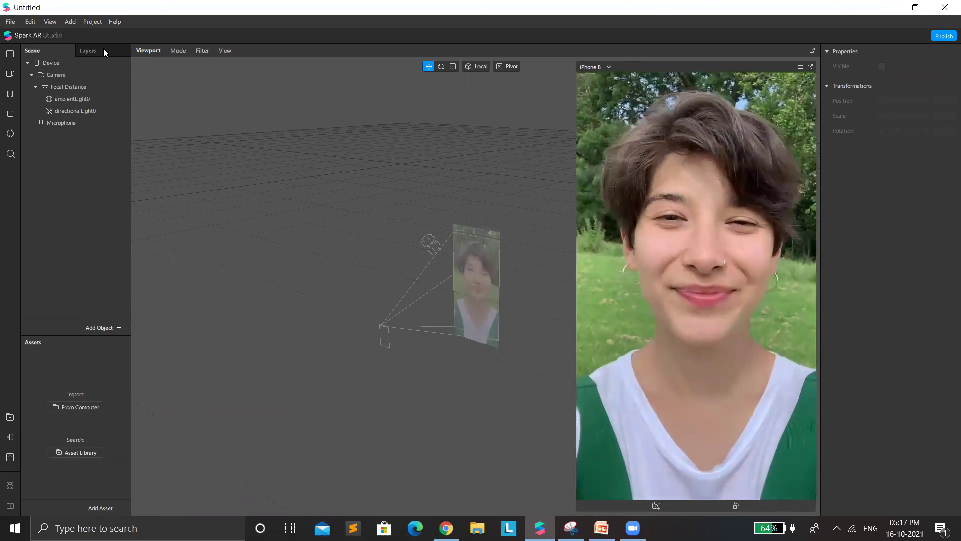
click(28, 62)
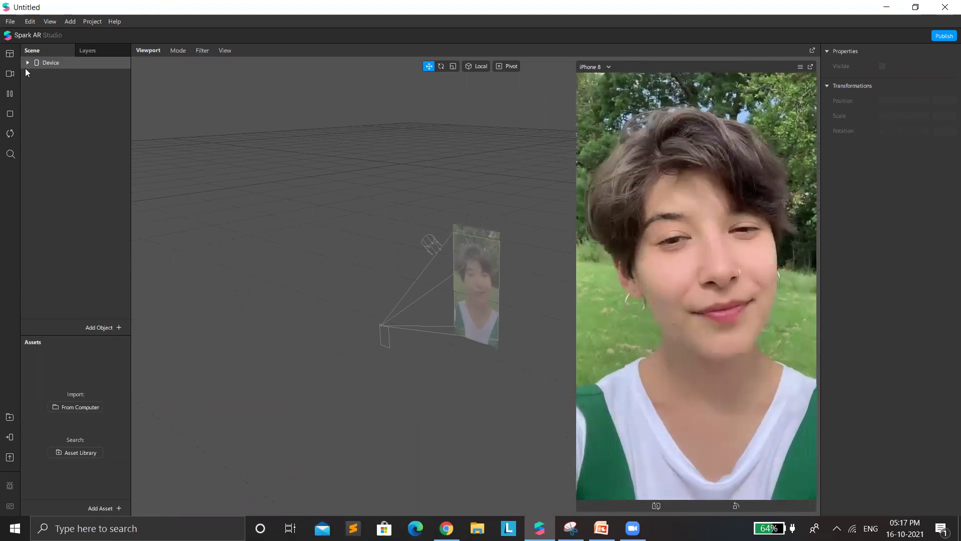
click(26, 64)
click(22, 69)
click(27, 61)
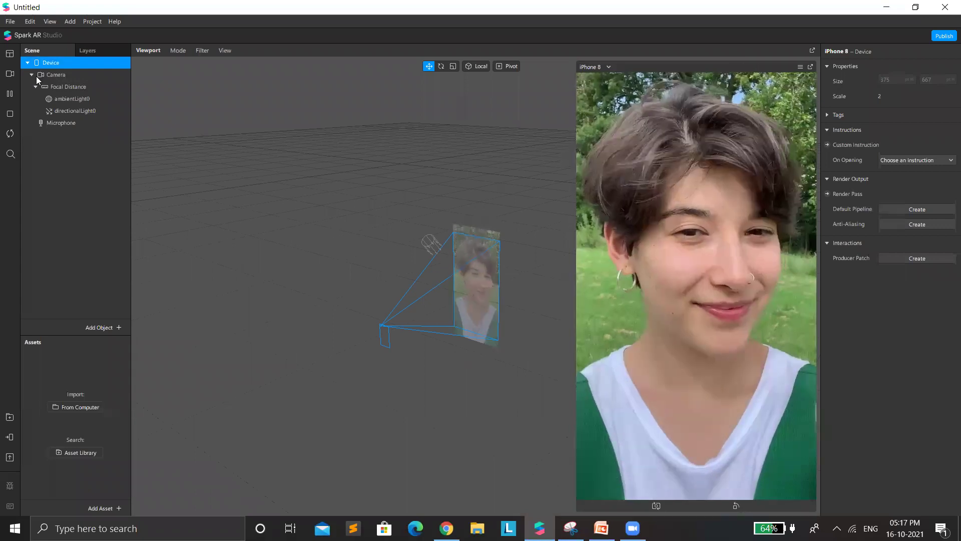
click(31, 75)
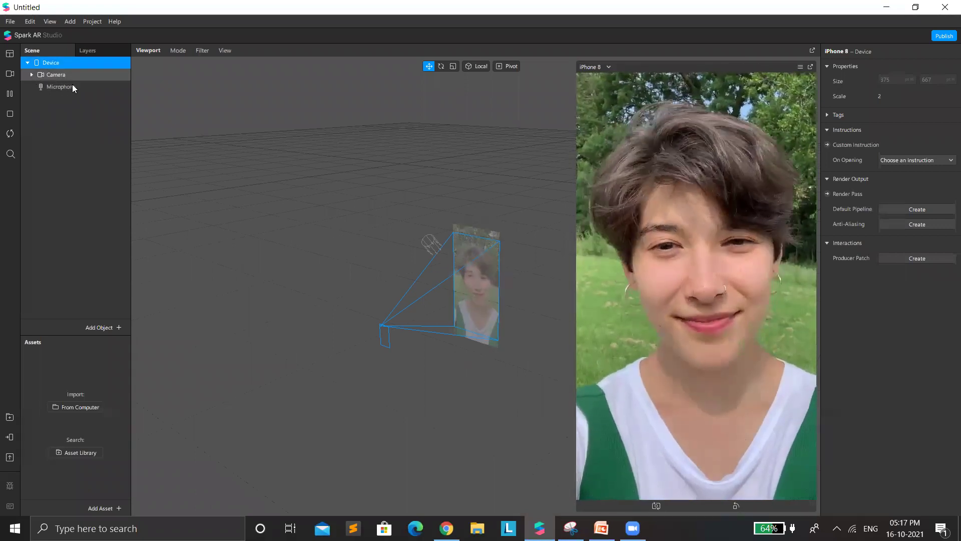
key(Down)
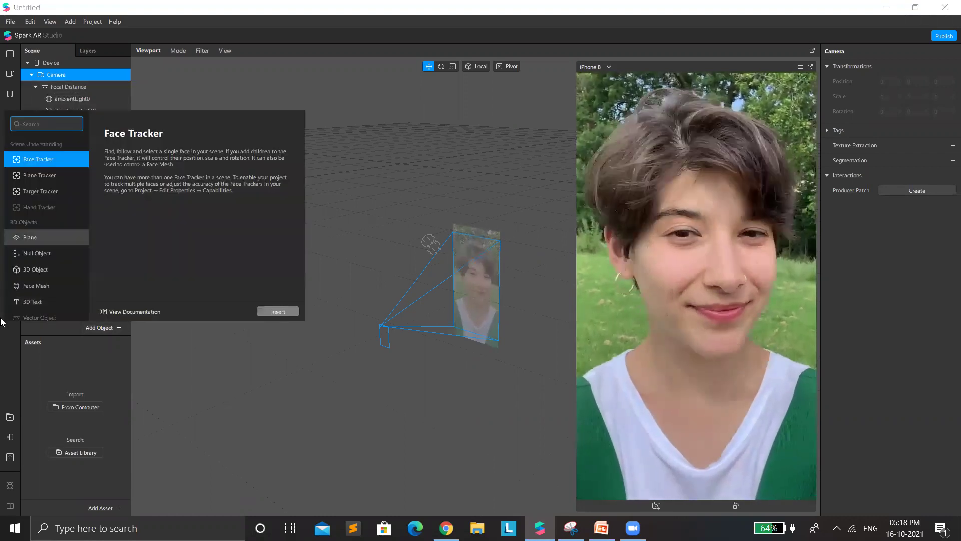
- Look through the object types that can be added to the scene and view the Face Tracker documentation
scroll(41, 234, down, 3)
scroll(45, 245, up, 3)
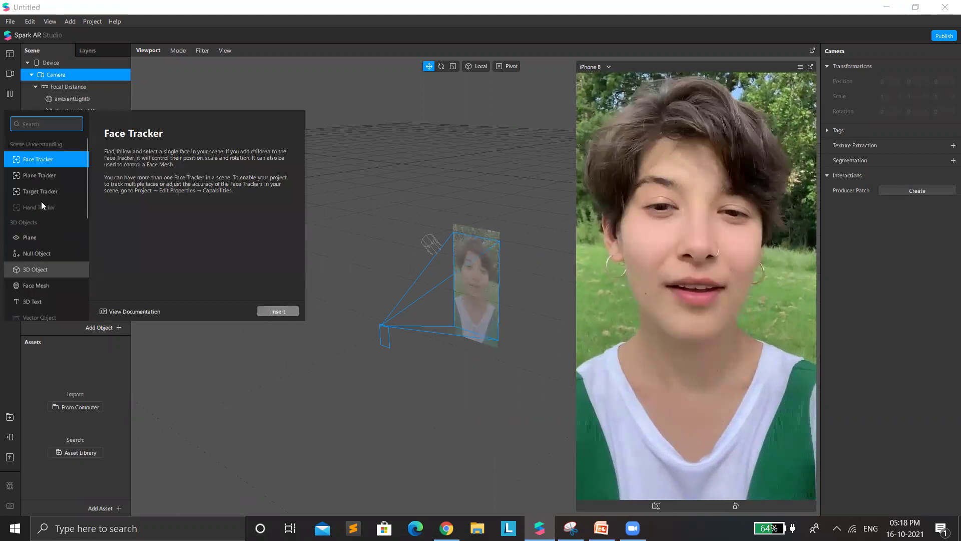
scroll(55, 265, up, 2)
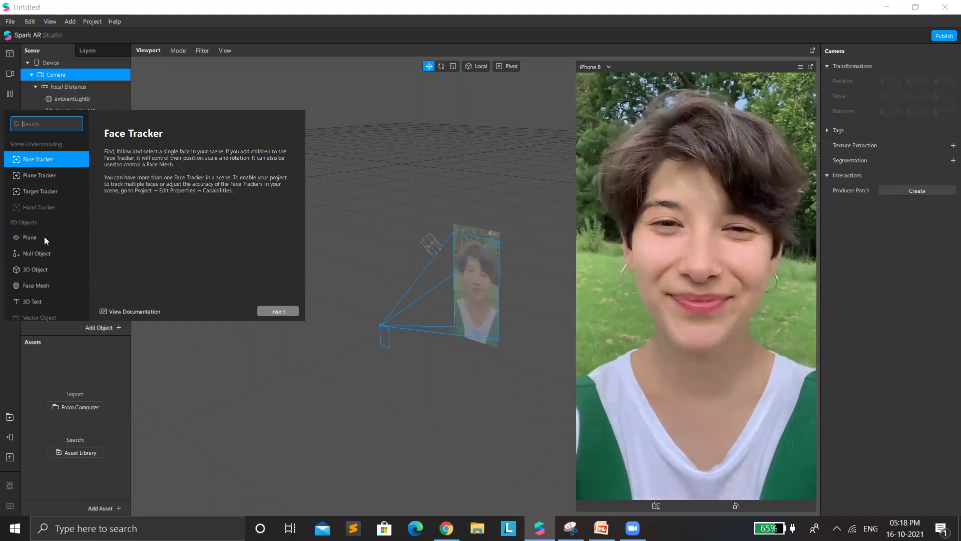
scroll(58, 250, down, 5)
scroll(34, 269, down, 2)
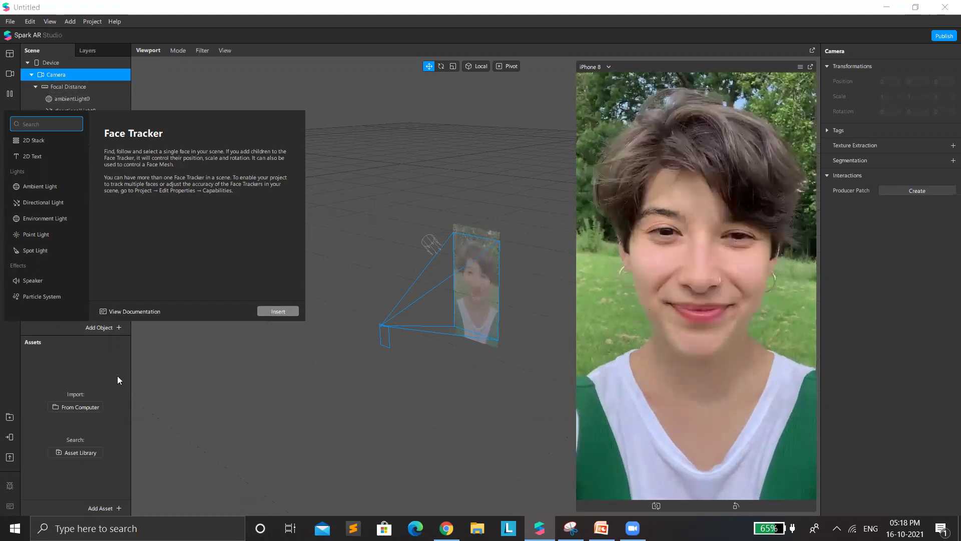
click(122, 307)
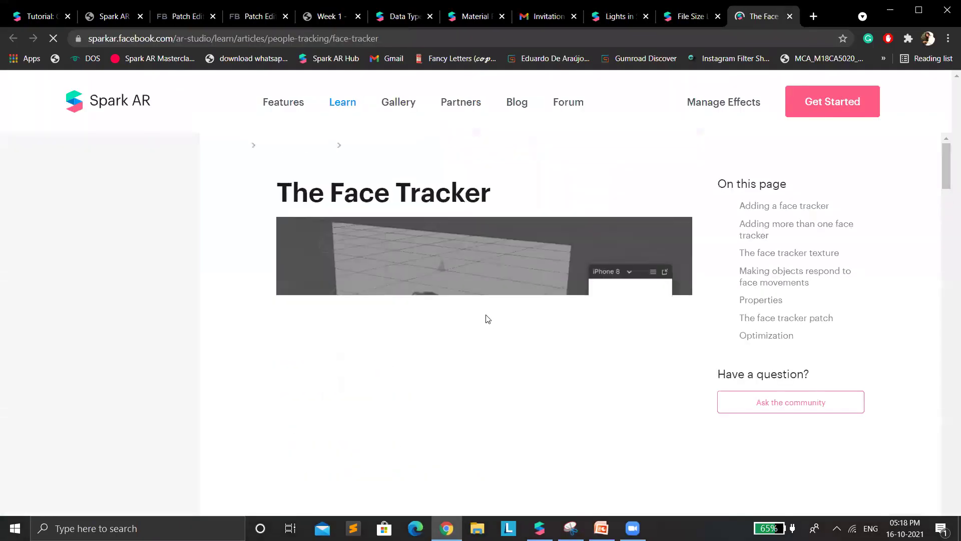
scroll(543, 416, down, 10)
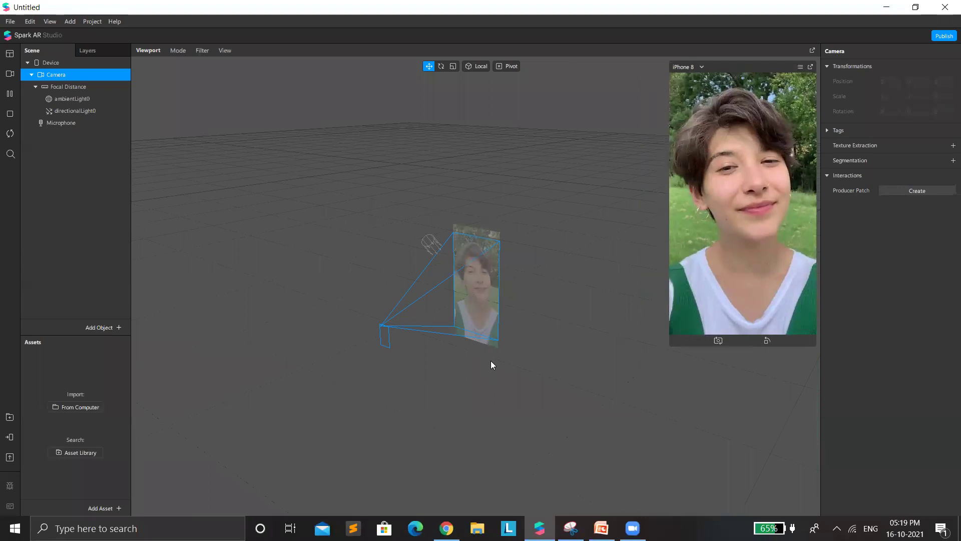
- Examine the camera frustum and the face preview plane in the 3D viewport at various distances and angles
scroll(473, 322, up, 2)
scroll(471, 333, up, 3)
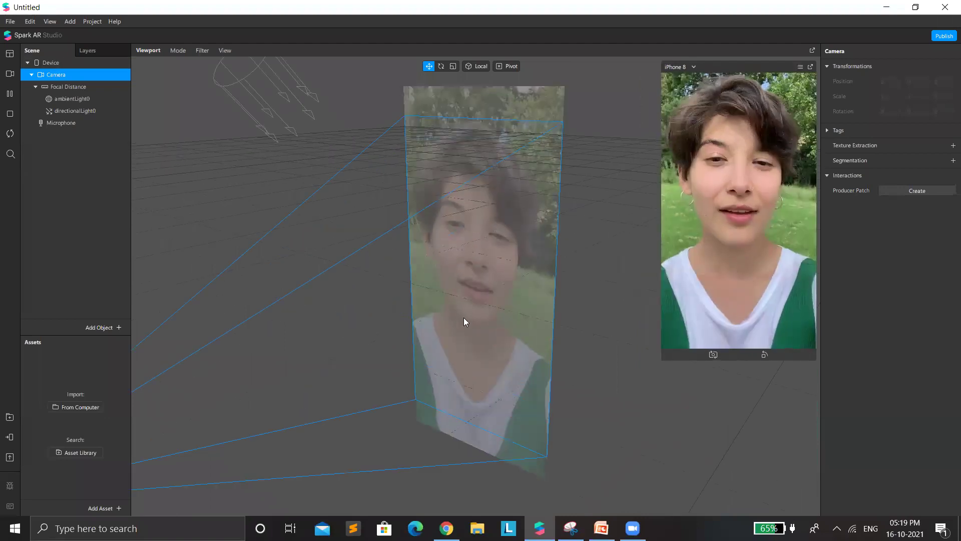
scroll(448, 329, down, 3)
scroll(456, 322, up, 6)
scroll(434, 292, up, 3)
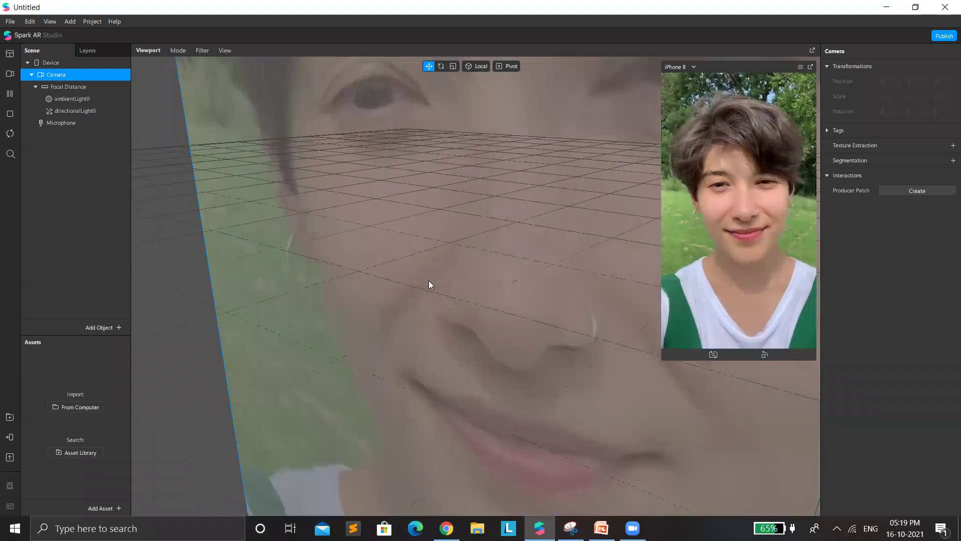
scroll(435, 280, down, 2)
scroll(436, 284, down, 2)
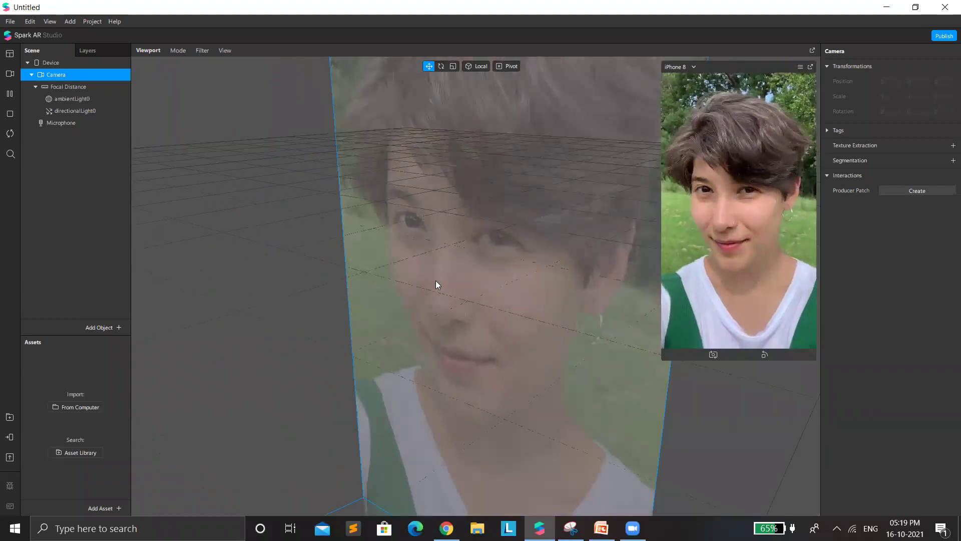
scroll(501, 315, down, 3)
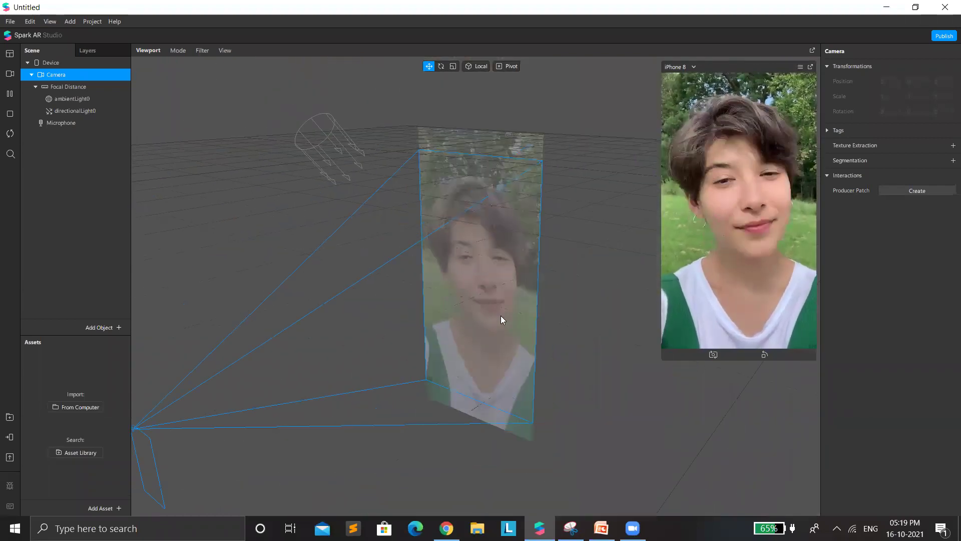
scroll(500, 315, up, 2)
scroll(499, 316, down, 2)
scroll(500, 316, up, 2)
scroll(493, 308, down, 5)
scroll(489, 297, up, 6)
scroll(758, 292, down, 5)
scroll(761, 293, up, 3)
scroll(769, 298, up, 3)
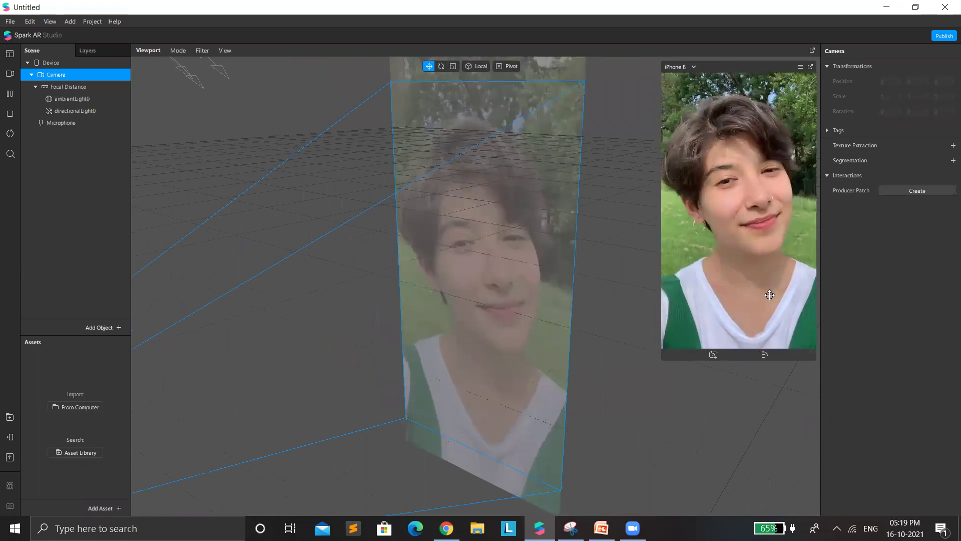
scroll(774, 288, down, 4)
drag(588, 290, 391, 253)
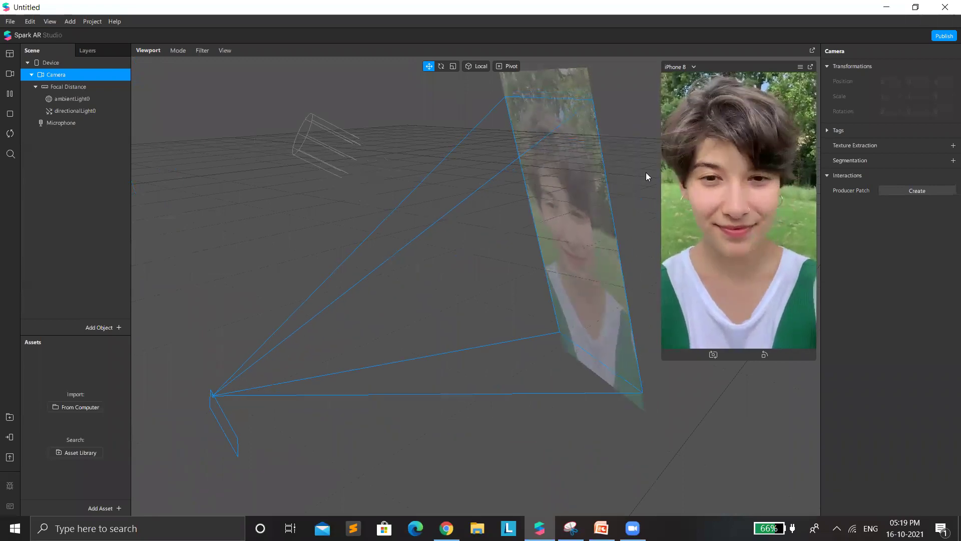
drag(417, 278, 479, 282)
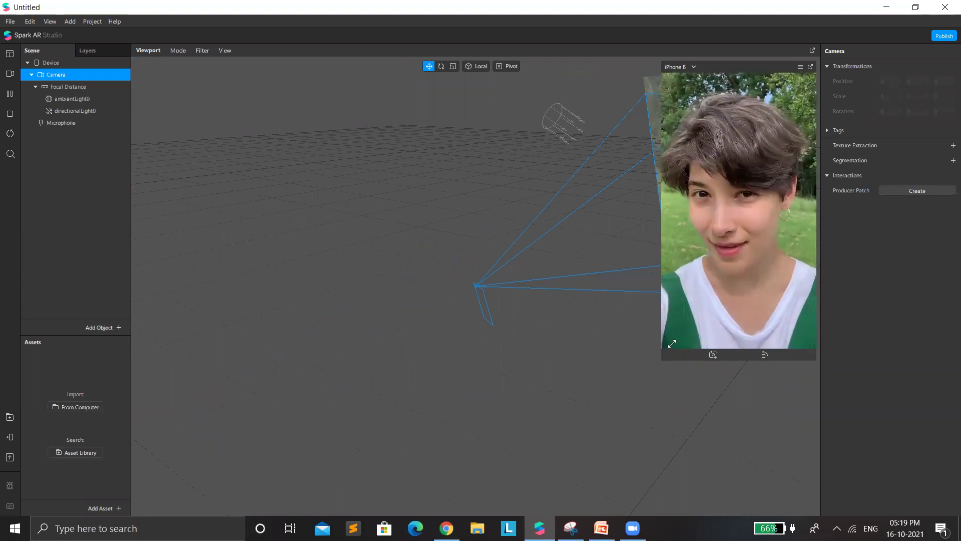
- Shrink the iPhone 8 simulator preview so the camera frustum and the preview plane both stay clear in the viewport
drag(662, 359, 709, 274)
drag(587, 324, 543, 309)
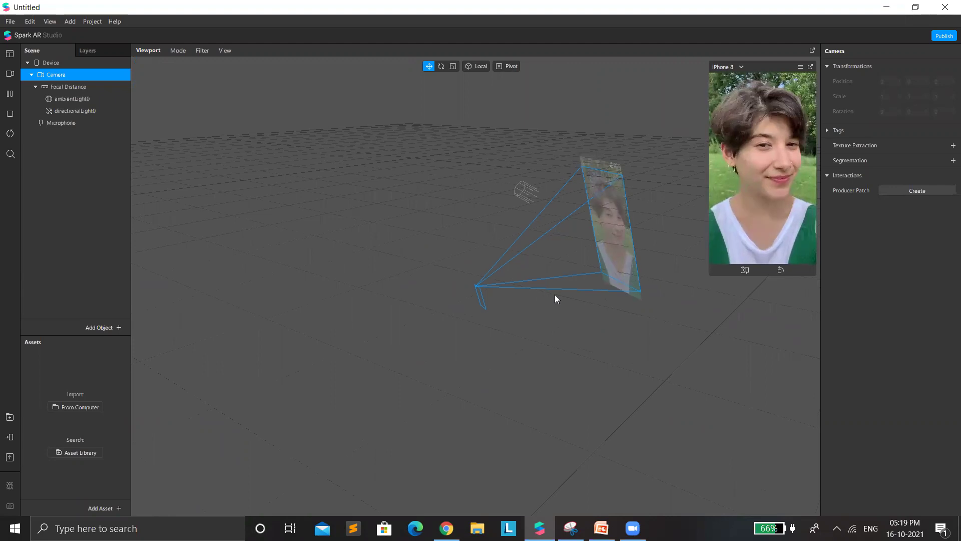
drag(622, 215, 700, 283)
drag(780, 217, 712, 267)
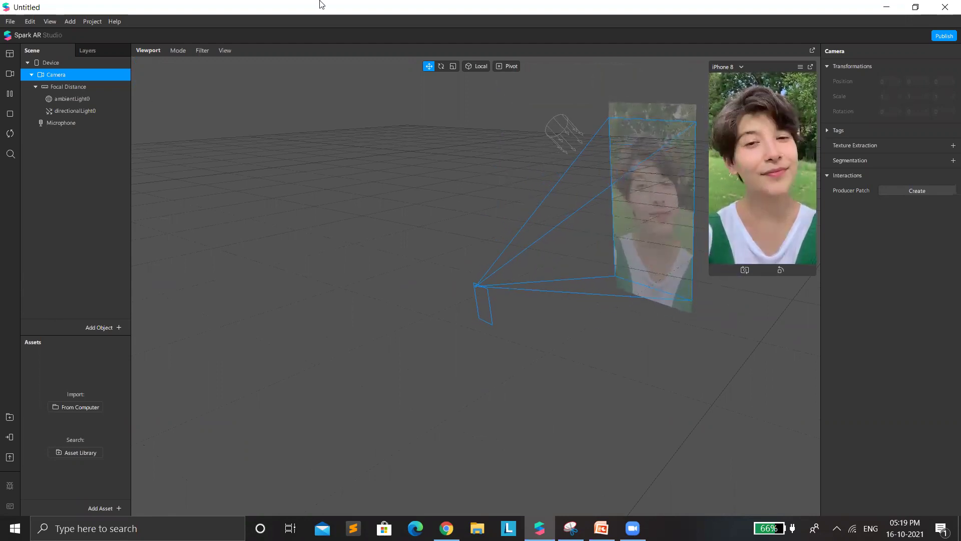
- Switch the viewport to 2D object editing mode and inspect the flat camera preview
click(177, 50)
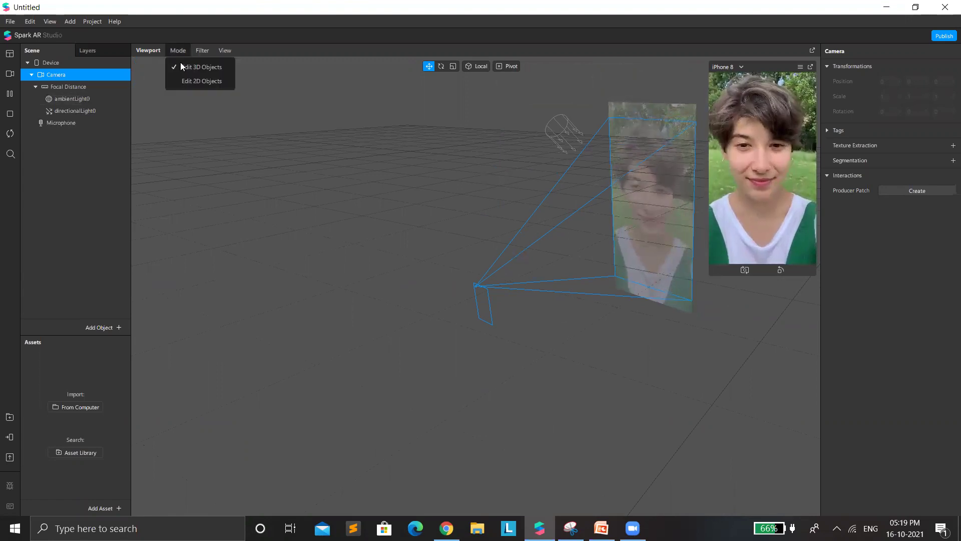
click(198, 81)
scroll(500, 296, up, 10)
scroll(485, 297, down, 9)
scroll(430, 255, up, 2)
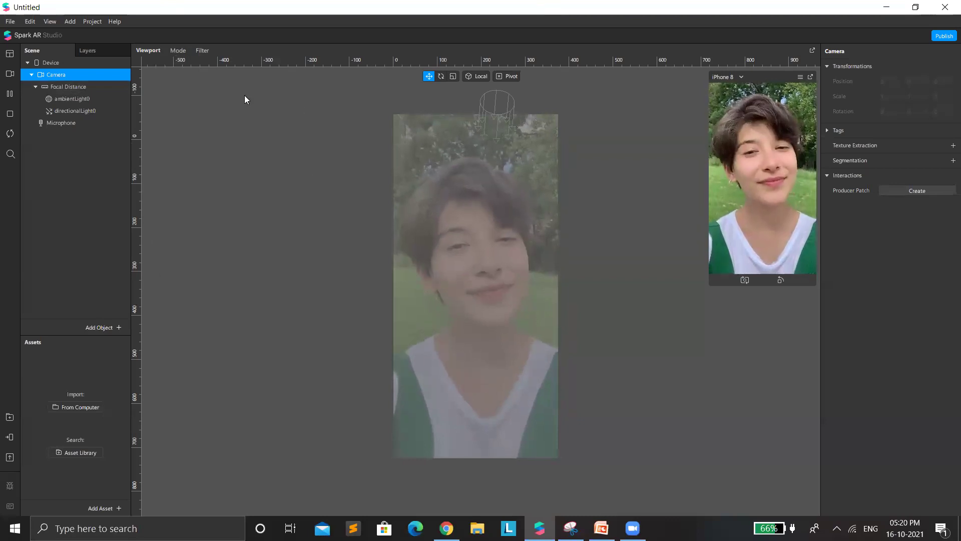
- Hide the viewport ruler and show it again
click(52, 20)
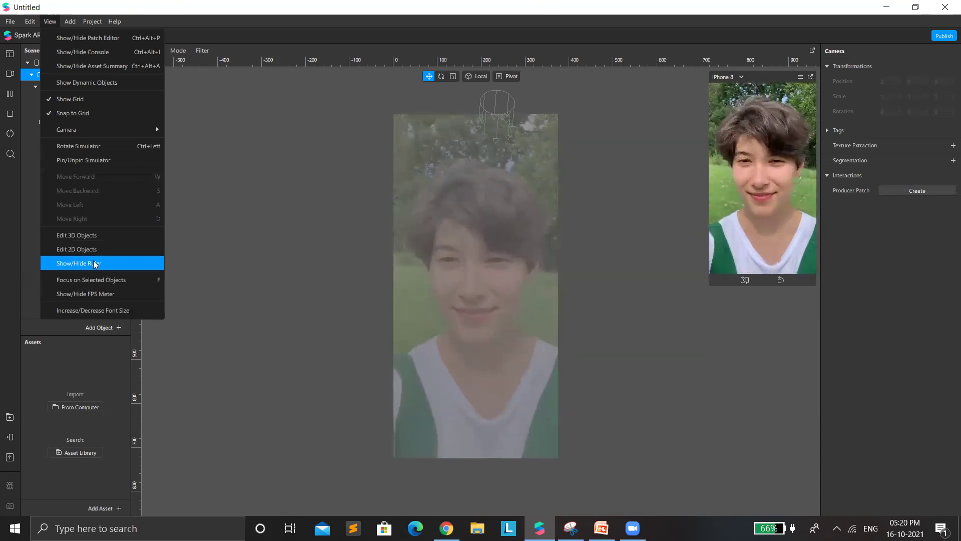
click(87, 266)
click(52, 21)
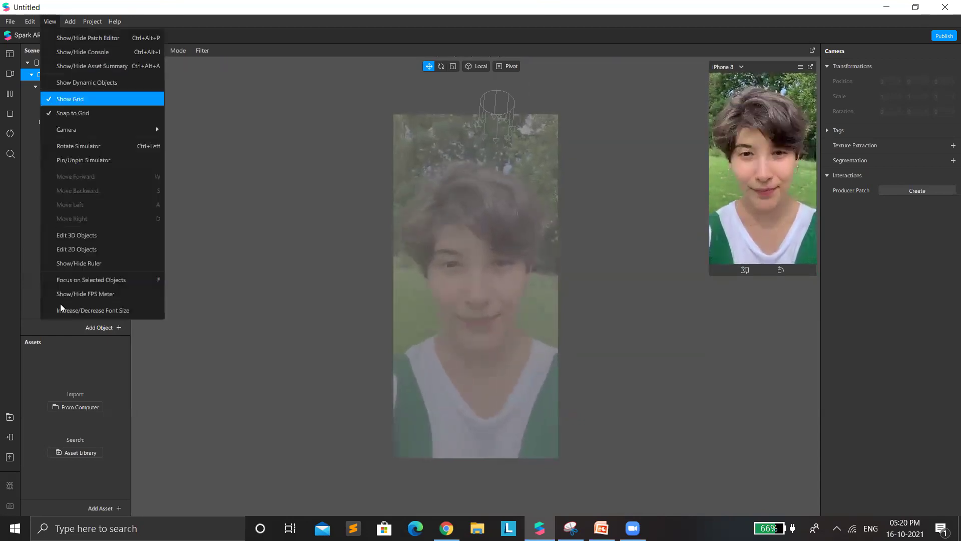
click(77, 265)
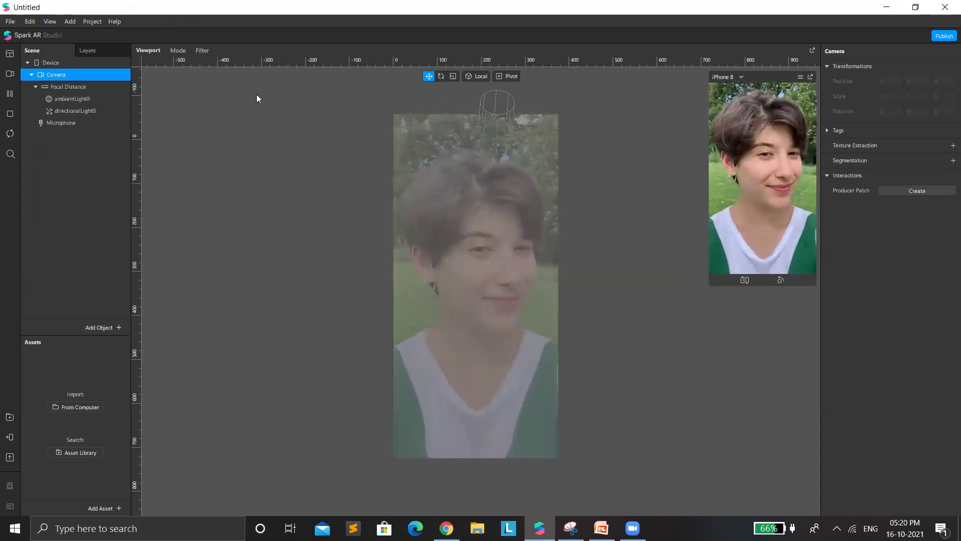
- Switch the viewport back to 3D object editing mode
click(173, 51)
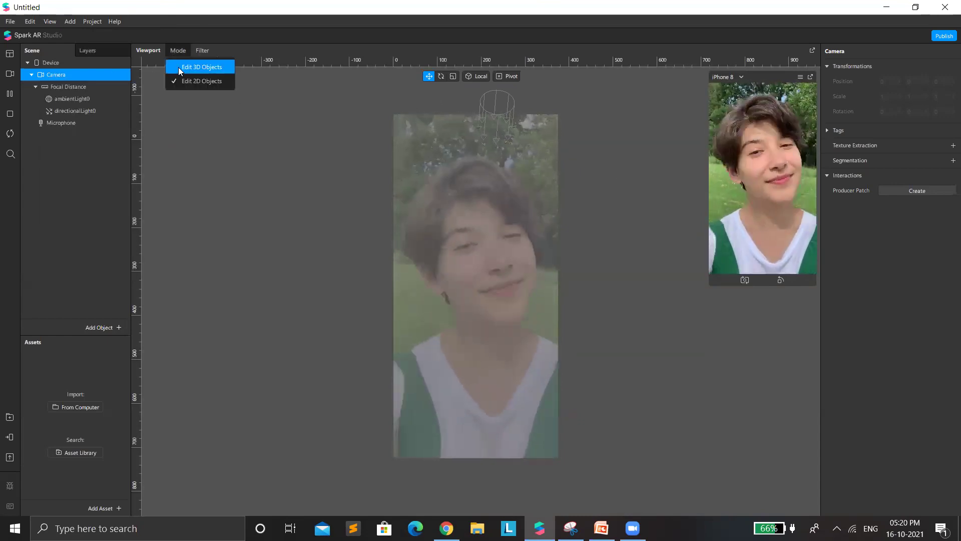
click(178, 67)
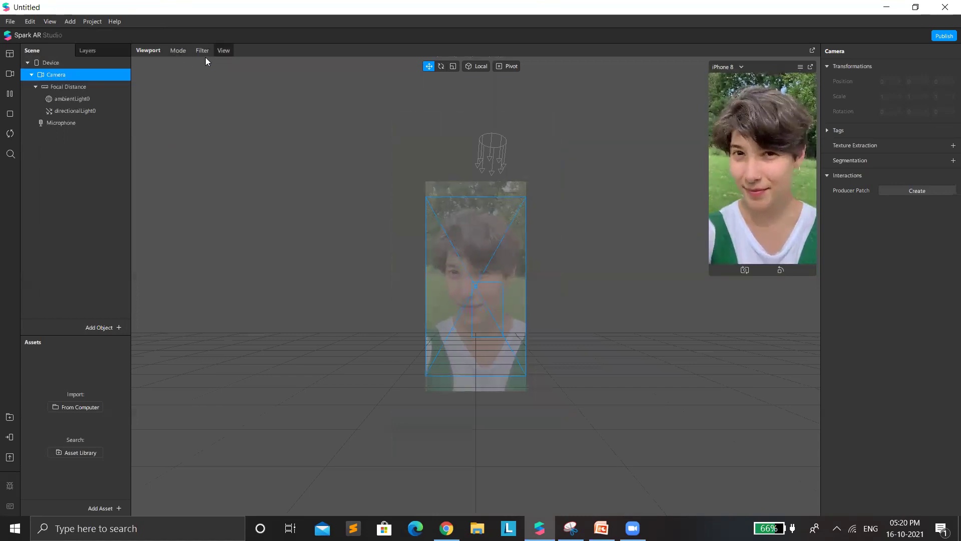
- Review the viewport's filter, projection, view direction and editing mode options, keeping Edit 3D Objects selected
click(205, 52)
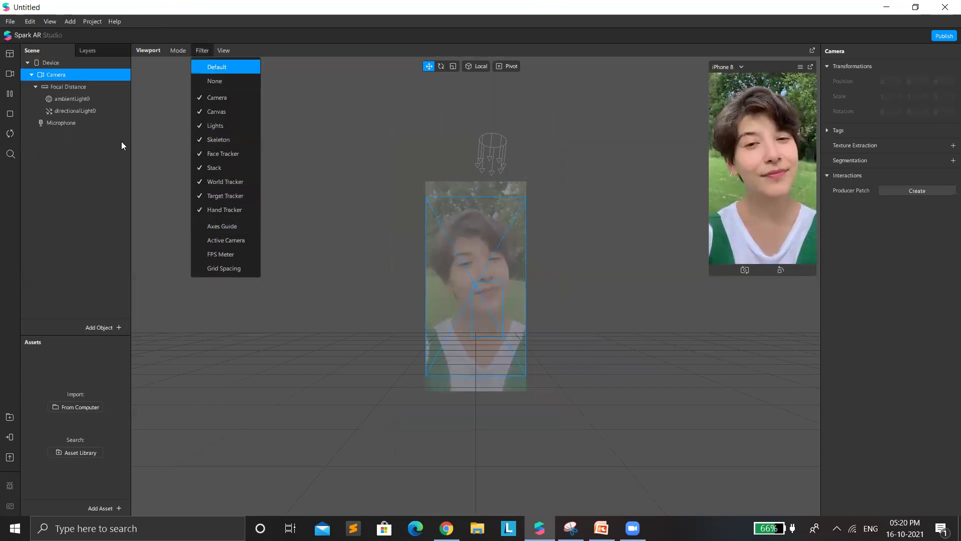
click(105, 76)
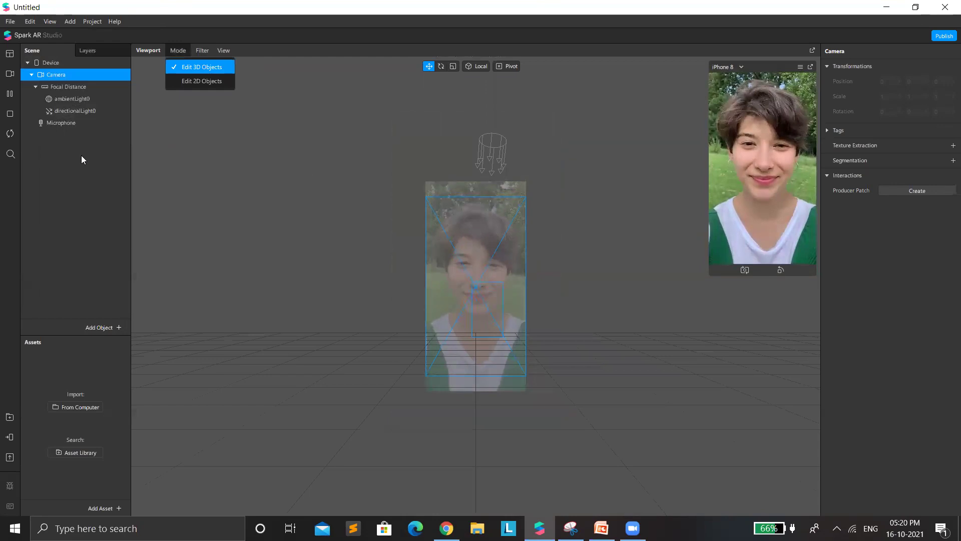
click(203, 51)
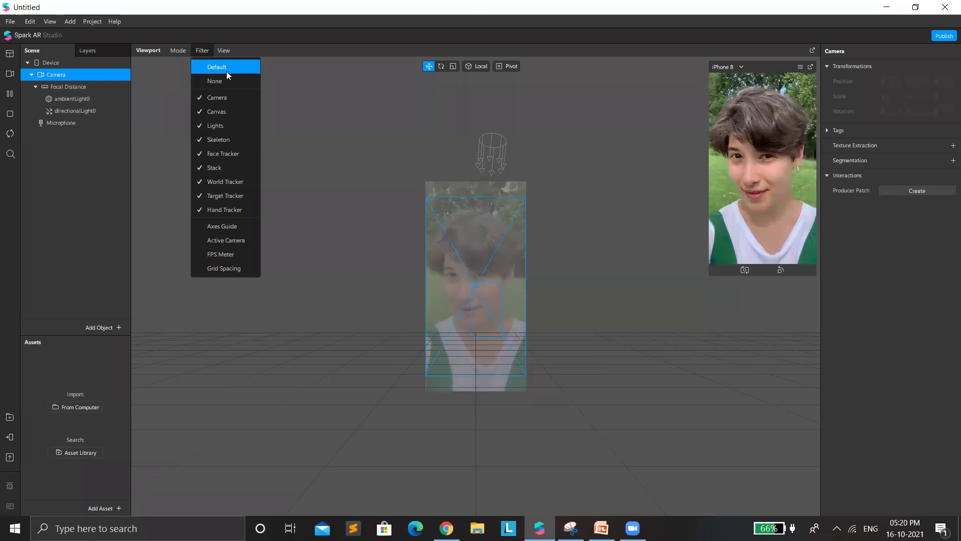
click(220, 51)
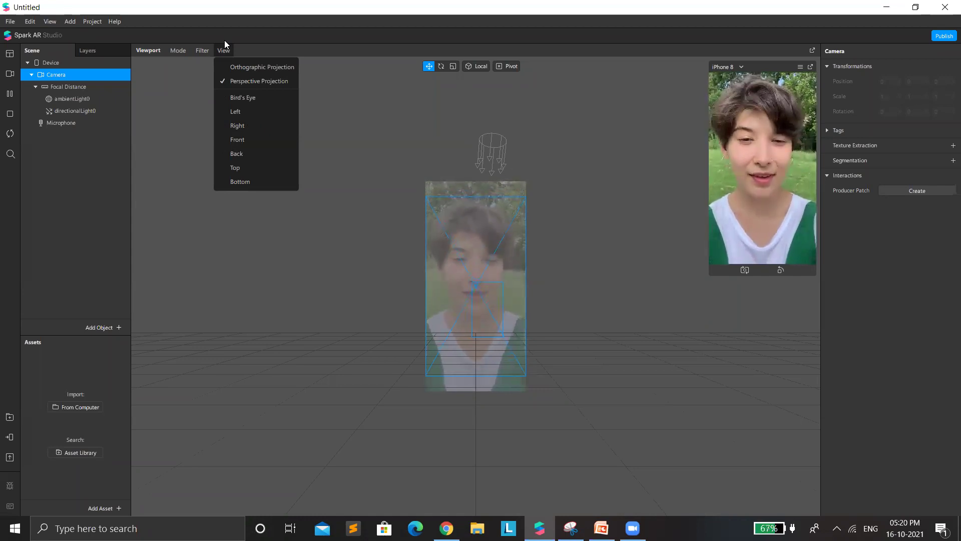
click(177, 51)
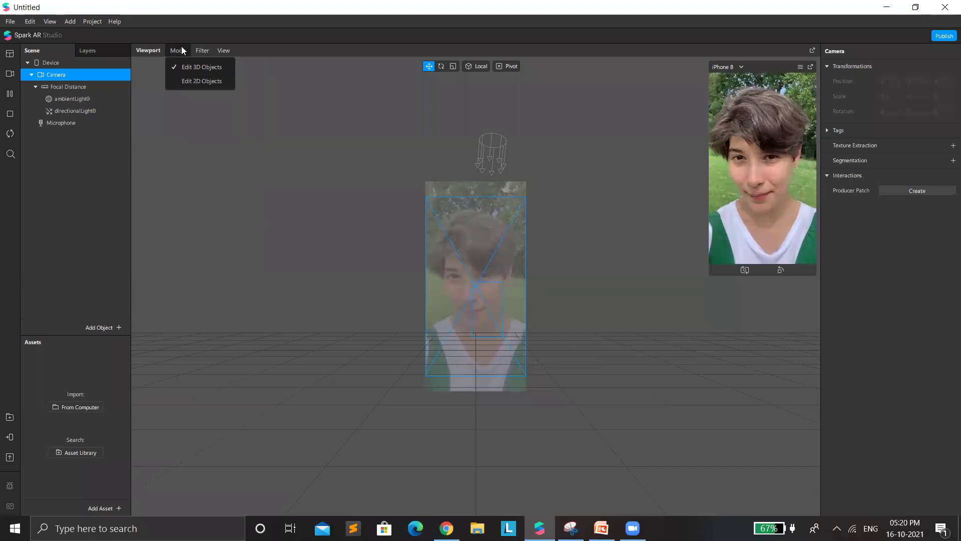
click(160, 57)
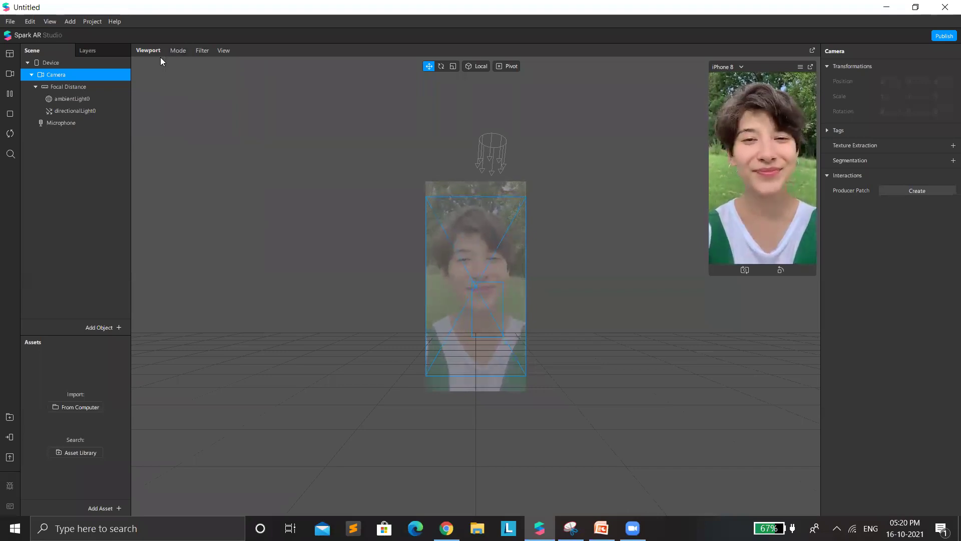
click(167, 49)
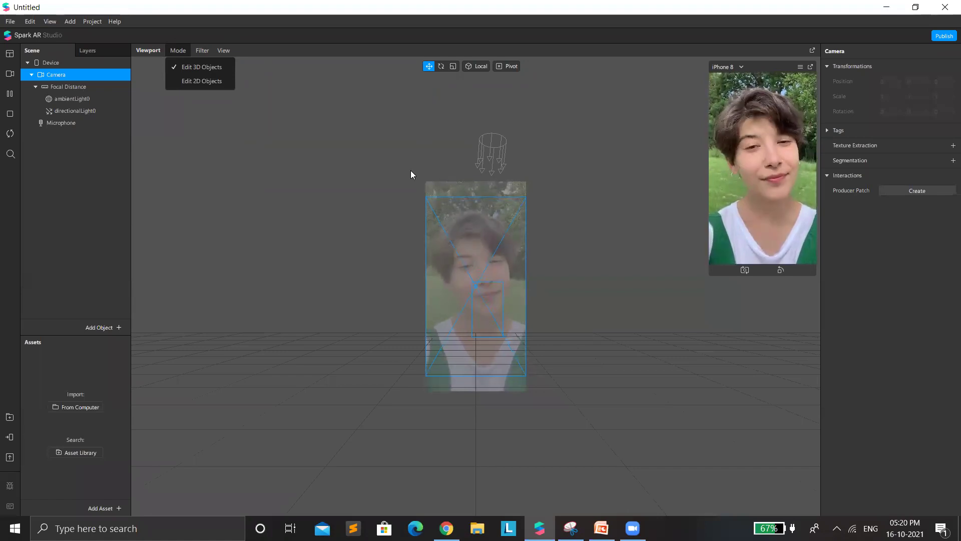
click(476, 356)
click(182, 54)
click(191, 66)
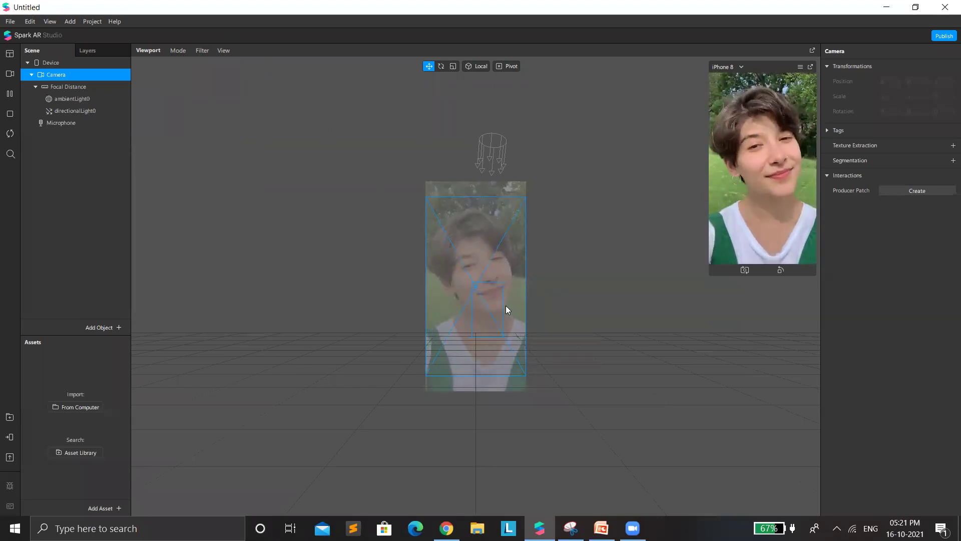
scroll(561, 289, down, 2)
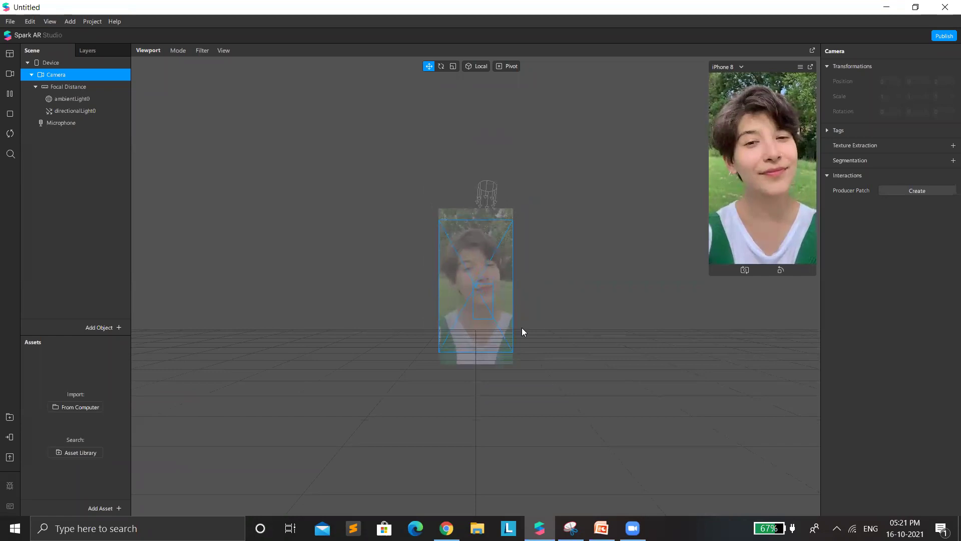
scroll(499, 290, down, 2)
scroll(500, 290, up, 4)
scroll(496, 290, down, 2)
scroll(494, 290, up, 5)
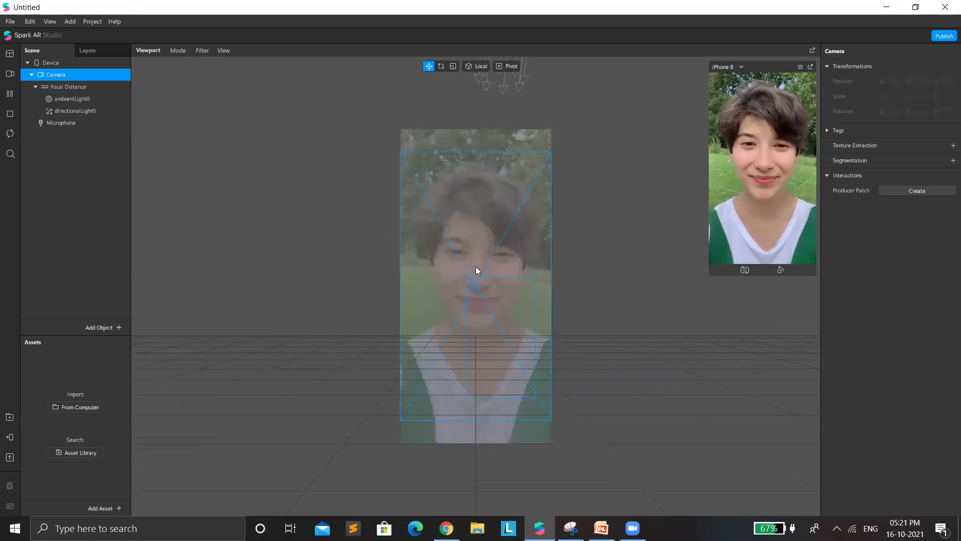
scroll(472, 294, down, 4)
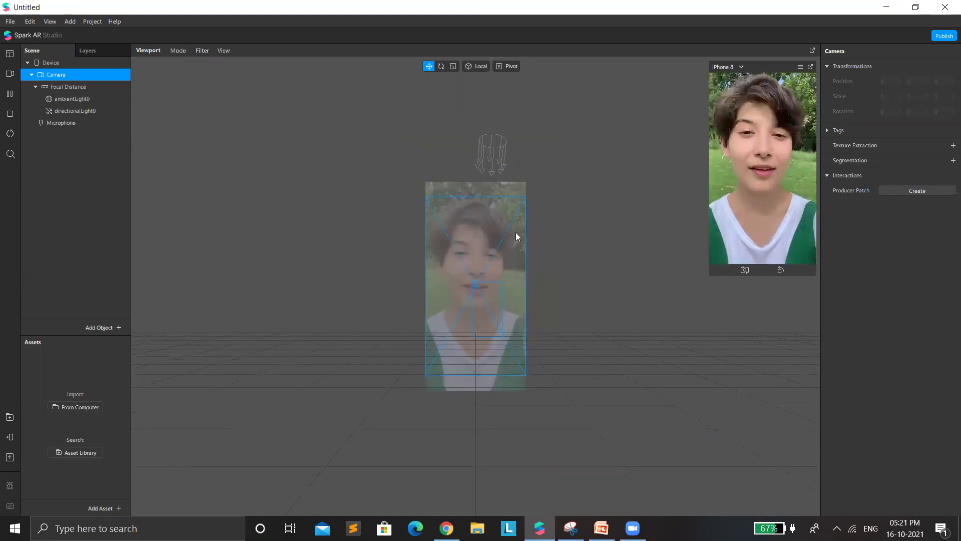
scroll(635, 280, up, 3)
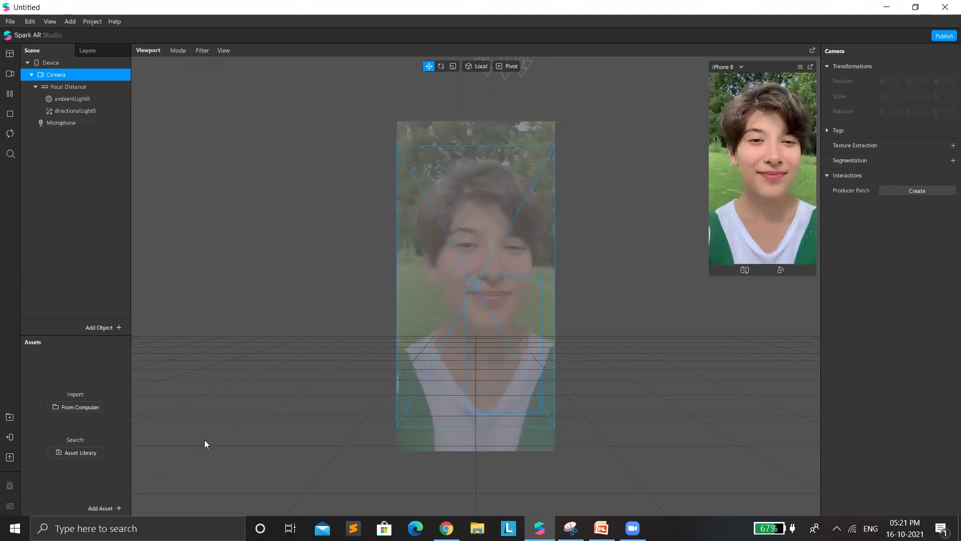
- Open the AR Library at full-screen size and browse the Glasses and 3D Shapes collections among the 3D objects
click(80, 407)
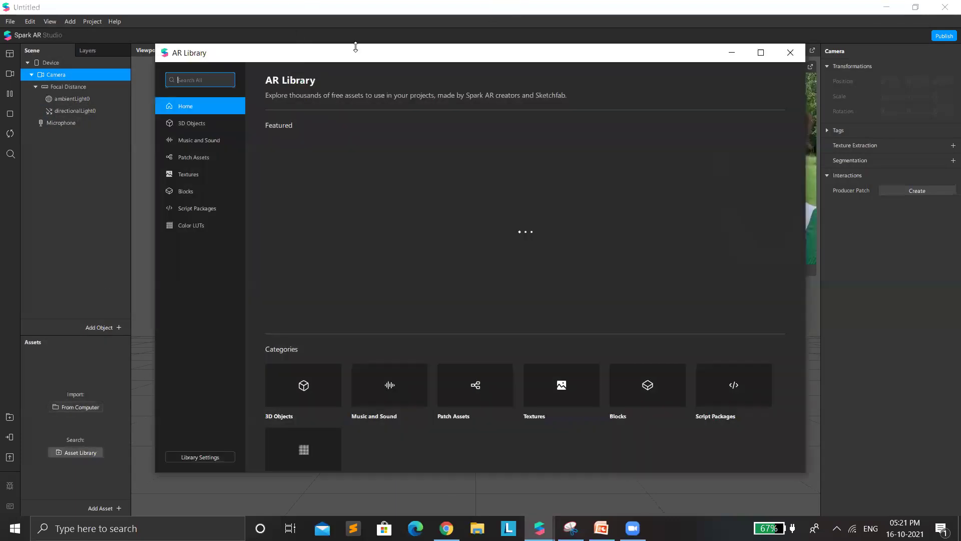
click(762, 52)
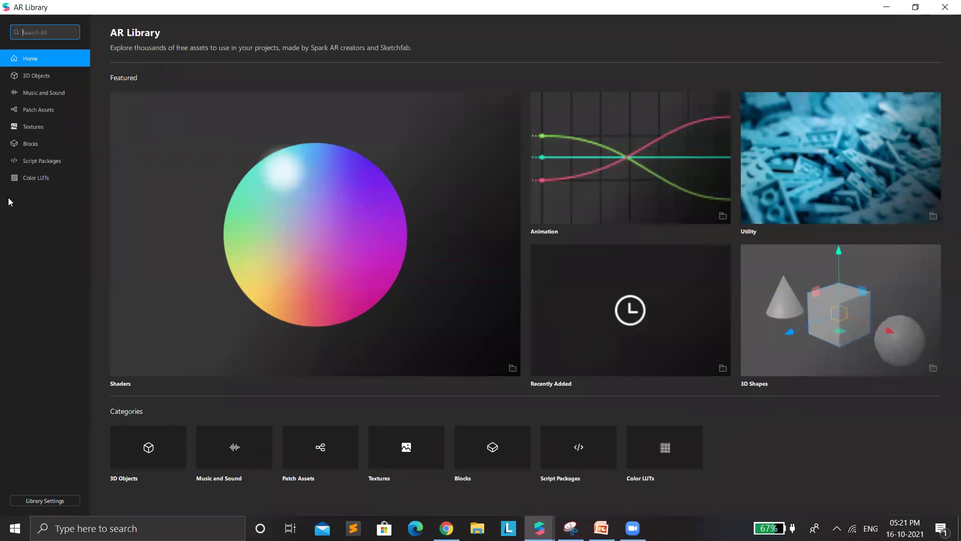
click(41, 79)
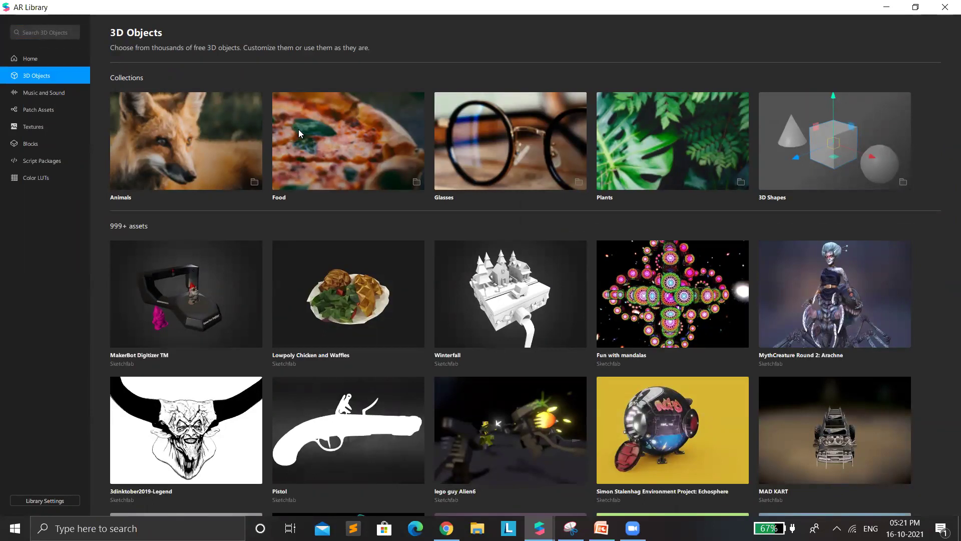
click(494, 184)
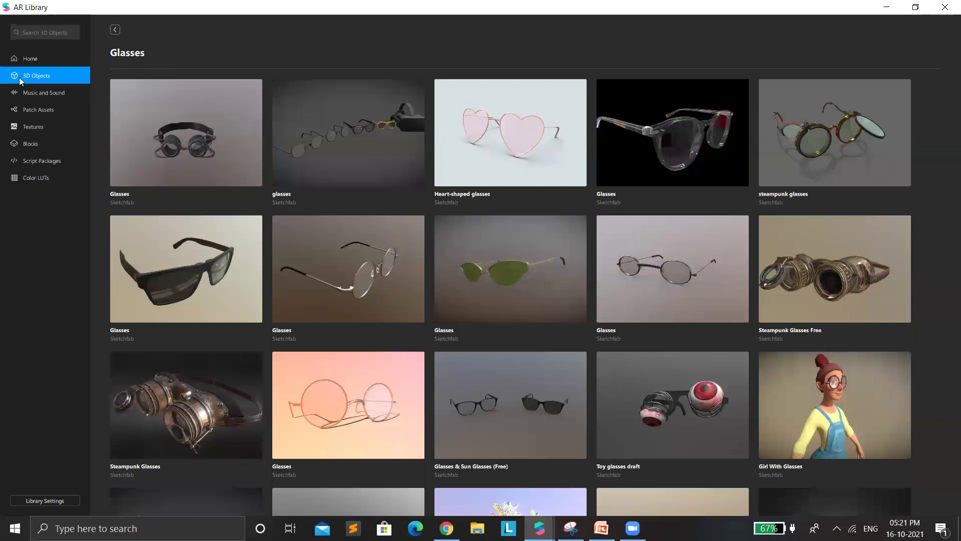
click(114, 31)
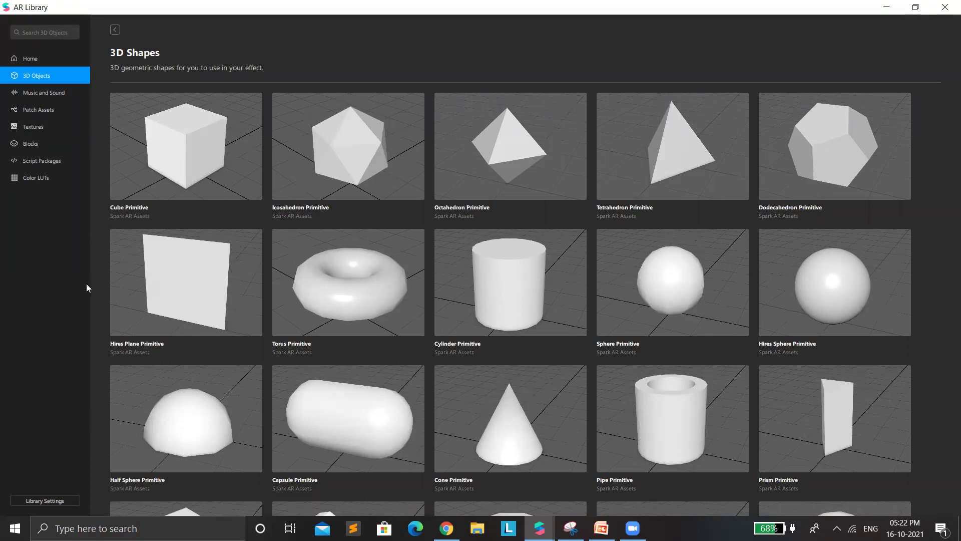
key(alt+Left)
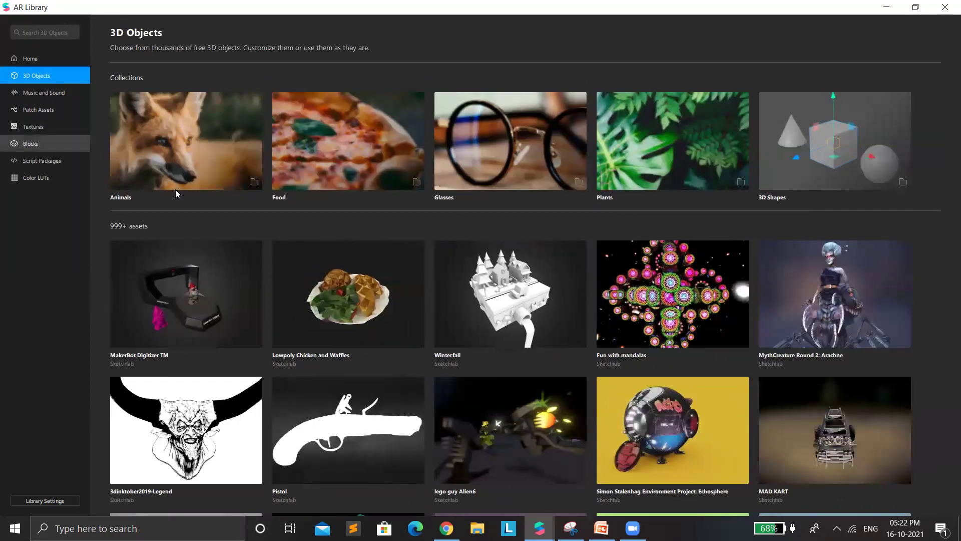
- Look through the AR Library's Music and Sound category, including its collections and audio assets
click(44, 92)
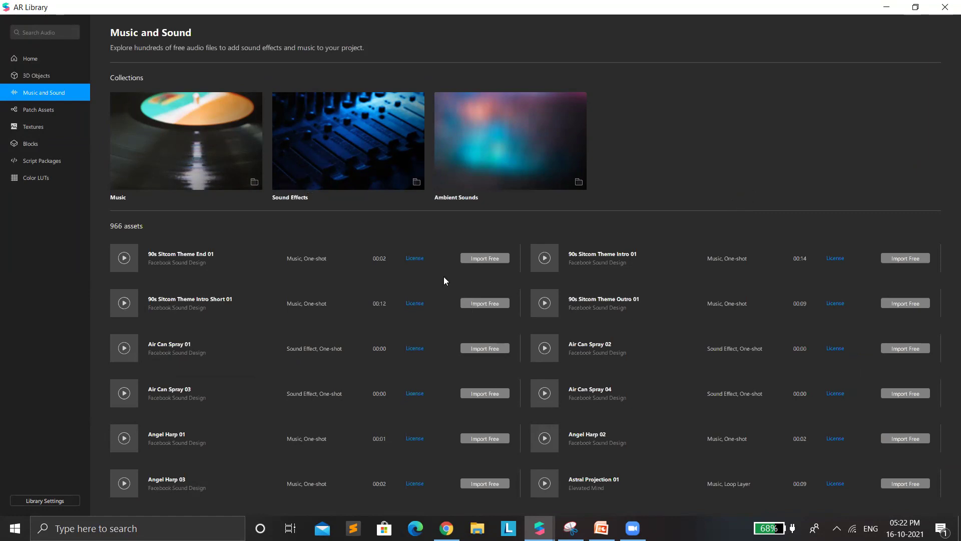
scroll(491, 227, down, 1)
scroll(492, 224, up, 1)
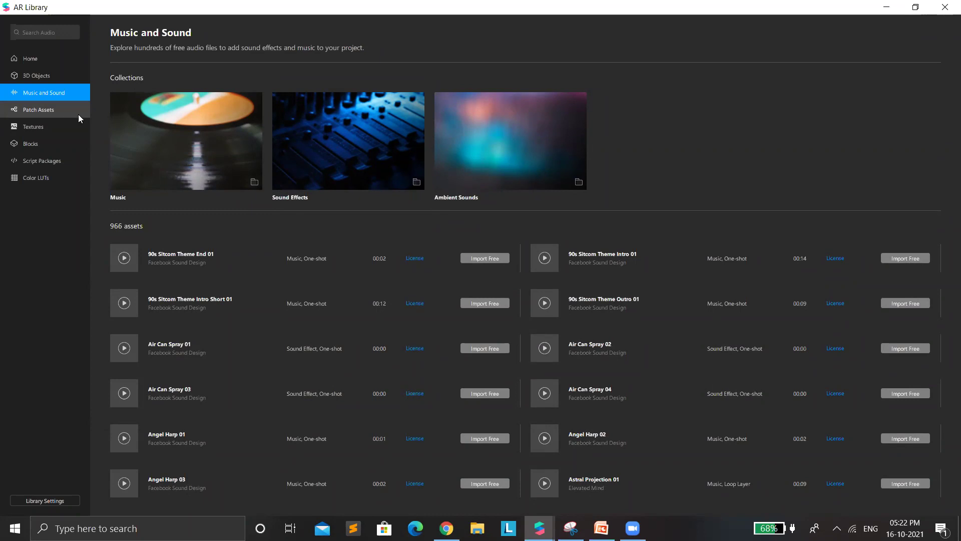
- Browse the library's Patch Assets category and examine the patches in its Shaders collection
click(14, 115)
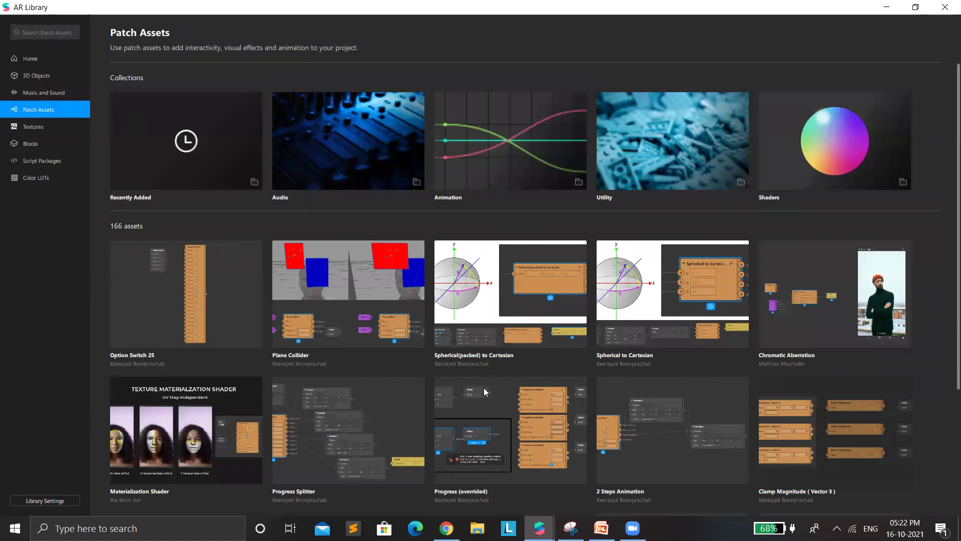
scroll(484, 387, down, 3)
scroll(499, 394, down, 1)
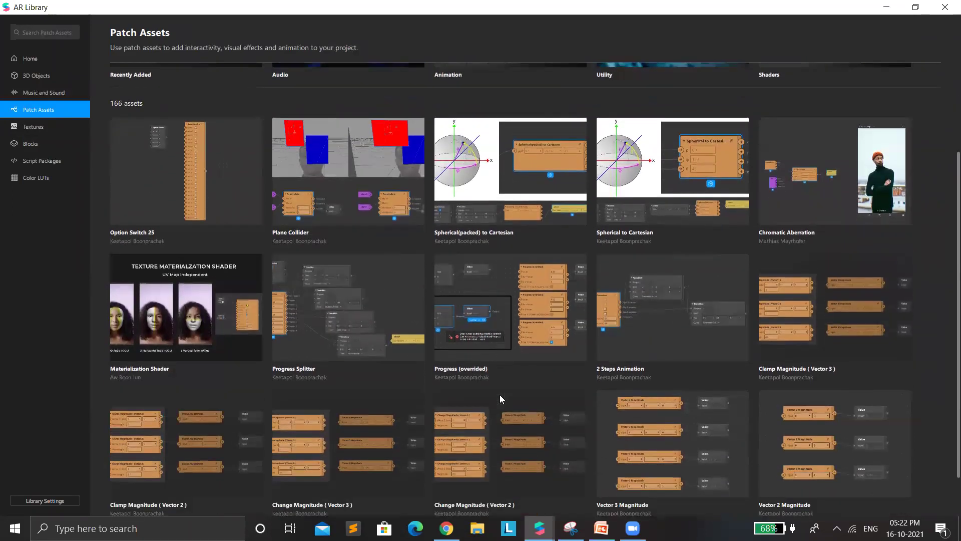
scroll(491, 382, up, 4)
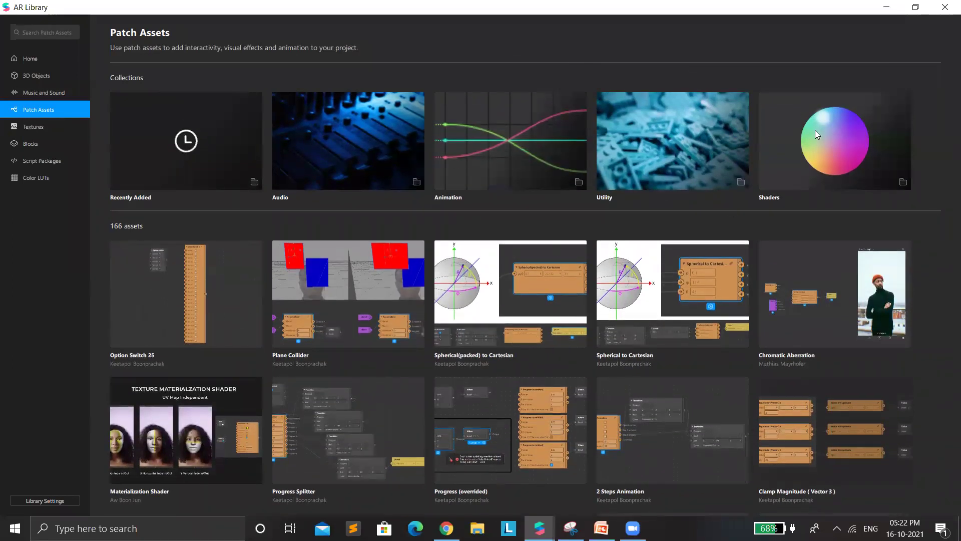
click(815, 130)
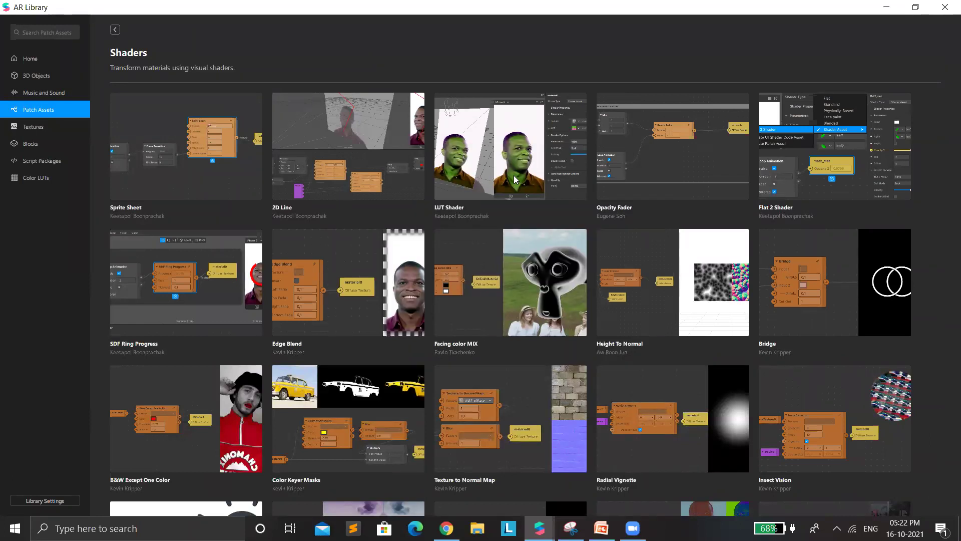
scroll(503, 391, down, 1)
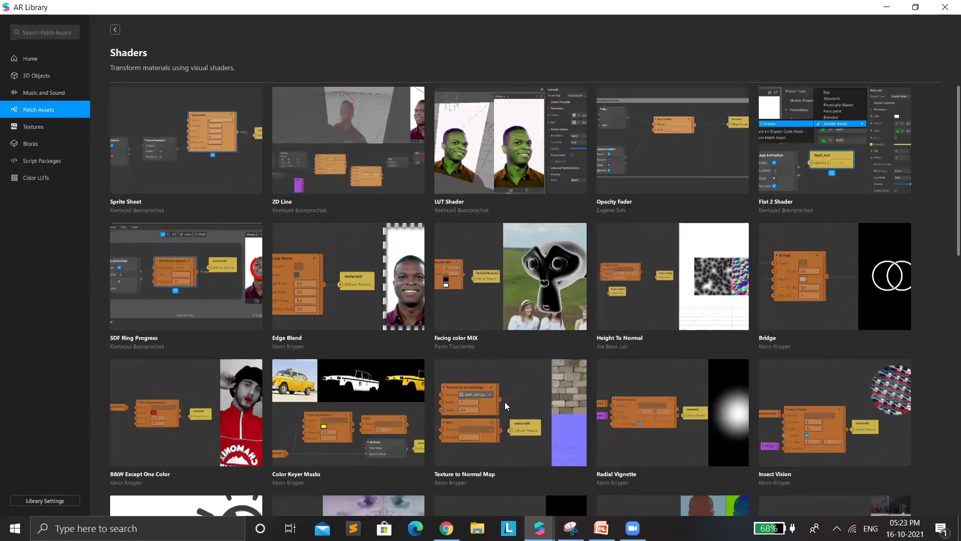
scroll(420, 408, down, 3)
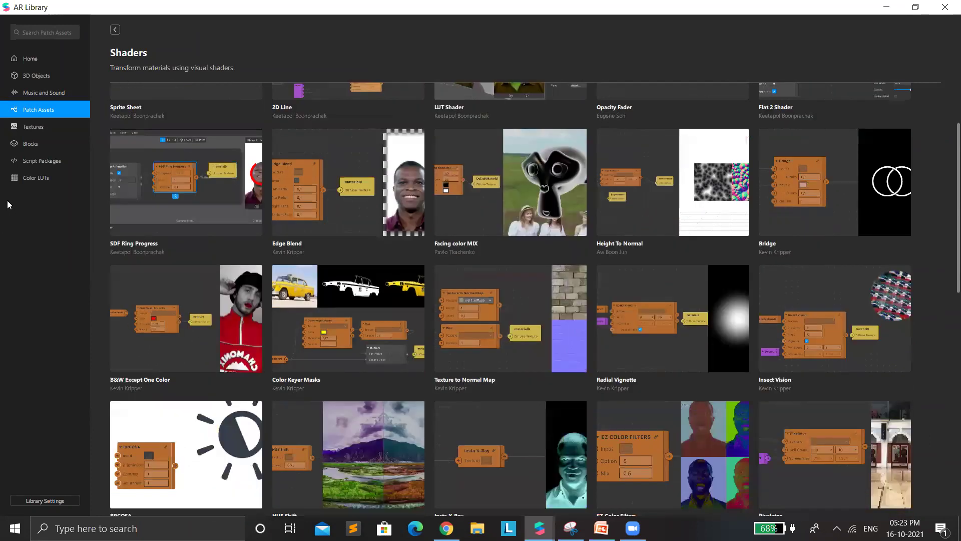
- Examine the environment images offered in the library's Textures category, from the collections through the last listed assets
click(44, 128)
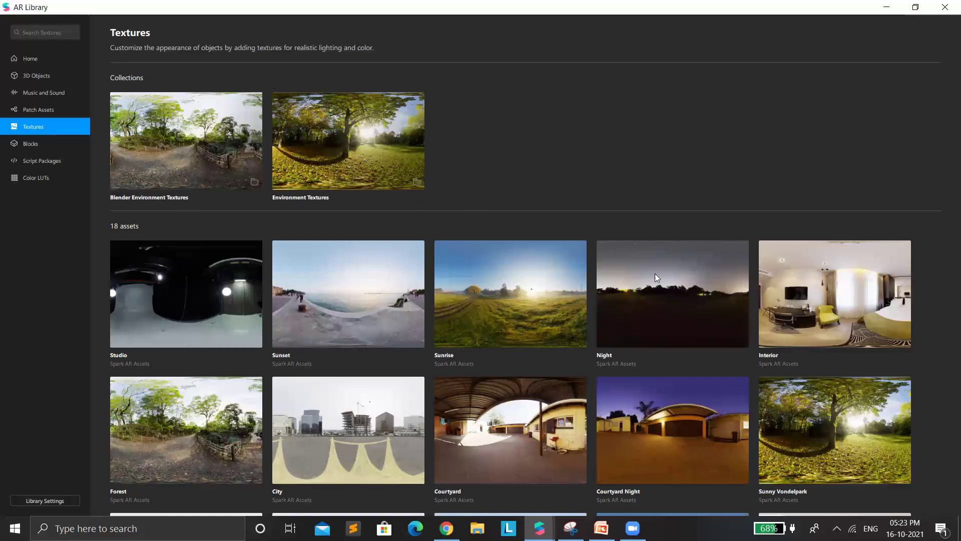
scroll(415, 249, down, 1)
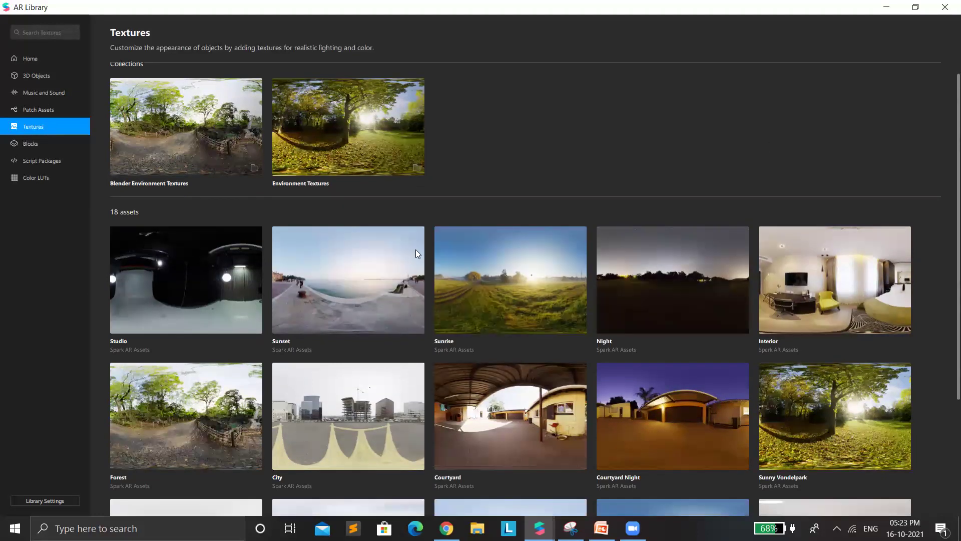
scroll(408, 146, down, 1)
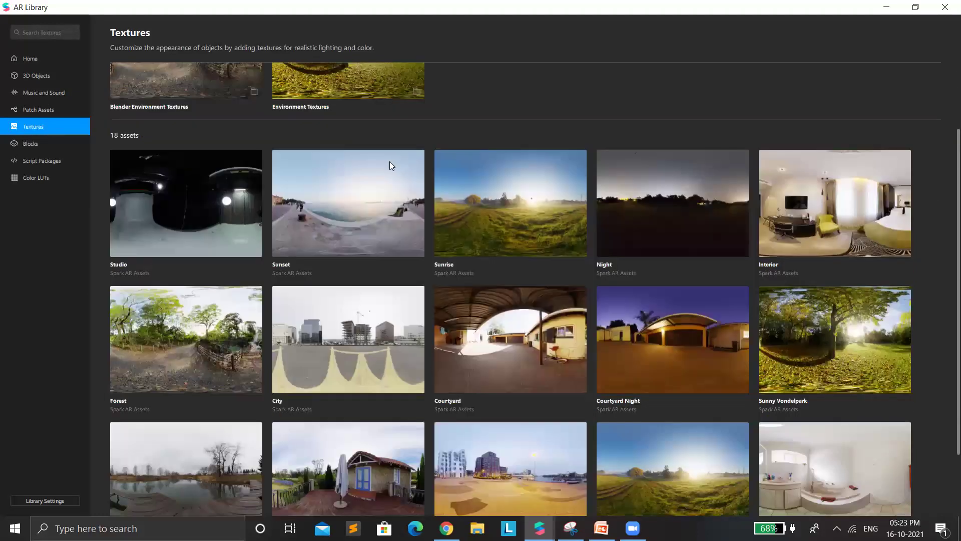
scroll(400, 180, down, 1)
scroll(551, 165, down, 1)
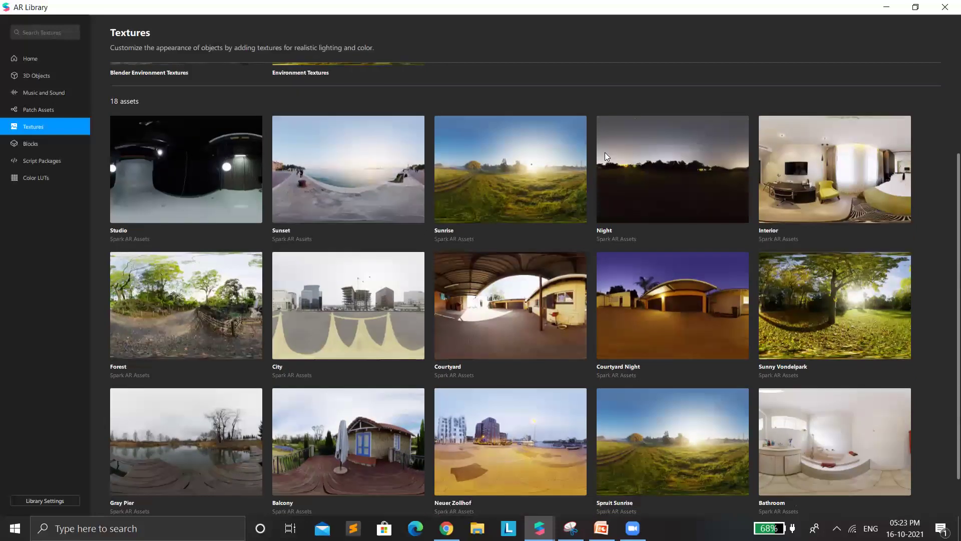
scroll(147, 406, down, 1)
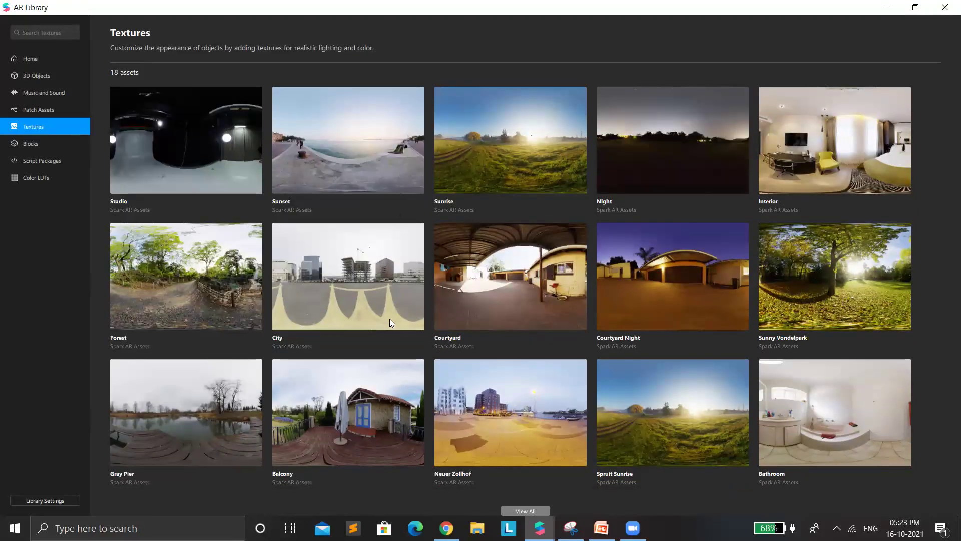
scroll(388, 312, down, 2)
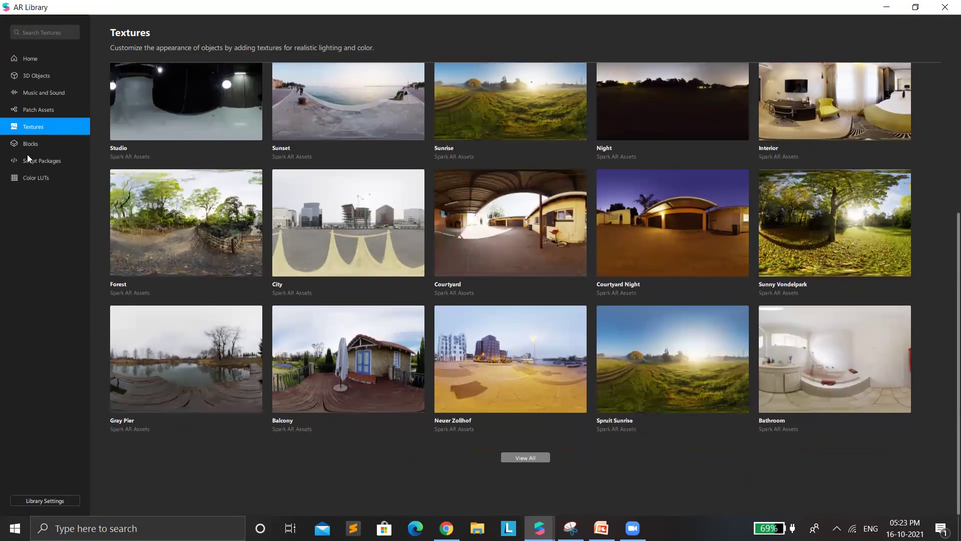
scroll(26, 147, up, 1)
scroll(26, 149, up, 1)
scroll(485, 173, up, 1)
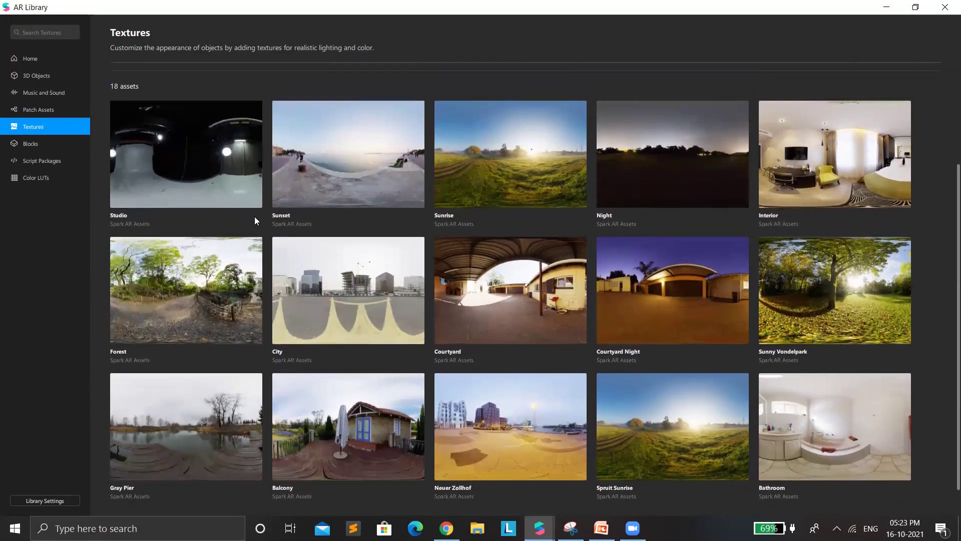
scroll(438, 448, up, 1)
scroll(493, 385, up, 1)
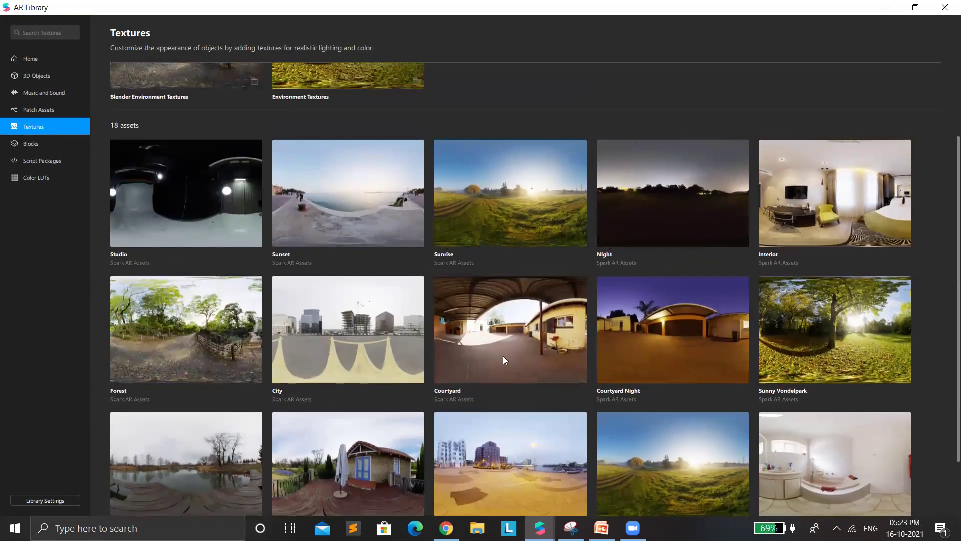
- Browse the library's Blocks category, view the Makeup block's details and return to the block list
click(30, 144)
scroll(415, 408, down, 1)
scroll(414, 408, up, 1)
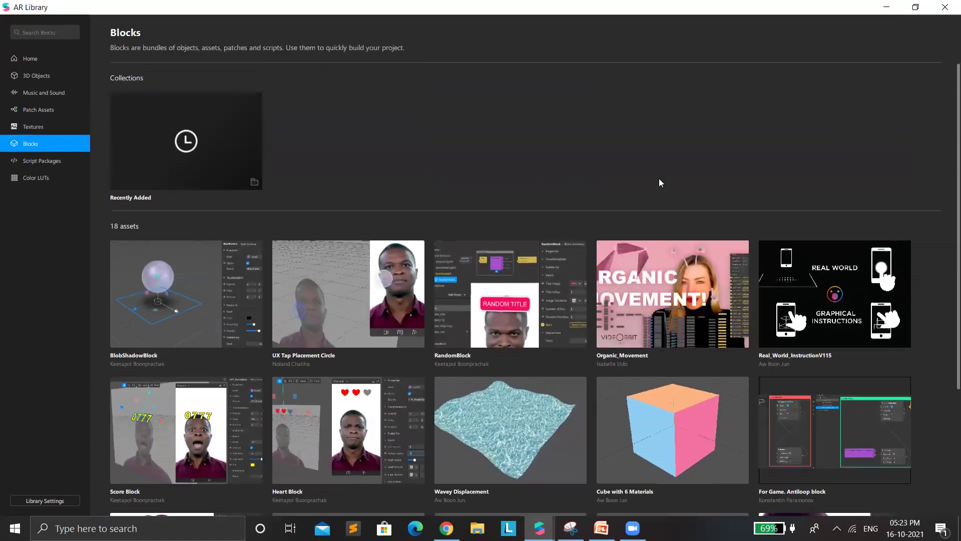
scroll(910, 90, down, 2)
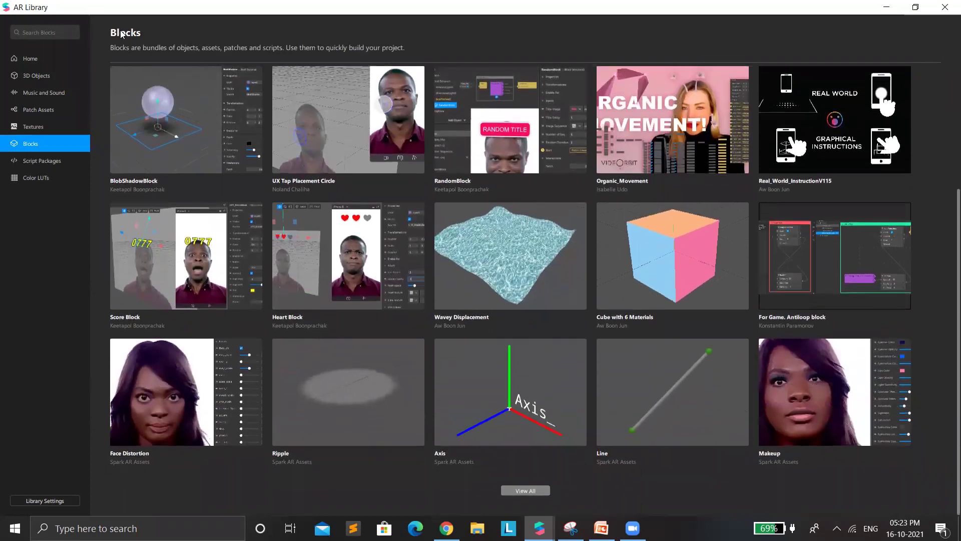
click(821, 426)
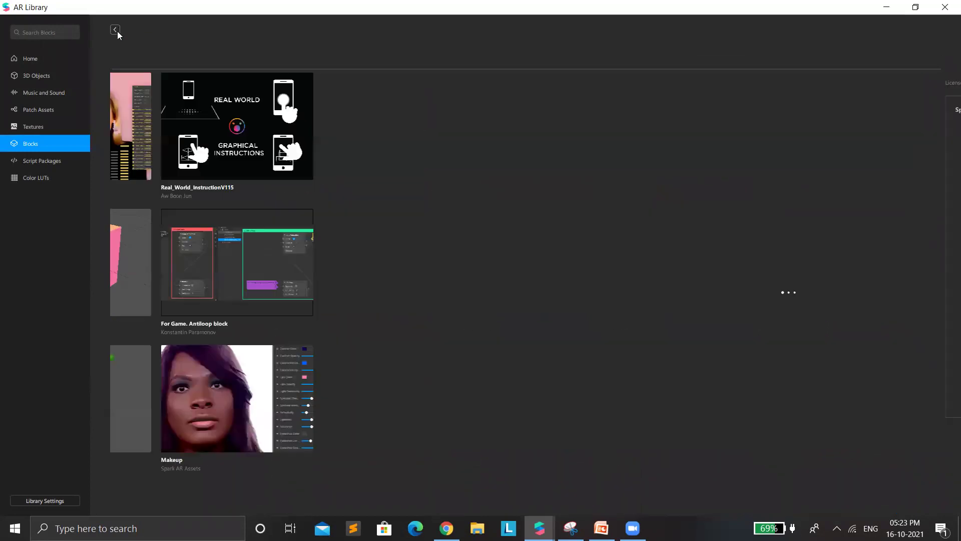
click(115, 29)
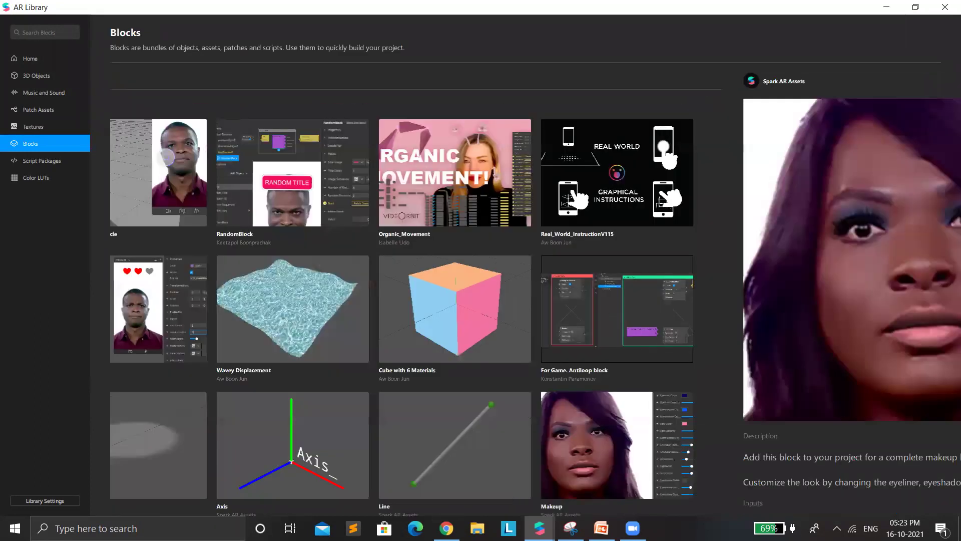
- Review the Script Packages and Color LUTs categories, return to the library's home page and close the AR Library
click(55, 161)
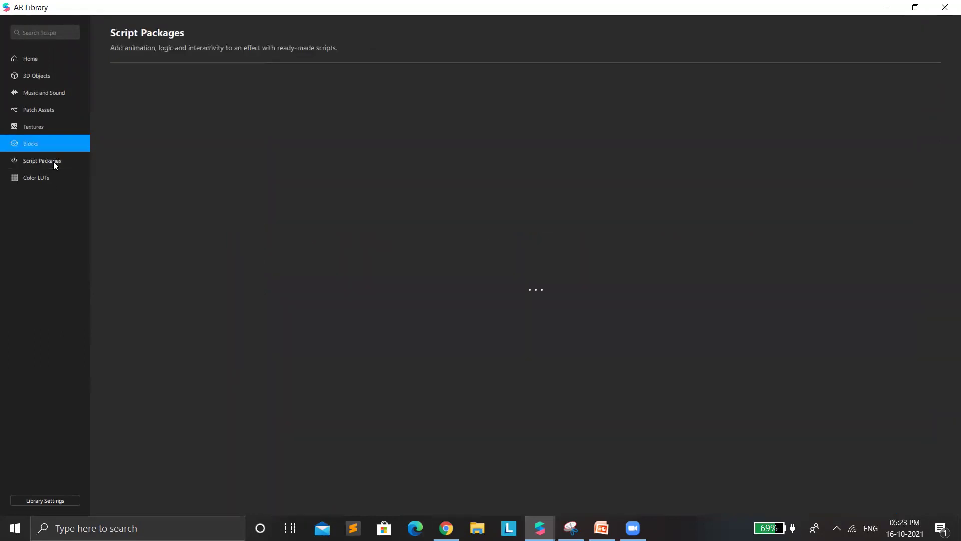
click(52, 181)
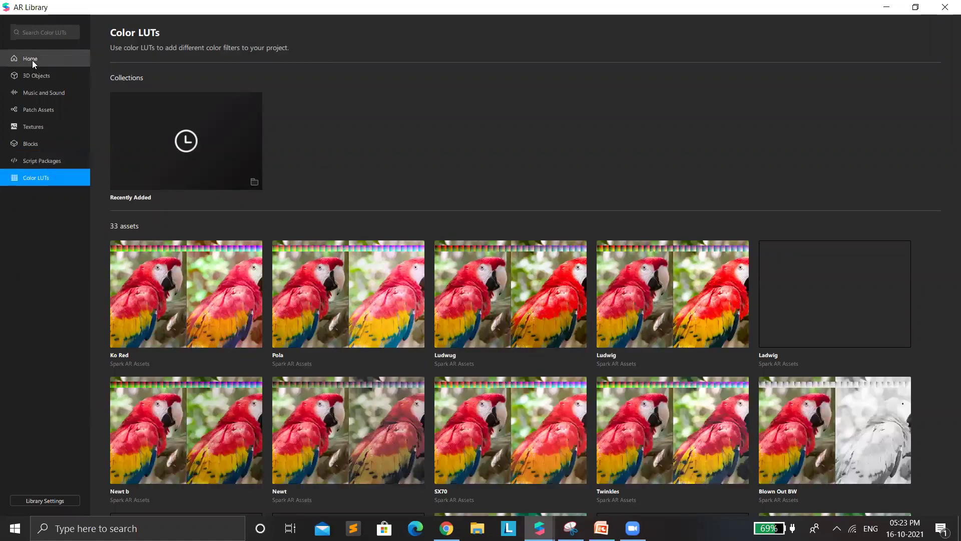
click(32, 60)
click(944, 9)
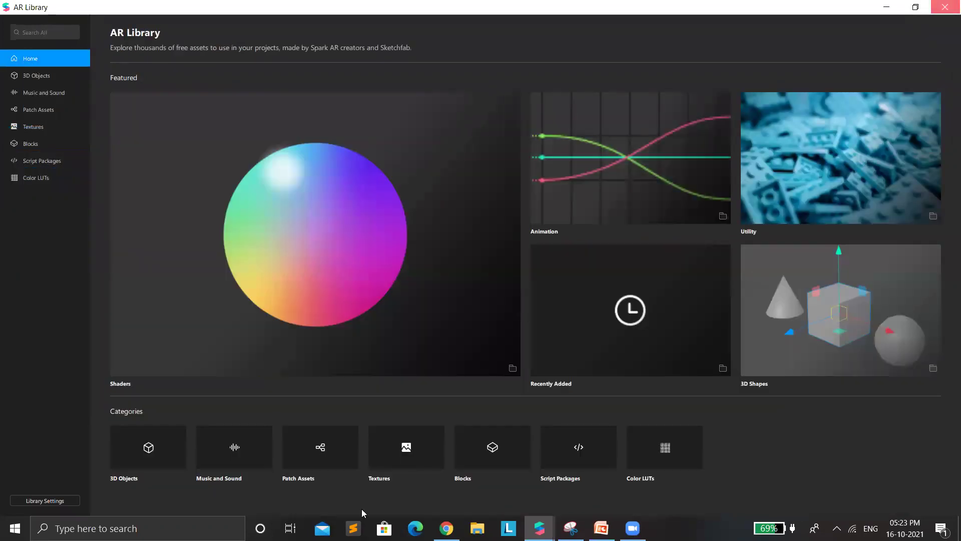
- Switch the viewport's object manipulation tool from move to rotate
scroll(400, 378, up, 8)
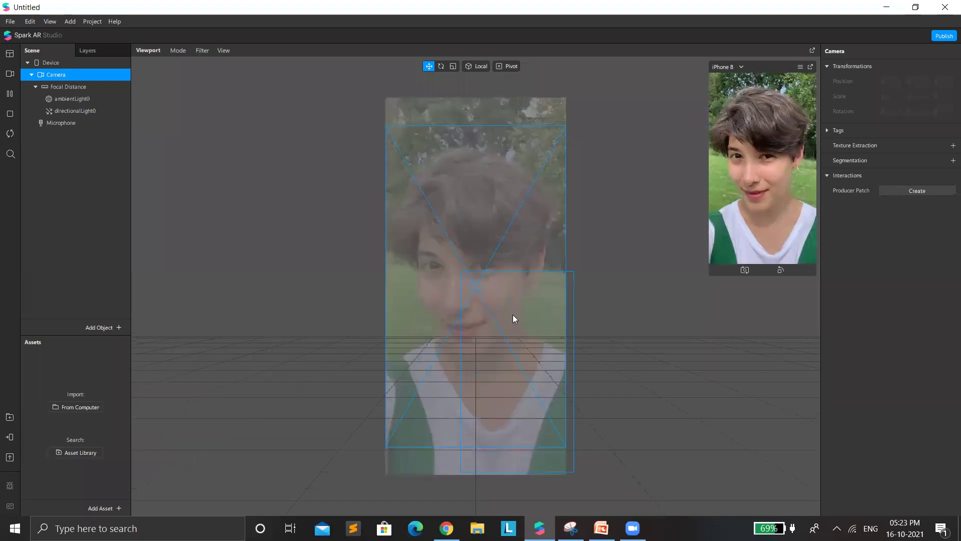
scroll(569, 319, down, 4)
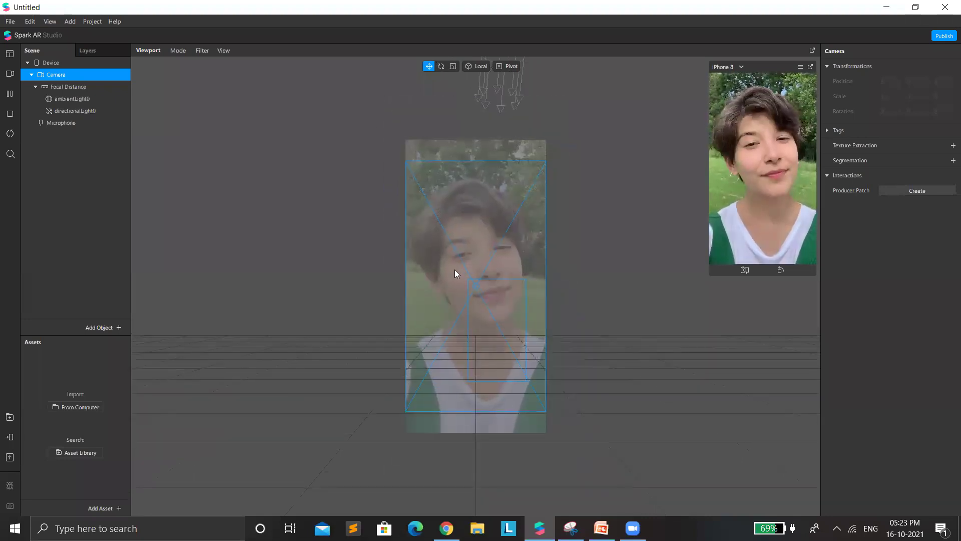
click(441, 66)
scroll(444, 87, down, 1)
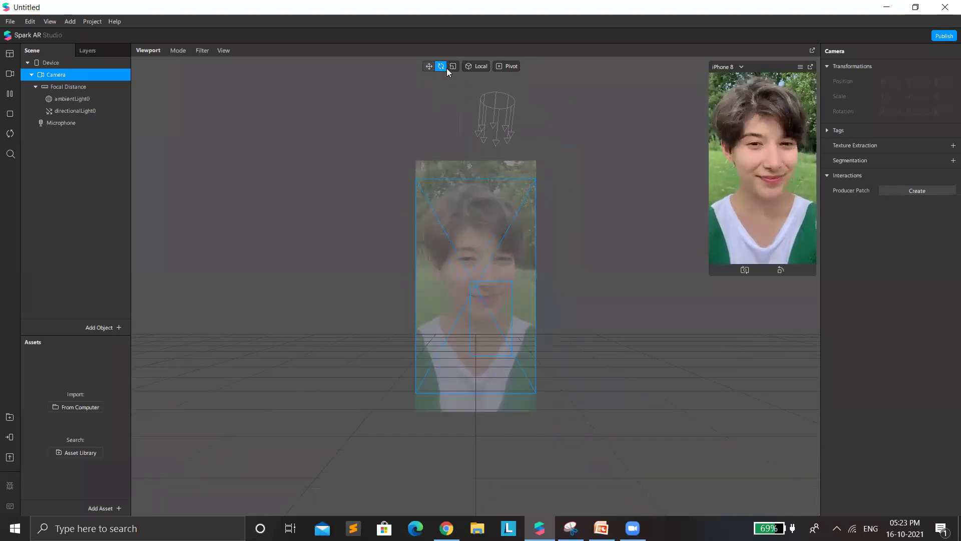
- Try the viewport's scale and rotate manipulation tools on the camera scene, ending with the move tool active
key(w)
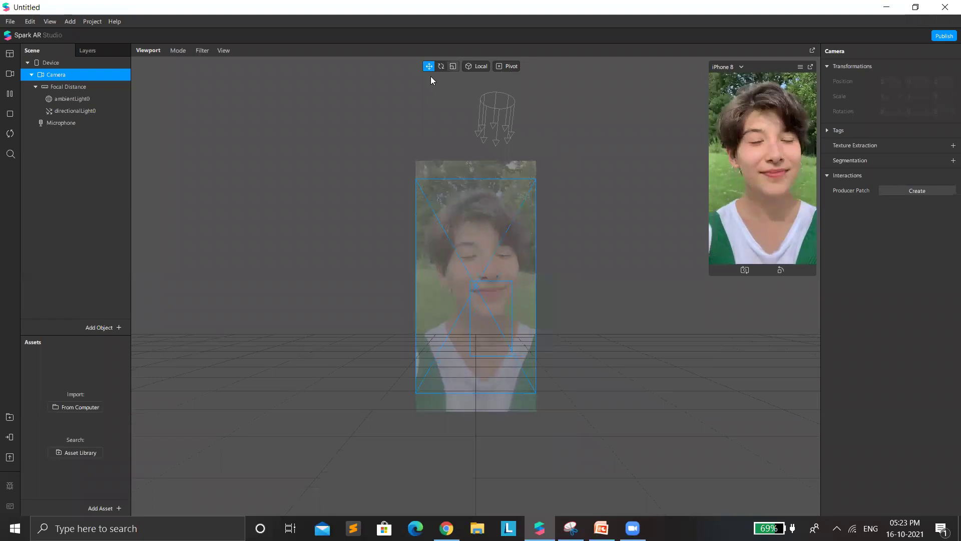
click(453, 67)
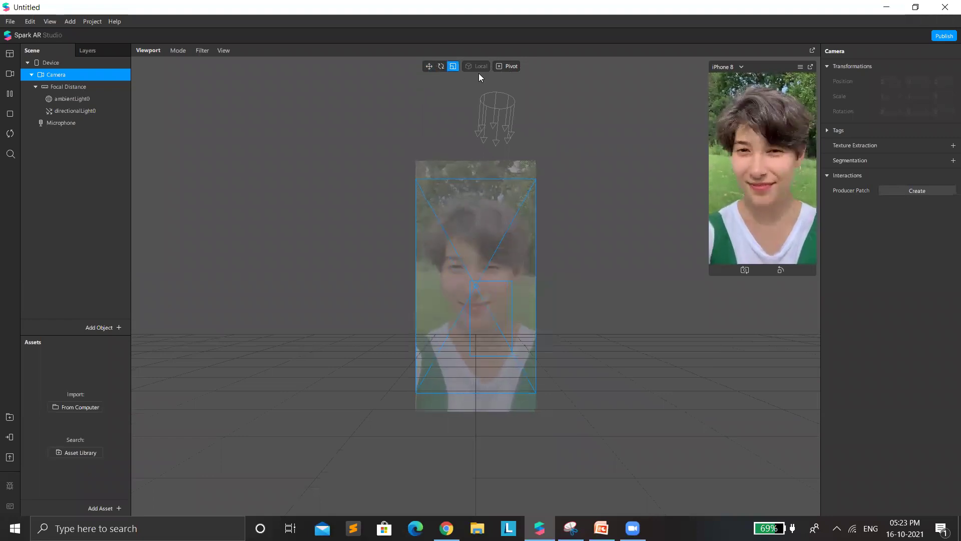
scroll(535, 279, up, 2)
scroll(535, 279, down, 1)
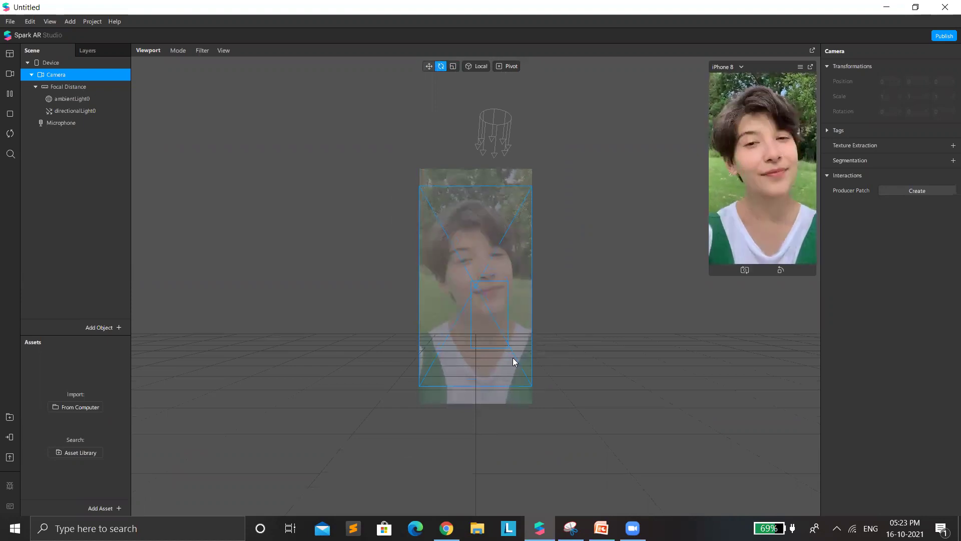
key(w)
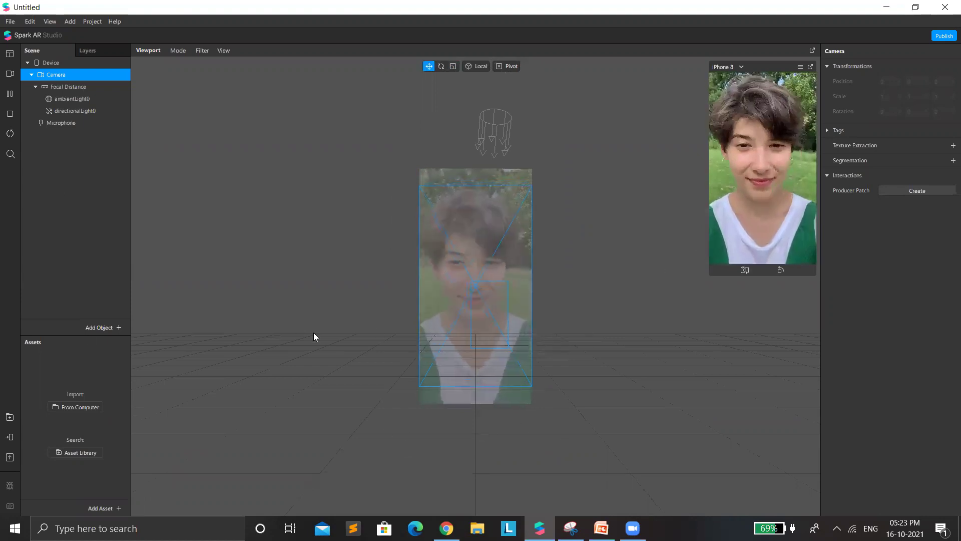
scroll(709, 280, up, 2)
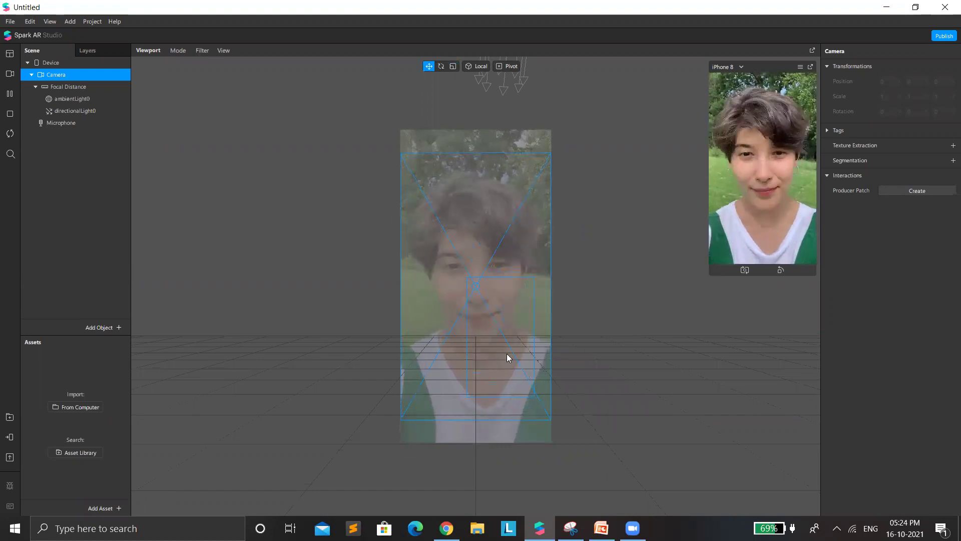
scroll(403, 337, down, 2)
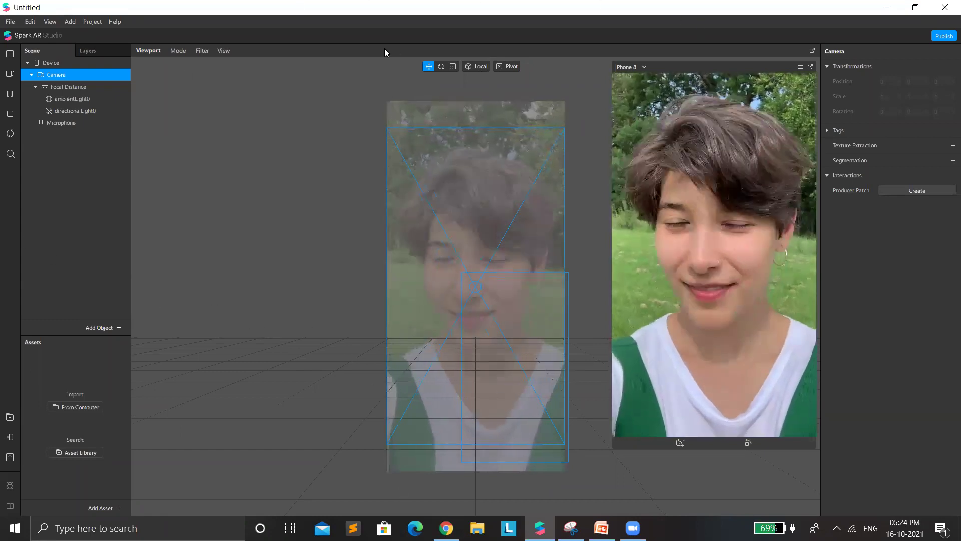
- Switch to Chrome, check the topic list in the Week 1 - AR Cohort PDF, and return to Spark AR Studio
key(alt+Tab)
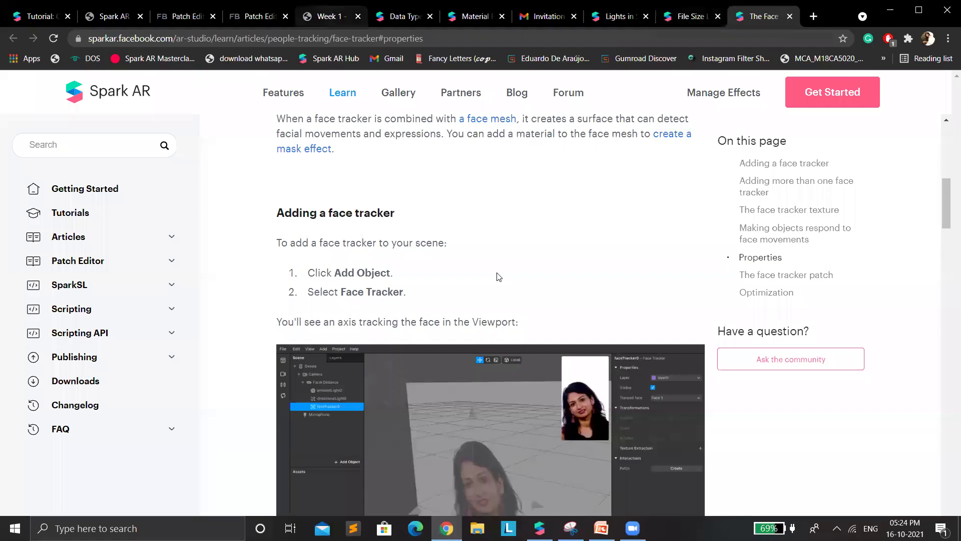
key(ctrl+5)
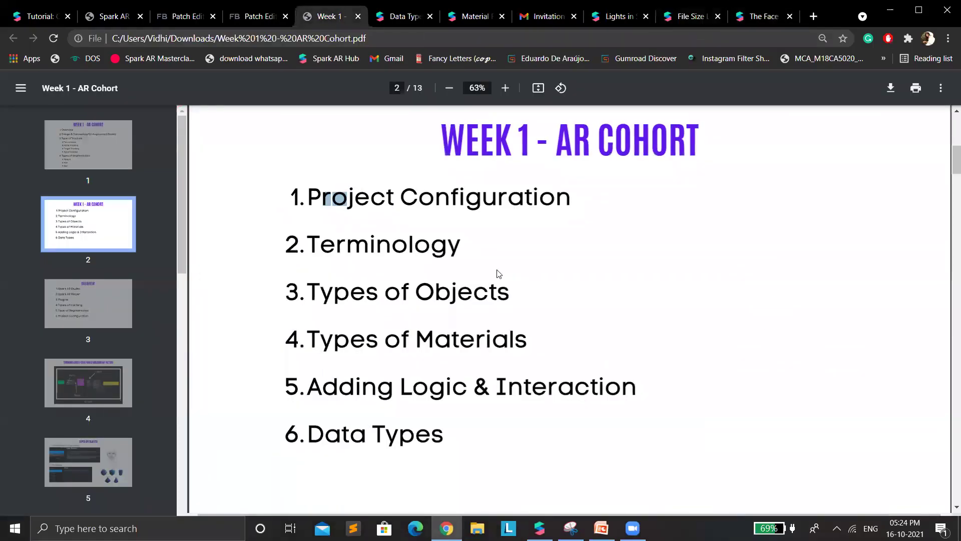
scroll(335, 199, down, 4)
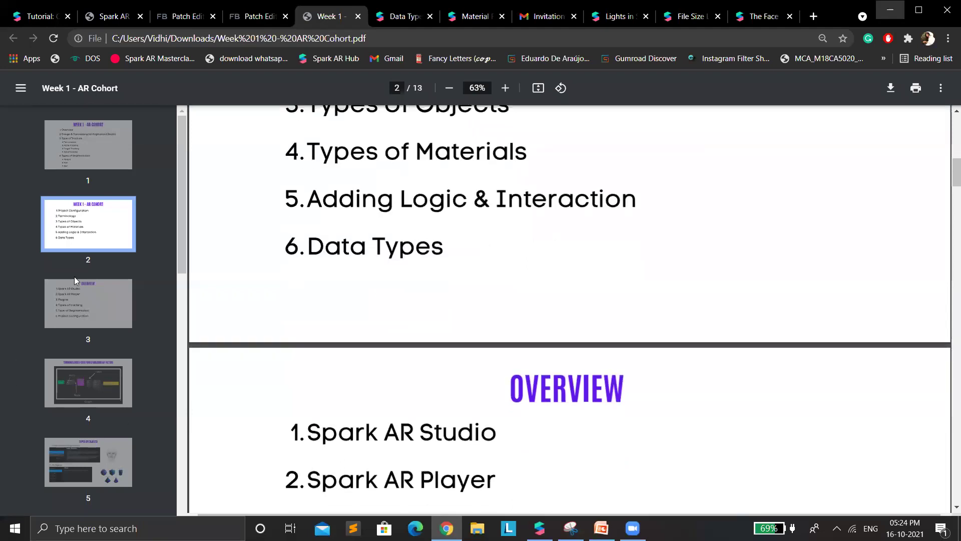
key(super+Down)
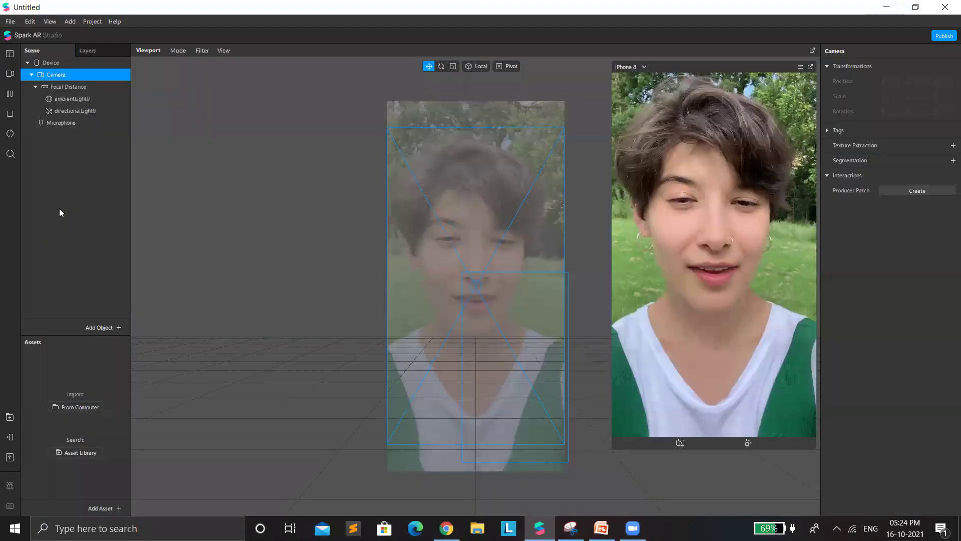
- Insert a Face Tracker into the current scene
right_click(85, 241)
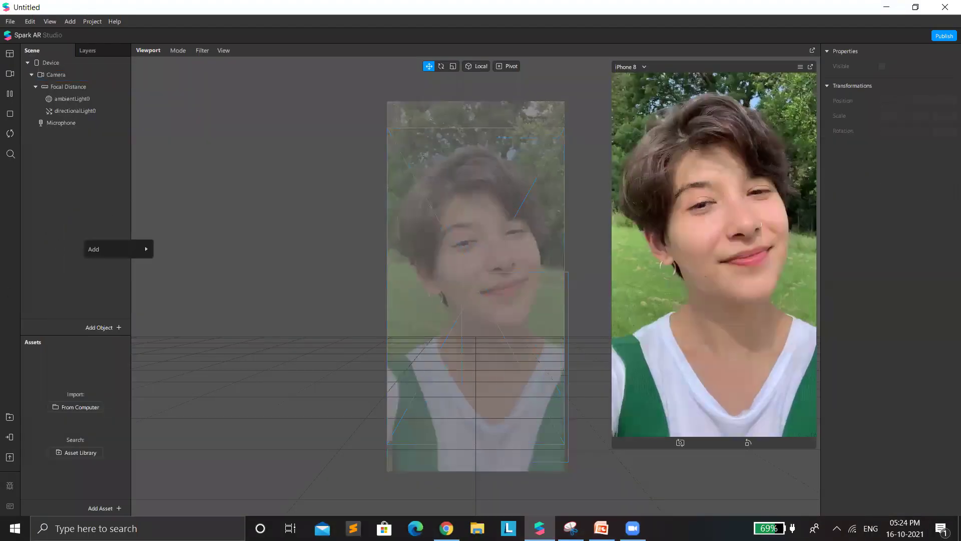
click(45, 179)
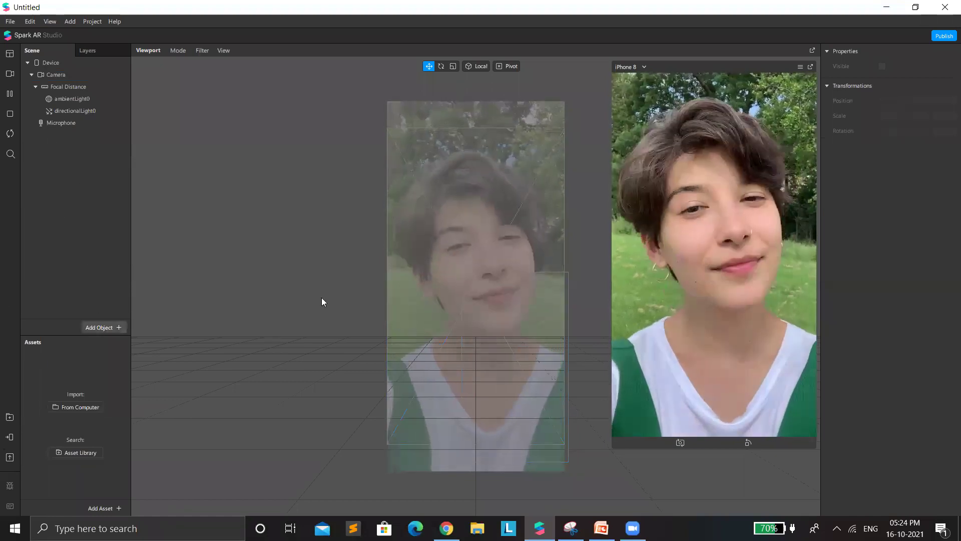
click(104, 327)
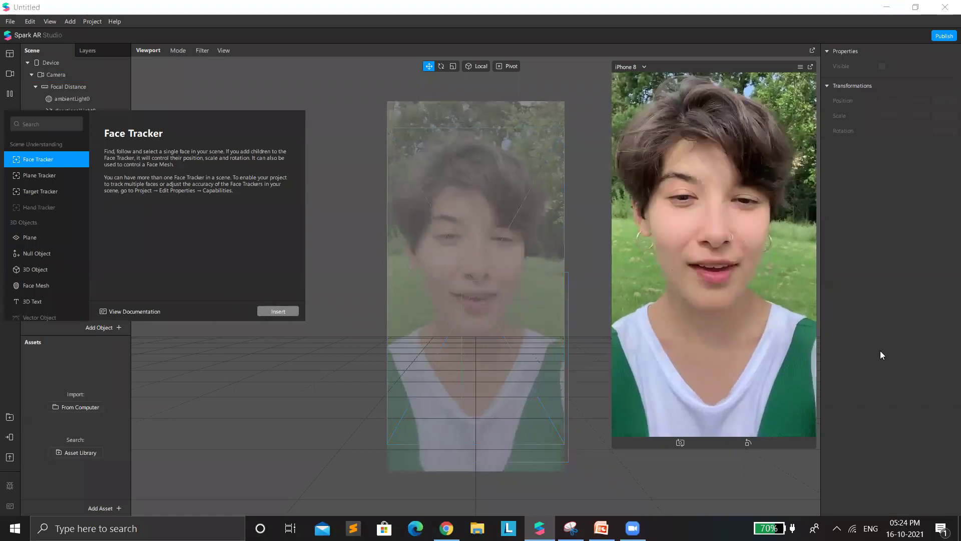
click(277, 311)
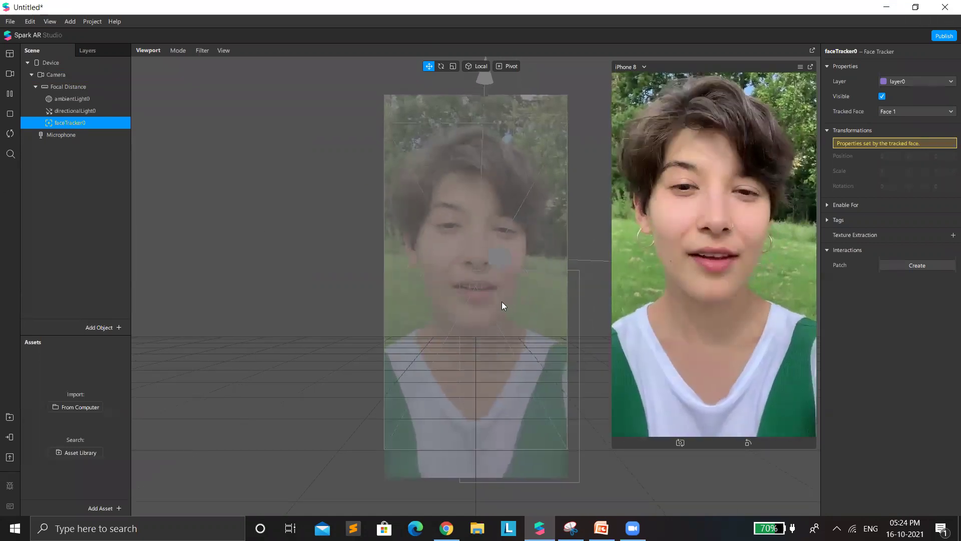
- Start a new Blank Project, discarding the changes to the current project
key(ctrl+n)
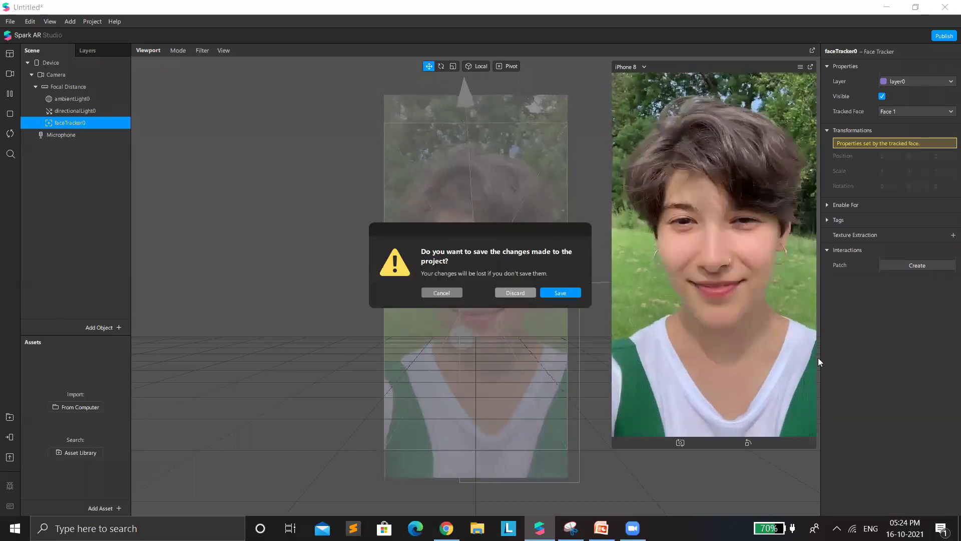
key(alt+d)
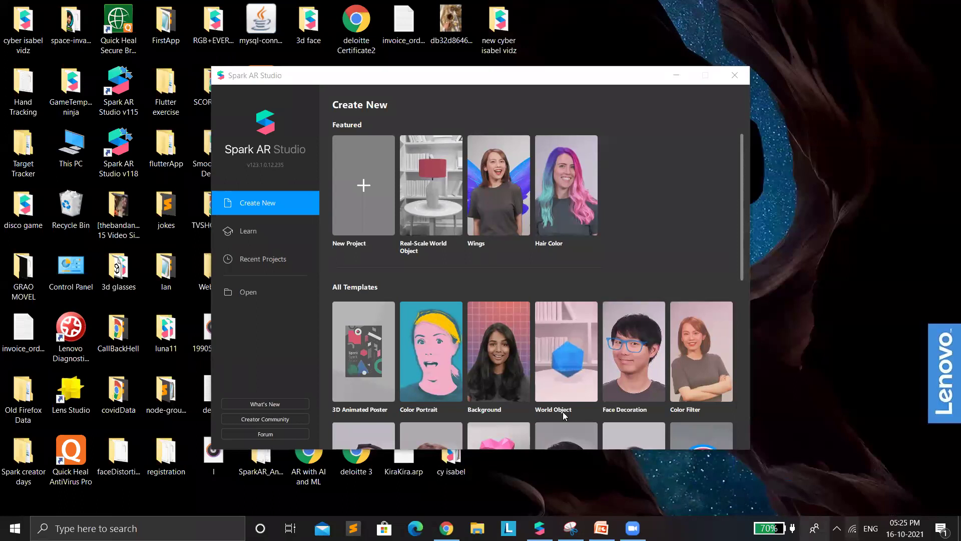
click(373, 195)
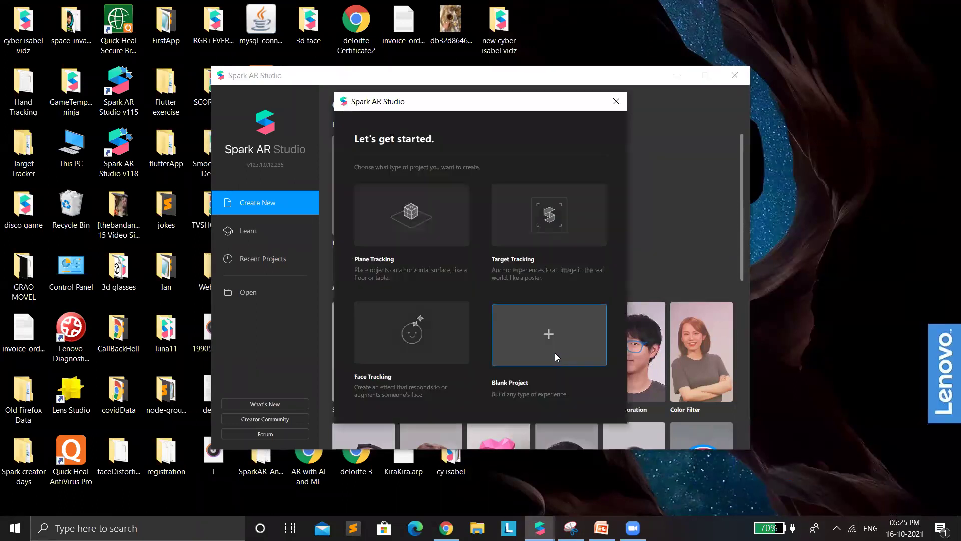
click(555, 352)
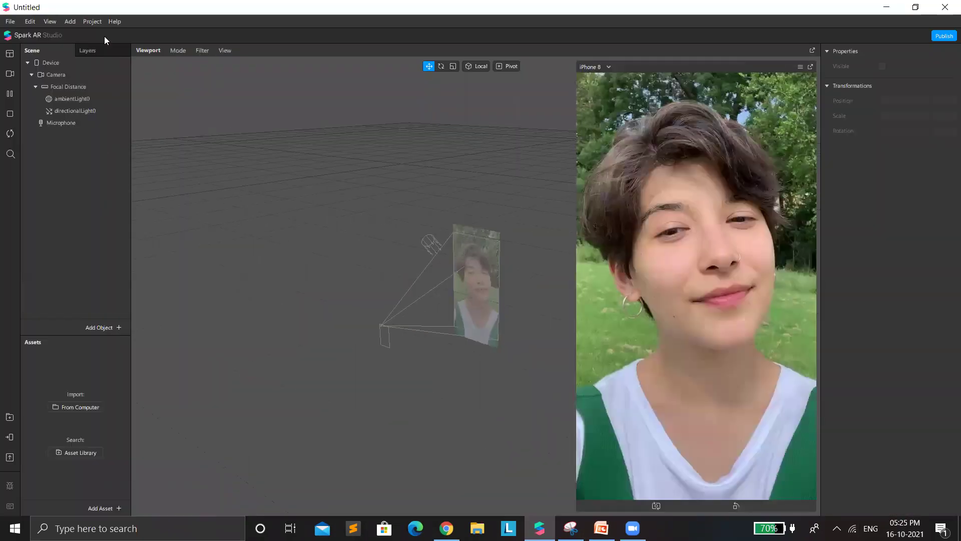
- Switch the simulator's video source to the computer's Integrated Camera
click(5, 80)
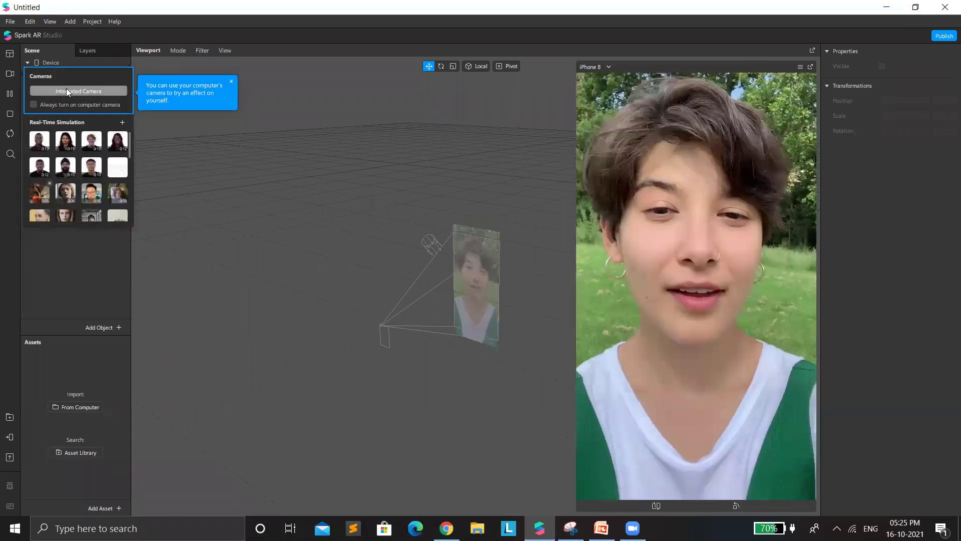
click(68, 91)
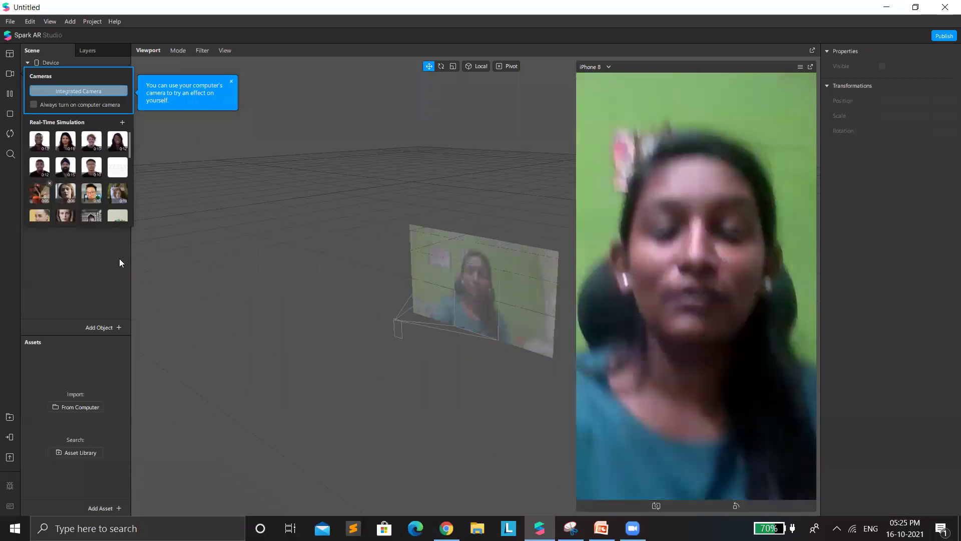
click(77, 265)
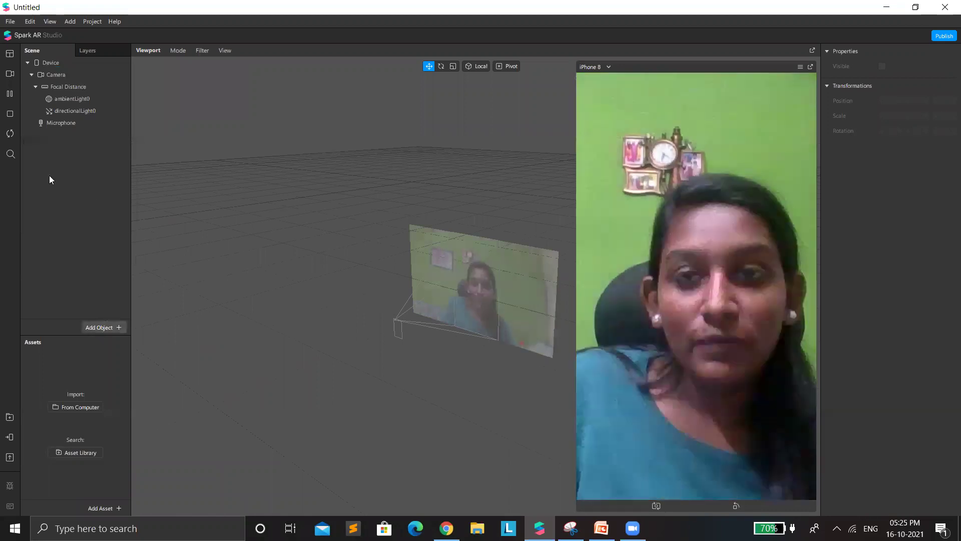
- Insert a Face Tracker into the new scene and add a Face Mesh as its child
click(264, 314)
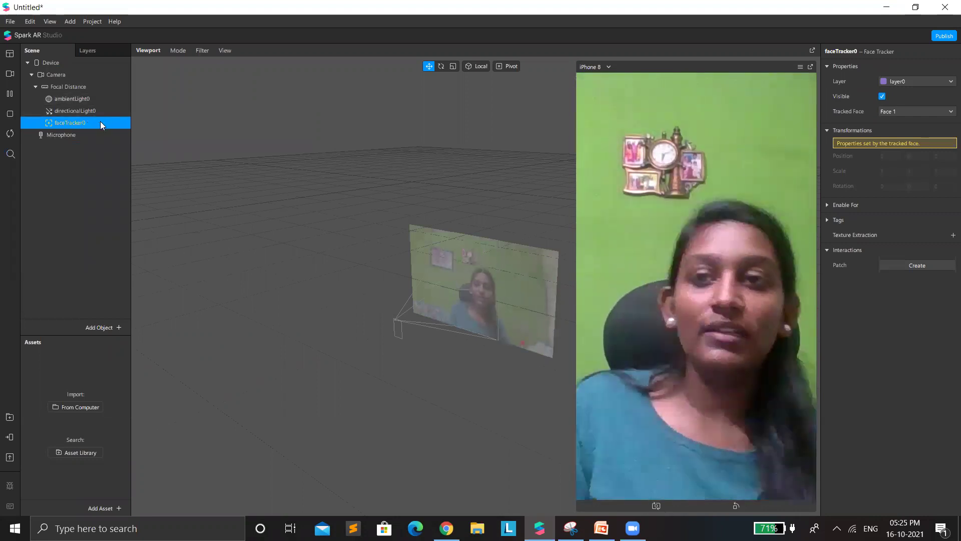
right_click(86, 121)
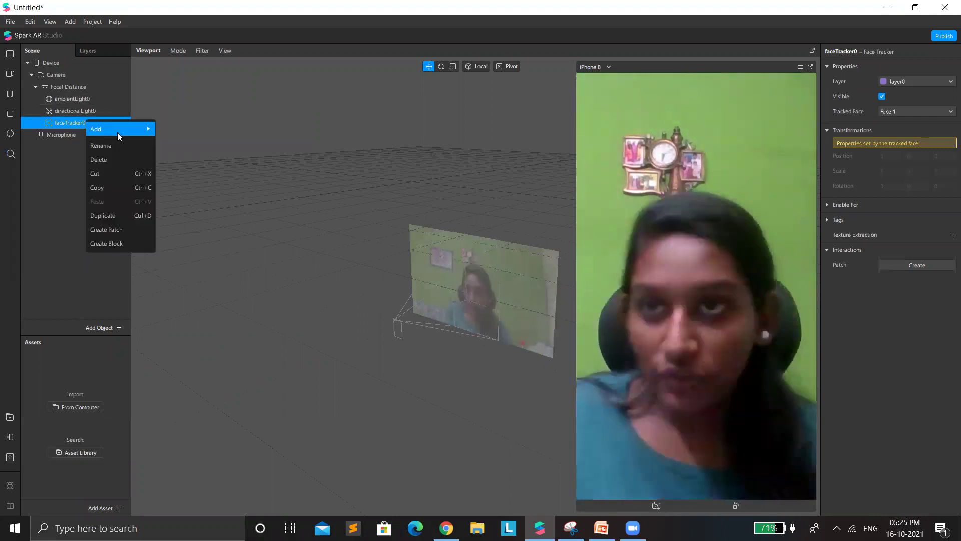
mouse_move(118, 130)
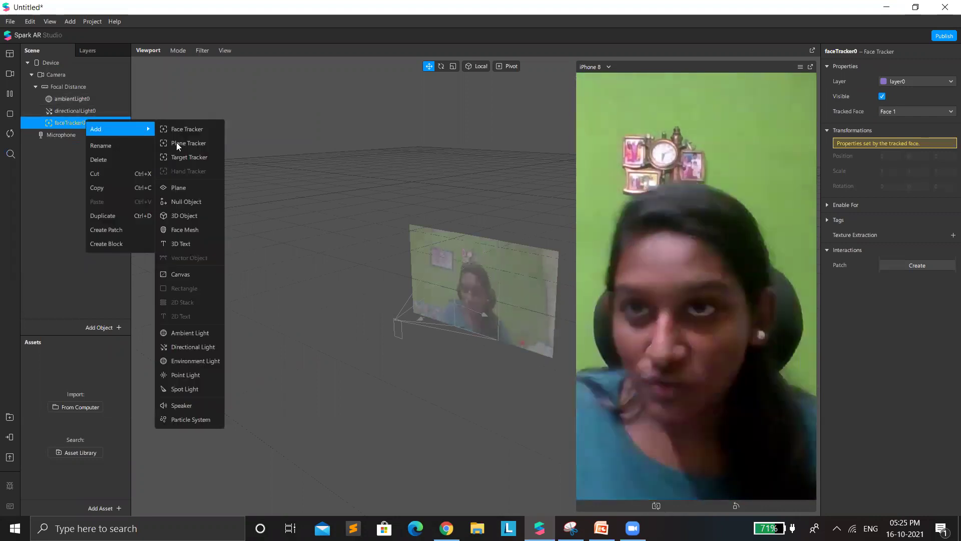
click(195, 229)
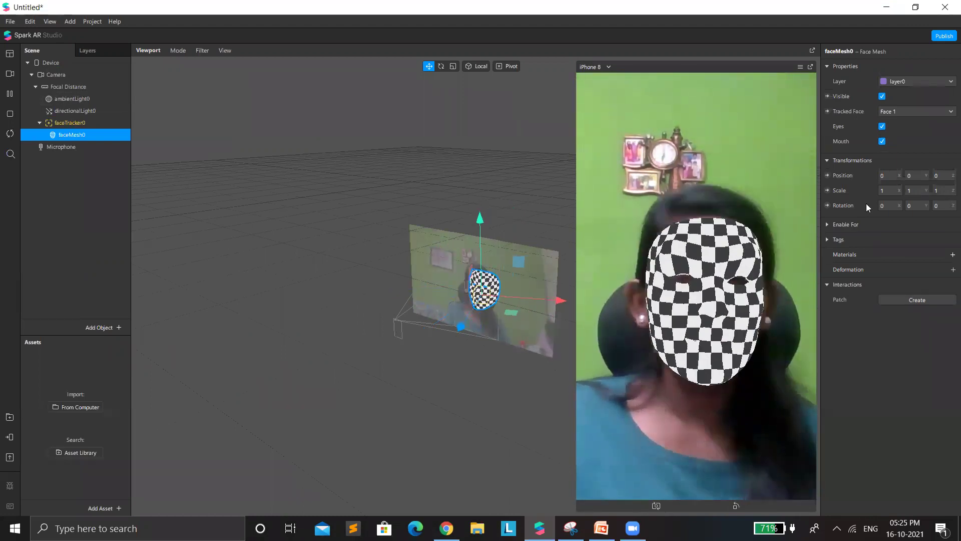
- Disable Eyes and Mouth on the face mesh, and give it a new material with the Flat shader type
click(882, 141)
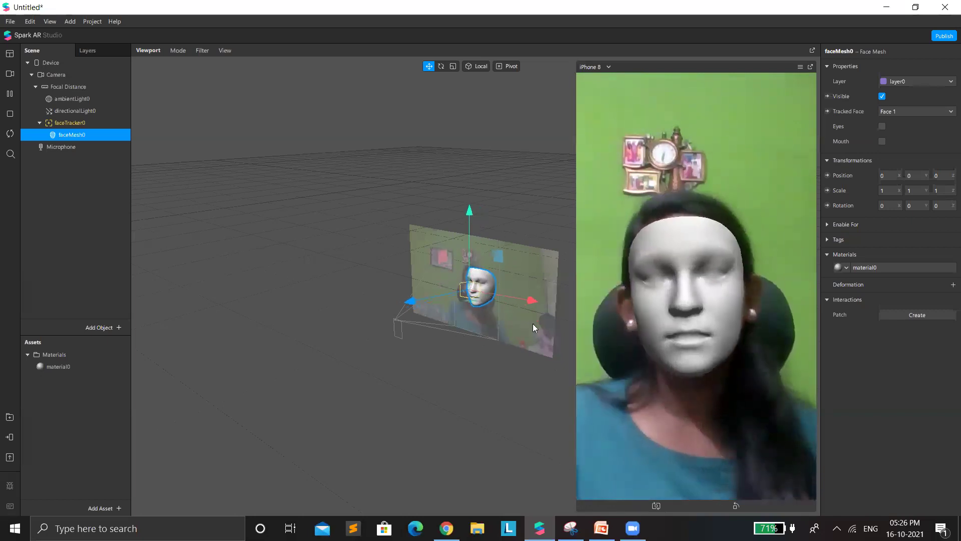
click(865, 267)
click(911, 66)
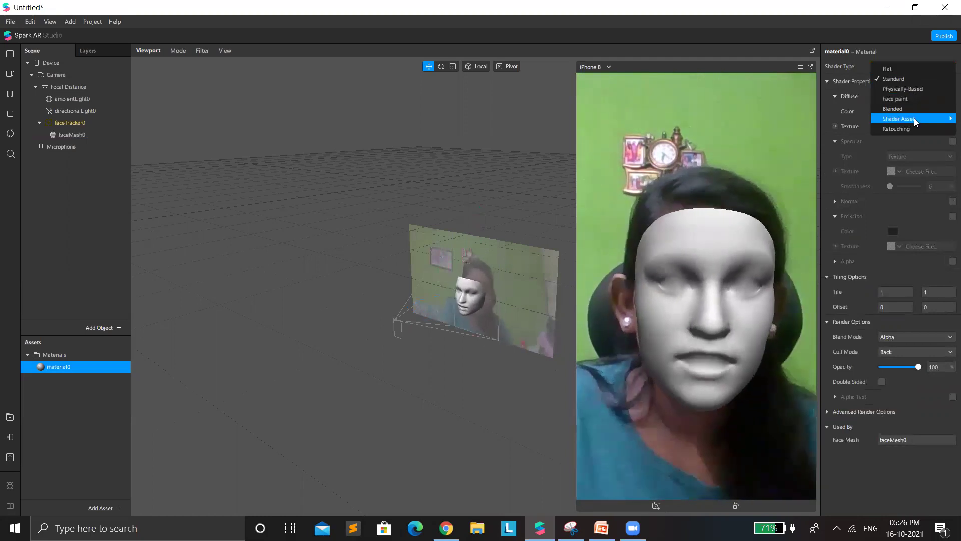
mouse_move(946, 93)
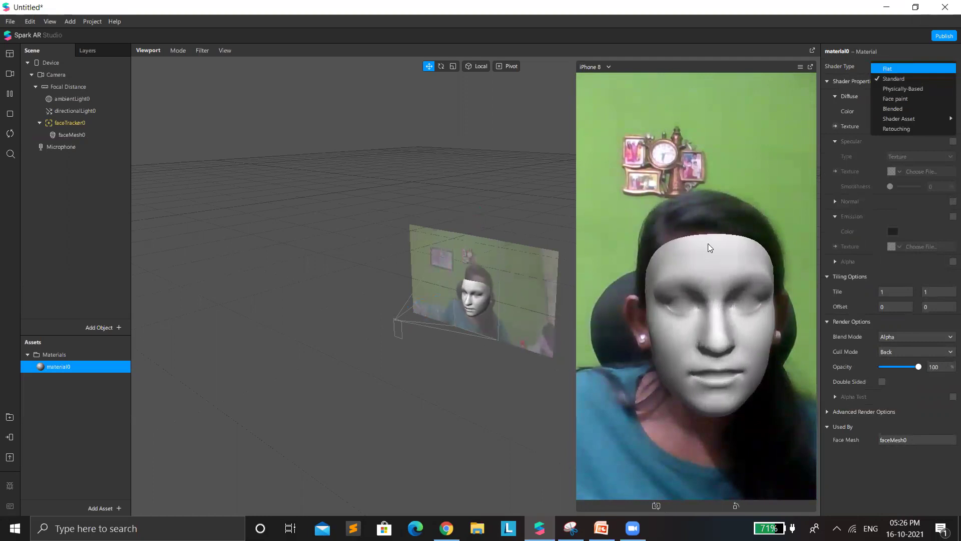
click(888, 69)
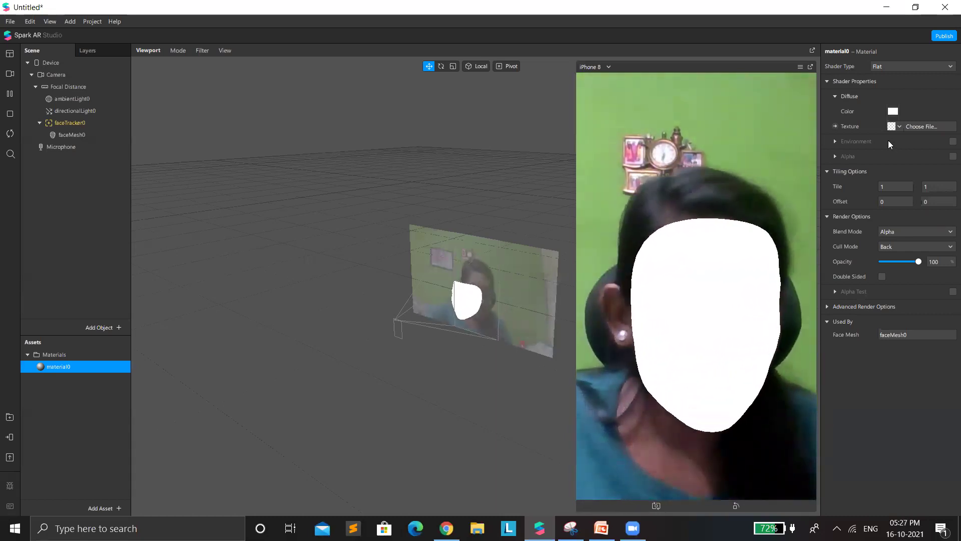
- Try the light blue diffuse color #81a3ff on the face mesh's material, then cancel the color choice
click(893, 127)
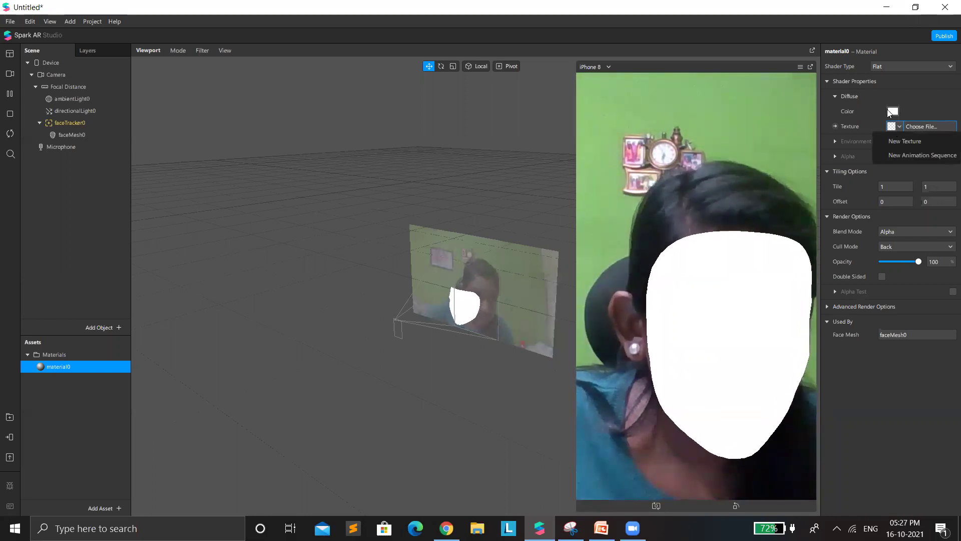
click(893, 111)
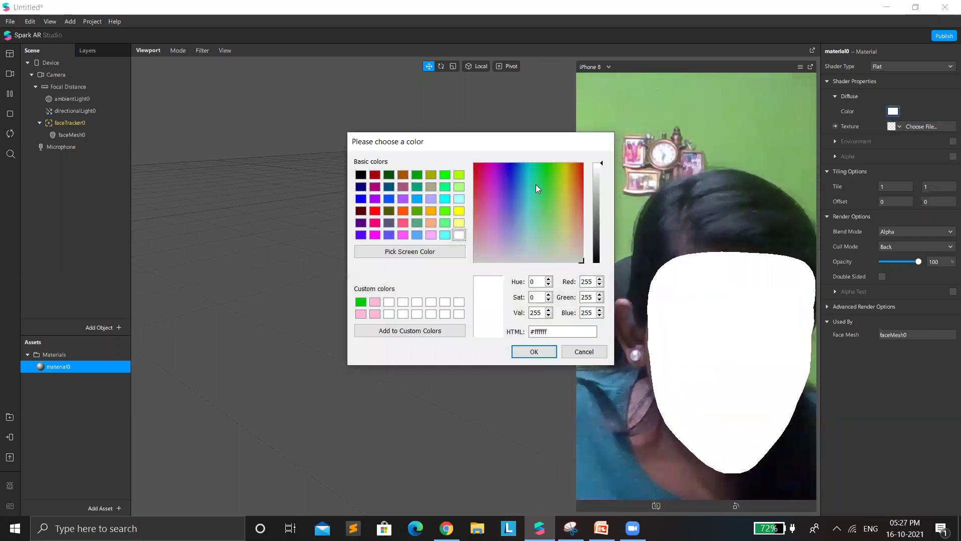
drag(474, 168, 531, 186)
drag(487, 277, 515, 213)
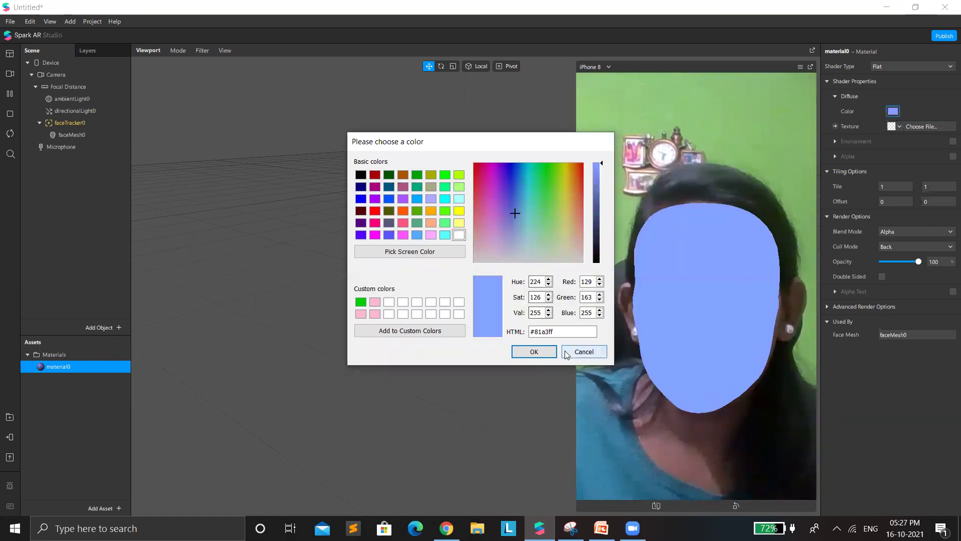
click(566, 352)
- Load the Downloads image 3B77467C-C00F-41BA-BE44-042561A0A5E7 as a new diffuse texture on the face mesh's material
click(897, 125)
click(897, 122)
click(898, 127)
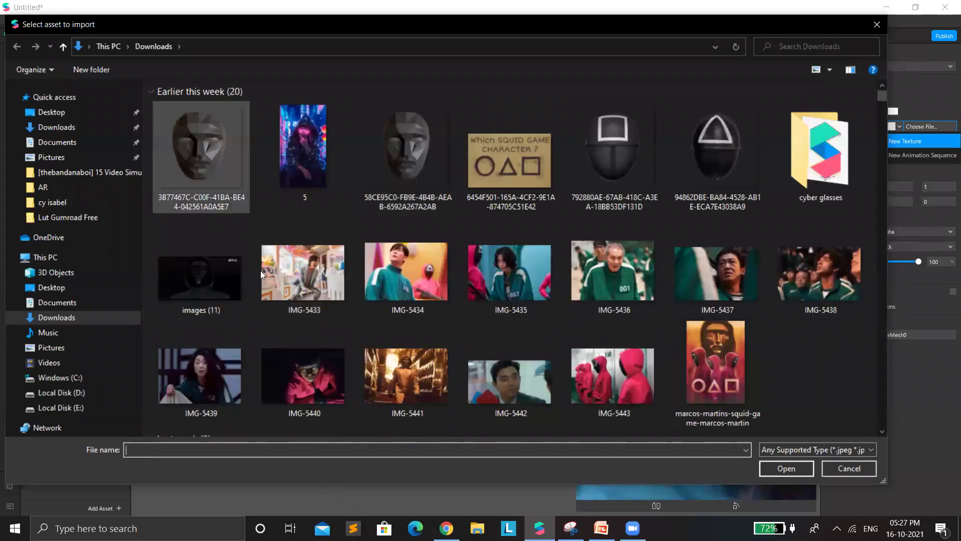
scroll(432, 382, down, 4)
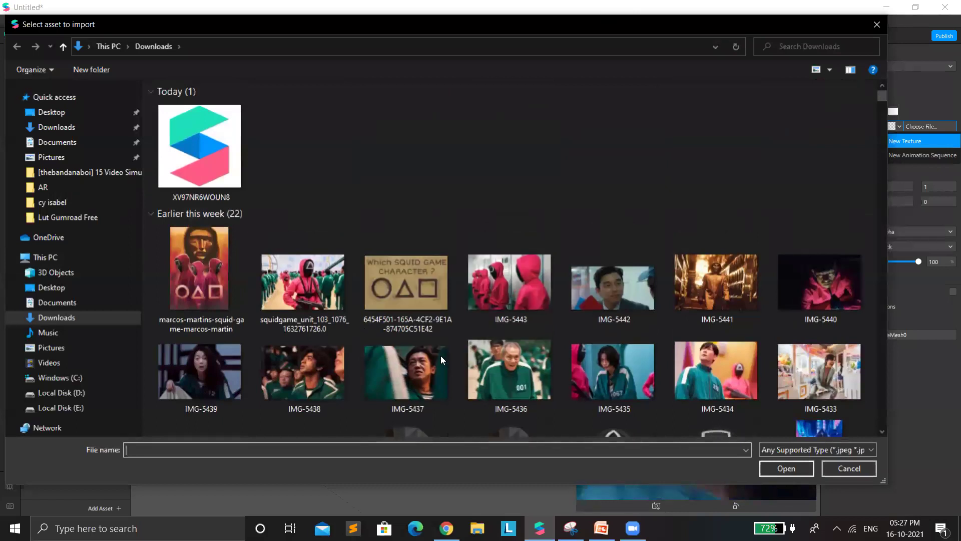
scroll(398, 342, down, 8)
click(398, 340)
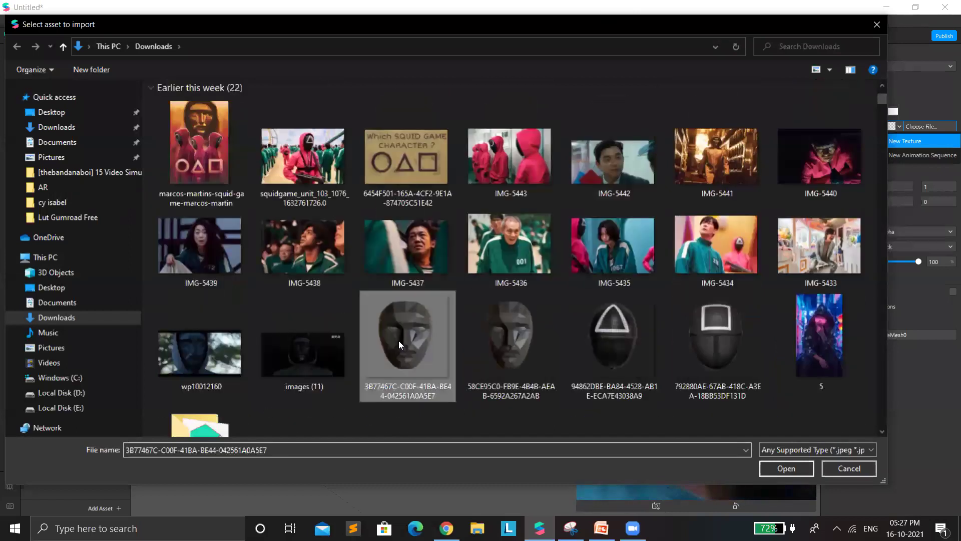
double_click(399, 340)
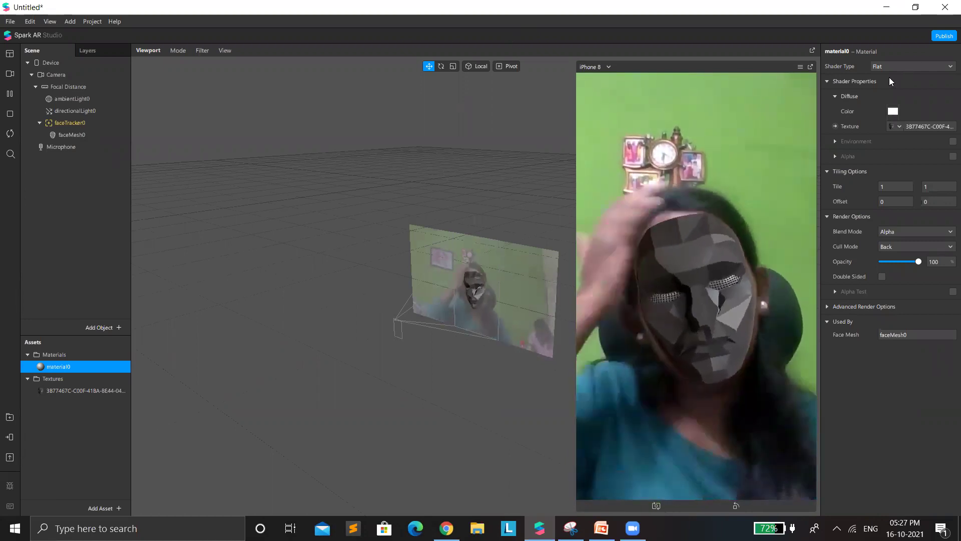
- Try the Standard shader type on the face mesh's material, then return it to Flat
click(885, 66)
key(Return)
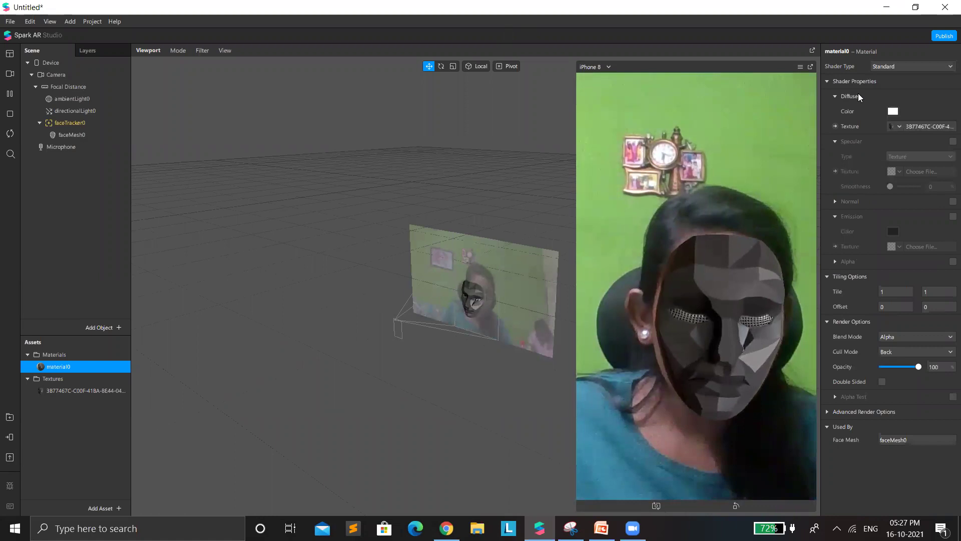
key(Return)
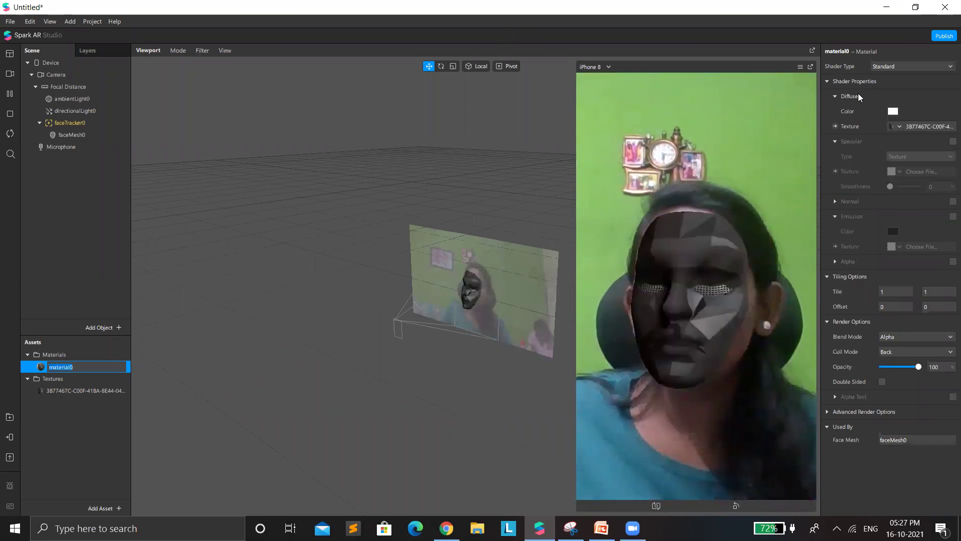
click(900, 69)
click(893, 68)
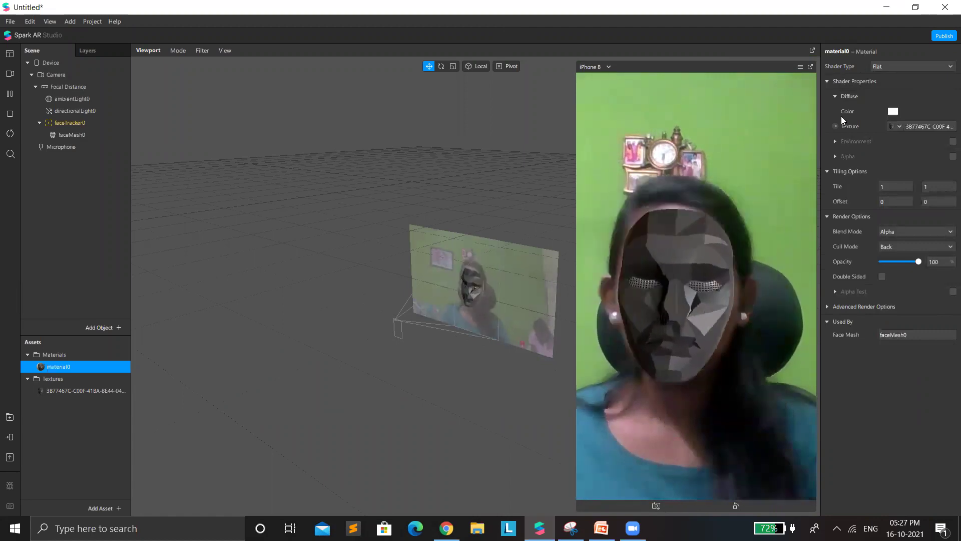
- Switch the simulator to a sample face video and set the material's shader type to Physically-Based
click(9, 74)
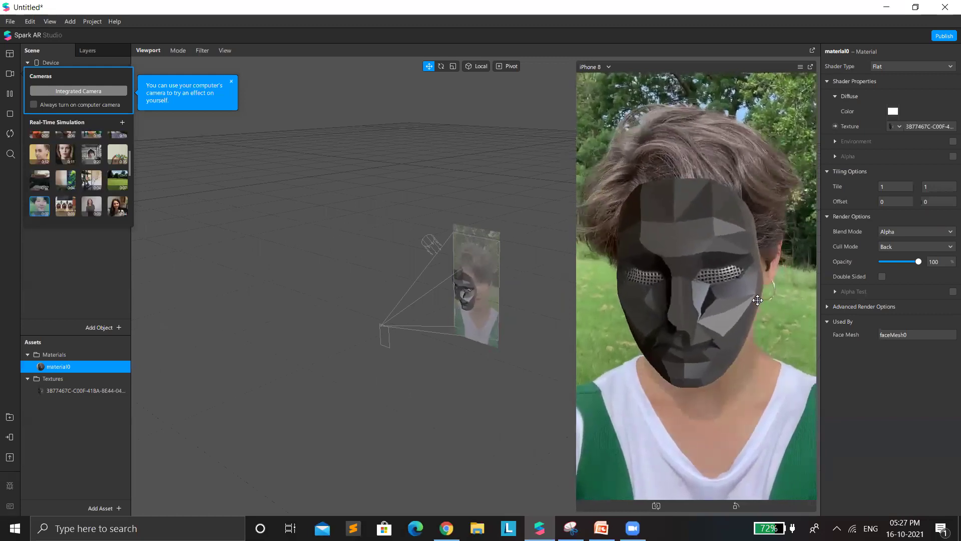
click(920, 70)
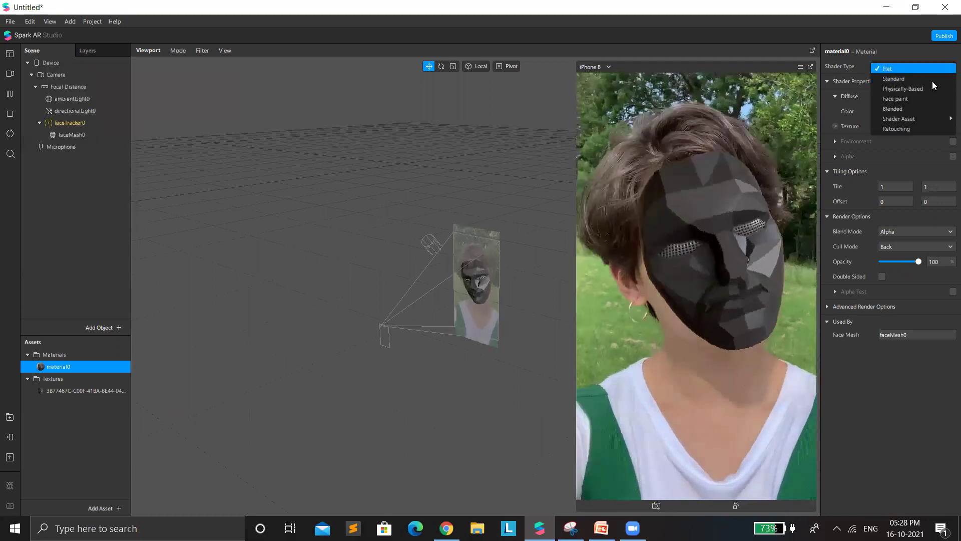
key(Down)
key(Down)
key(Return)
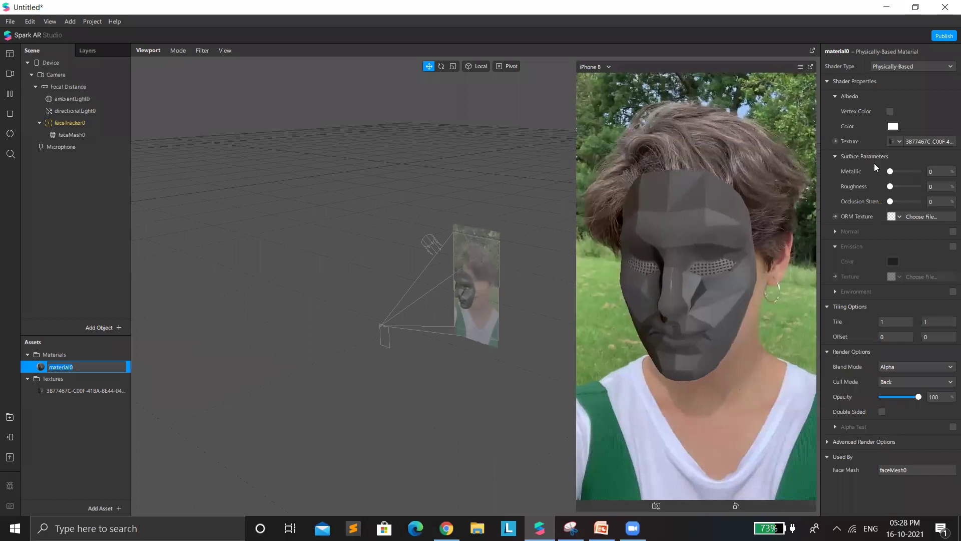
key(Return)
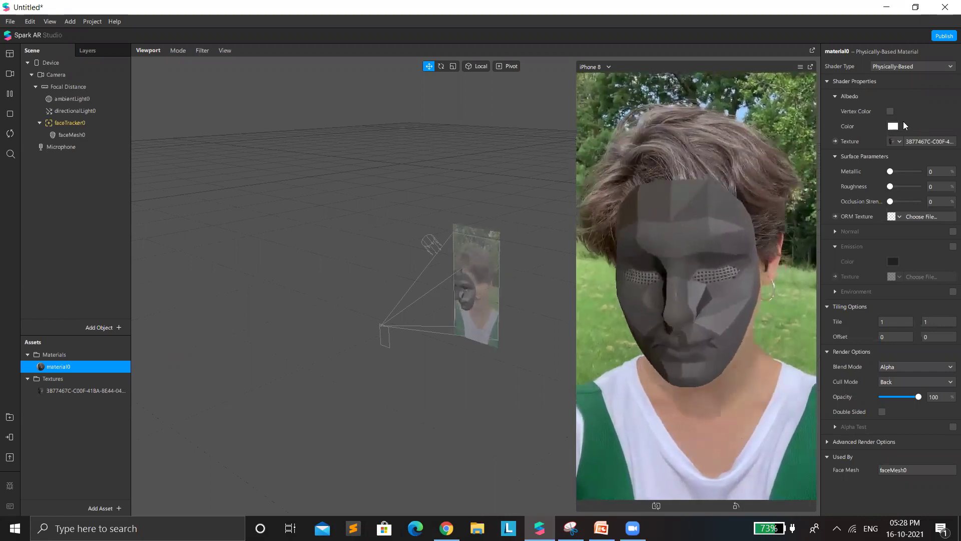
- Set the material's Metallic to 63 % and Roughness to 100 %, and enable its Normal property
drag(885, 170, 945, 208)
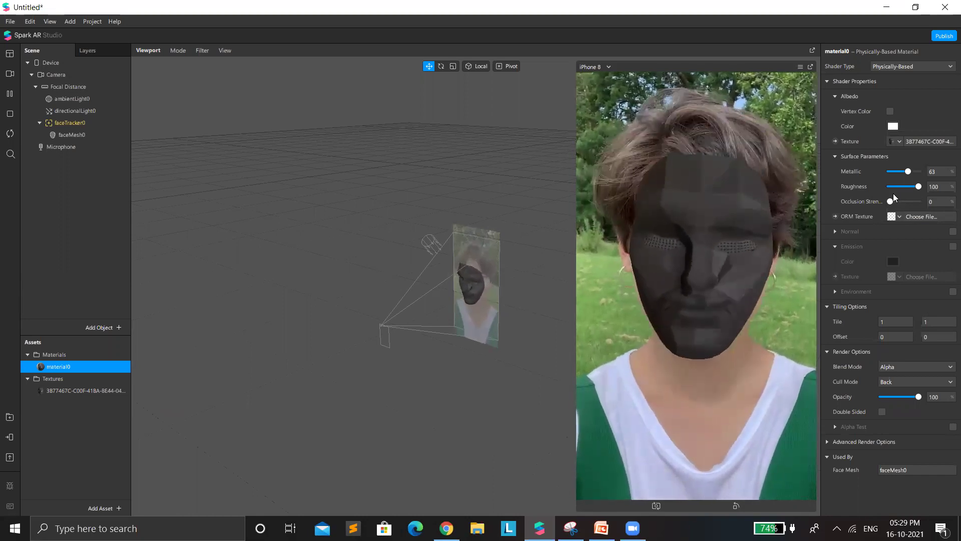
click(899, 217)
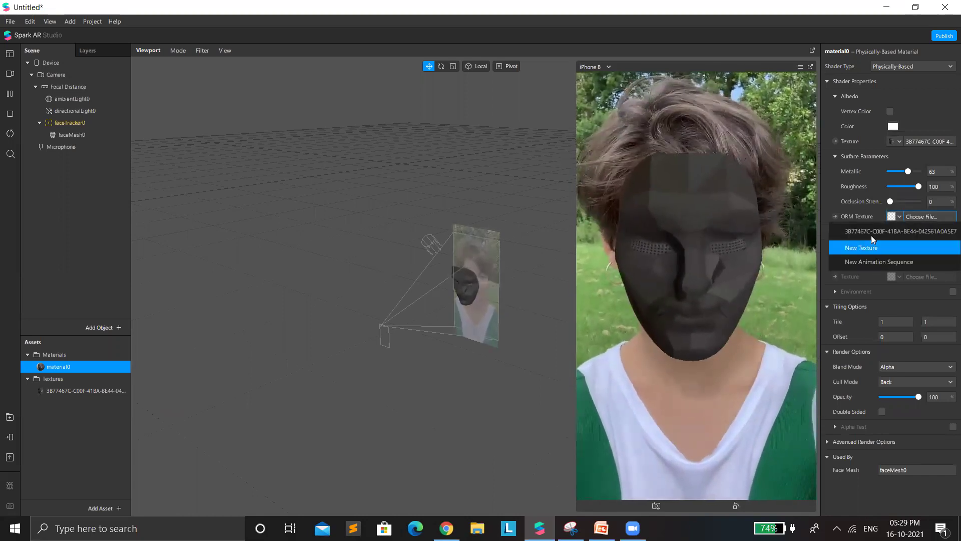
click(893, 216)
drag(890, 201, 874, 219)
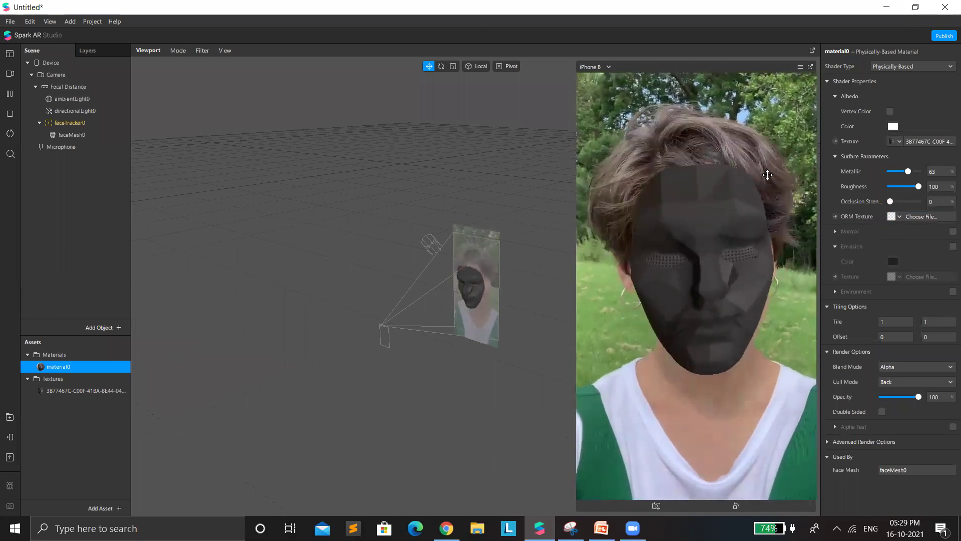
click(952, 232)
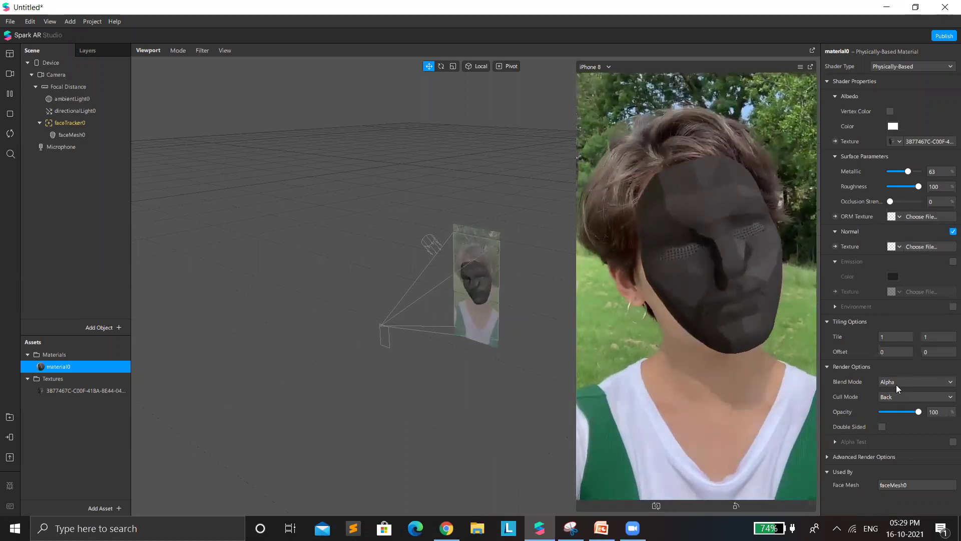
click(901, 381)
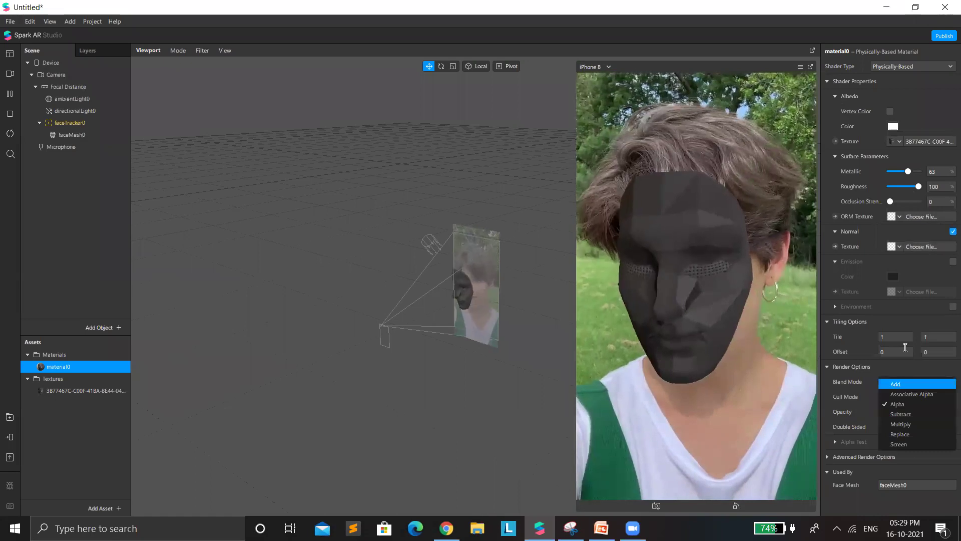
click(905, 347)
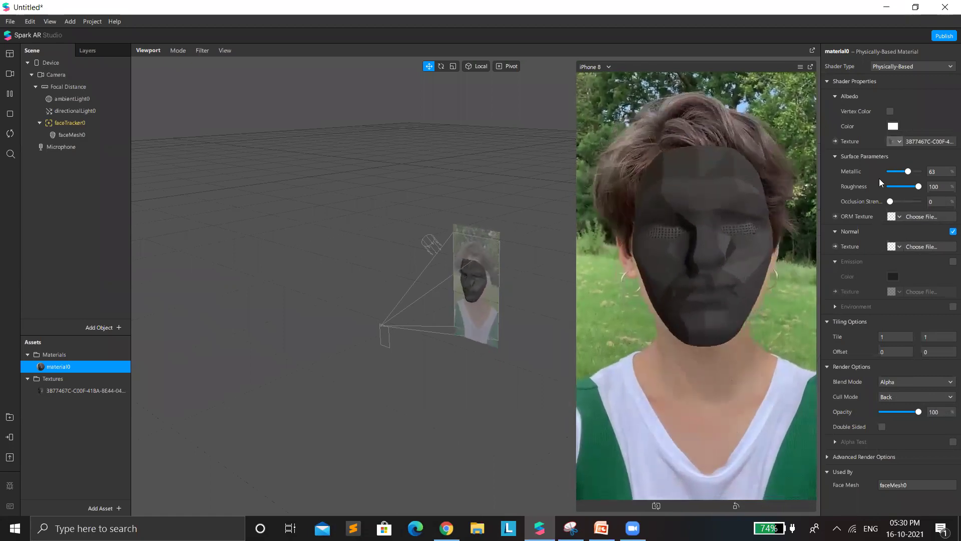
- Set the material's albedo color to yellow #edff1c, its Metallic to 25 % and its Roughness to 23 %
mouse_move(908, 171)
mouse_down()
mouse_move(897, 171)
mouse_move(919, 171)
mouse_up()
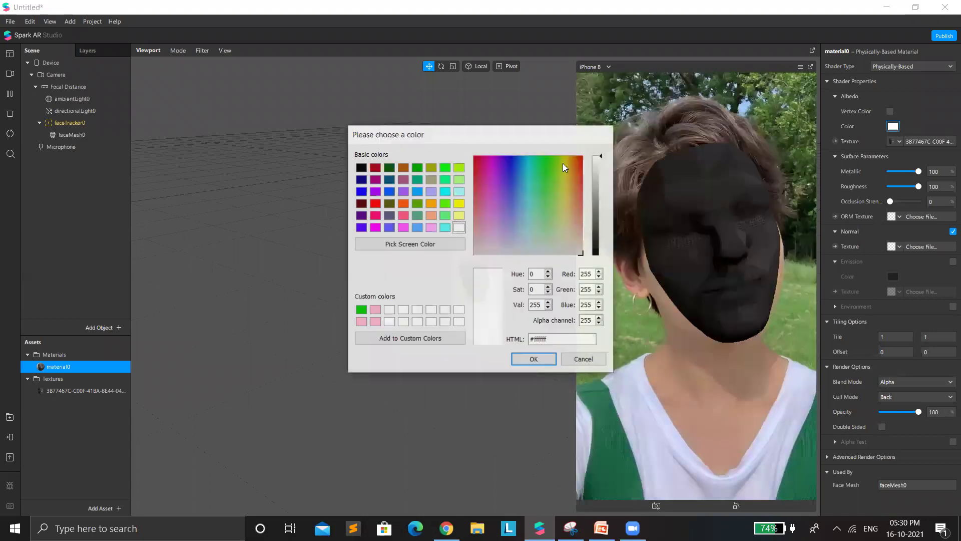
click(563, 166)
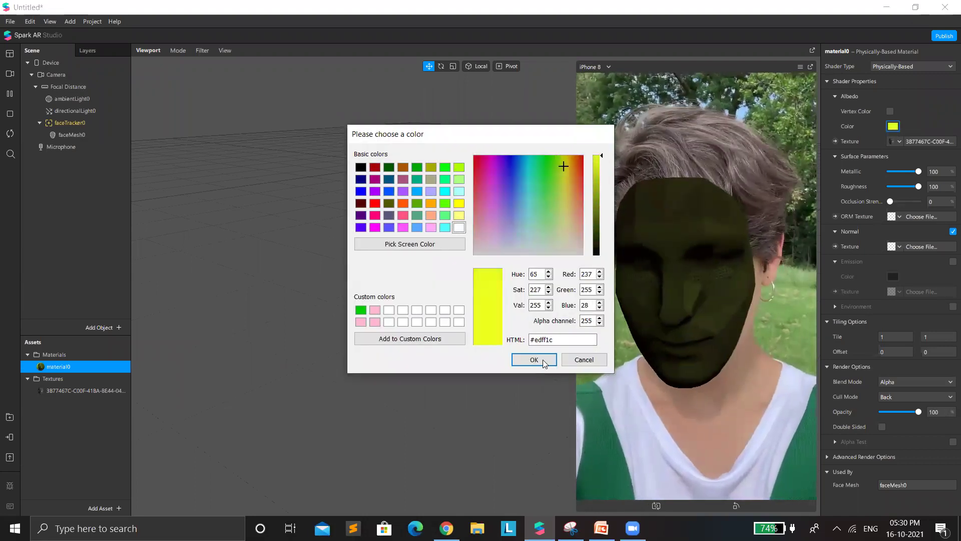
click(890, 173)
drag(890, 174, 899, 192)
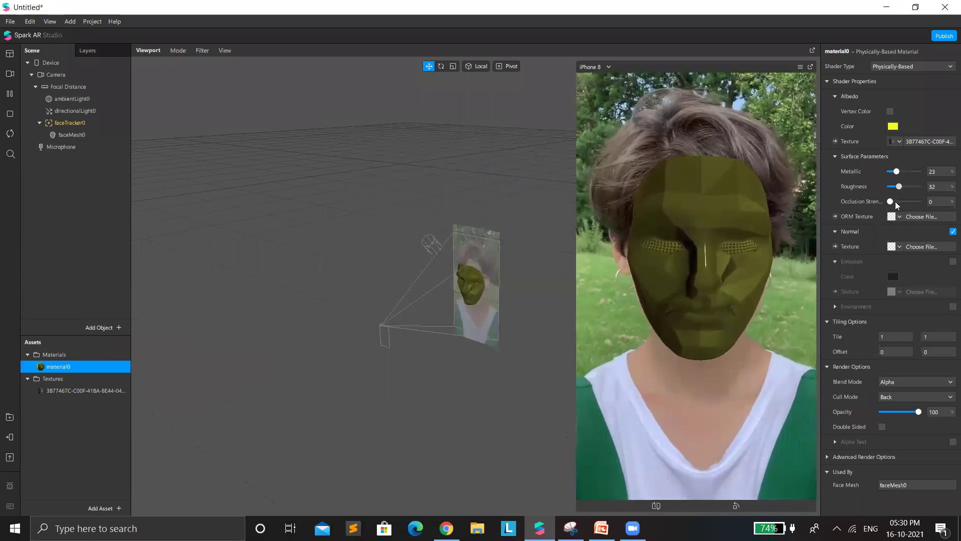
click(896, 186)
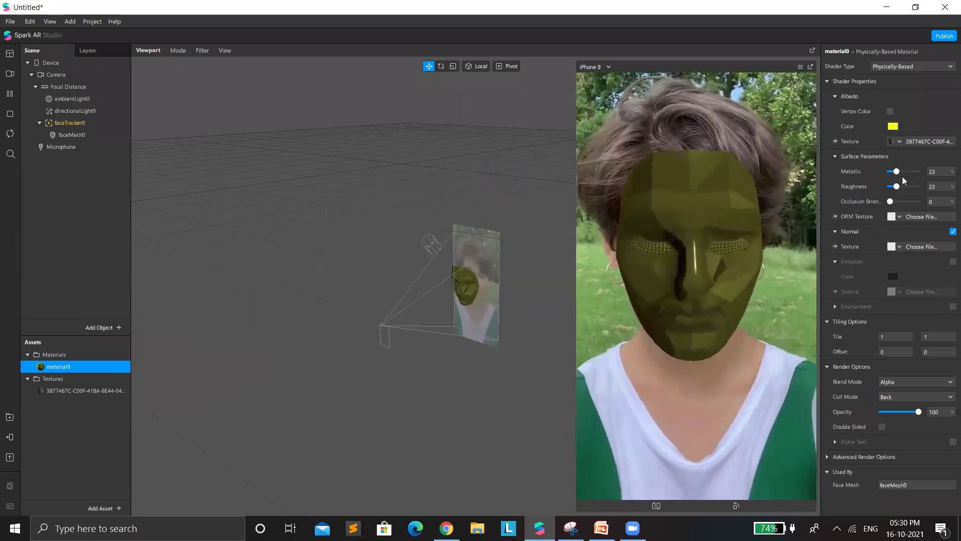
click(889, 171)
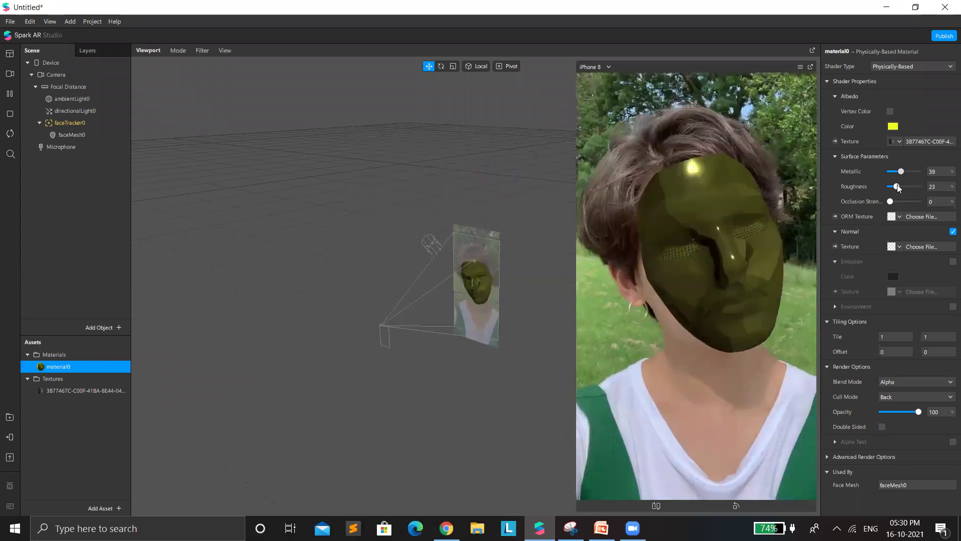
click(897, 171)
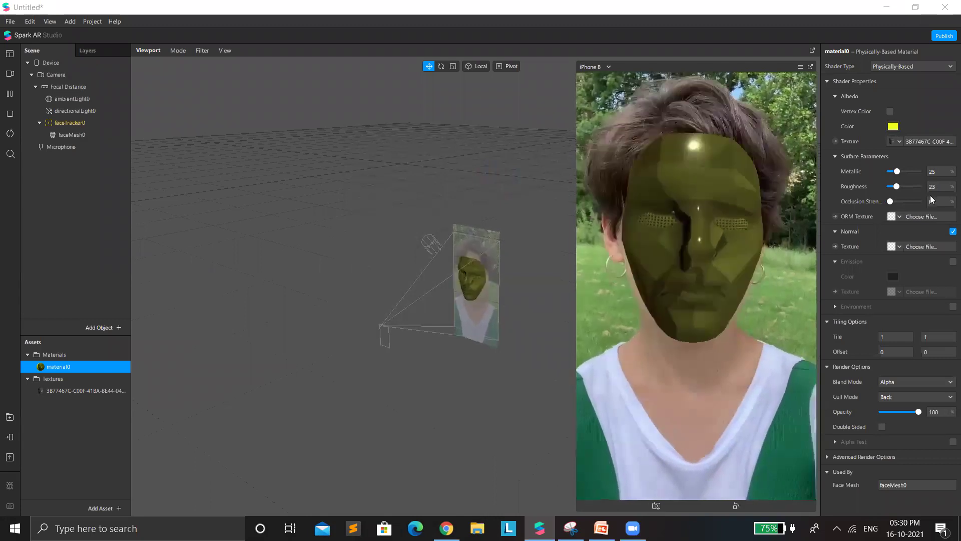
- Change the material's shader type to Flat
click(893, 64)
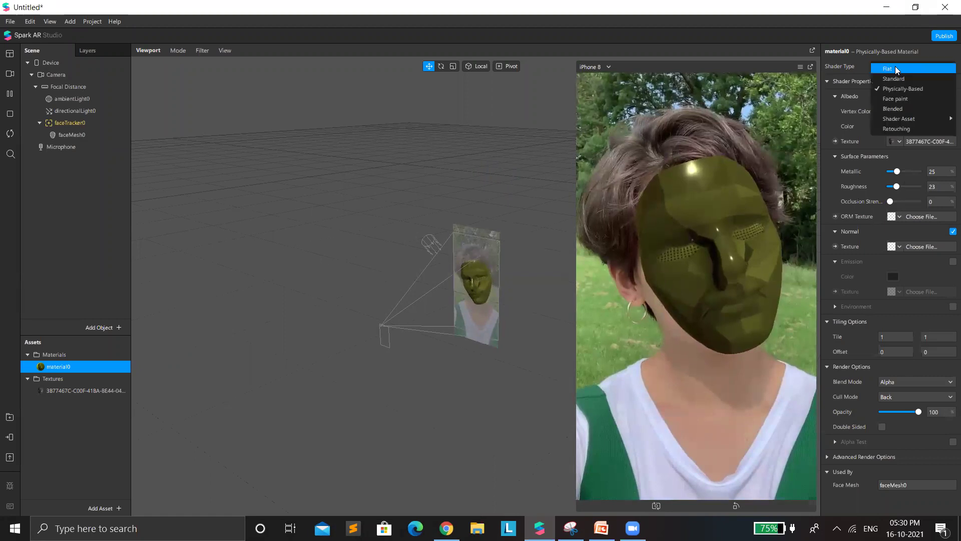
click(897, 69)
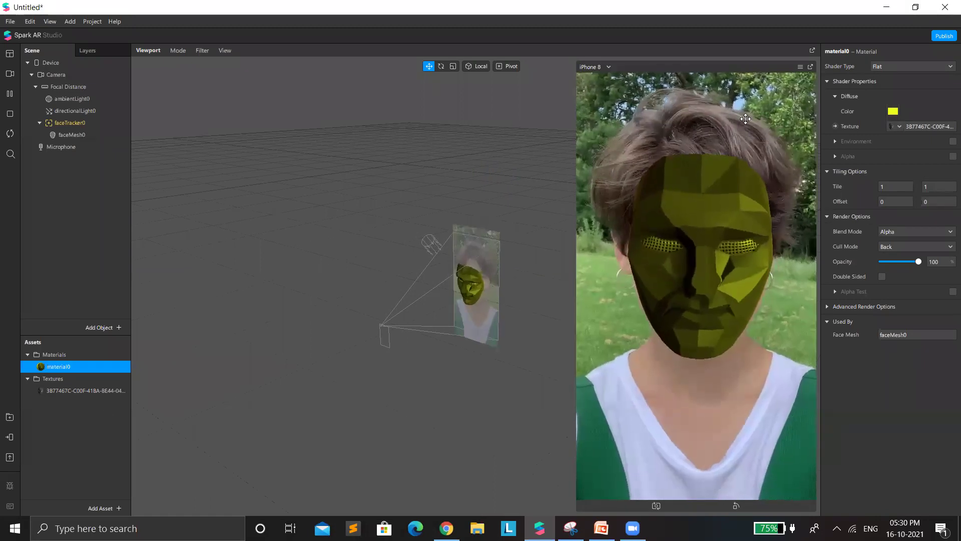
click(891, 60)
click(895, 66)
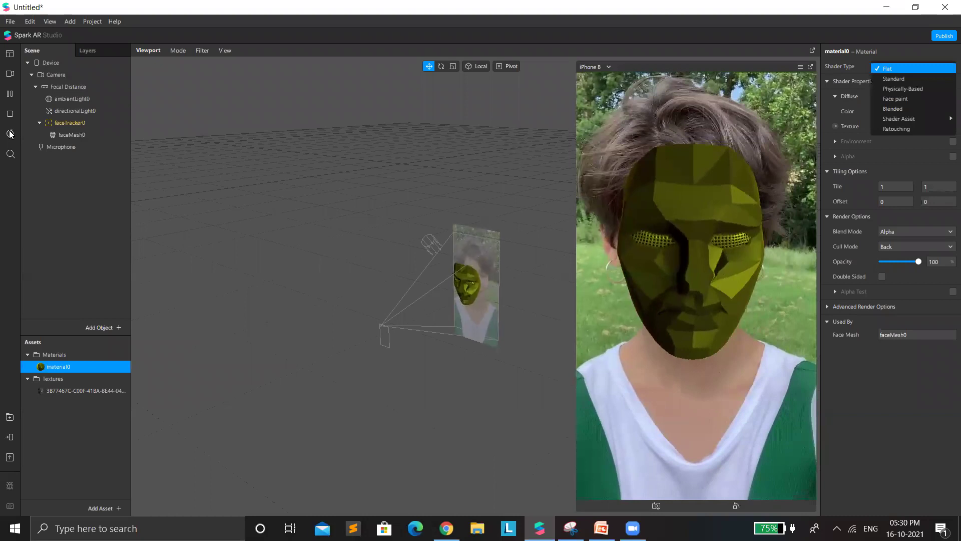
click(945, 69)
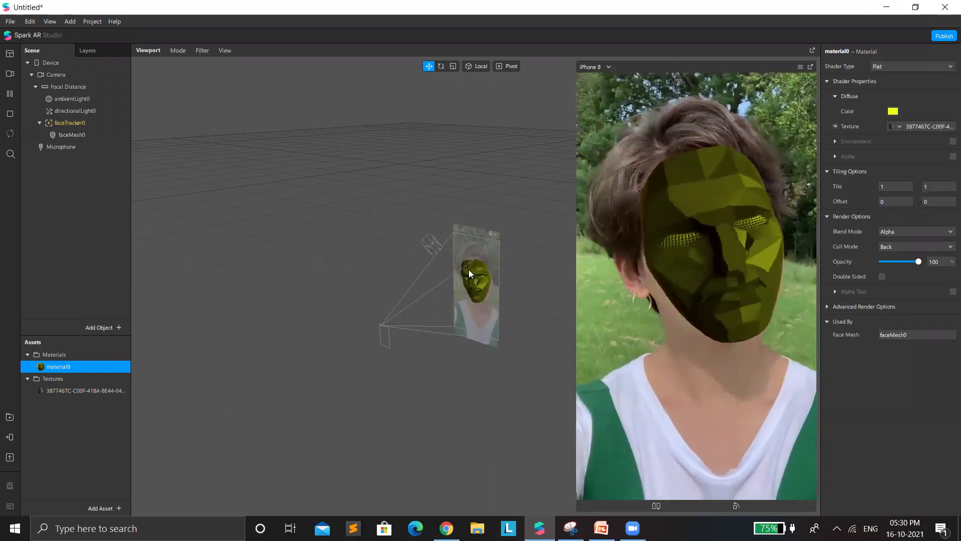
- Set the material's diffuse color to white and remove its diffuse texture
click(892, 111)
click(459, 234)
key(Return)
click(899, 126)
click(867, 188)
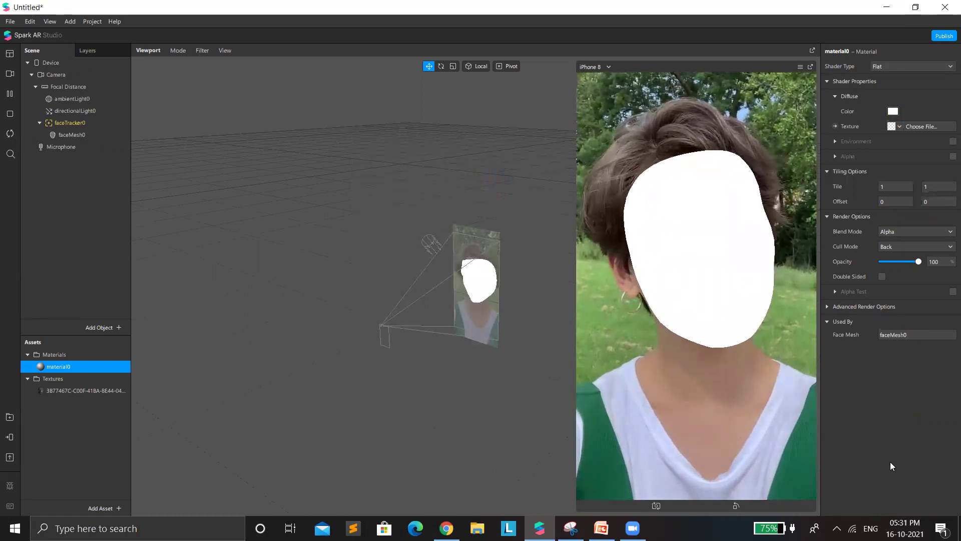
click(835, 126)
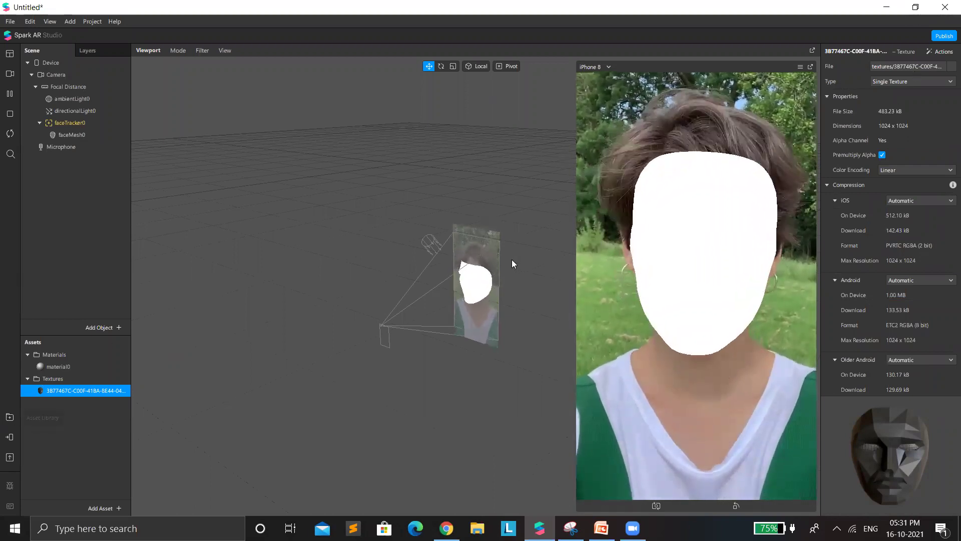
- Enable the Environment property on the face mesh's material and view the choices for its environment texture
double_click(59, 366)
click(893, 111)
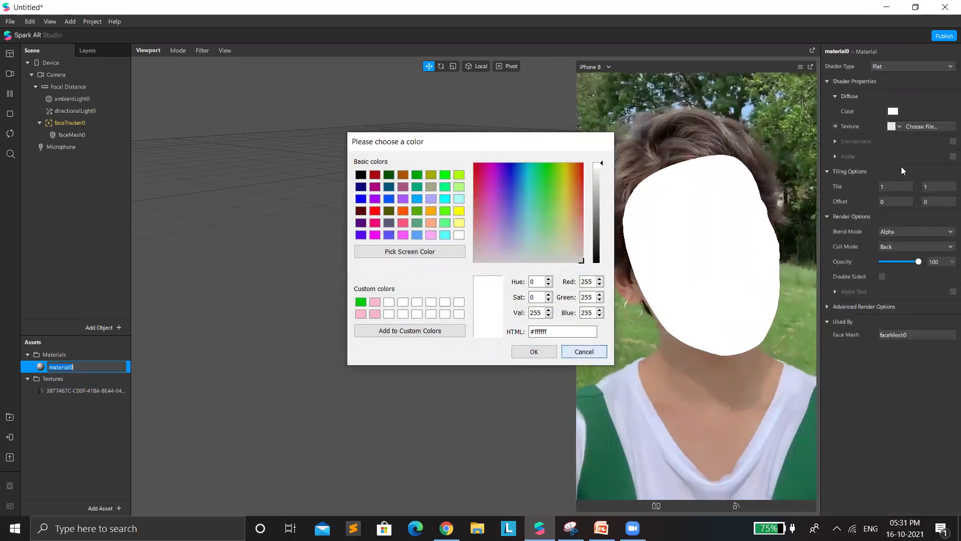
key(Escape)
click(952, 141)
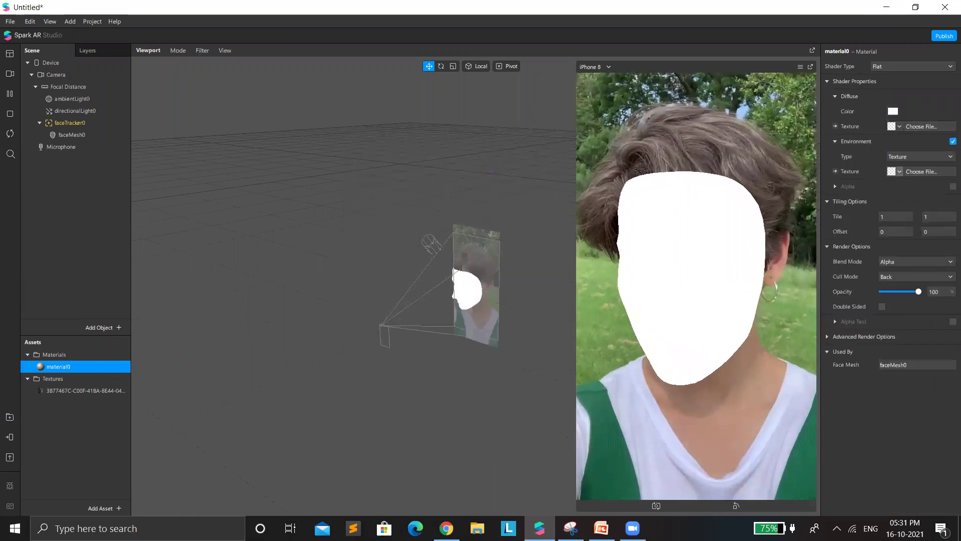
click(899, 171)
key(Down)
key(Up)
key(Up)
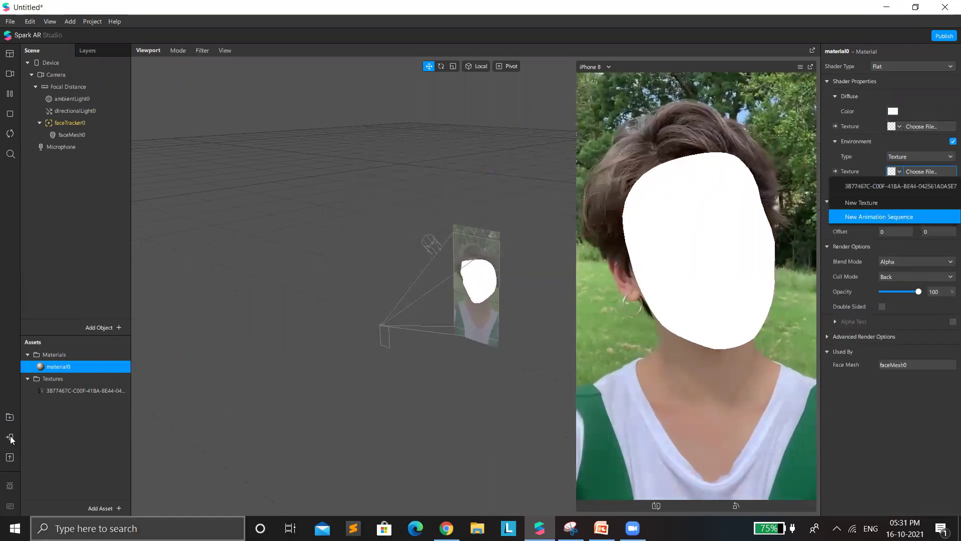
- Browse the Textures category in the AR Library, then close the library
key(Return)
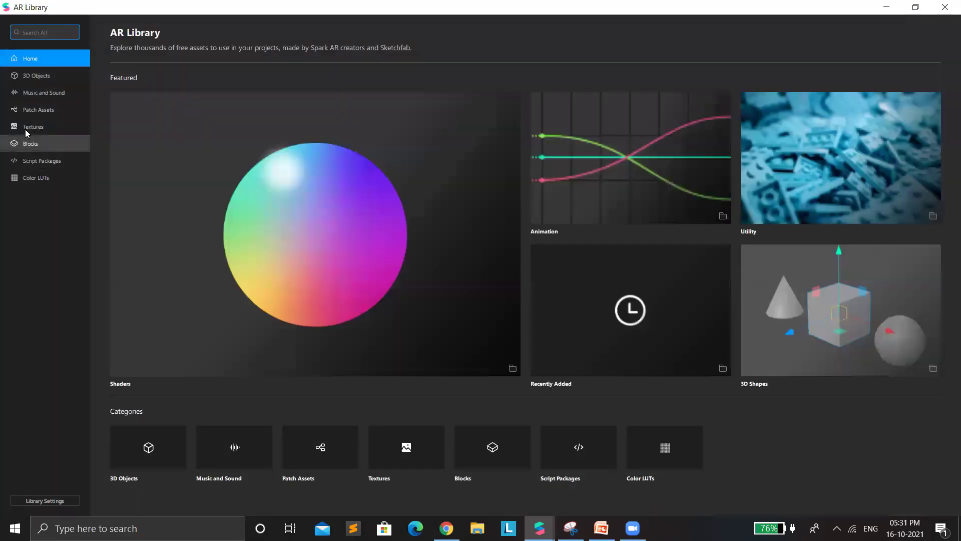
click(25, 129)
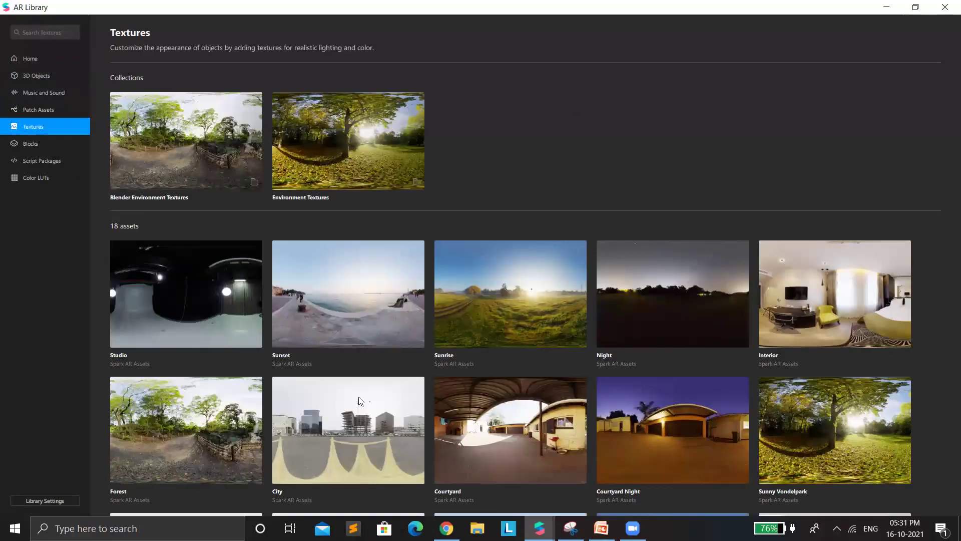
click(899, 13)
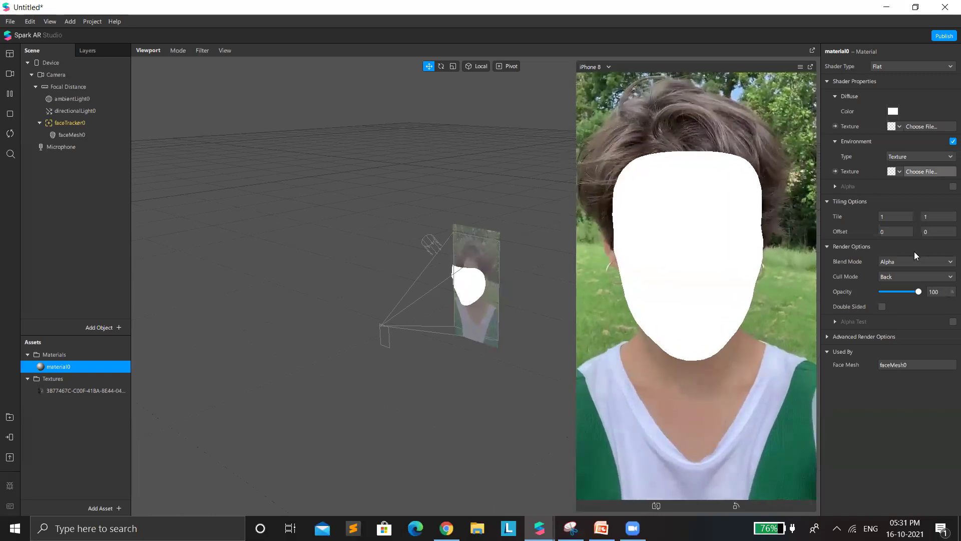
- Enable the material's Alpha property and set its first Tile value to 1.1
click(953, 186)
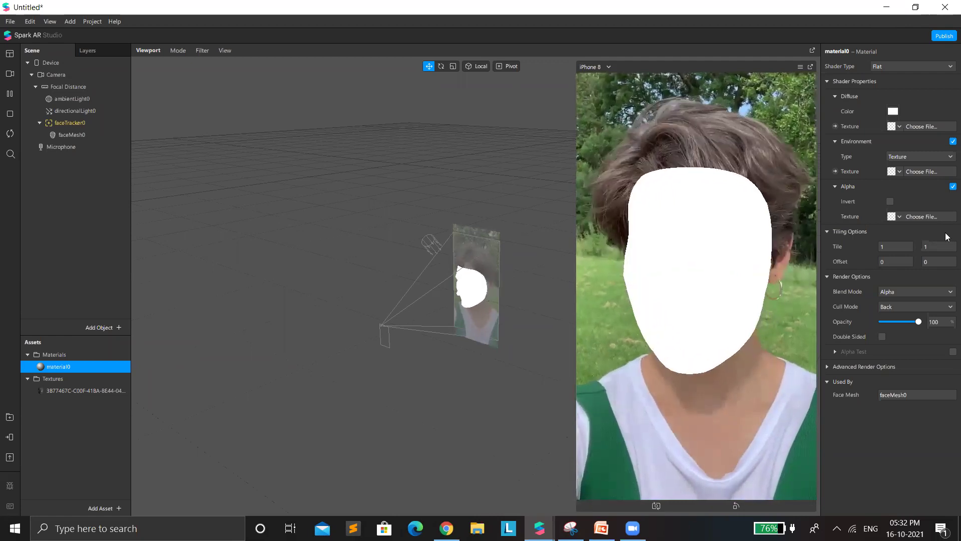
click(894, 261)
click(895, 246)
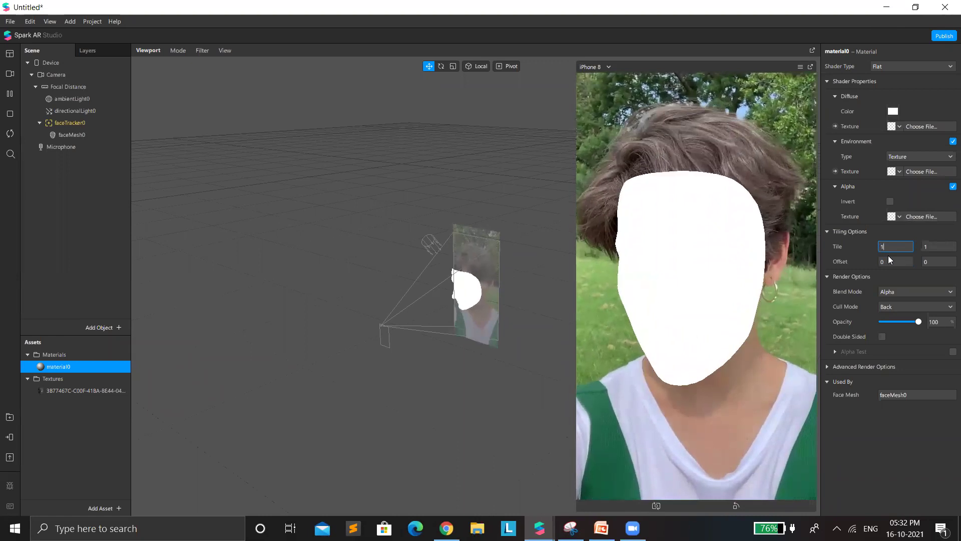
text(.1)
key(Return)
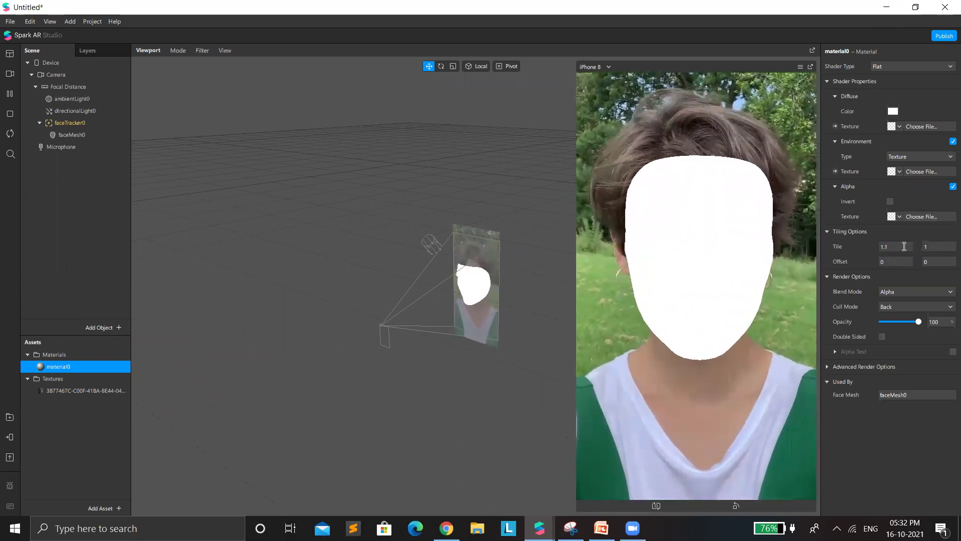
- Set the material's first Tile value back to 1
click(904, 247)
text(1)
key(Return)
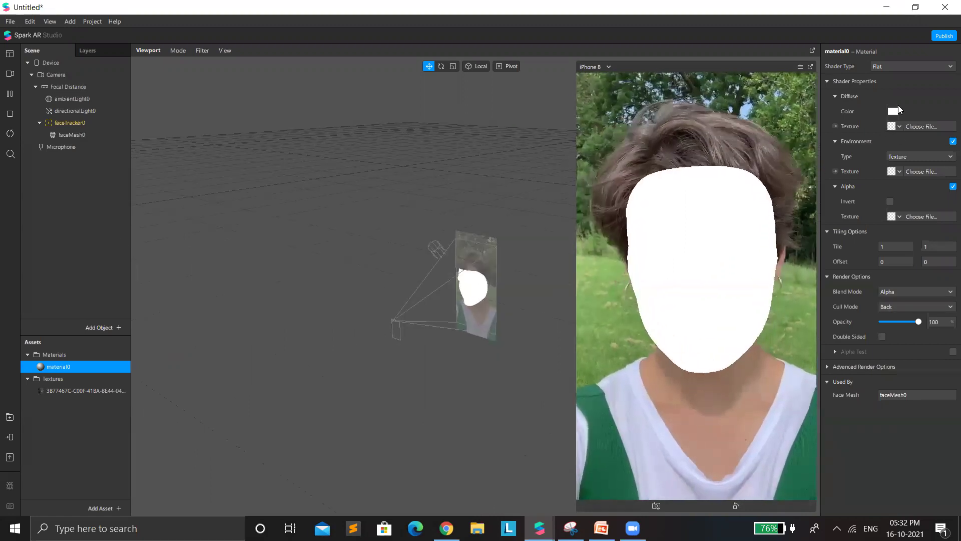
- Assign the existing 3B77467C texture from the project assets as the material's diffuse texture
click(899, 126)
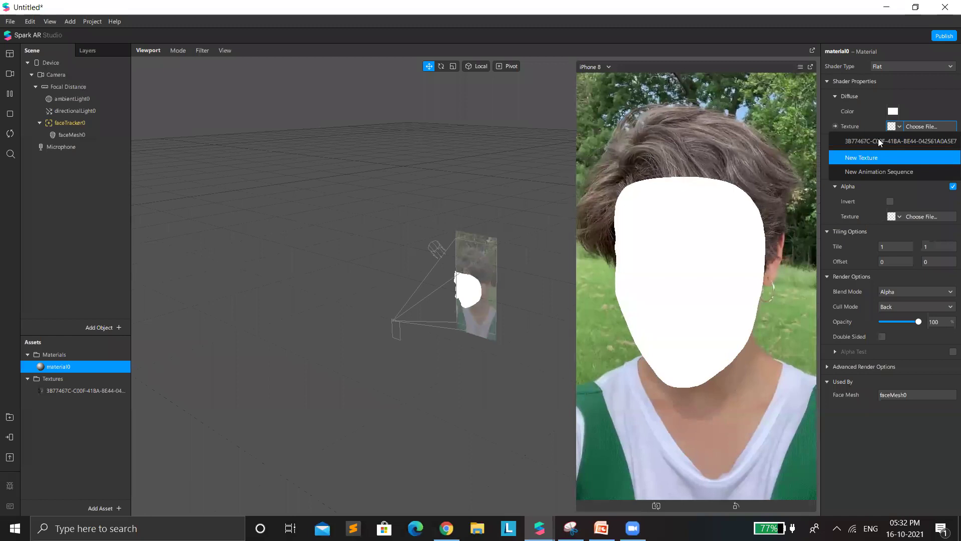
click(876, 140)
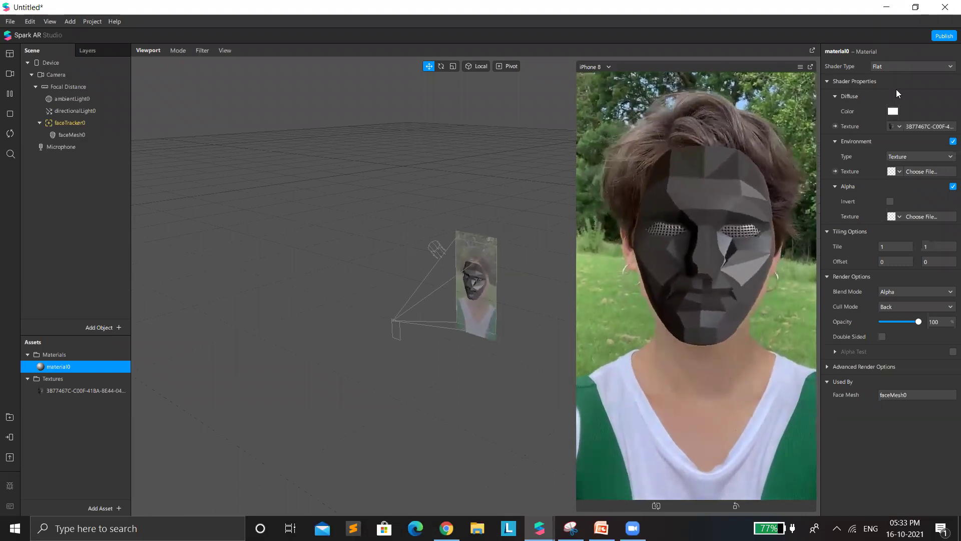
- Change the material's shader type to Face paint and remove its texture
click(896, 67)
key(Down)
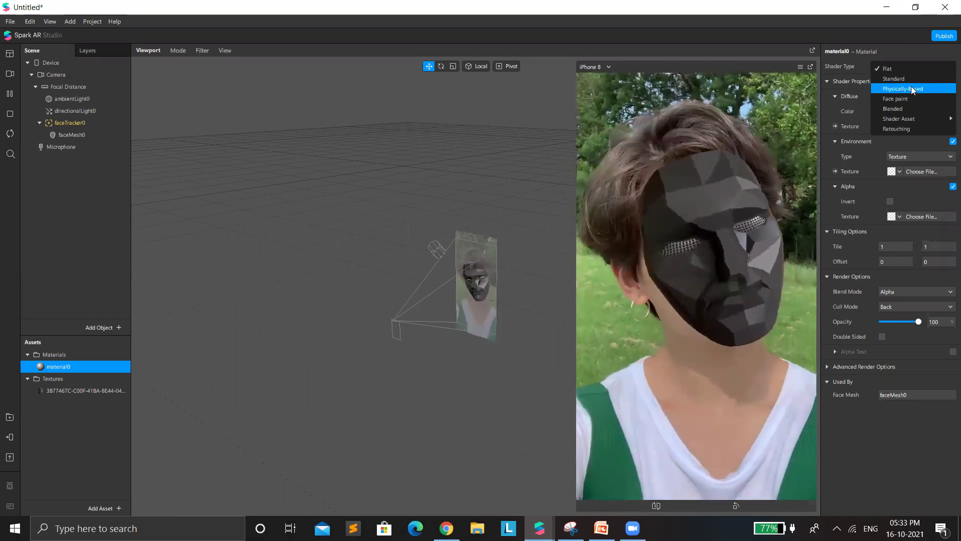
key(Down)
key(Return)
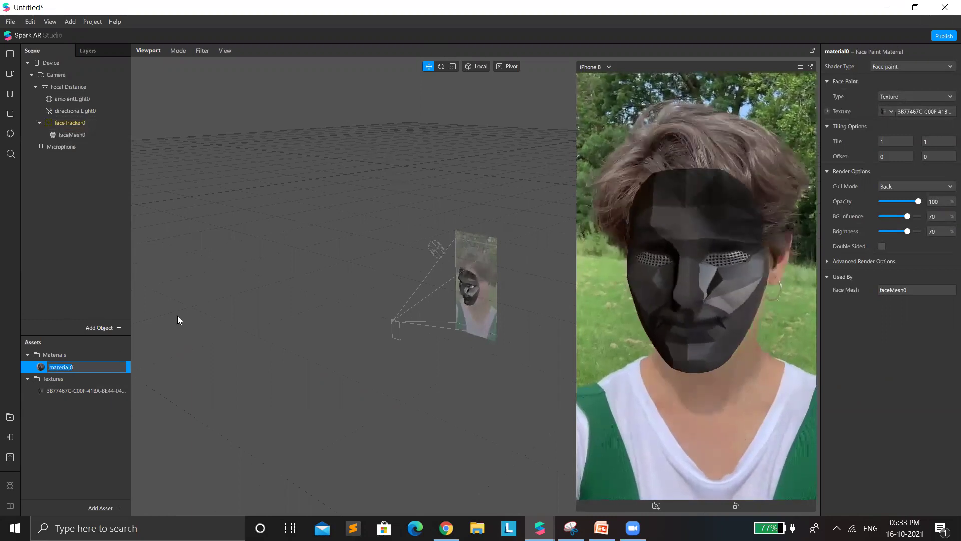
click(886, 111)
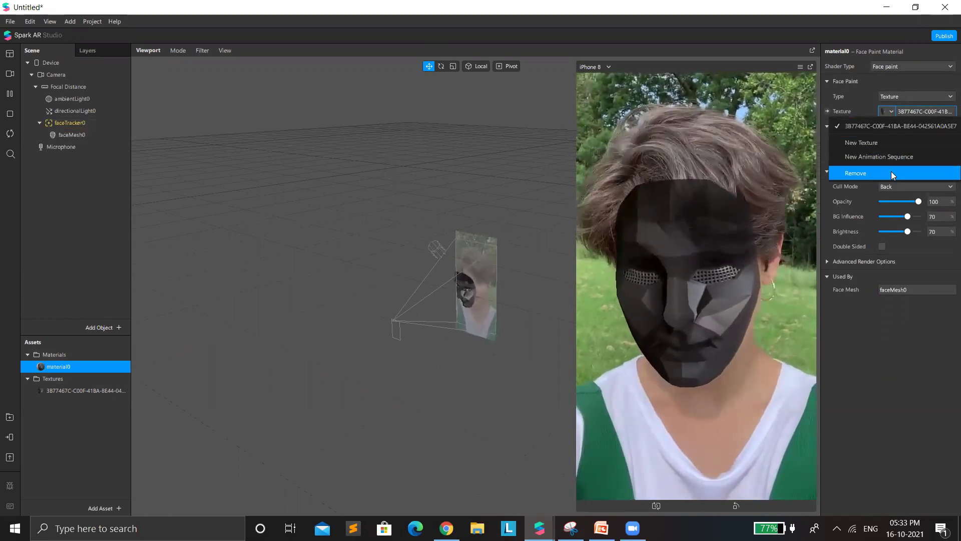
click(891, 173)
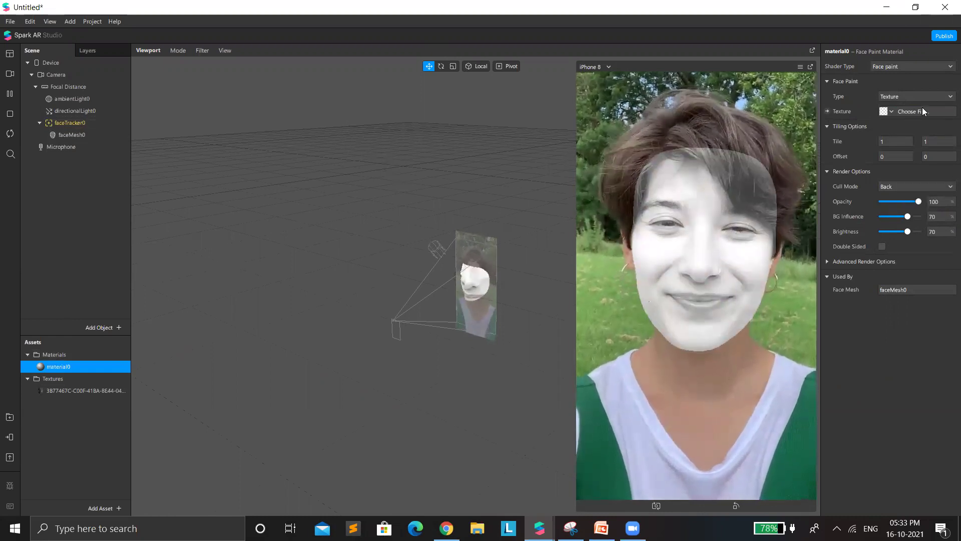
- Import the glitter tears image PicsArt_03-12-05.45.48 from the Downloads folder as the face paint texture
click(886, 111)
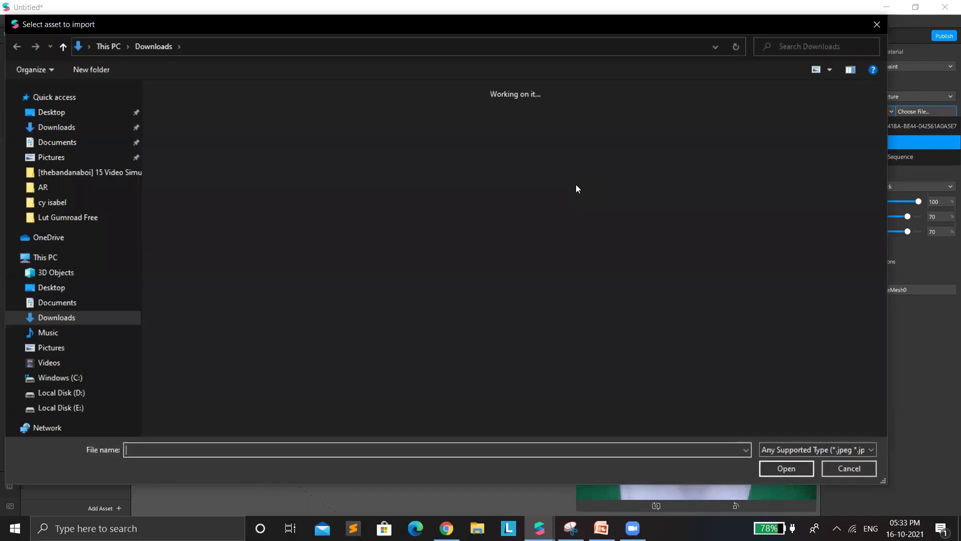
scroll(555, 270, down, 5)
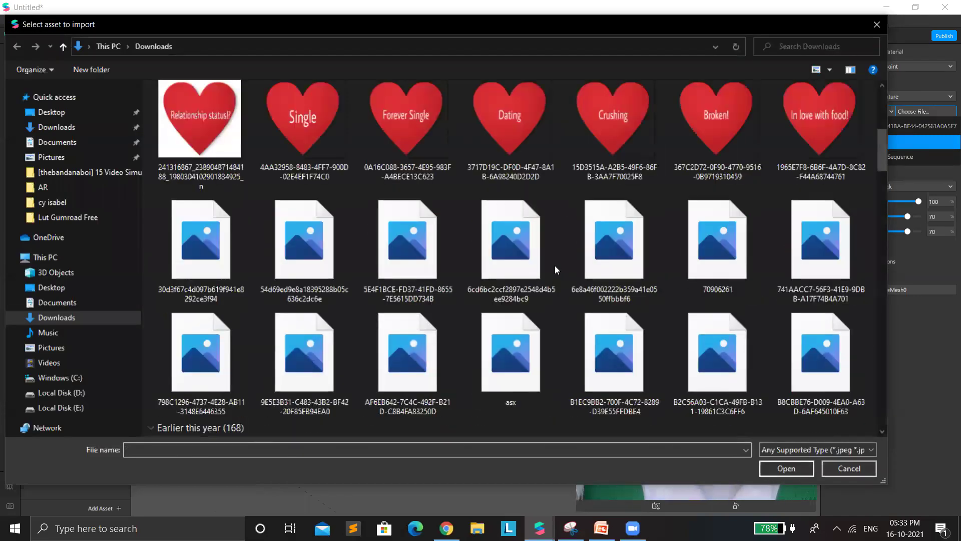
scroll(555, 266, down, 5)
scroll(589, 254, up, 8)
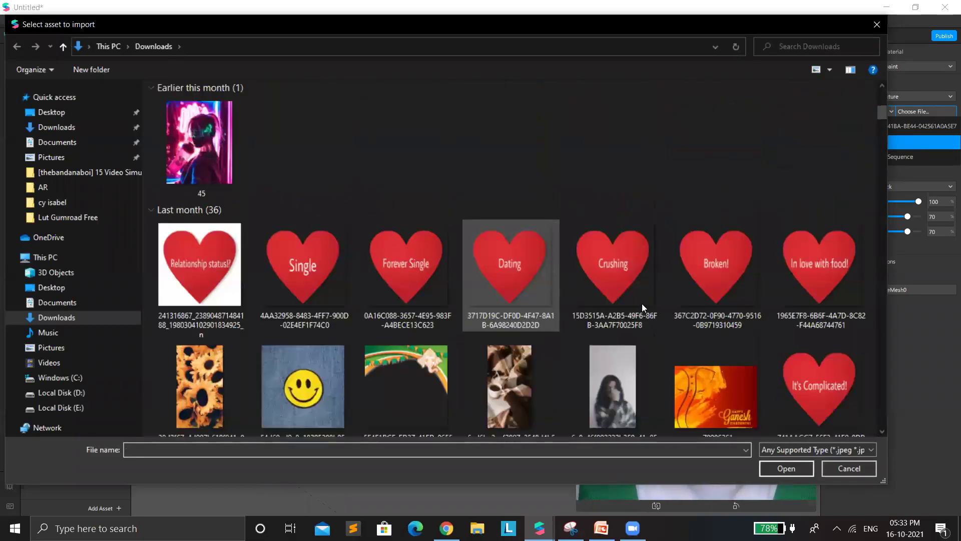
scroll(640, 306, down, 10)
scroll(635, 303, up, 3)
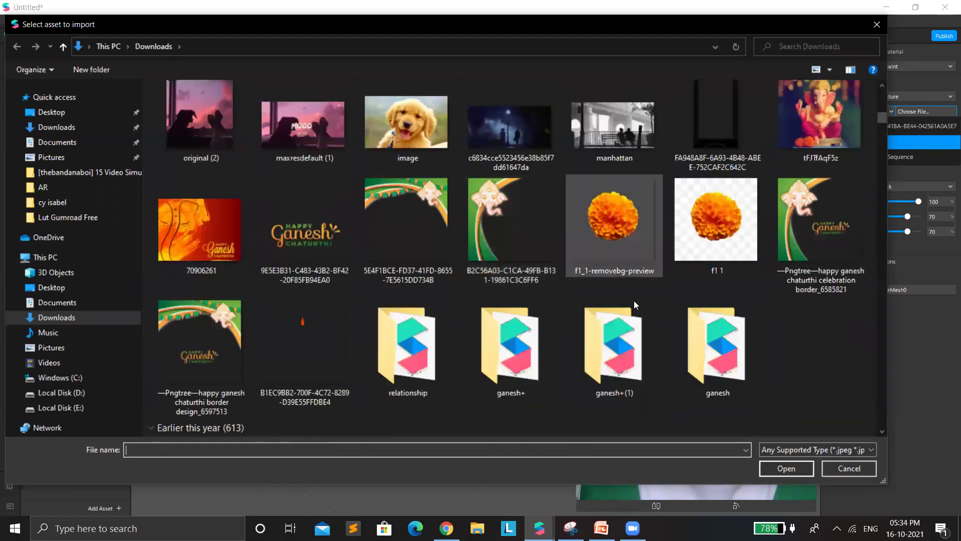
scroll(634, 301, down, 10)
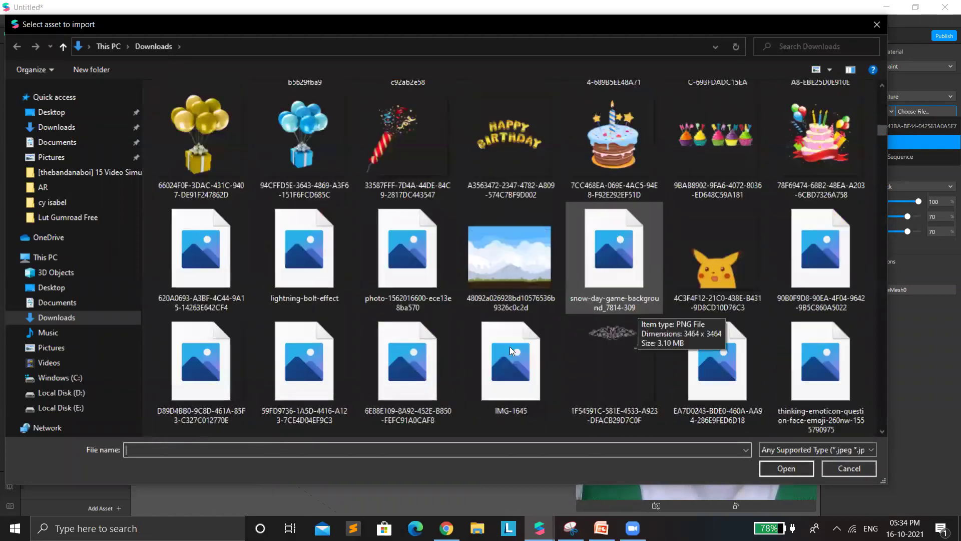
scroll(510, 347, down, 15)
scroll(509, 351, down, 10)
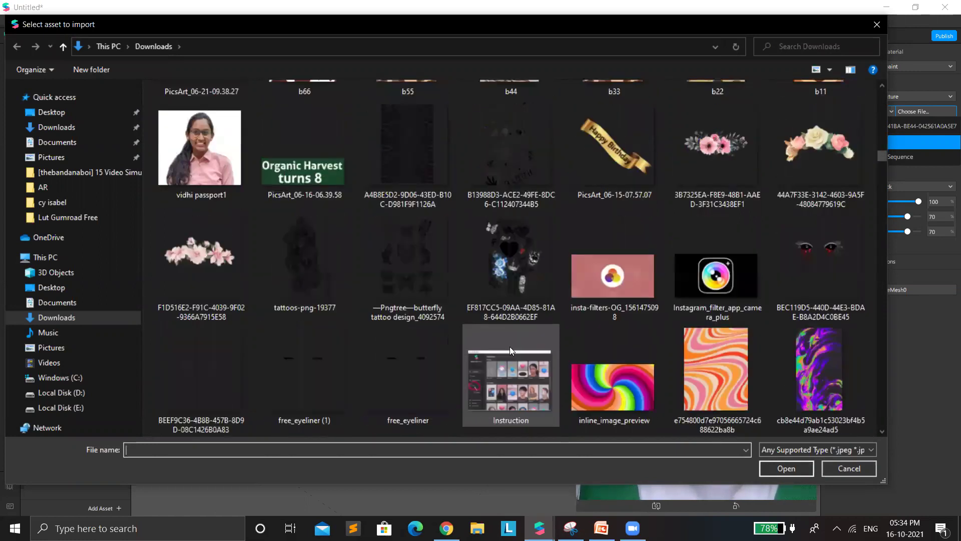
scroll(510, 346, down, 5)
scroll(633, 296, down, 10)
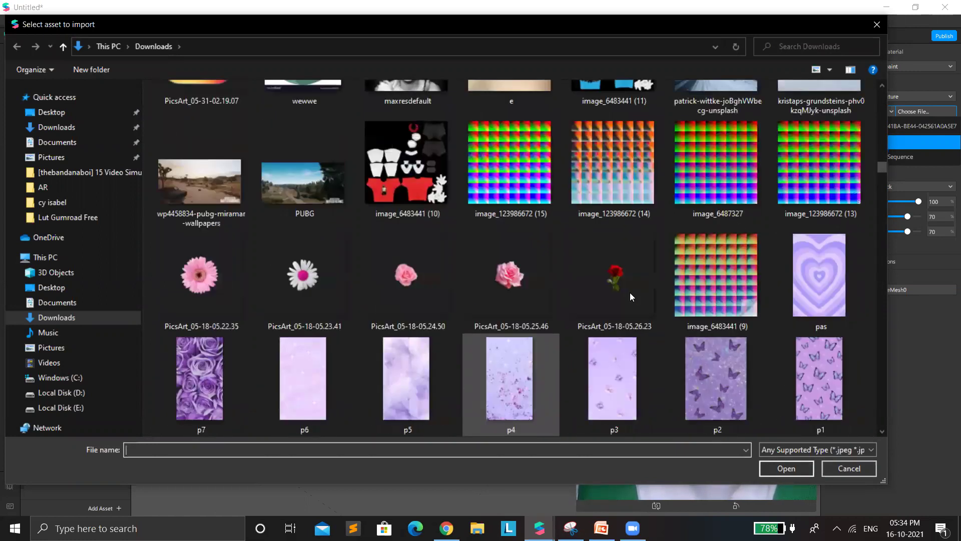
scroll(629, 291, down, 10)
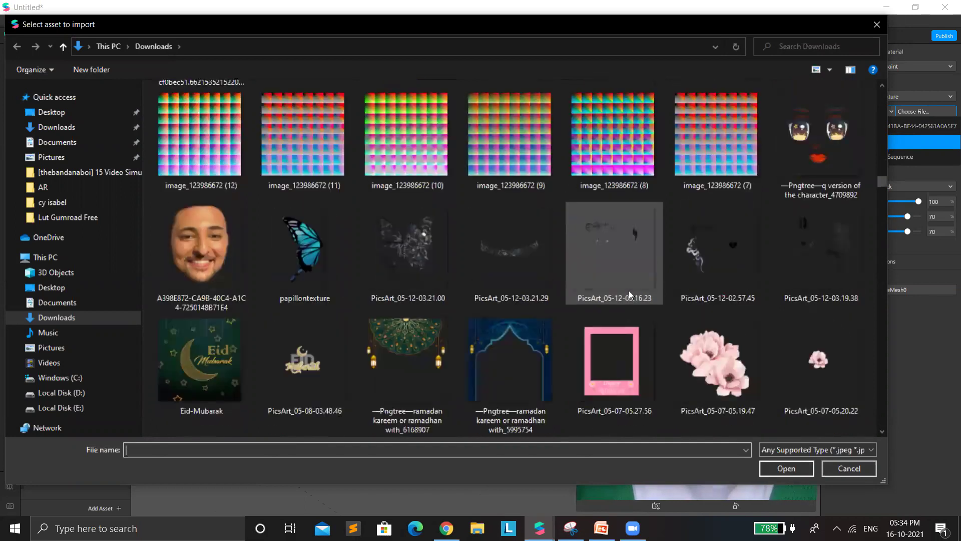
scroll(628, 292, down, 10)
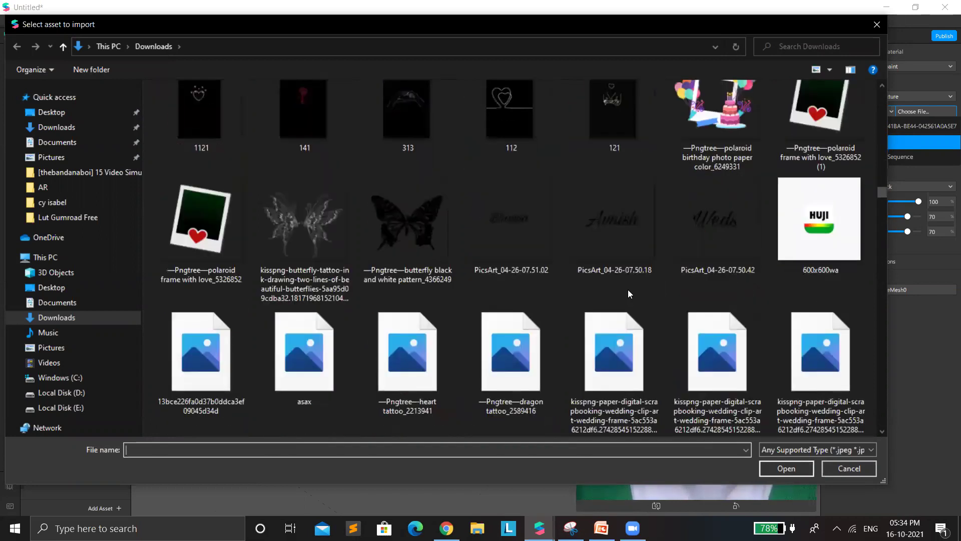
scroll(629, 293, down, 10)
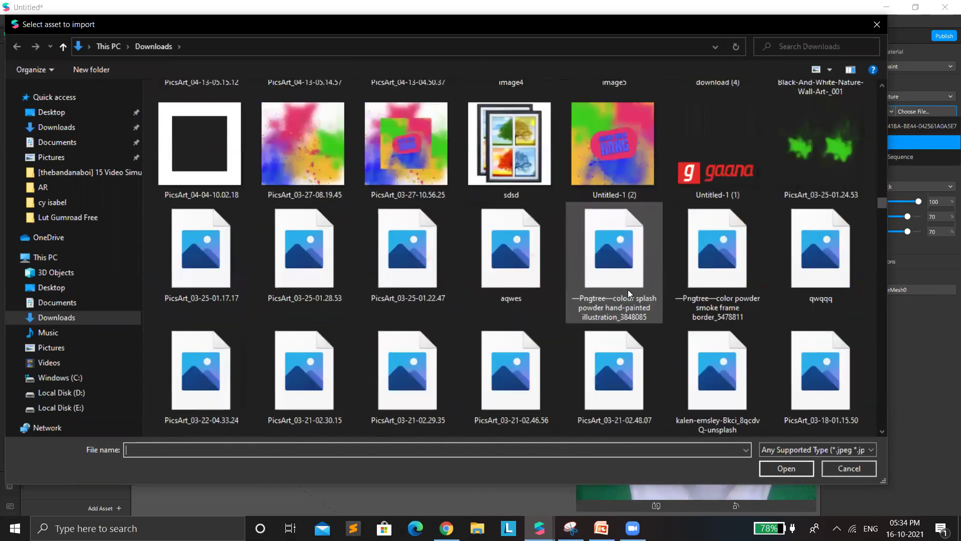
scroll(628, 293, down, 10)
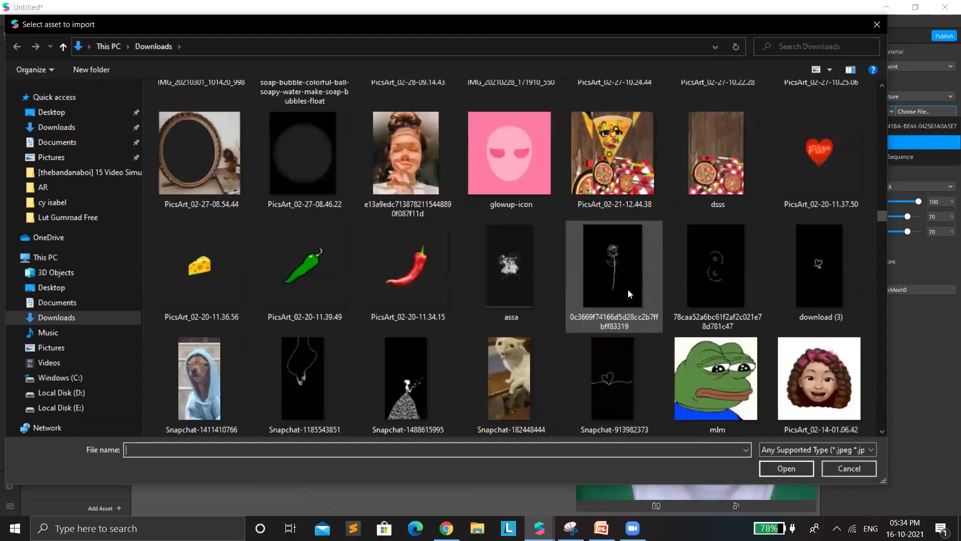
scroll(629, 292, down, 10)
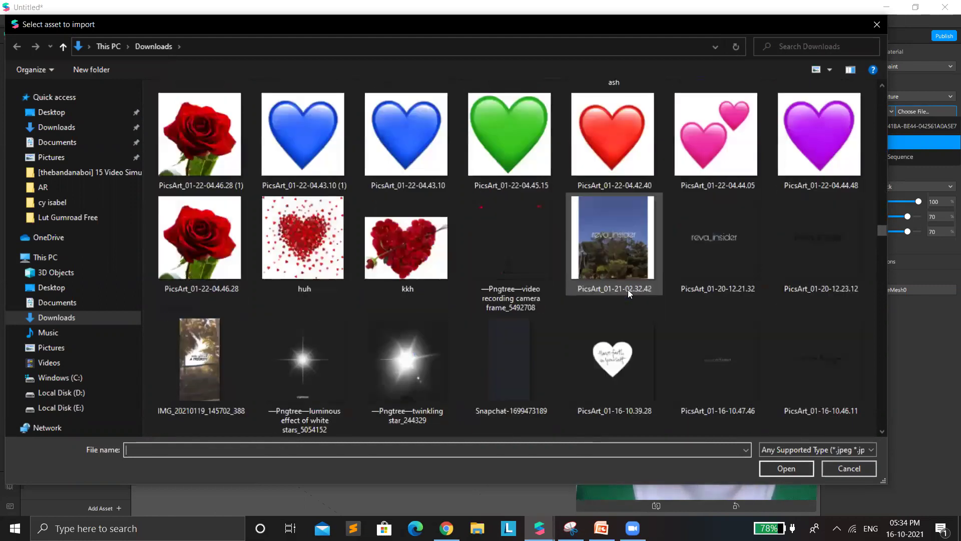
scroll(628, 293, down, 10)
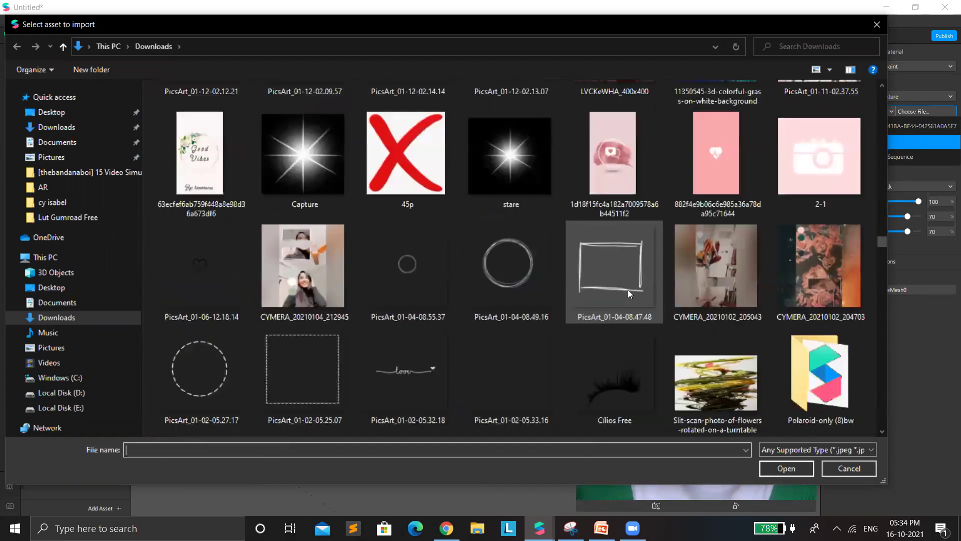
scroll(627, 293, down, 10)
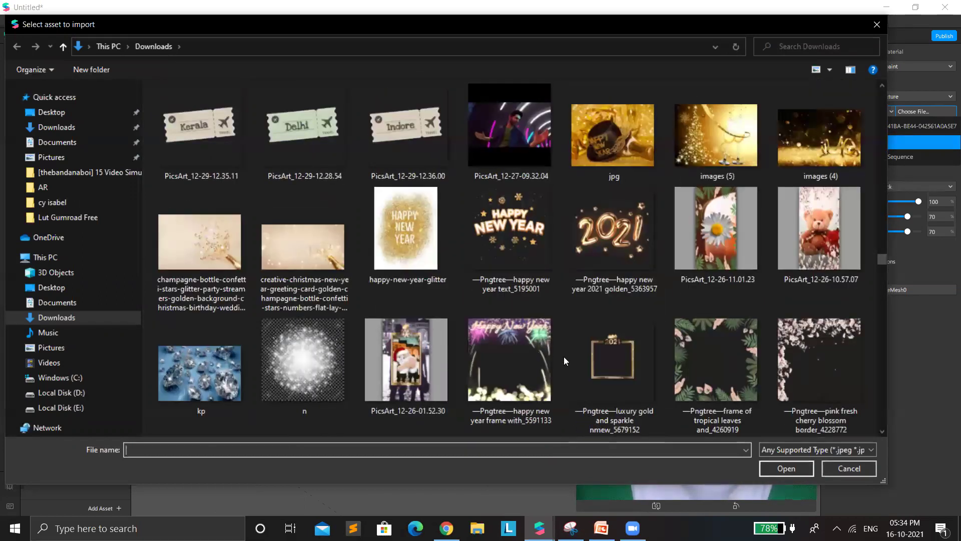
scroll(576, 333, down, 4)
scroll(563, 330, down, 6)
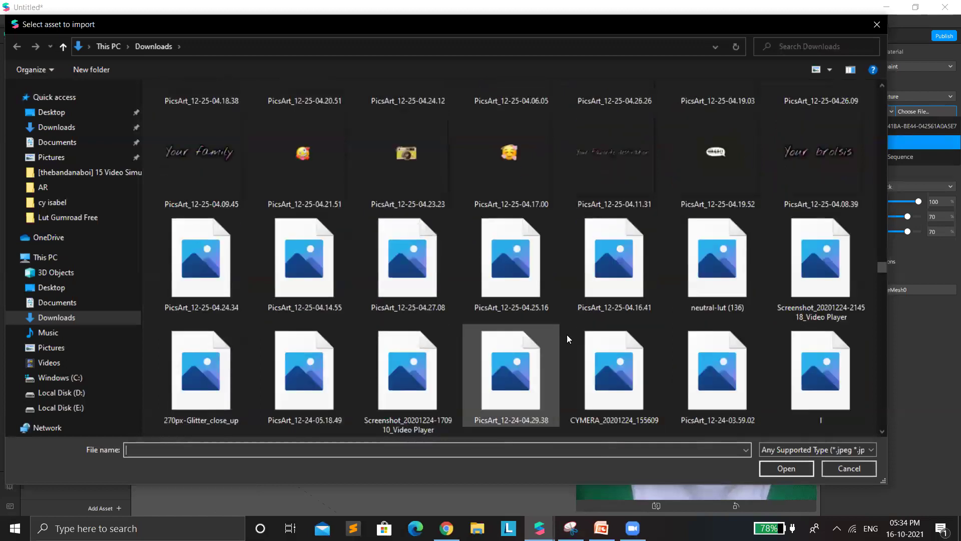
scroll(576, 339, down, 3)
scroll(680, 293, down, 12)
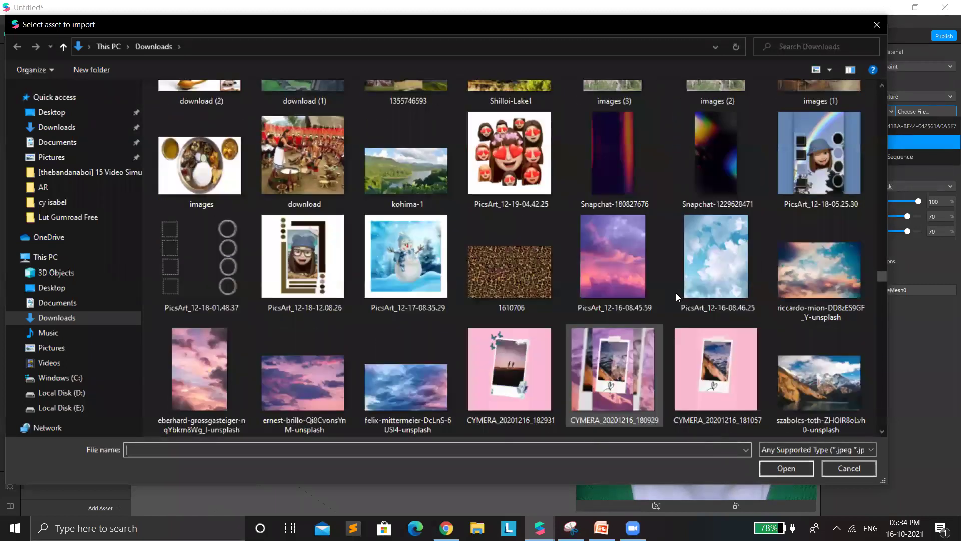
scroll(671, 294, up, 15)
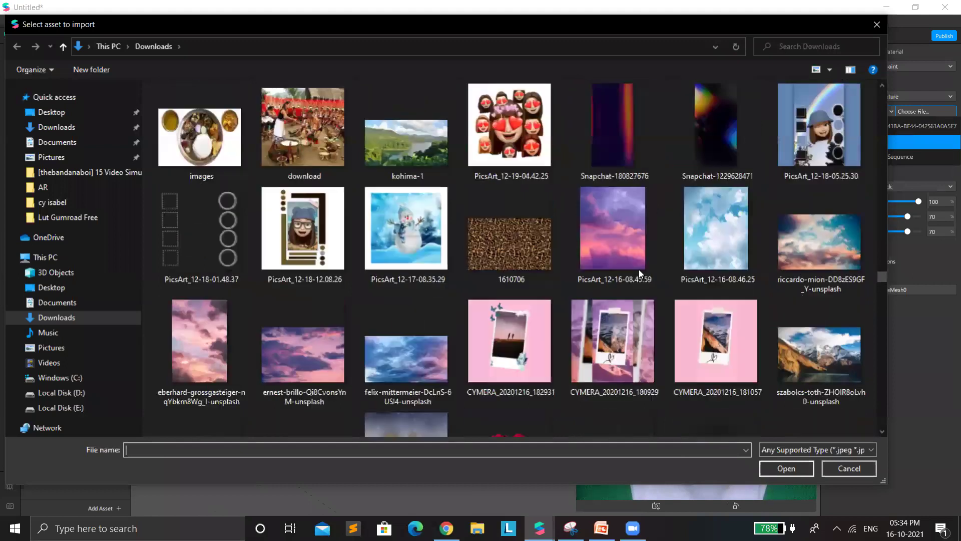
scroll(551, 318, up, 10)
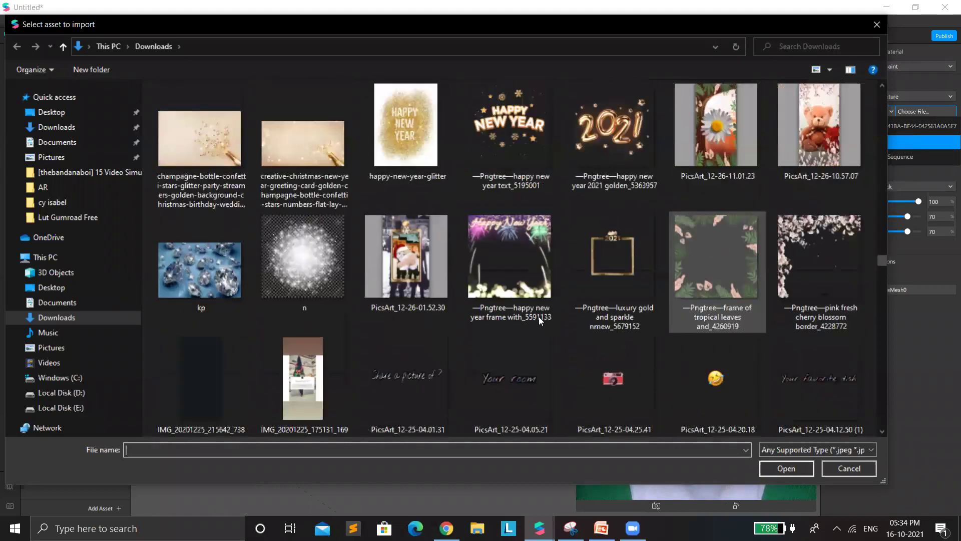
scroll(521, 323, up, 15)
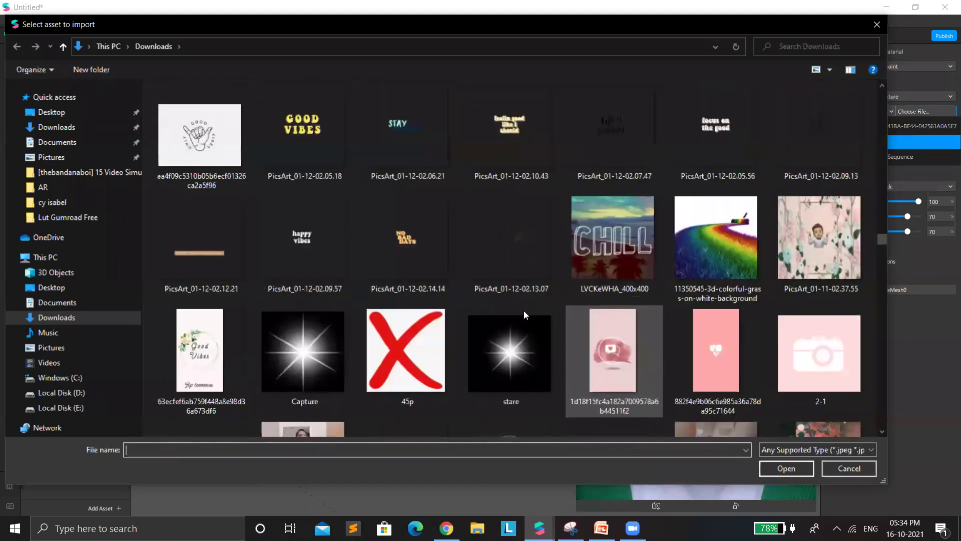
scroll(528, 284, up, 15)
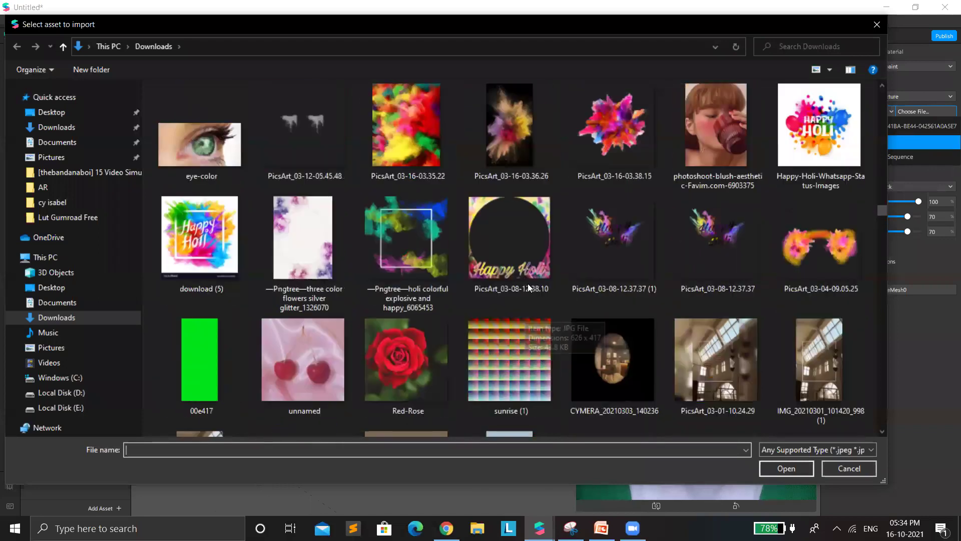
scroll(421, 338, up, 3)
click(301, 324)
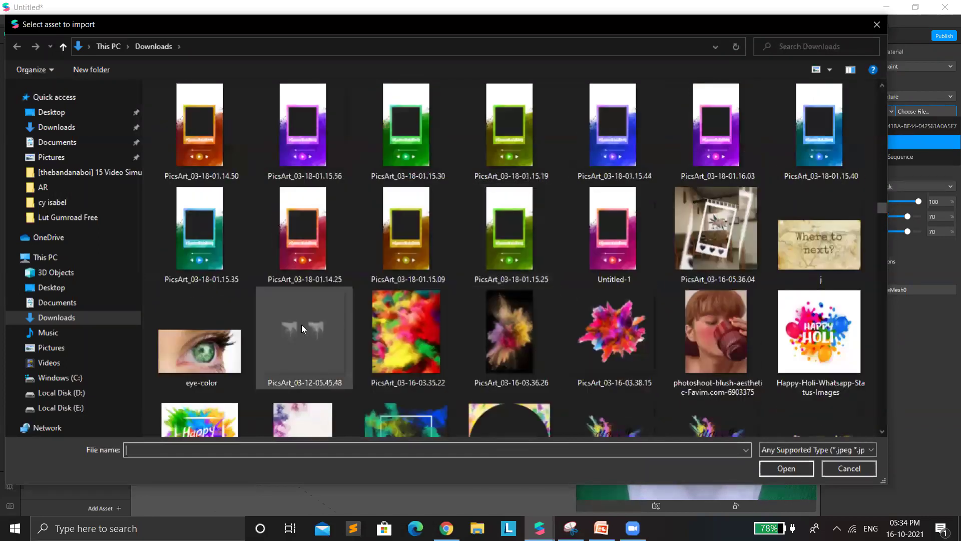
click(782, 469)
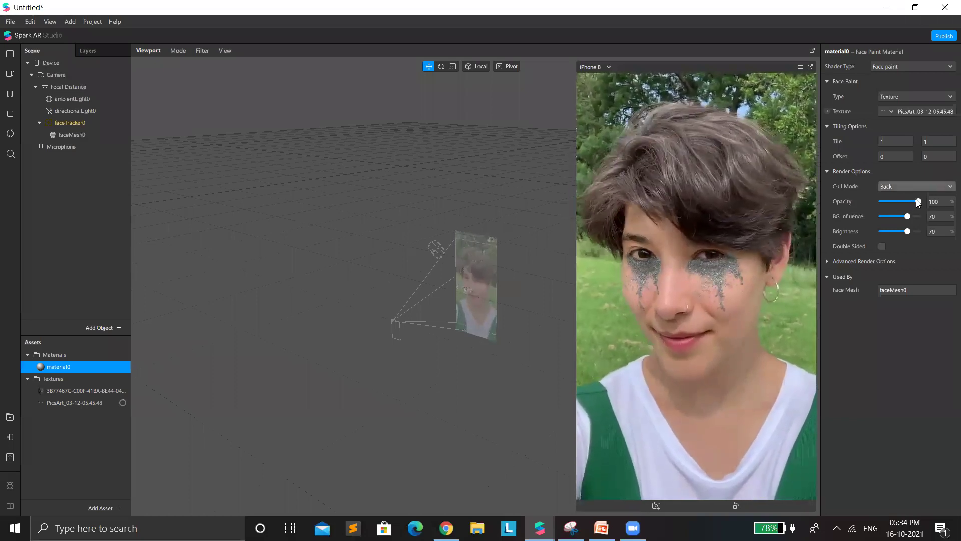
- Try the face paint's opacity and background influence, then set BG Influence to 90% and Brightness to 0%
mouse_move(918, 200)
mouse_down()
mouse_move(880, 212)
mouse_move(920, 208)
mouse_up()
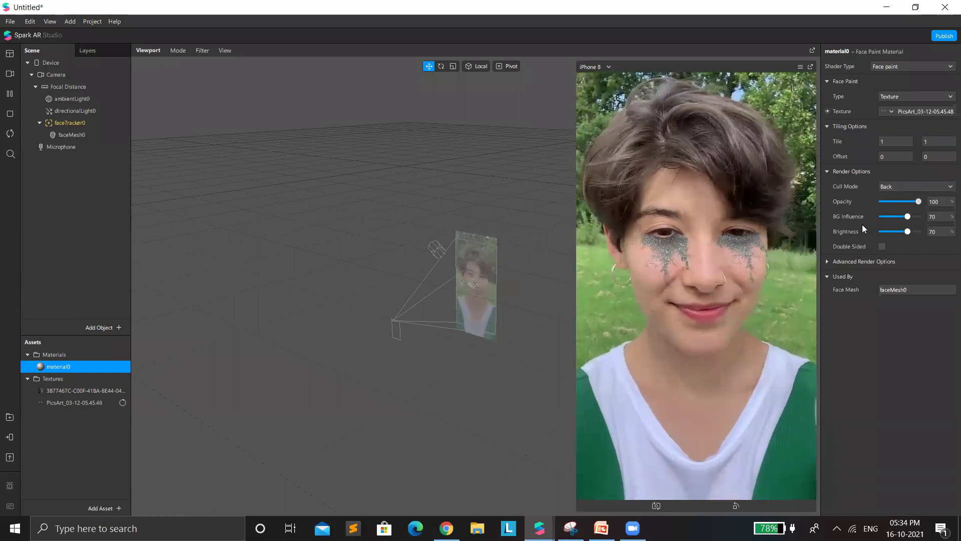
drag(907, 216, 851, 232)
click(920, 216)
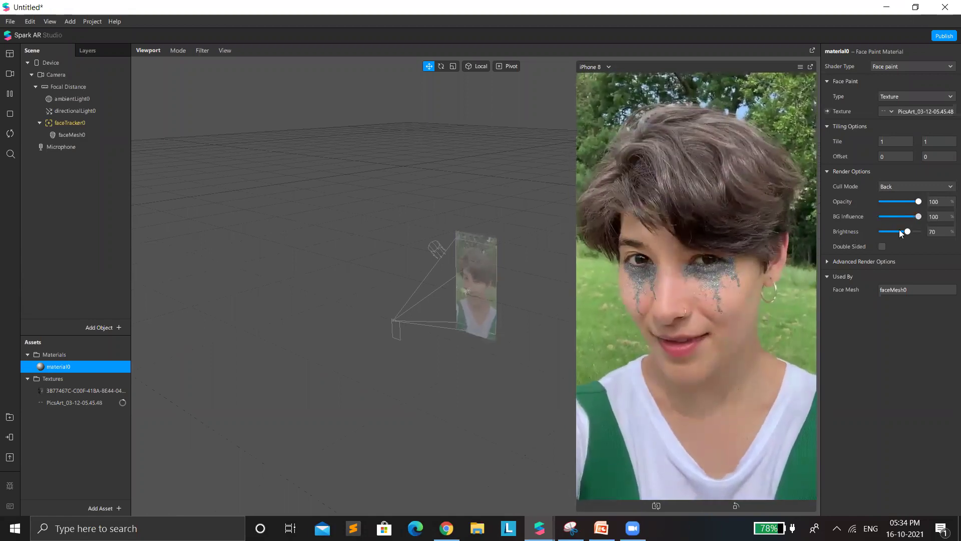
drag(918, 216, 881, 239)
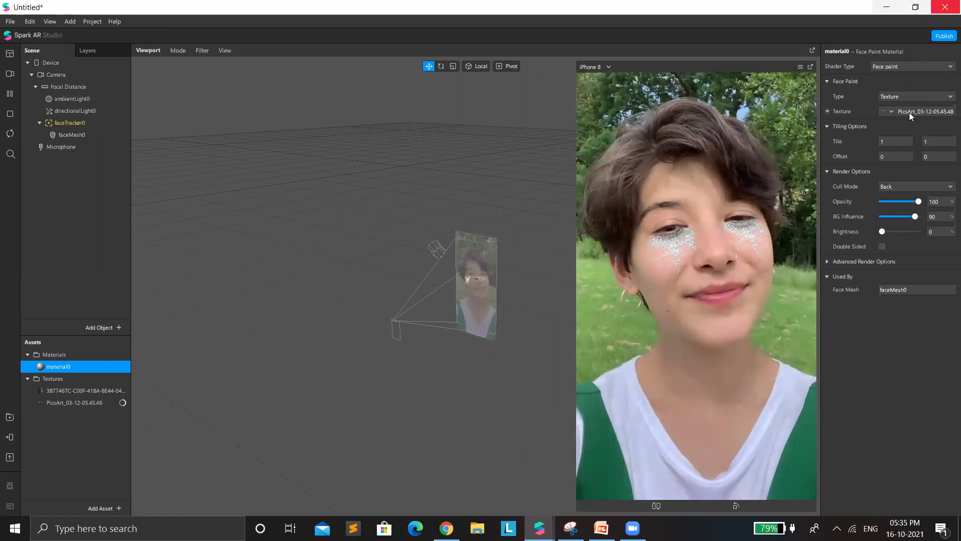
- Change the shader type of material0 from Face paint to Blended
click(912, 66)
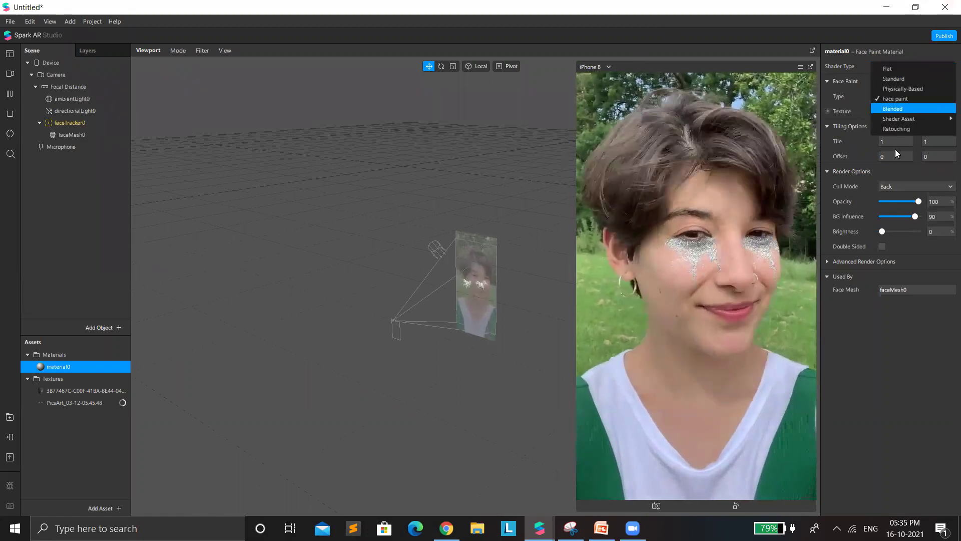
click(893, 108)
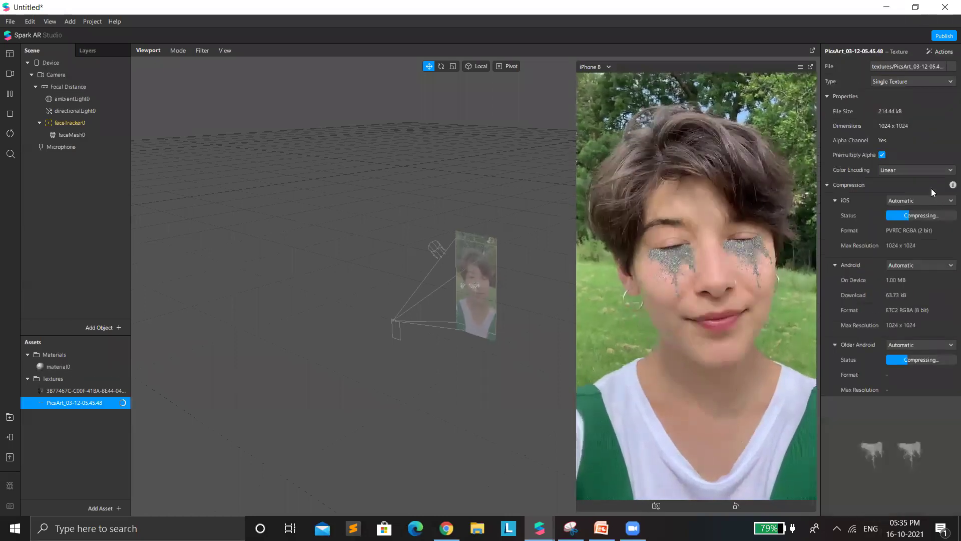
- Set the compression of the PicsArt_03-12-05.45.48 texture to None for iOS, Android and Older Android
click(931, 200)
click(72, 398)
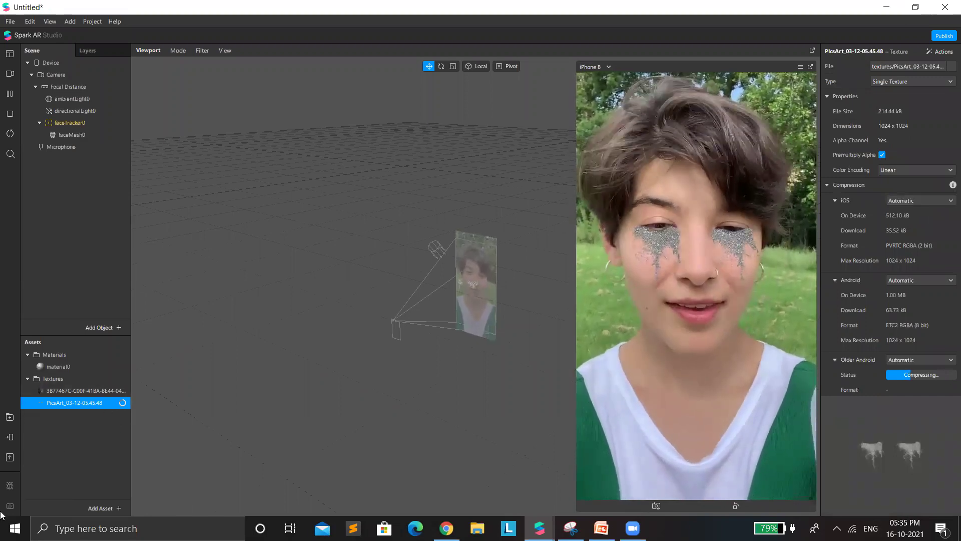
click(923, 207)
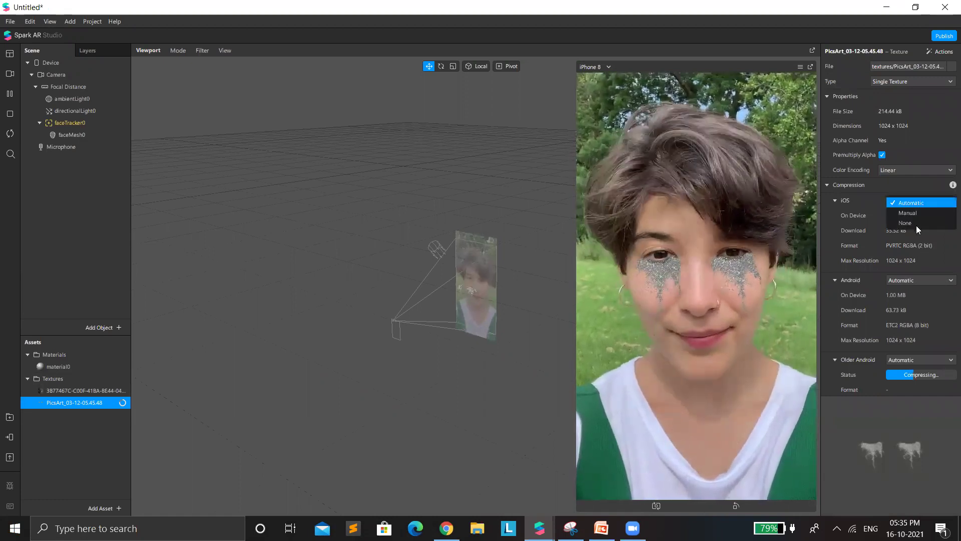
click(905, 223)
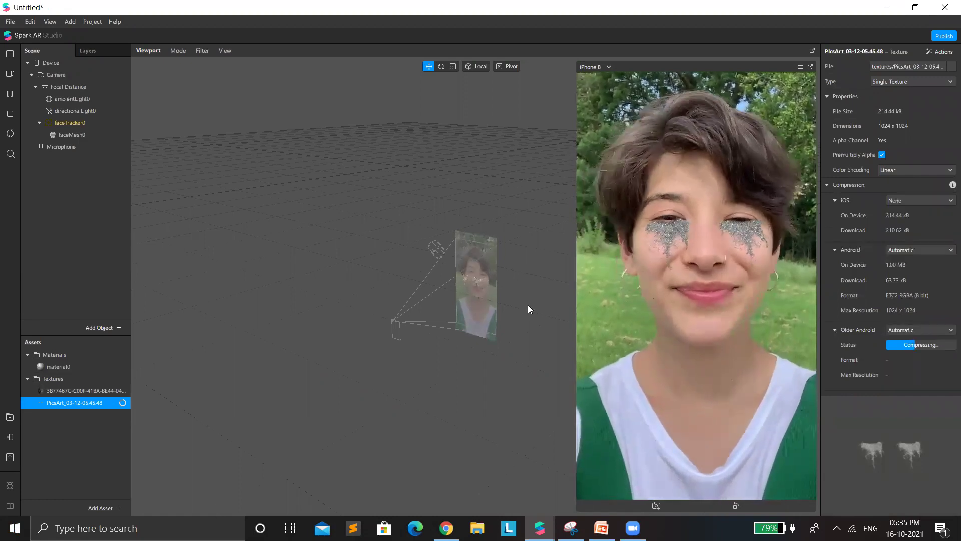
click(902, 251)
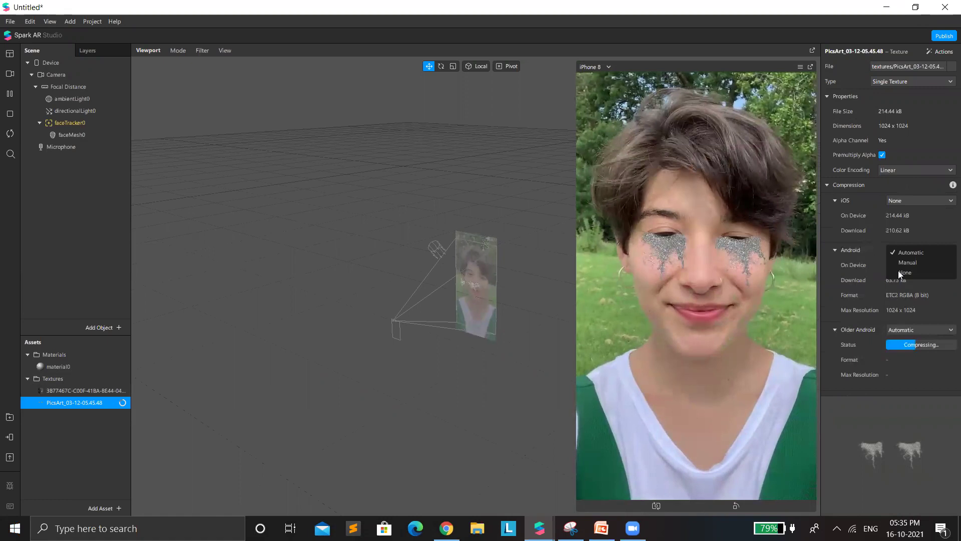
key(Return)
click(905, 300)
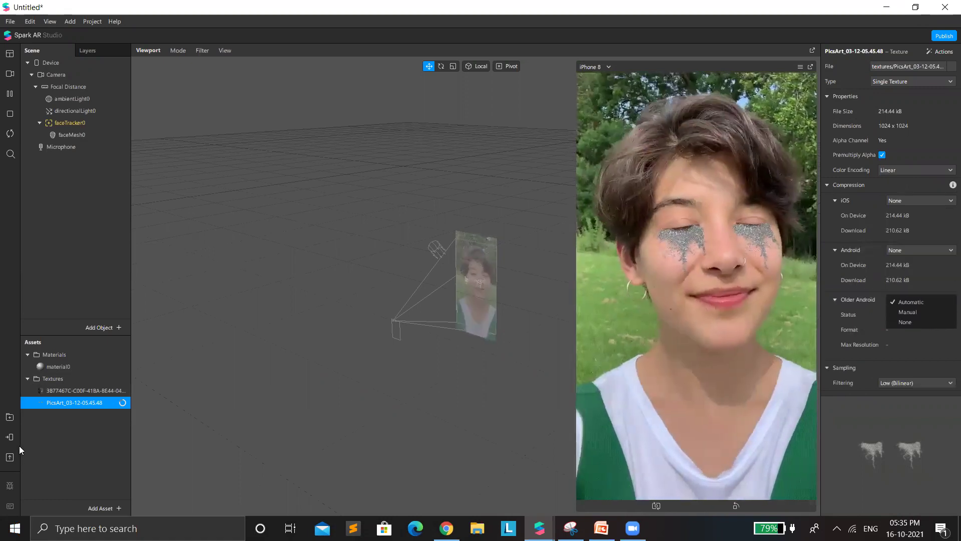
click(904, 322)
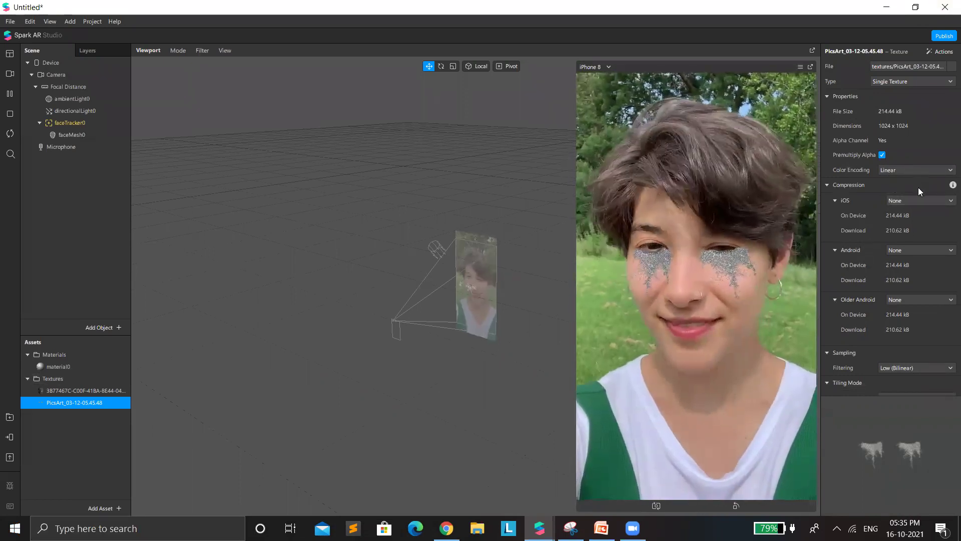
- Try Manual compression for iOS on the PicsArt texture, and restore it to None
click(905, 200)
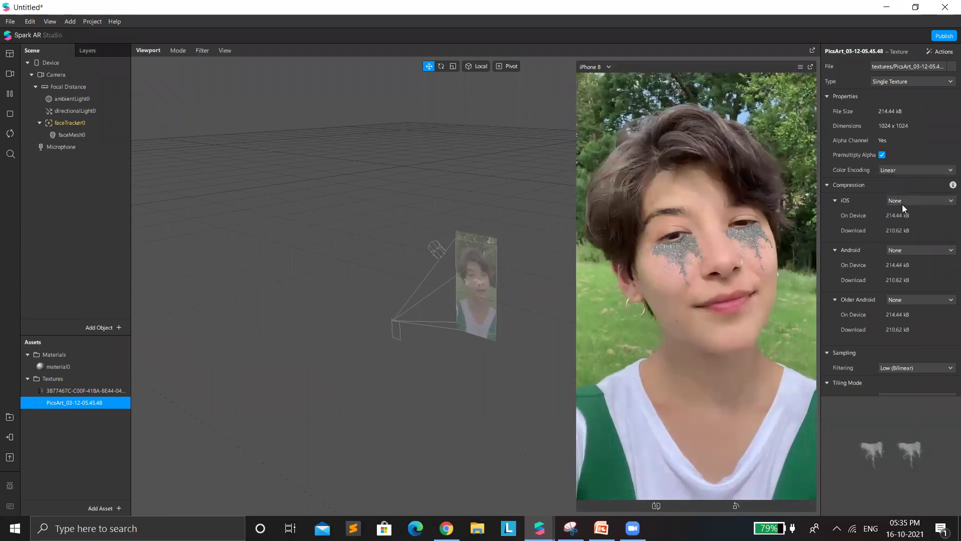
click(916, 213)
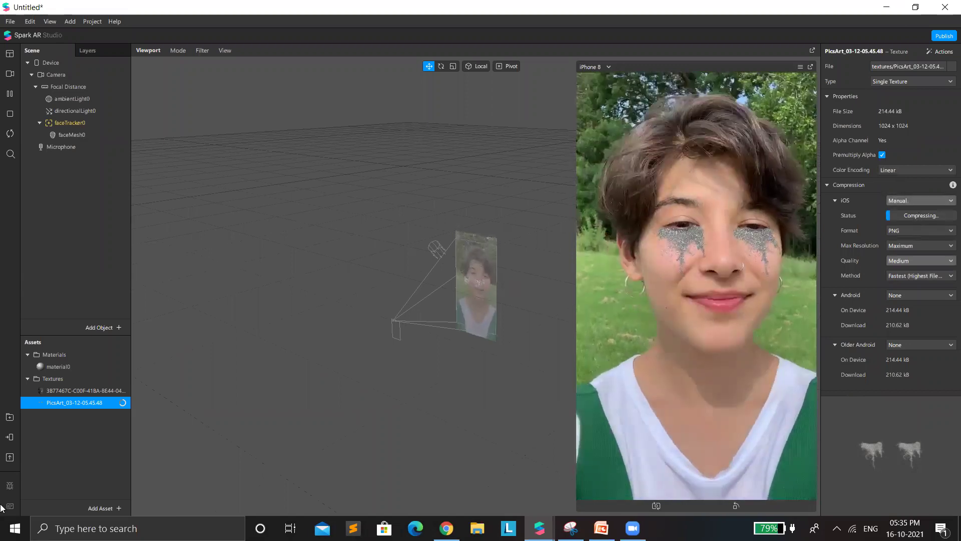
key(space)
key(Down)
key(Return)
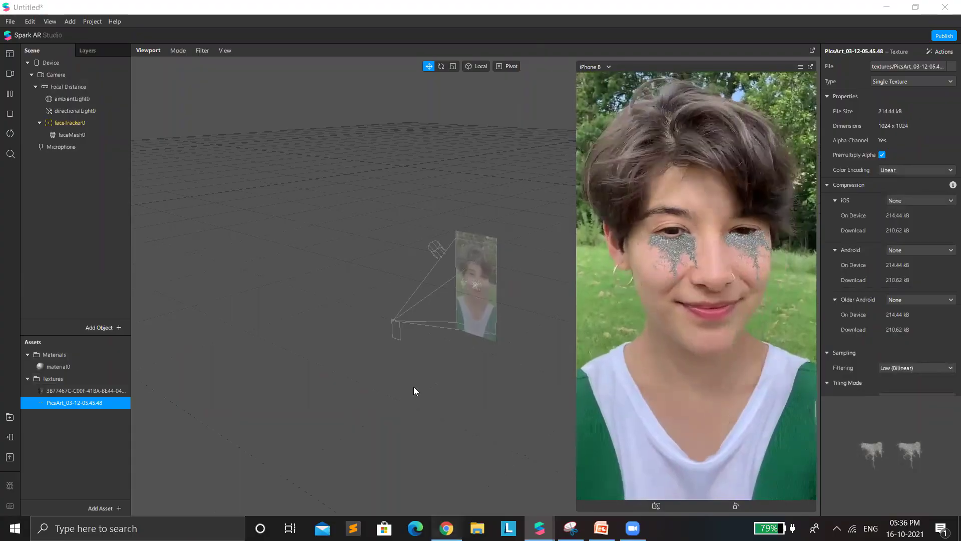
- Switch to the Week 1 AR Cohort PDF in Chrome and review the terminology and Types of Objects slides through Effects
key(alt+Tab)
scroll(419, 385, down, 10)
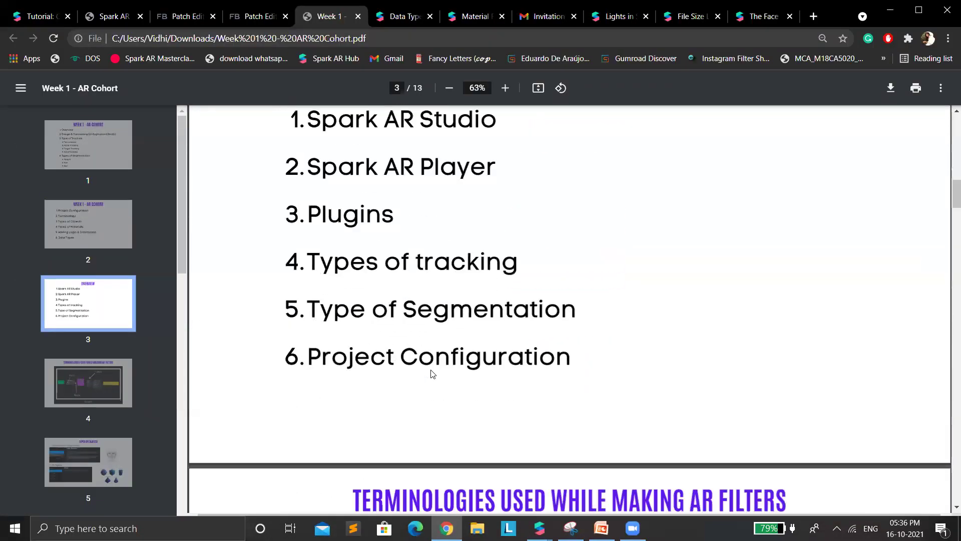
scroll(439, 360, down, 7)
scroll(435, 348, up, 5)
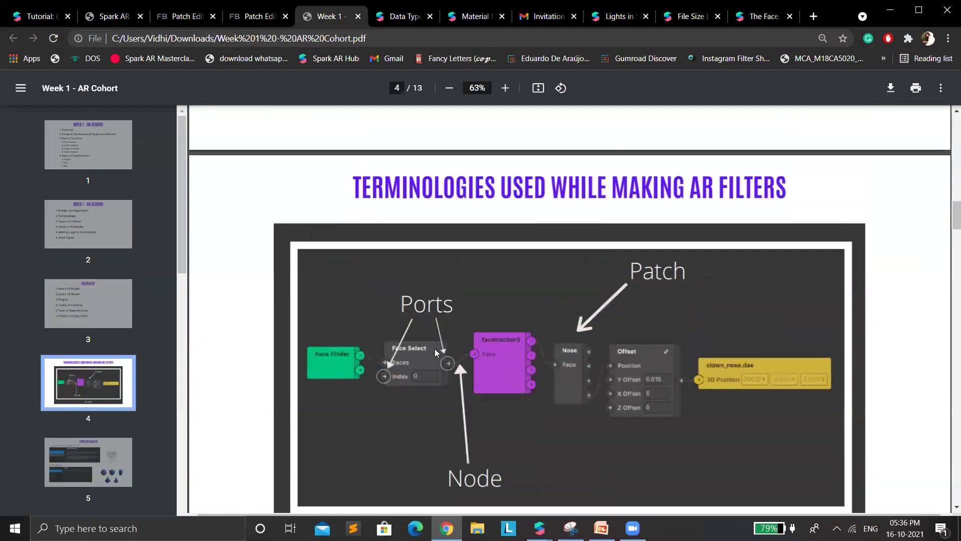
scroll(431, 309, down, 9)
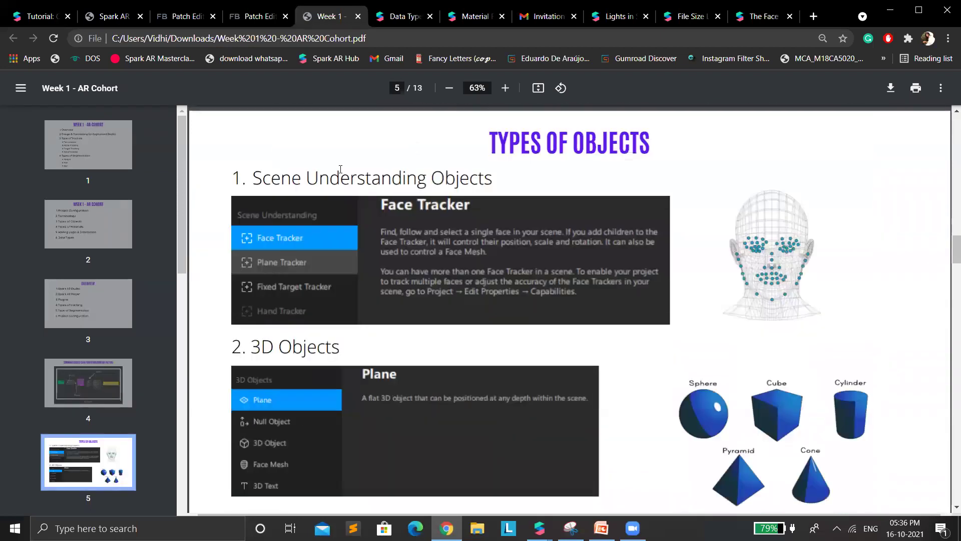
scroll(300, 160, down, 1)
scroll(255, 154, up, 1)
drag(255, 173, 502, 166)
click(500, 175)
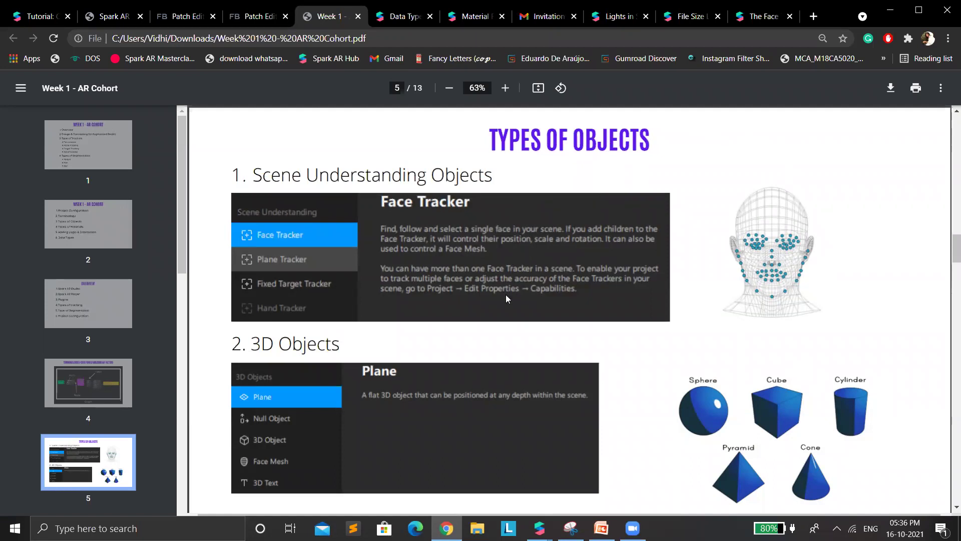
scroll(266, 390, down, 1)
scroll(309, 378, down, 1)
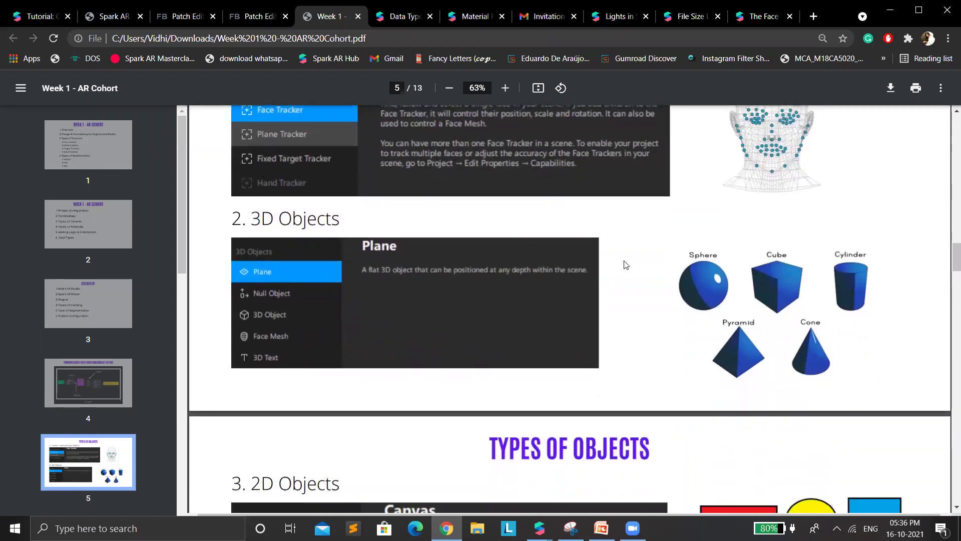
scroll(497, 333, down, 3)
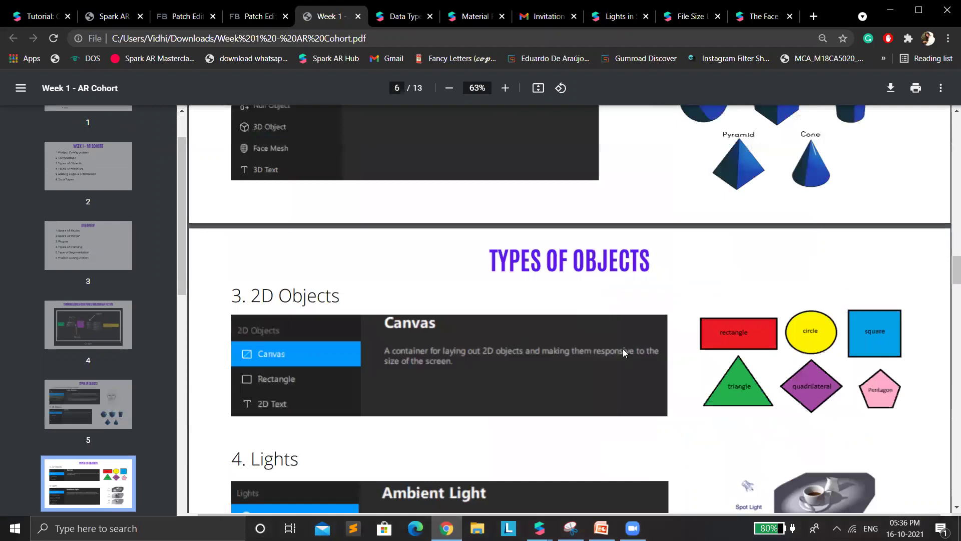
scroll(624, 350, down, 3)
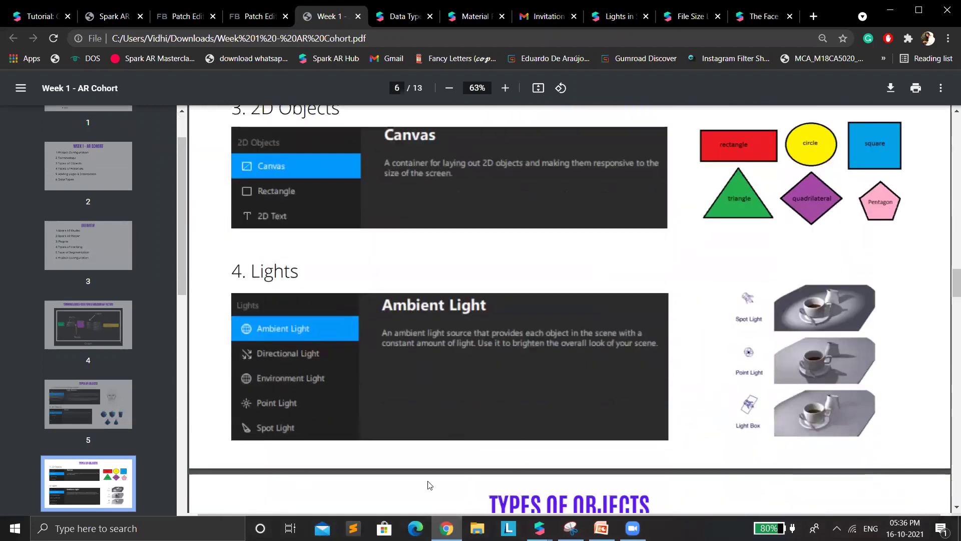
scroll(515, 291, down, 4)
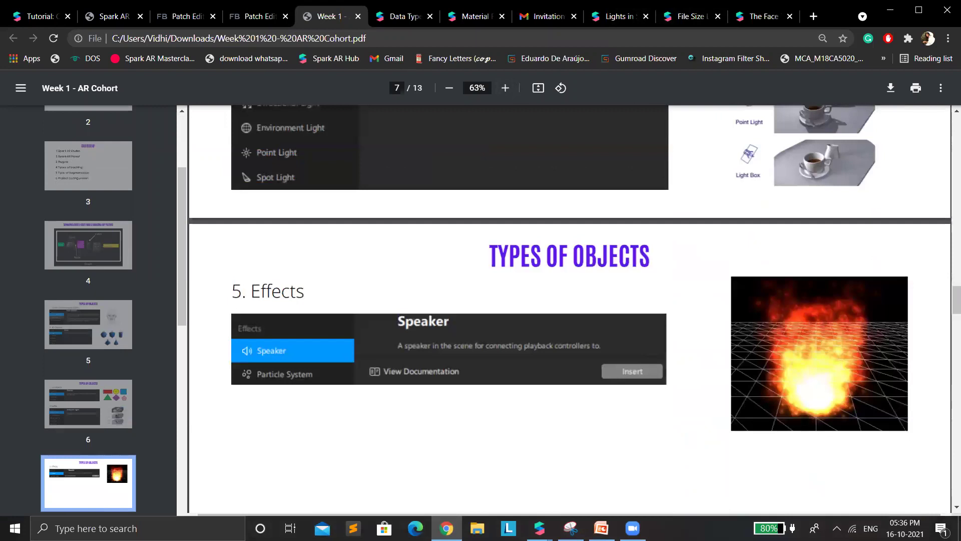
- Return to the Untitled project in Spark AR Studio and look at the options for adding objects to the scene
mouse_move(539, 528)
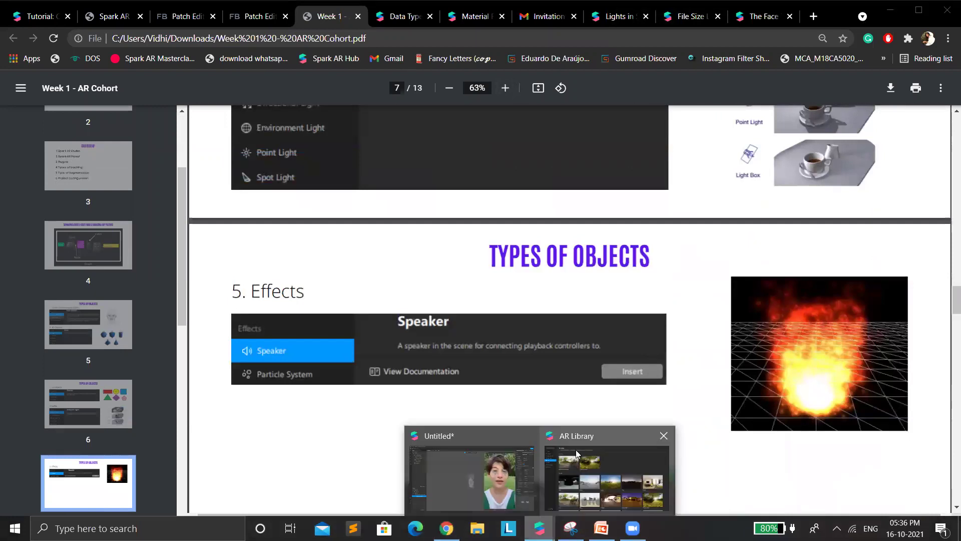
click(470, 478)
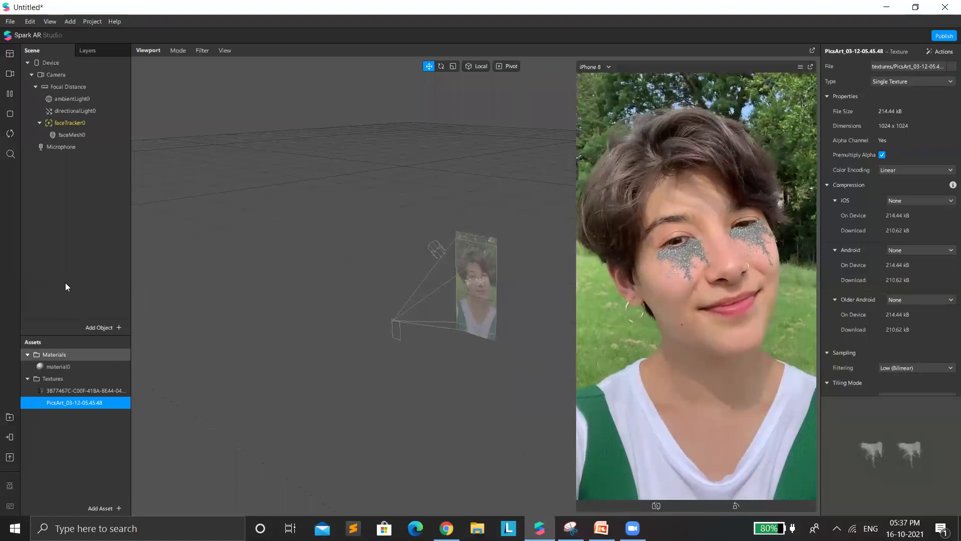
right_click(77, 236)
click(104, 281)
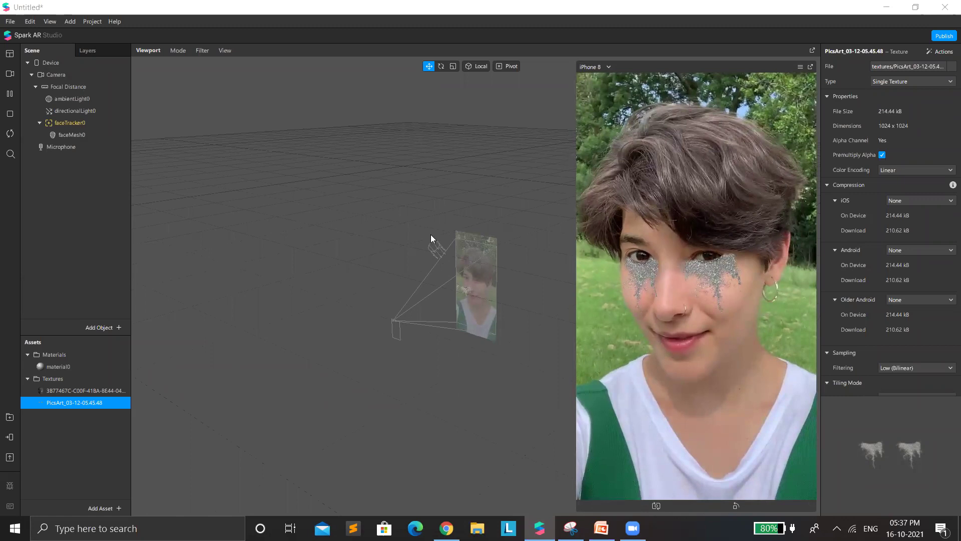
- Assign the 3B77467C mask texture to the blended material0
click(75, 390)
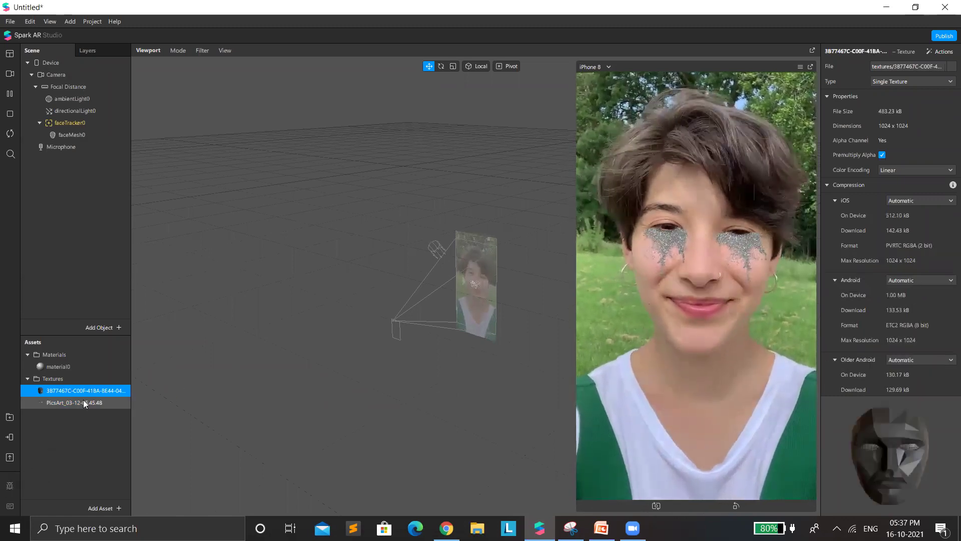
click(67, 367)
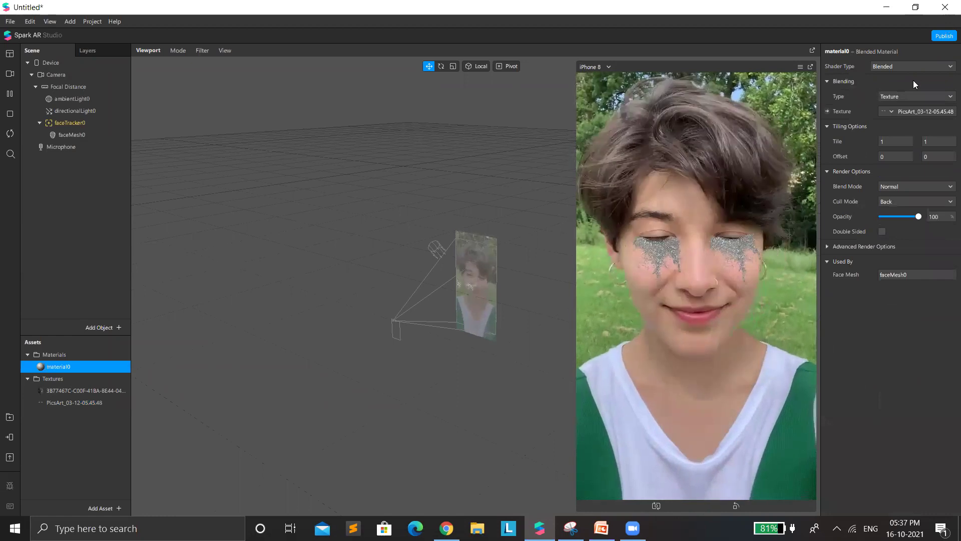
click(903, 96)
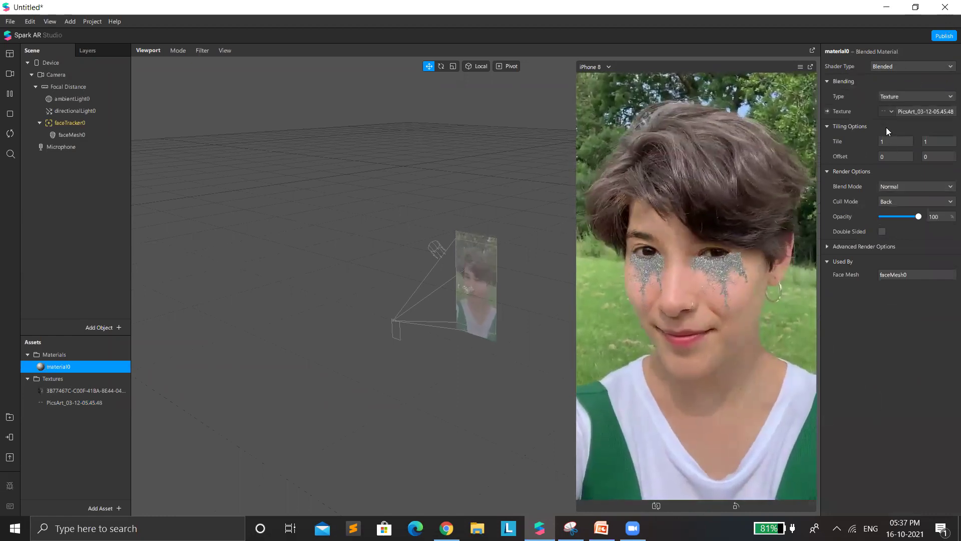
click(887, 111)
key(Return)
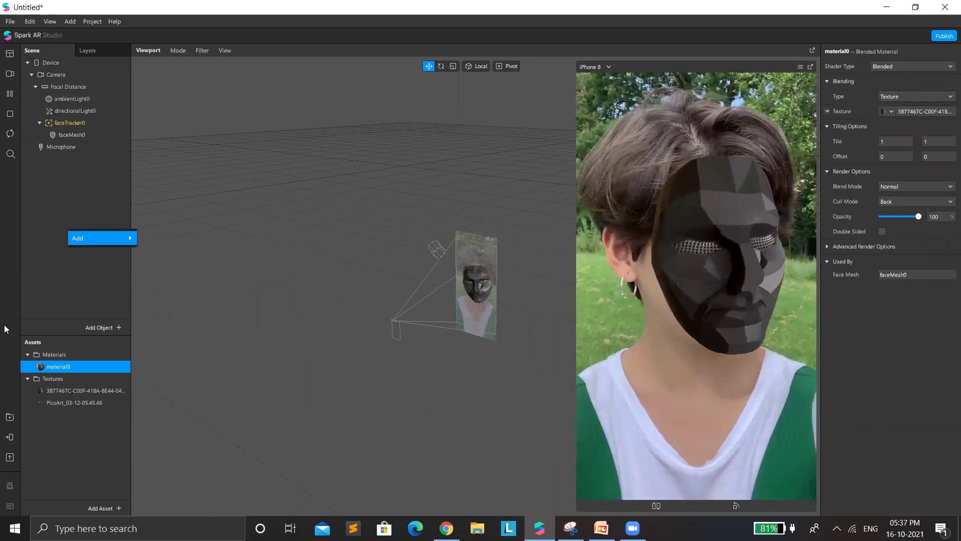
- Add a Canvas object to the scene and view it up close in the viewport
mouse_move(102, 238)
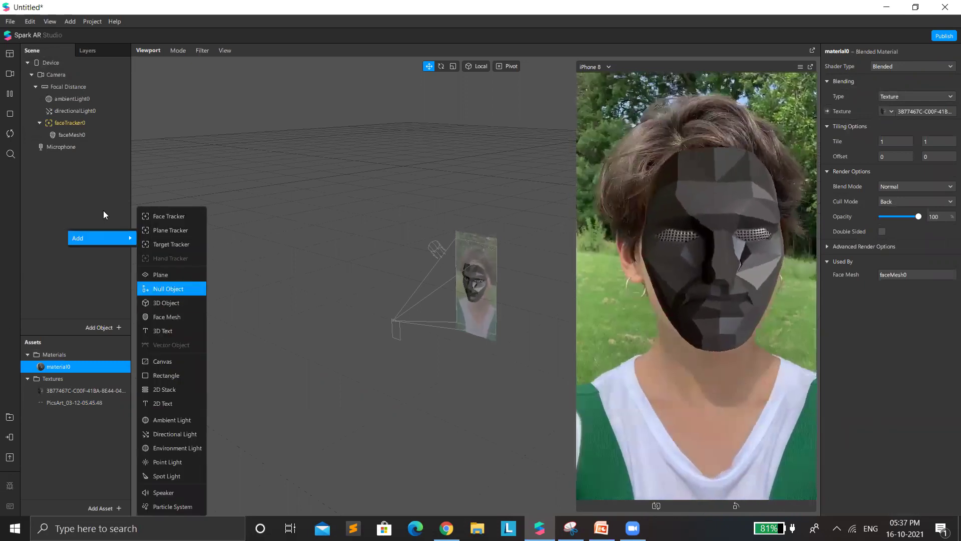
right_click(103, 211)
mouse_move(106, 220)
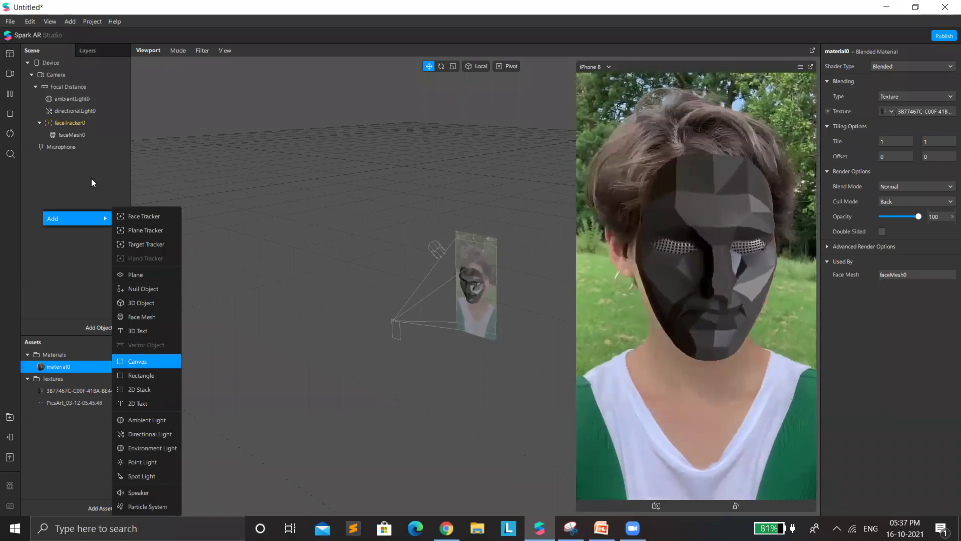
key(Return)
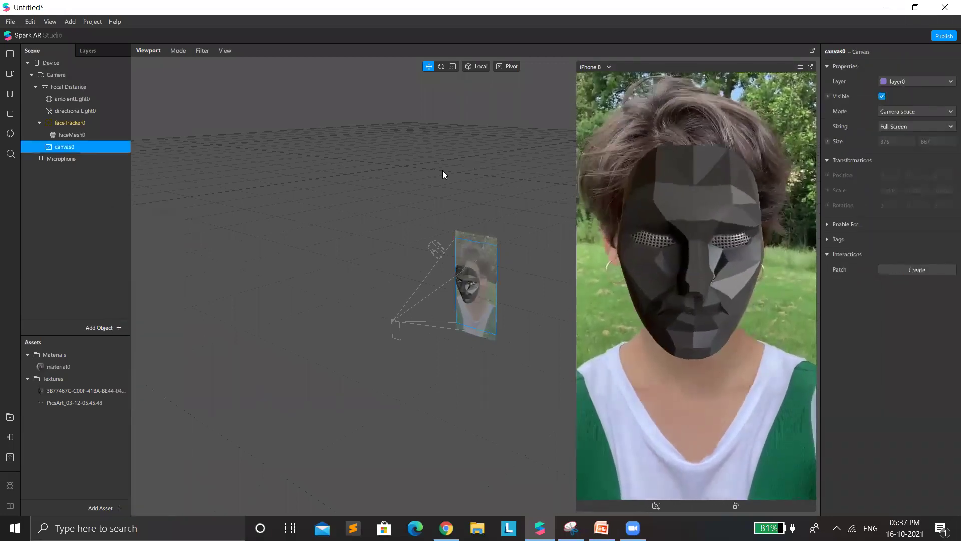
scroll(380, 431, up, 5)
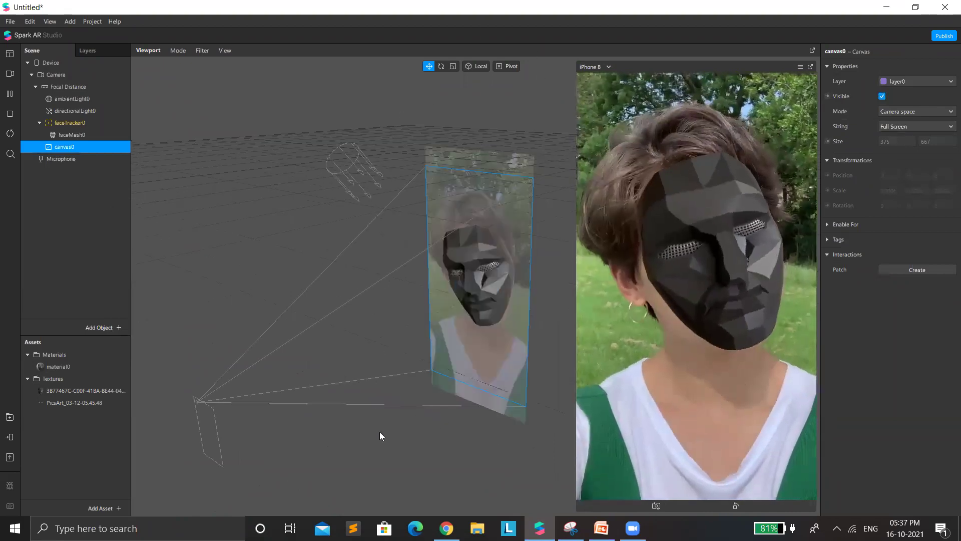
scroll(379, 432, up, 1)
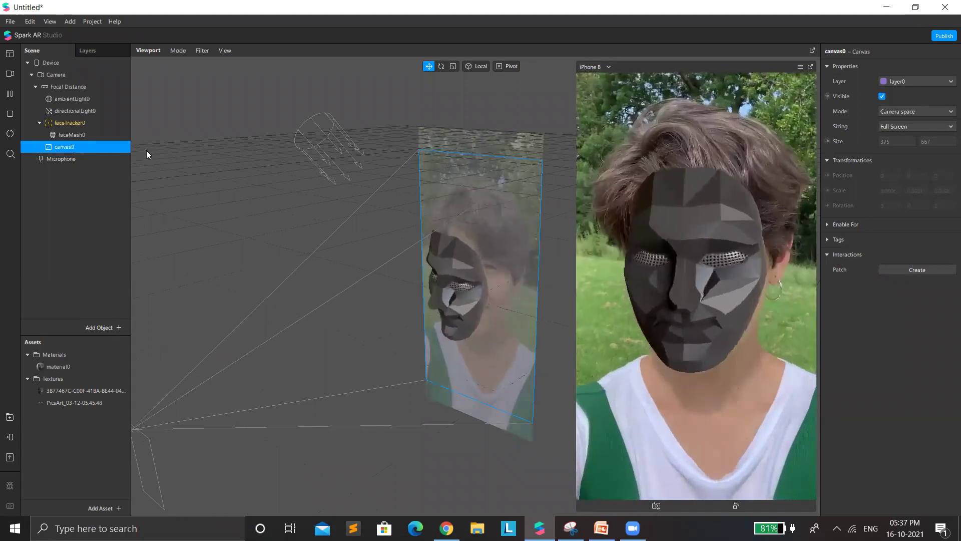
- Add a rectangle inside the canvas and make it fill the canvas, with width and height both 100 Relative
right_click(70, 147)
mouse_move(104, 155)
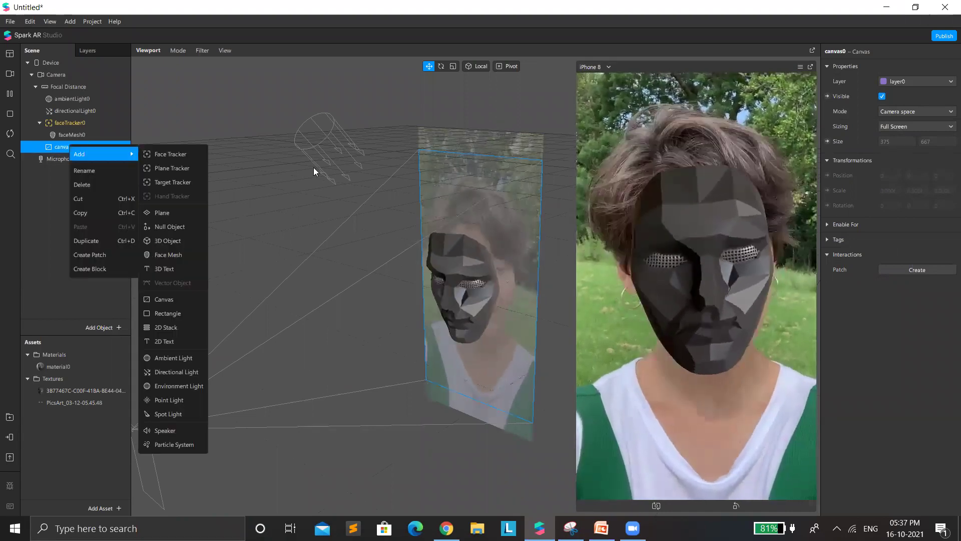
click(167, 313)
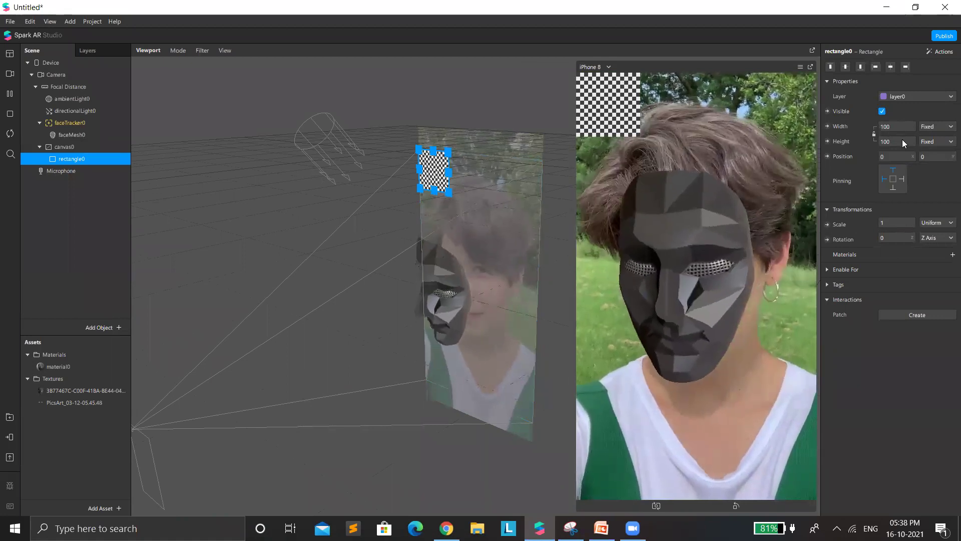
click(901, 128)
click(907, 152)
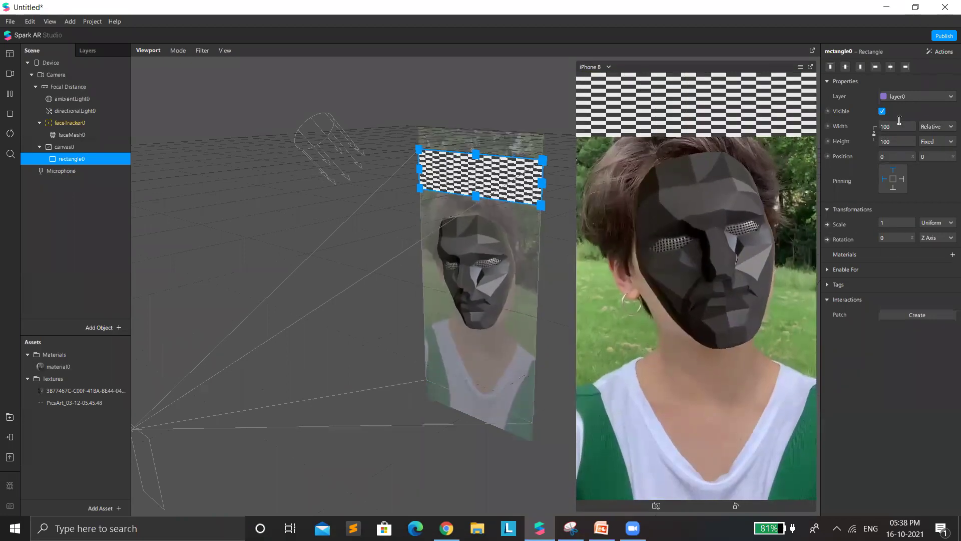
click(897, 142)
click(896, 157)
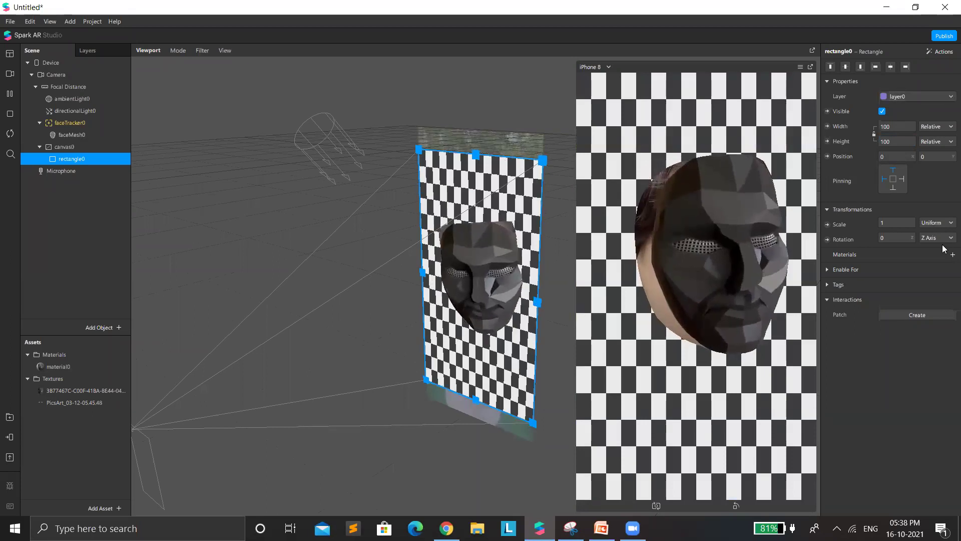
- Create a new material for the canvas rectangle and rename the rectangle object as rec_mat1
click(952, 254)
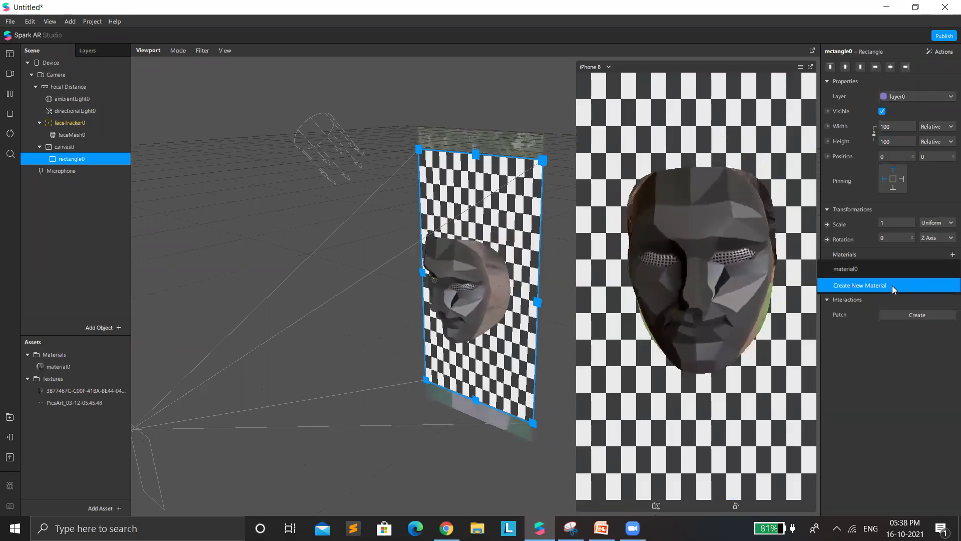
click(892, 285)
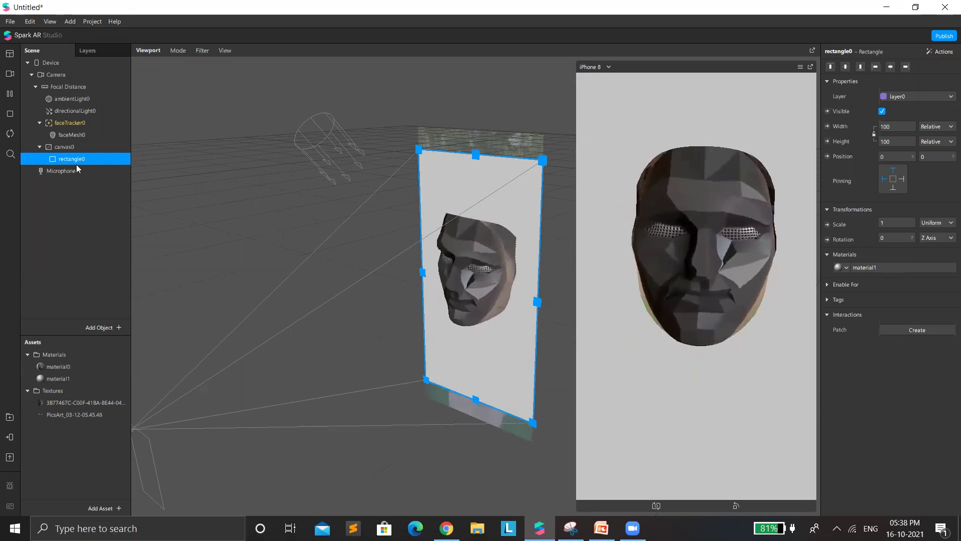
double_click(842, 51)
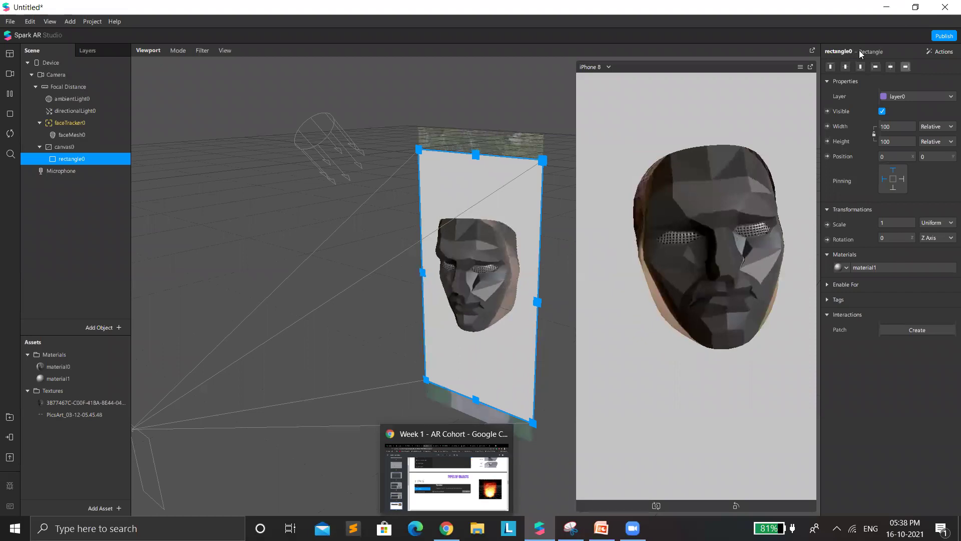
text(rec)
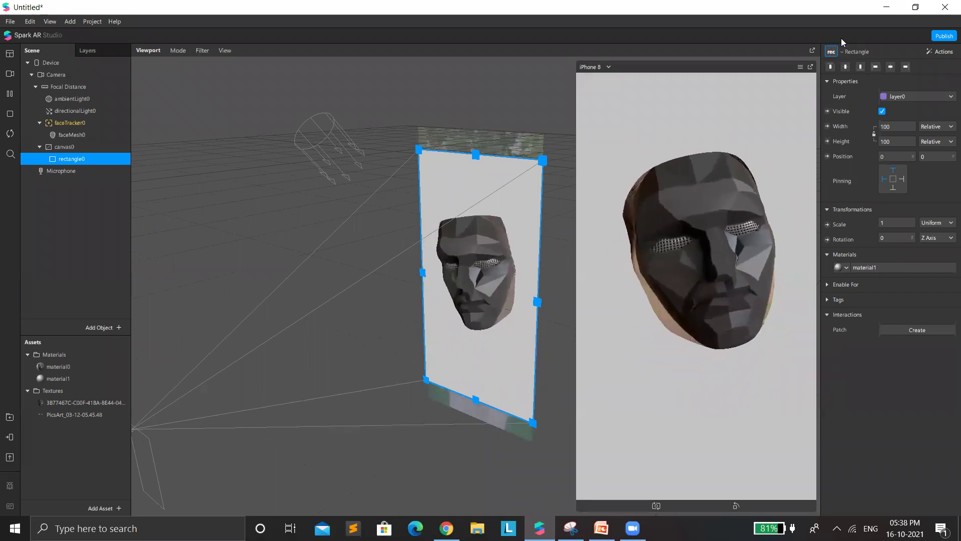
text(_mat1)
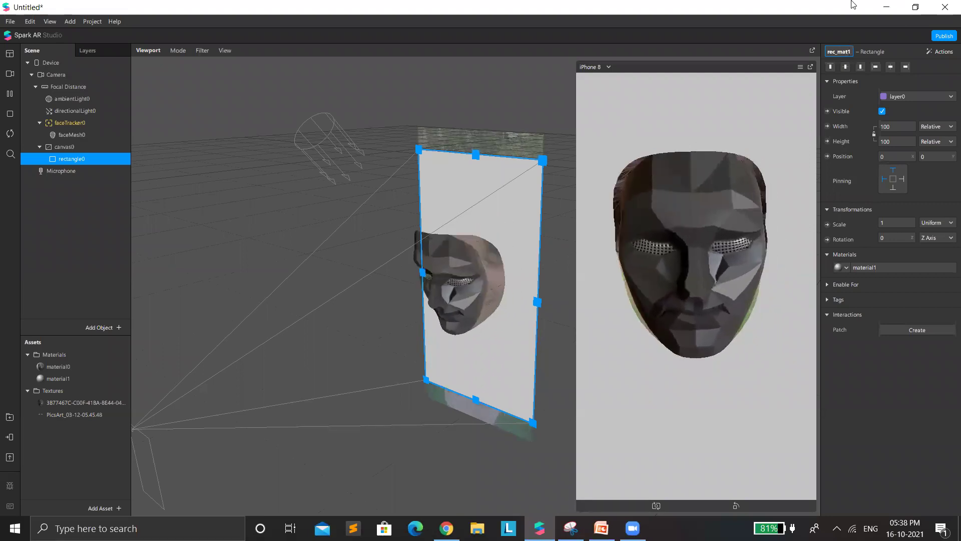
key(Return)
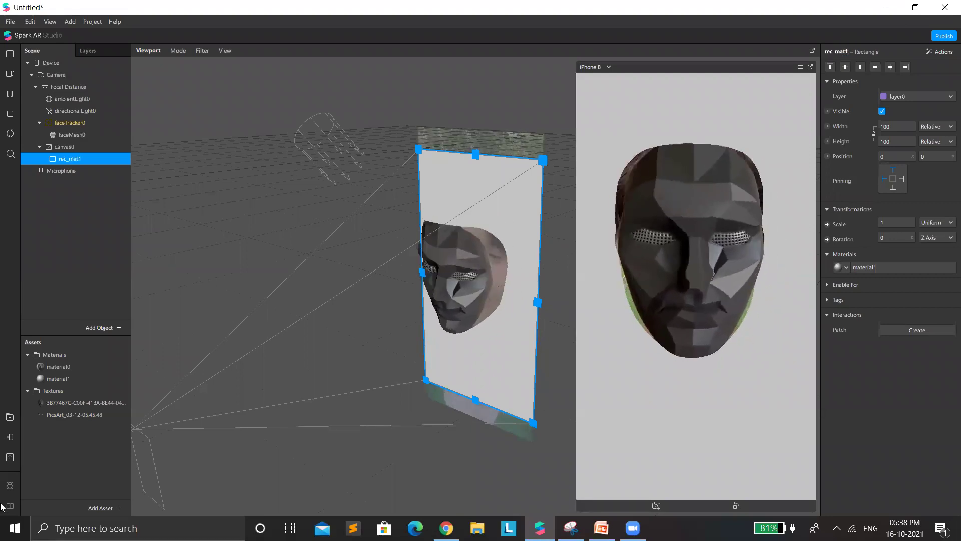
- Rename the face mesh's blended material, material0, as face_mat1
click(72, 368)
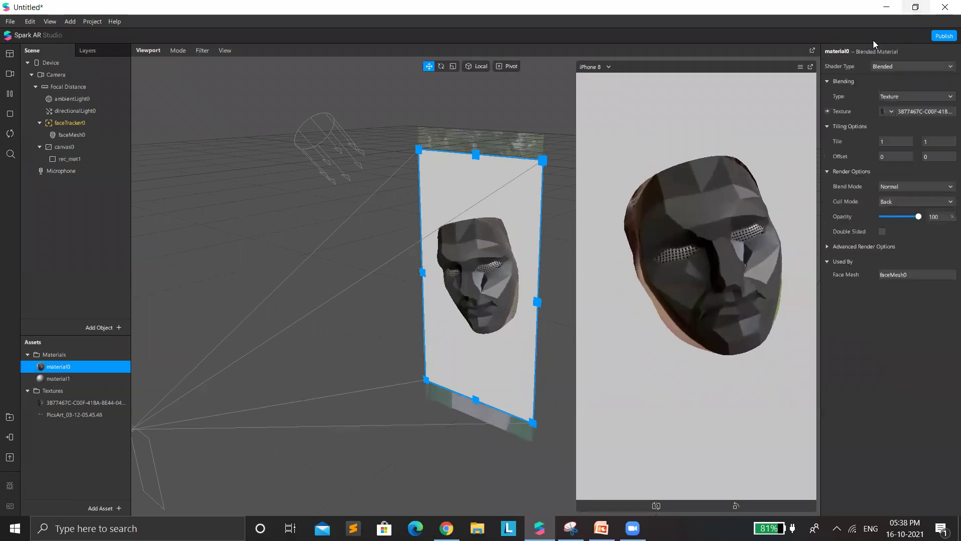
double_click(833, 51)
text(fac)
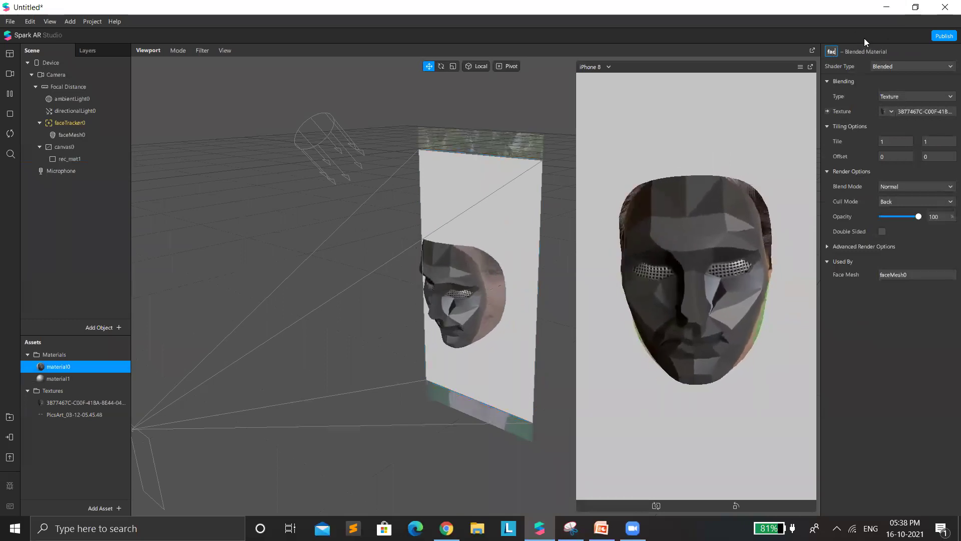
text(e_mat1)
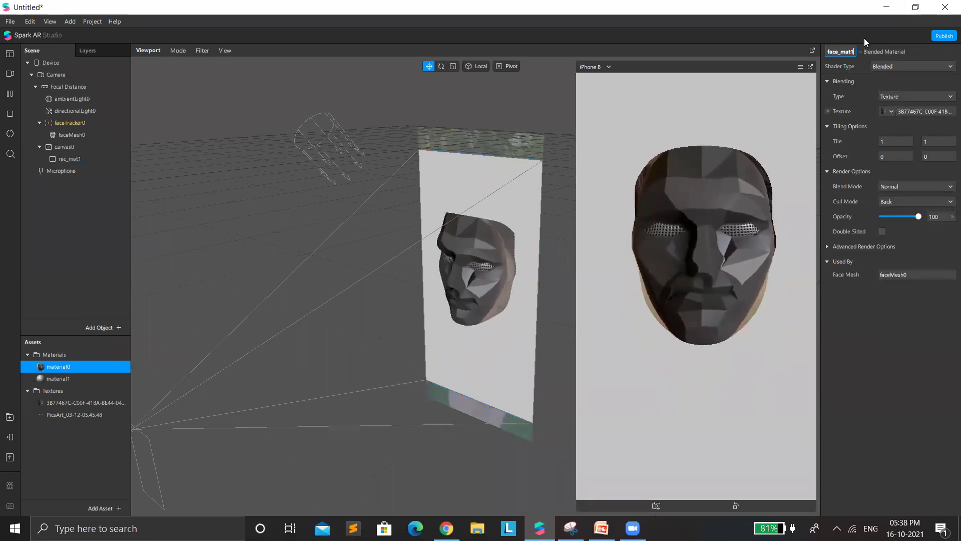
key(Return)
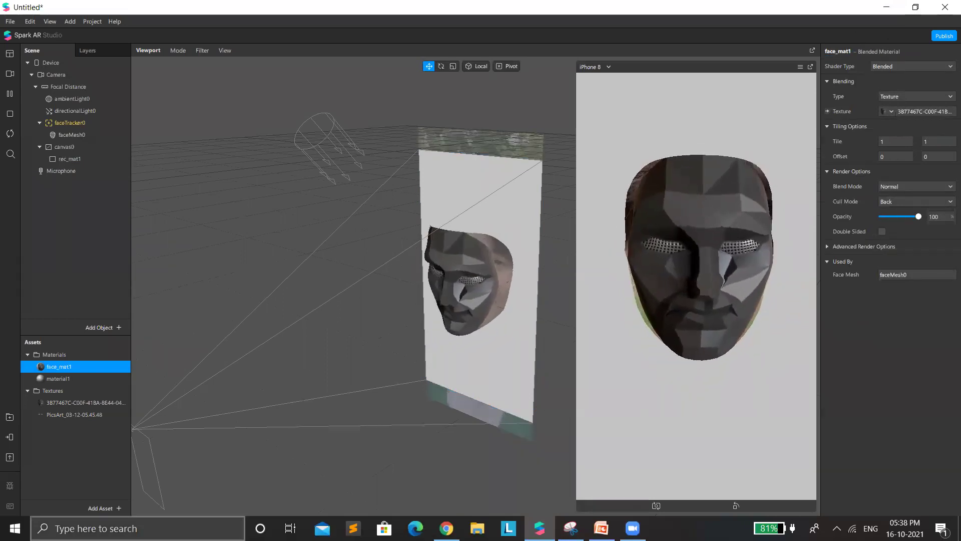
- Rename the rectangle's material, material1, as mat_1_rec
click(78, 135)
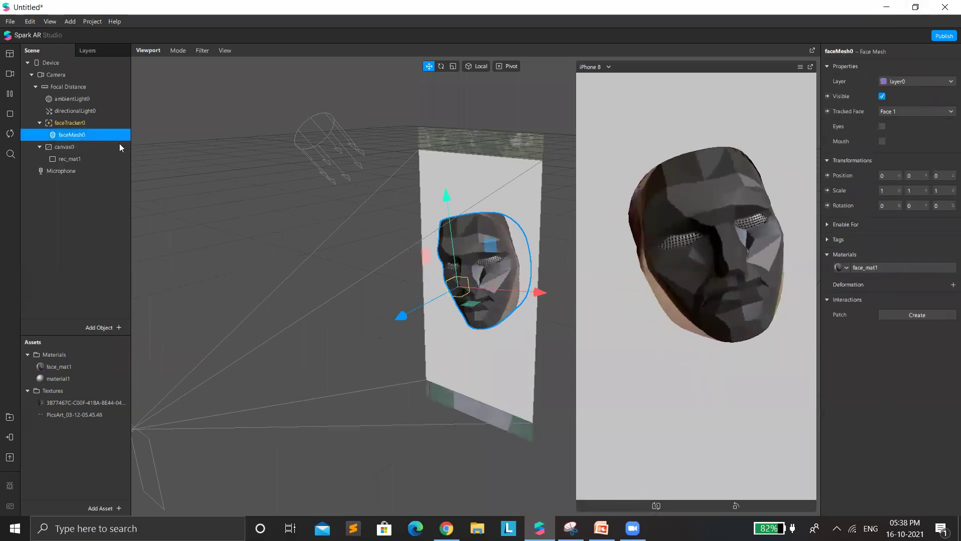
click(101, 161)
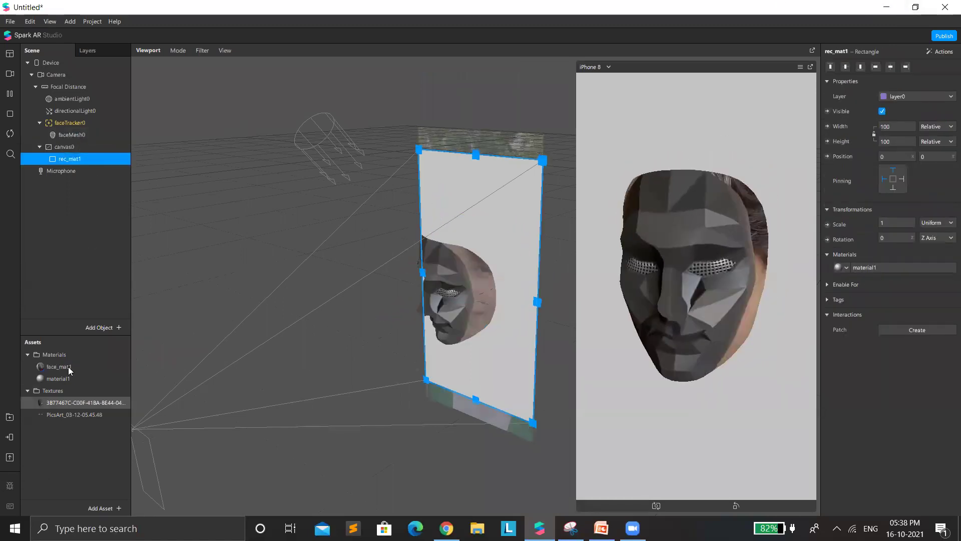
click(87, 376)
double_click(839, 51)
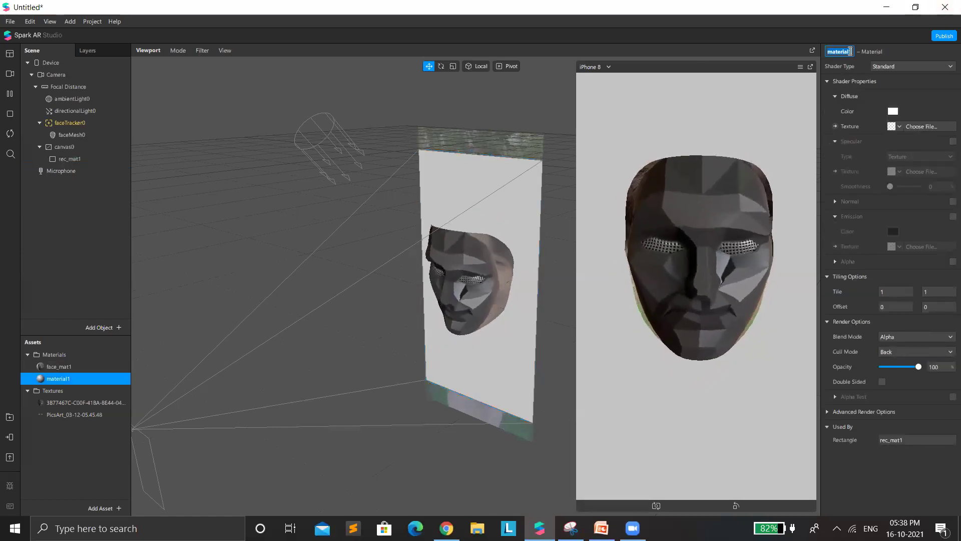
text(mat_1_)
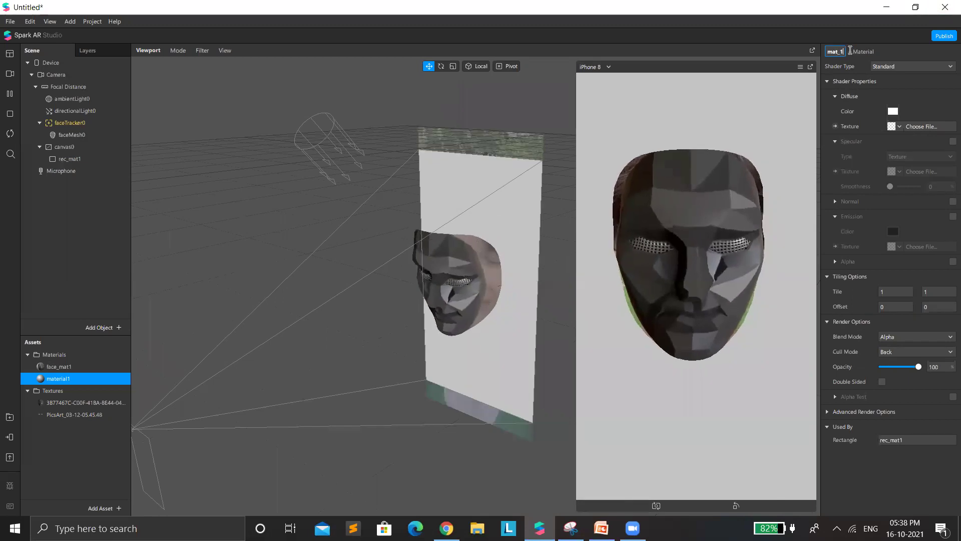
text(rec)
key(Return)
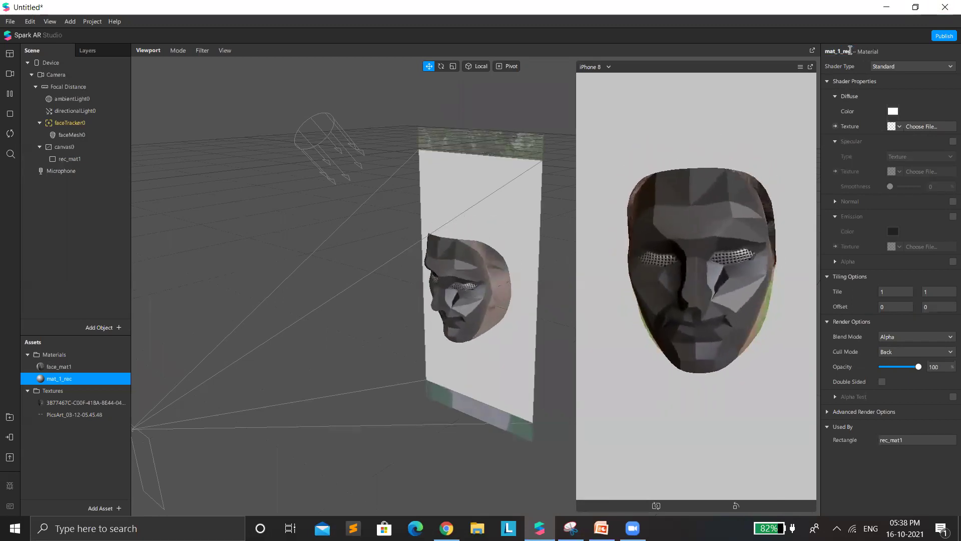
- Set the shader type of the rectangle's material mat_1_rec to Flat and recheck that choice from the rectangle's assigned material
click(904, 64)
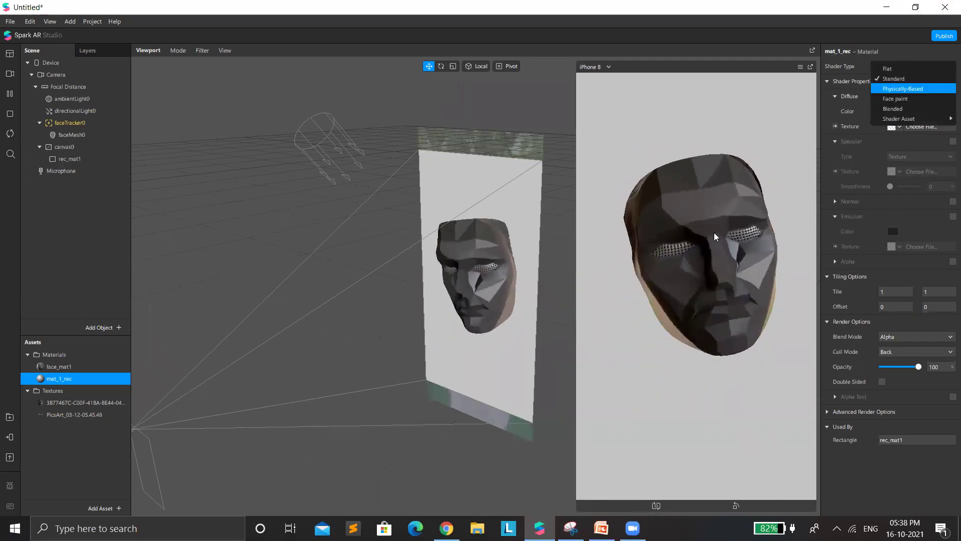
click(904, 53)
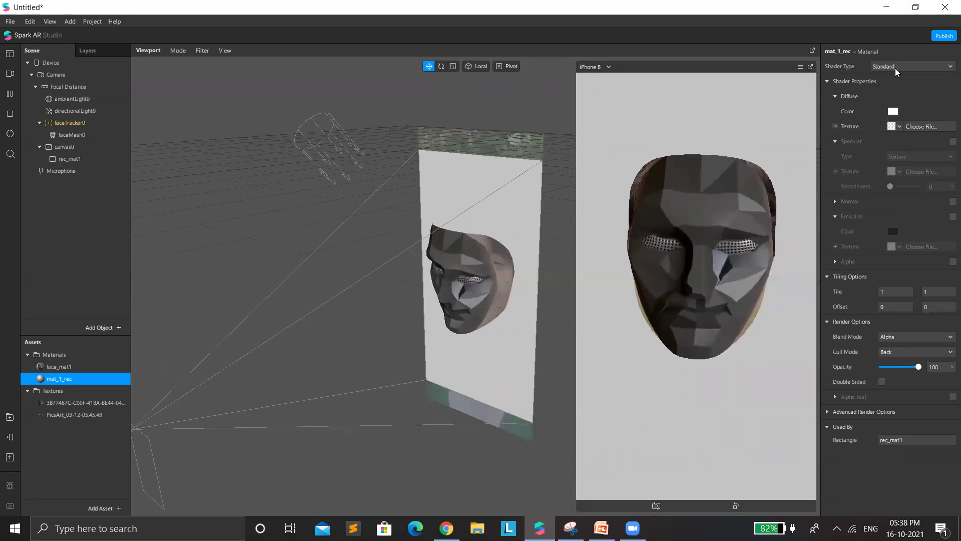
click(895, 68)
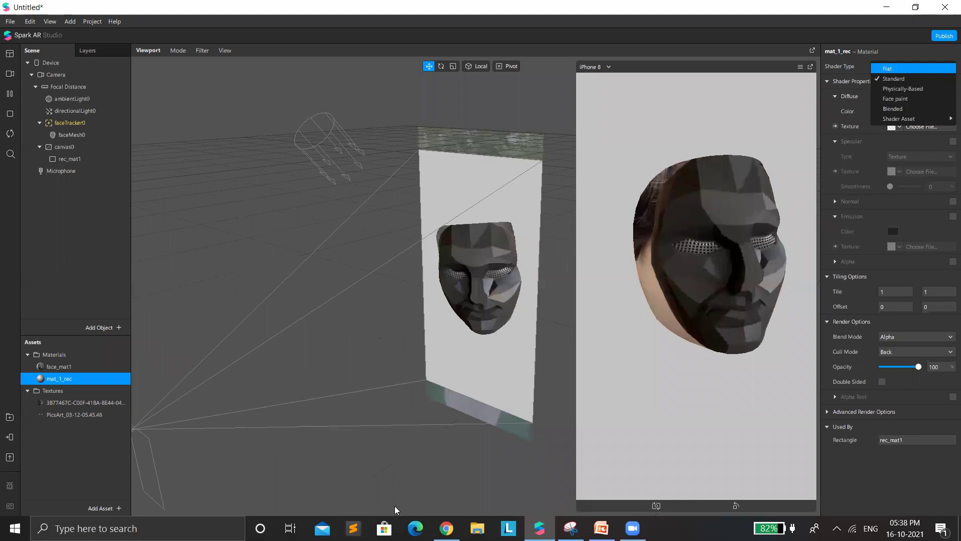
click(895, 69)
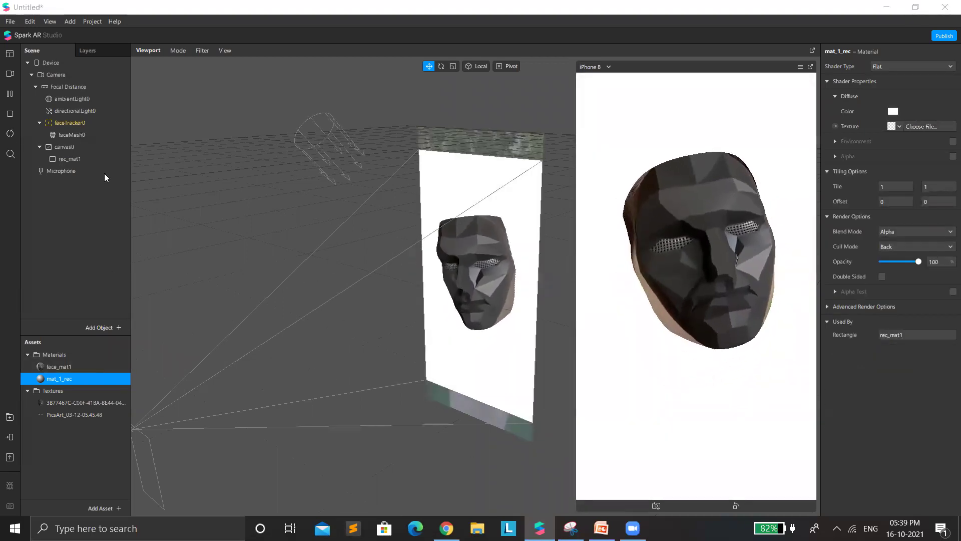
click(69, 158)
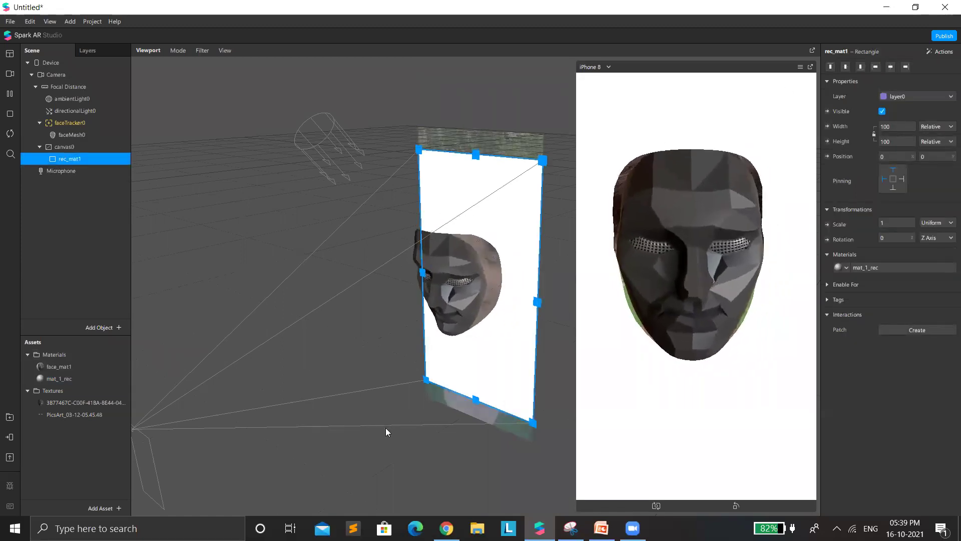
click(895, 266)
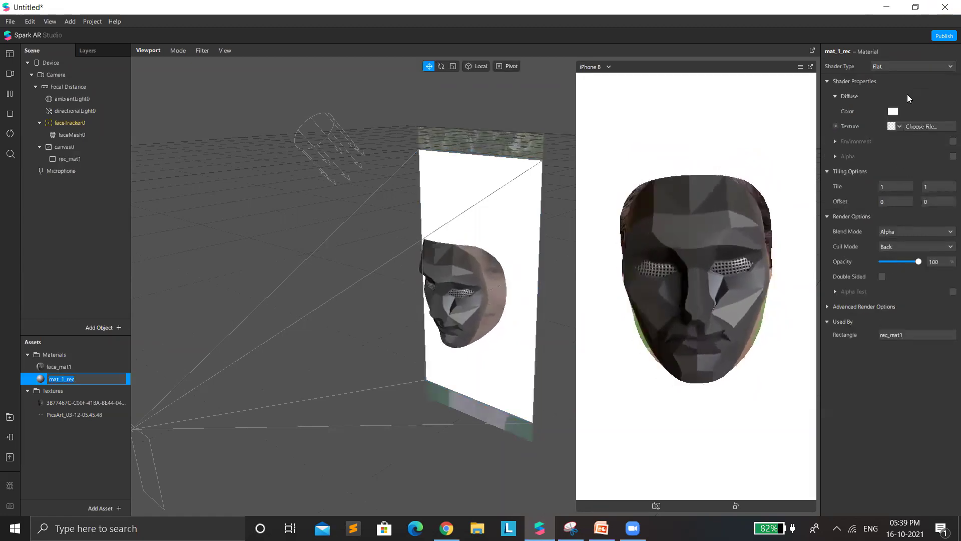
click(890, 65)
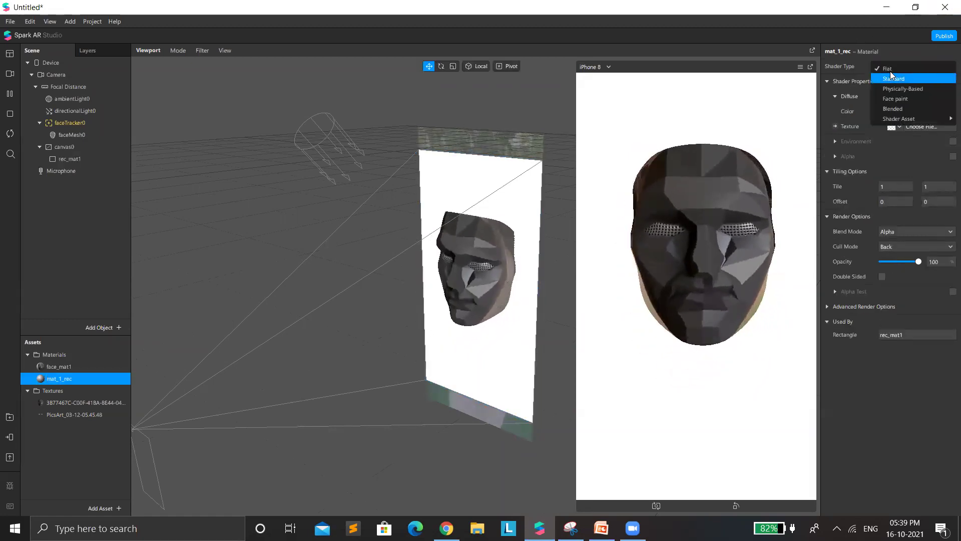
click(890, 71)
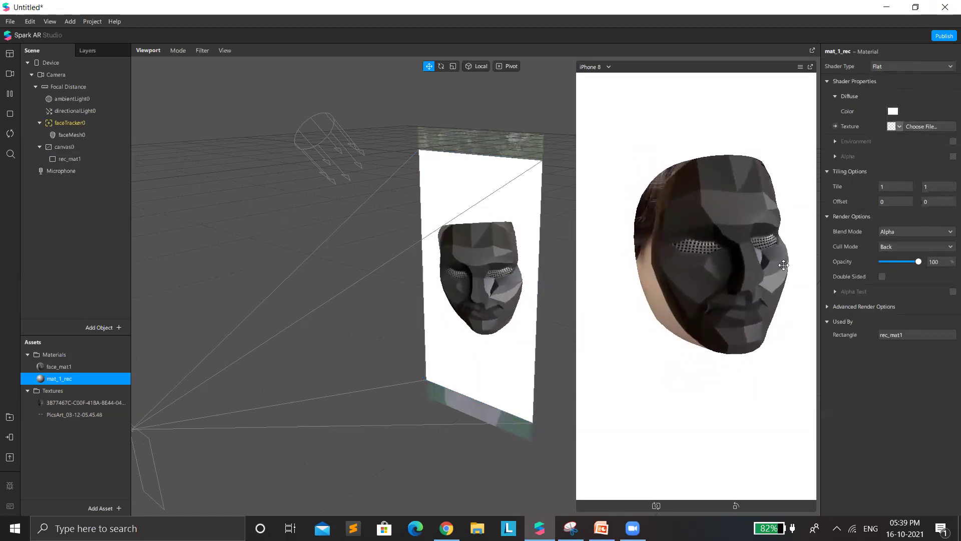
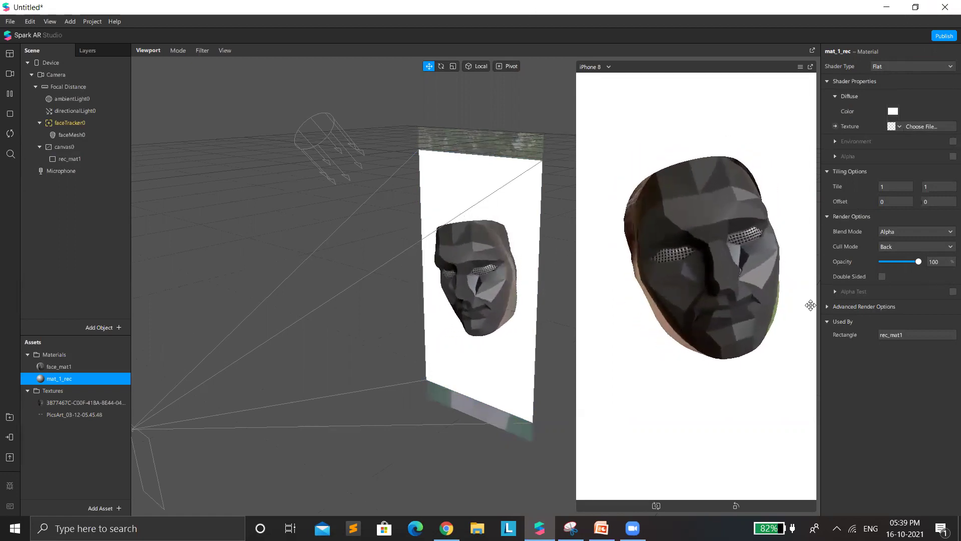
- Turn off the depth test for mat_1_rec and set its diffuse color to blue (#0000ff)
click(826, 307)
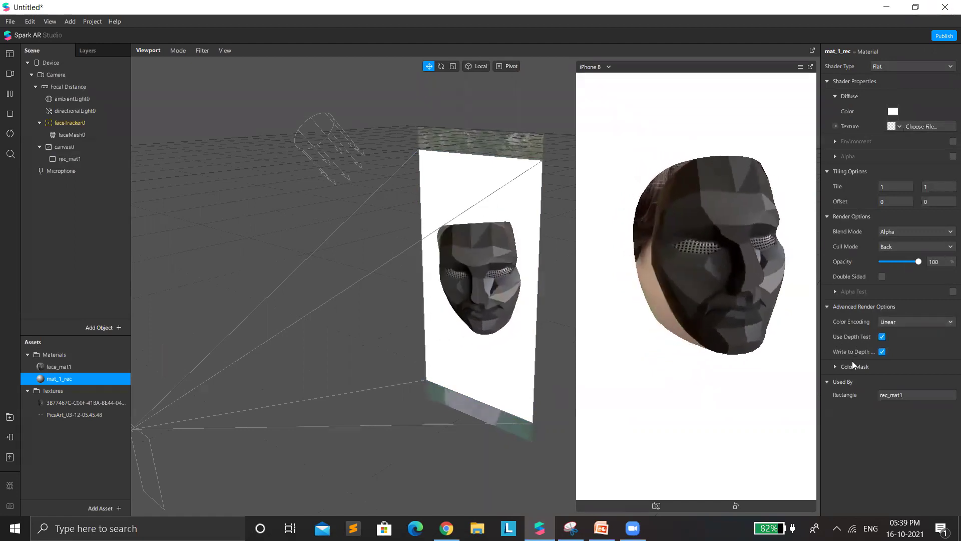
click(882, 337)
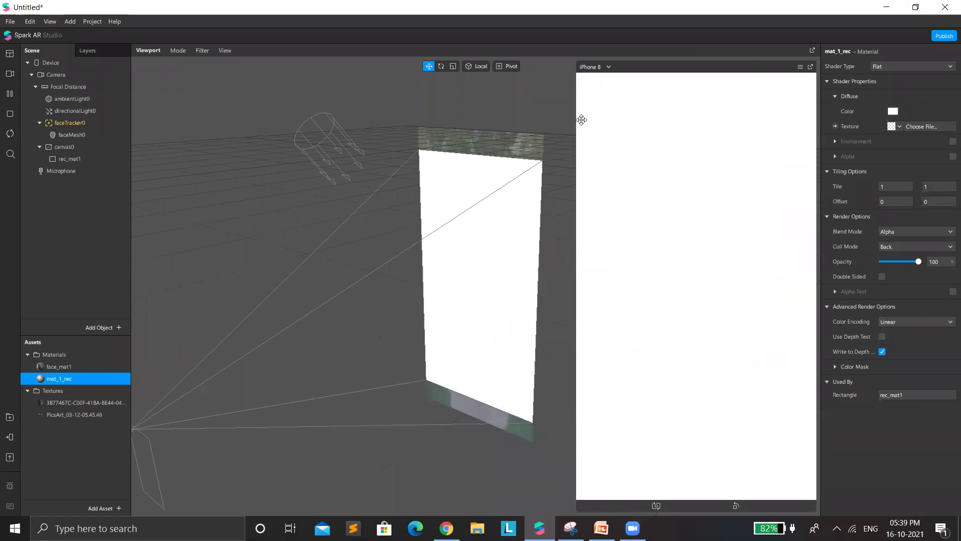
click(893, 112)
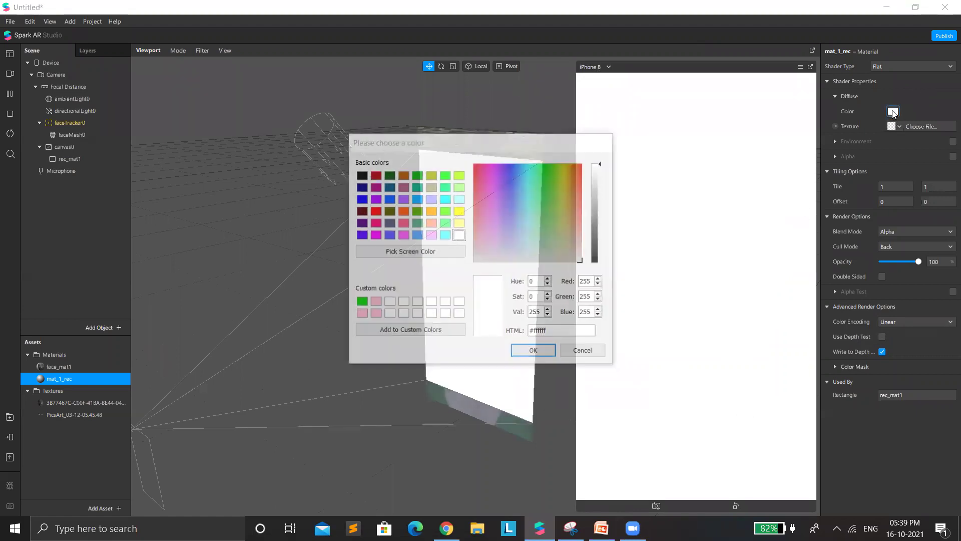
click(360, 200)
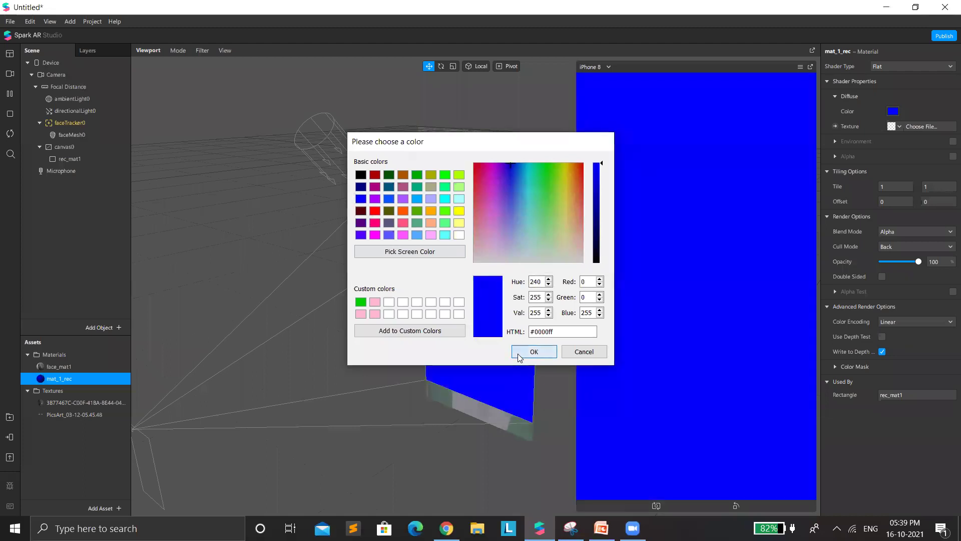
click(519, 354)
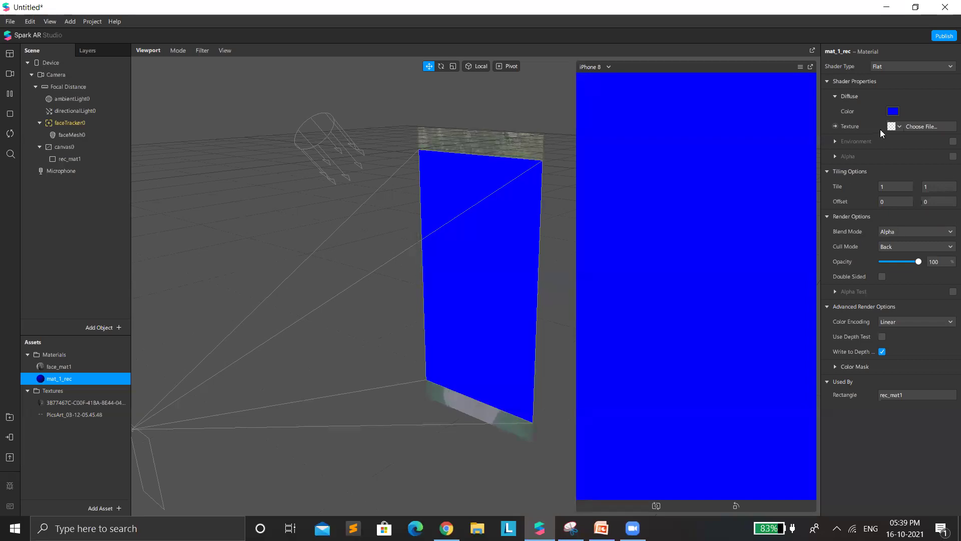
- Set the rectangle material's blend mode to Add and lower its opacity to about 45%
click(897, 233)
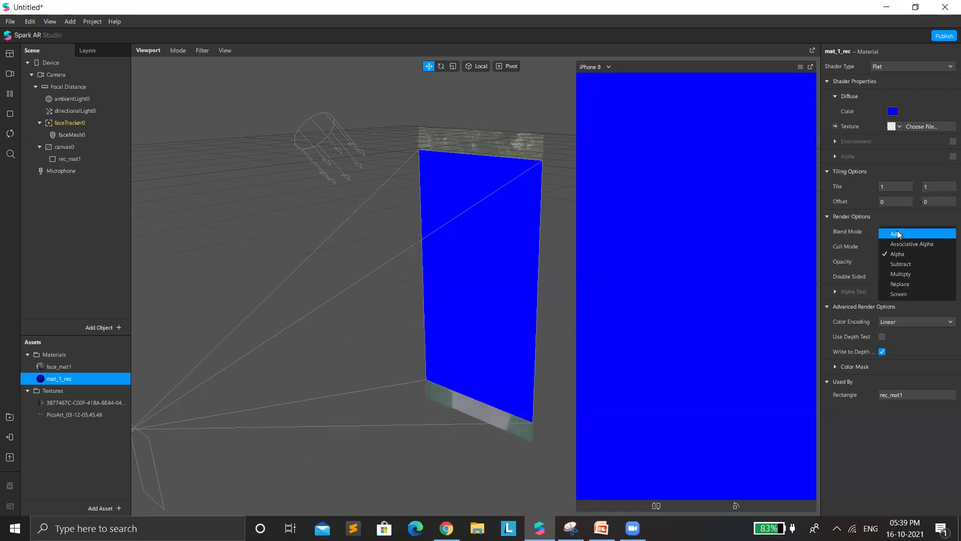
click(897, 234)
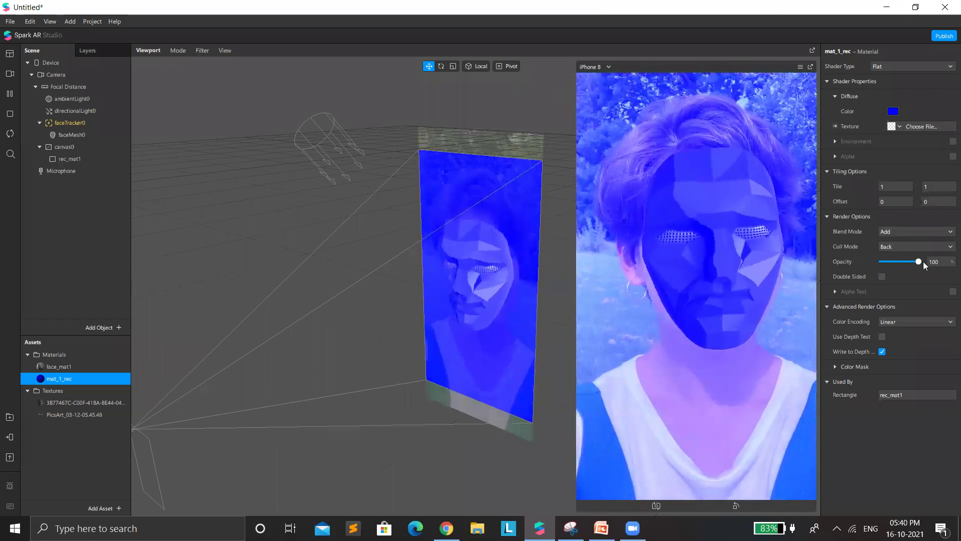
drag(893, 261, 889, 261)
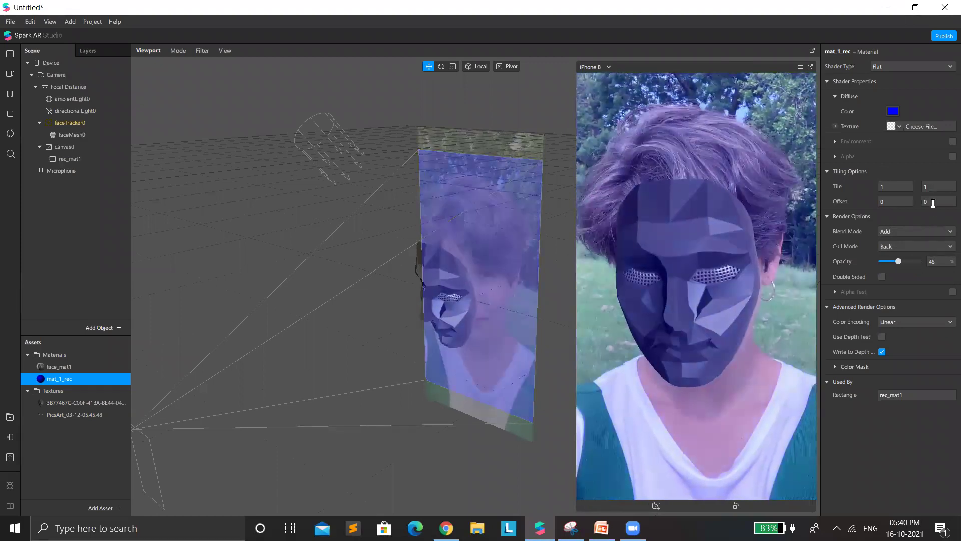
- Try the Subtract, Multiply, Replace and Screen blend modes in turn on the blue rectangle material
click(900, 232)
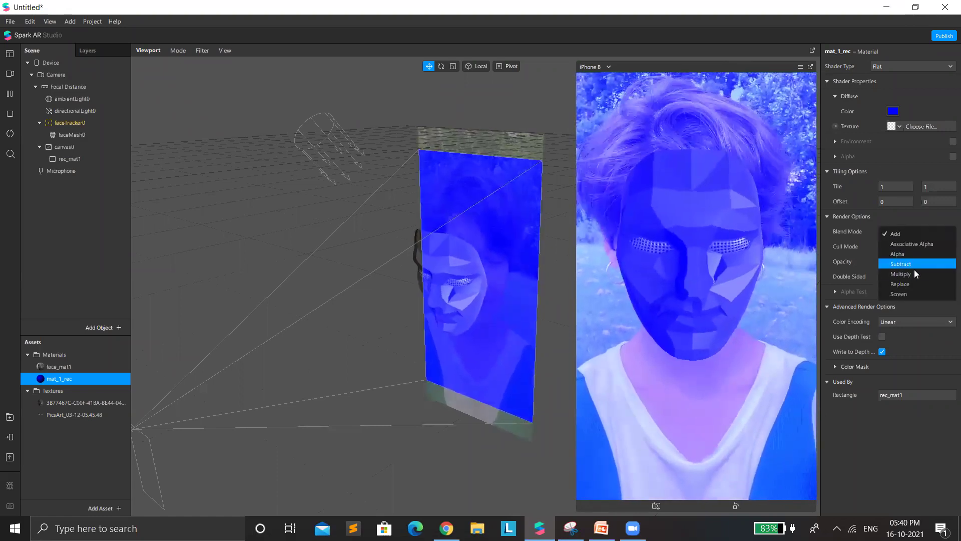
click(906, 261)
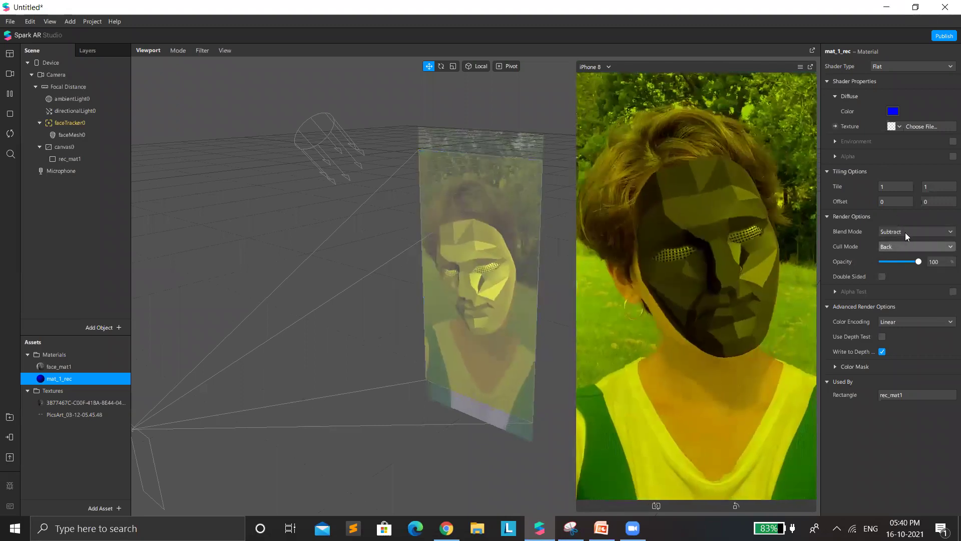
click(906, 231)
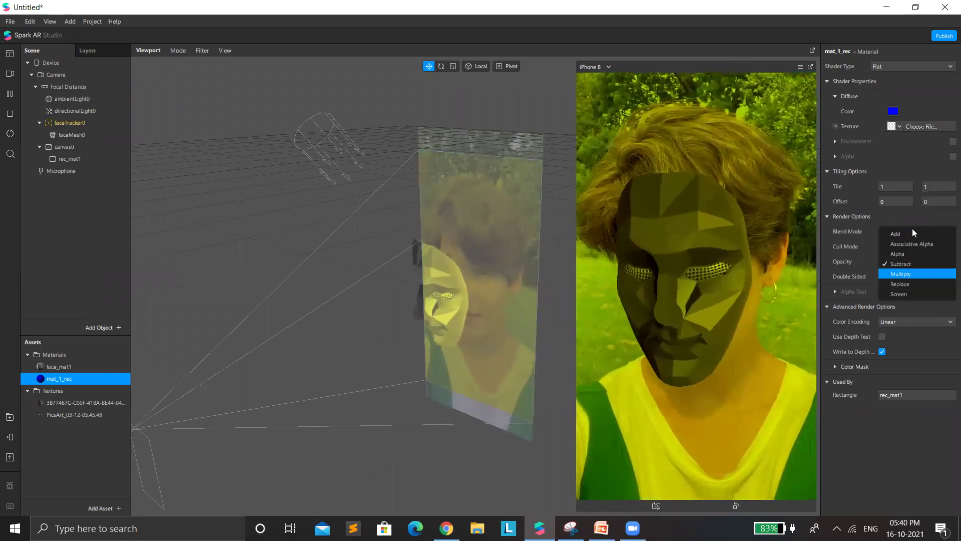
click(901, 274)
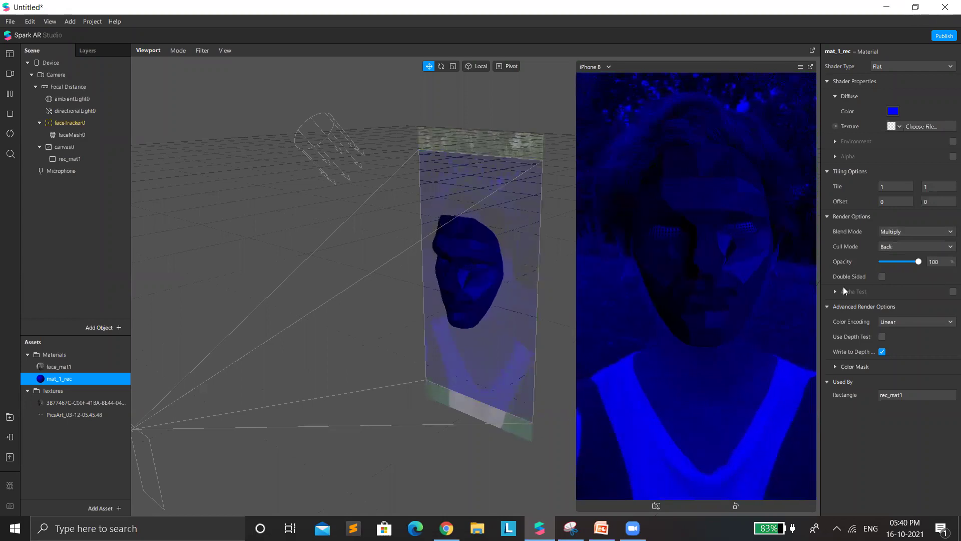
click(906, 231)
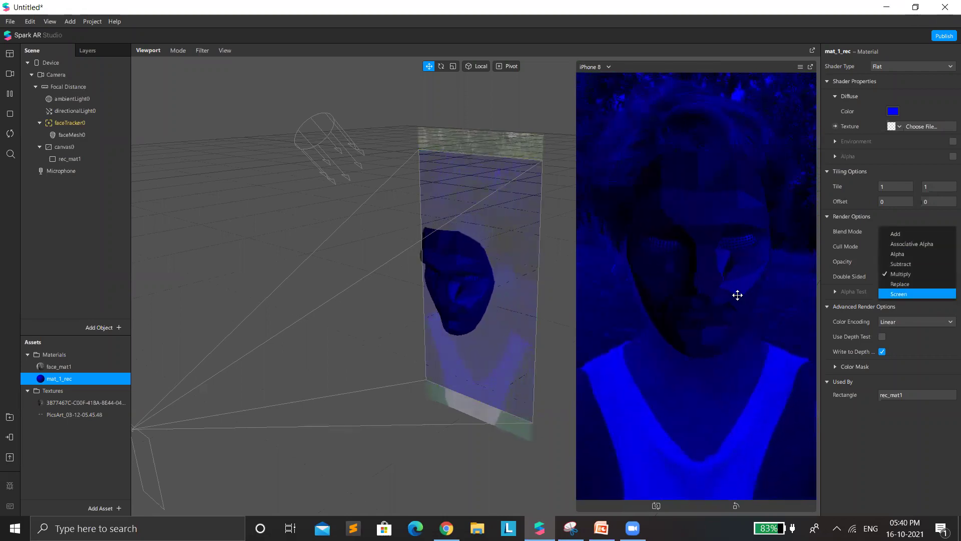
click(903, 293)
click(906, 231)
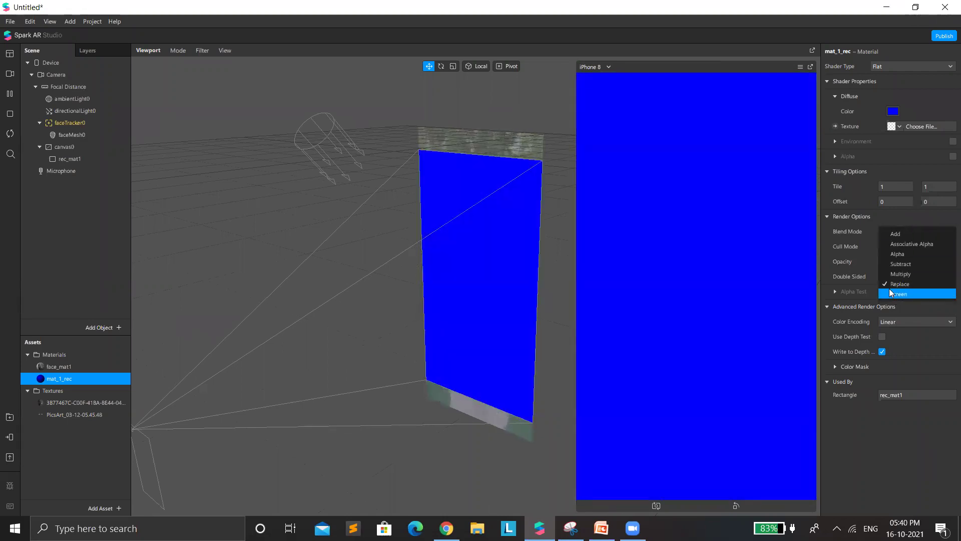
click(893, 295)
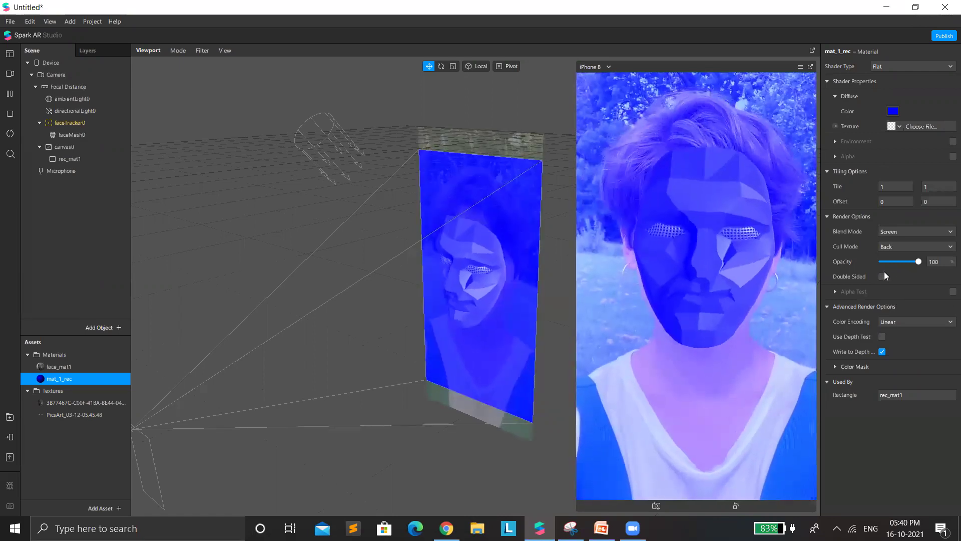
- With opacity at 100%, switch the rectangle material's blend mode to Subtract and from there to Multiply
mouse_move(918, 262)
mouse_down()
mouse_move(894, 261)
mouse_move(919, 262)
mouse_up()
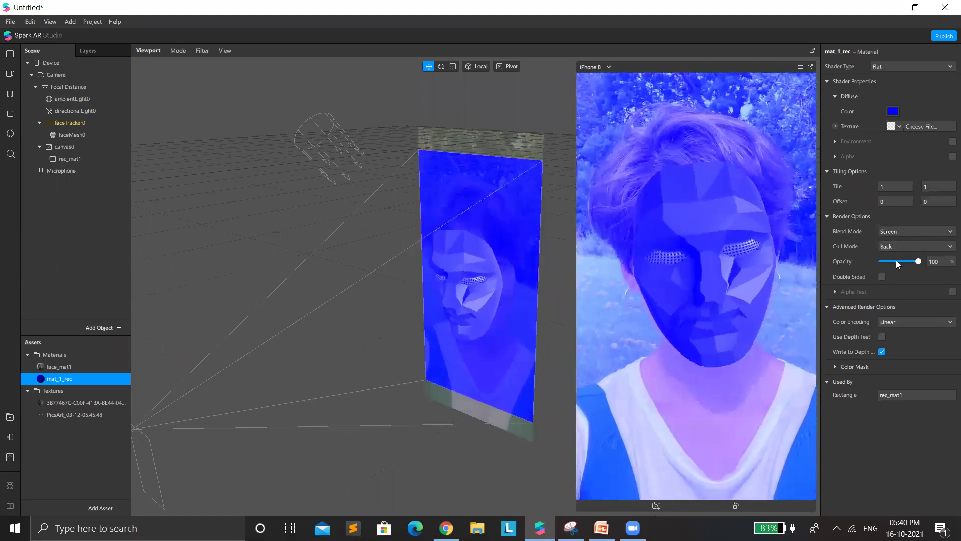
click(889, 231)
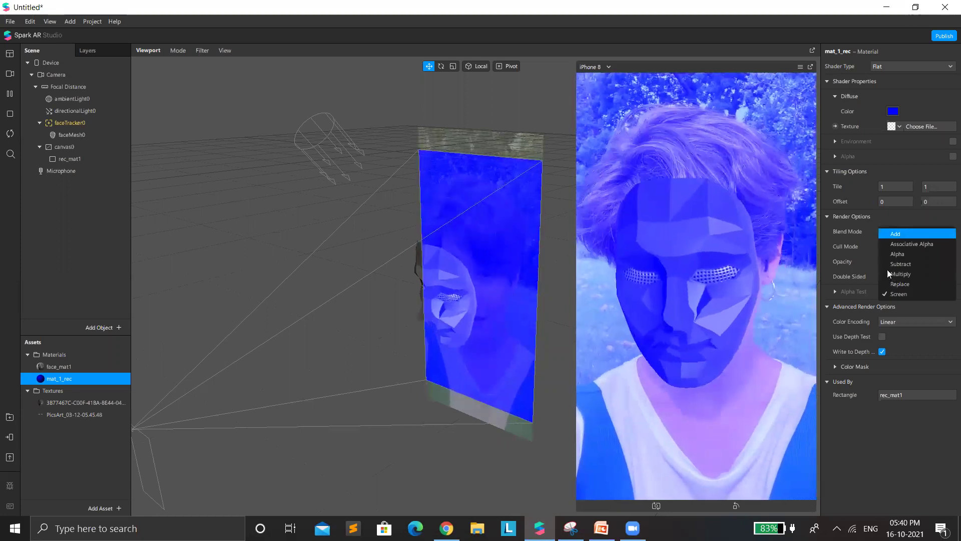
key(Down)
key(Return)
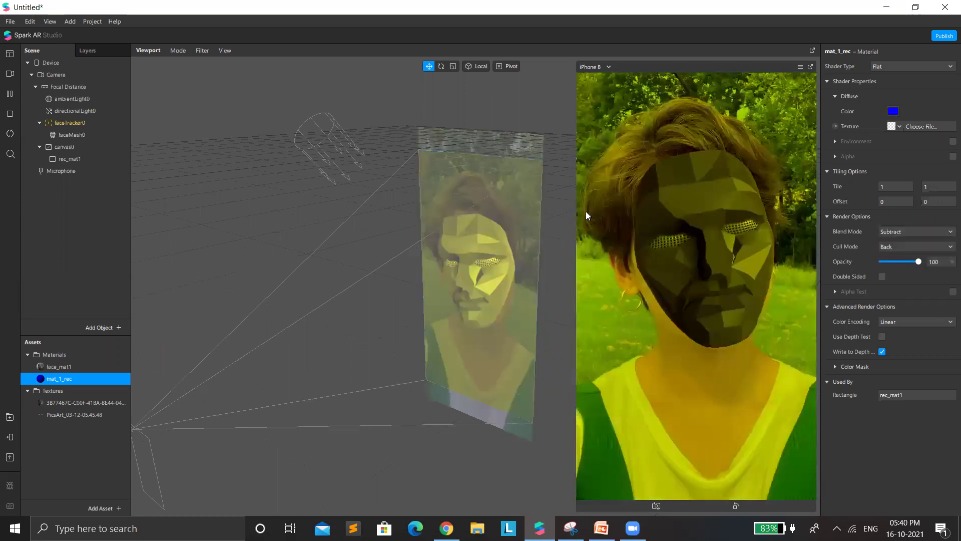
key(space)
key(Down)
key(Return)
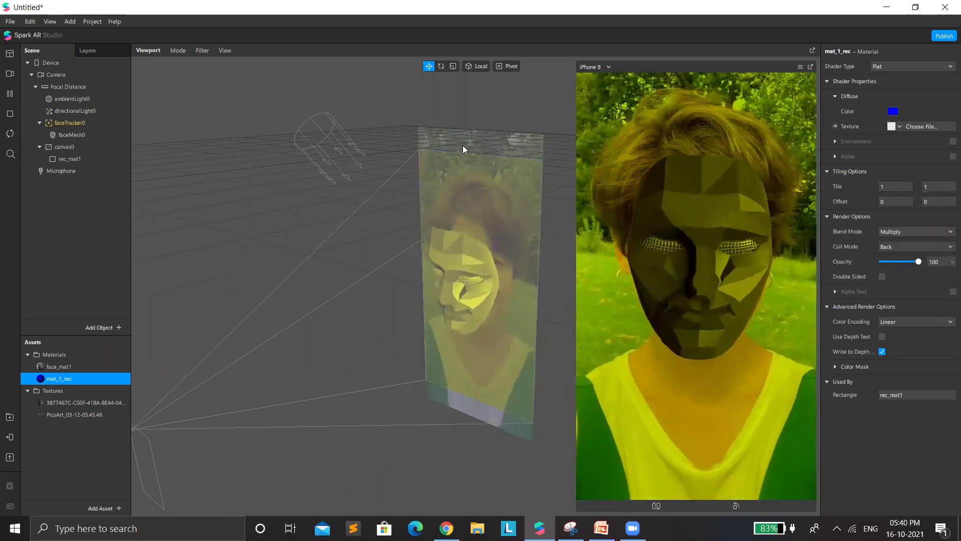
- Try red and yellow (#fff705) as the multiplied material's diffuse color and settle on white (#ffffff)
mouse_move(510, 185)
mouse_down()
mouse_move(474, 210)
mouse_move(551, 183)
mouse_move(474, 204)
mouse_move(474, 163)
mouse_up()
mouse_move(369, 245)
mouse_down()
mouse_move(515, 305)
mouse_move(495, 193)
mouse_move(565, 164)
mouse_up()
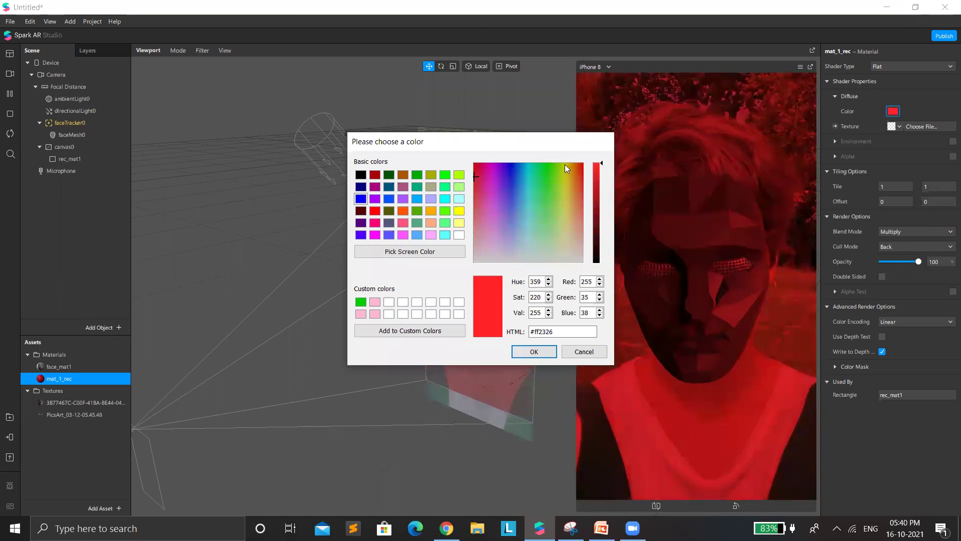
click(375, 211)
click(565, 165)
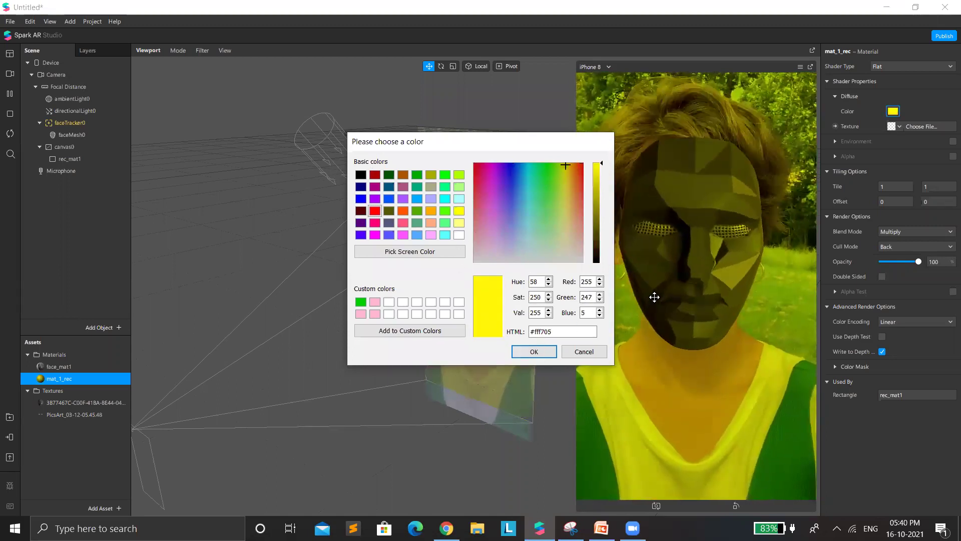
click(459, 235)
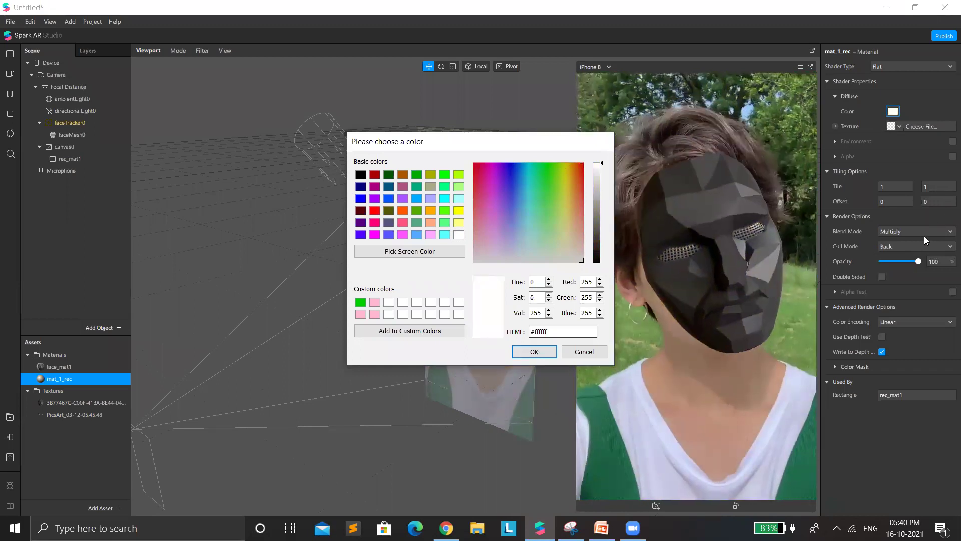
key(Return)
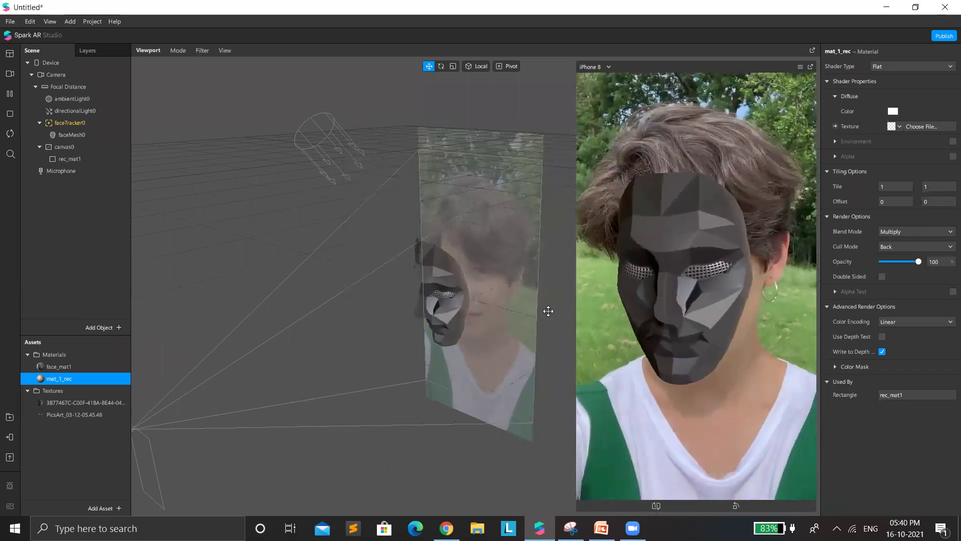
- Set the white rectangle material's blend mode to Add and reduce its opacity to 0%
click(915, 231)
click(896, 261)
drag(918, 261, 874, 263)
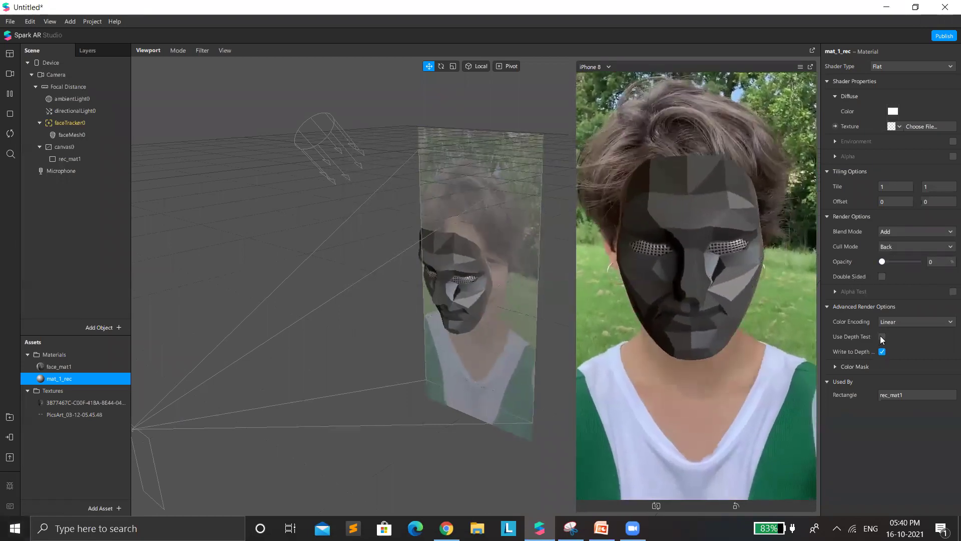
- Switch the material's depth test on and back off, and raise its opacity to 100%
click(881, 336)
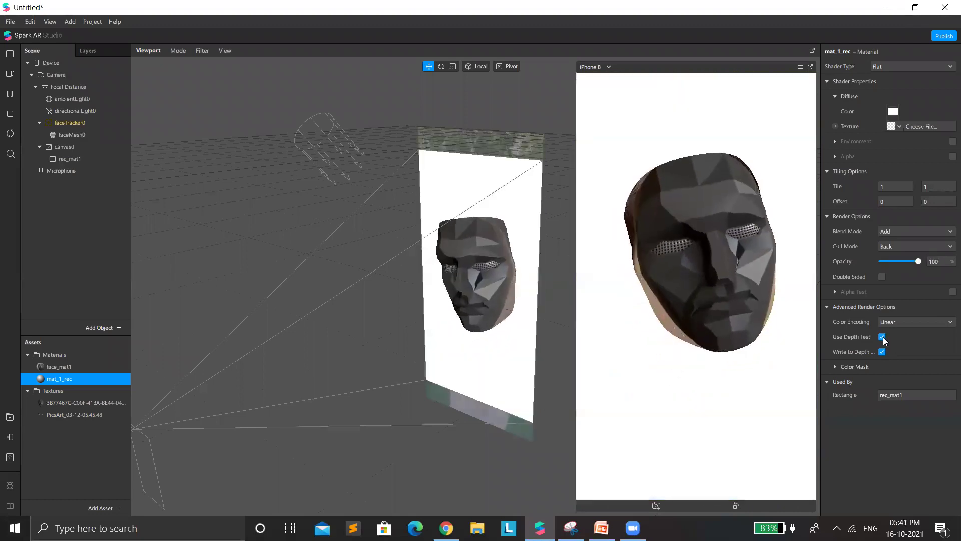
click(882, 336)
click(887, 261)
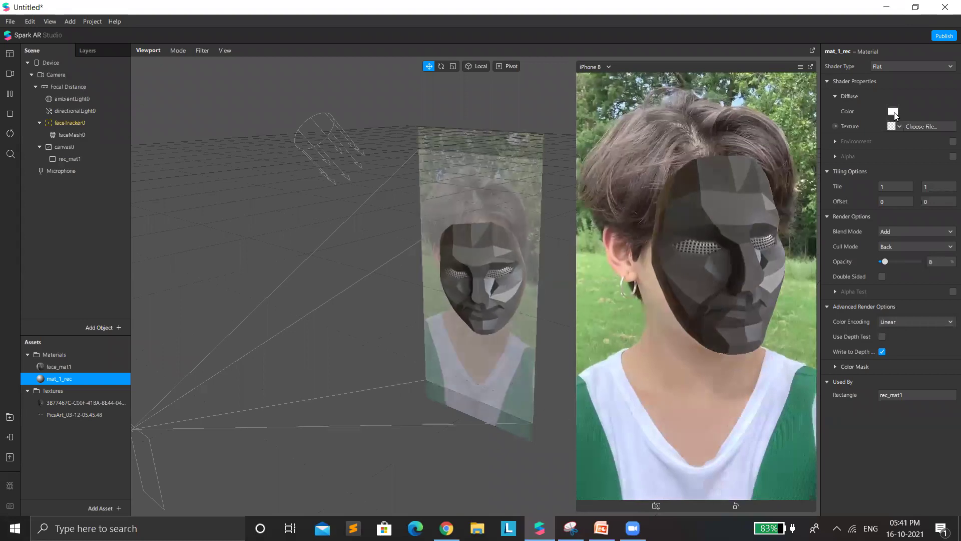
drag(891, 261, 919, 261)
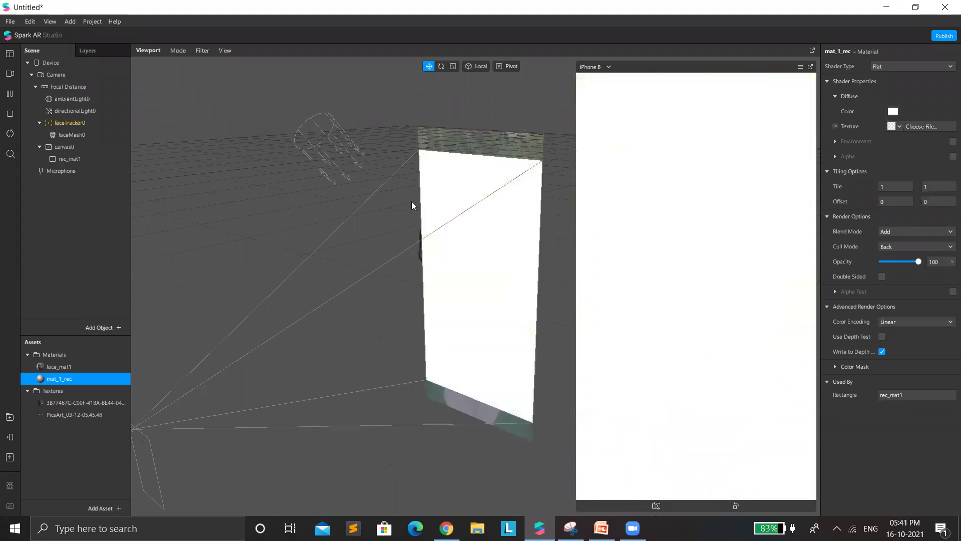
- Change the rectangle material's diffuse color to the basic purple swatch
click(893, 111)
click(417, 199)
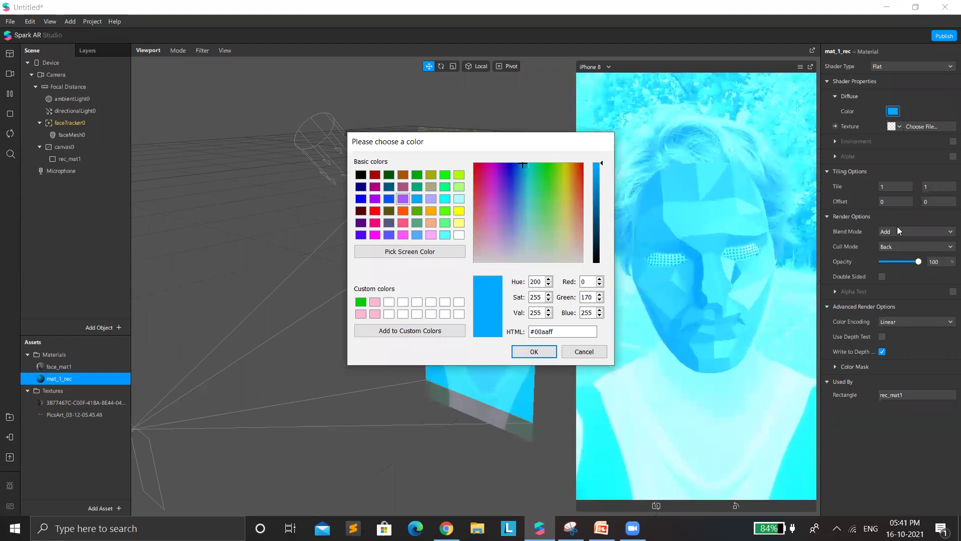
key(Left)
key(Return)
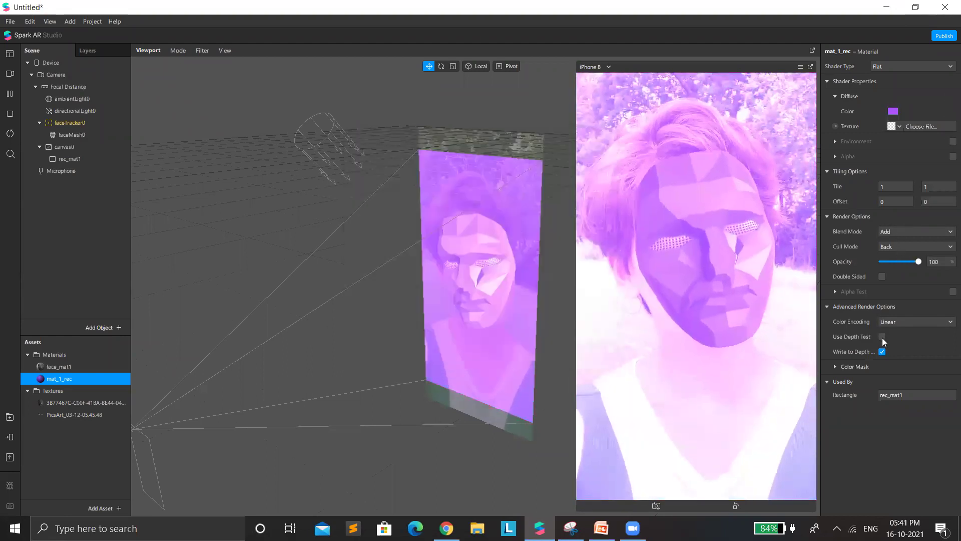
- Set the purple material's blend mode to Alpha and turn on its depth test
click(917, 231)
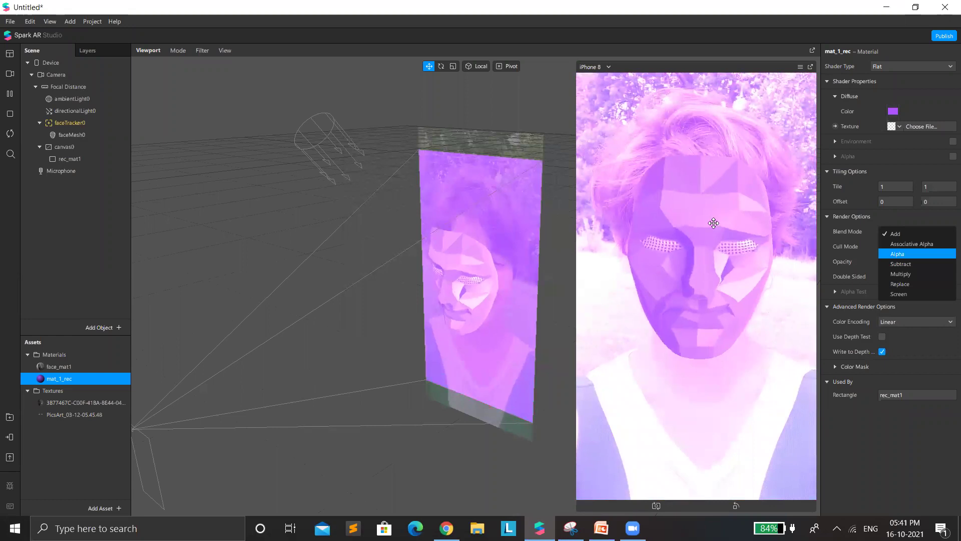
click(899, 233)
click(881, 337)
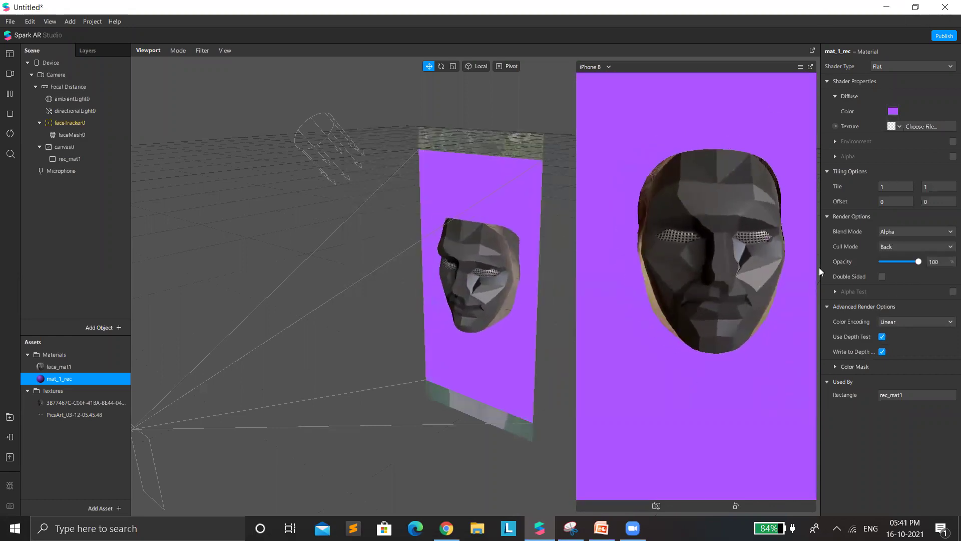
- Try the purple material at 42% and 67% opacity and return it to 100%
click(897, 264)
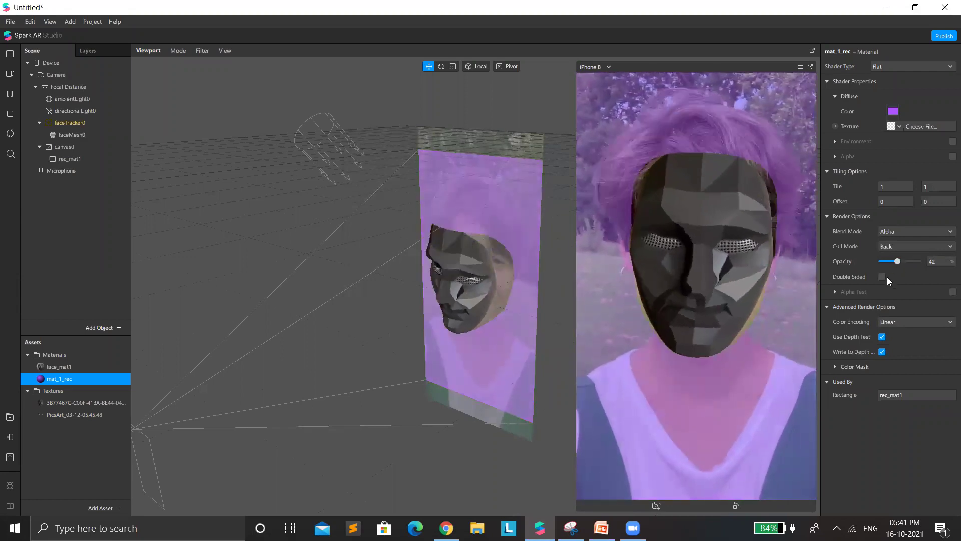
drag(895, 262, 902, 262)
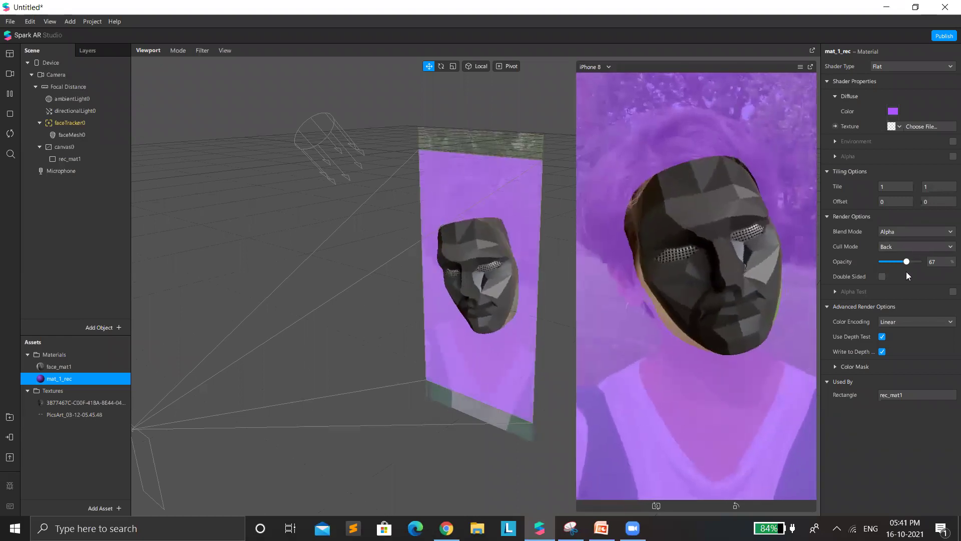
drag(906, 261, 925, 259)
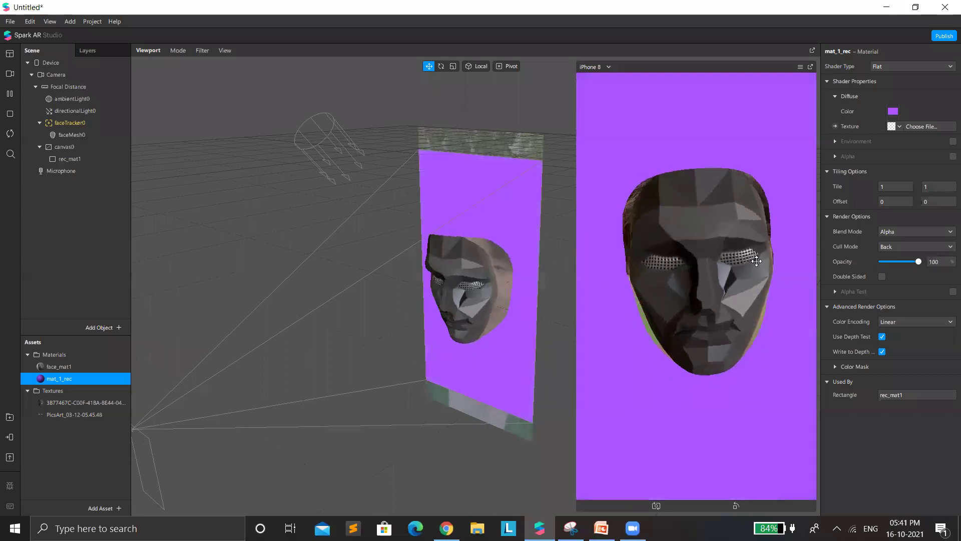
click(893, 110)
drag(518, 226, 593, 351)
click(593, 351)
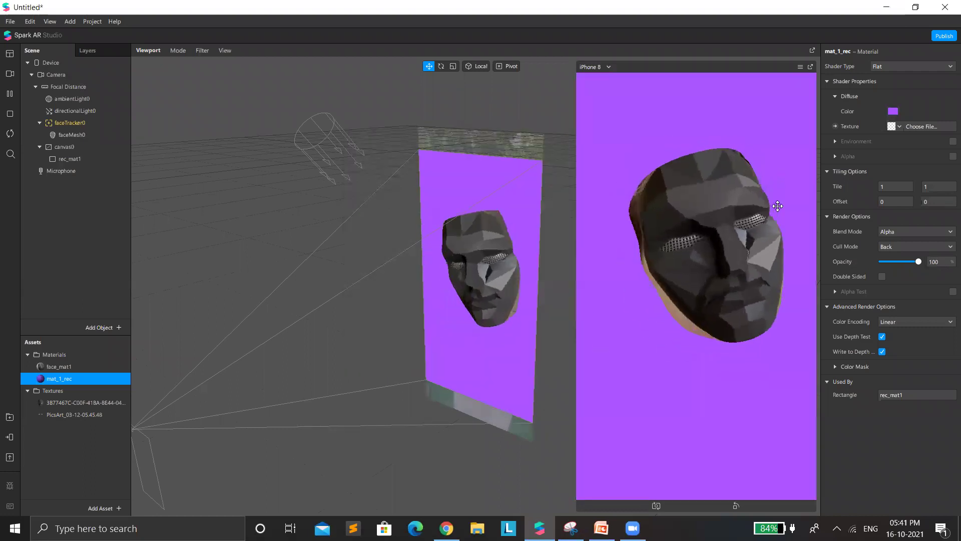
- Turn off the depth test of the purple rectangle material and set its blend mode to Add
click(882, 336)
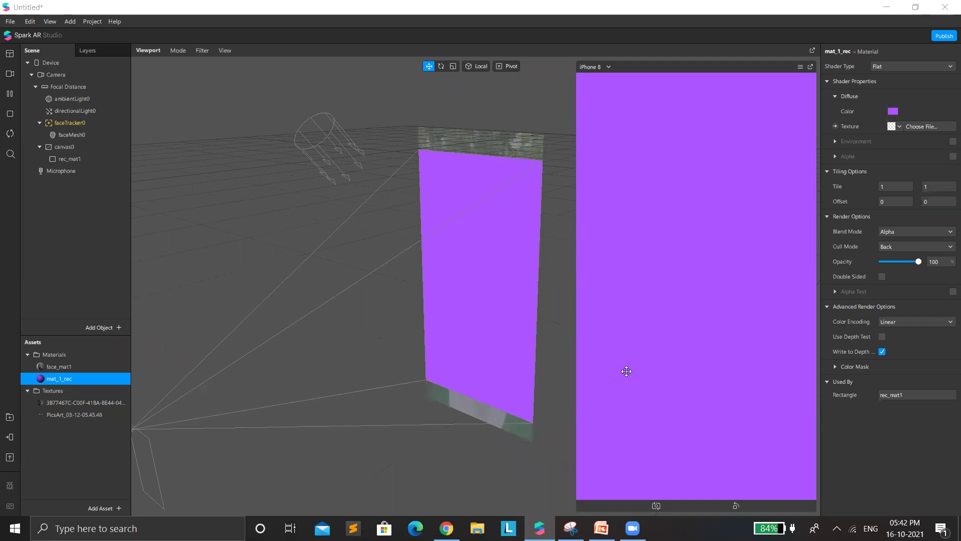
right_drag(635, 379, 606, 404)
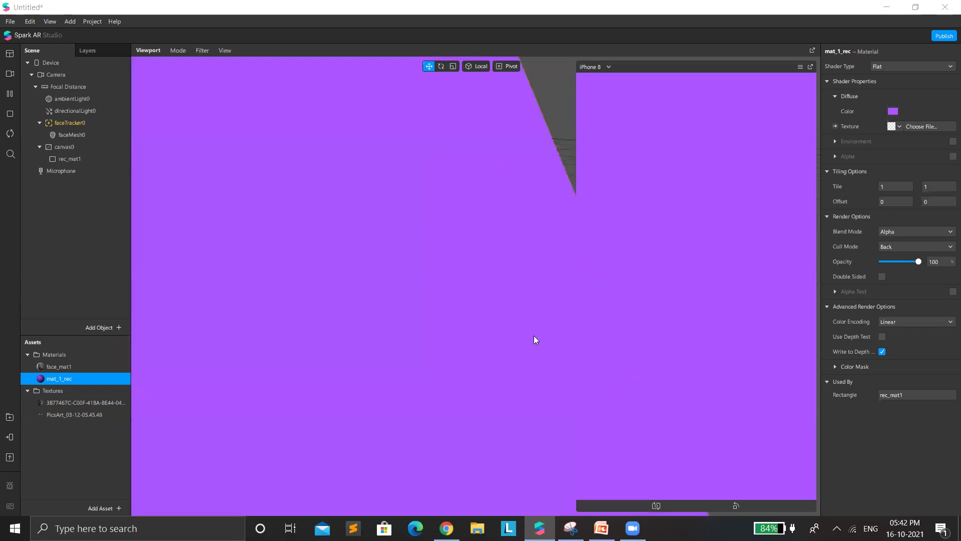
scroll(534, 335, down, 10)
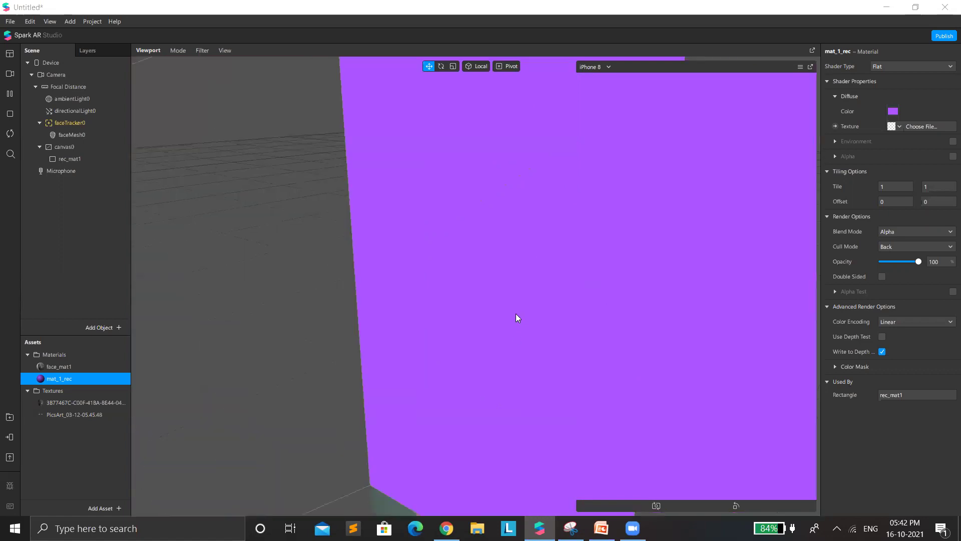
scroll(516, 314, down, 6)
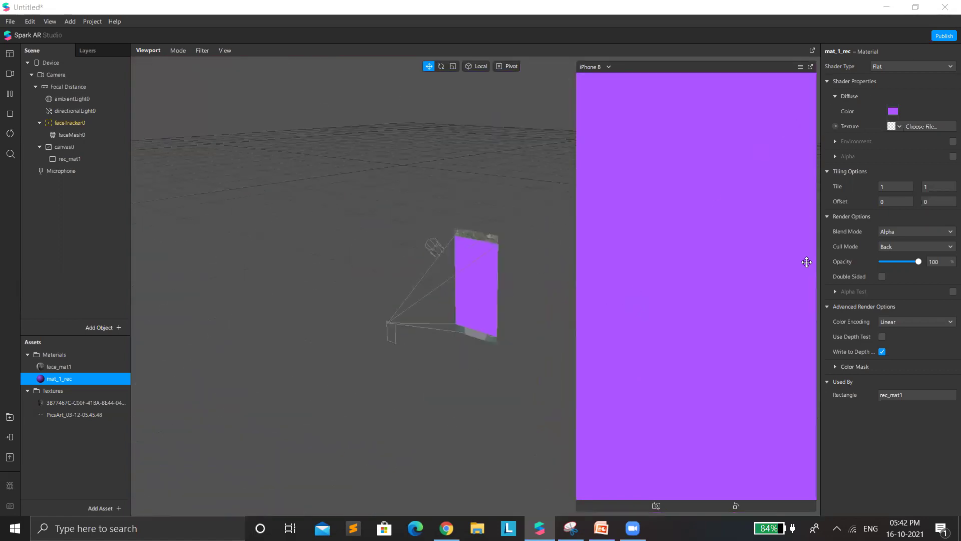
click(882, 228)
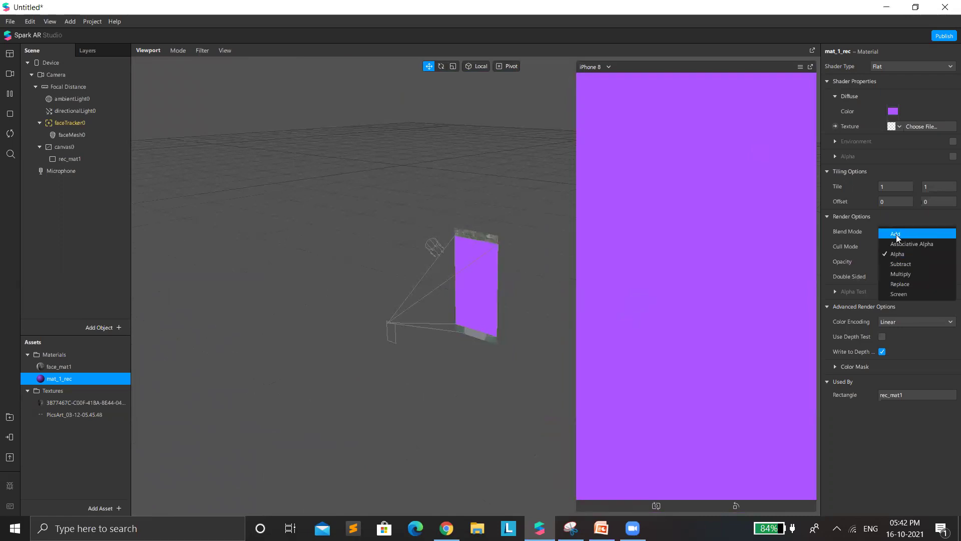
click(896, 234)
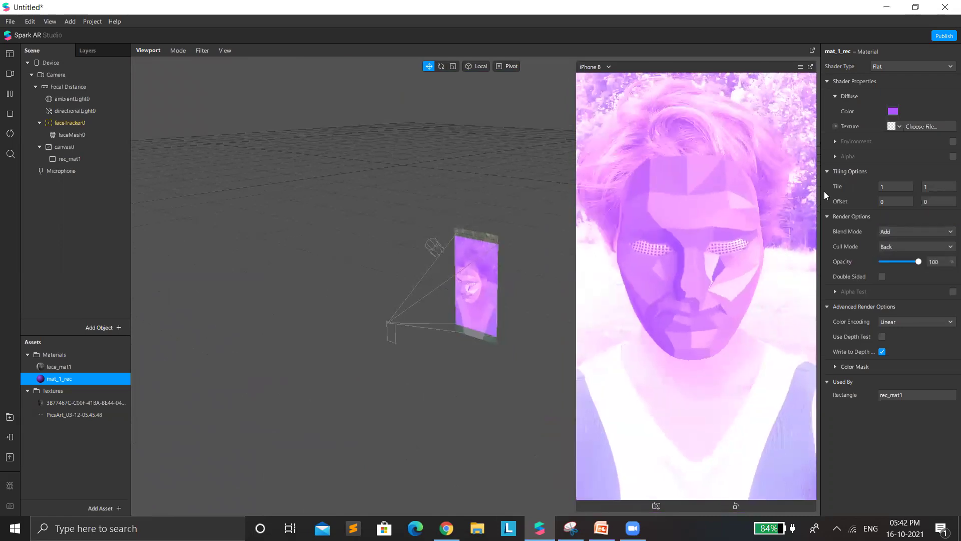
- Change the rectangle material's diffuse color from the color chooser to white
click(893, 111)
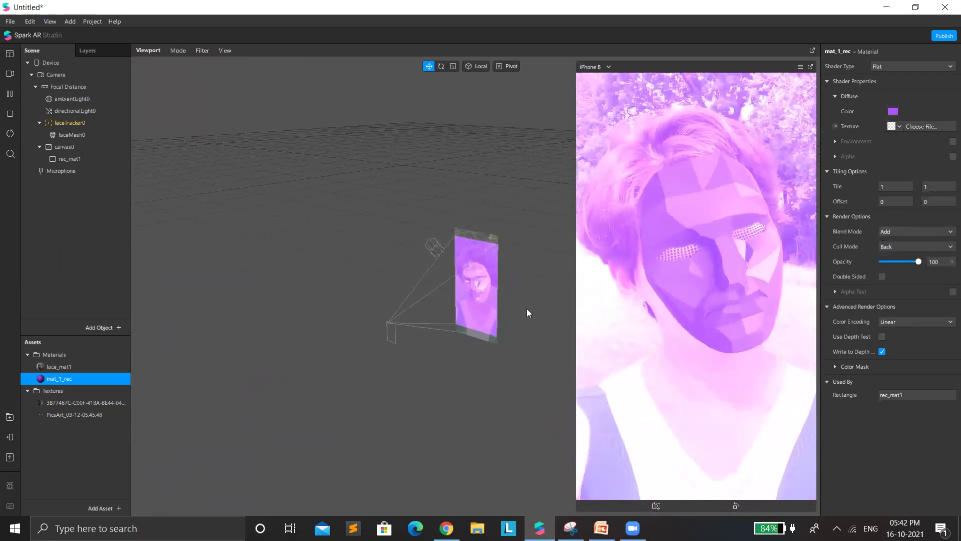
click(461, 236)
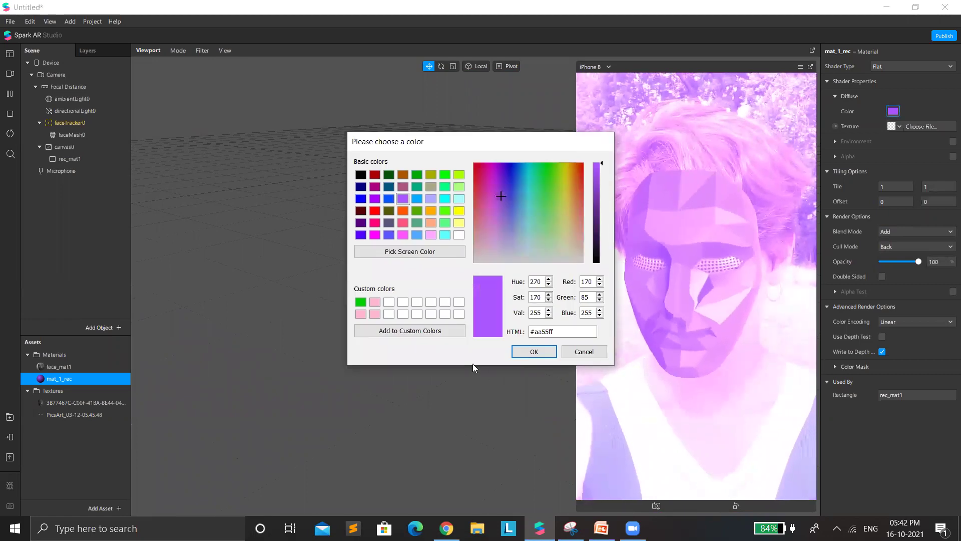
click(528, 350)
click(360, 213)
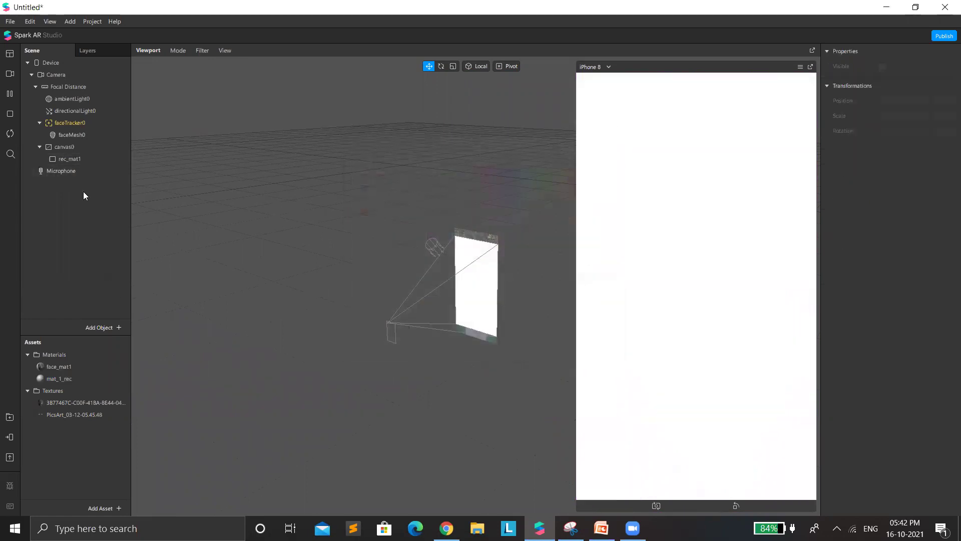
- Toggle the visibility of canvas0 off and on, leaving it hidden
click(70, 158)
click(61, 149)
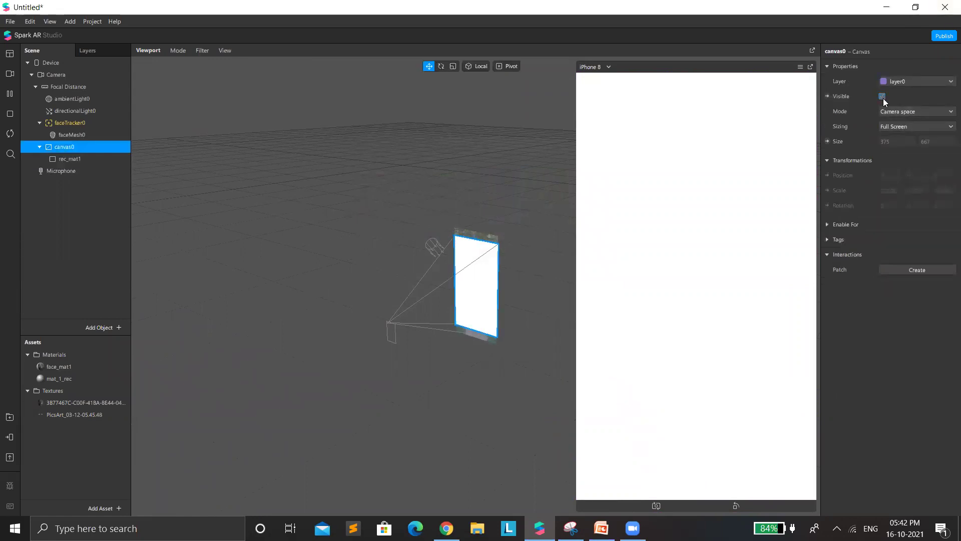
click(882, 97)
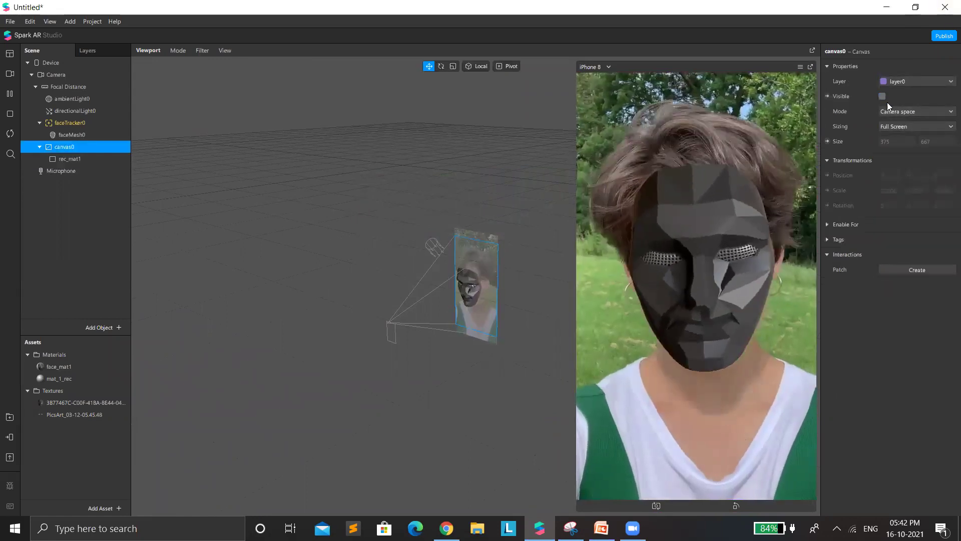
click(881, 97)
click(882, 96)
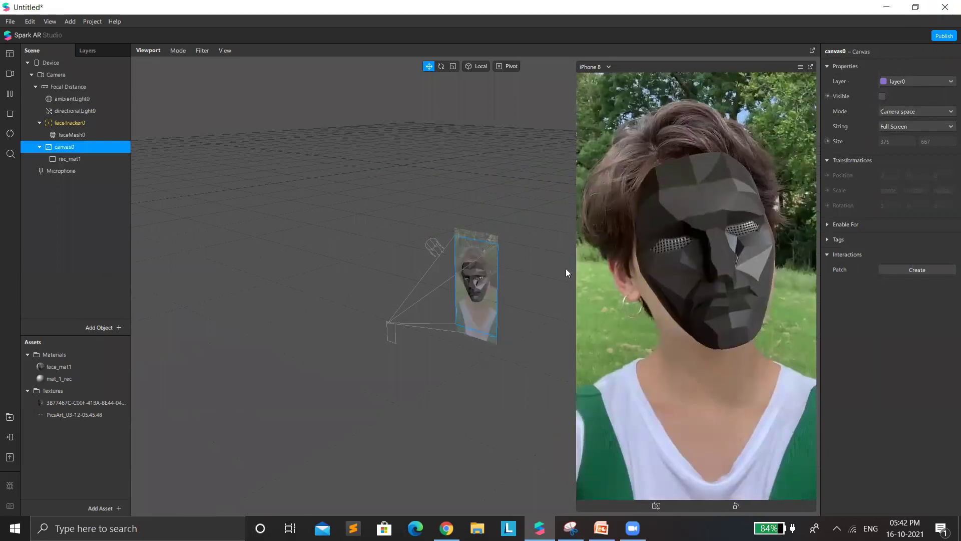
- Switch the face tracker's visibility off and back on
click(94, 116)
click(94, 122)
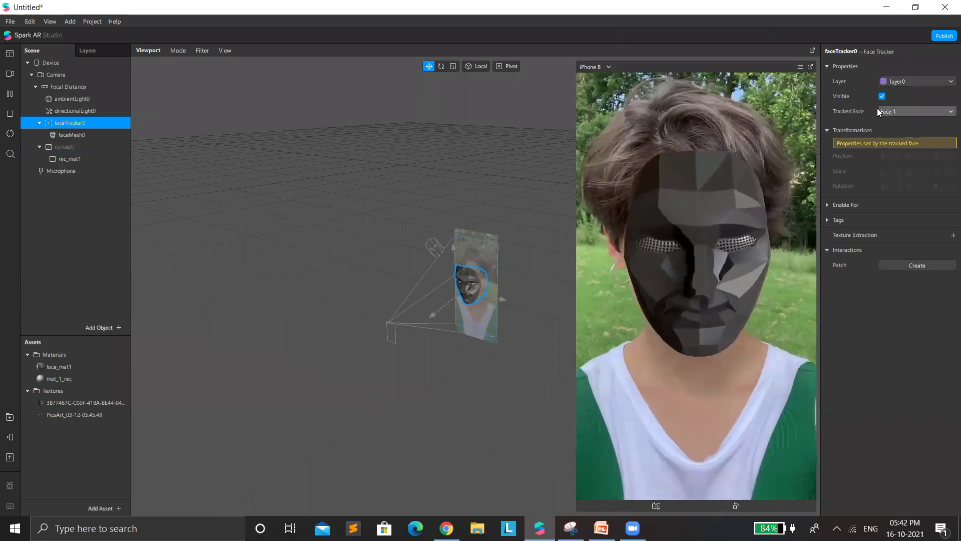
click(882, 96)
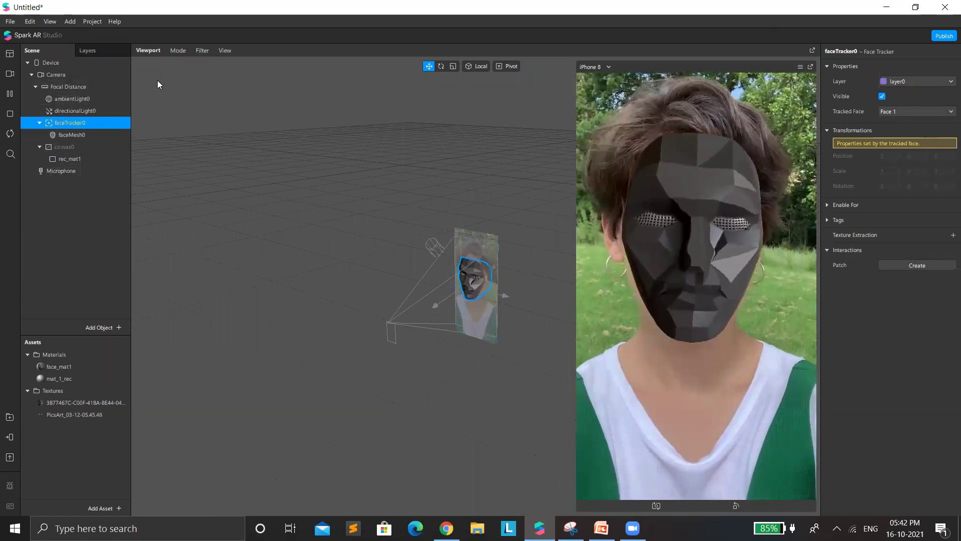
- Make canvas0 visible again, toggling its visibility once more, and expand it to inspect its rectangle
click(40, 146)
click(52, 147)
click(882, 97)
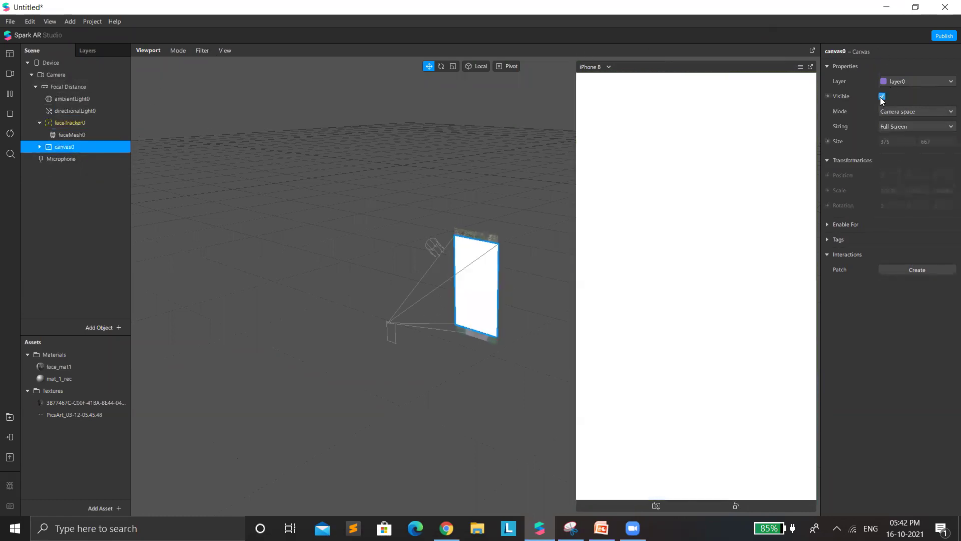
click(882, 96)
click(881, 96)
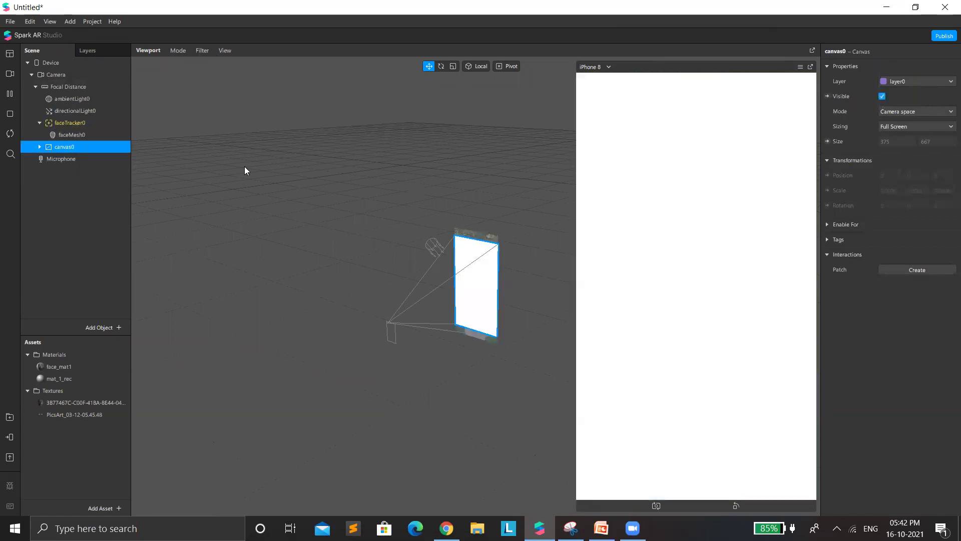
click(39, 147)
click(49, 158)
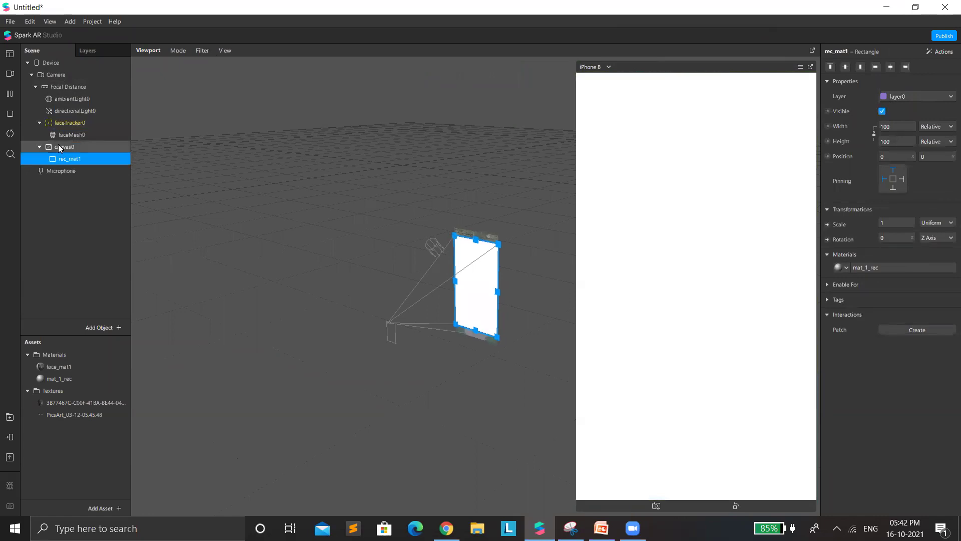
click(59, 147)
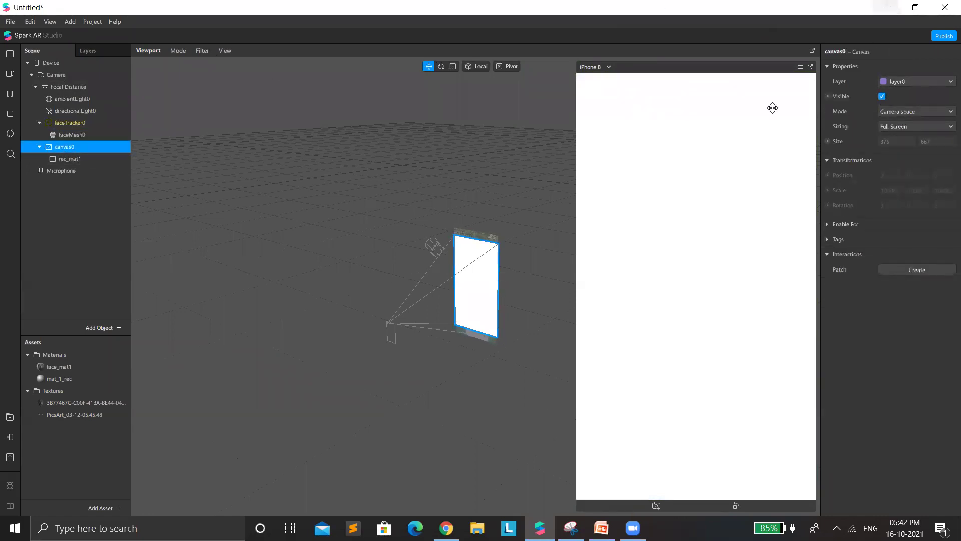
- Open the material of rec_mat1 and set its diffuse color to the basic dark red #aa0000
click(74, 159)
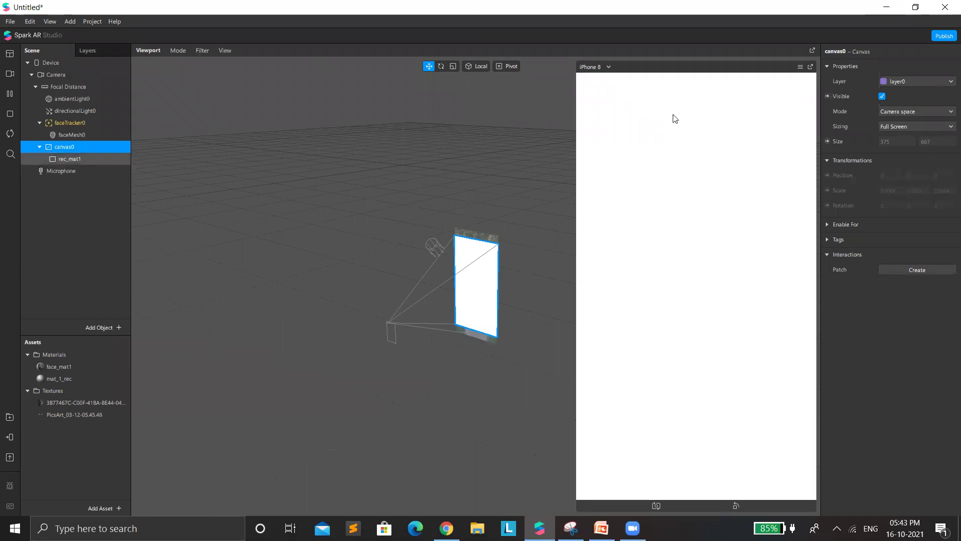
click(878, 266)
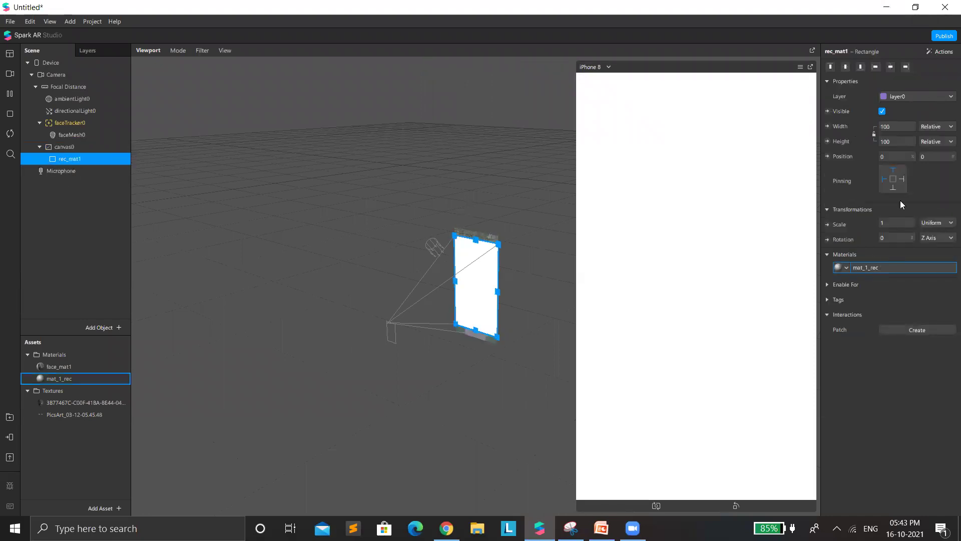
click(893, 113)
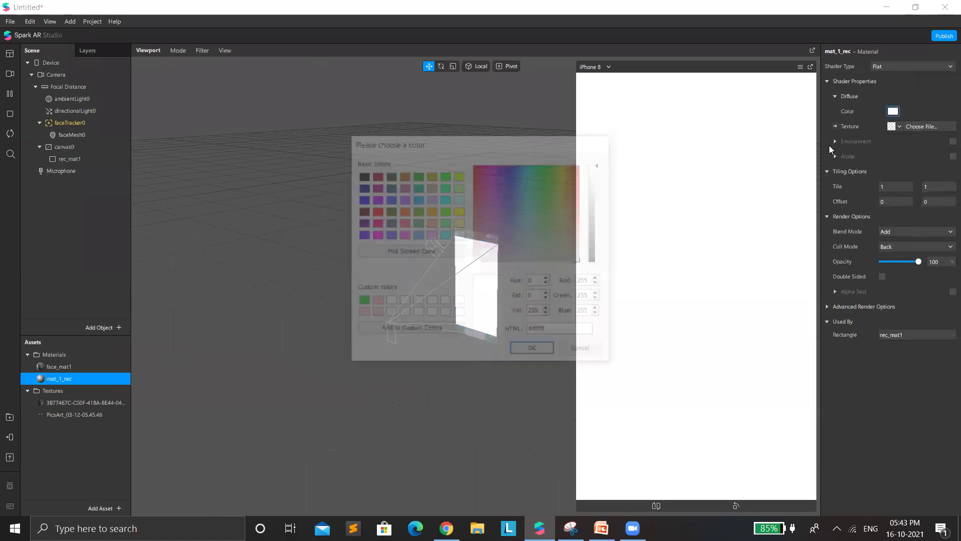
click(378, 175)
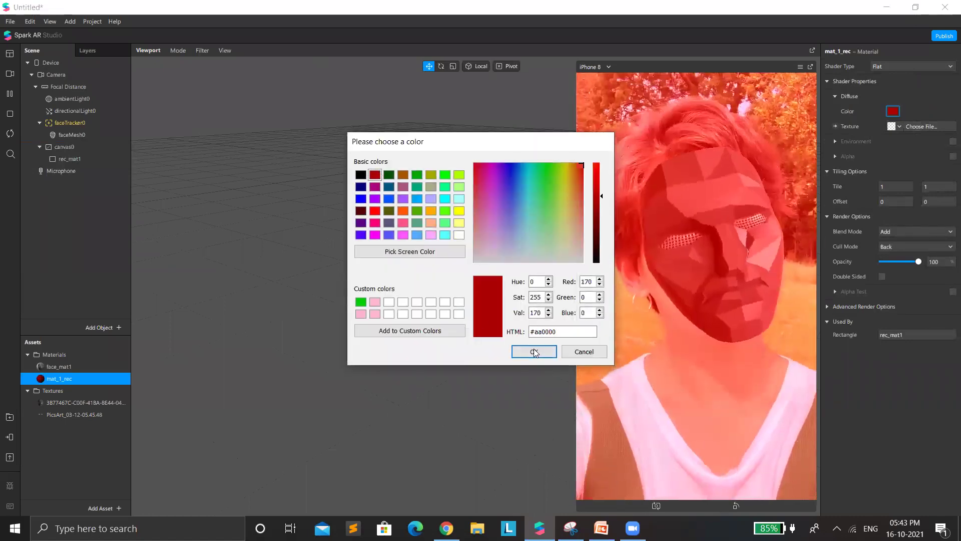
click(534, 351)
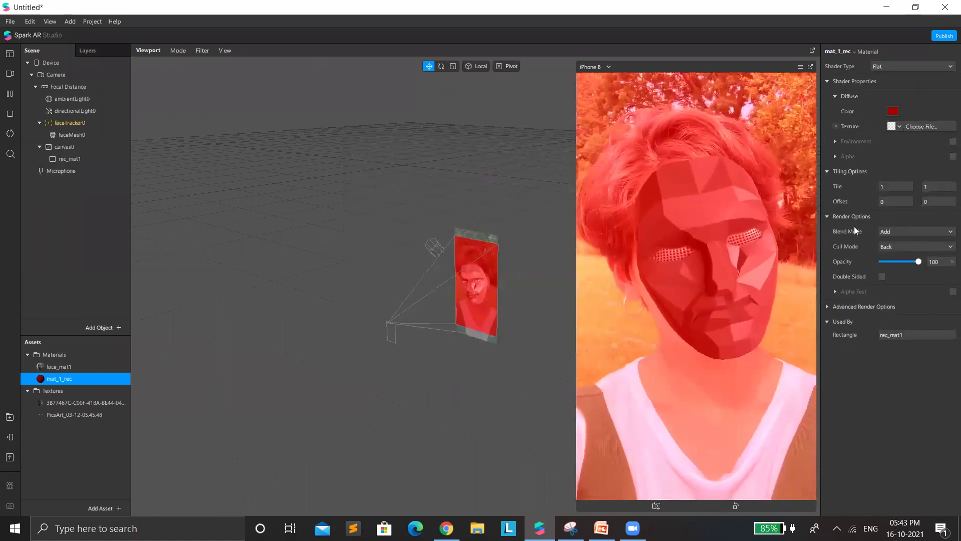
right_click(88, 148)
mouse_move(126, 156)
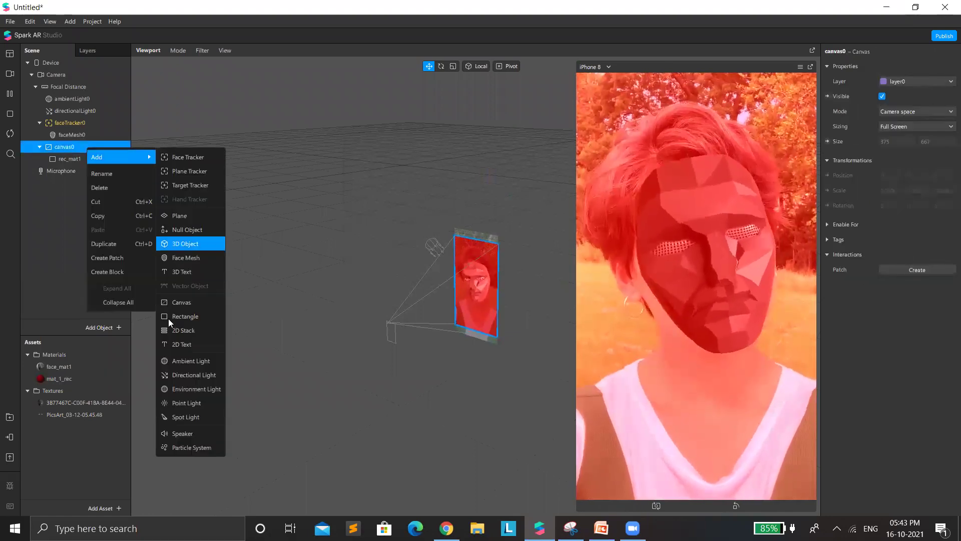
click(196, 307)
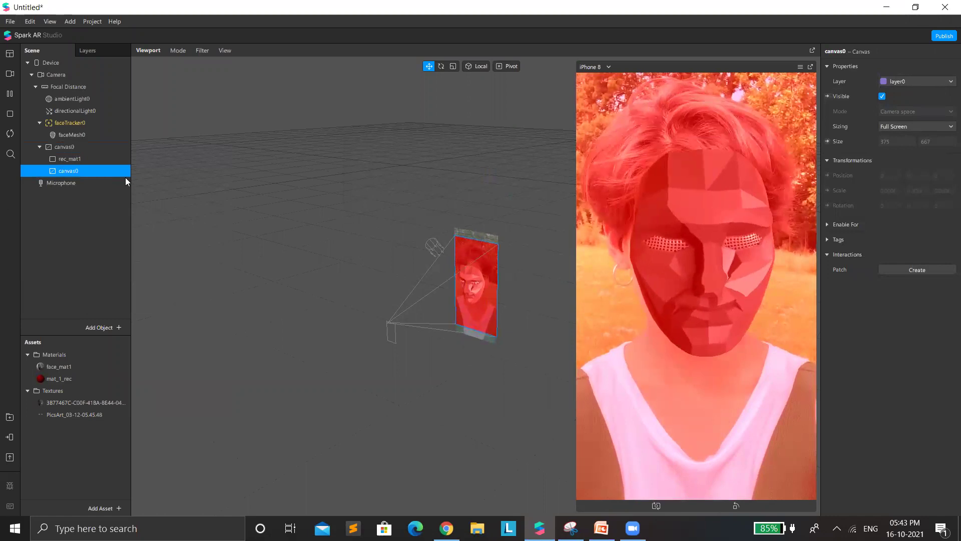
key(Delete)
- Add a second rectangle to canvas0 and enlarge it to 375 by 217 across the upper part of the canvas
right_click(88, 148)
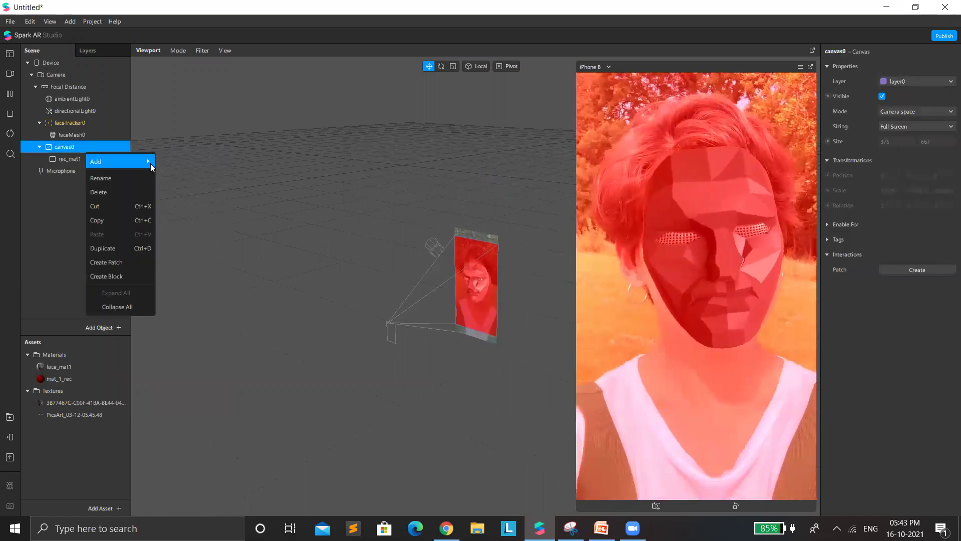
mouse_move(130, 161)
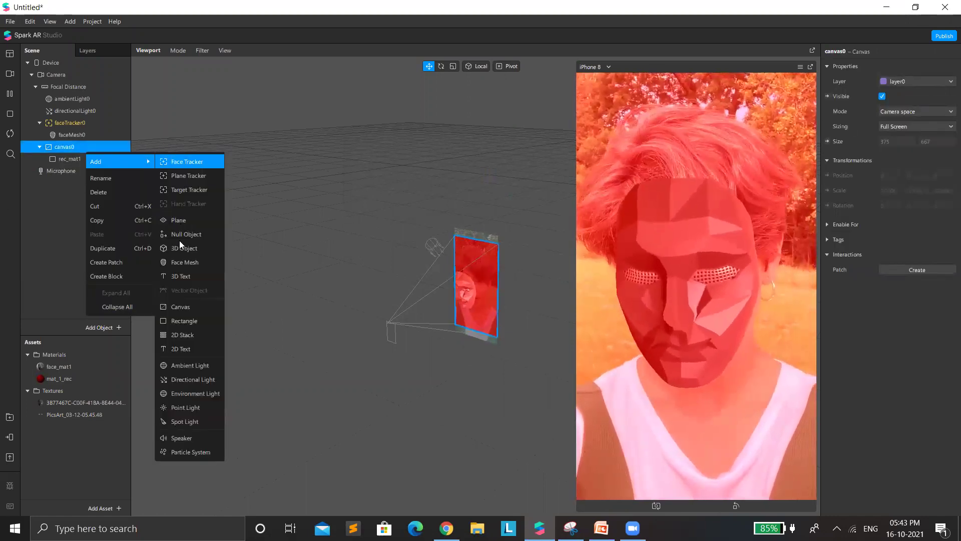
click(167, 321)
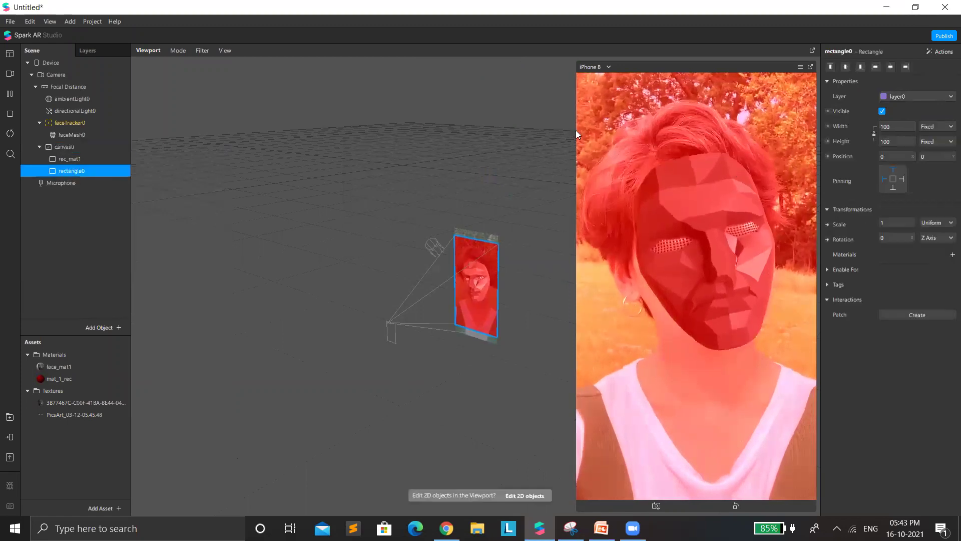
scroll(441, 250, up, 3)
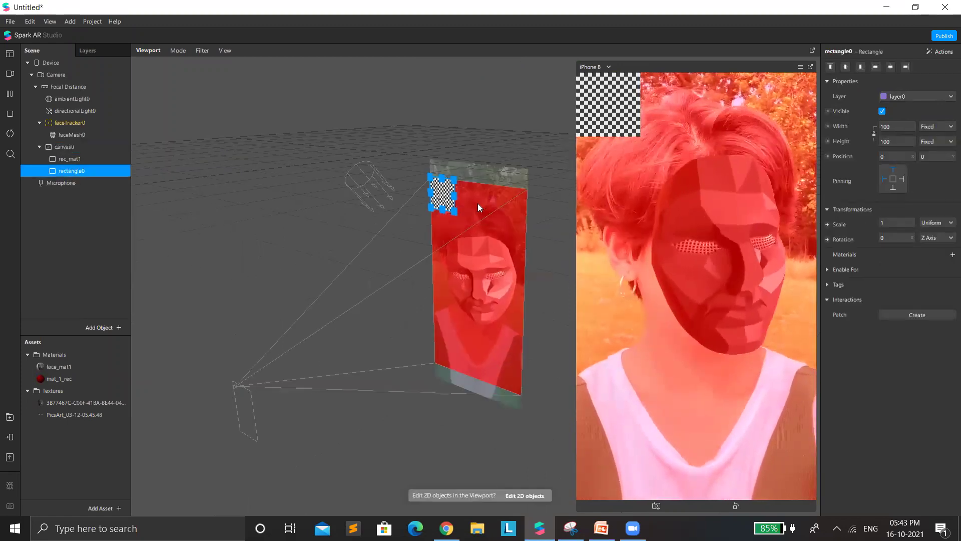
drag(457, 207, 531, 258)
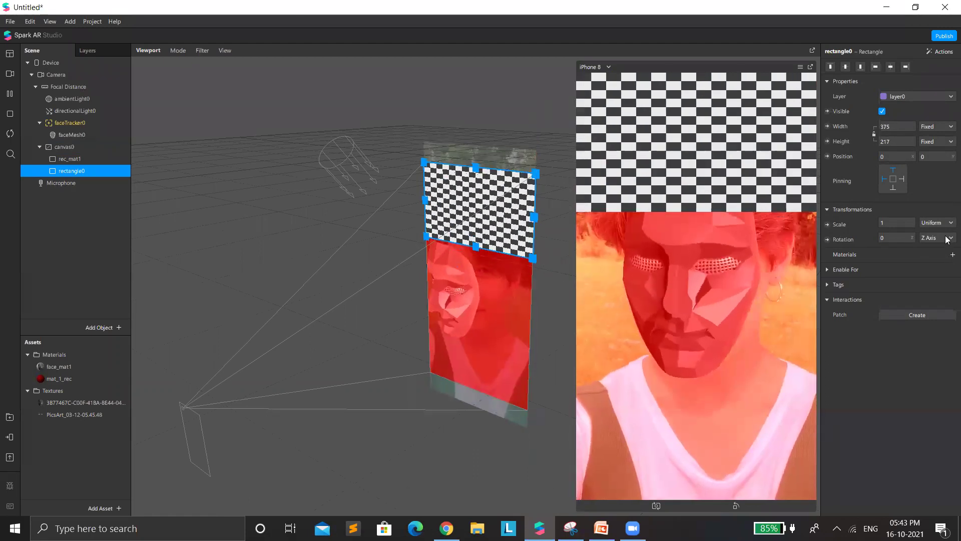
- Create a new material for the second rectangle and set its shader type to Flat
click(953, 254)
click(904, 298)
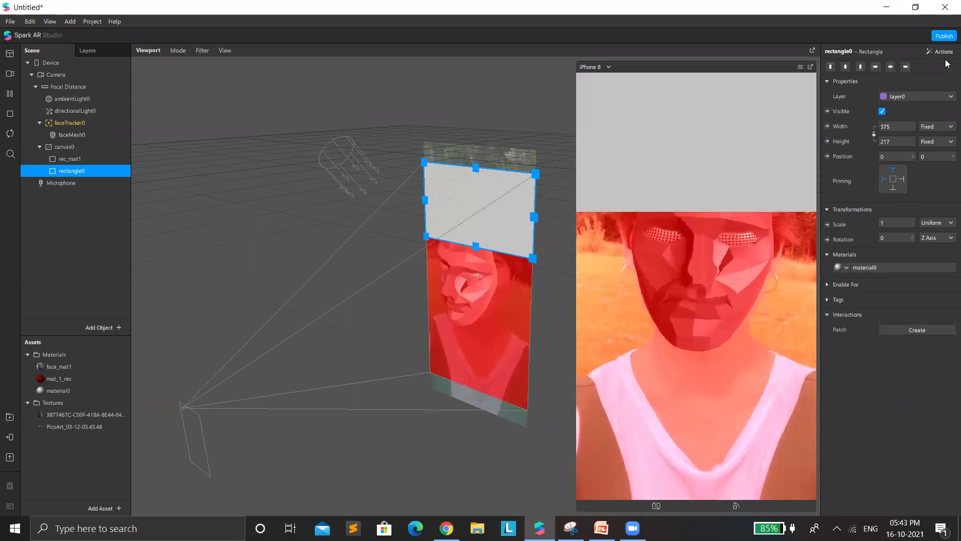
click(869, 266)
click(906, 66)
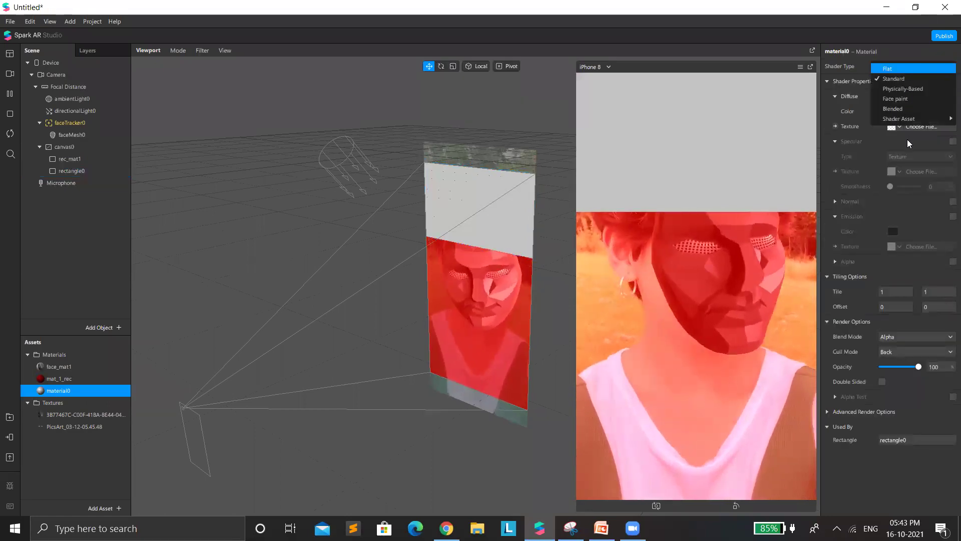
click(896, 69)
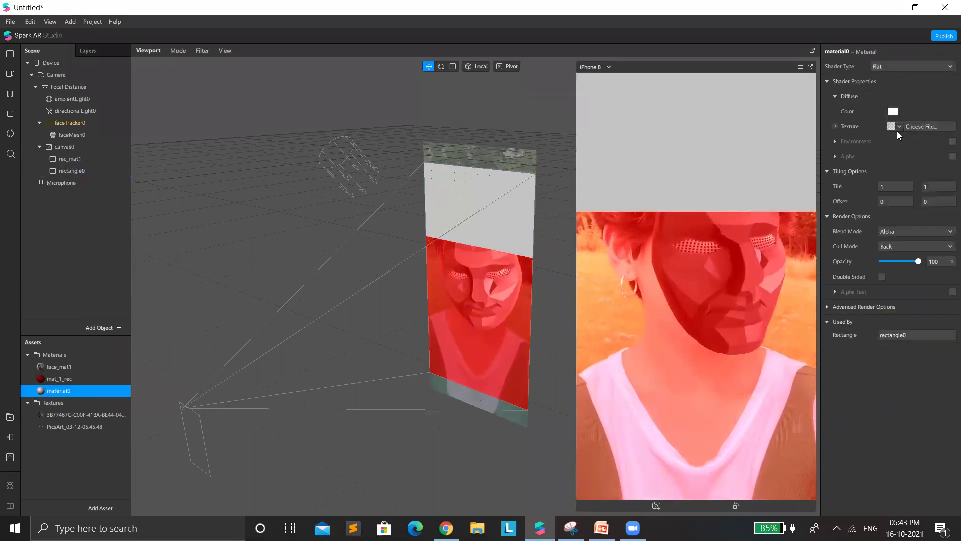
- Import the "Which SQUID GAME CHARACTER ?" image from Downloads as the new material's diffuse texture
click(898, 126)
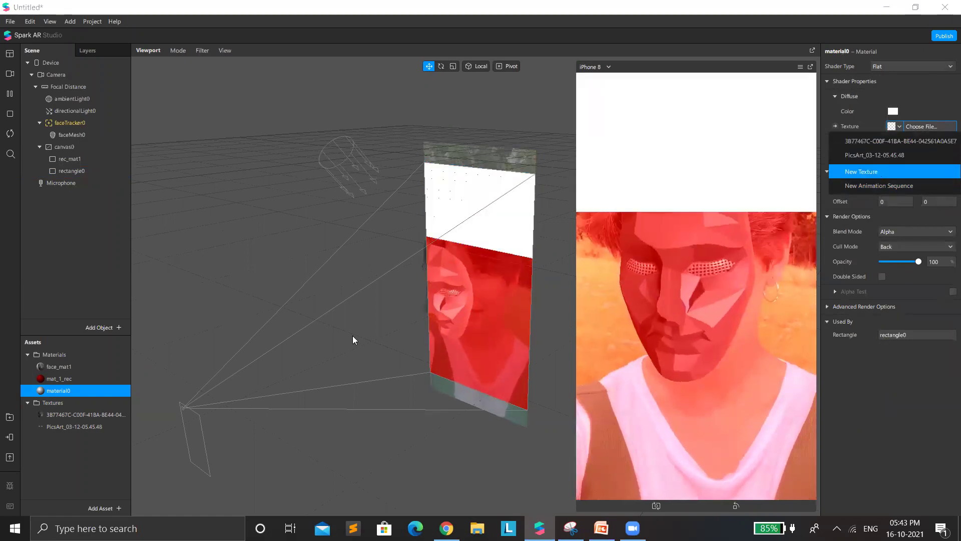
key(Return)
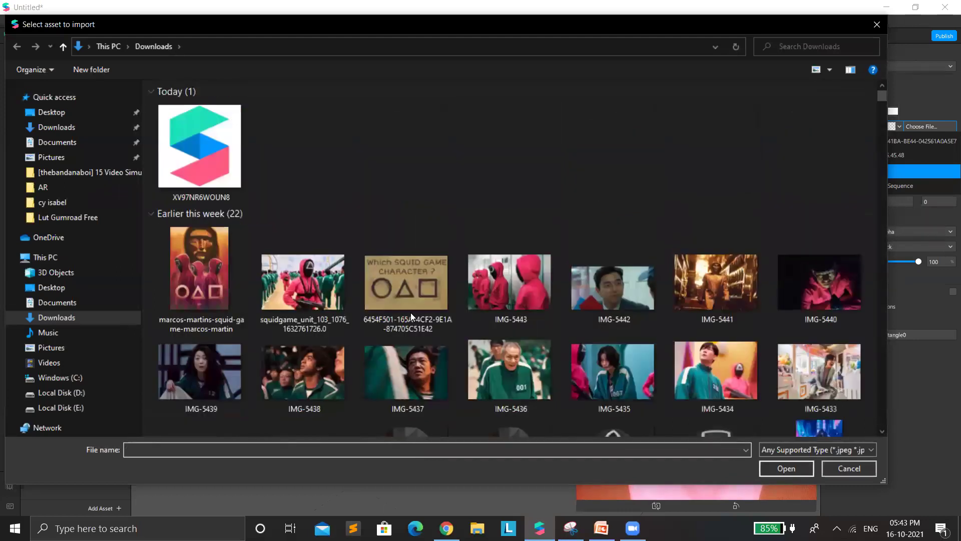
double_click(405, 316)
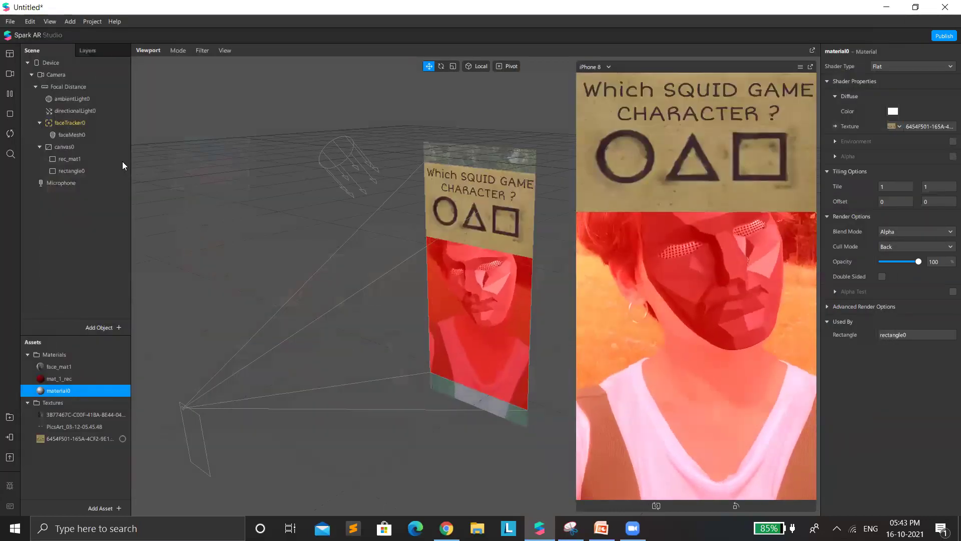
- Resize the Squid Game image rectangle to 189 by 135 and move it to position 93, 505 over the chest area
click(507, 222)
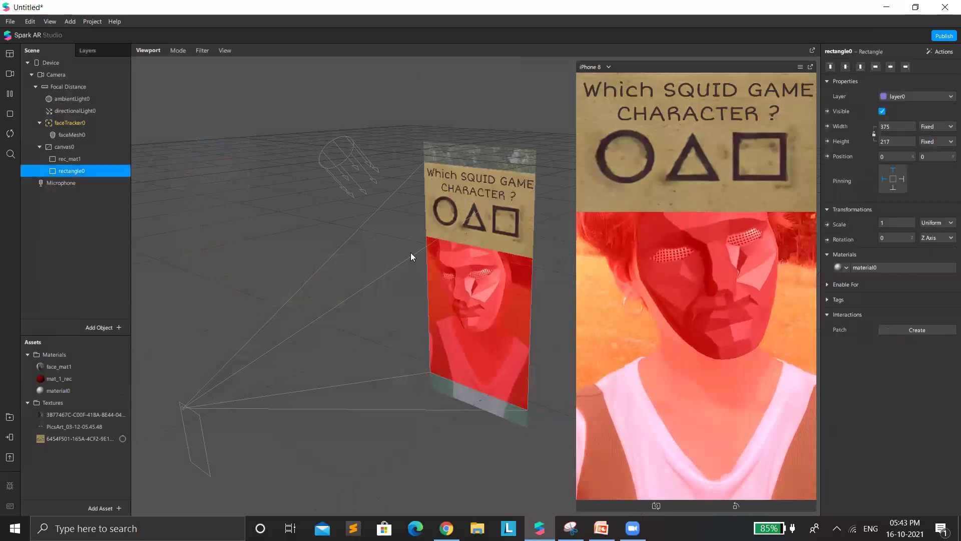
scroll(435, 260, down, 3)
drag(515, 266, 483, 332)
drag(516, 373, 474, 356)
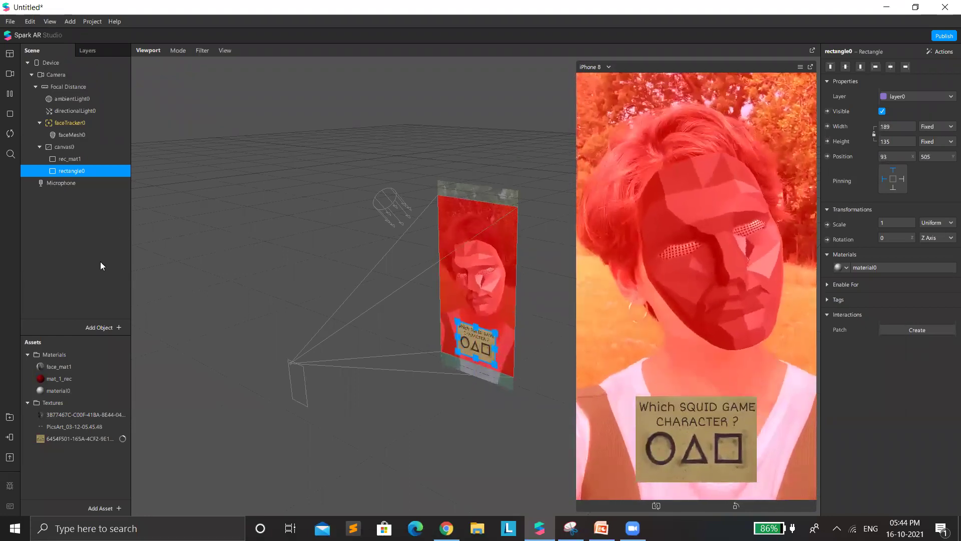
- Toggle the visibility of canvas0 off and back on to compare the effect with and without its rectangles
click(84, 147)
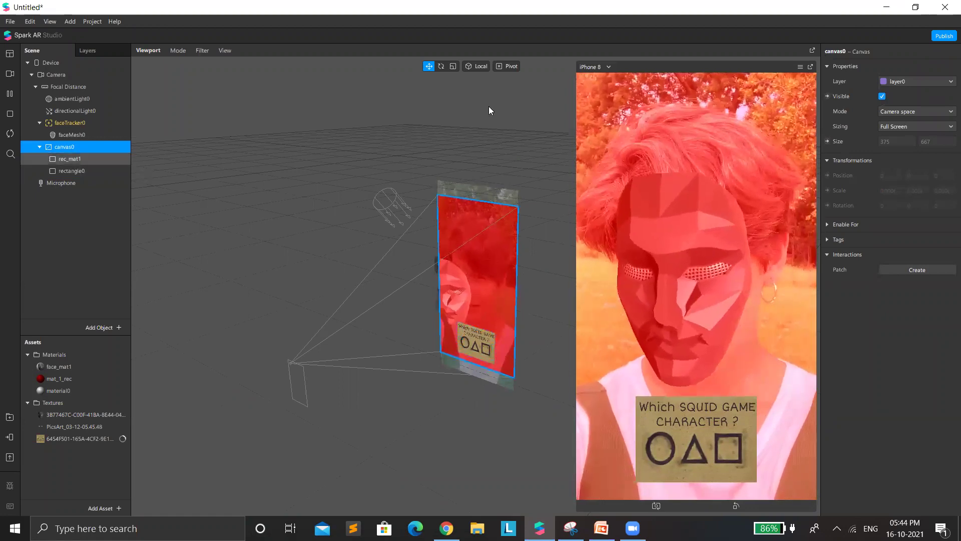
click(882, 97)
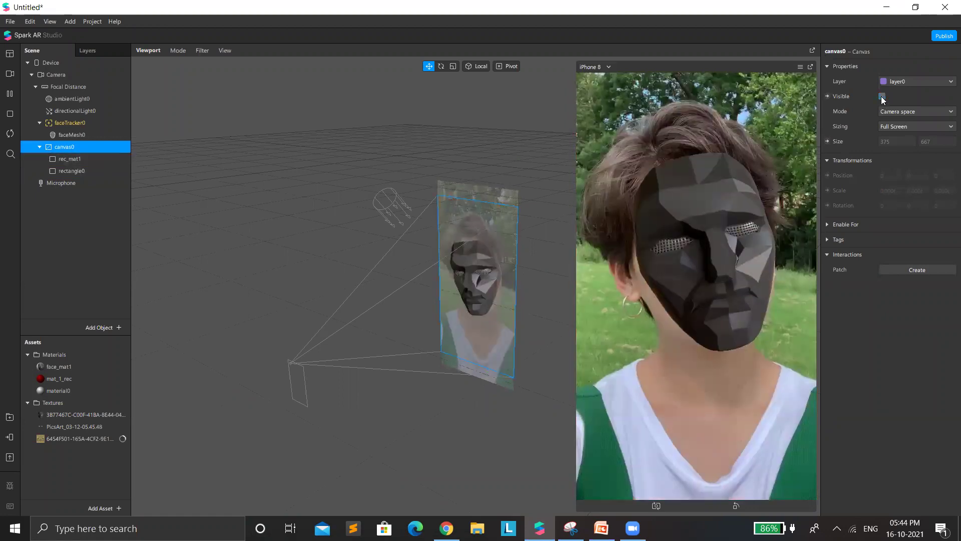
click(882, 97)
click(882, 97)
click(883, 97)
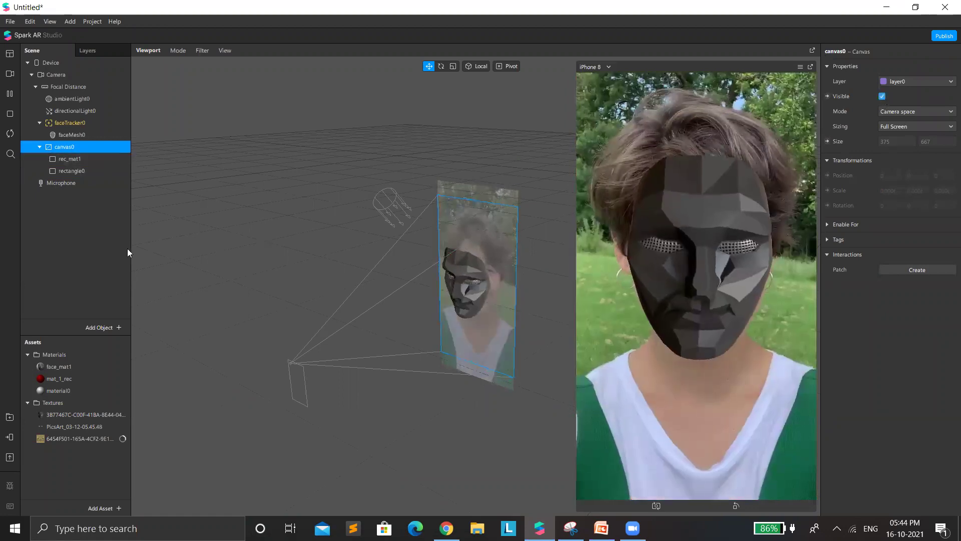
- Hide the Squid Game image rectangle, rectangle0
click(82, 170)
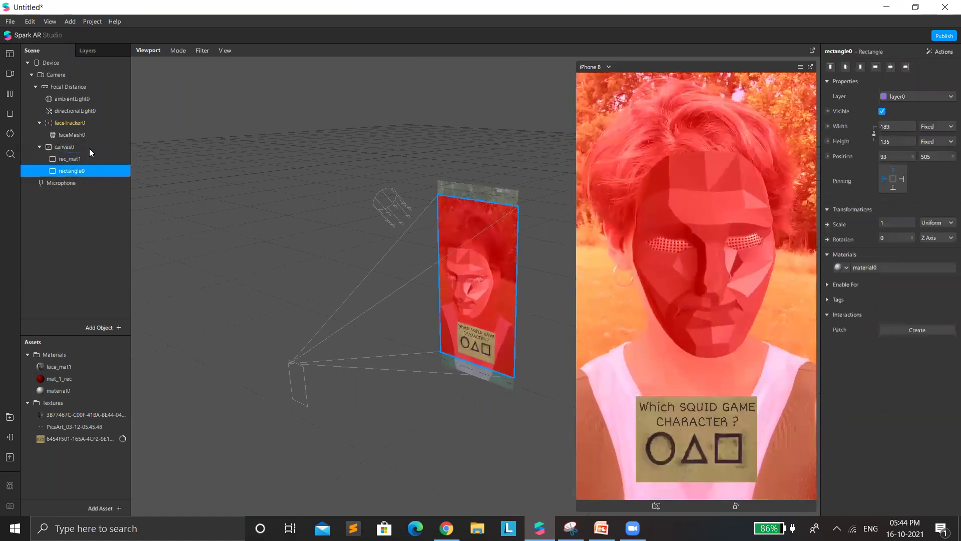
click(882, 111)
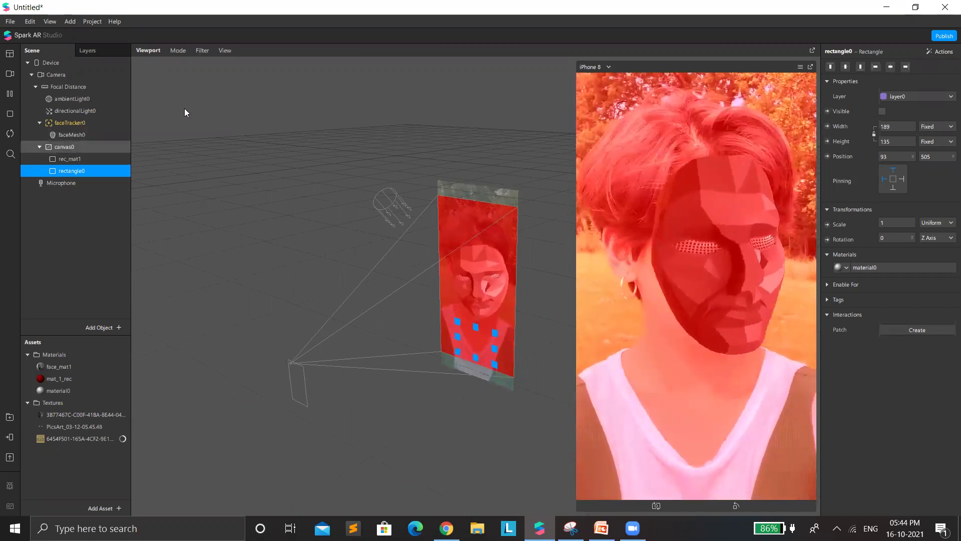
- Collapse canvas0 in the scene tree and turn off its visibility
click(50, 147)
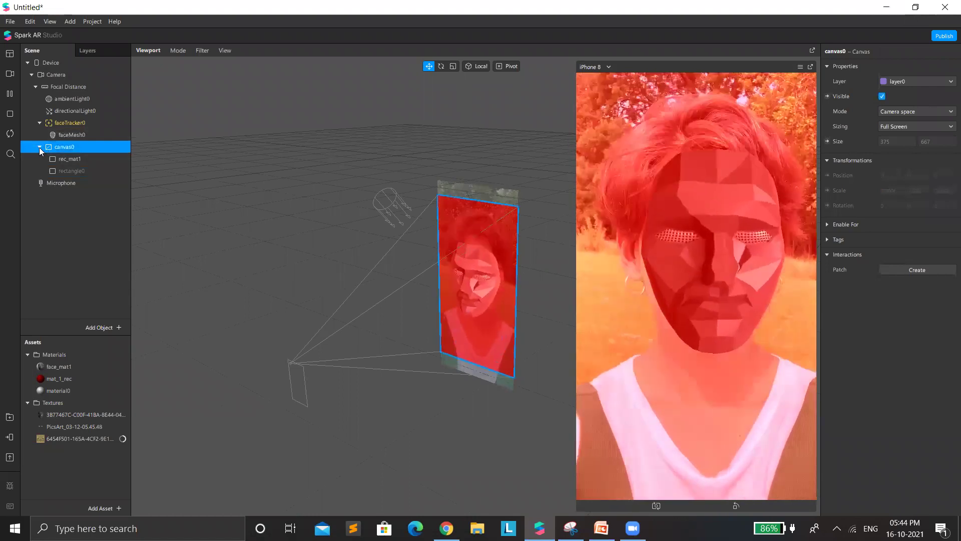
click(39, 146)
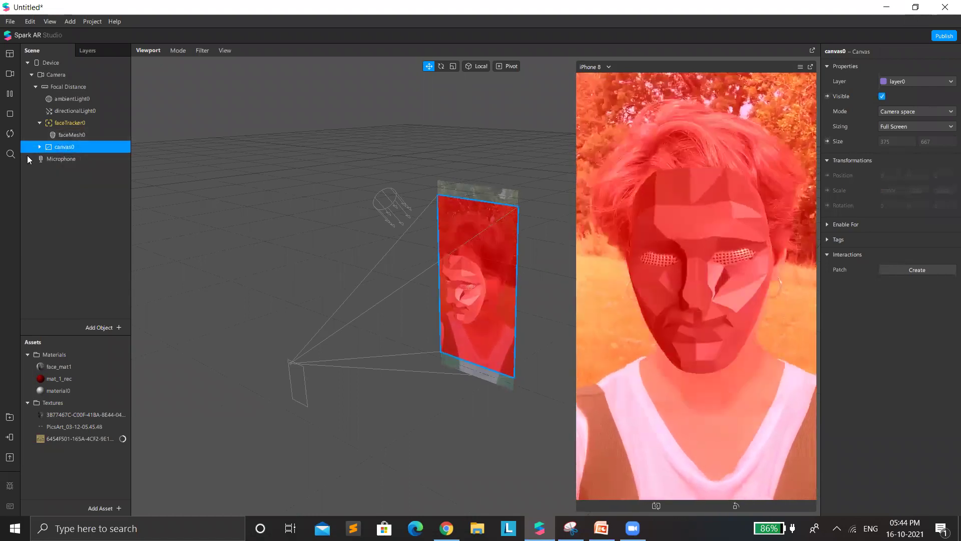
key(Right)
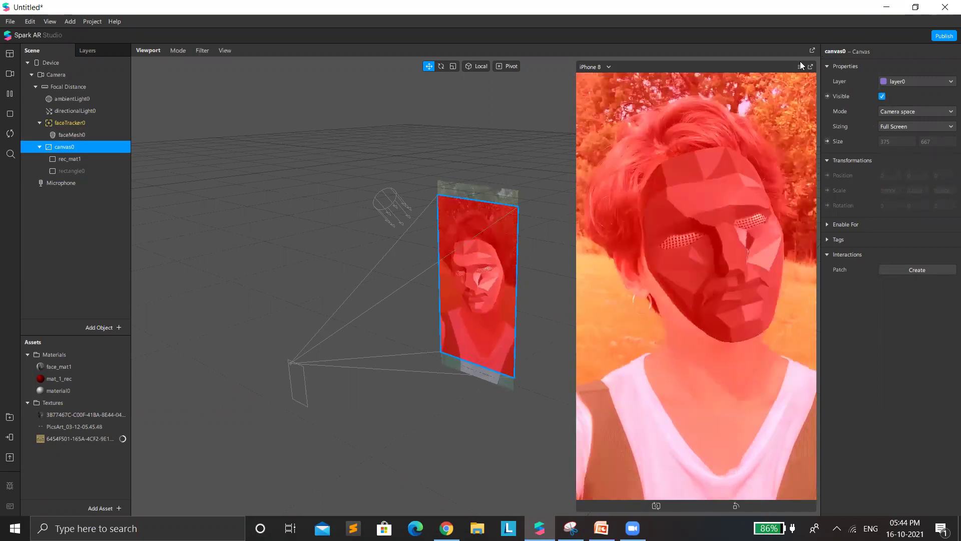
click(801, 68)
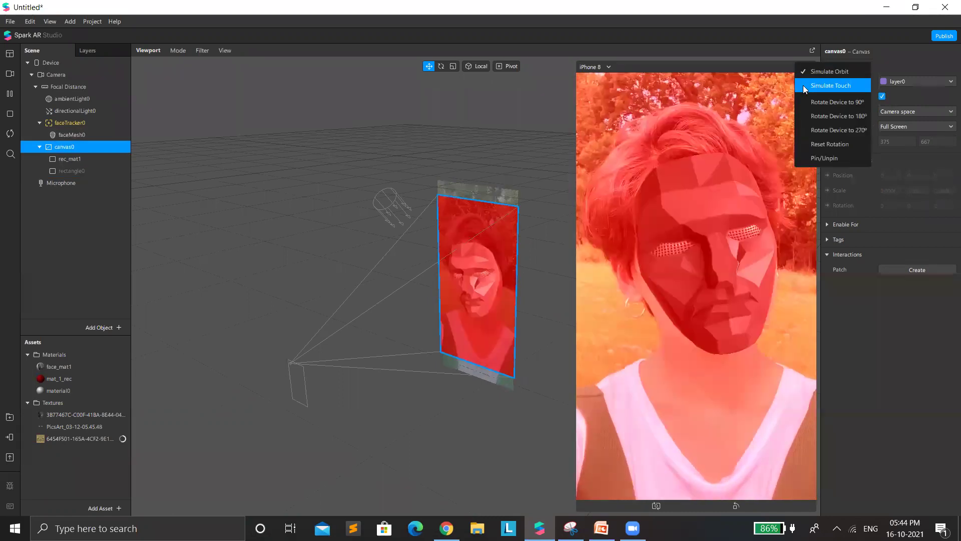
click(670, 295)
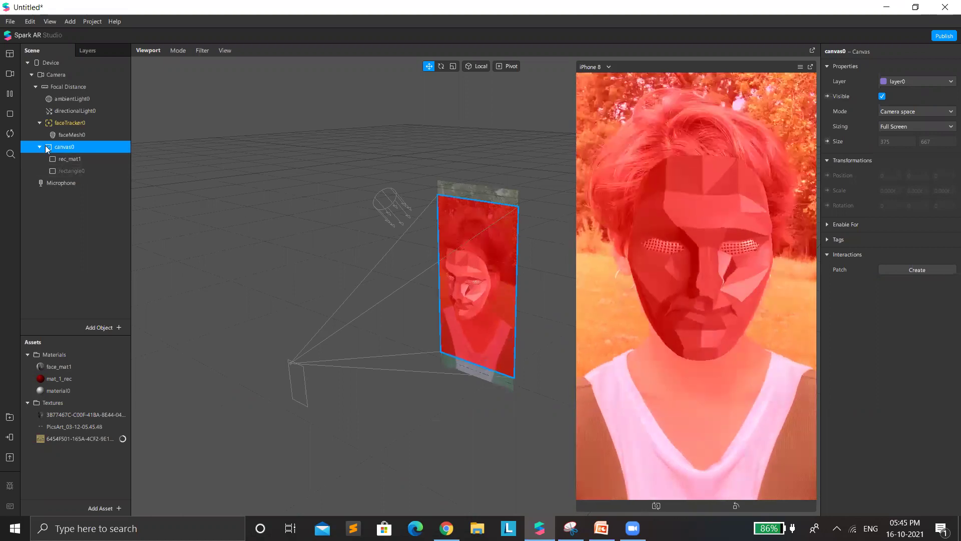
key(Left)
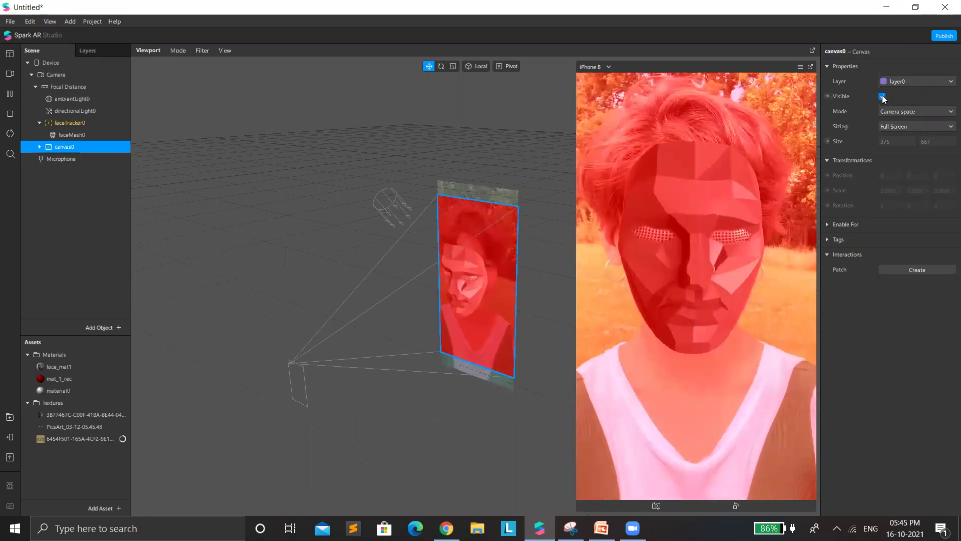
click(882, 97)
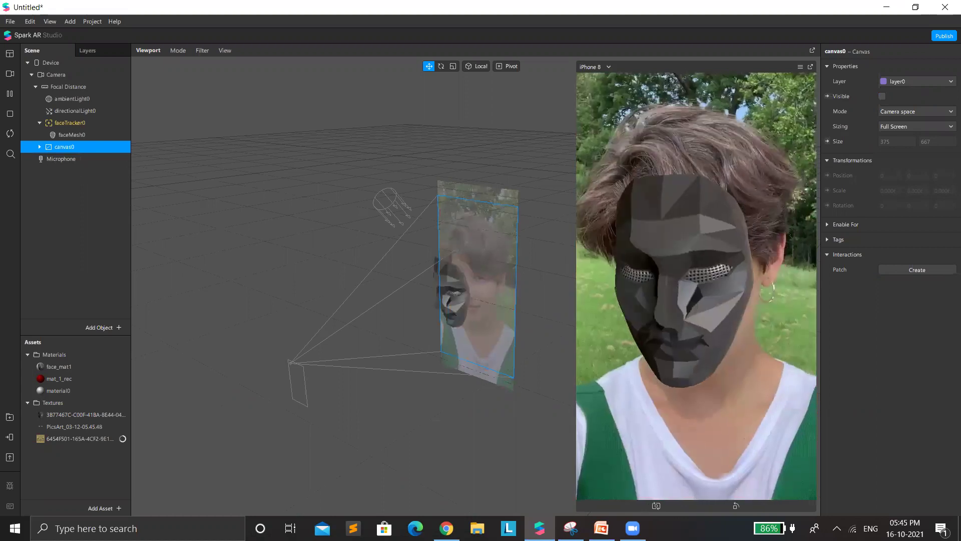
- Switch to Chrome and review the Types of Materials page of the Week 1 - AR Cohort PDF
key(alt+Tab)
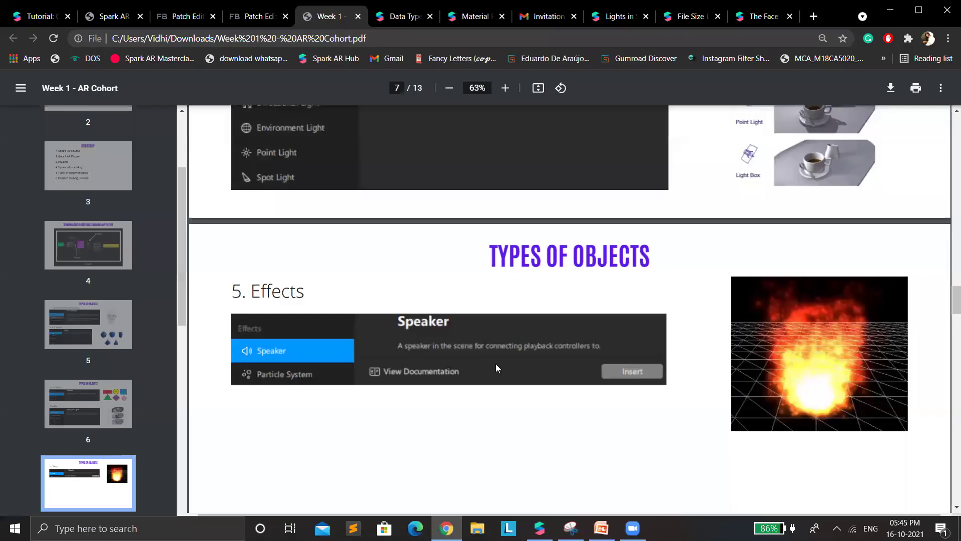
scroll(495, 373, down, 5)
scroll(493, 344, down, 5)
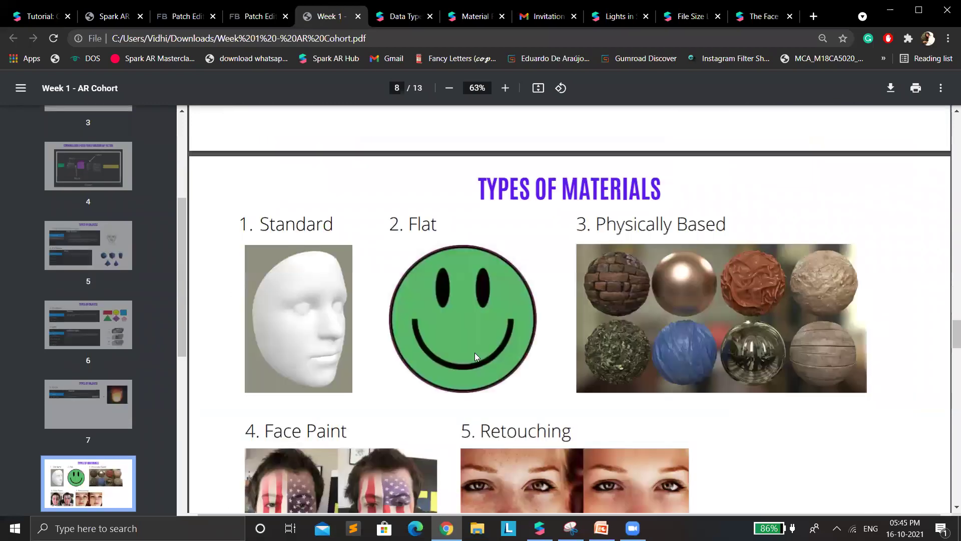
scroll(280, 150, down, 1)
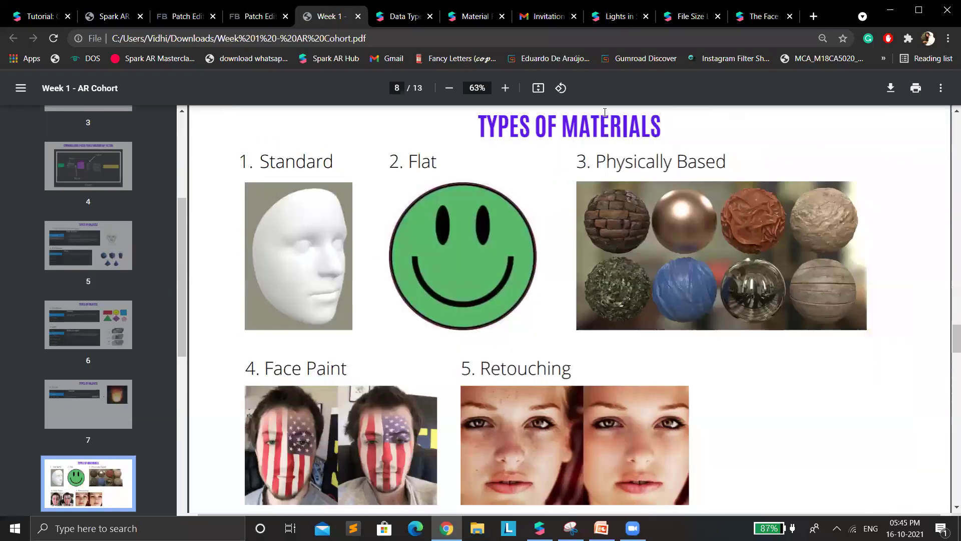
drag(520, 125, 638, 120)
drag(713, 208, 631, 220)
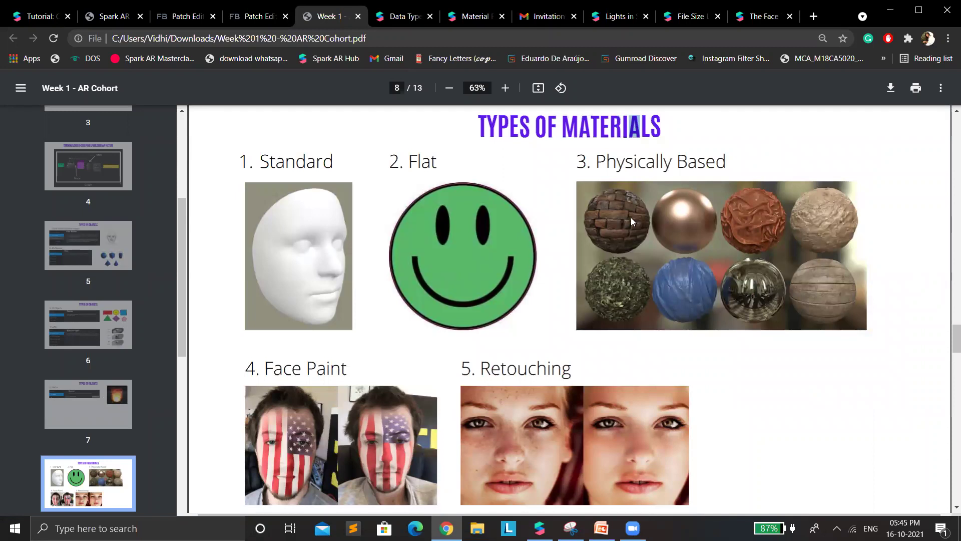
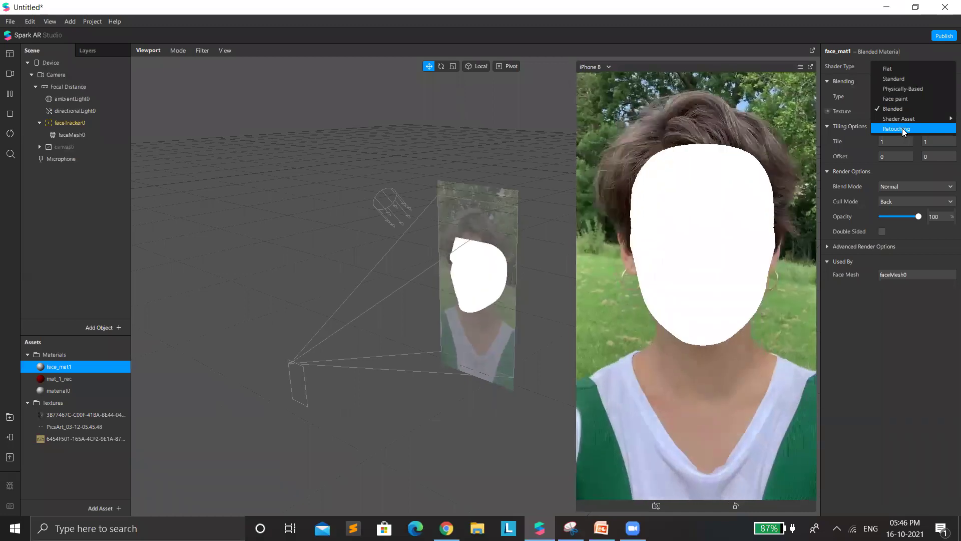
- Change face_mat1's shader type to Retouching and raise its skin smoothing to 100%
click(896, 129)
double_click(59, 367)
click(7, 132)
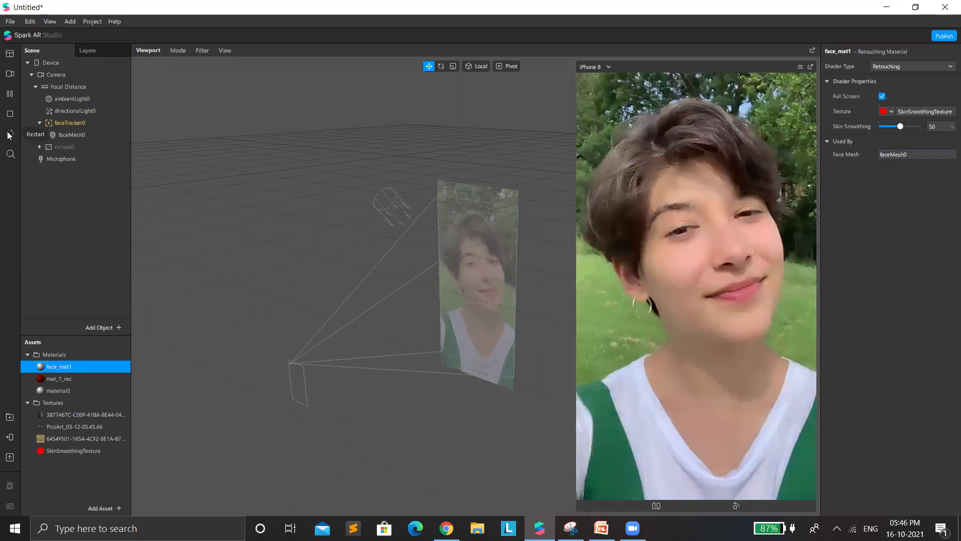
drag(861, 135, 945, 100)
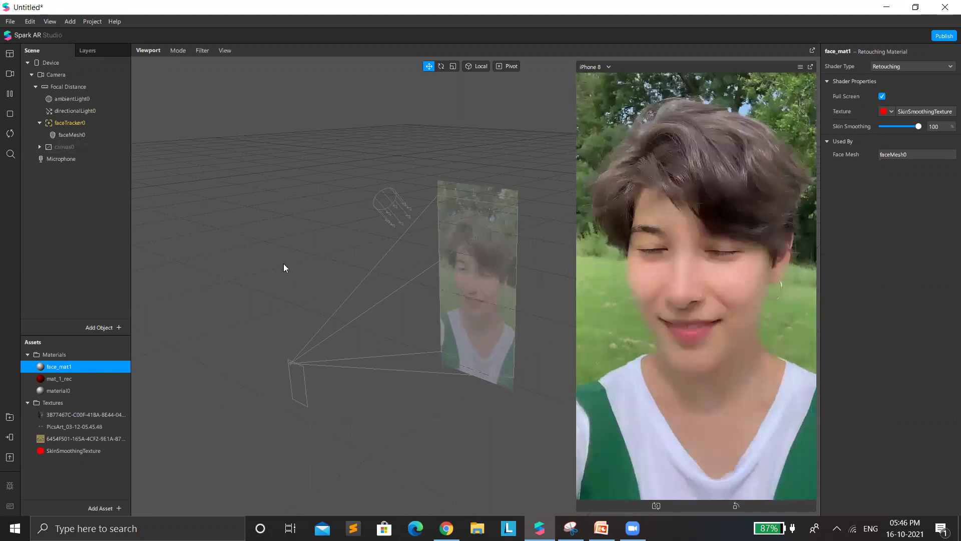
- Switch to Chrome and review the Types of Materials and Adding Logic & Interaction pages of the Week 1 - AR Cohort PDF
click(441, 521)
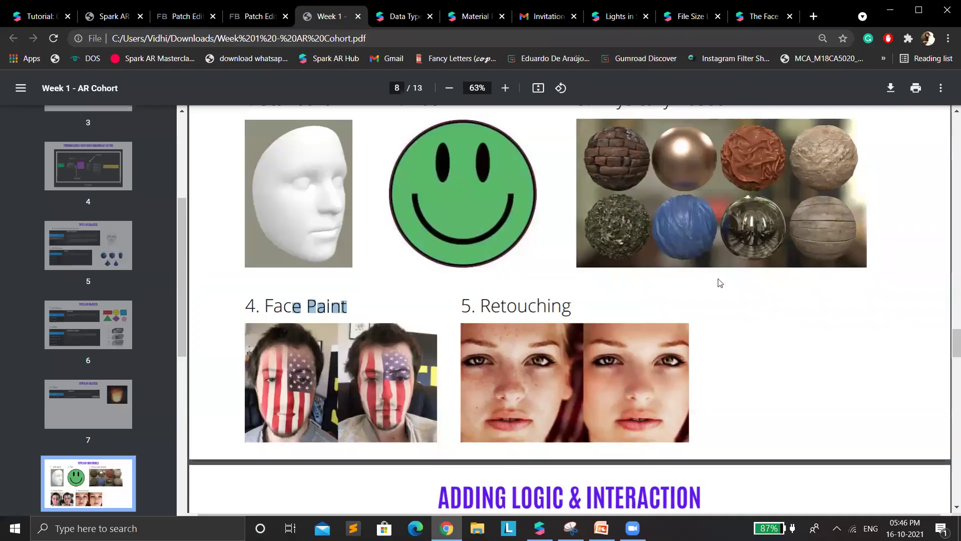
scroll(608, 309, down, 1)
scroll(500, 331, down, 1)
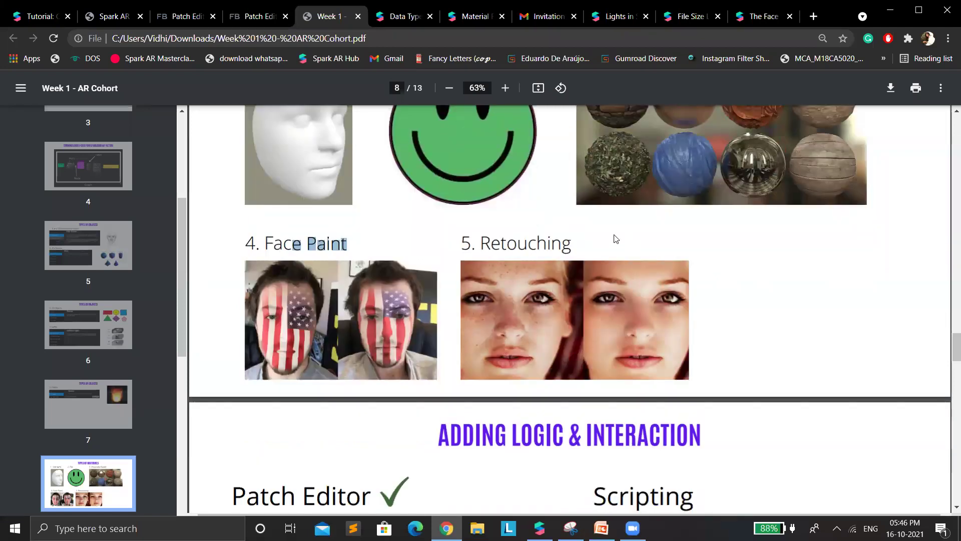
scroll(620, 261, down, 3)
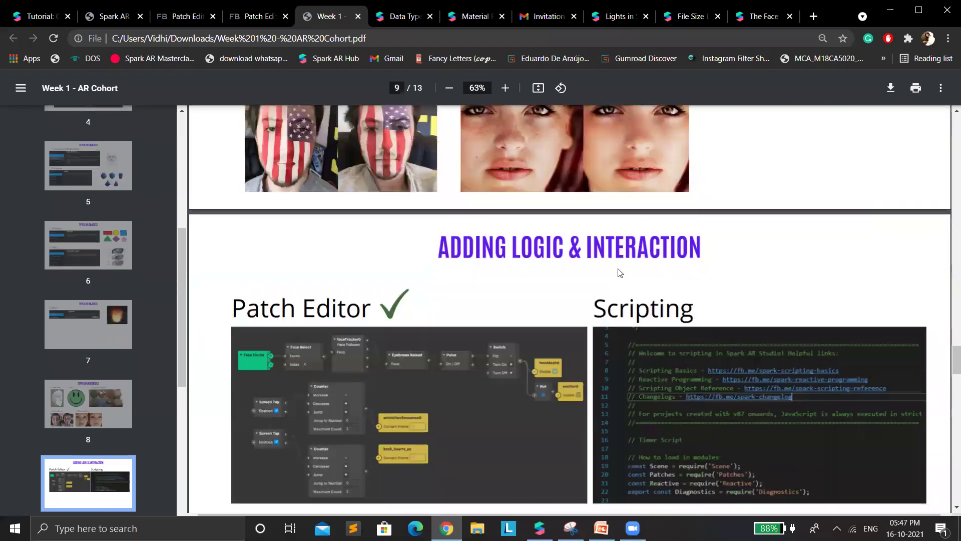
scroll(620, 273, up, 3)
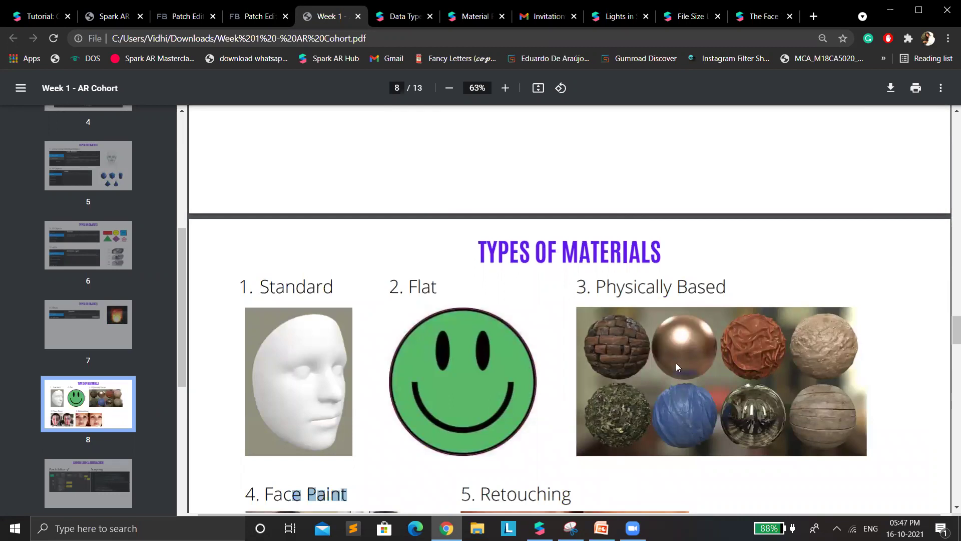
scroll(675, 351, down, 3)
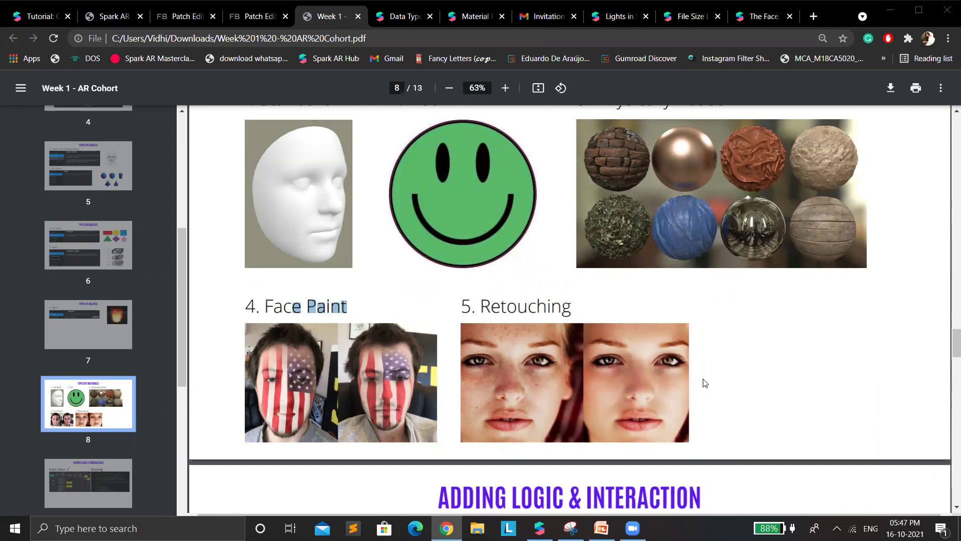
scroll(696, 455, down, 1)
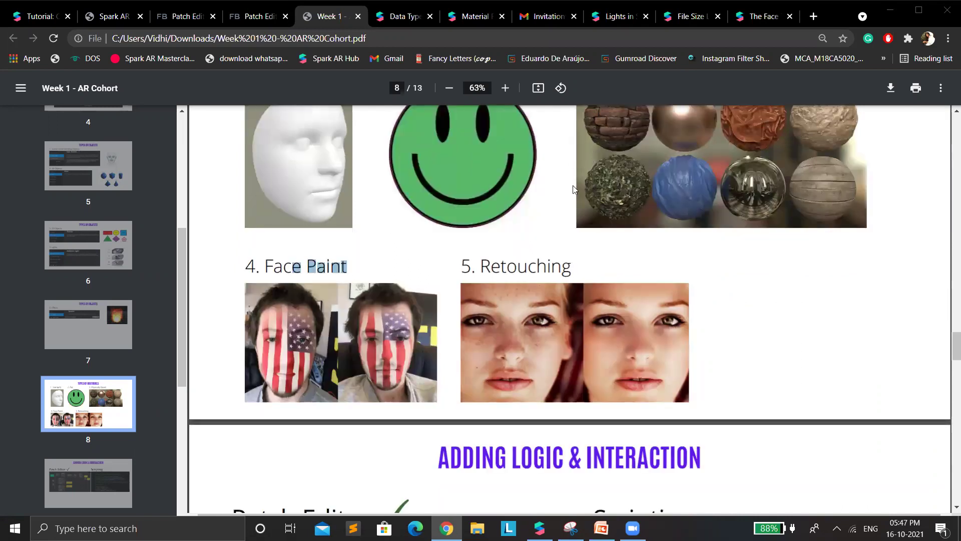
- Switch back to Spark AR Studio and add a plane as a child of faceTracker0
key(alt+Tab)
right_click(75, 123)
mouse_move(107, 129)
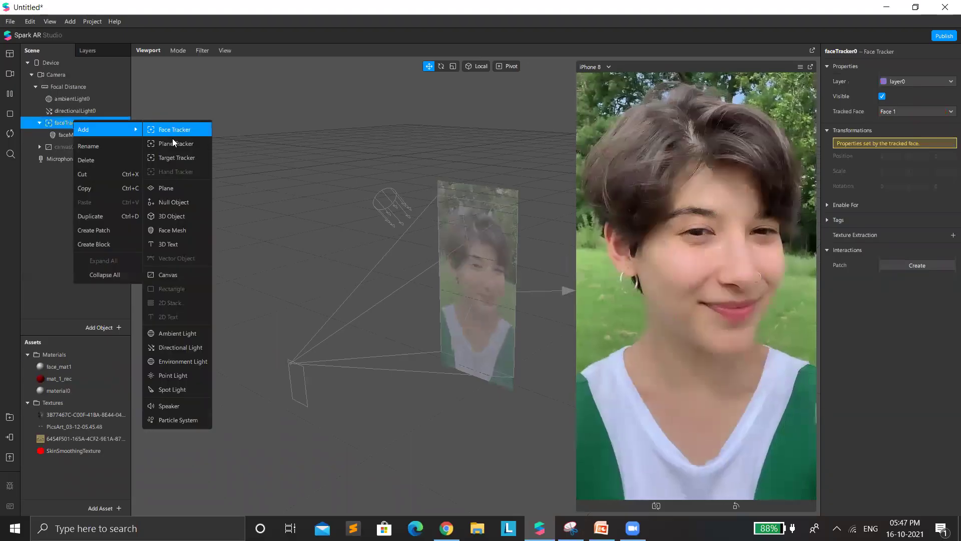
click(169, 189)
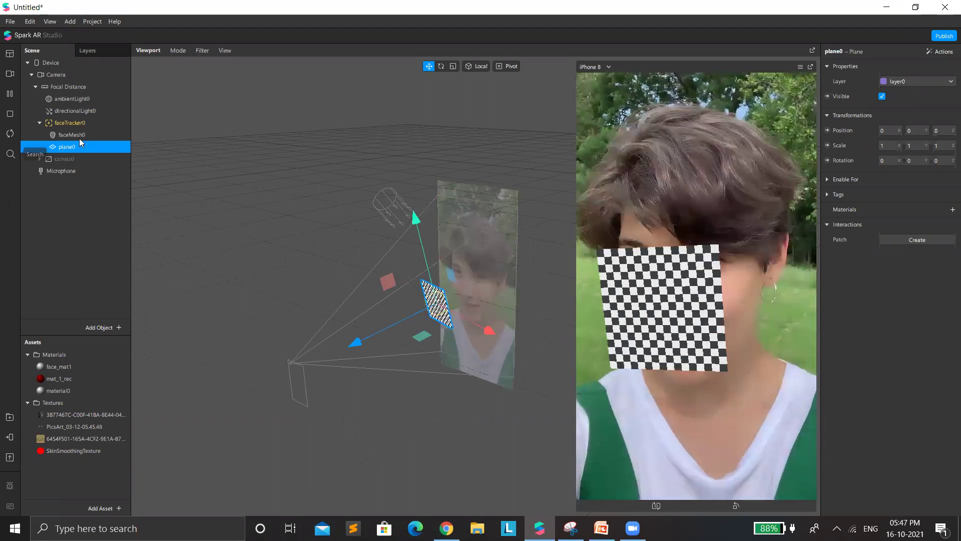
- Assign the existing material0 to plane0 under the face tracker
click(90, 125)
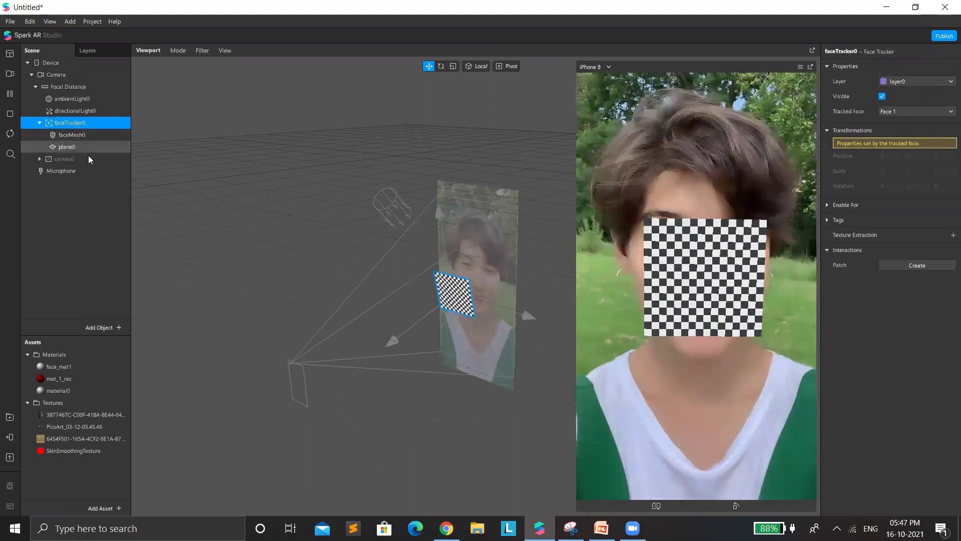
click(89, 146)
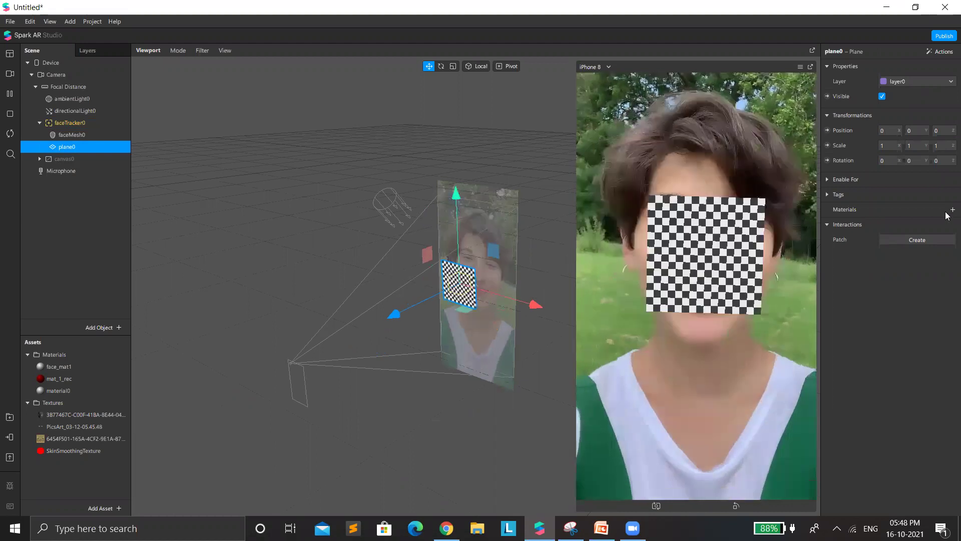
click(898, 239)
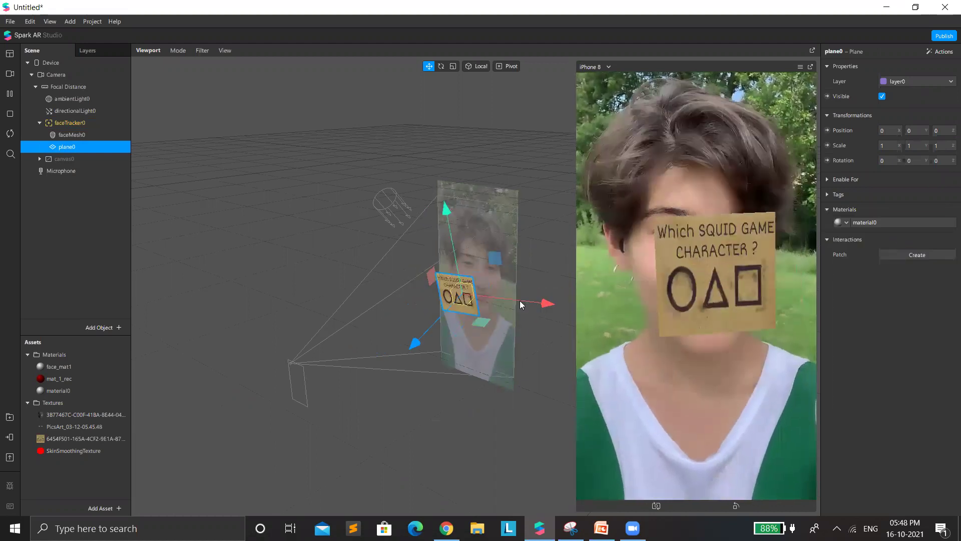
- Move plane0 up over the forehead to about 0.105 in Y and 0.008 in Z, and resume the preview video
scroll(448, 216, up, 5)
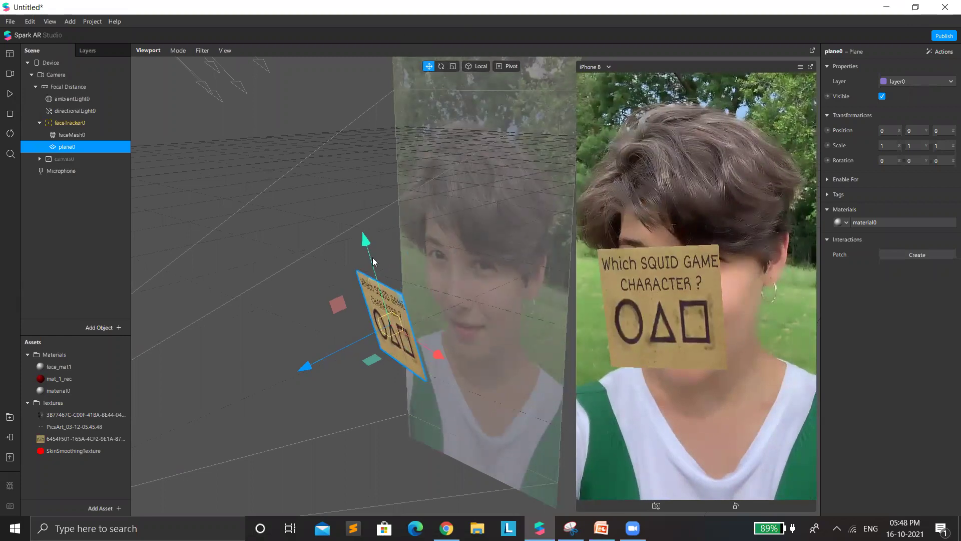
scroll(328, 297, up, 4)
scroll(321, 310, down, 2)
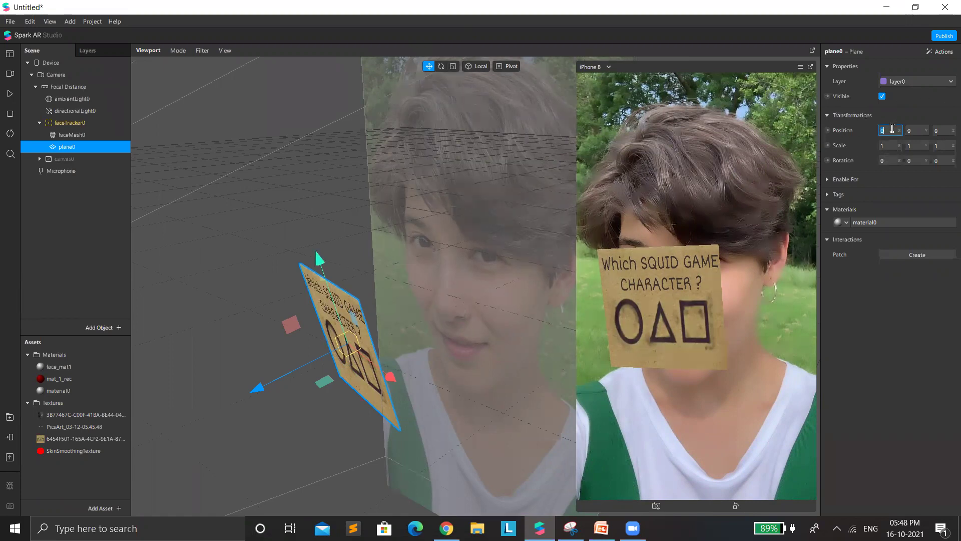
drag(319, 262, 312, 227)
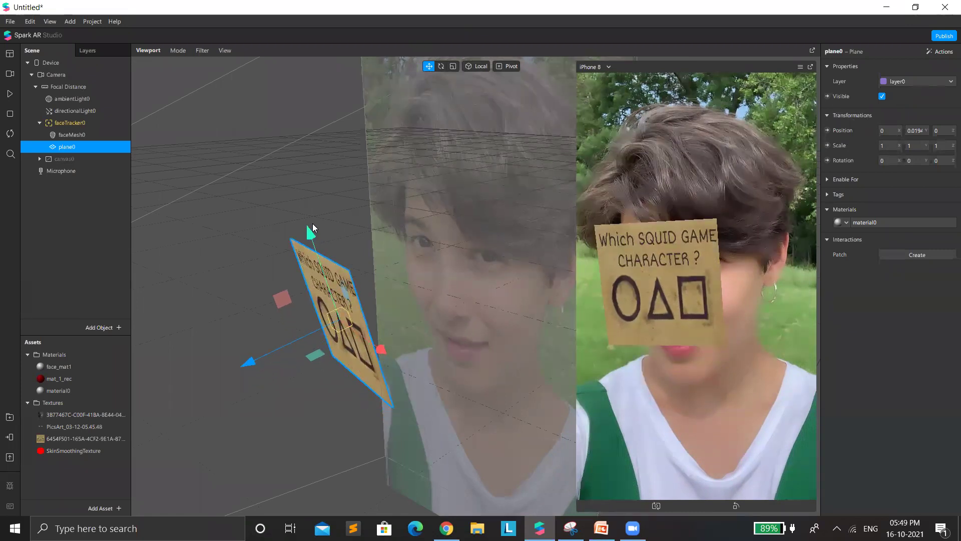
drag(307, 233, 304, 92)
drag(341, 215, 379, 218)
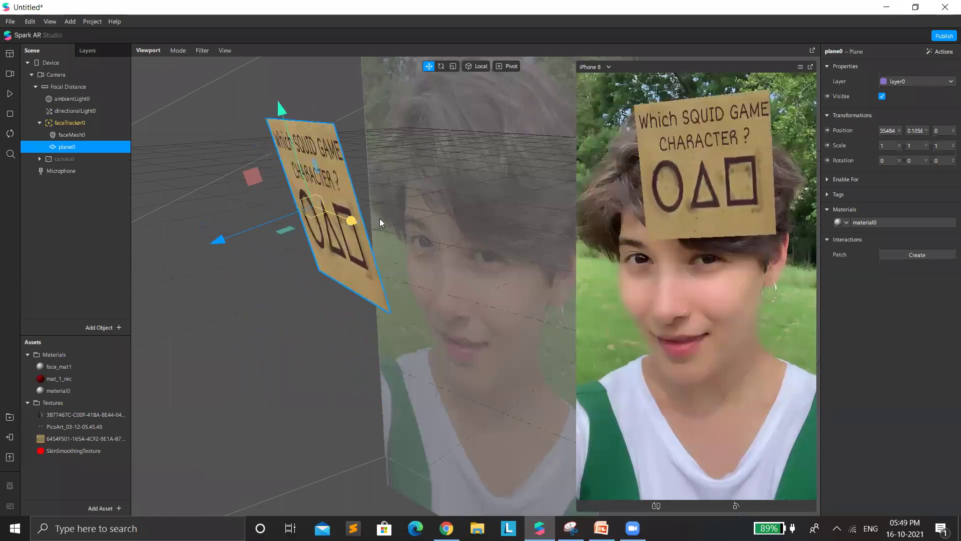
drag(227, 250, 132, 294)
mouse_move(198, 261)
mouse_down()
mouse_move(286, 219)
mouse_move(226, 249)
mouse_move(311, 230)
mouse_move(216, 252)
mouse_up()
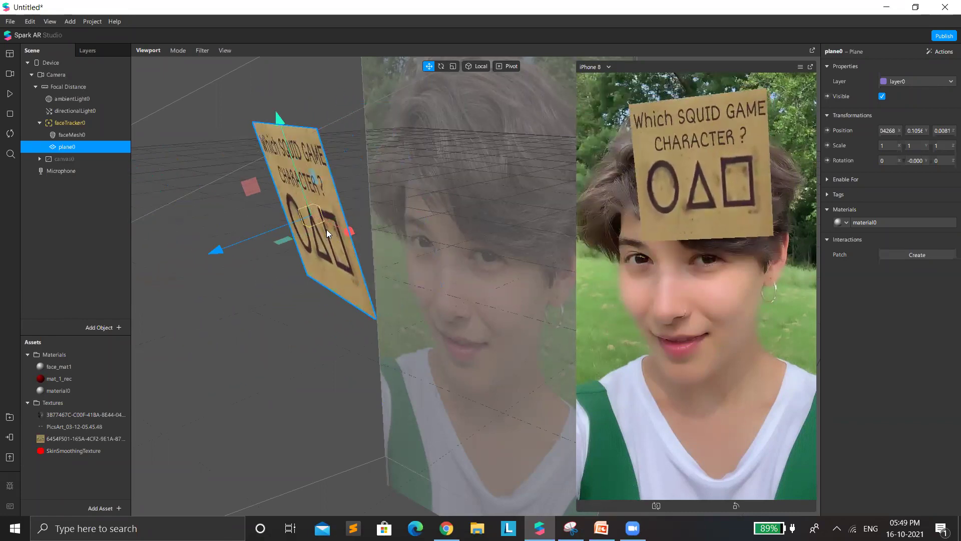
drag(349, 230, 330, 228)
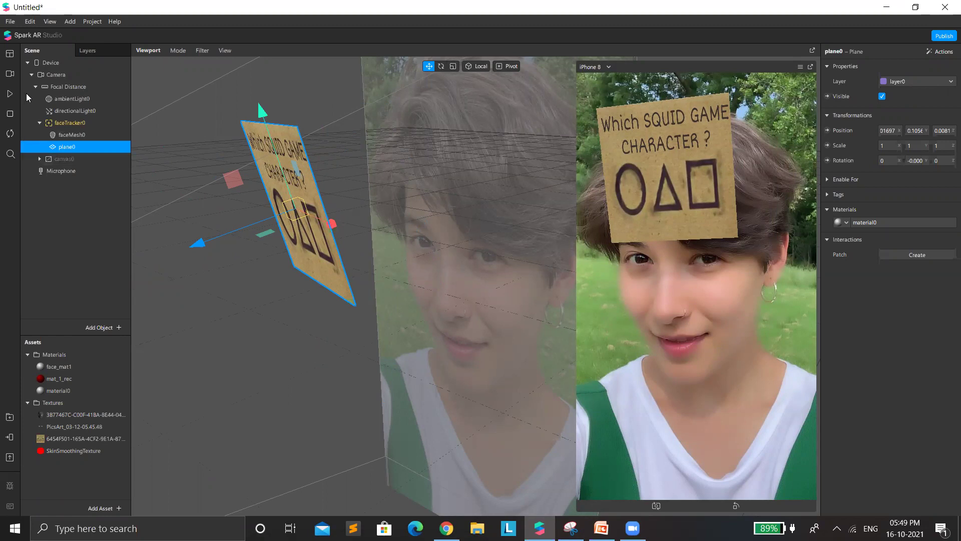
click(10, 95)
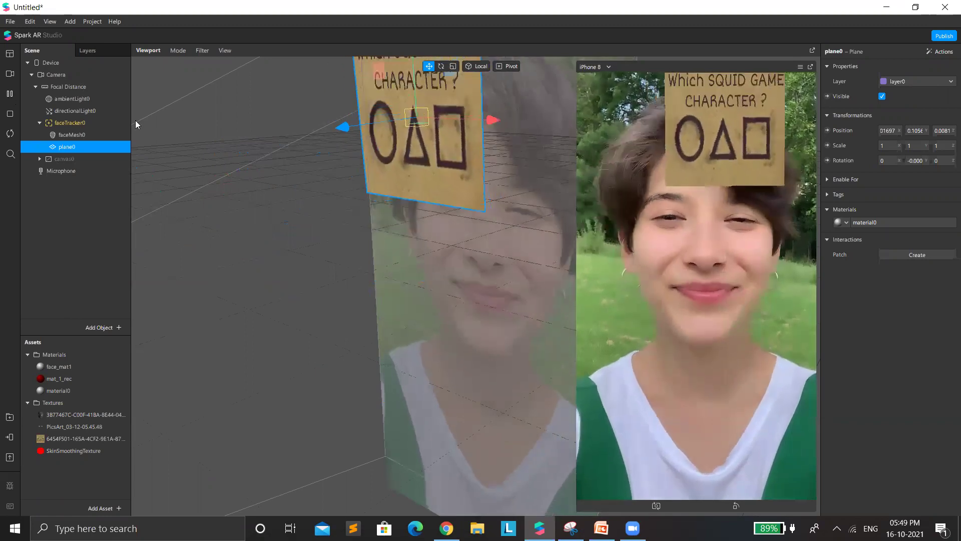
- Scale plane0 down uniformly to 0.54 on all three axes
click(454, 67)
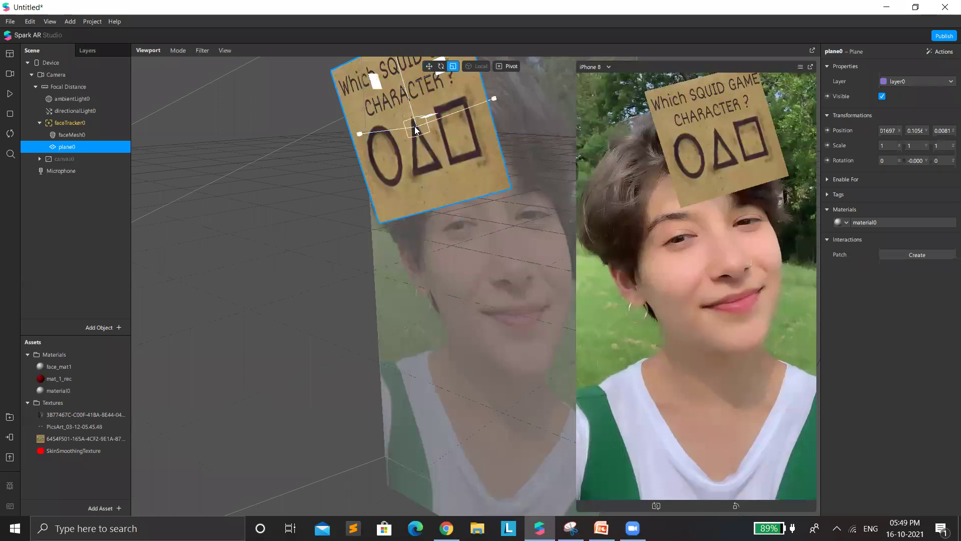
drag(415, 129, 562, 4)
drag(703, 1, 494, 277)
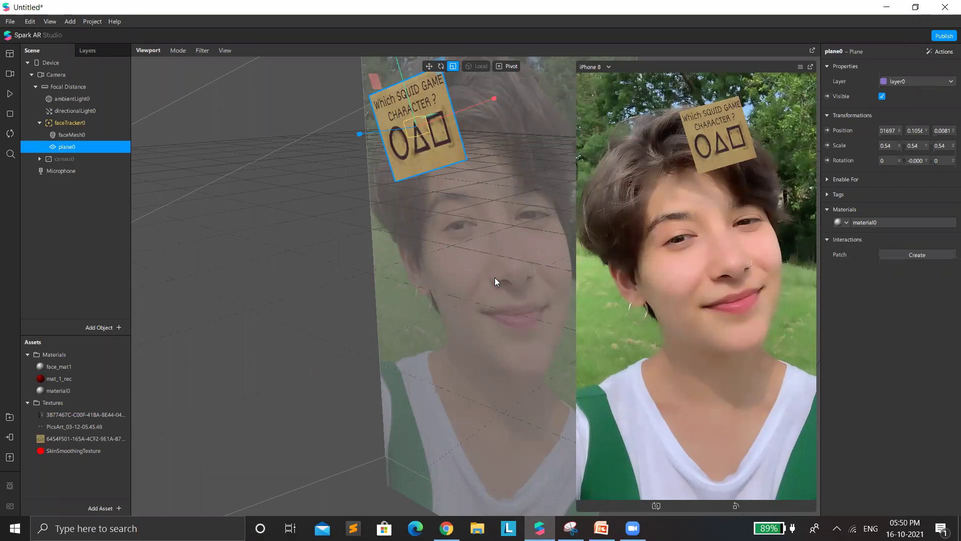
- Rotate plane0 about its Z axis to about -22.67 degrees
click(441, 66)
scroll(453, 141, up, 2)
scroll(443, 149, down, 3)
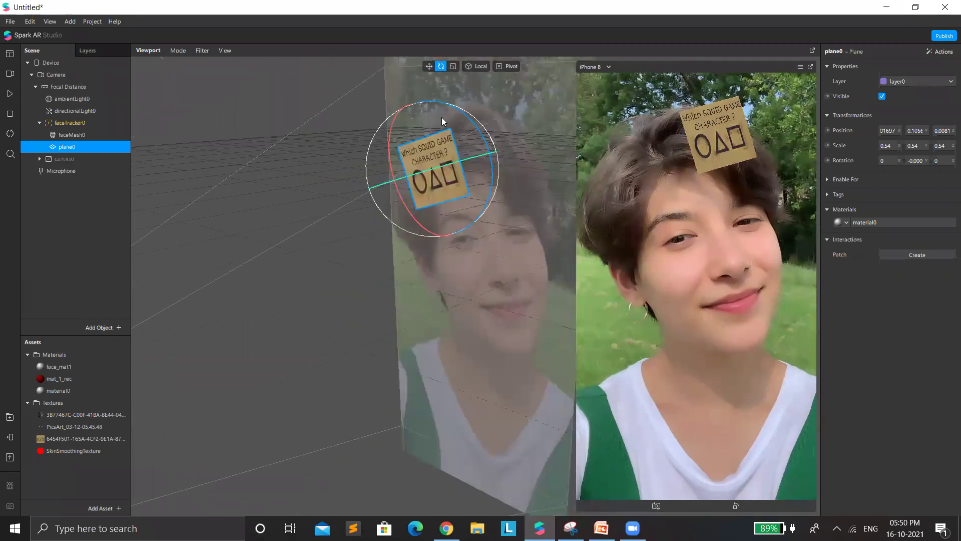
drag(457, 108, 453, 64)
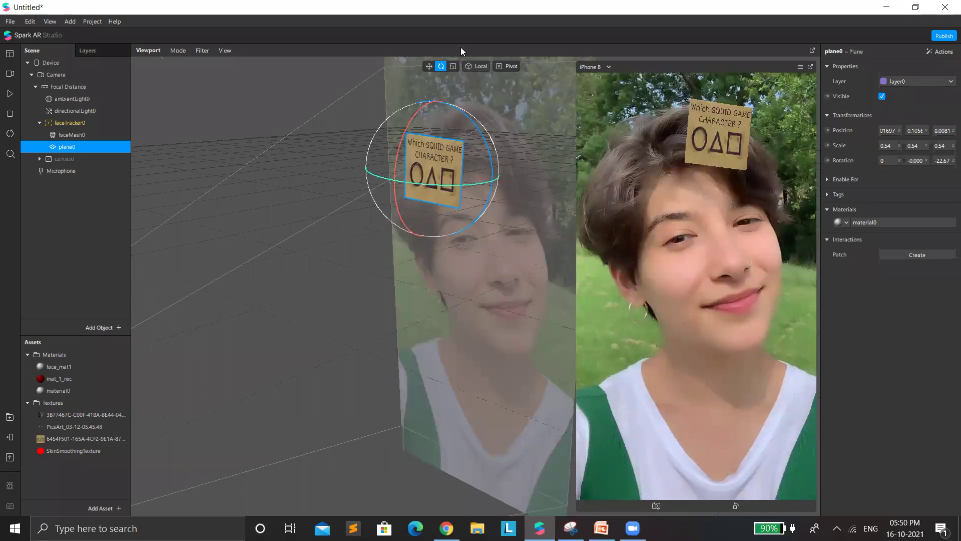
- Move plane0 slightly down to about 0.09 in Y using global orientation, and return the manipulator to local orientation
click(429, 66)
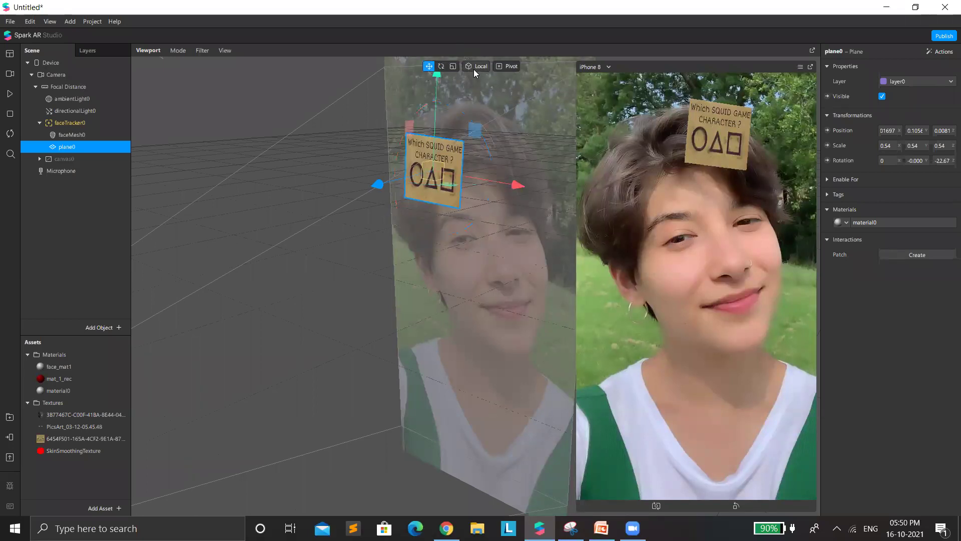
click(474, 67)
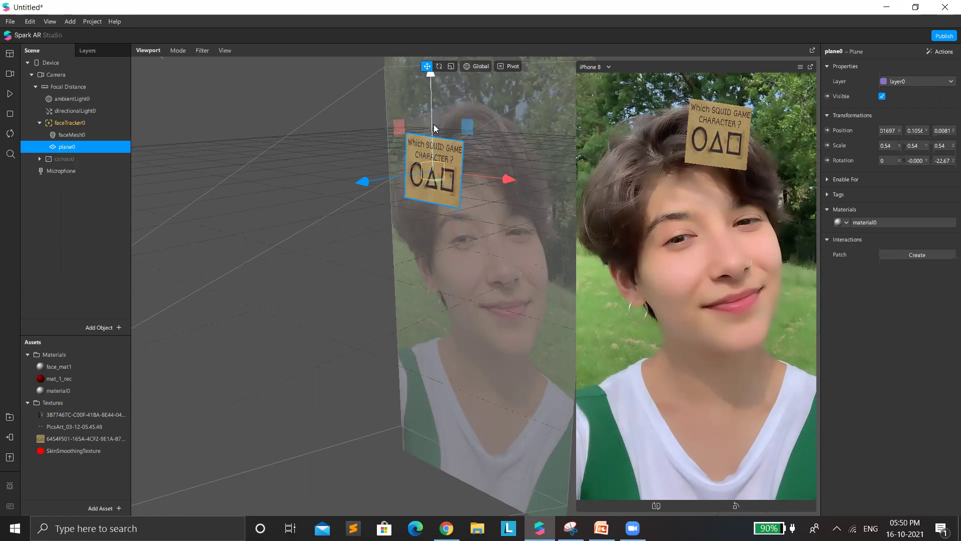
mouse_move(438, 174)
mouse_down()
mouse_move(445, 196)
mouse_move(440, 187)
mouse_up()
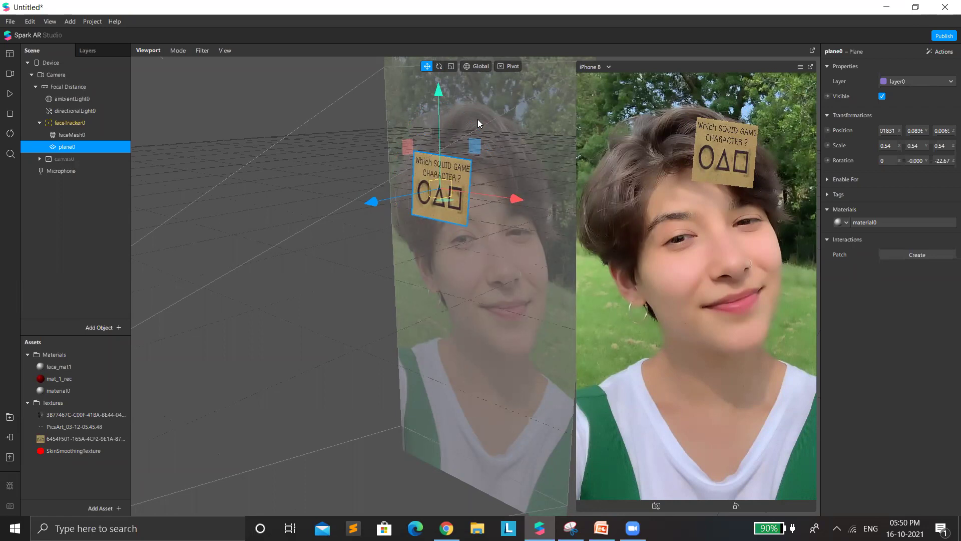
click(465, 70)
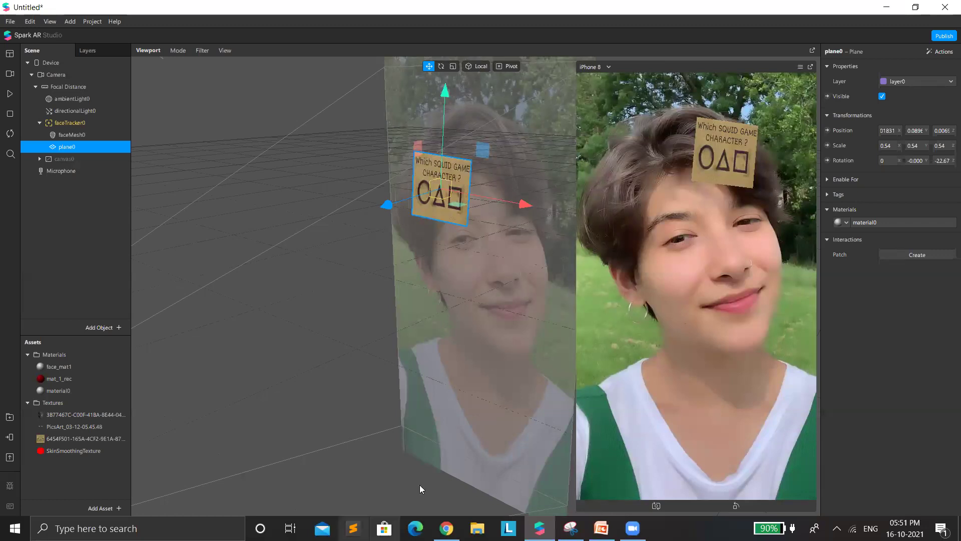
- Switch to Chrome and review the PDF pages on logic and interaction, material types and object types
key(alt+Tab)
scroll(432, 357, down, 12)
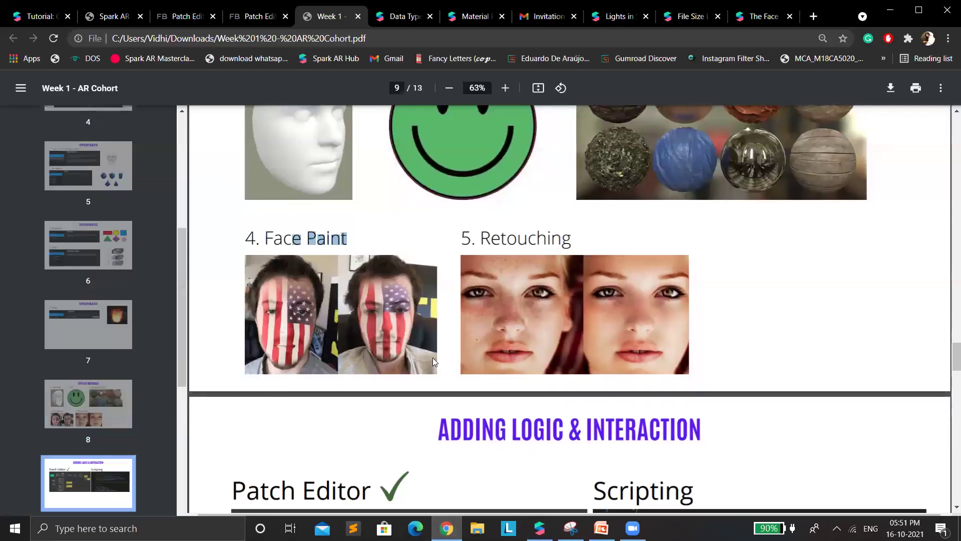
scroll(445, 368, up, 10)
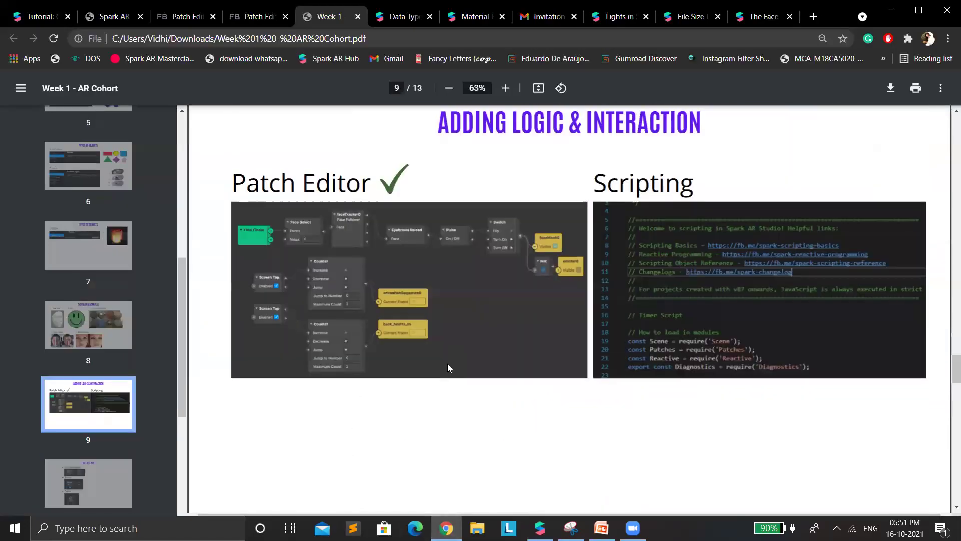
scroll(450, 368, up, 15)
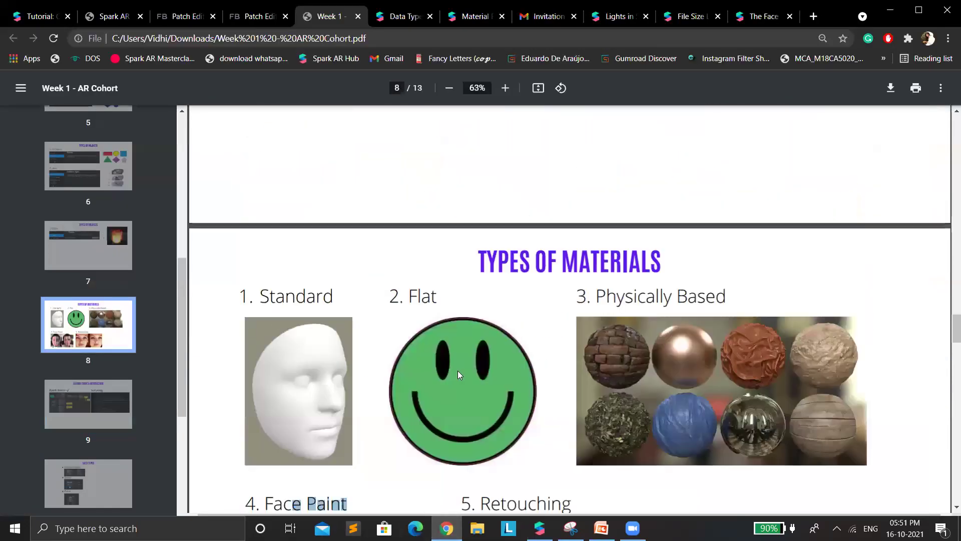
scroll(601, 481, up, 5)
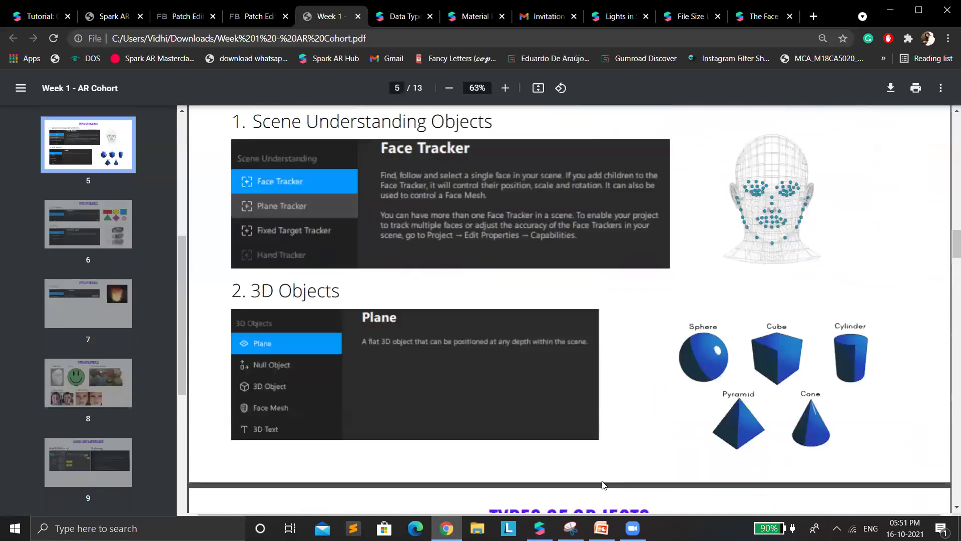
- Switch back to Spark AR Studio, turn off plane0's visibility and select faceMesh0
key(alt+Tab)
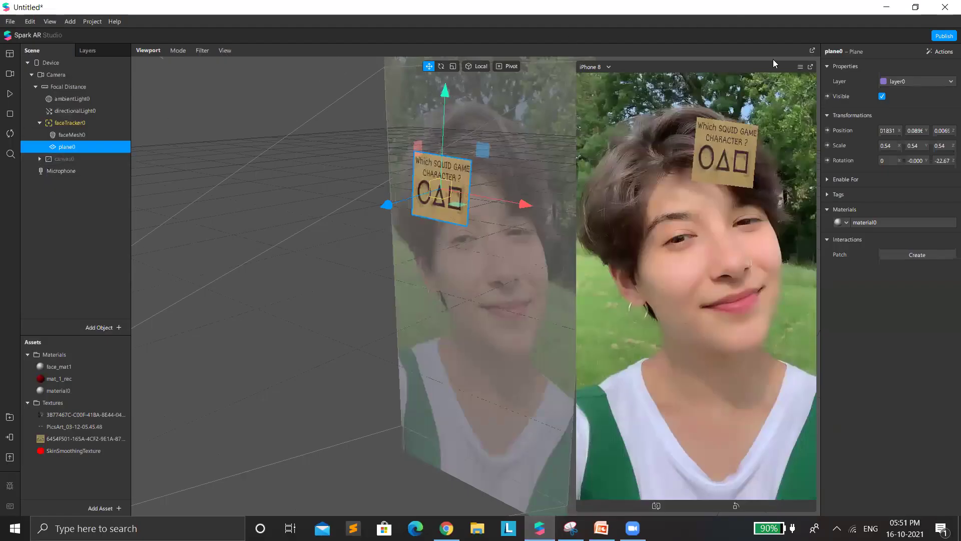
click(882, 96)
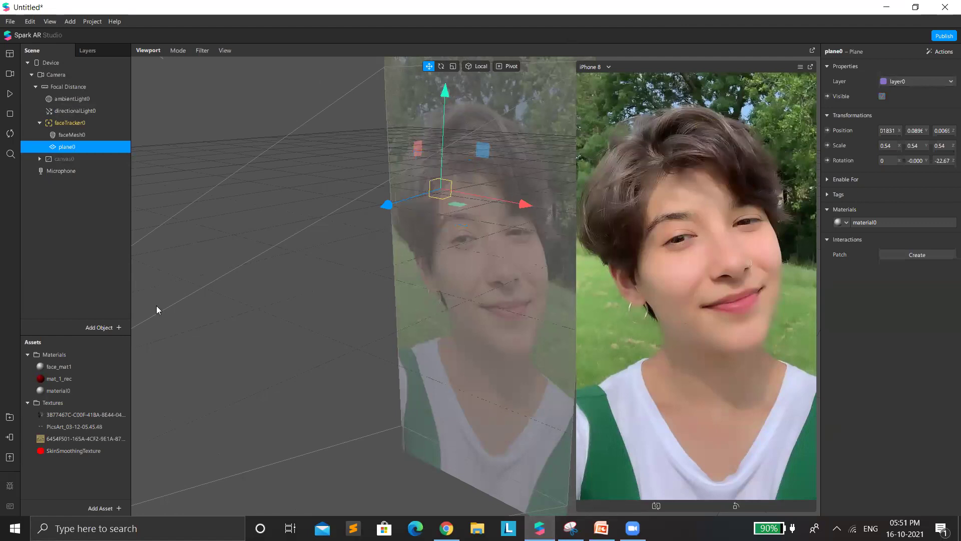
click(86, 181)
click(75, 135)
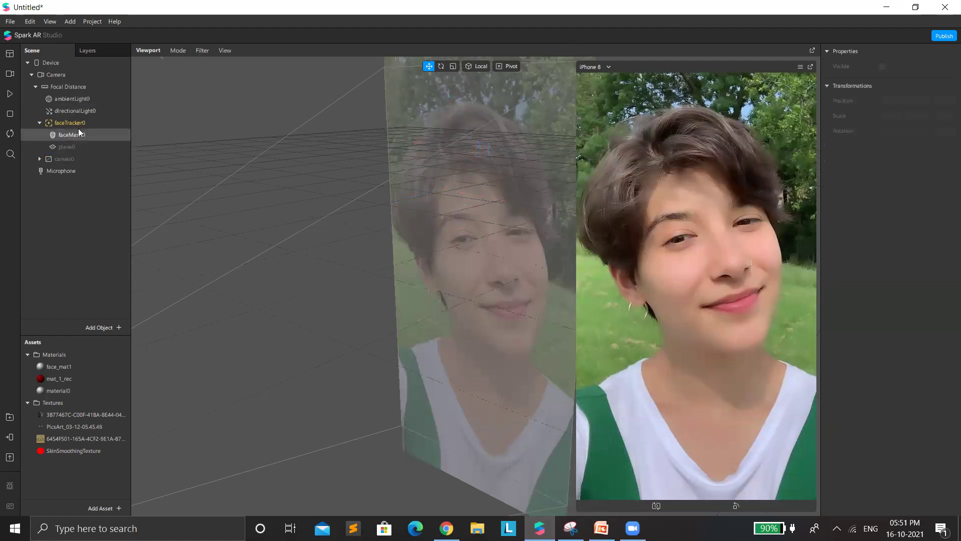
- Set face_mat1's shader type to Flat and assign the 3B77467C mask image as its diffuse texture
click(866, 267)
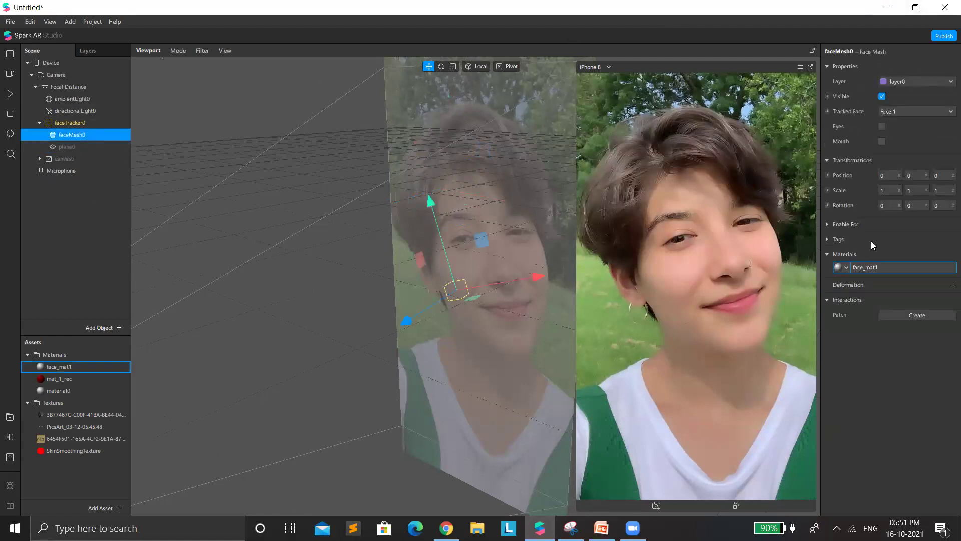
click(894, 69)
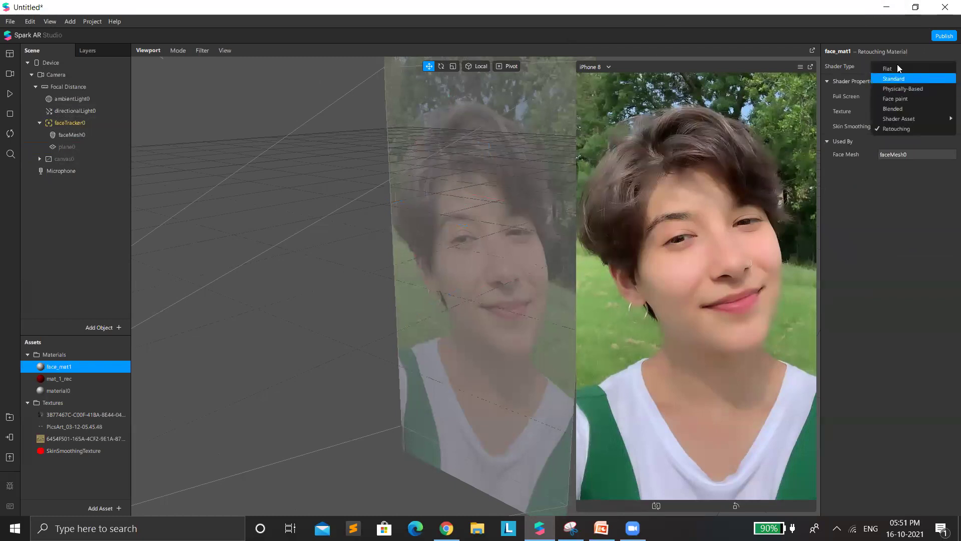
click(891, 68)
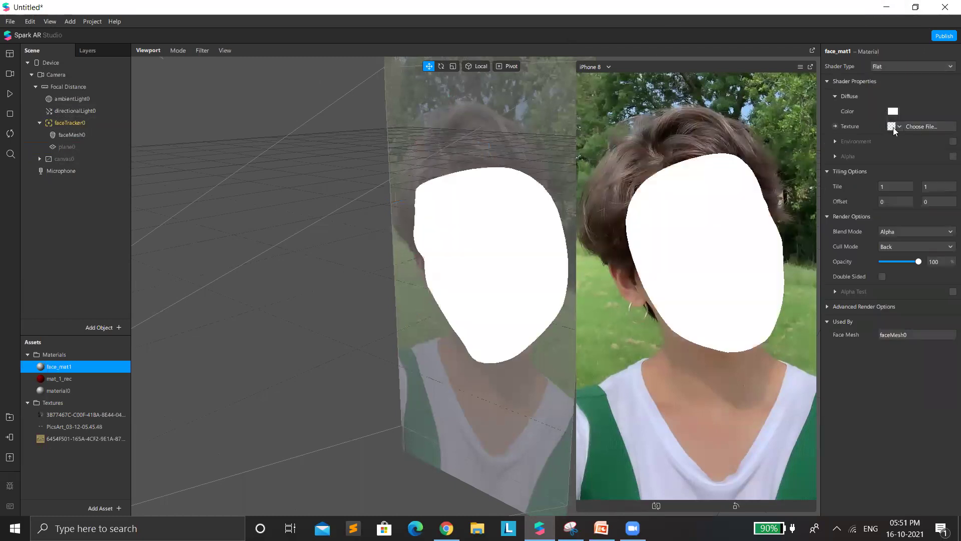
click(898, 126)
click(885, 141)
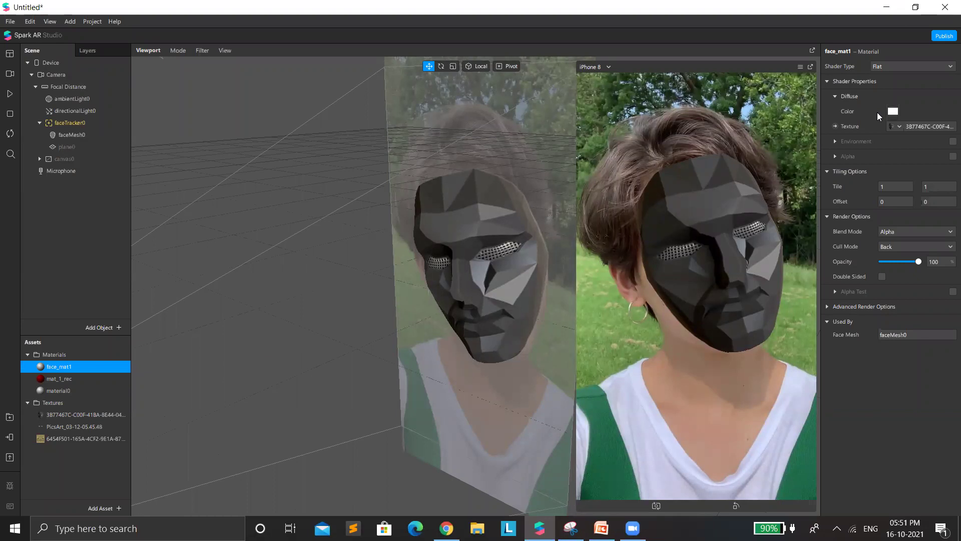
- Show the Patch Editor and adjust its height to share the workspace with the viewport
scroll(385, 424, down, 5)
scroll(267, 267, up, 4)
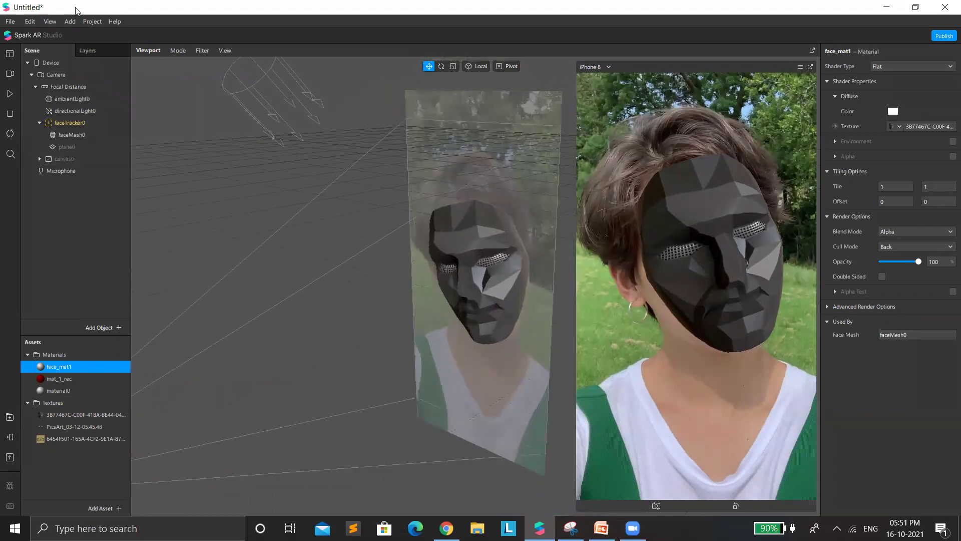
drag(401, 331, 160, 392)
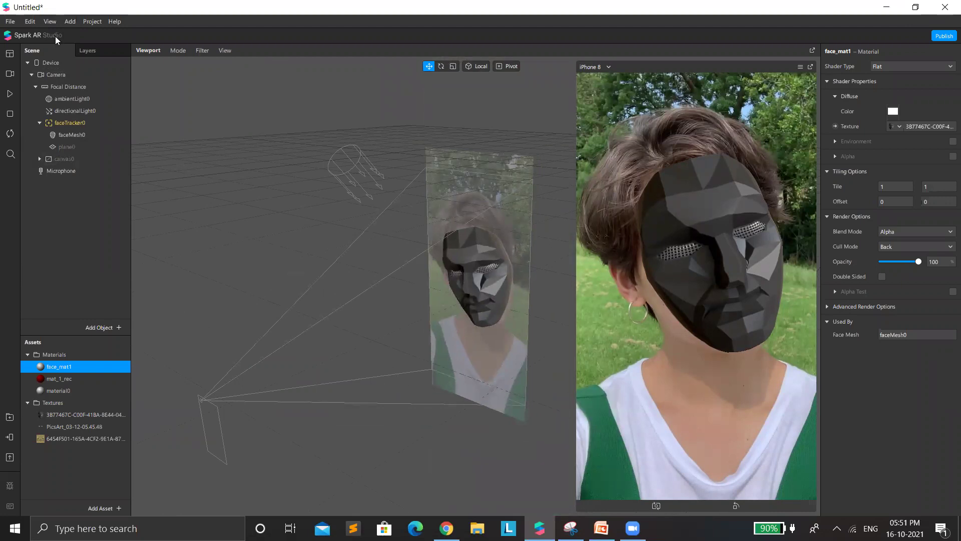
click(55, 22)
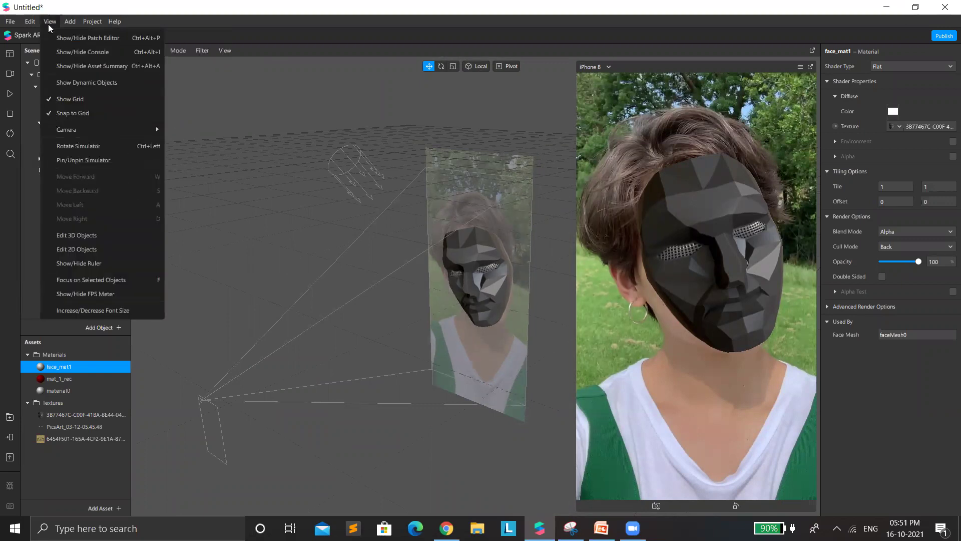
click(75, 38)
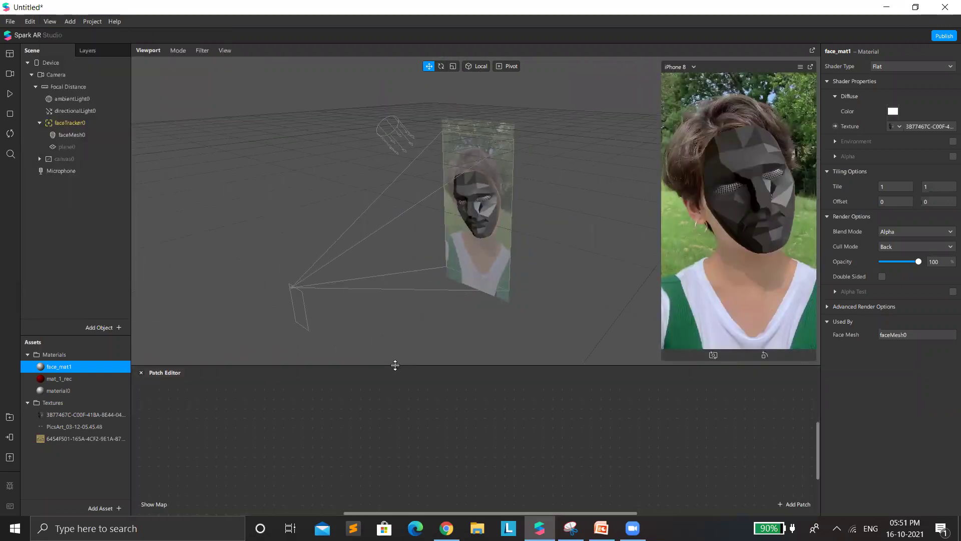
drag(395, 365, 429, 100)
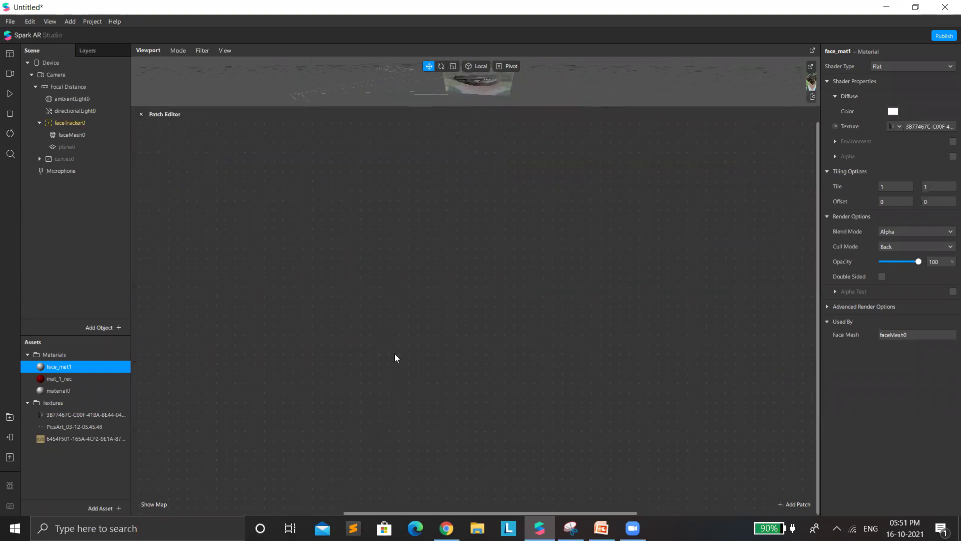
drag(395, 355, 393, 358)
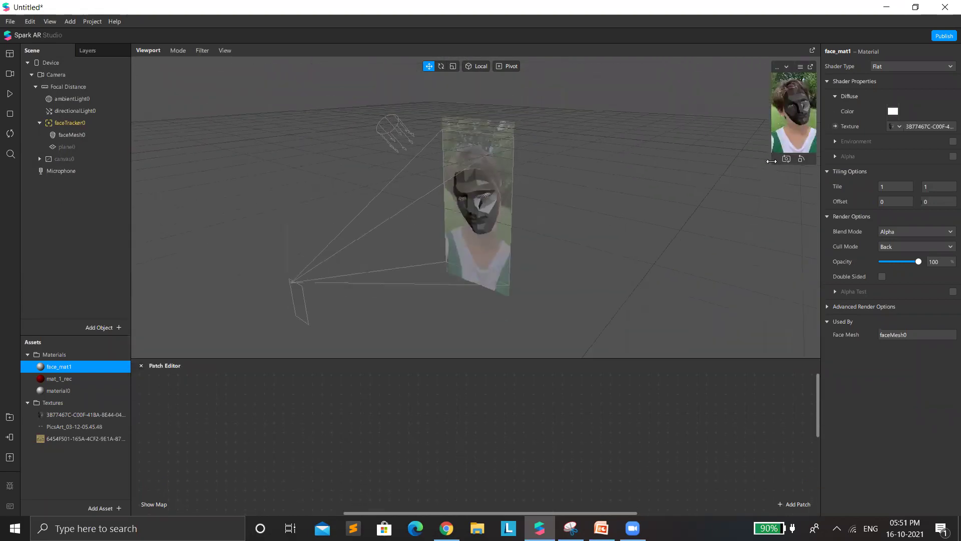
drag(669, 324, 393, 401)
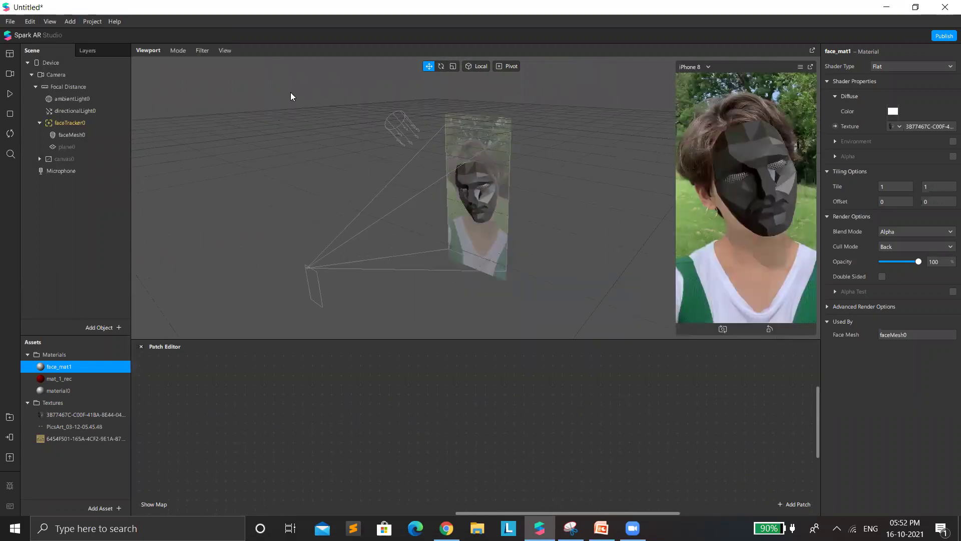
- Browse the patch library's Animation, Audio, Face Landmarks and Shaders categories, examining the Cheek, Chin, Eyeball and Eyelid descriptions
right_click(207, 410)
click(320, 416)
right_click(322, 414)
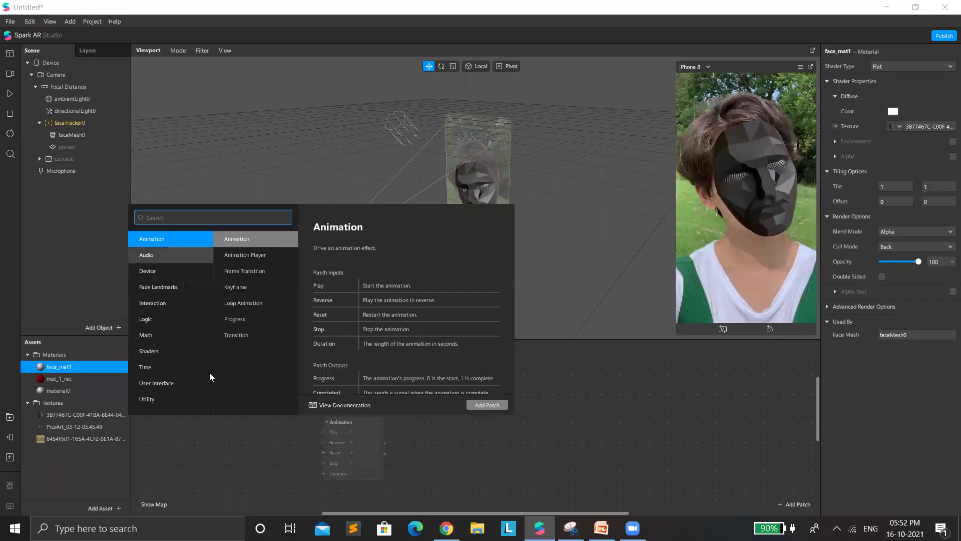
scroll(325, 288, down, 1)
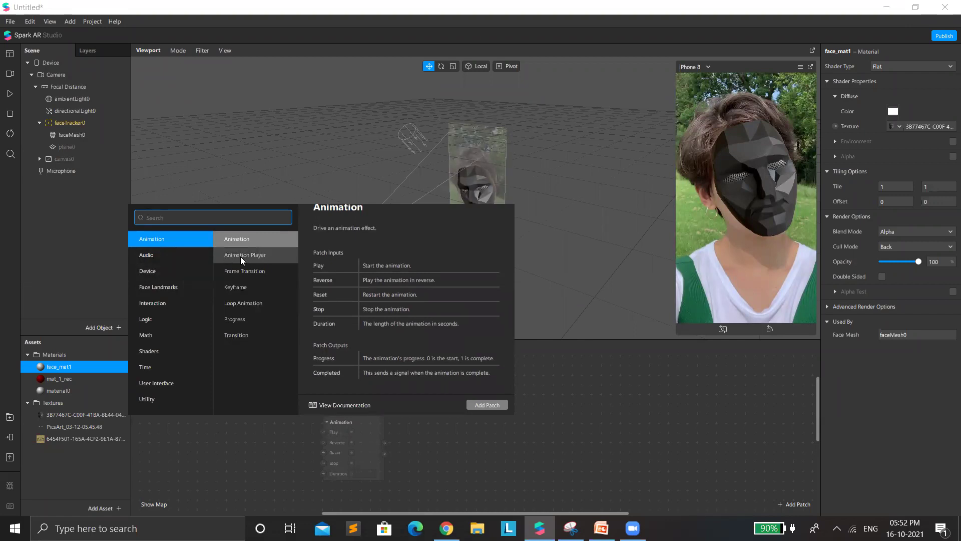
click(184, 257)
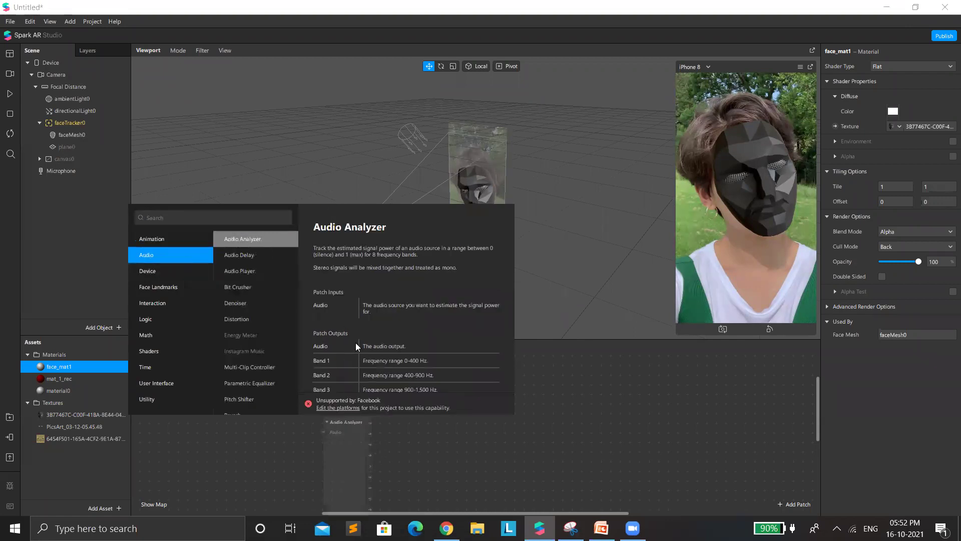
click(152, 288)
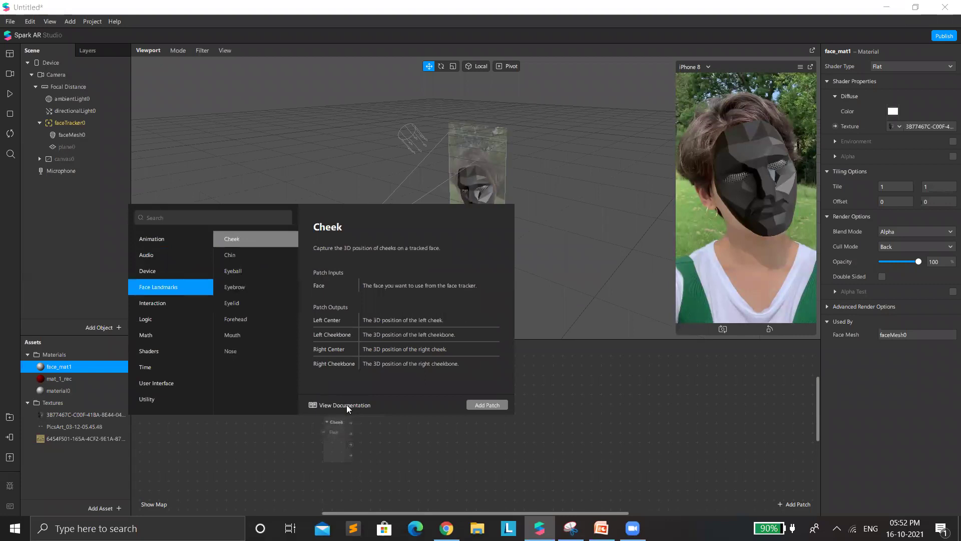
click(269, 273)
click(260, 256)
click(267, 306)
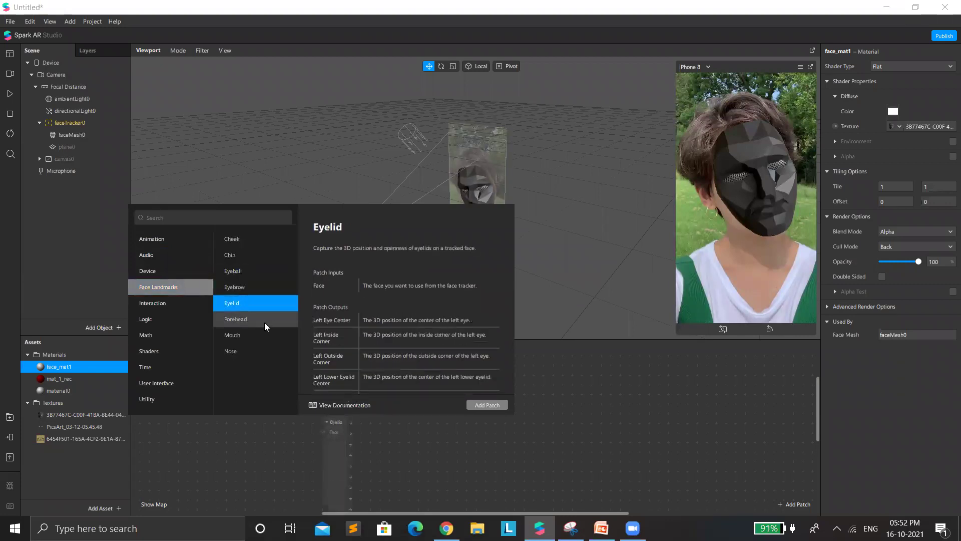
click(166, 350)
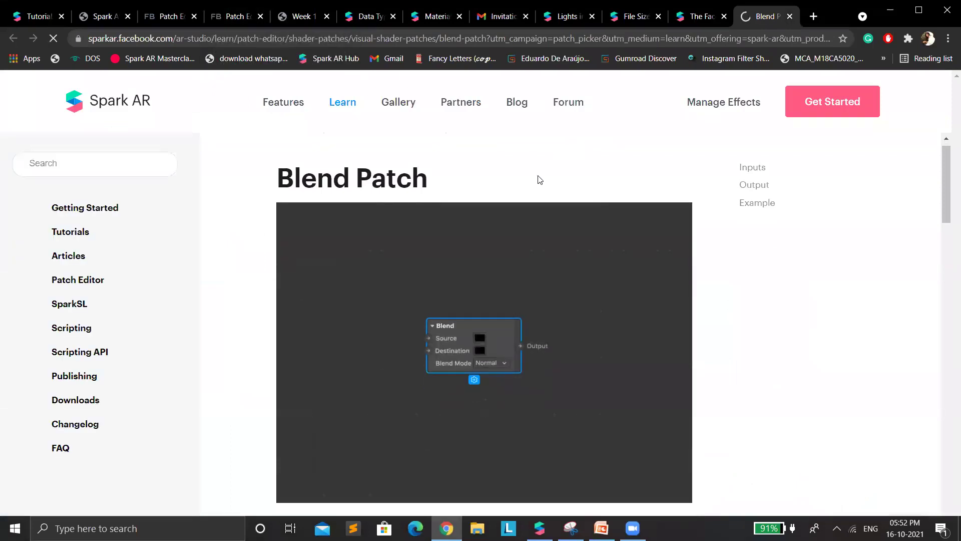
- Read the Blend Patch documentation in Chrome, covering its inputs, output and example graph
scroll(539, 178, down, 10)
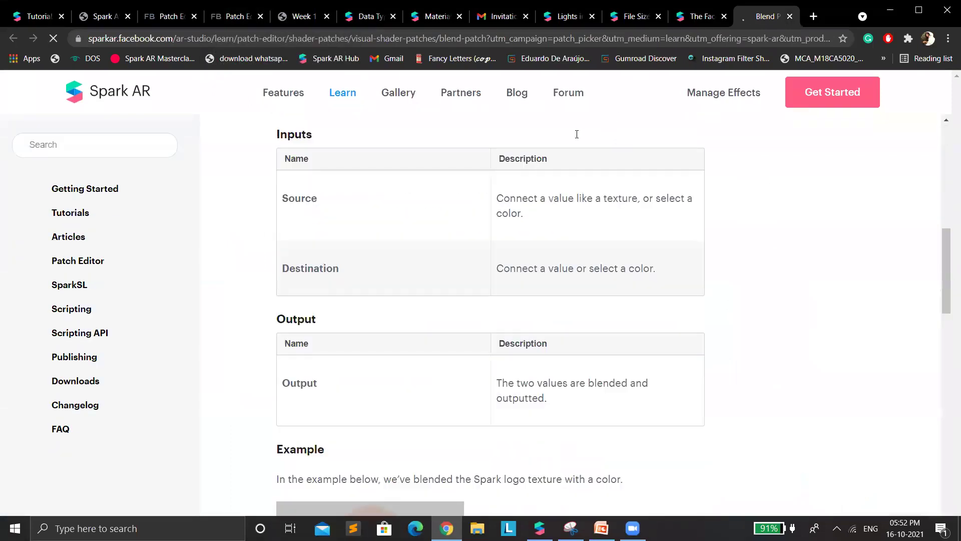
scroll(574, 133, down, 1)
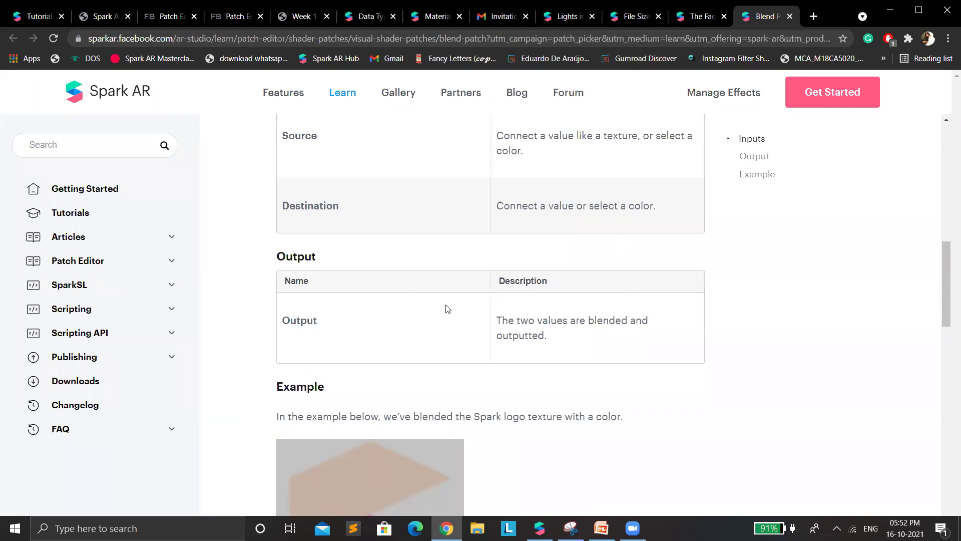
scroll(488, 435, down, 2)
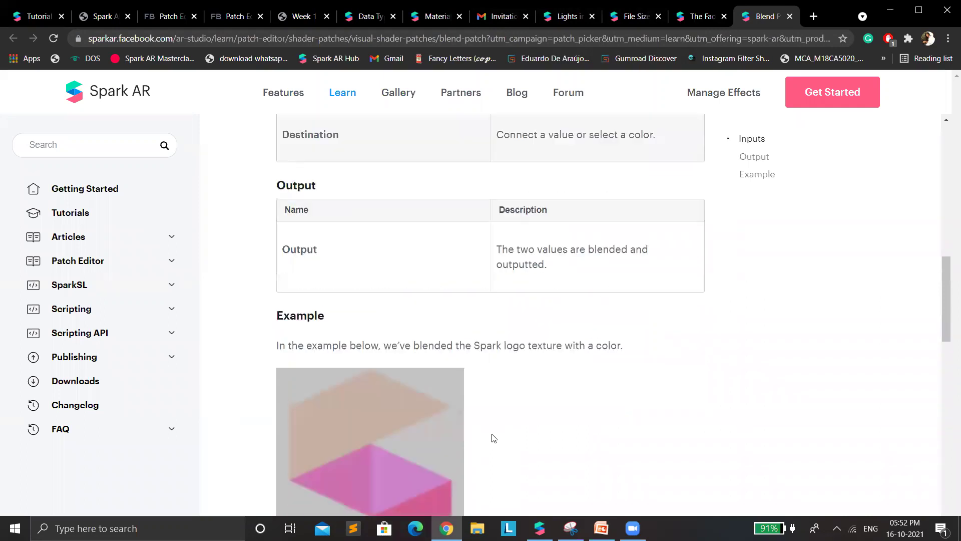
scroll(492, 425, up, 12)
scroll(495, 375, down, 6)
scroll(489, 307, down, 12)
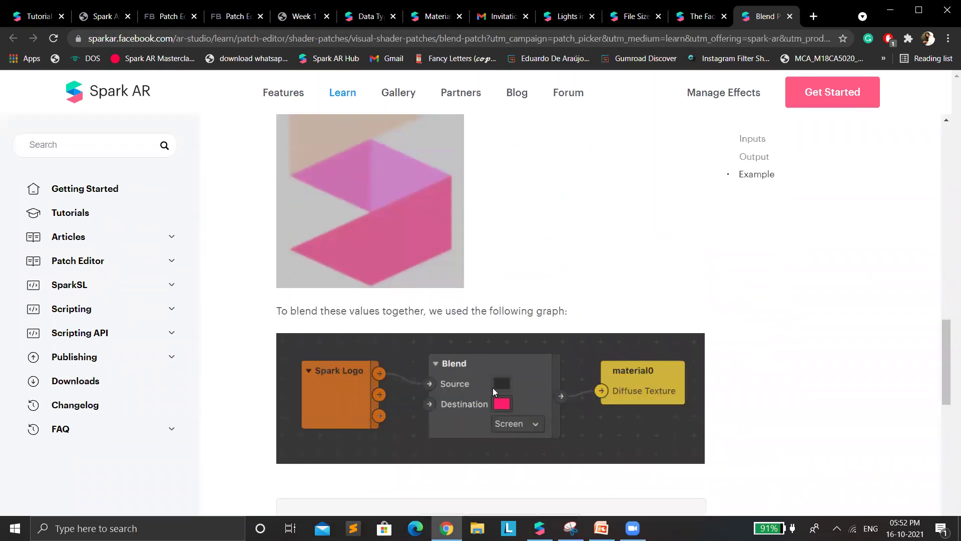
scroll(478, 358, down, 3)
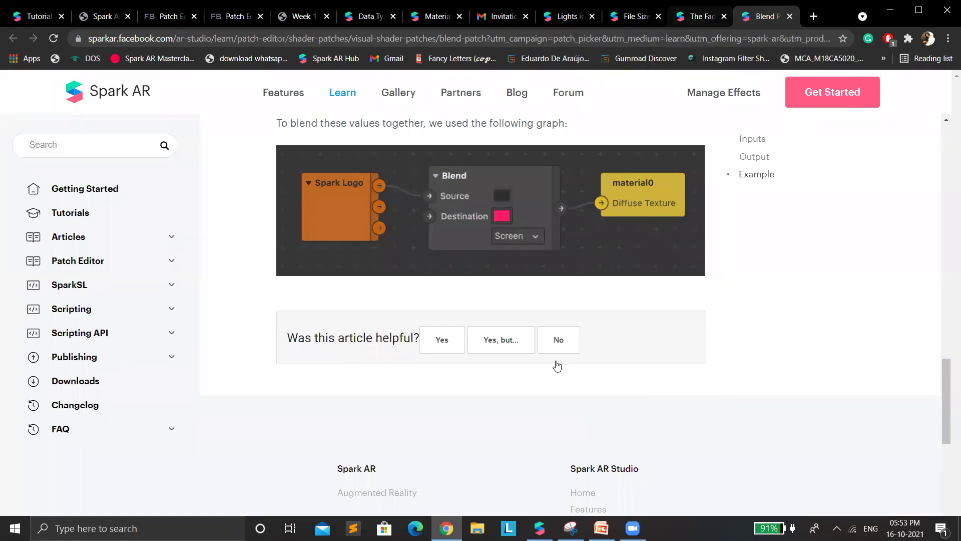
- Review the open face tracker article, covering optimization, the face tracker patch, adding a face tracker and using more than one
key(ctrl+shift+Tab)
scroll(556, 368, down, 20)
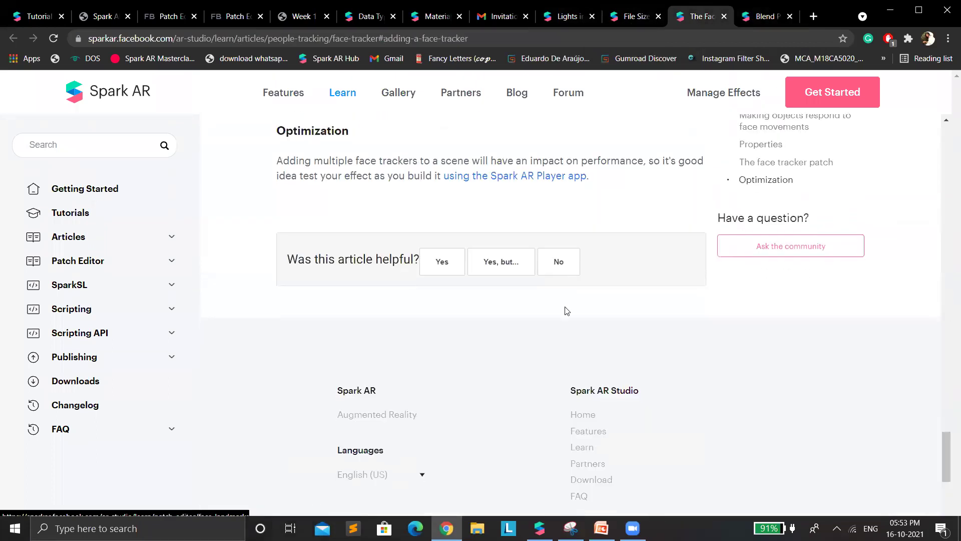
scroll(565, 312, down, 5)
scroll(565, 310, up, 4)
scroll(517, 275, up, 20)
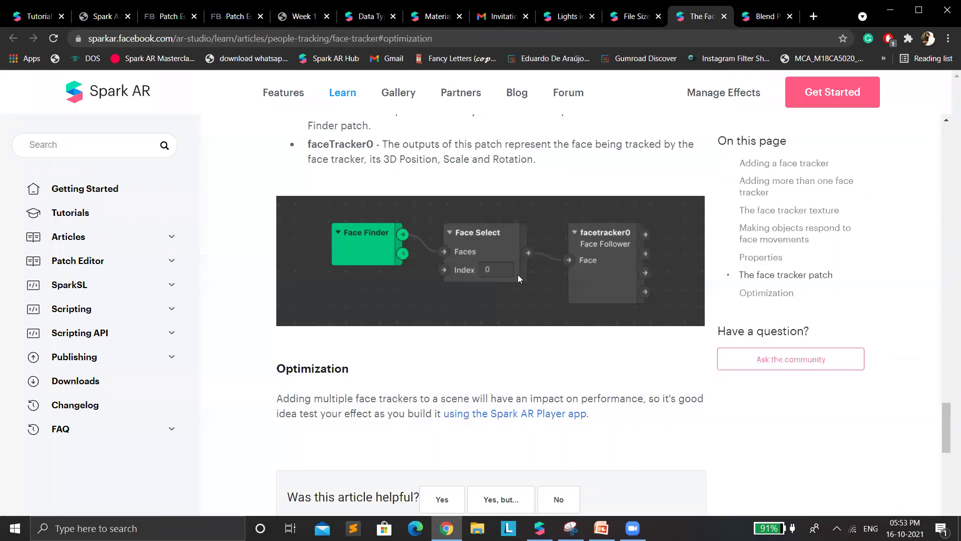
scroll(420, 237, up, 1)
drag(420, 239, 568, 240)
scroll(505, 301, down, 3)
drag(333, 269, 428, 288)
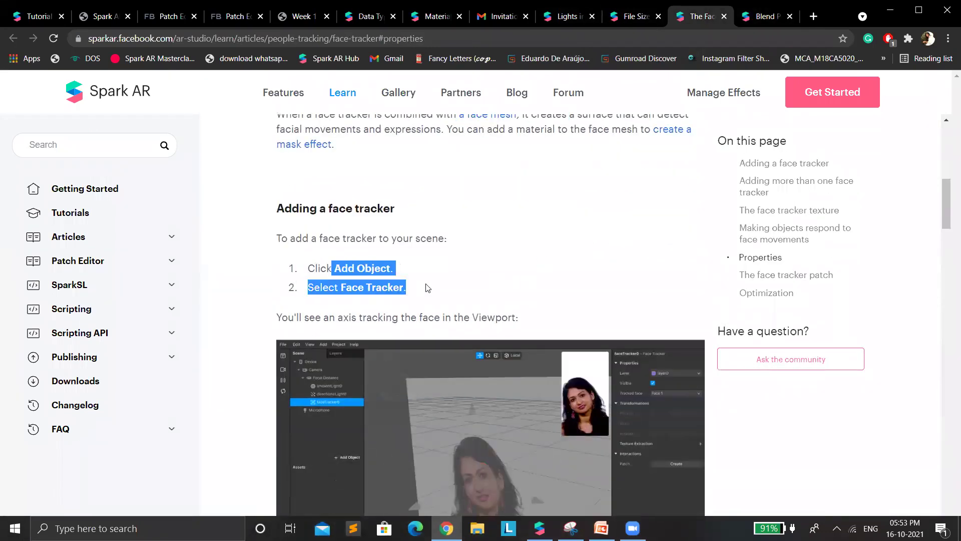
click(437, 284)
scroll(430, 300, down, 8)
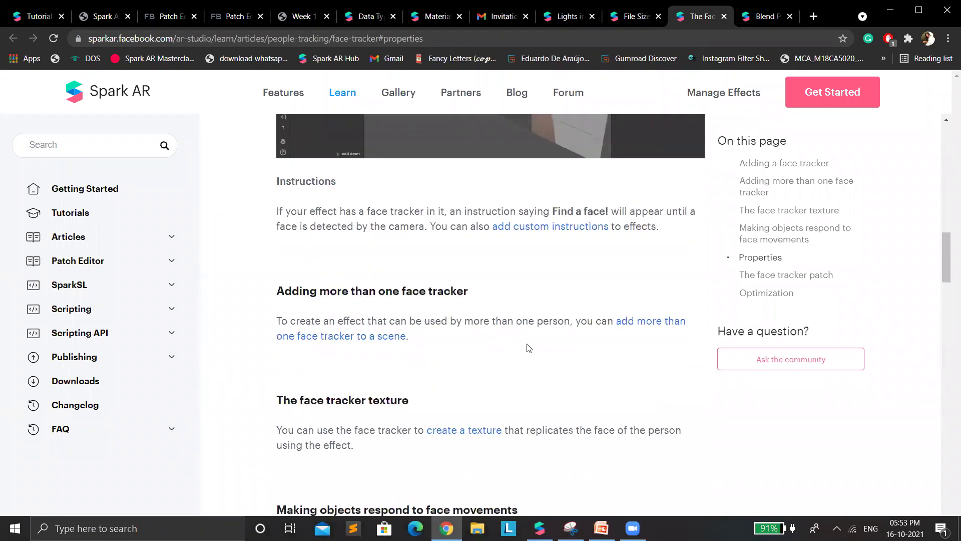
- Switch back to Spark AR Studio, play the preview video and add an Object Tap patch to the Patch Editor
click(539, 528)
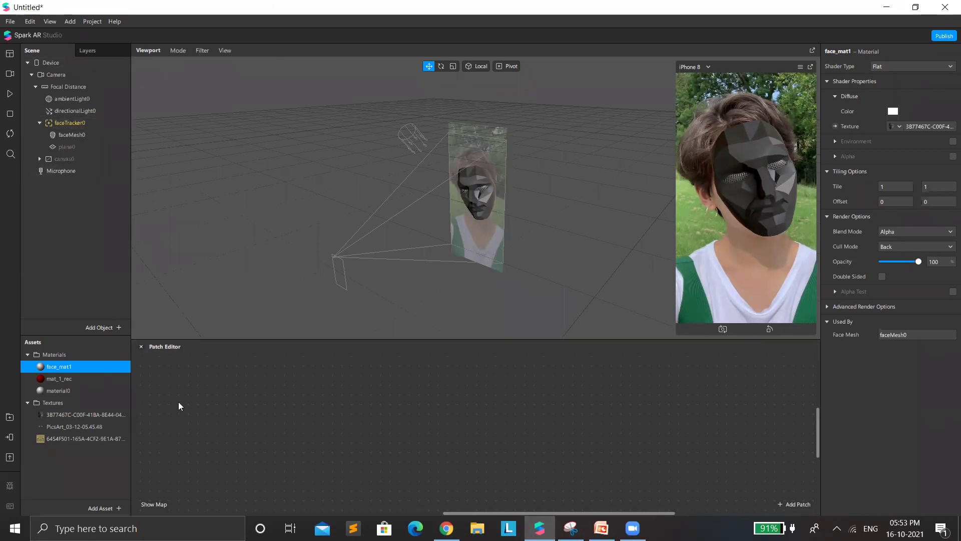
click(10, 95)
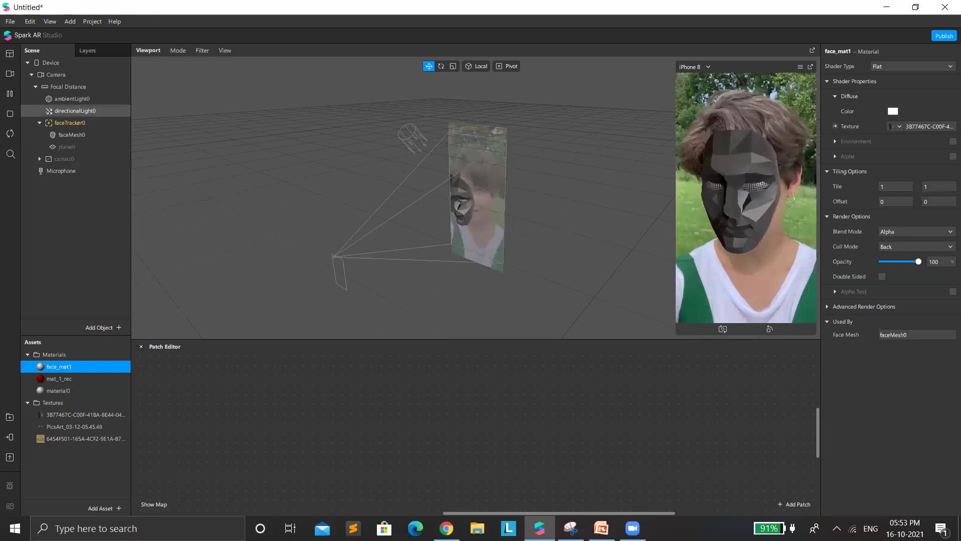
right_click(227, 419)
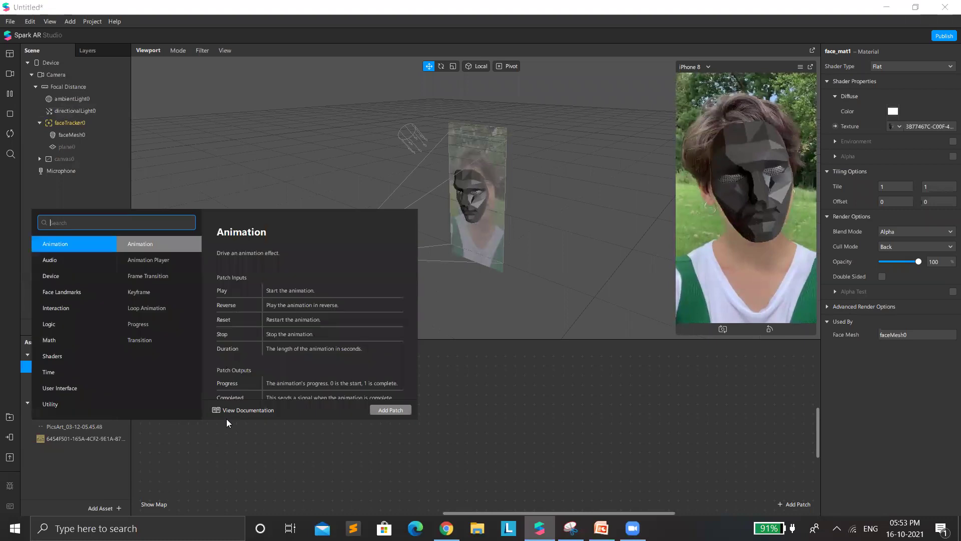
key(Return)
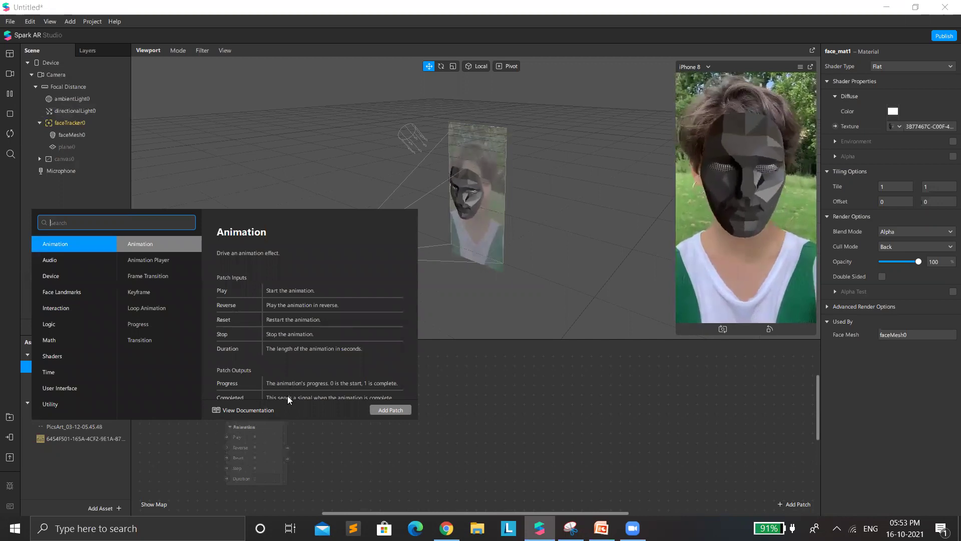
text(obj)
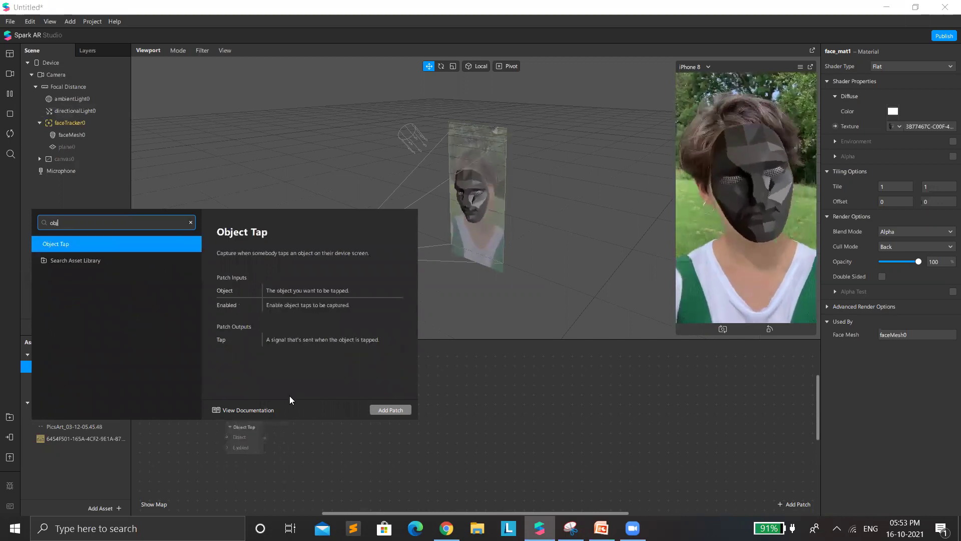
key(Return)
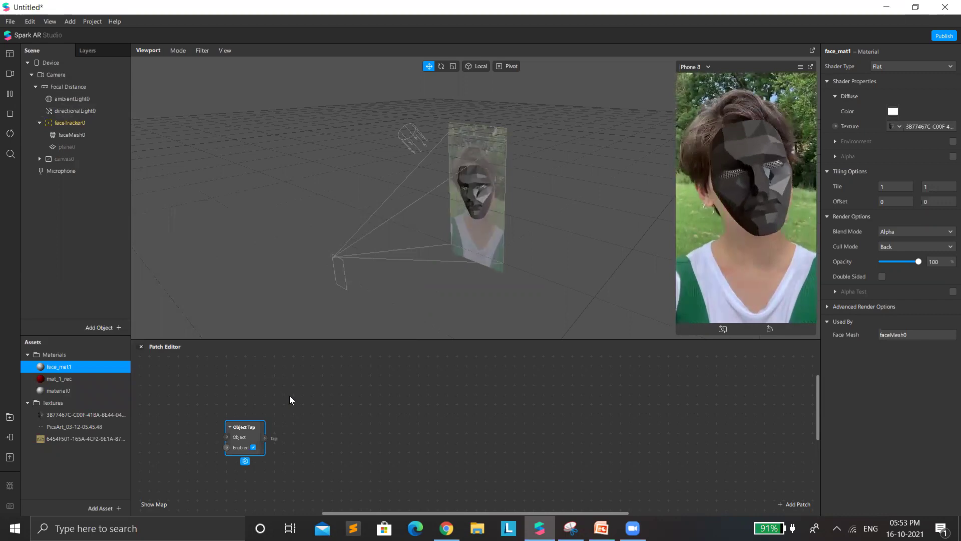
- Look up the Object Tap patch's description, inputs and output in the patch library without adding another patch
right_click(289, 397)
text(objevc)
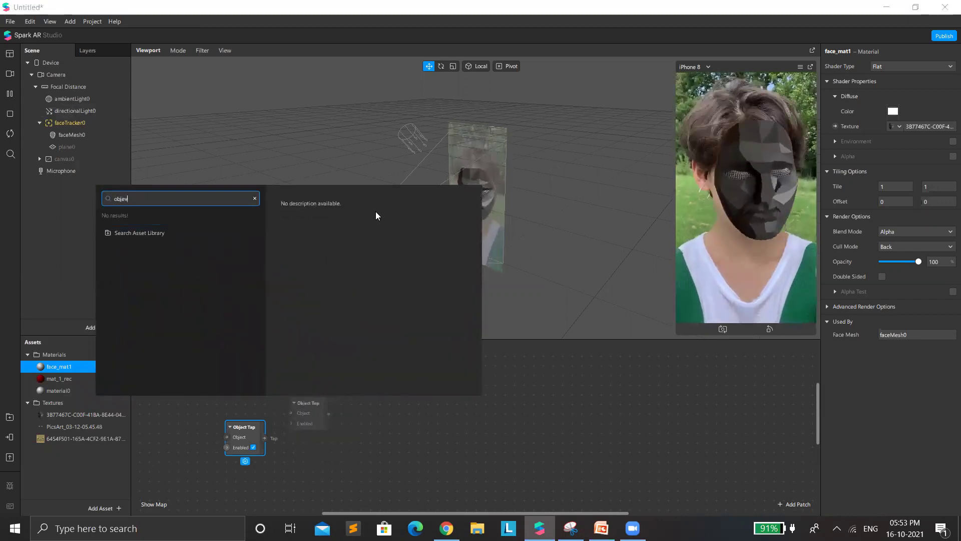
key(BackSpace)
text(c)
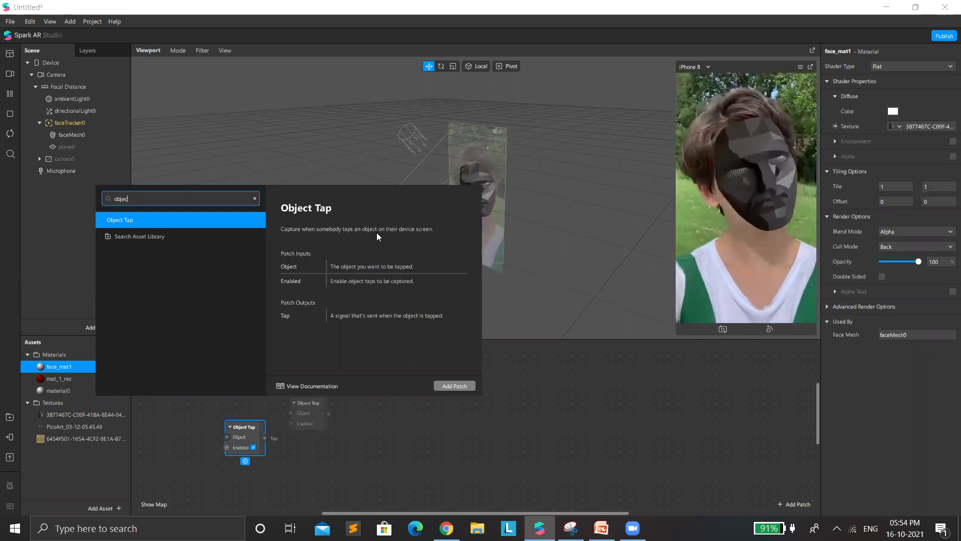
click(367, 459)
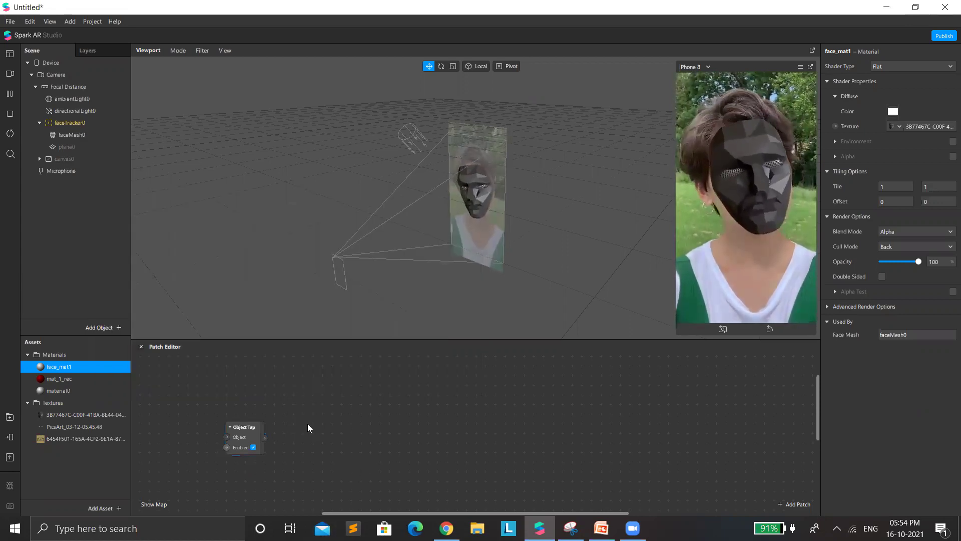
- Bring the face mesh into the Patch Editor and connect it to the Object input of the repositioned Object Tap patch
drag(252, 433, 349, 403)
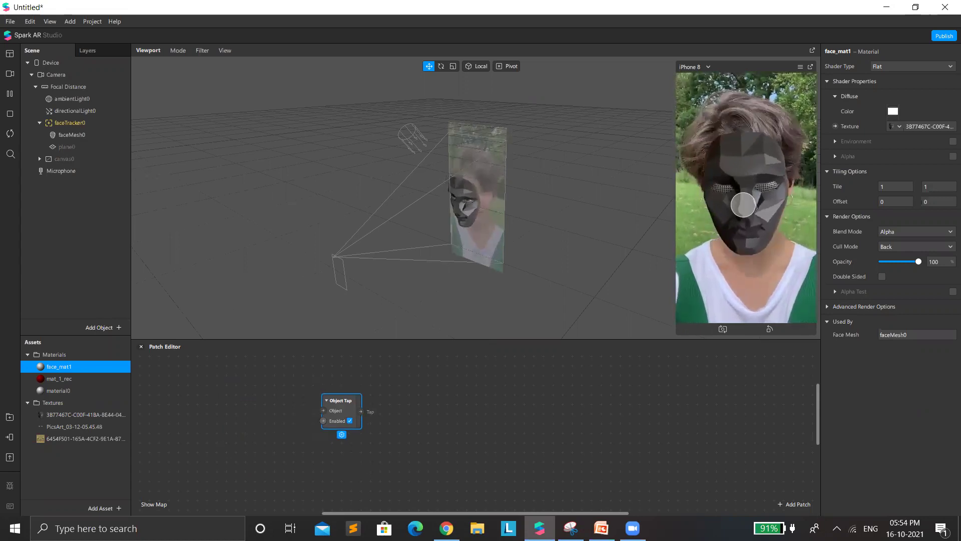
click(67, 134)
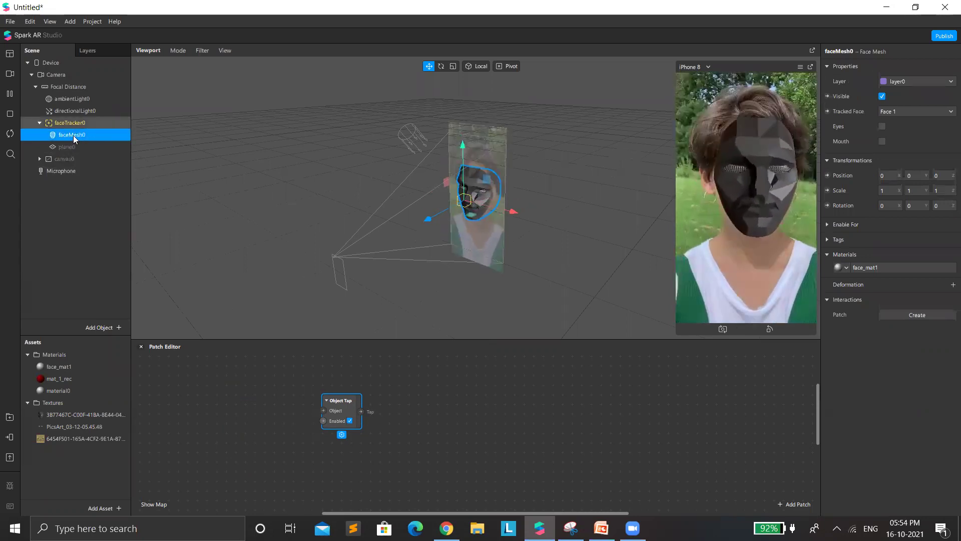
drag(166, 253, 271, 407)
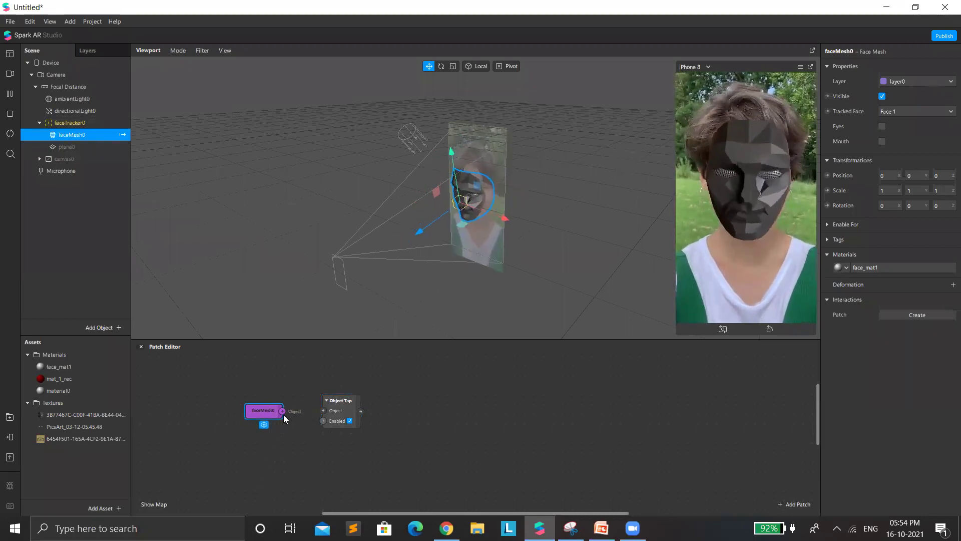
drag(284, 409, 323, 410)
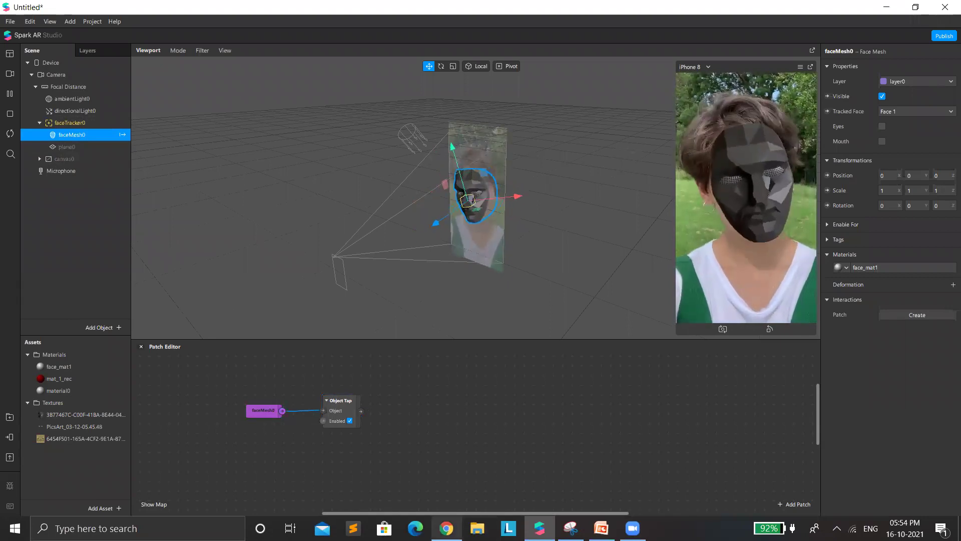
- Switch to Chrome and review the Week 1 PDF's page on AR filter terminology, covering ports, node, patch and graph
key(alt+Tab)
scroll(491, 215, up, 10)
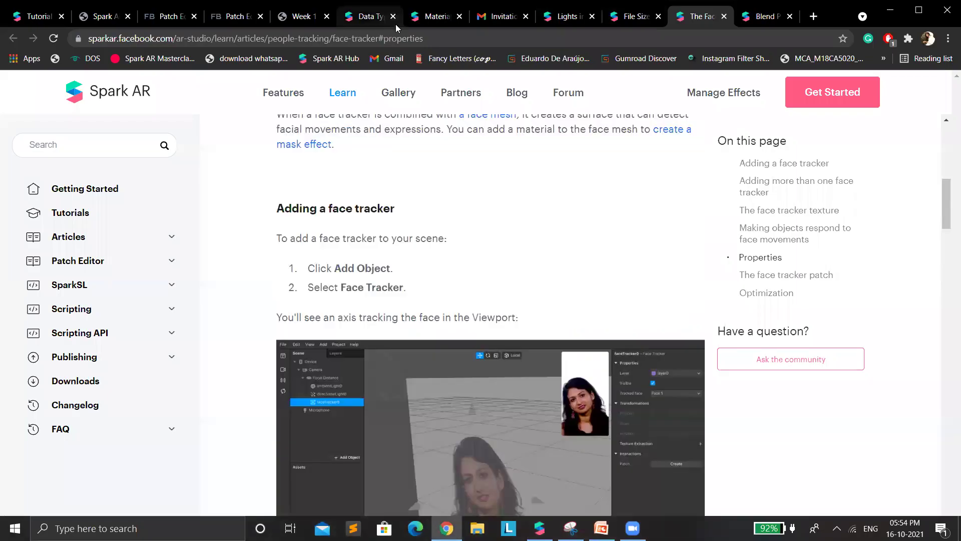
click(303, 17)
scroll(426, 272, up, 16)
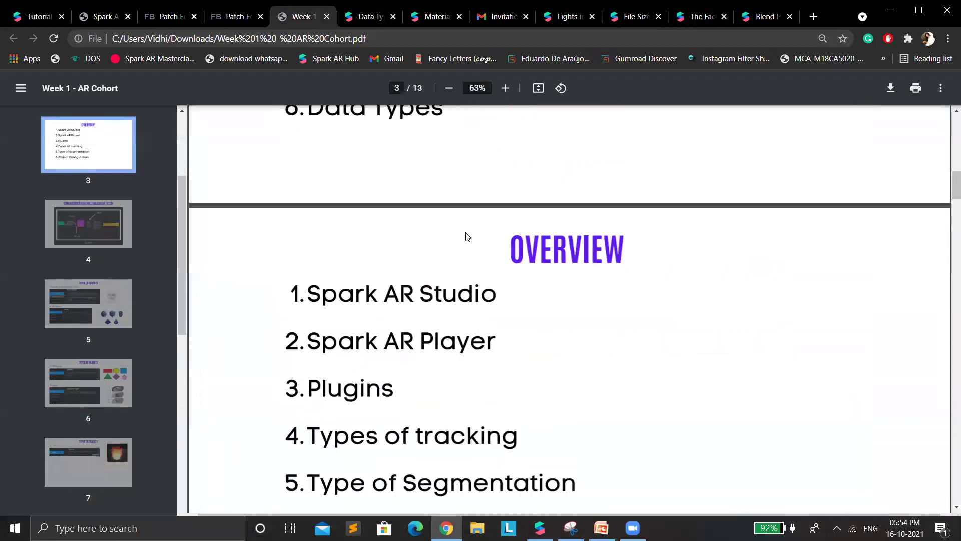
scroll(471, 226, down, 11)
scroll(474, 209, up, 2)
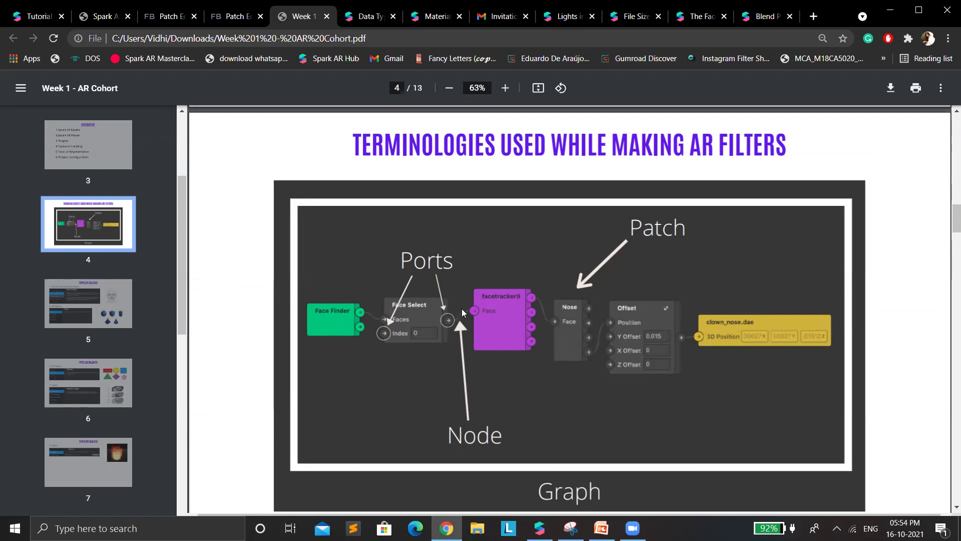
scroll(511, 306, down, 3)
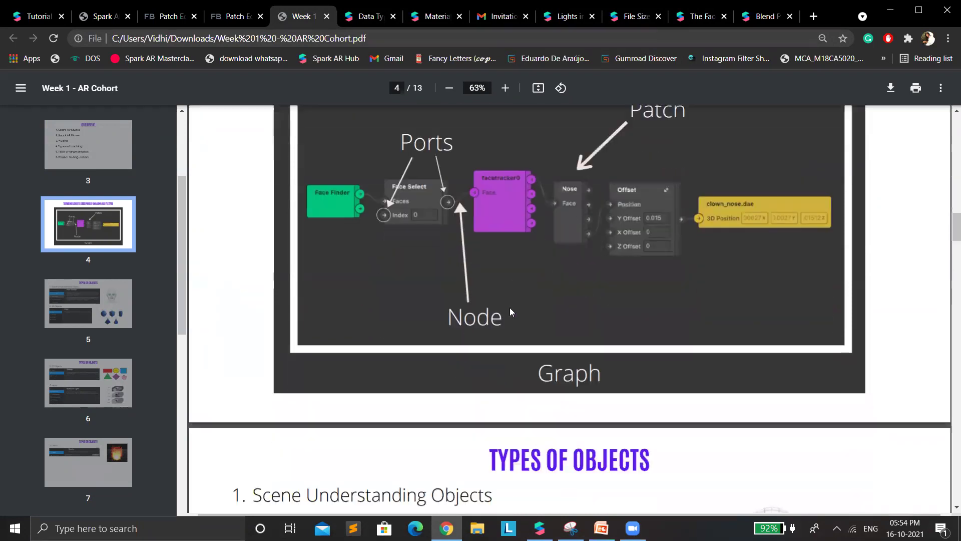
scroll(506, 299, up, 3)
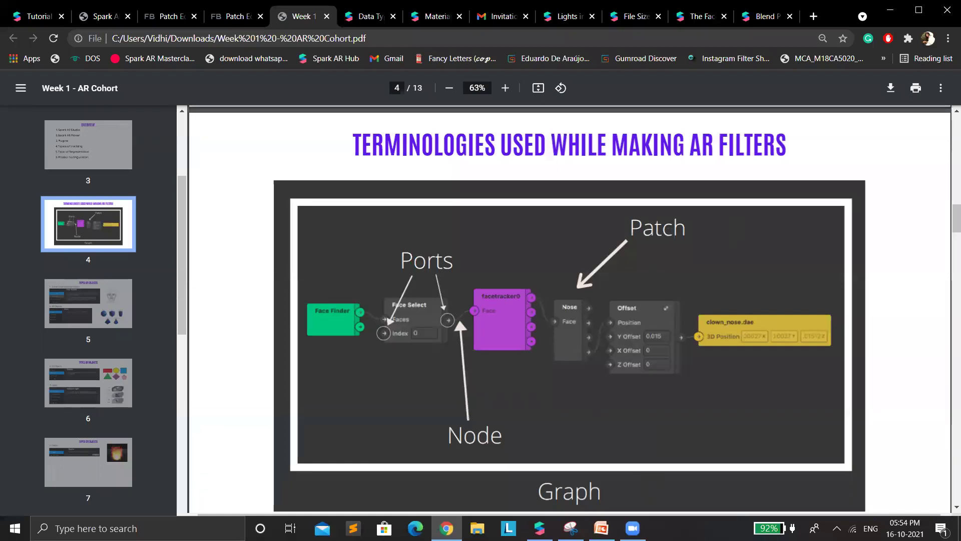
- Return to Spark AR Studio, add a Switch patch with Object Tap feeding its Flip input, and test a tap on the previewed face
key(alt+Tab)
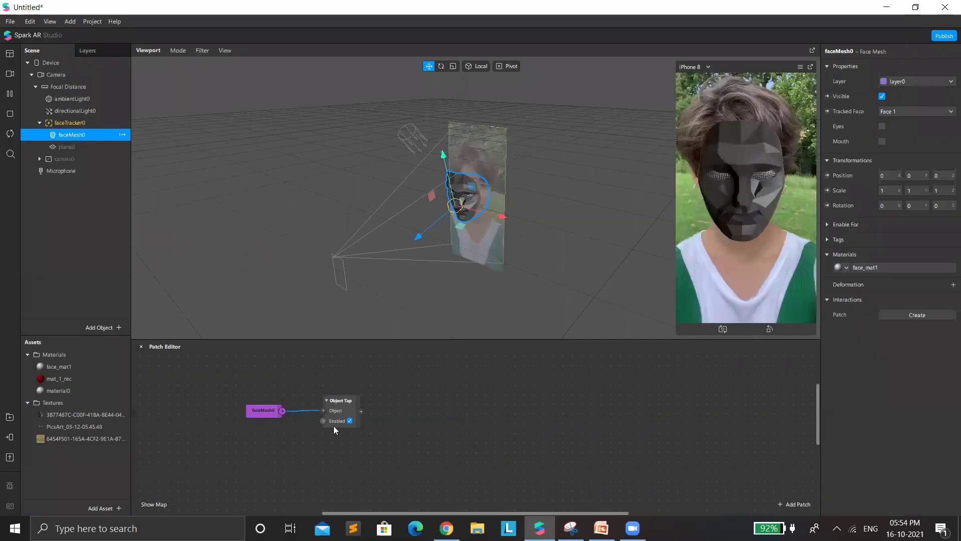
scroll(357, 454, up, 3)
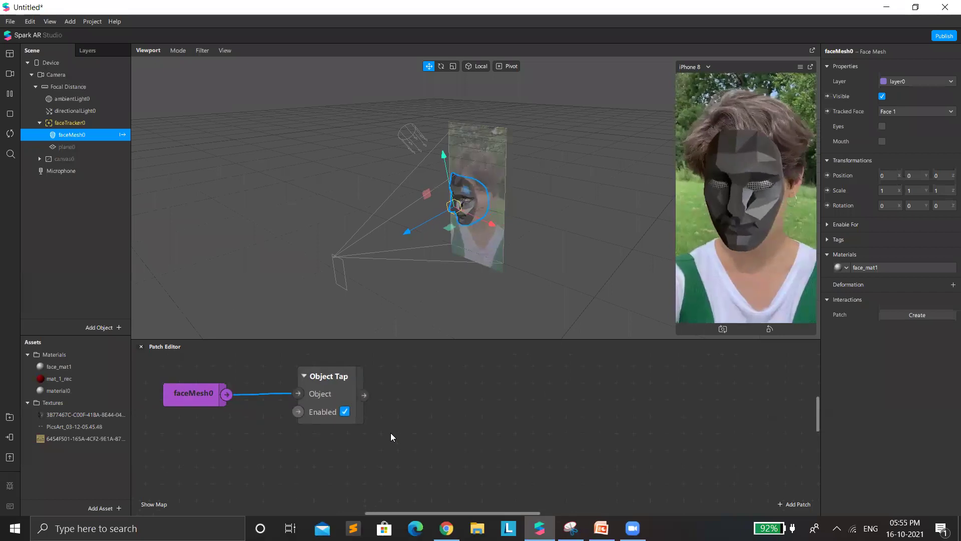
scroll(392, 435, up, 1)
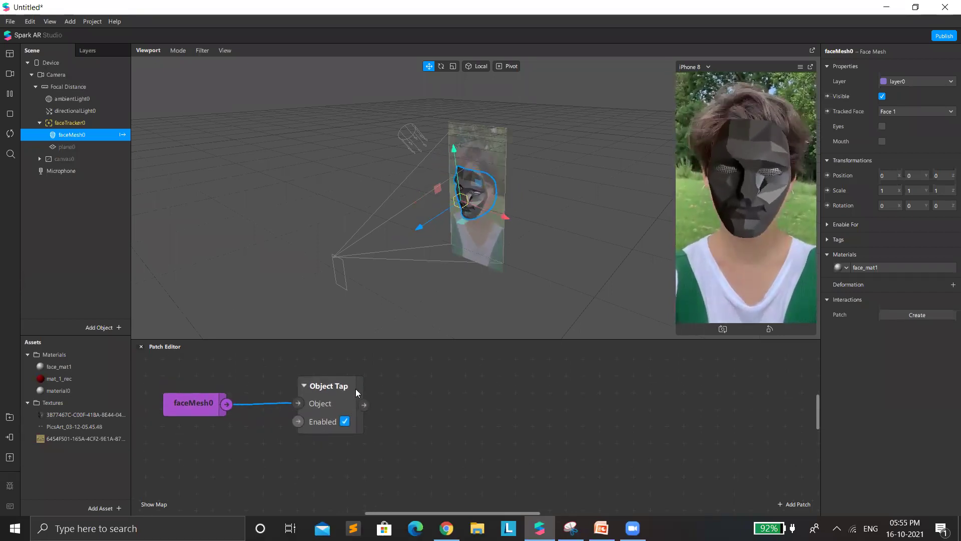
drag(367, 404, 388, 401)
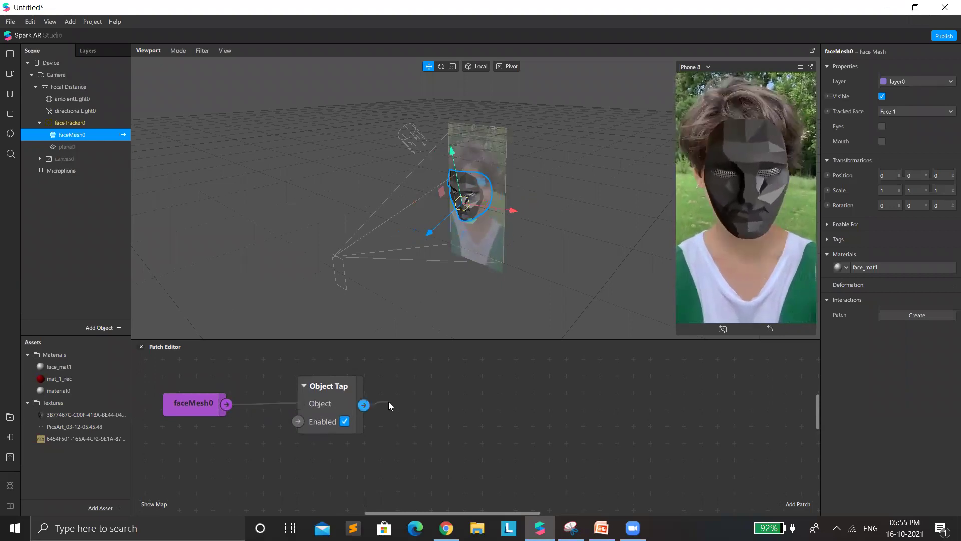
text(switch)
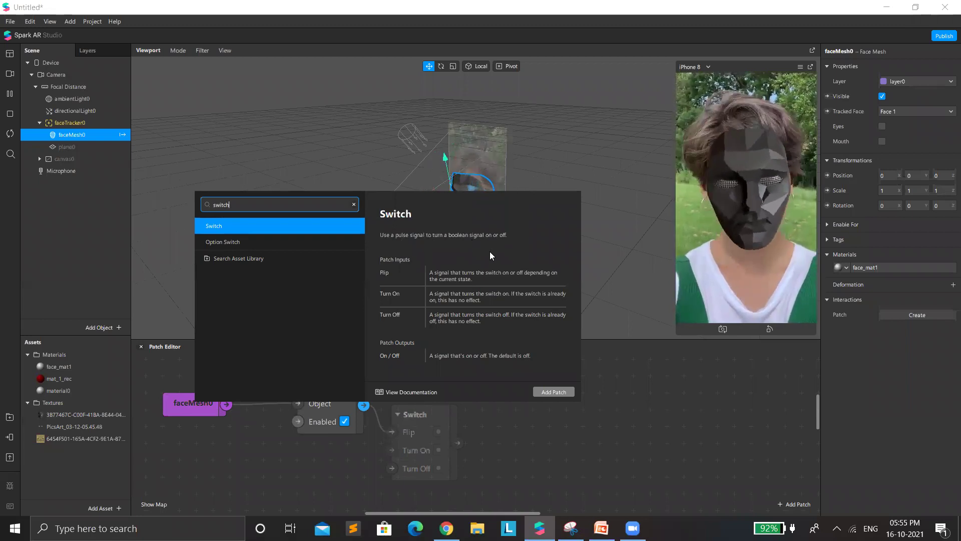
click(536, 392)
drag(458, 369, 461, 380)
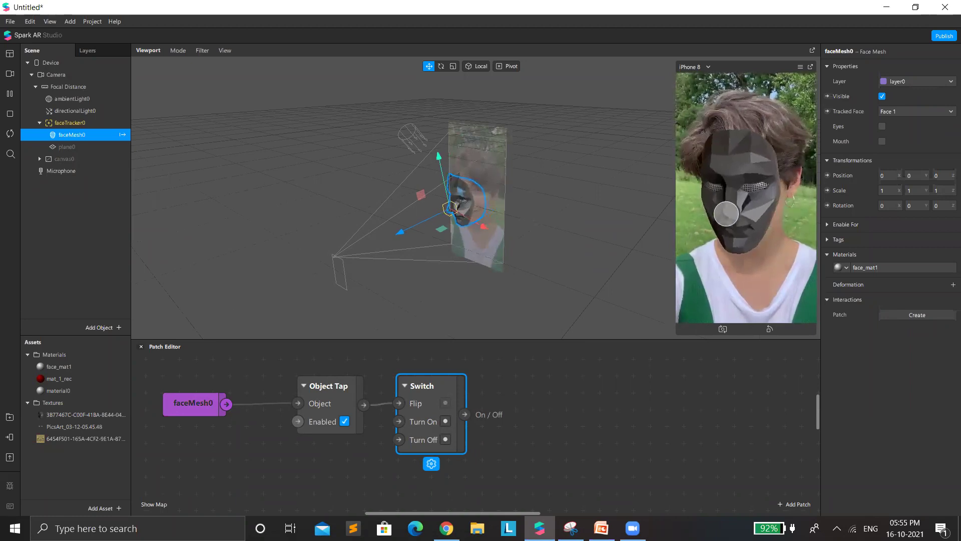
click(771, 205)
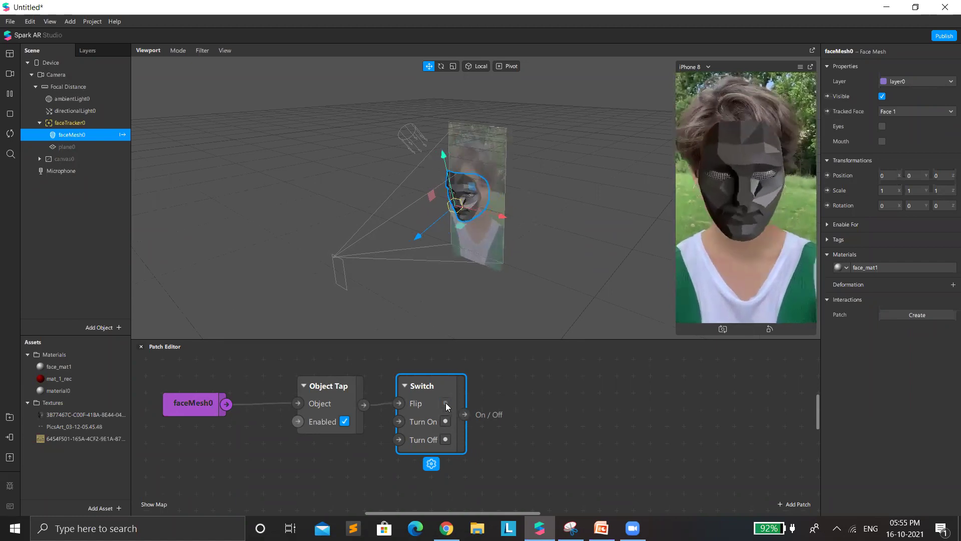
drag(433, 409, 450, 409)
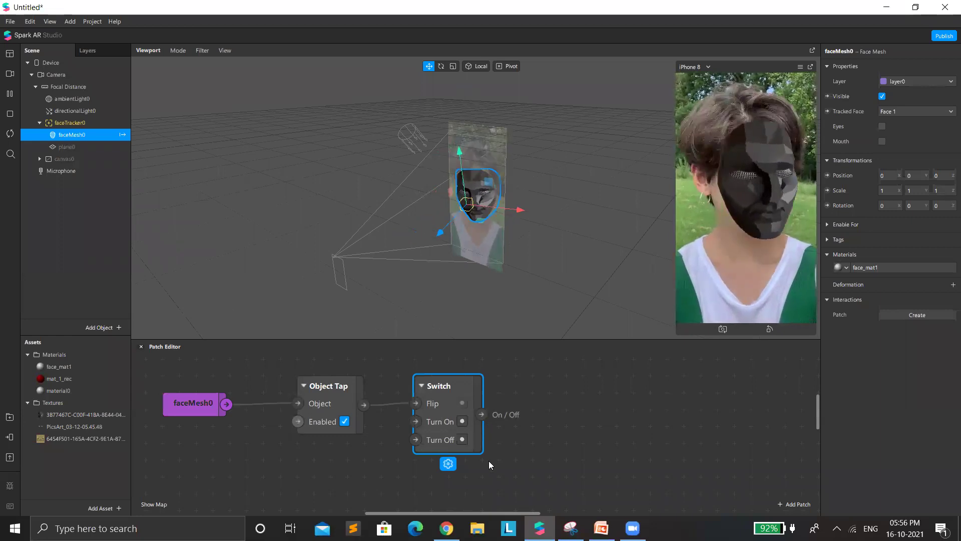
- Add a Pulse patch fed by the Switch's On / Off output and rearrange the patches to make more working room
drag(481, 414, 511, 395)
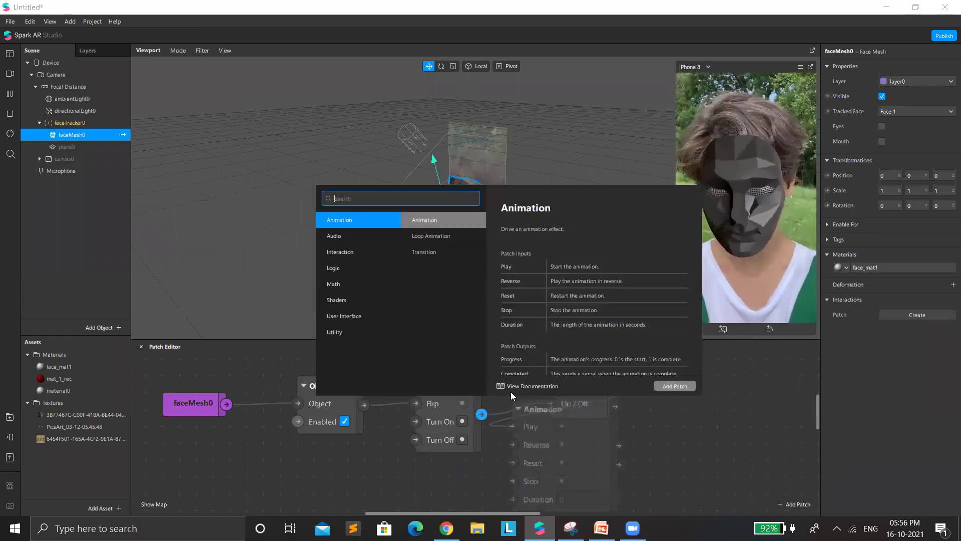
text(pulse)
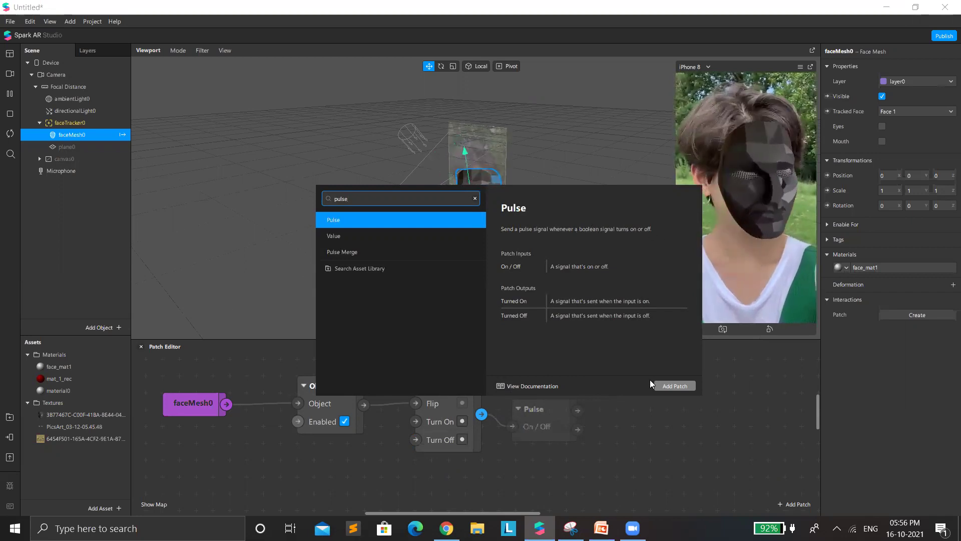
click(668, 386)
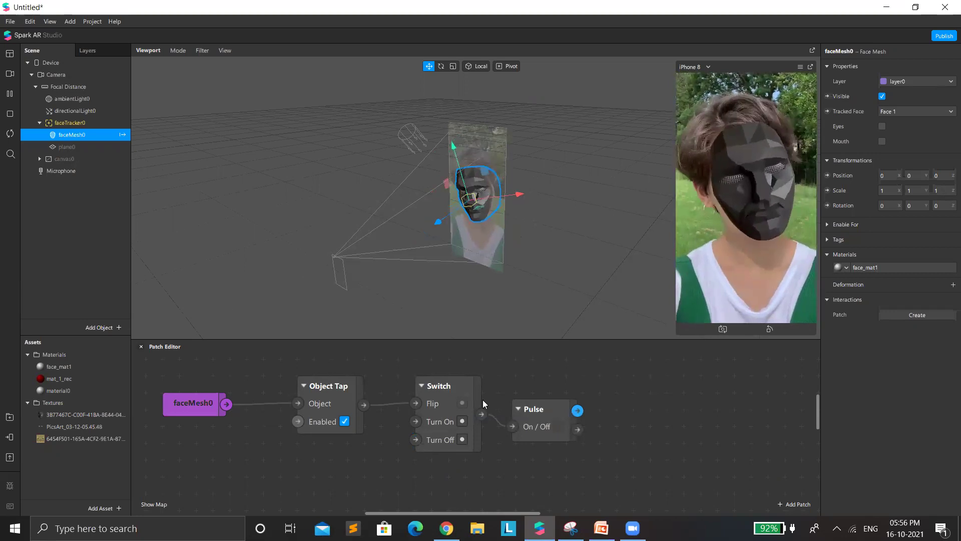
drag(199, 374, 607, 441)
drag(525, 445, 459, 461)
drag(133, 421, 412, 356)
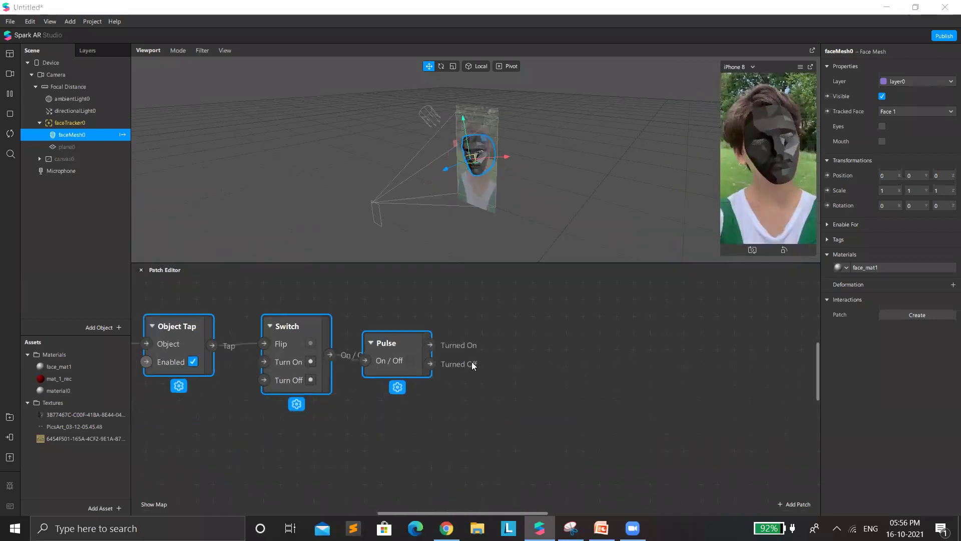
- Add an Animation patch and place it beyond the Pulse patch's outputs
double_click(472, 365)
text(anima)
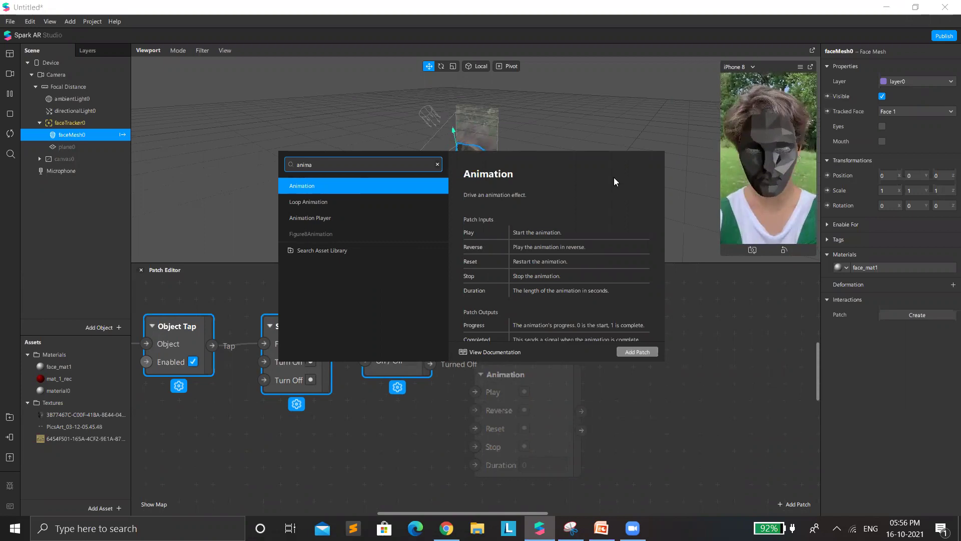
click(637, 351)
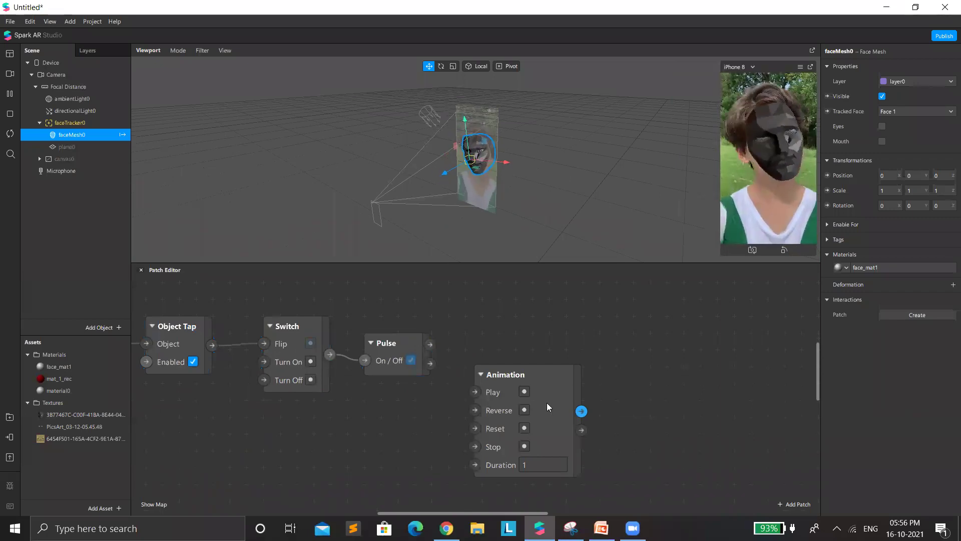
drag(546, 402, 620, 387)
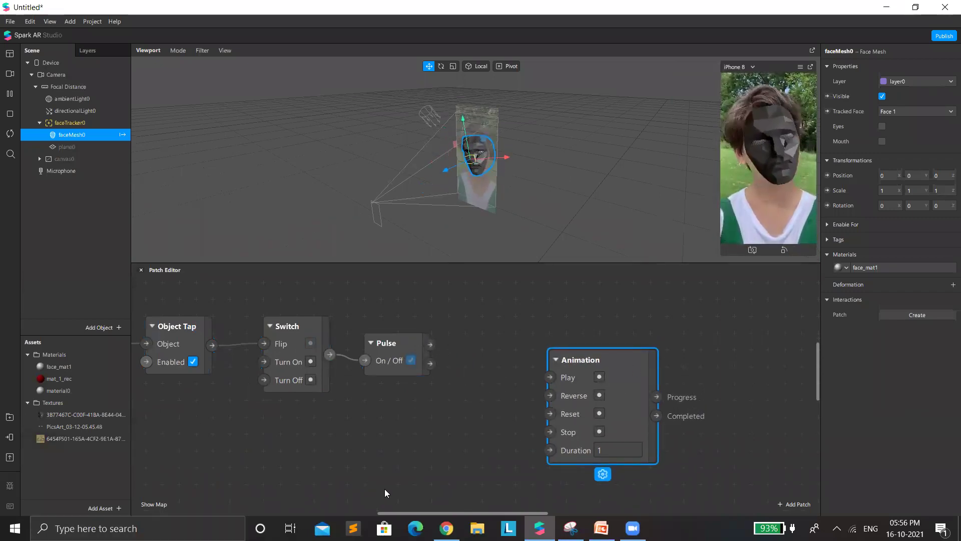
- Review the patch chain from the face mesh to Pulse and test how it responds to taps on the previewed face
scroll(384, 488, left, 8)
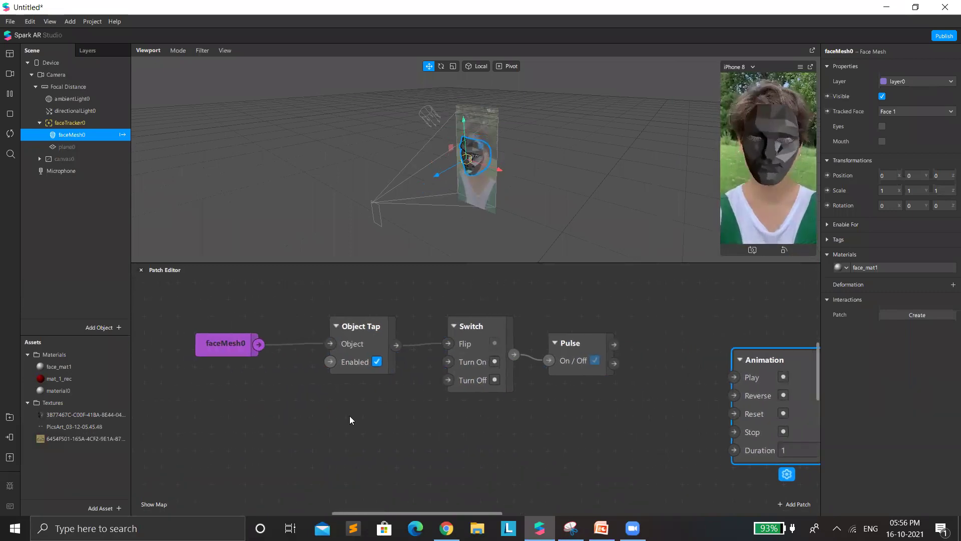
scroll(216, 303, left, 1)
scroll(683, 388, right, 1)
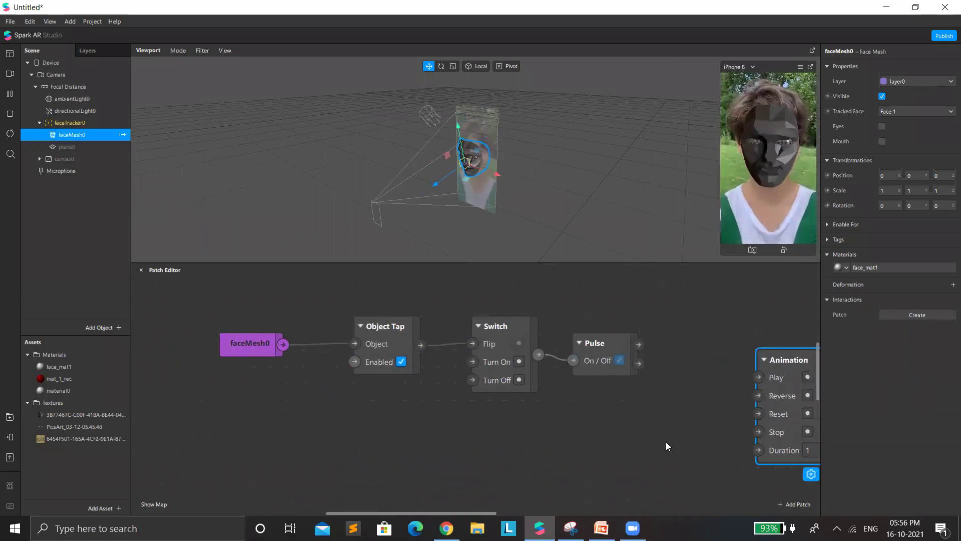
drag(217, 303, 652, 310)
click(786, 146)
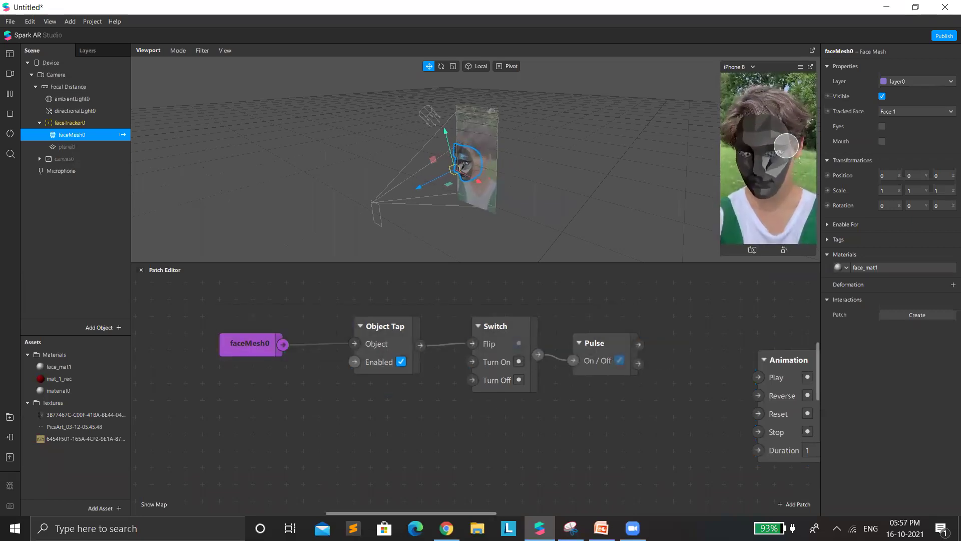
click(787, 146)
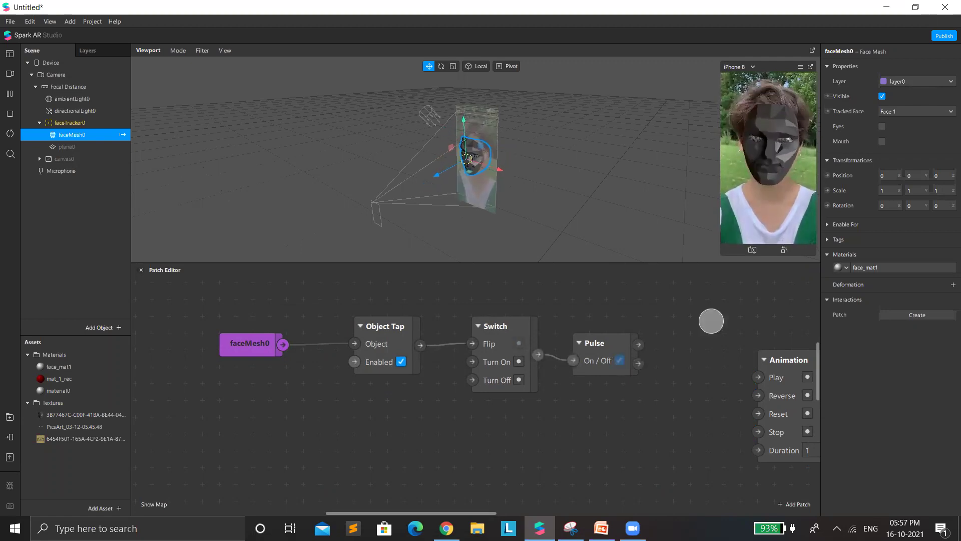
drag(465, 514, 467, 513)
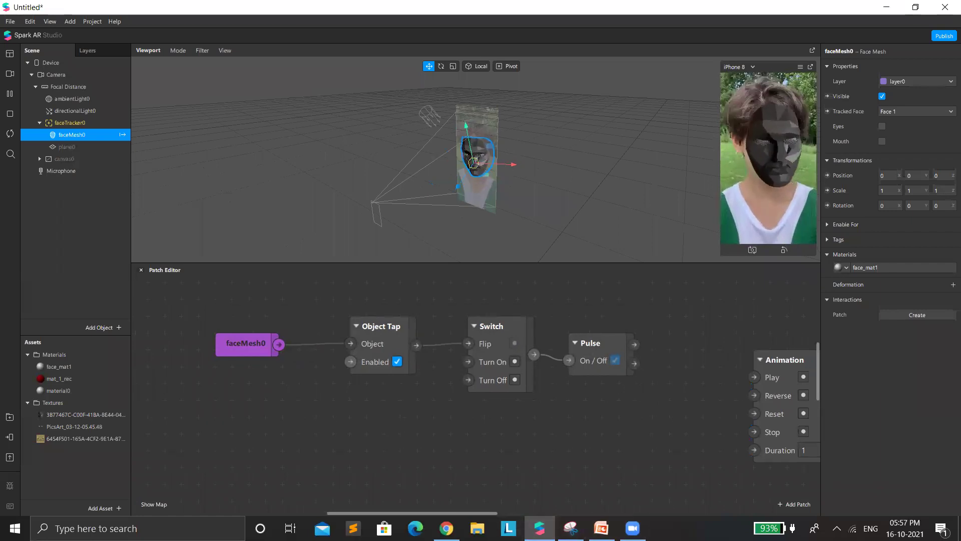
- Connect the Pulse patch's Turned On output to the Animation's Play input and its Turned Off output to Reverse
scroll(518, 390, right, 5)
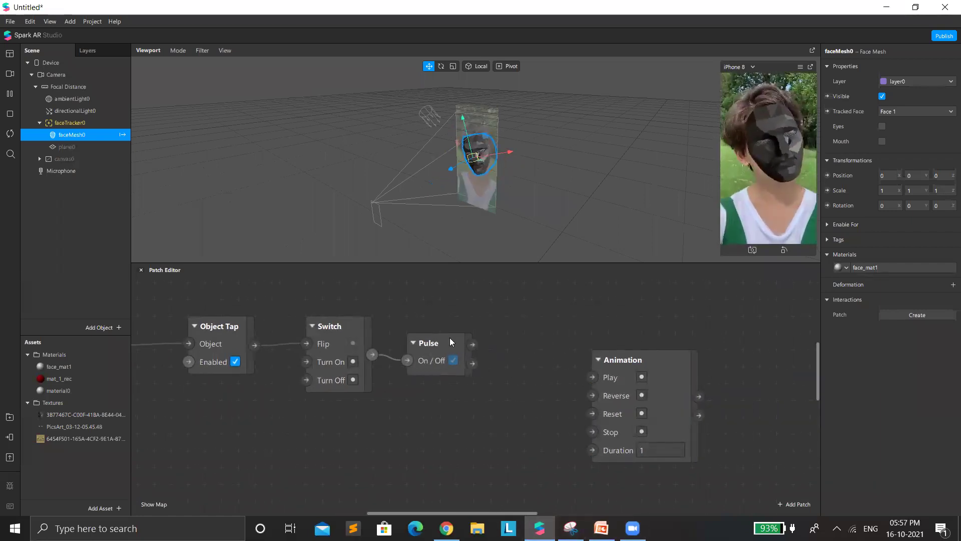
drag(472, 344, 553, 339)
drag(472, 363, 542, 362)
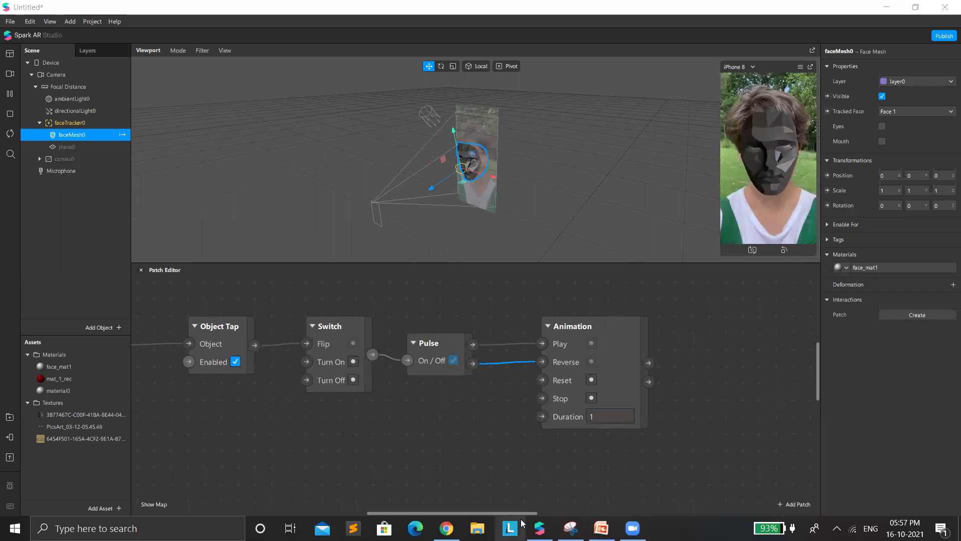
- Add a Mix patch beside the Animation patch and move the Pulse and Animation patches together to a lower spot in the graph
drag(515, 513, 522, 518)
scroll(559, 350, right, 5)
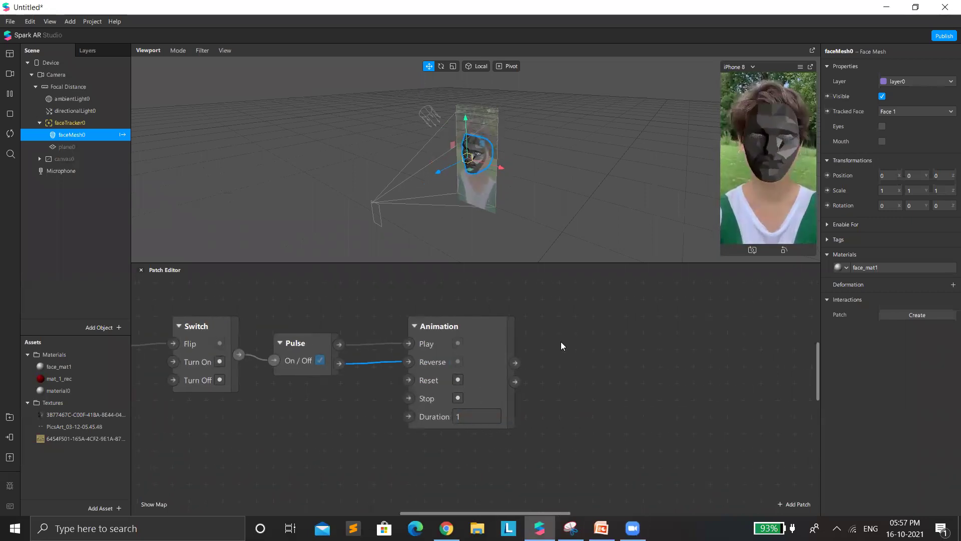
double_click(561, 343)
text(mix)
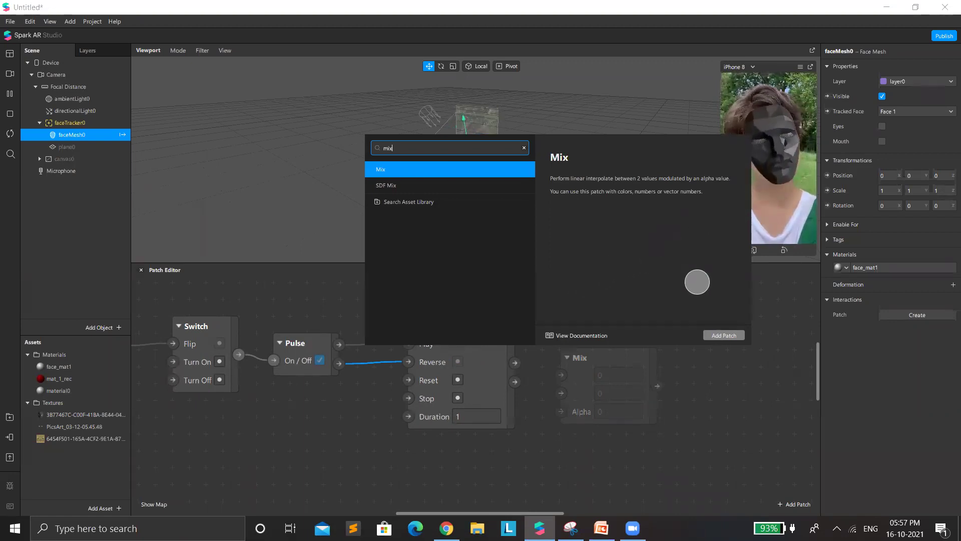
click(679, 360)
drag(624, 366, 660, 370)
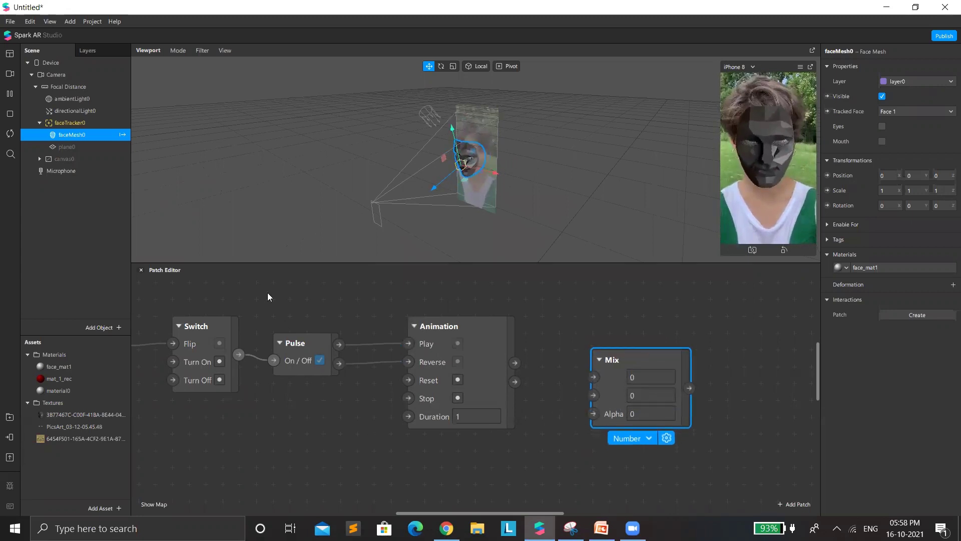
drag(267, 292, 521, 385)
drag(460, 397, 422, 453)
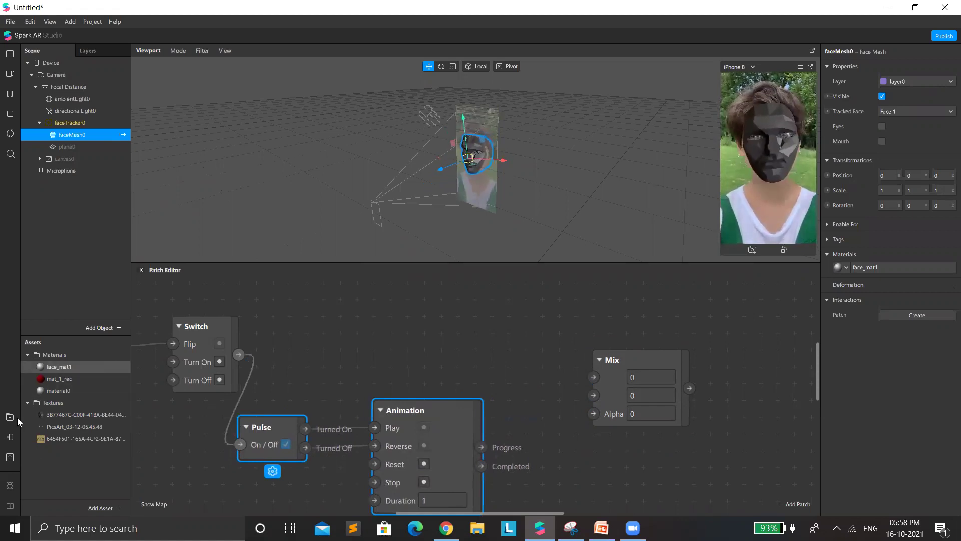
- Add the 3B77467C mask texture to the patch graph near the Mix patch and connect its RGBA output to Mix's first input
click(83, 413)
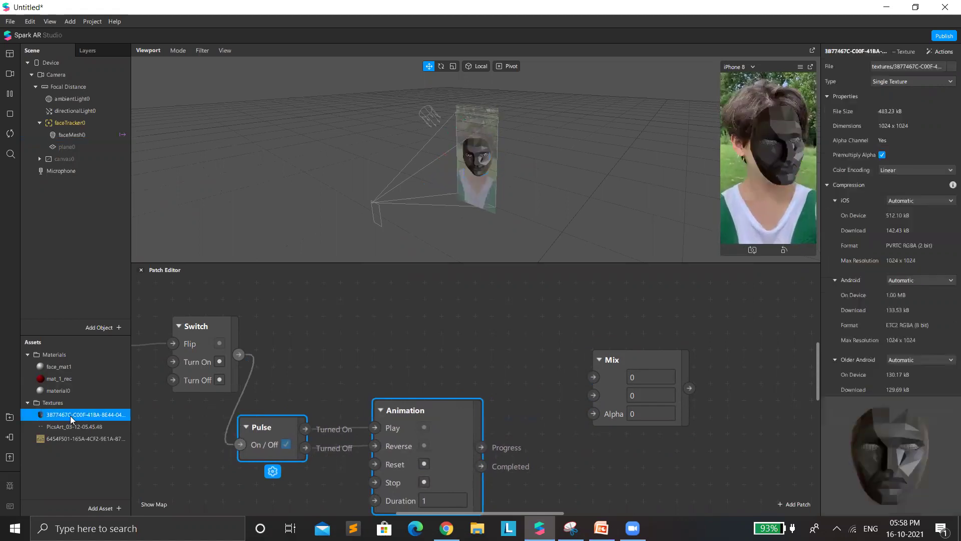
drag(70, 416, 626, 371)
click(616, 389)
drag(544, 337, 446, 332)
drag(524, 302, 524, 286)
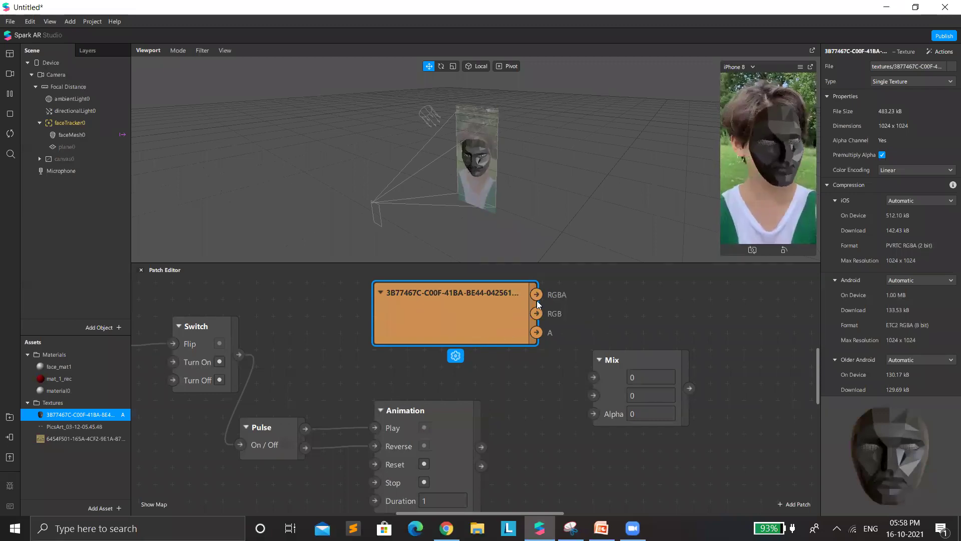
drag(536, 295, 593, 377)
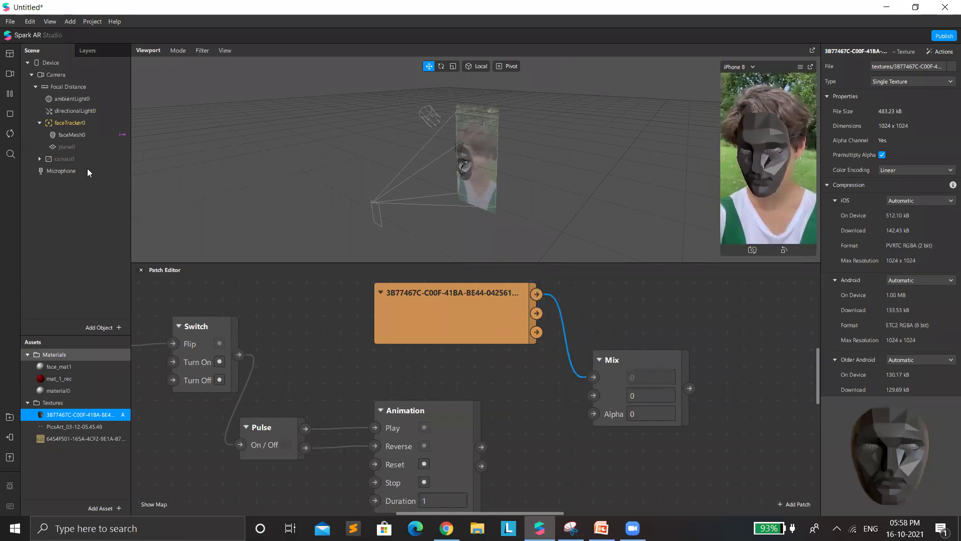
- Create a Diffuse Texture patch for face_mat1 fed by the Mix output, and connect the Animation's Progress to Mix's Alpha
drag(76, 135, 76, 136)
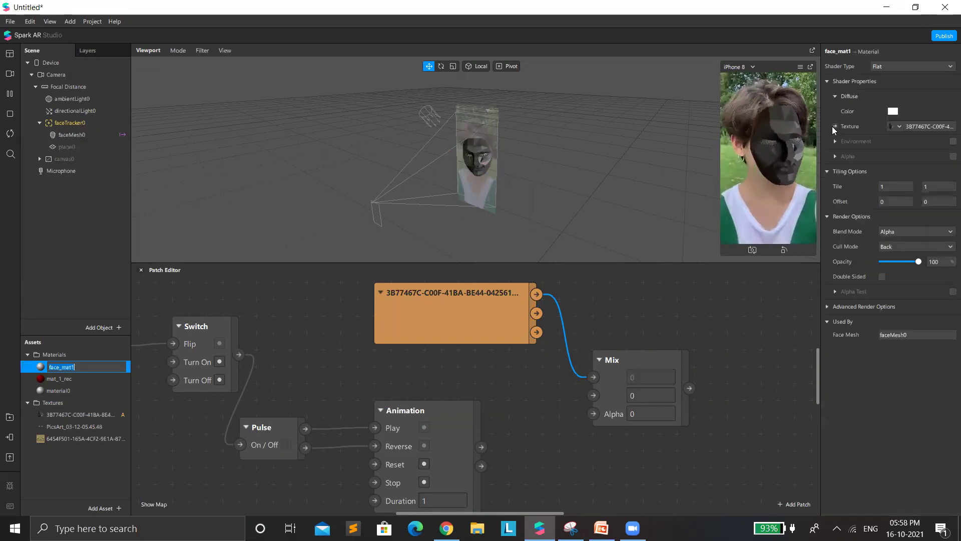
click(835, 126)
drag(715, 369, 793, 371)
drag(689, 388, 723, 361)
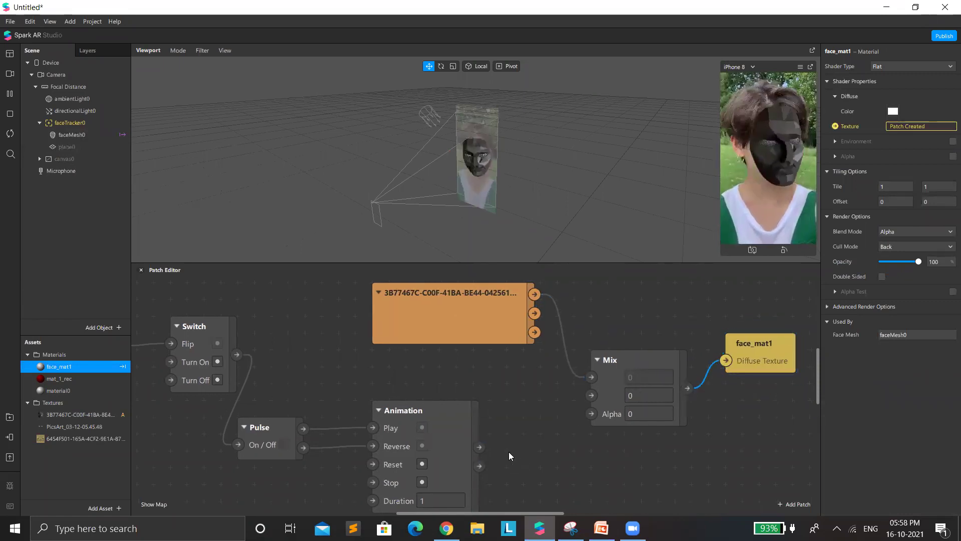
click(460, 438)
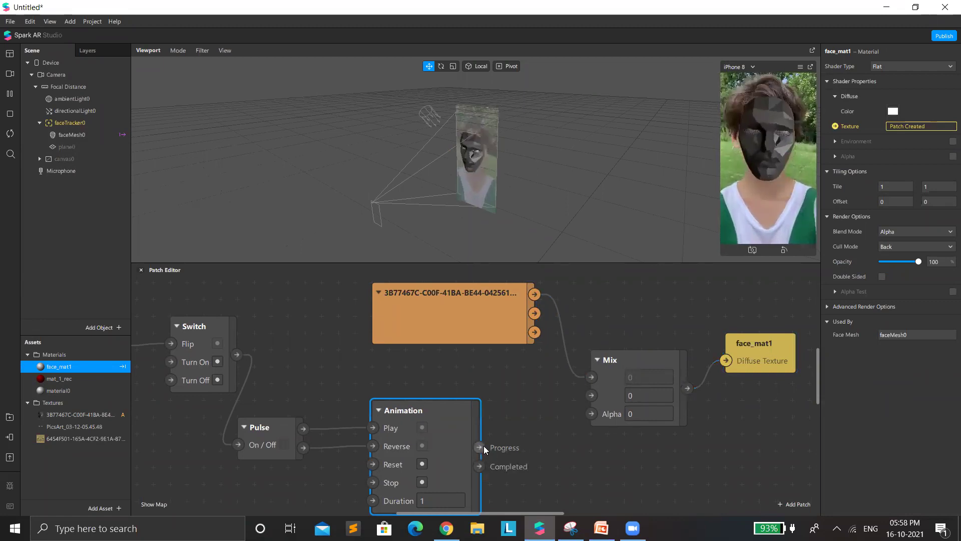
drag(484, 445, 592, 414)
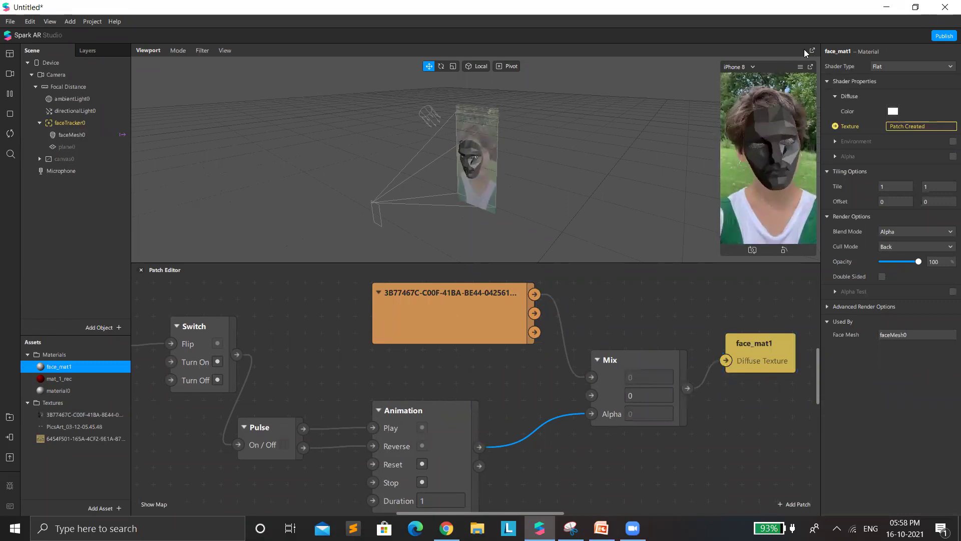
- Enlarge the device preview and test how the mask responds to taps on the face
drag(769, 72, 735, 64)
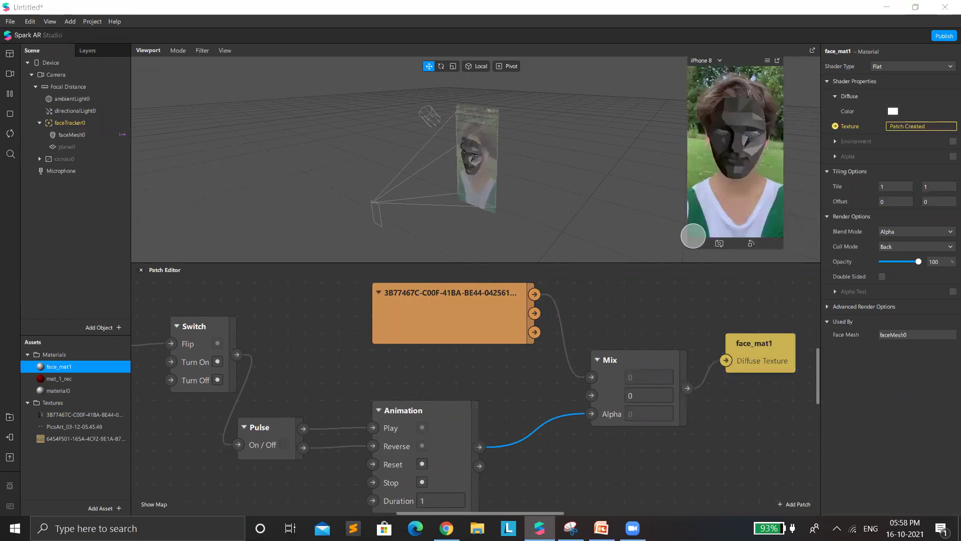
drag(690, 246, 556, 480)
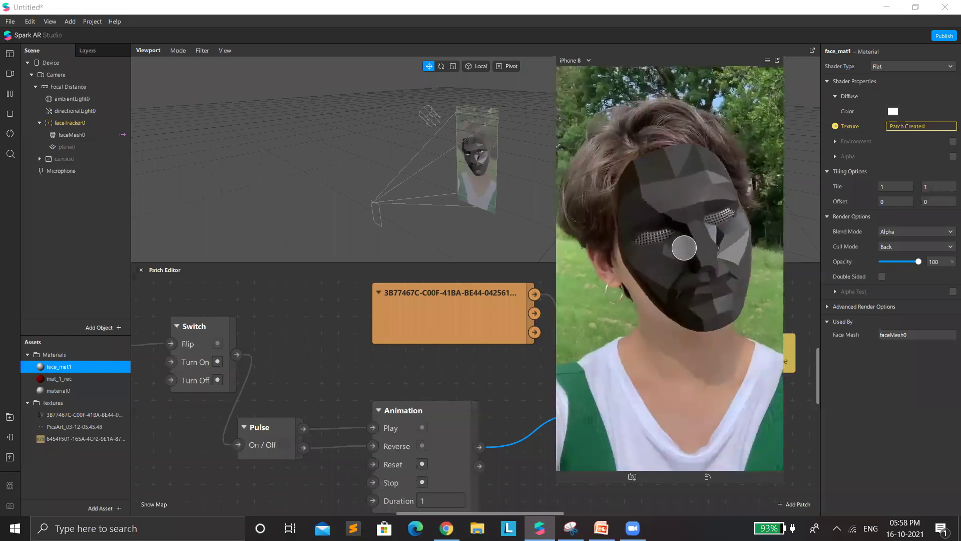
click(685, 247)
click(685, 247)
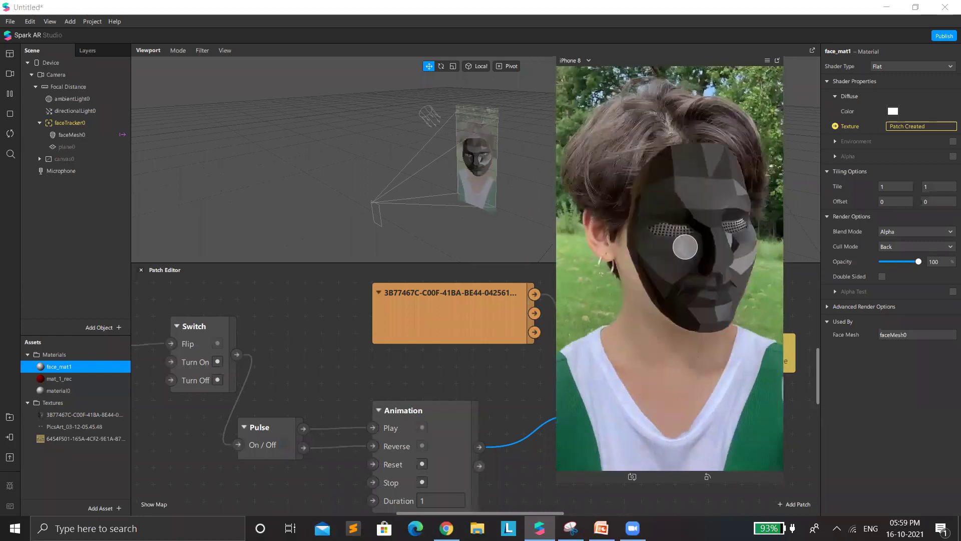
click(685, 247)
click(685, 247)
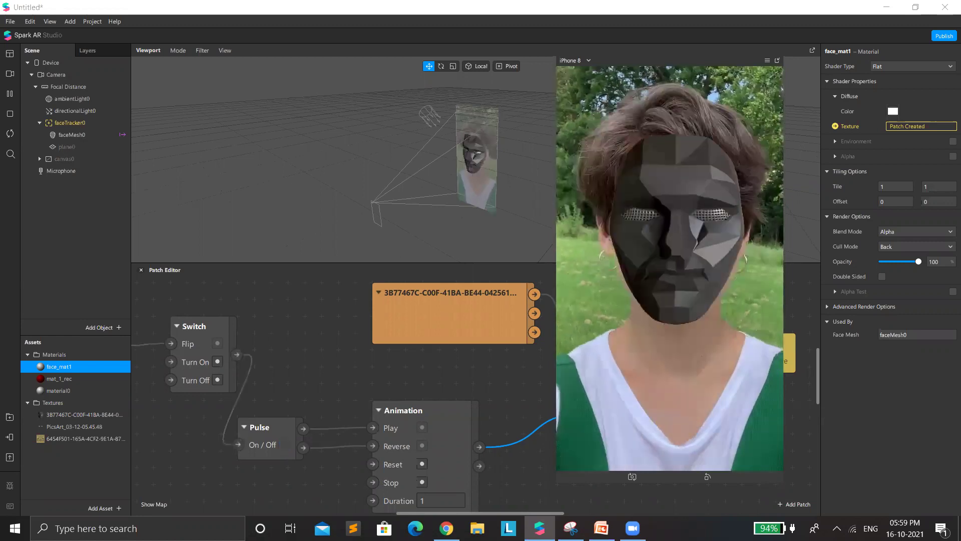
drag(648, 374, 681, 347)
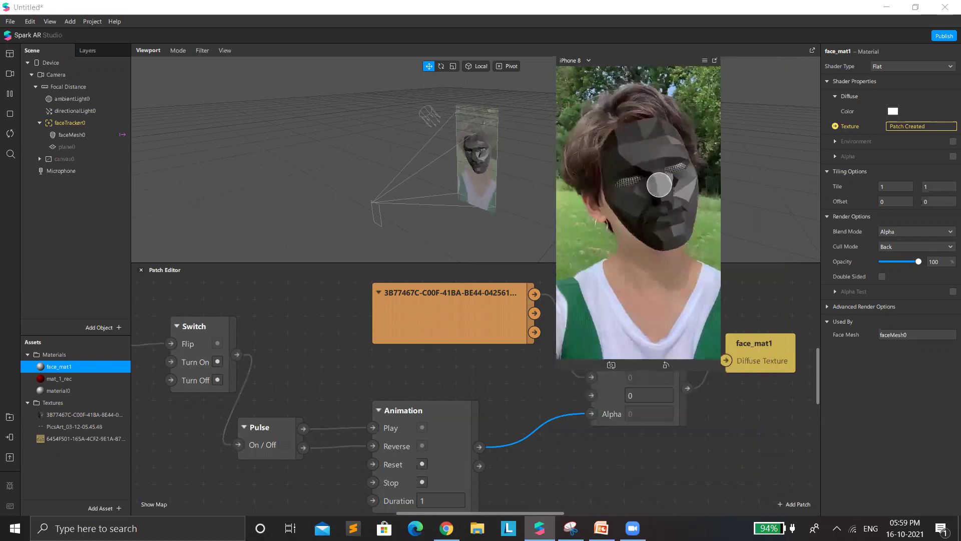
click(657, 186)
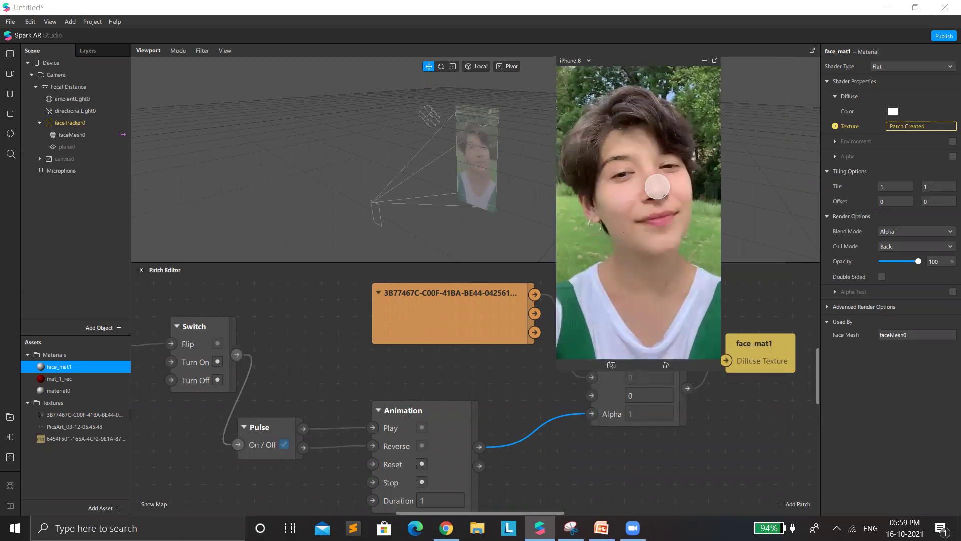
- Import the triangle mask image 94862DBE-BA84-4528-AB1E-ECA7E43038A9 from the Downloads folder as a texture
scroll(609, 433, up, 1)
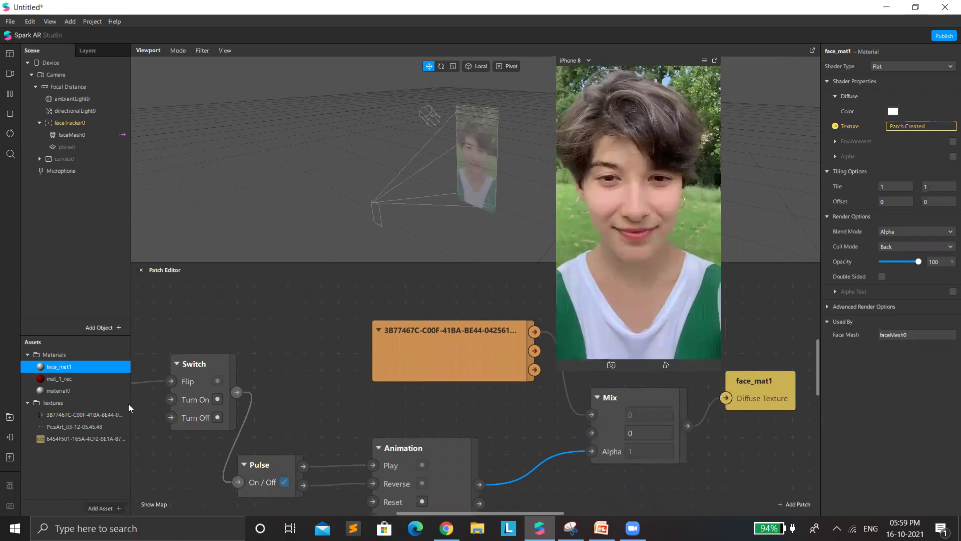
click(104, 508)
mouse_move(150, 368)
click(238, 367)
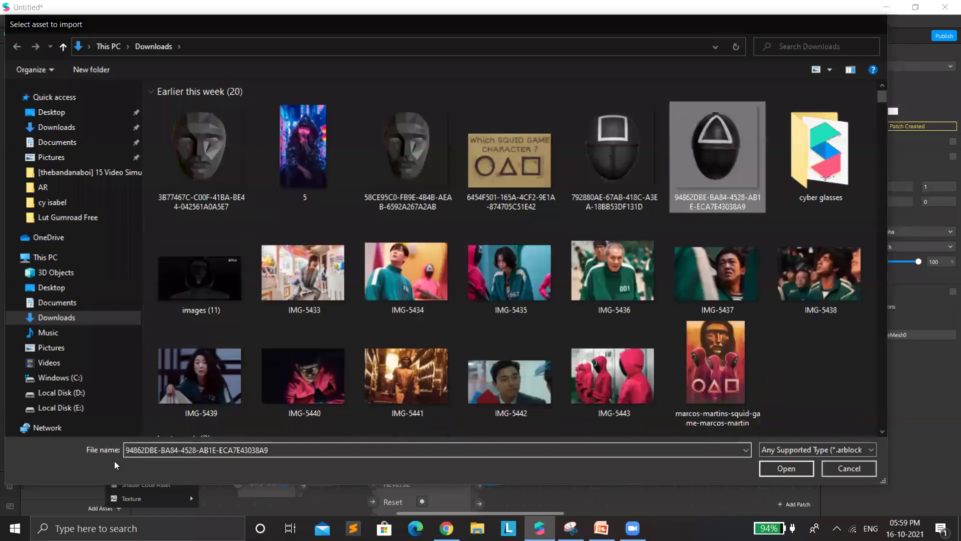
key(Escape)
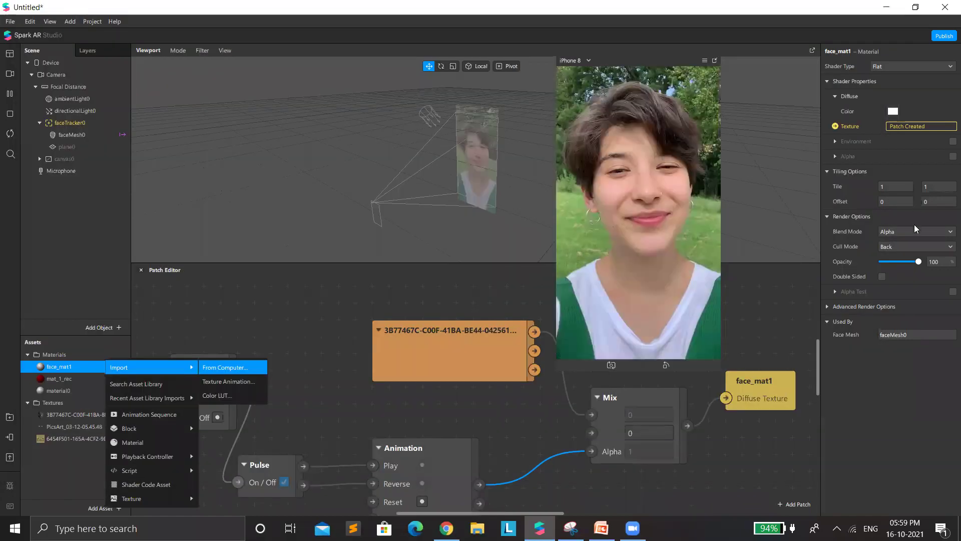
- Set the imported triangle mask texture's compression to None for iOS, Android and Older Android
click(915, 201)
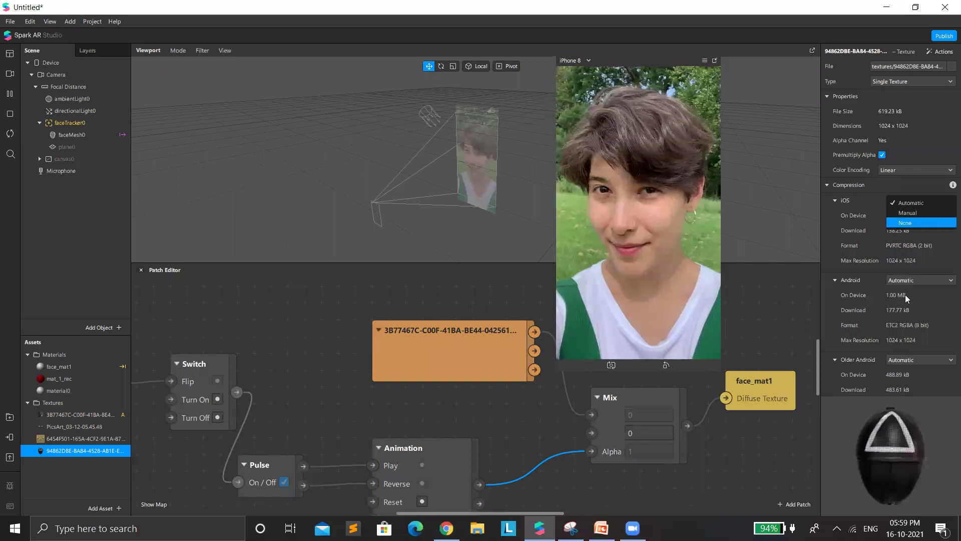
click(913, 222)
click(913, 251)
click(905, 272)
click(920, 299)
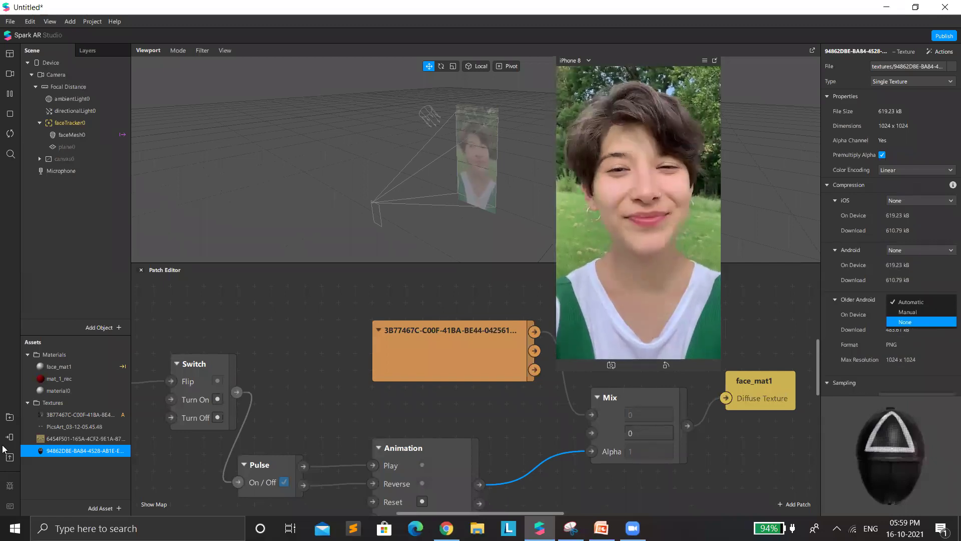
click(904, 319)
- Add the triangle mask texture as a patch below the first texture patch and connect its RGBA output to Mix's second input
drag(81, 451, 496, 408)
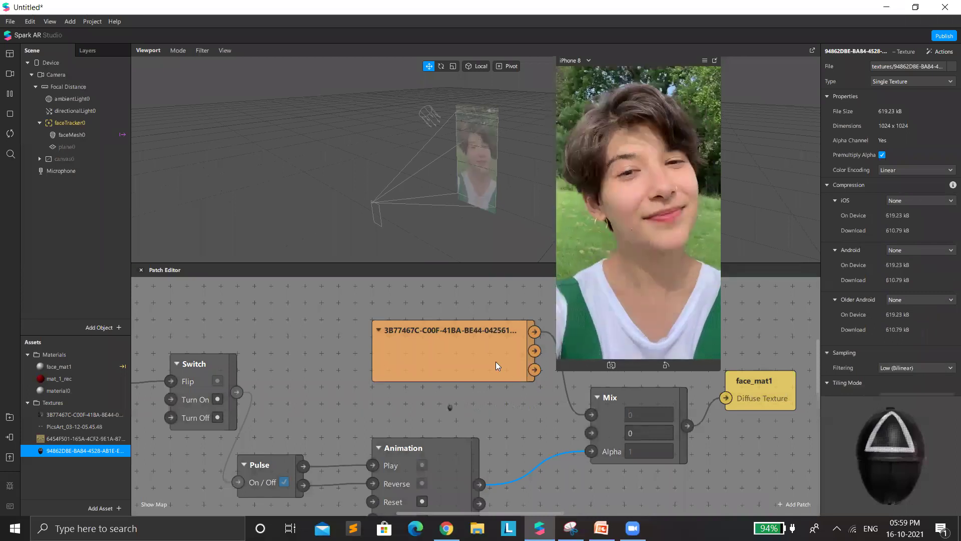
drag(495, 362, 407, 302)
drag(558, 431, 409, 387)
drag(484, 366, 591, 433)
drag(593, 433, 592, 432)
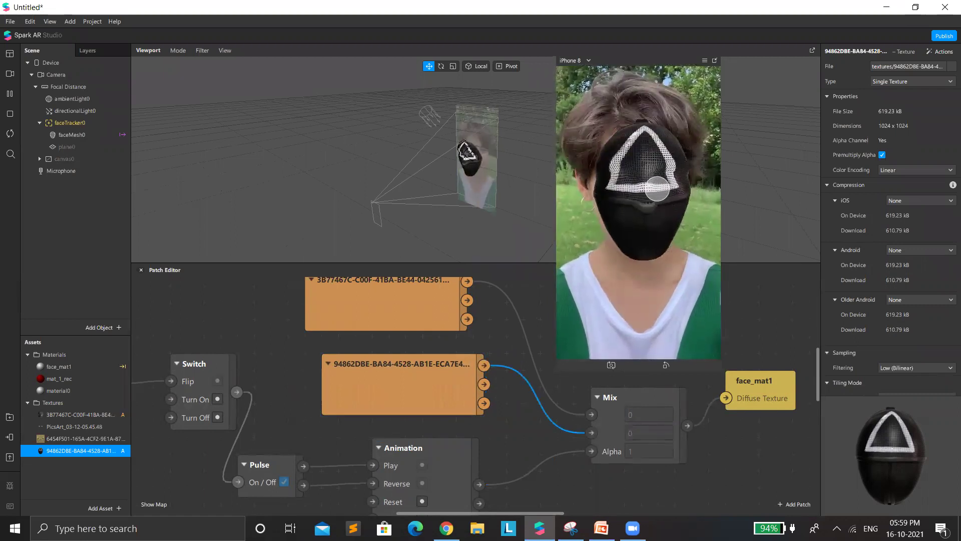
- Test switching between the two mask textures by repeatedly tapping the previewed face
click(659, 195)
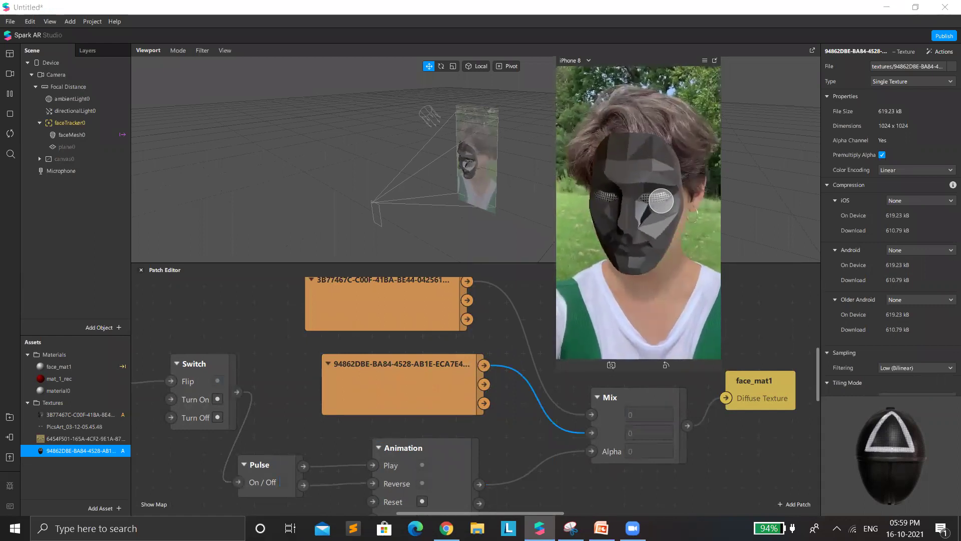
click(660, 200)
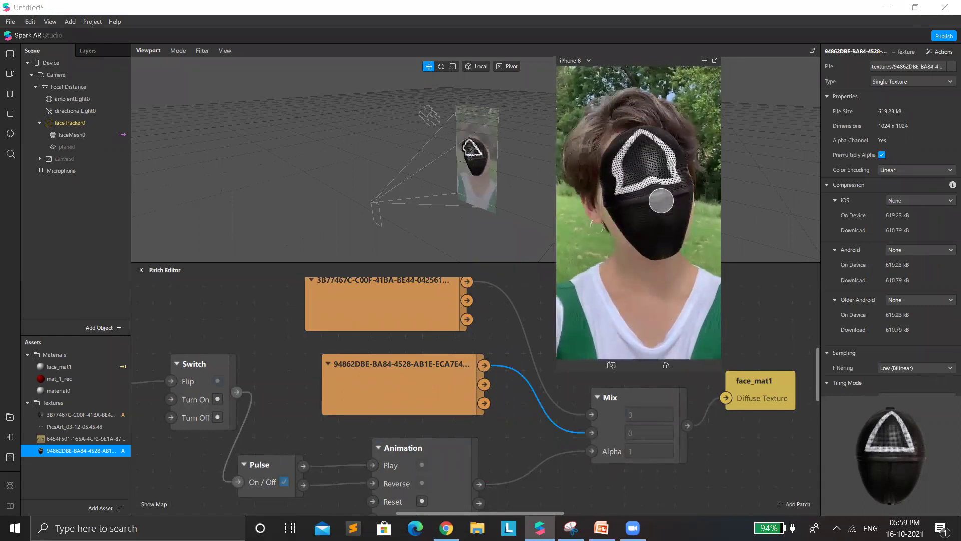
click(637, 224)
click(637, 223)
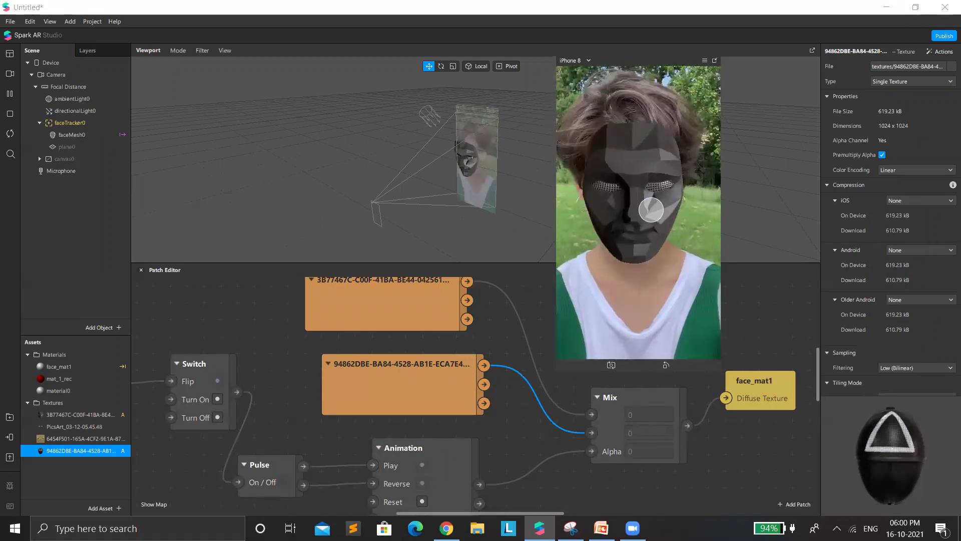
click(650, 209)
click(652, 229)
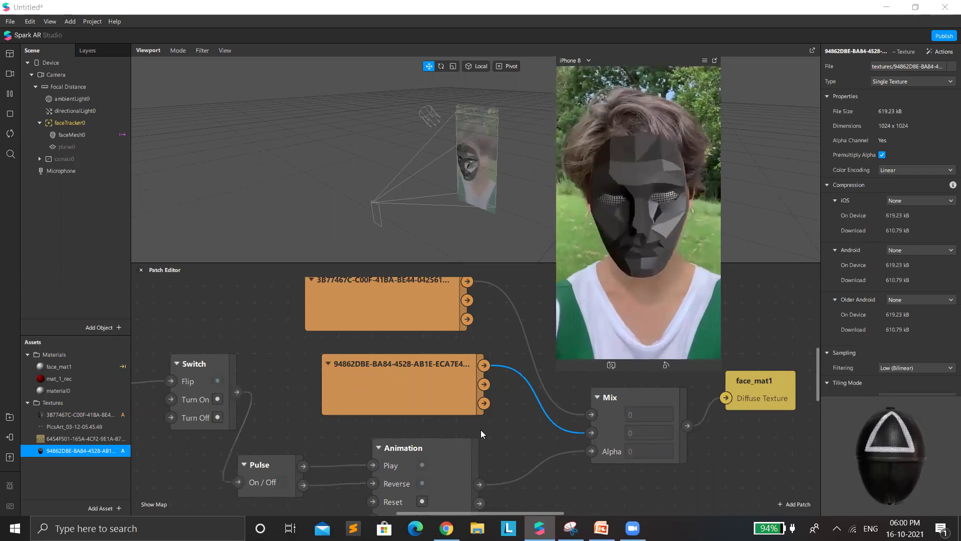
- Tidy the patch graph by shifting all patches upward and lining up faceMesh0, Object Tap and Switch with the Pulse patch
scroll(474, 430, down, 1)
scroll(478, 452, down, 3)
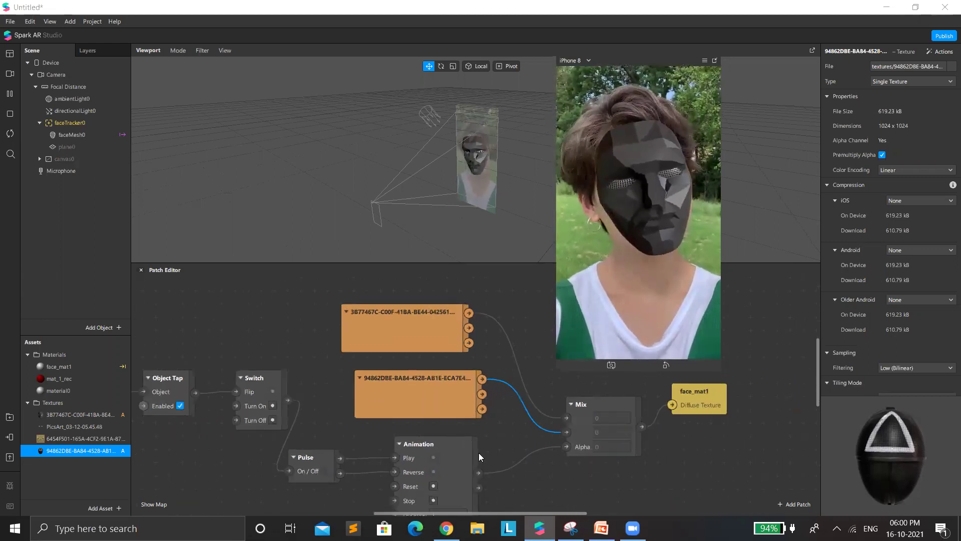
scroll(553, 412, down, 1)
scroll(553, 411, down, 1)
key(ctrl+a)
drag(554, 411, 559, 379)
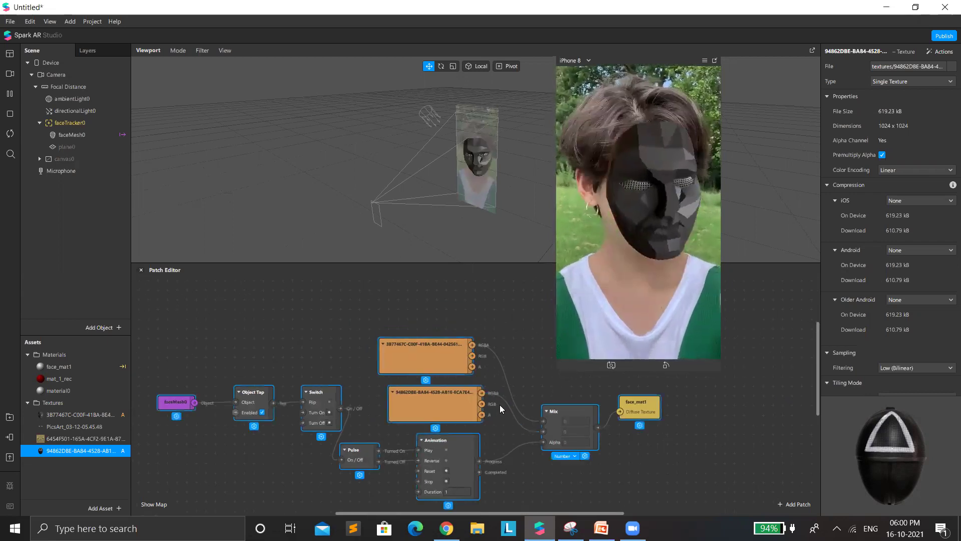
click(186, 318)
drag(185, 317, 360, 378)
drag(349, 355, 243, 405)
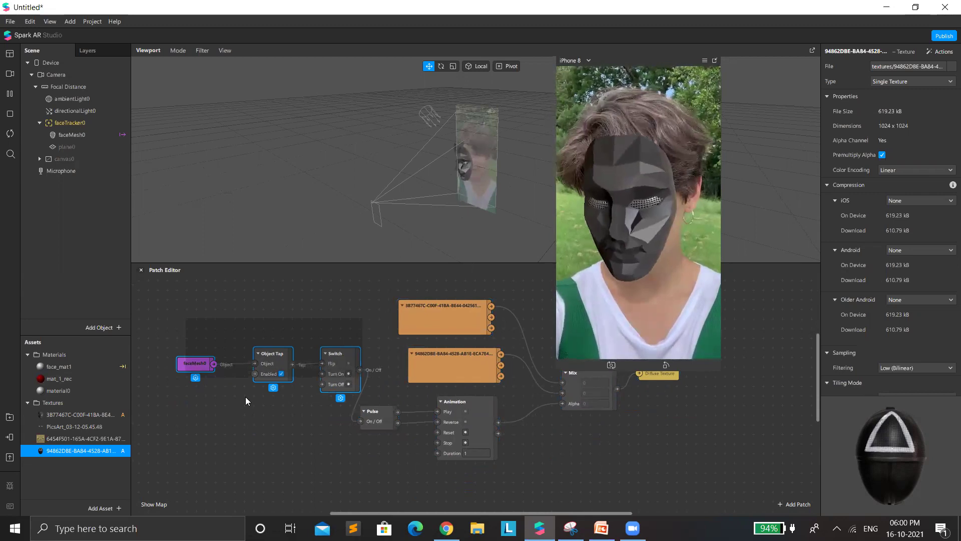
drag(307, 412, 311, 409)
drag(153, 298, 764, 452)
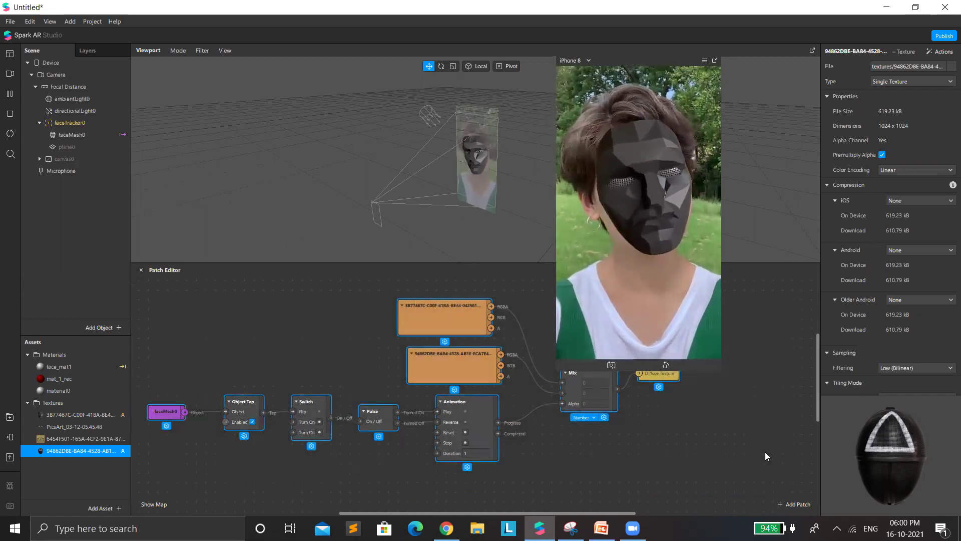
- Resize the device preview and undock the viewport into its own floating window
click(651, 238)
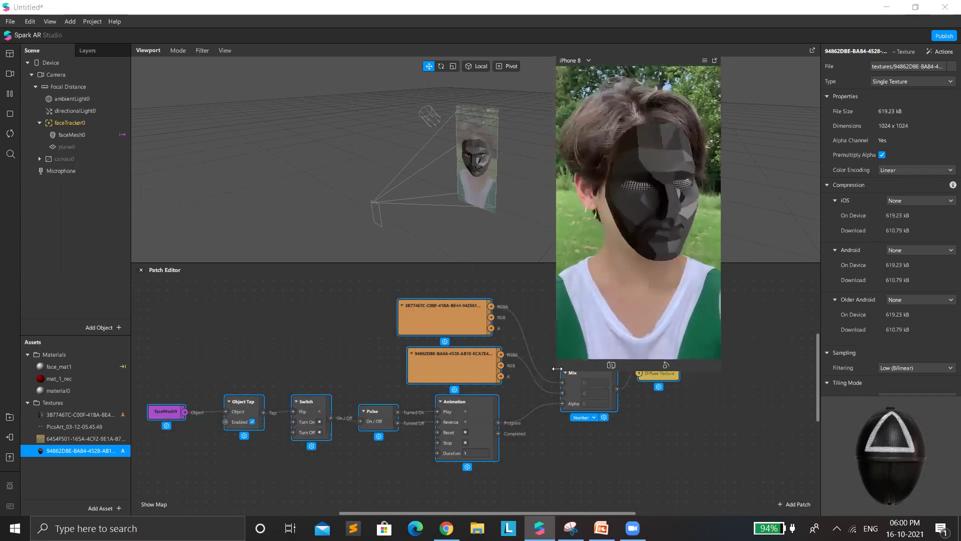
drag(557, 368, 601, 289)
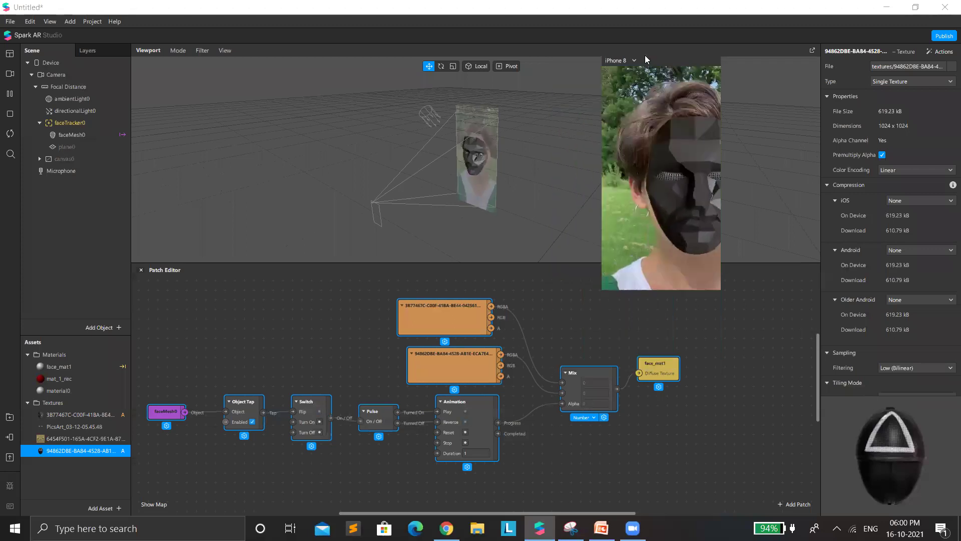
double_click(646, 57)
click(812, 50)
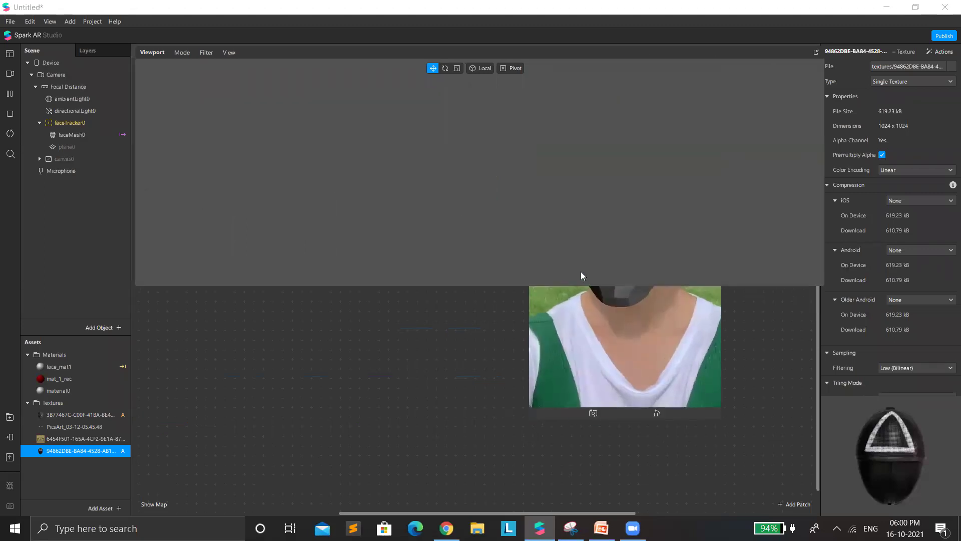
click(613, 364)
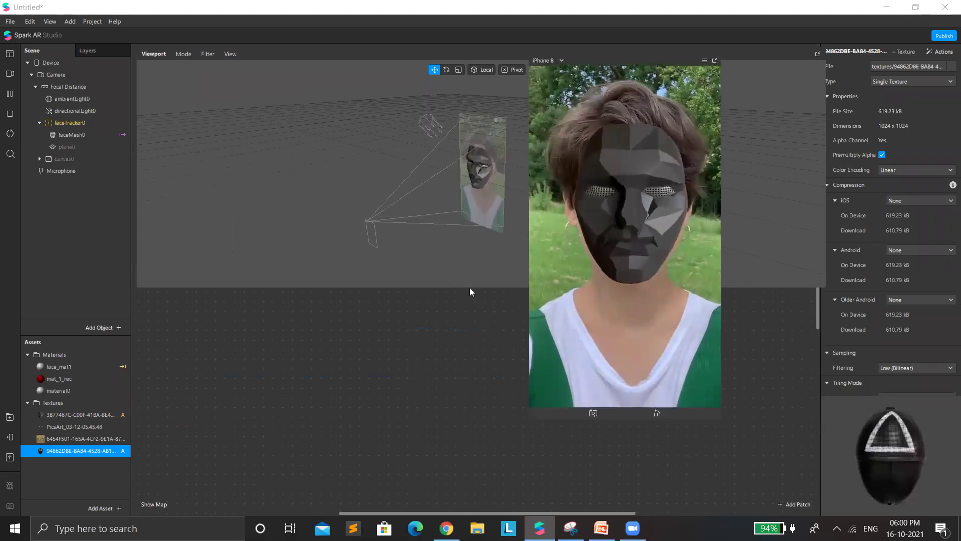
- Make the floating viewport taller and move the device preview to the viewport's far edge beside the texture properties
drag(470, 288, 564, 398)
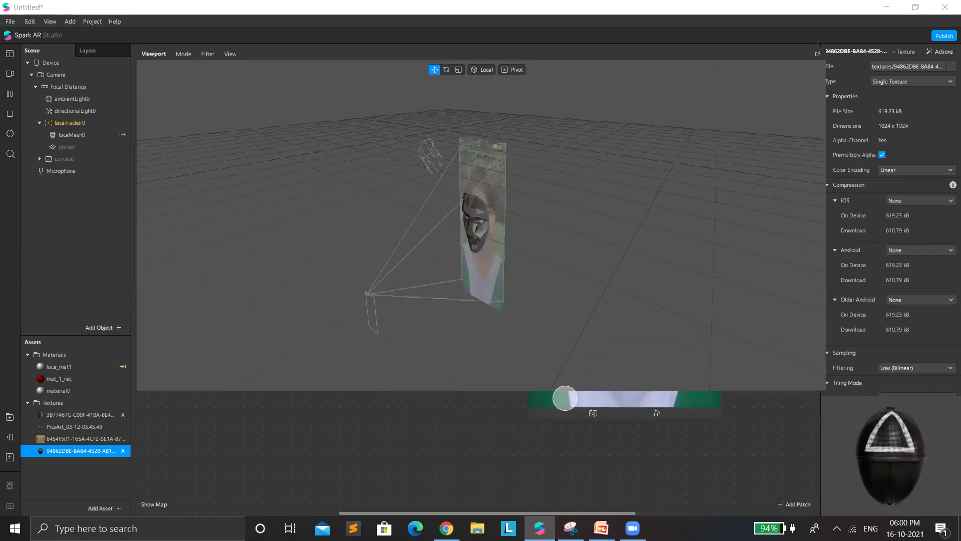
click(564, 398)
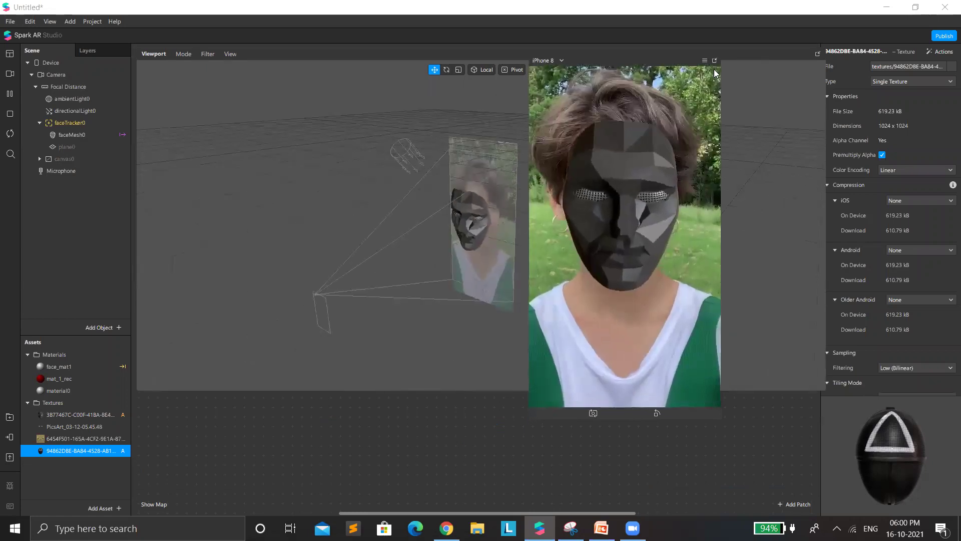
drag(721, 55, 714, 70)
drag(647, 71, 749, 67)
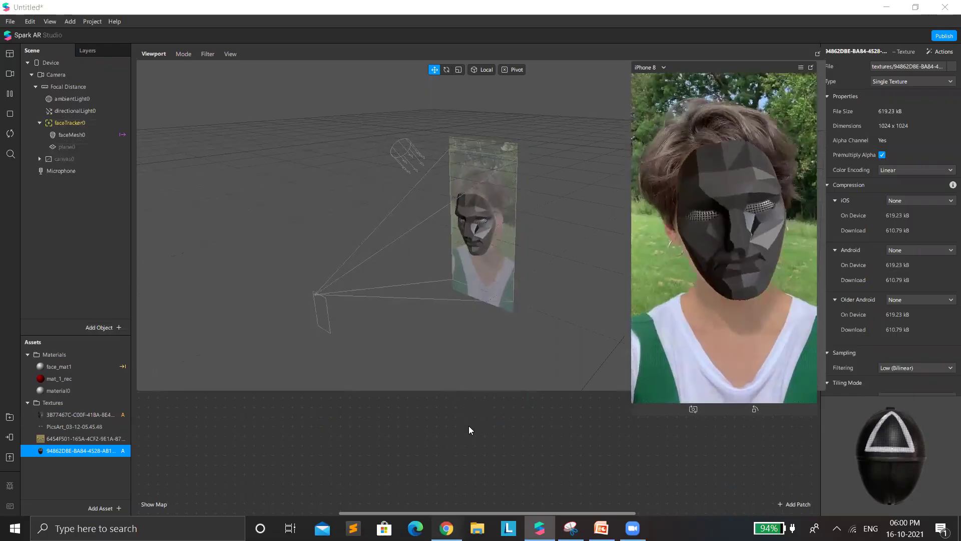
- Switch to the Week 1 - AR Cohort PDF in the browser and review its slides on objects, materials, data types and interaction logic
key(alt+Tab)
scroll(475, 430, down, 10)
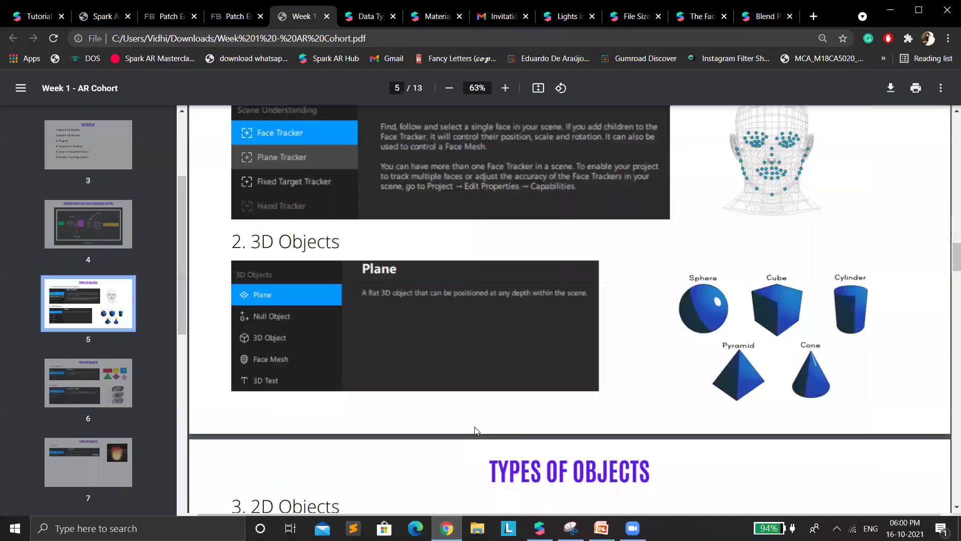
scroll(475, 430, down, 15)
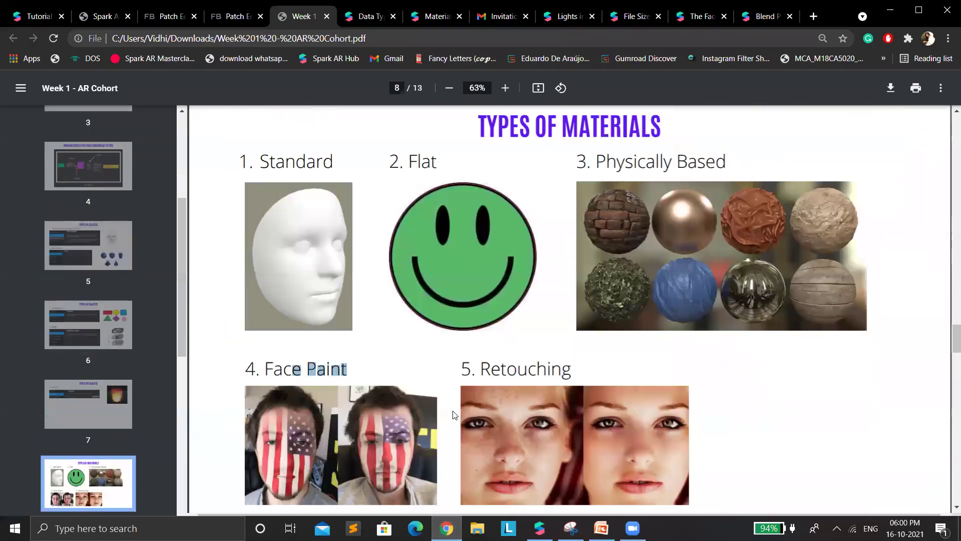
scroll(432, 416, down, 10)
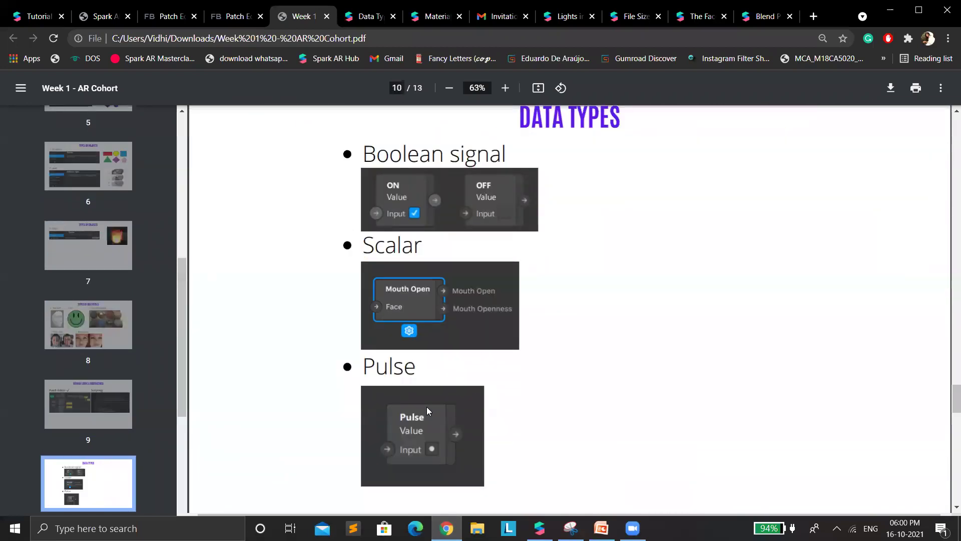
scroll(428, 408, down, 8)
scroll(429, 406, up, 7)
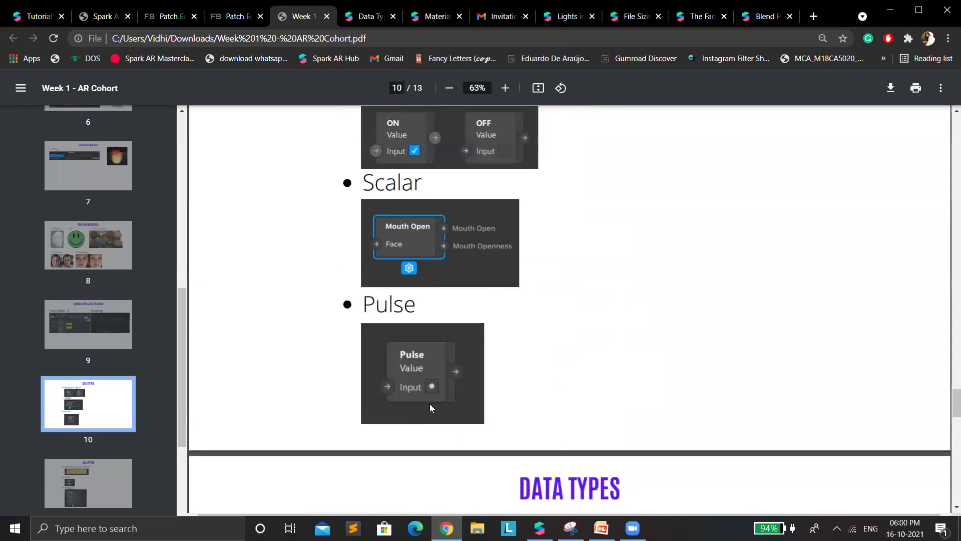
scroll(430, 404, up, 6)
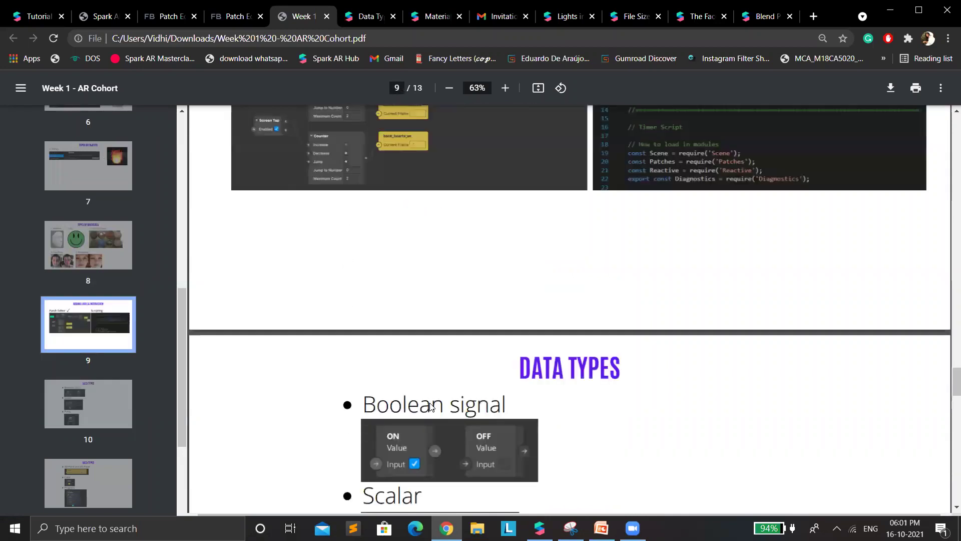
scroll(431, 405, up, 5)
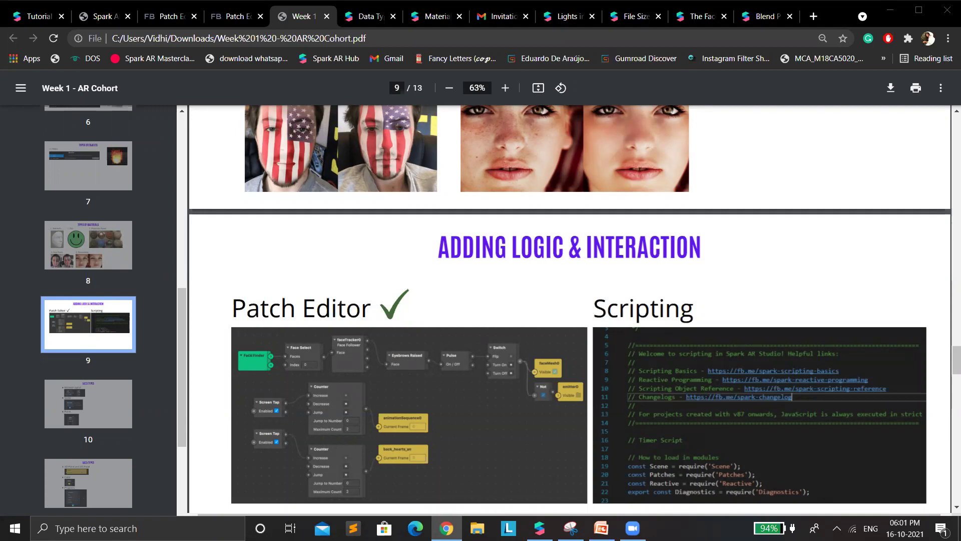
- Search the web for "segmentation sparkar" in a new tab and read the introduction of the Spark AR segmentation article
key(alt+Tab)
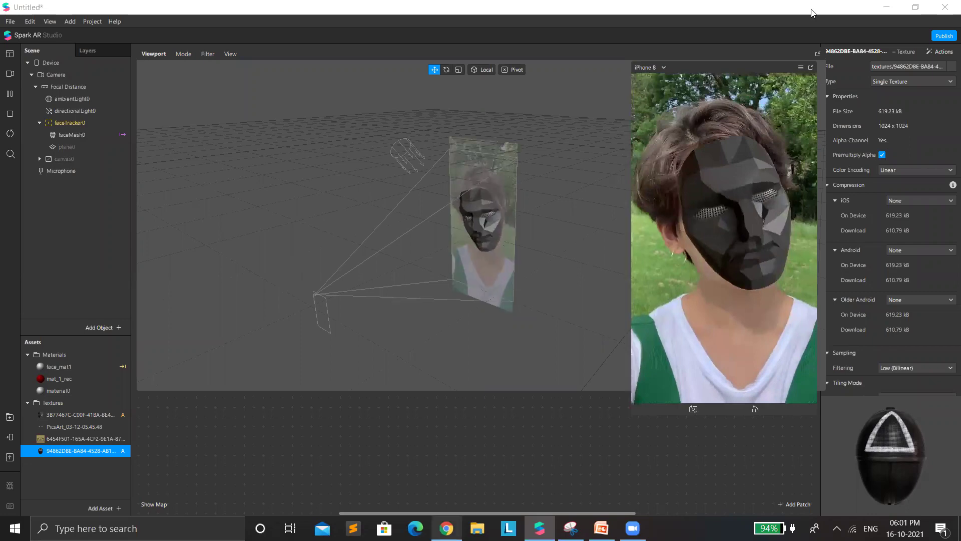
key(alt+Tab)
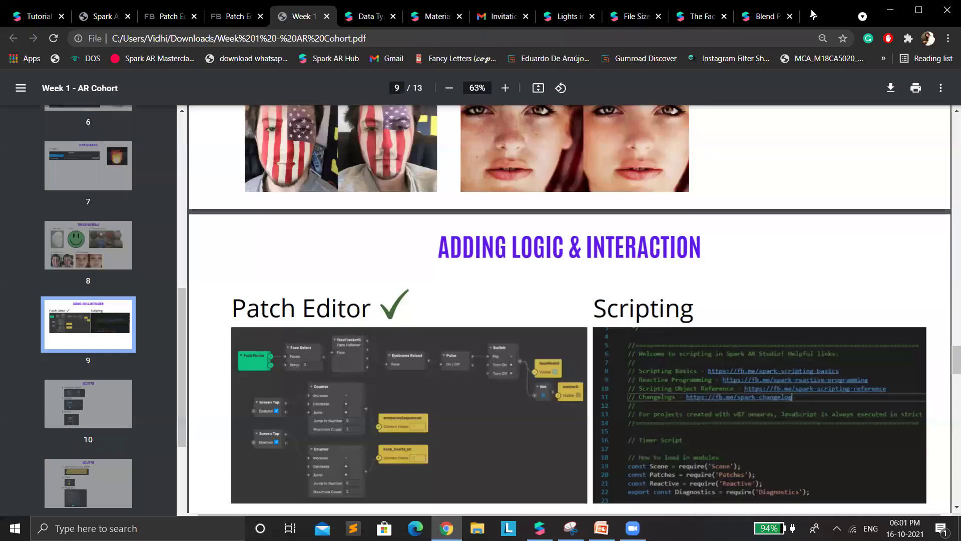
click(813, 16)
text(seg)
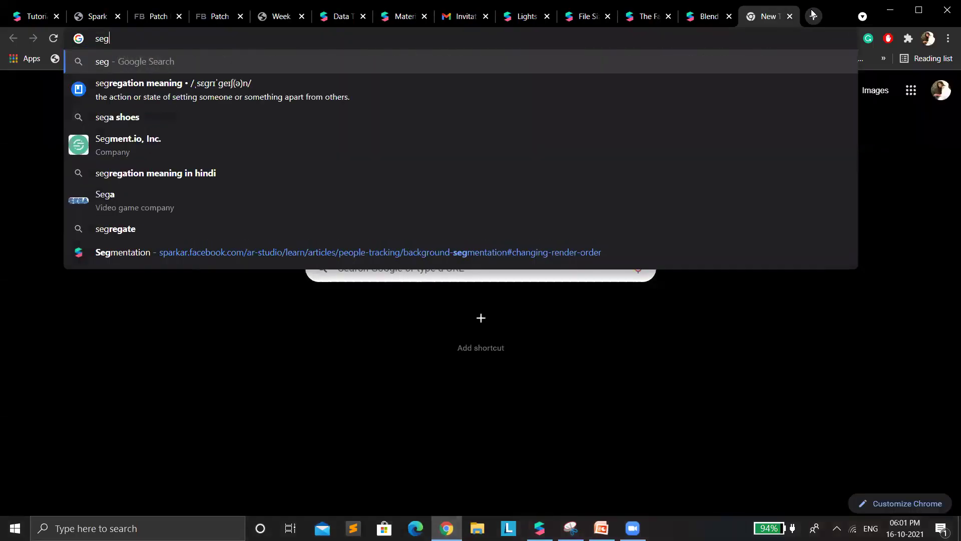
text(mentation sparkar)
key(Return)
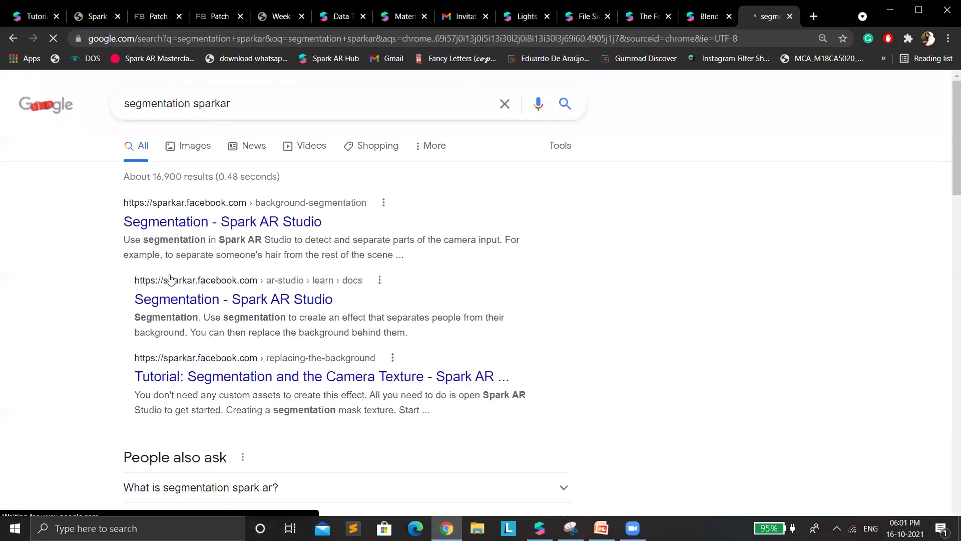
click(170, 279)
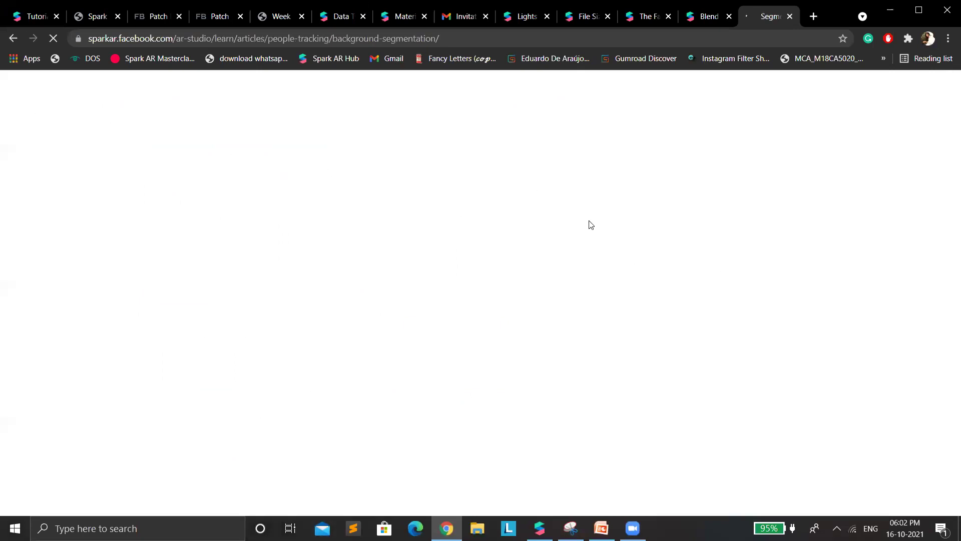
scroll(470, 181, down, 2)
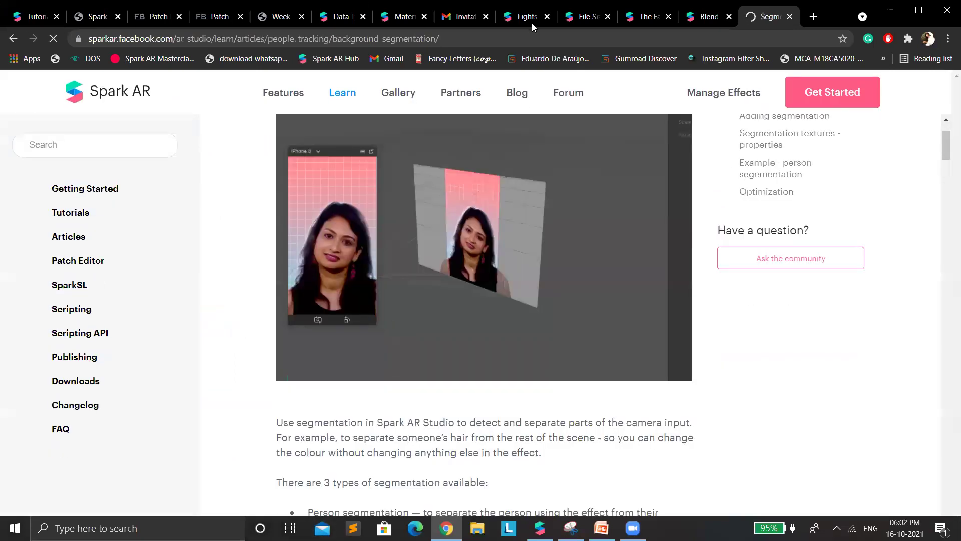
scroll(548, 290, up, 3)
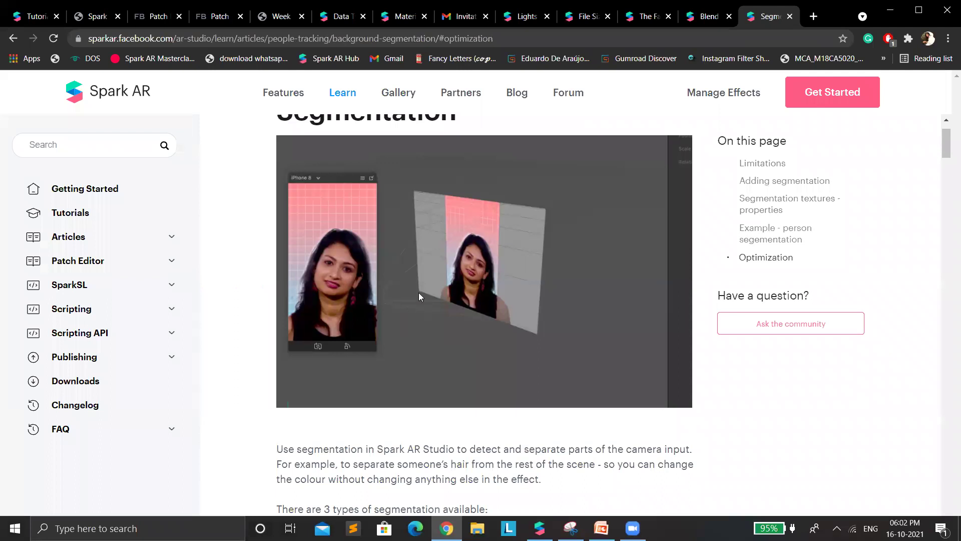
scroll(561, 278, down, 1)
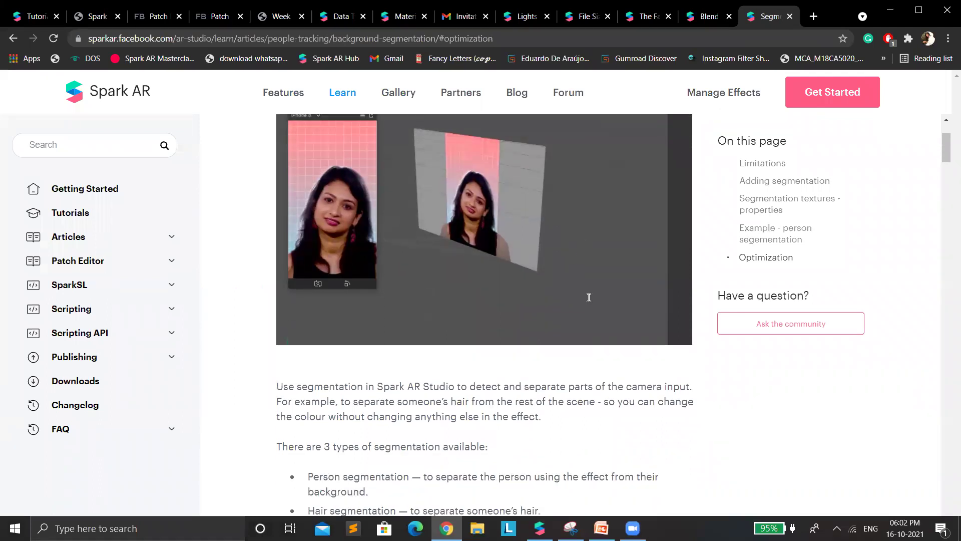
scroll(516, 457, down, 1)
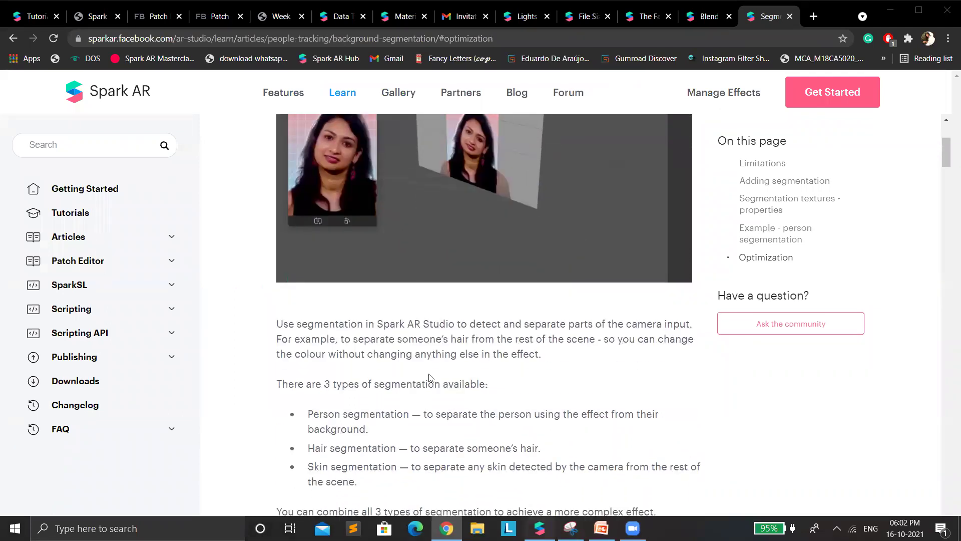
- Switch to Spark AR Studio and extract a texture from the Camera
key(alt+Tab)
click(65, 75)
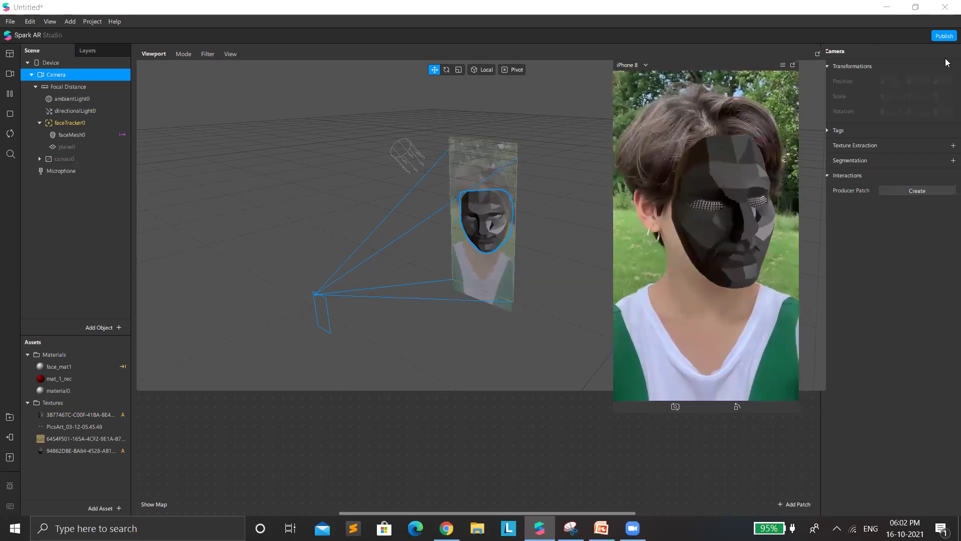
click(952, 146)
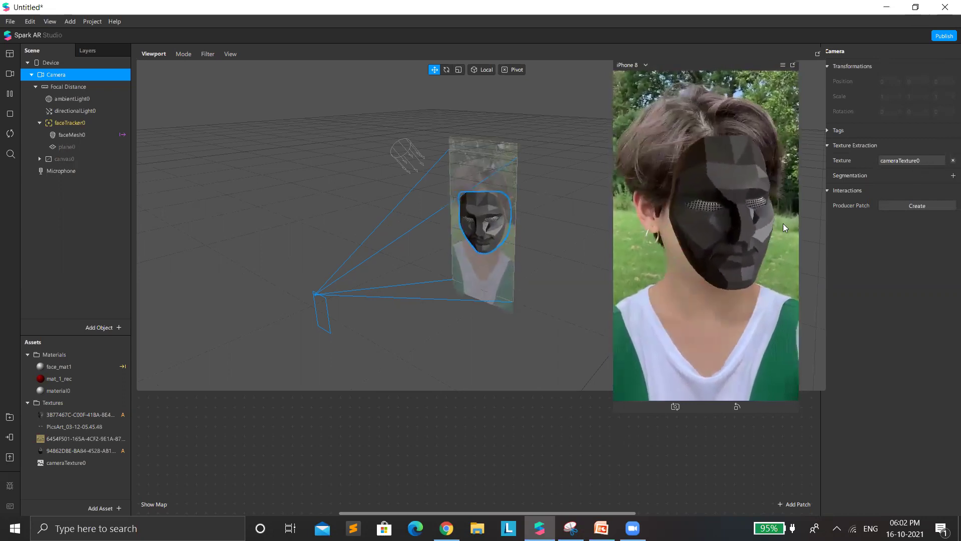
- Expand canvas0 in the scene and make it visible
click(38, 159)
click(58, 158)
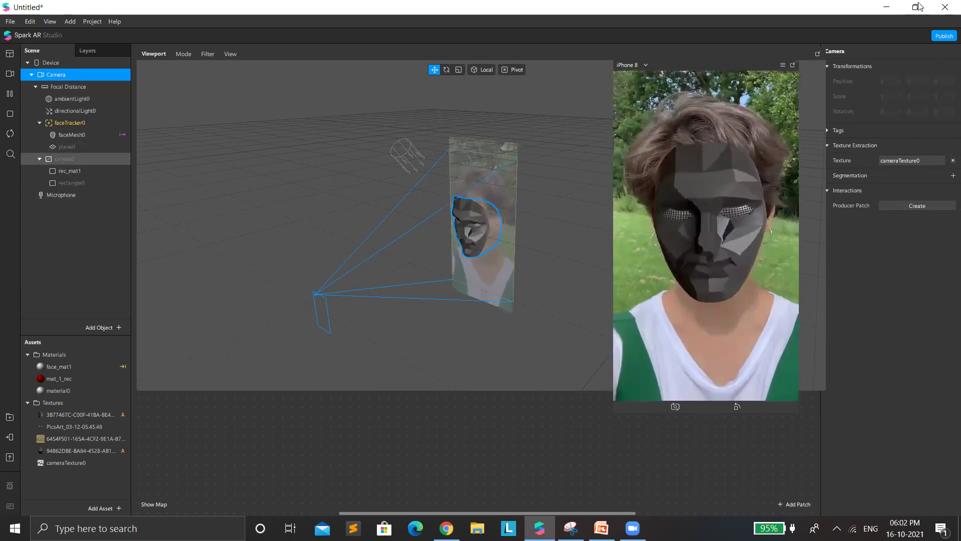
click(883, 97)
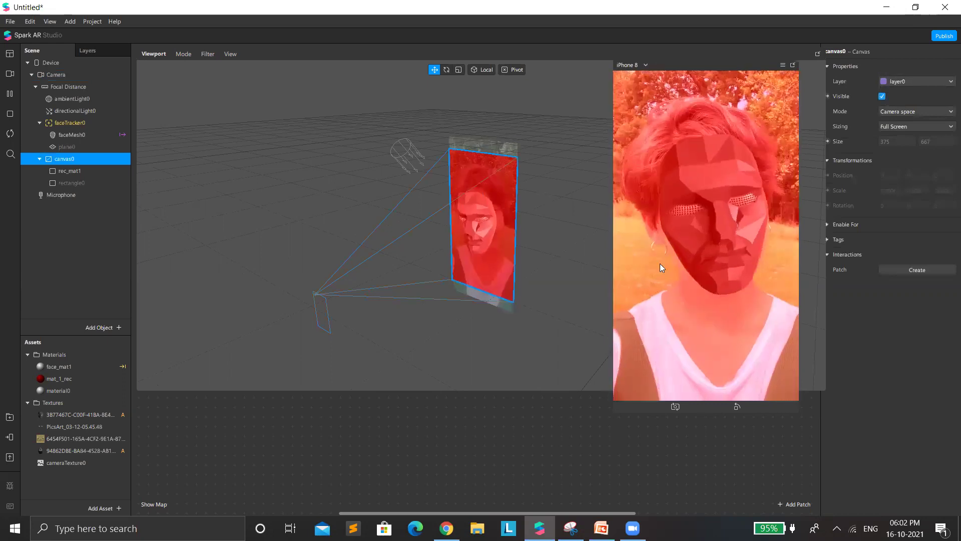
- Set the diffuse color of rec_mat1's material mat_1_rec to white and toggle the visibility of faceTracker0
click(70, 172)
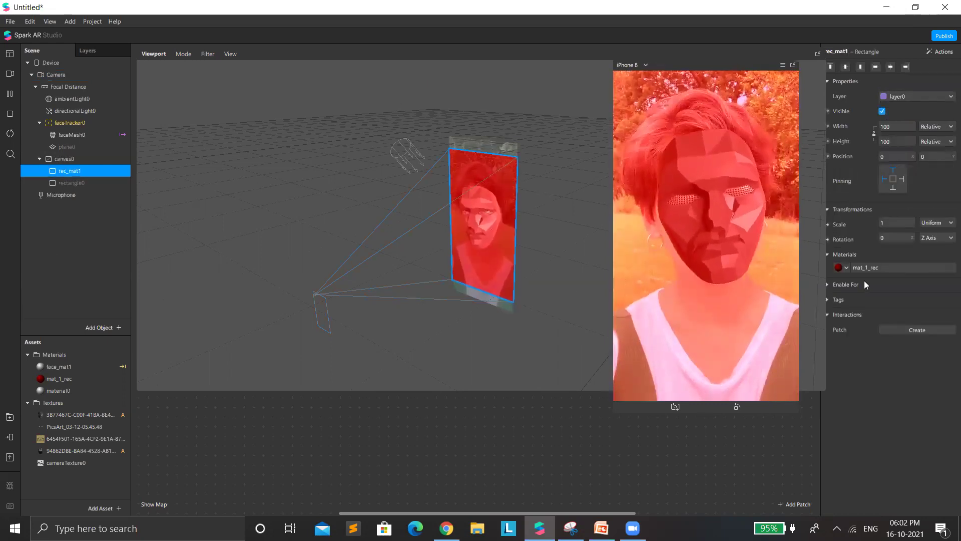
click(871, 268)
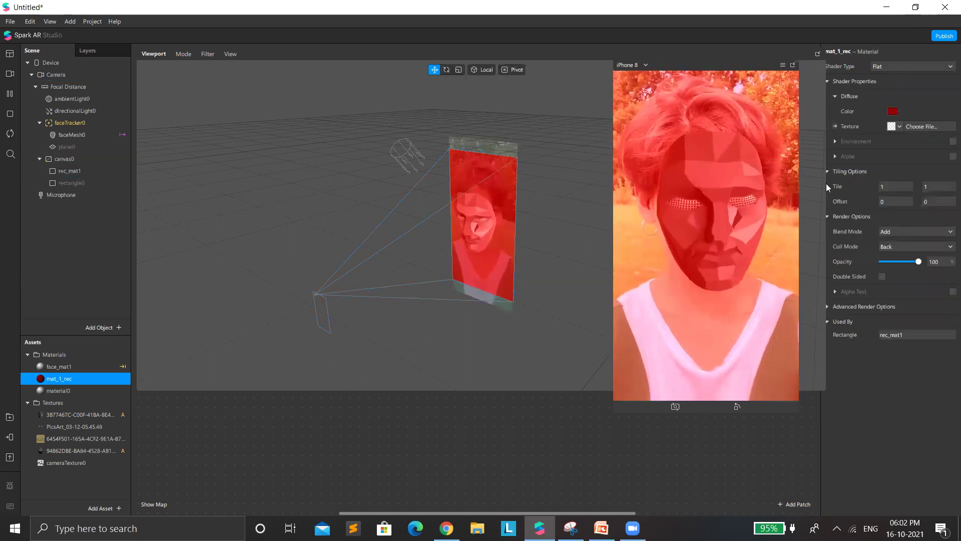
click(892, 111)
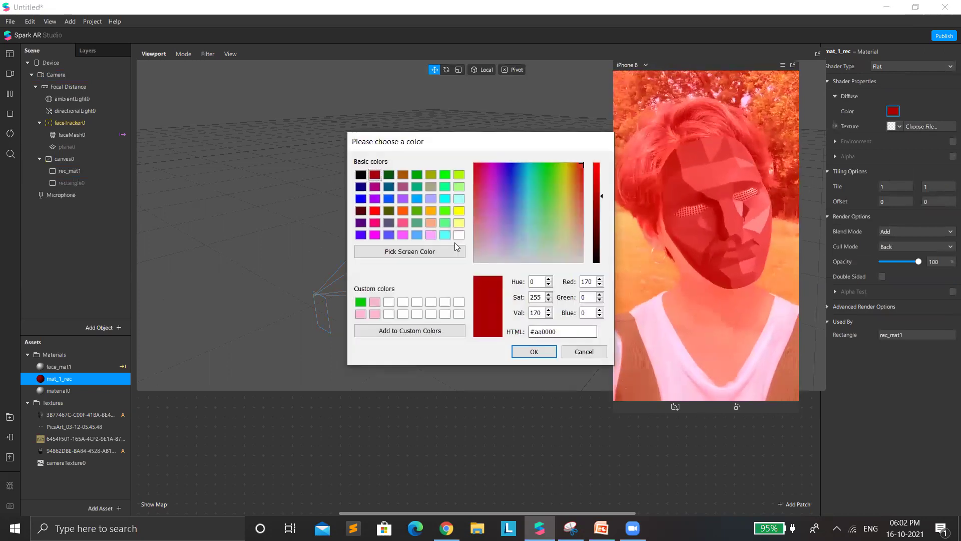
click(459, 234)
key(Return)
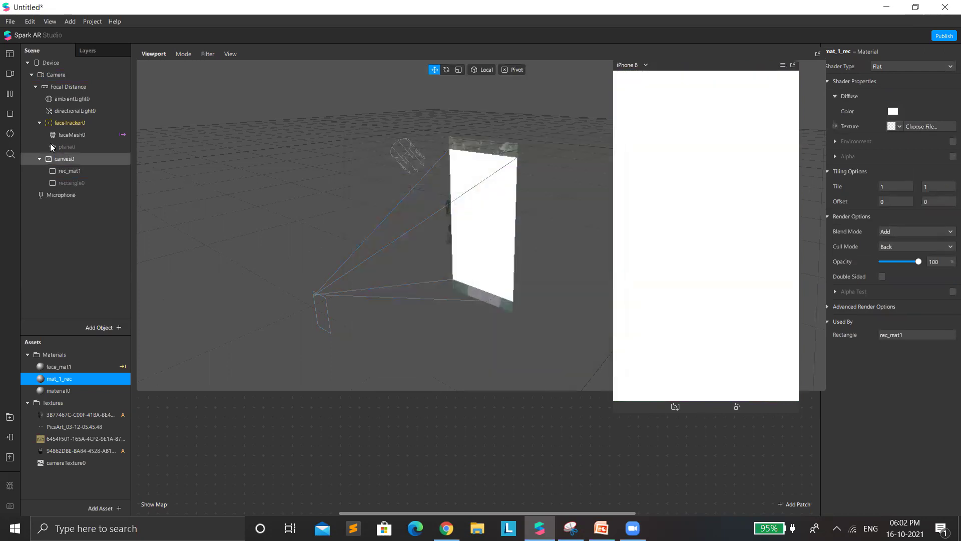
click(64, 122)
click(882, 96)
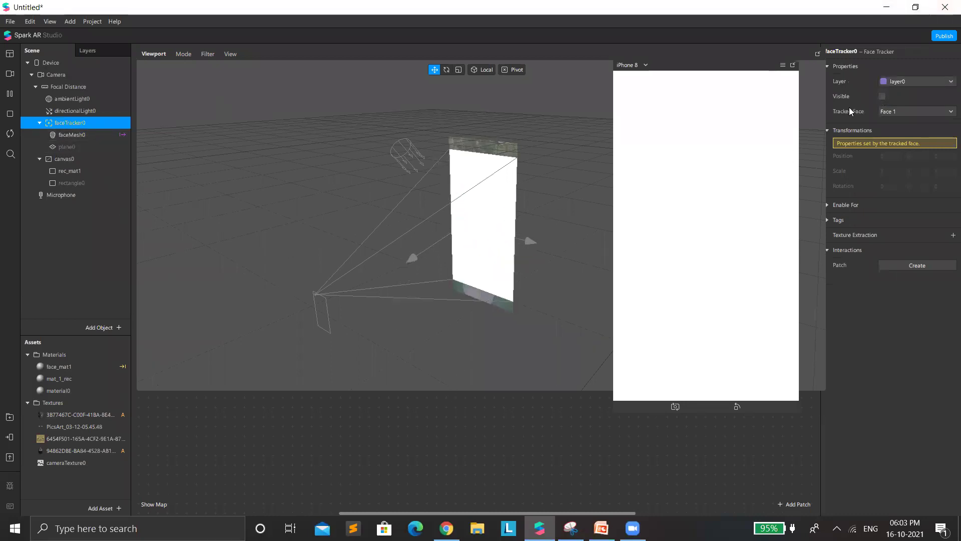
- Assign cameraTexture0 as the texture of rec_mat1's material mat_1_rec and set its blend mode to Alpha
click(88, 171)
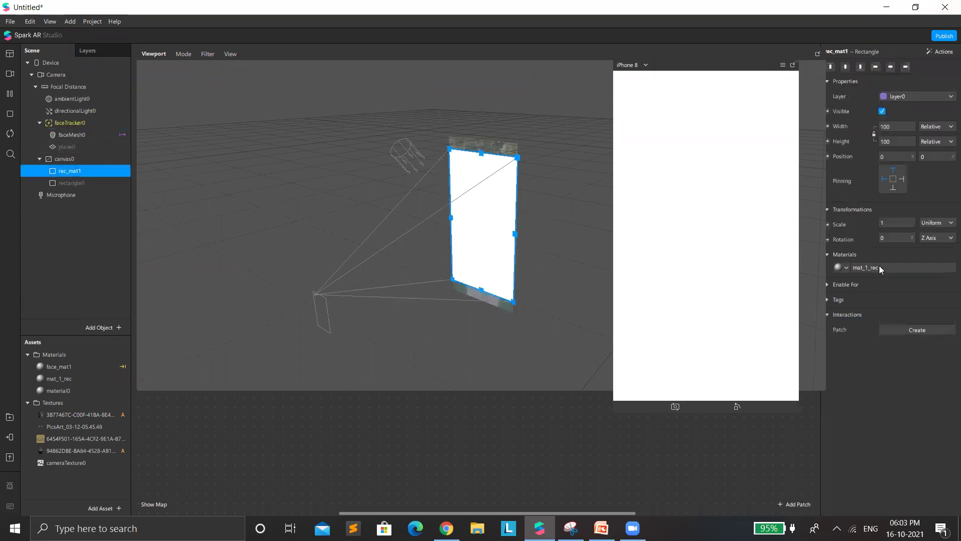
click(879, 267)
drag(827, 79, 795, 78)
drag(803, 76, 821, 78)
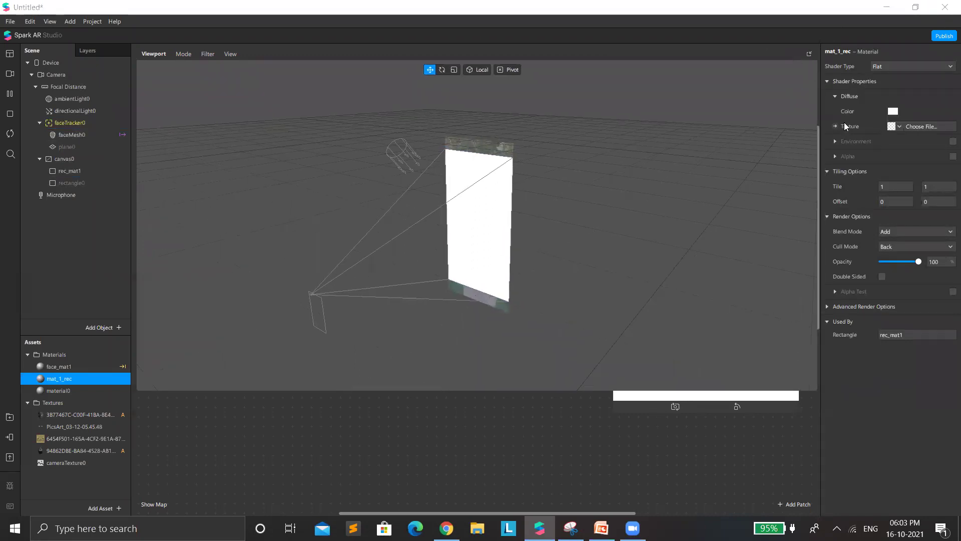
click(895, 126)
click(871, 199)
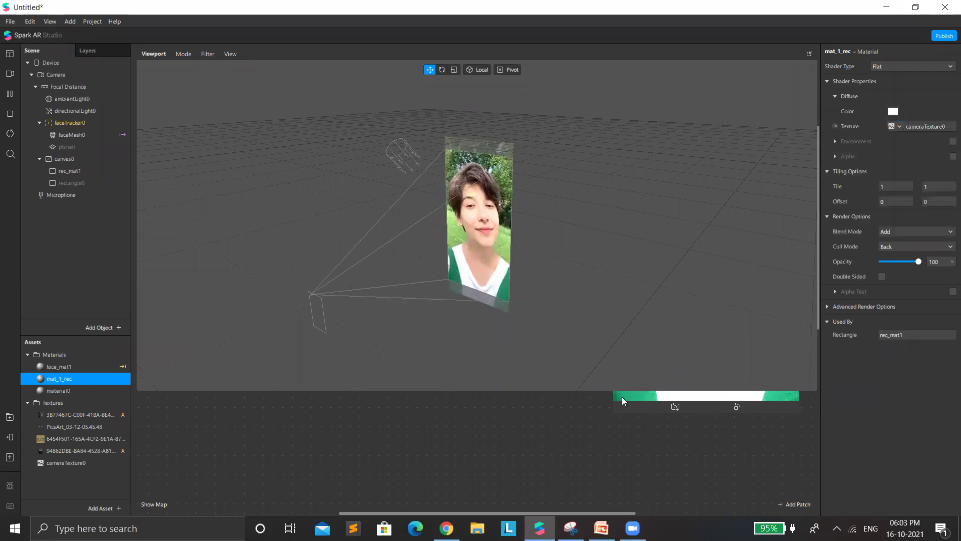
click(915, 231)
click(915, 253)
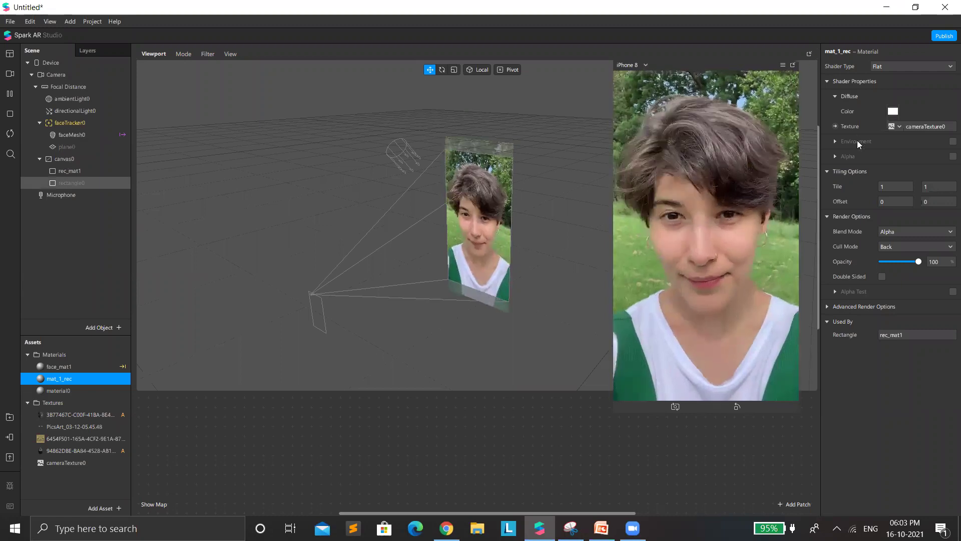
- Make the floating viewport shorter and bring the device preview back in front of it
click(254, 456)
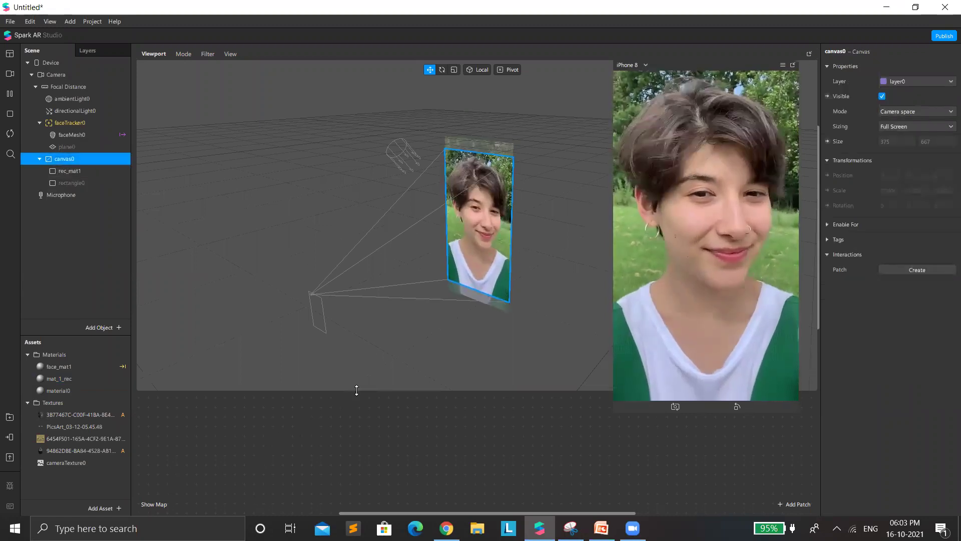
drag(635, 392, 645, 345)
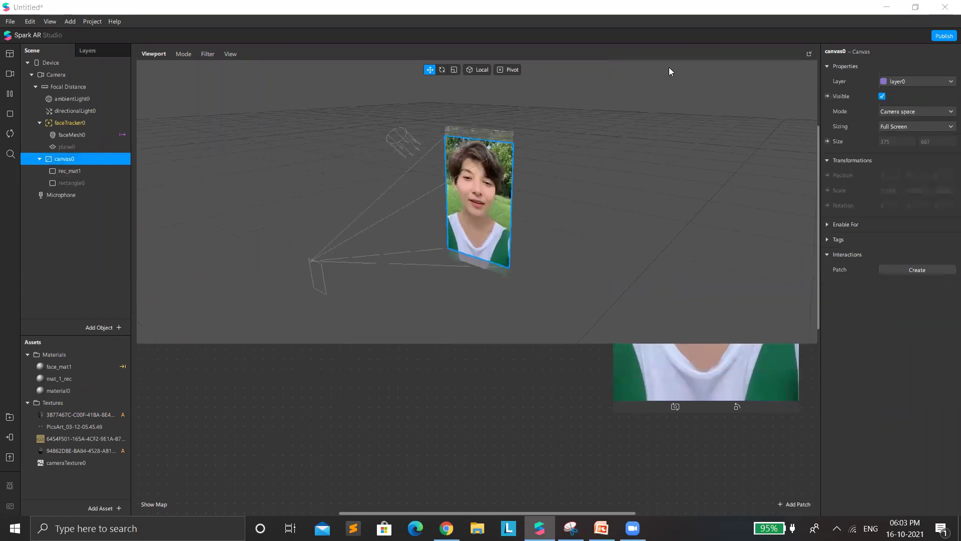
drag(669, 68, 657, 59)
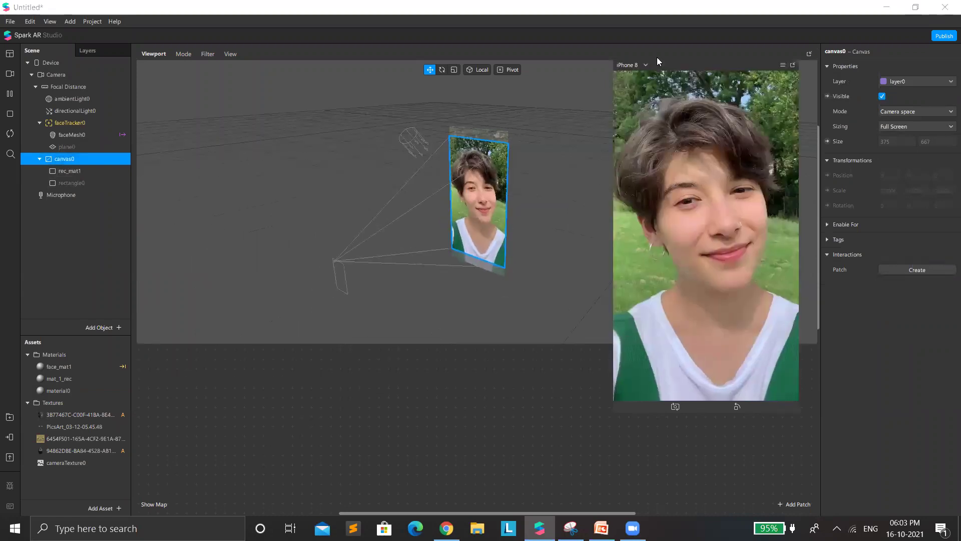
- Browse the AR Library's Color LUTs and import the Ko Red LUT into the project
click(95, 508)
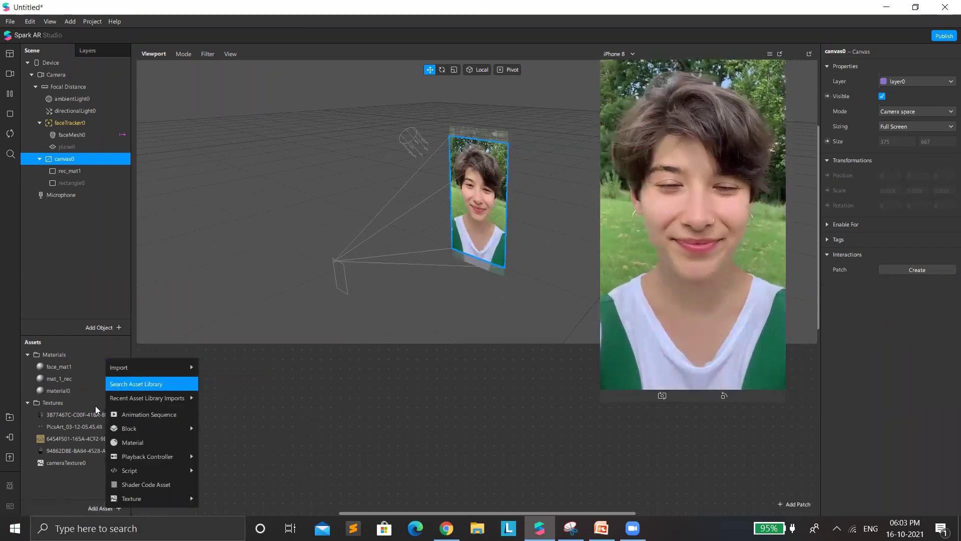
key(Return)
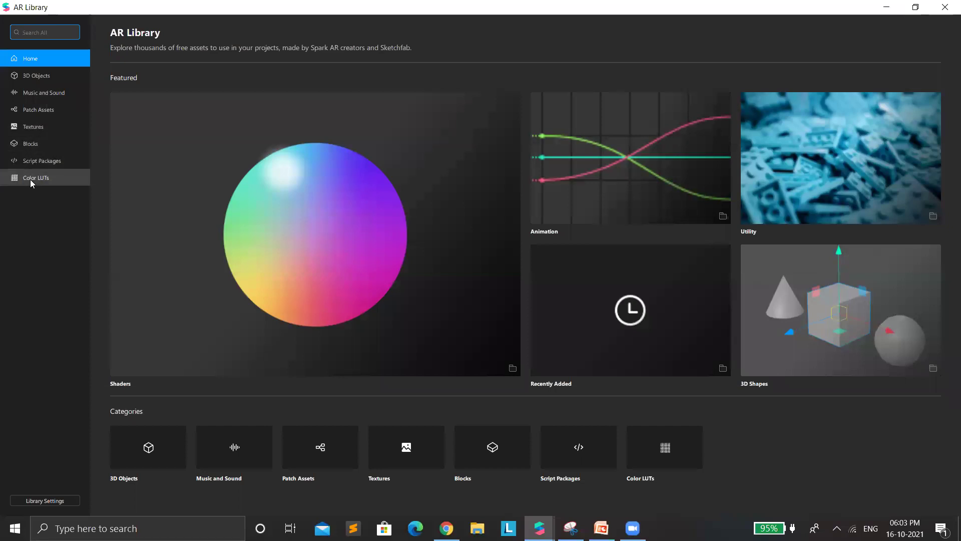
click(30, 178)
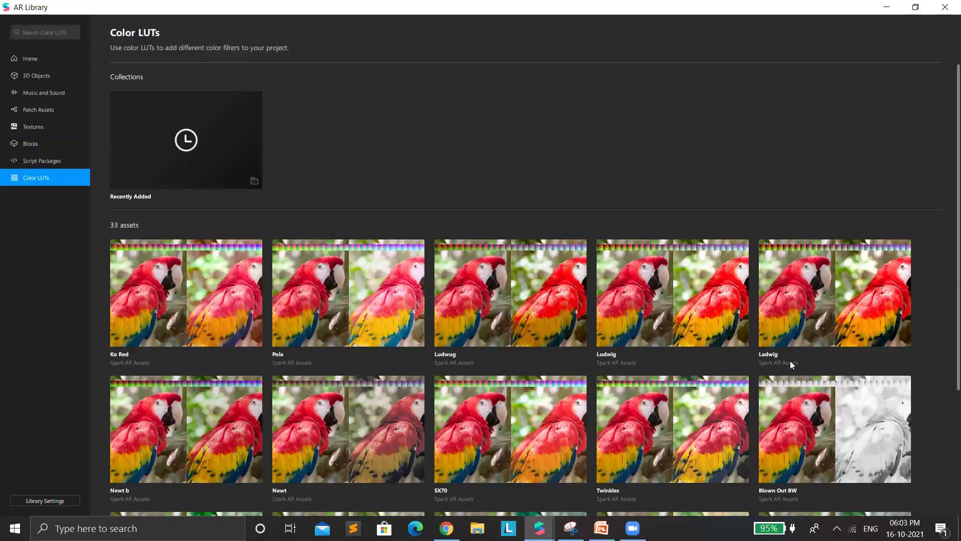
scroll(654, 377, down, 1)
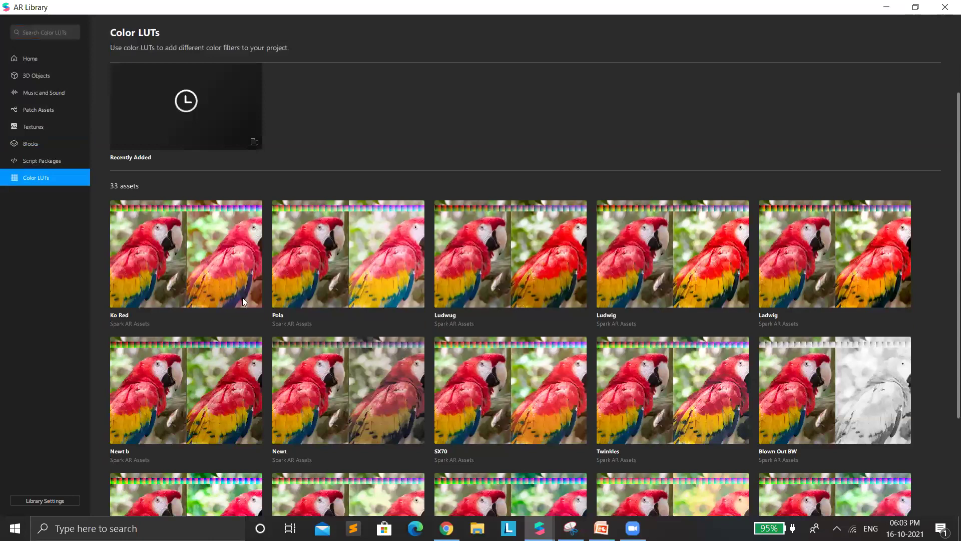
scroll(181, 254, down, 3)
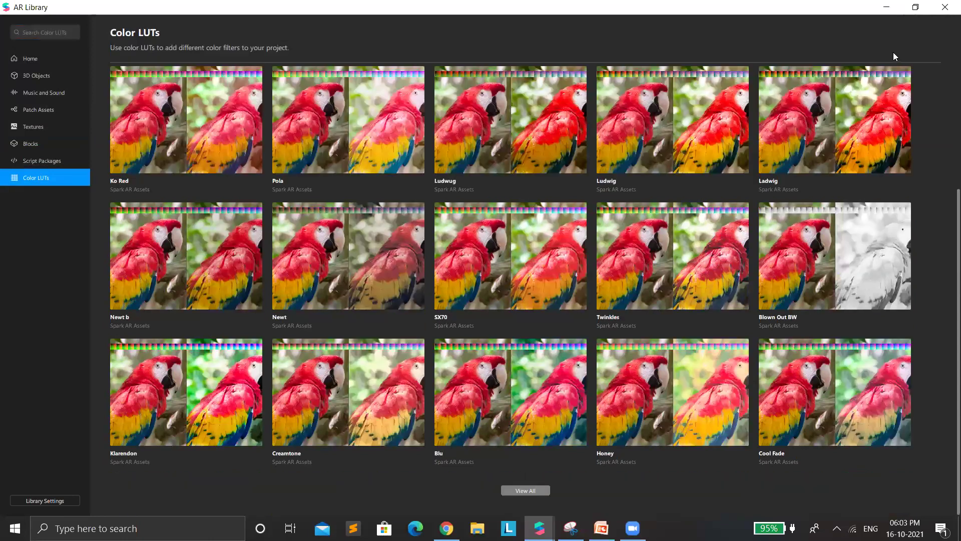
scroll(885, 71, up, 3)
click(186, 240)
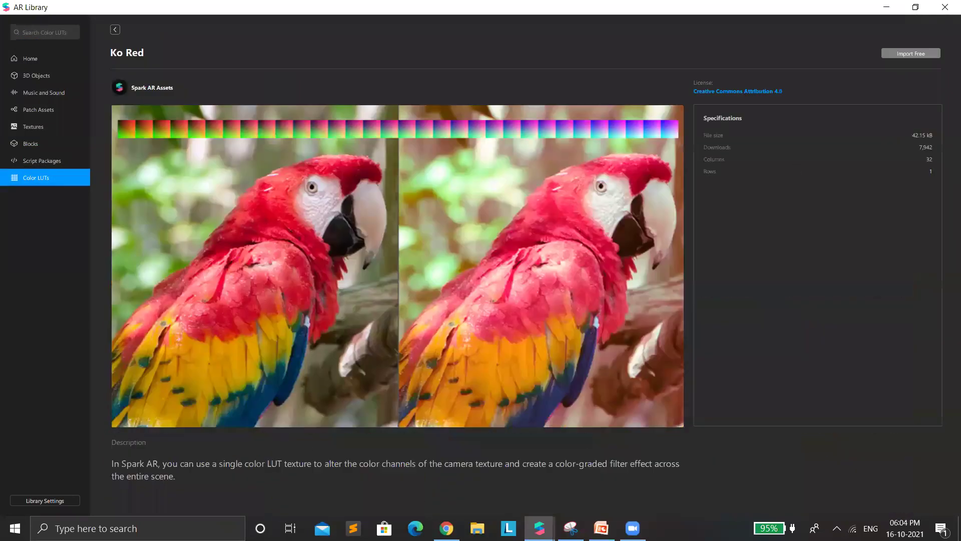
click(911, 54)
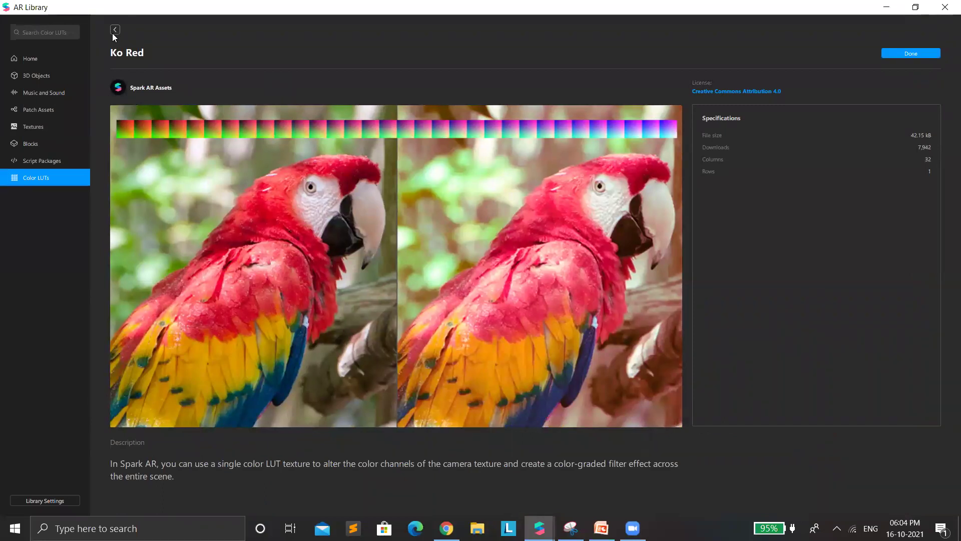
- Search the library's patch assets for "fast", import the FastColorLUT patch and return to the project
click(45, 107)
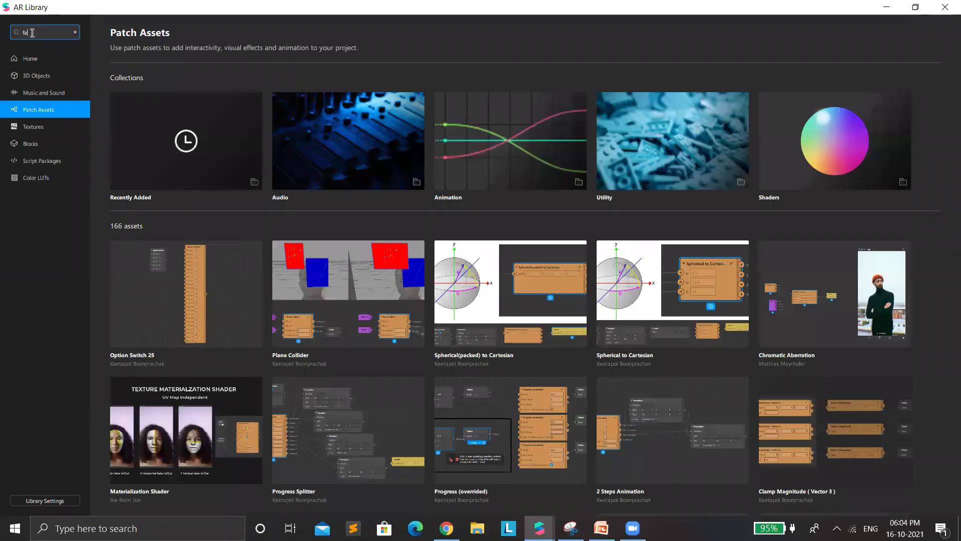
key(Return)
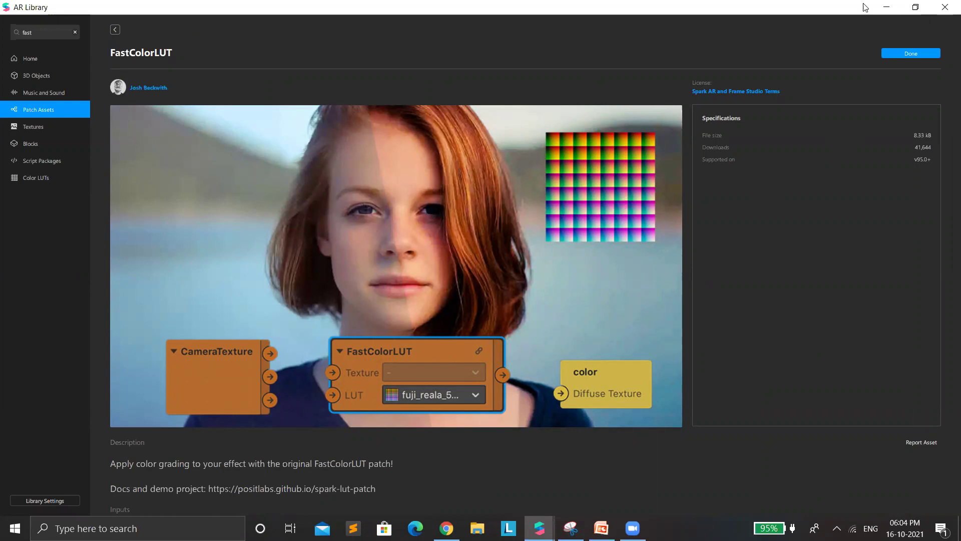
click(884, 9)
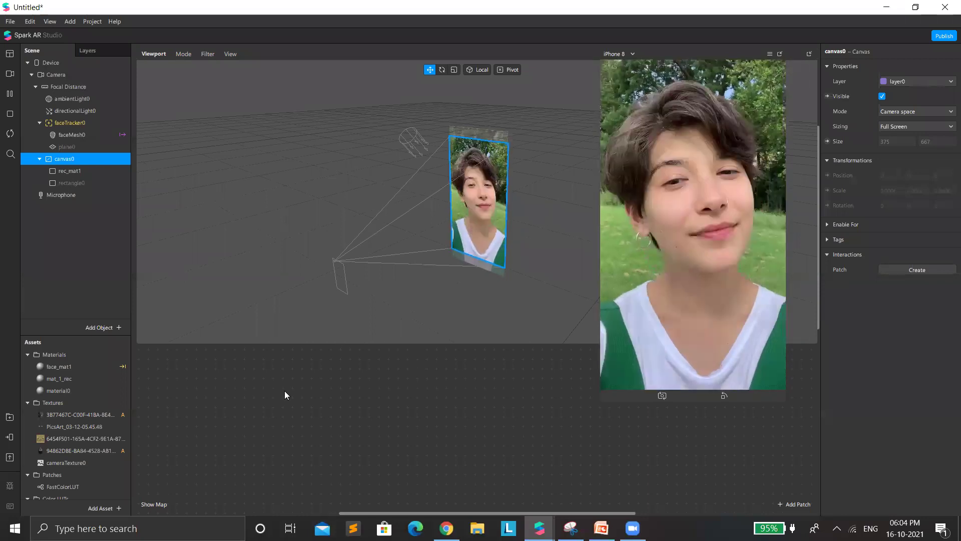
- Import the 2Strip.look LUT image from the Lut Gumroad Free folder on the computer as a texture
scroll(118, 487, down, 1)
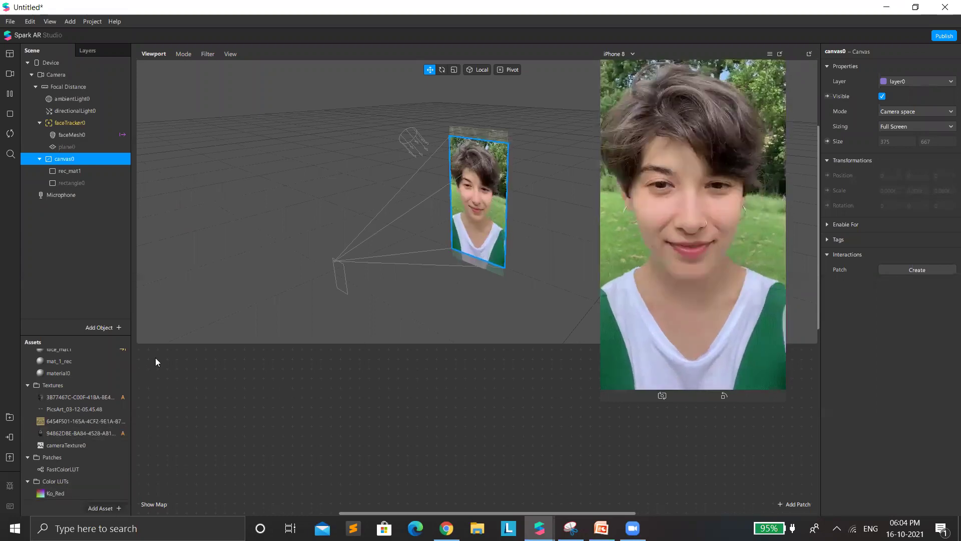
click(105, 508)
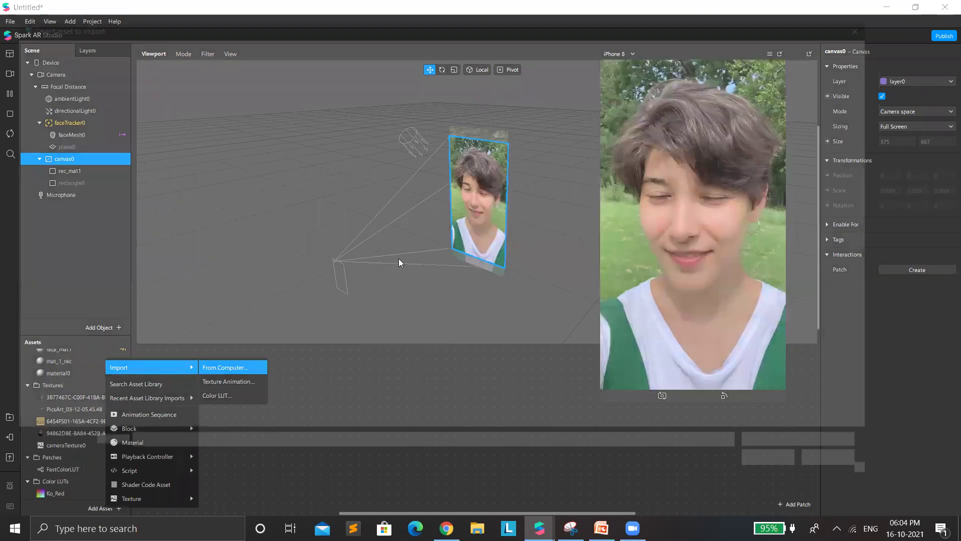
scroll(438, 268, down, 5)
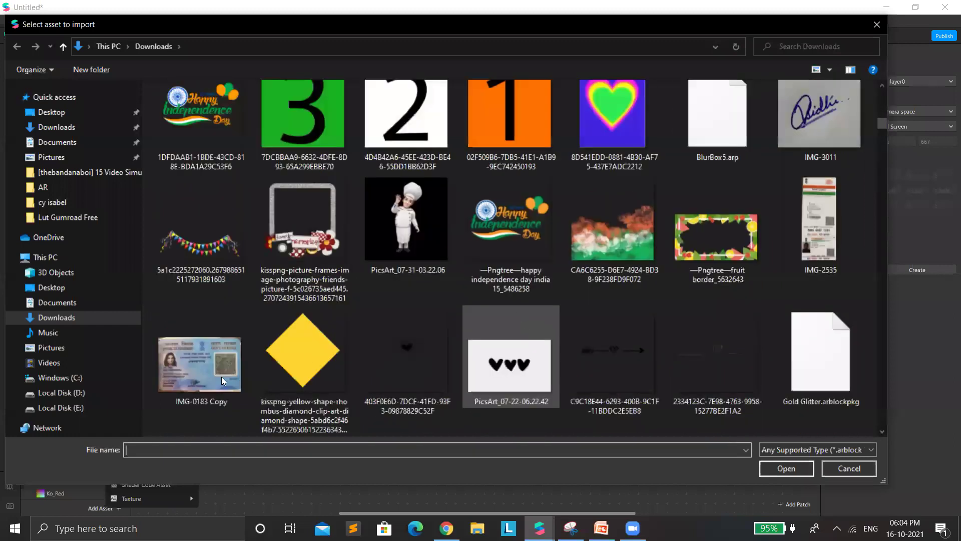
scroll(312, 351, down, 5)
scroll(408, 376, down, 3)
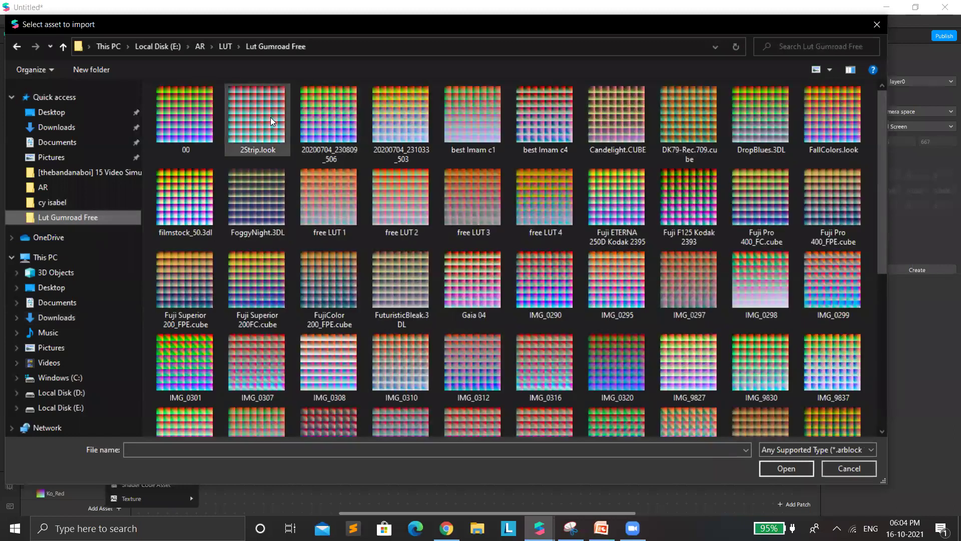
click(270, 117)
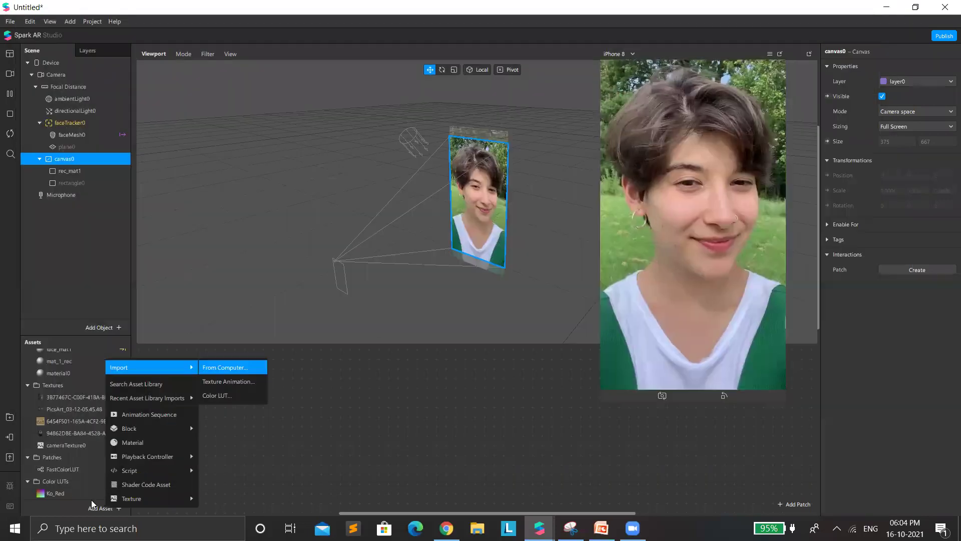
click(841, 145)
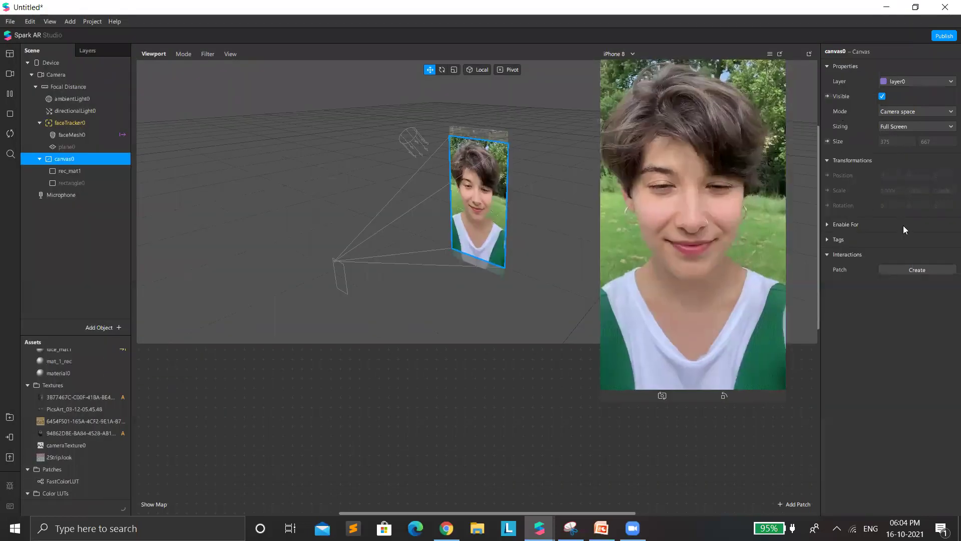
- Set the 2Strip.look texture's compression to None for iOS, Android and Older Android
click(921, 201)
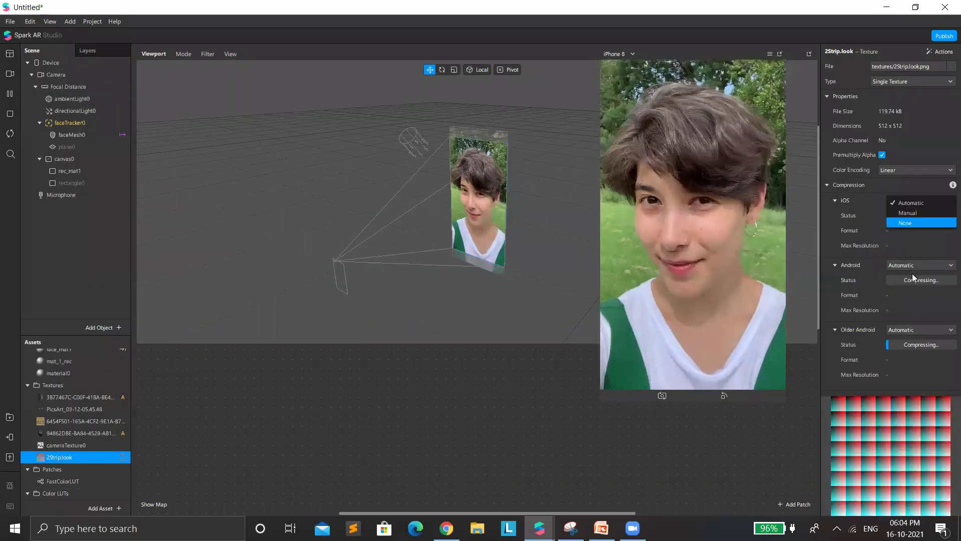
click(906, 223)
click(920, 250)
click(921, 272)
click(921, 300)
click(925, 323)
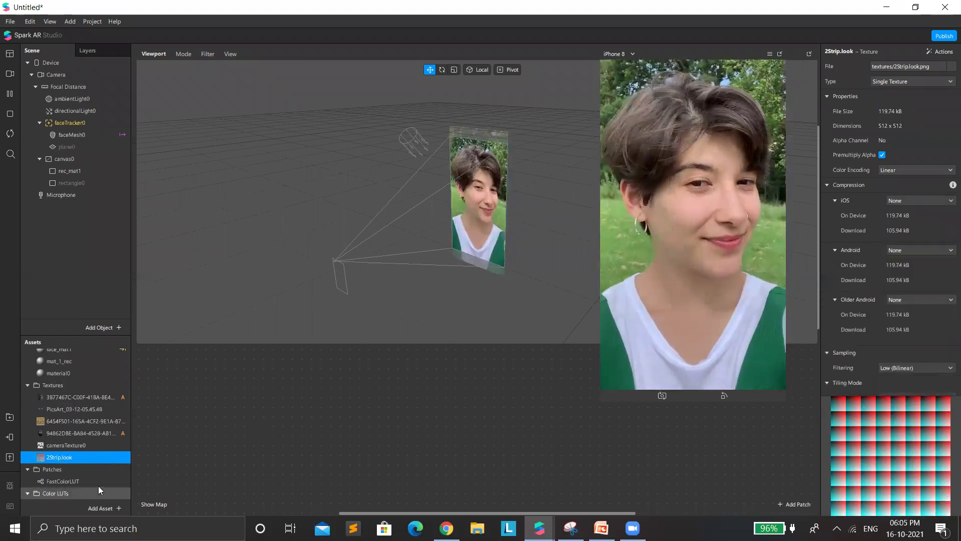
- Add the imported FastColorLUT patch to an empty area of the patch graph
click(63, 480)
drag(455, 396, 436, 423)
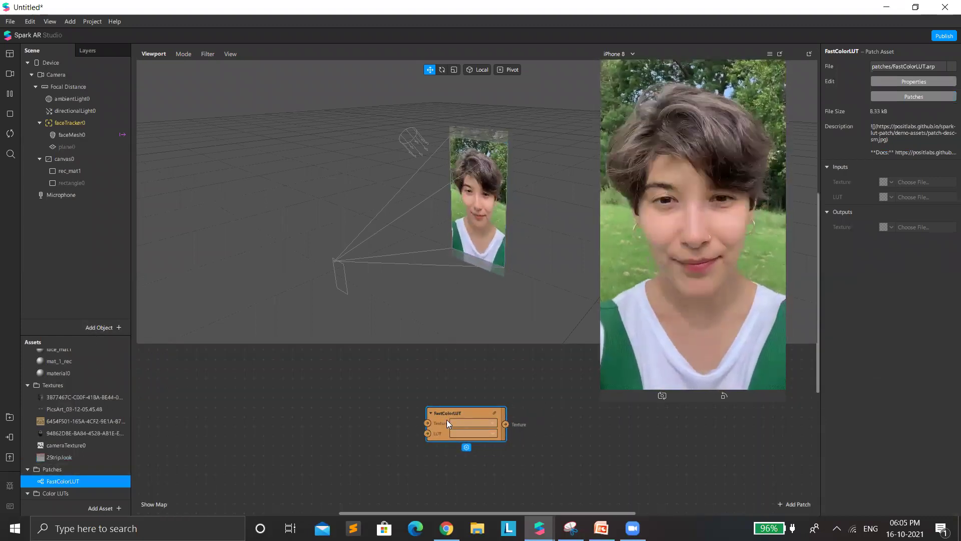
scroll(464, 417, up, 4)
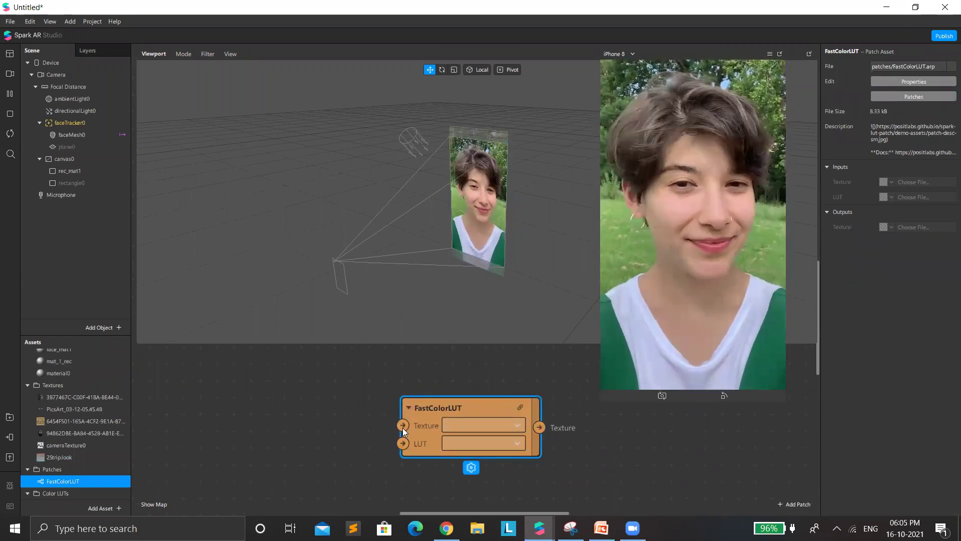
- Add cameraTexture0 and 2Strip.look as patches and connect their RGBA outputs to FastColorLUT's Texture and LUT inputs respectively
click(402, 426)
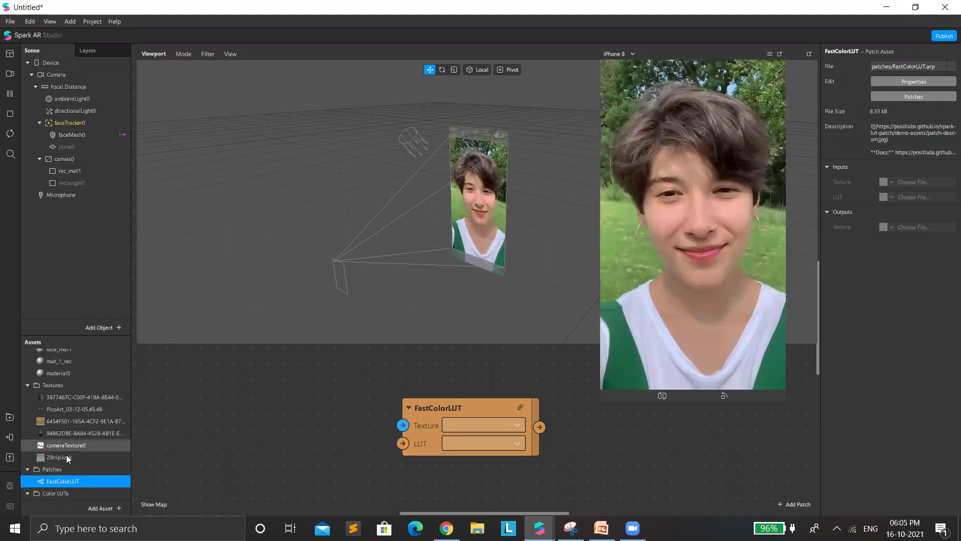
scroll(74, 478, up, 1)
scroll(73, 478, up, 1)
drag(69, 462, 402, 424)
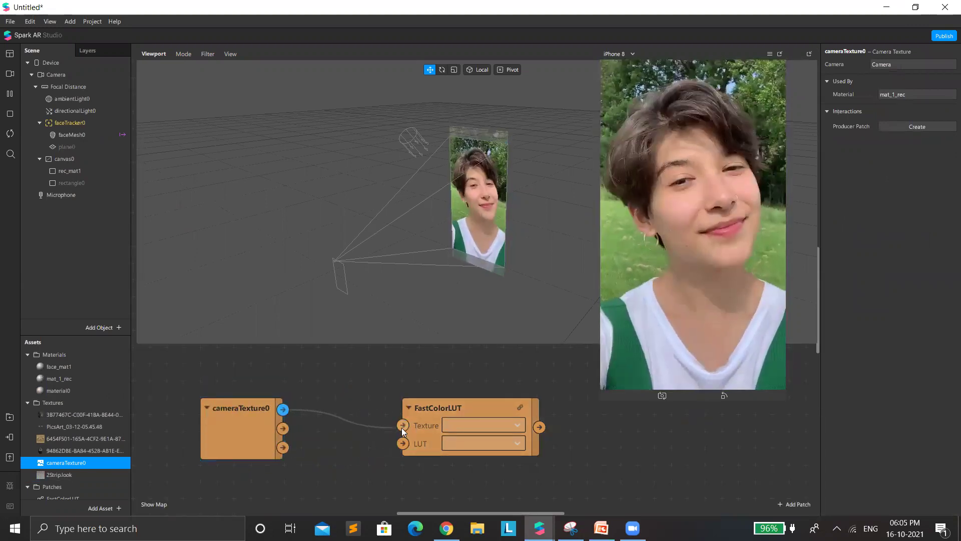
drag(243, 407, 224, 371)
scroll(65, 453, down, 2)
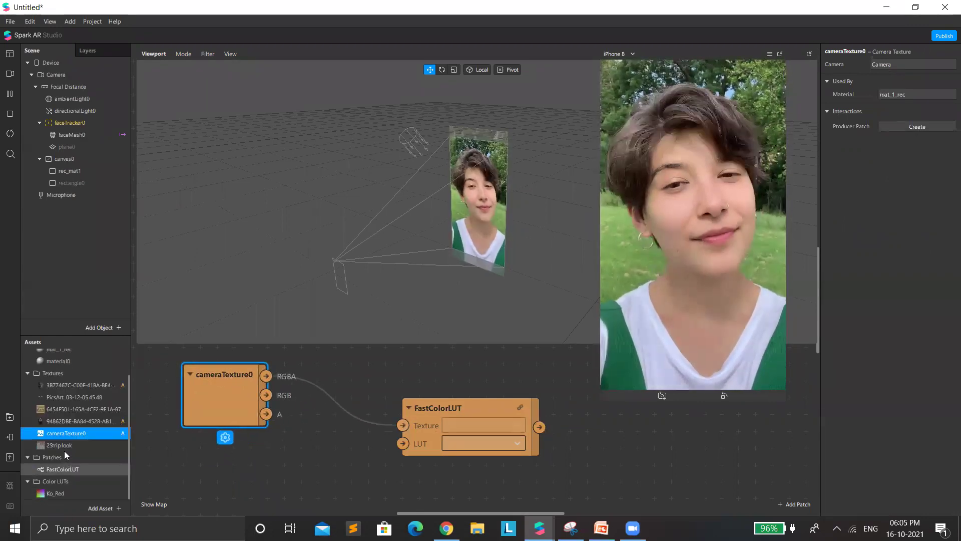
drag(65, 445, 402, 442)
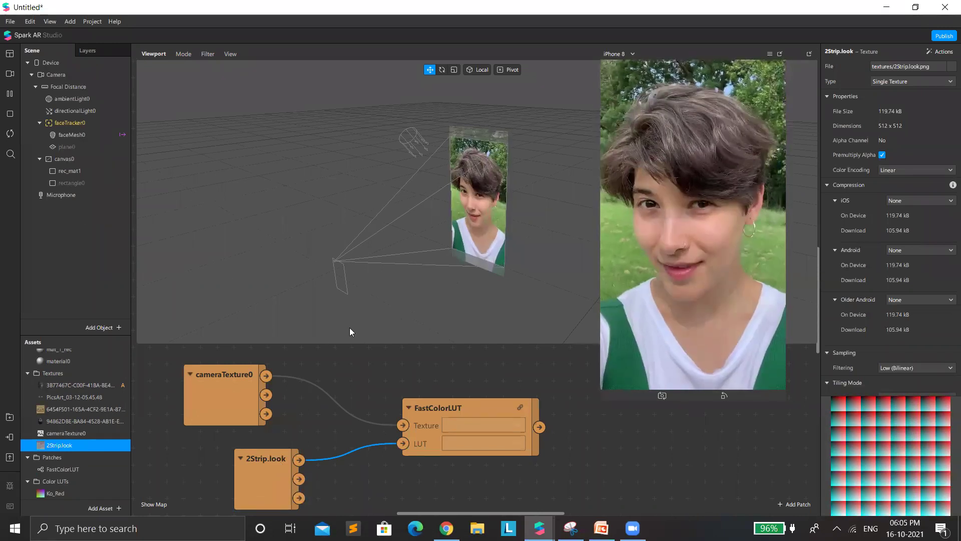
- Create a diffuse texture patch for rec_mat1's material mat_1_rec and connect FastColorLUT's output to it
click(80, 172)
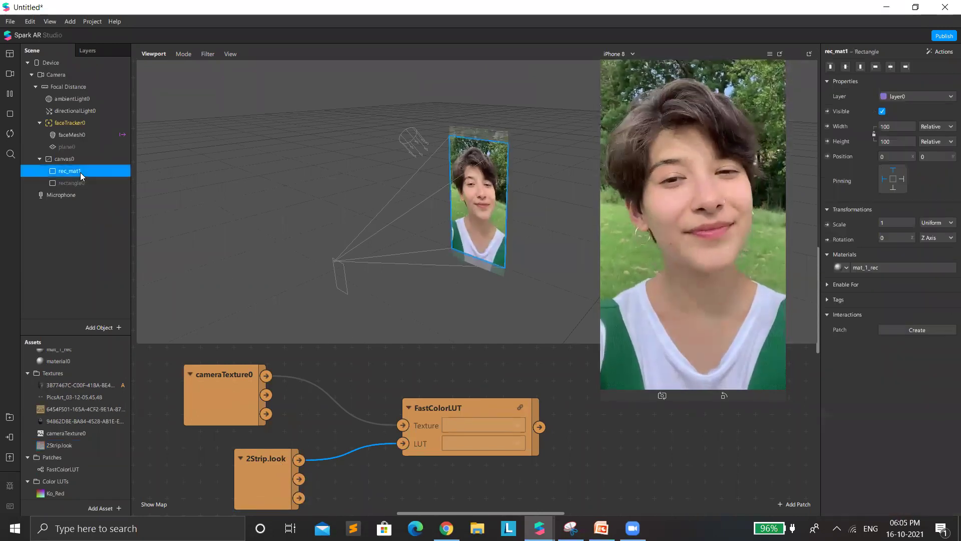
click(896, 267)
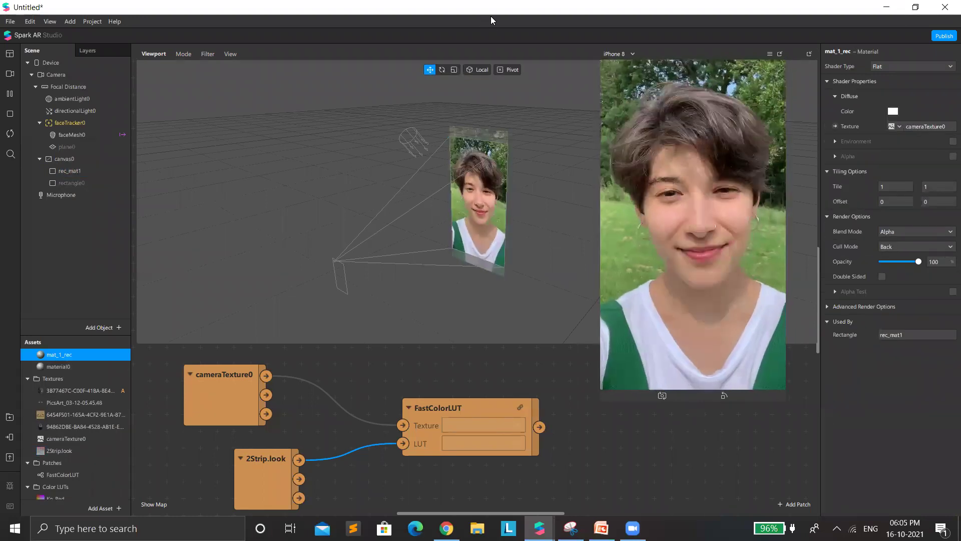
click(835, 127)
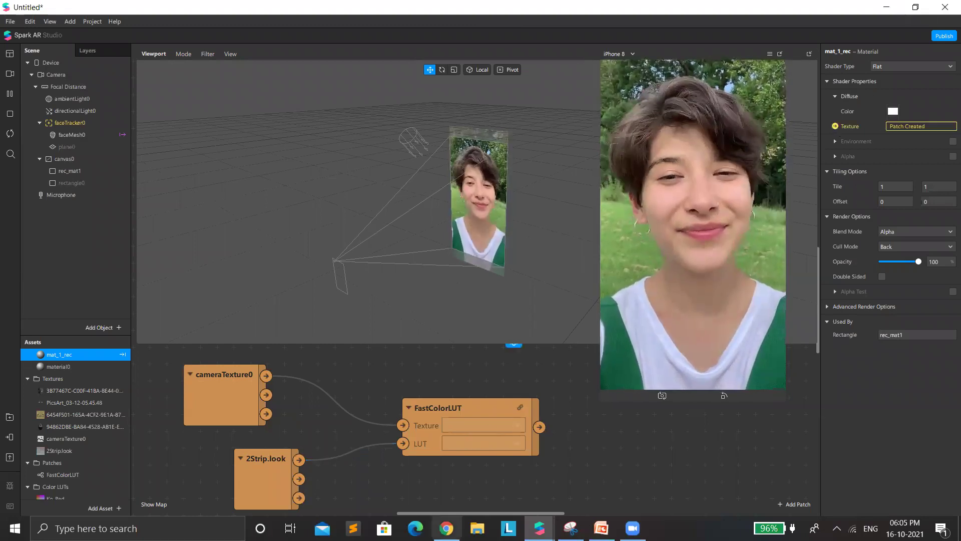
drag(494, 514, 557, 514)
scroll(390, 426, up, 2)
drag(258, 354, 384, 446)
drag(283, 464, 348, 445)
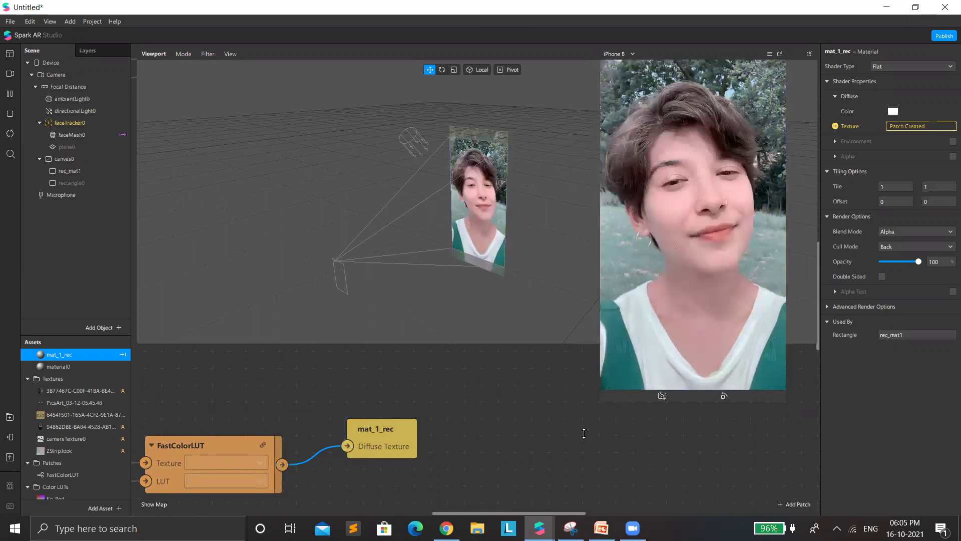
- Detach the device preview into its own window and resize it to leave more of the patch graph uncovered
click(780, 53)
drag(741, 57, 708, 55)
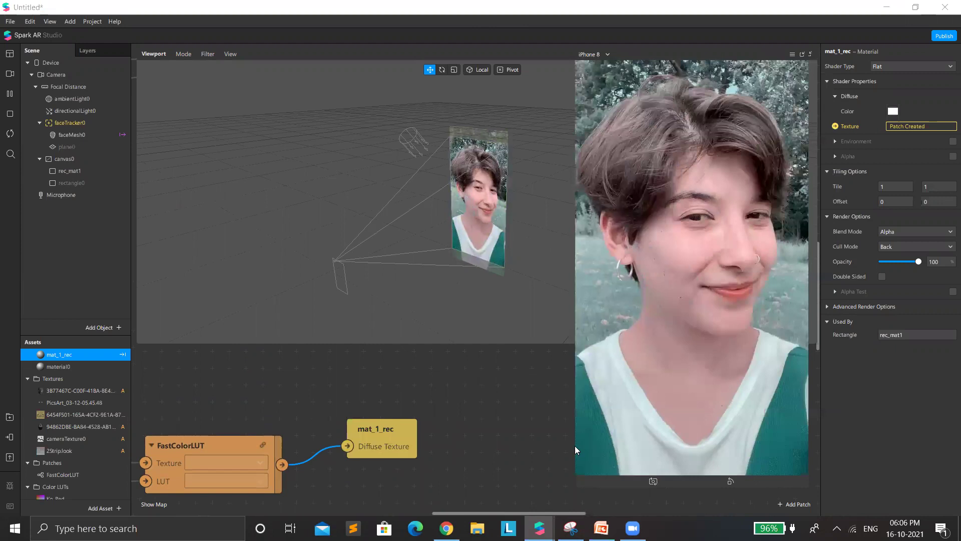
drag(617, 485, 617, 374)
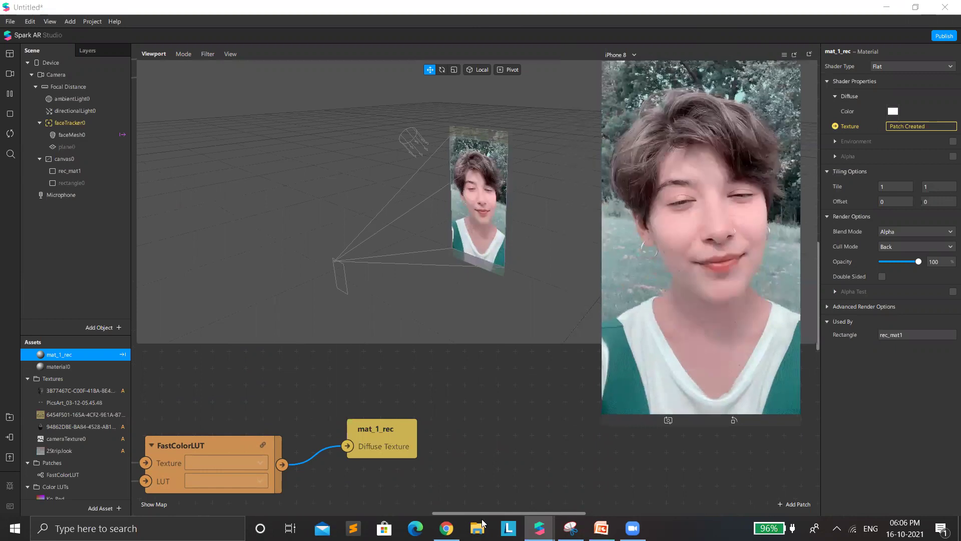
- Rearrange the cameraTexture0, 2Strip.look and mat_1_rec patches closer around FastColorLUT
drag(481, 513, 430, 513)
click(413, 445)
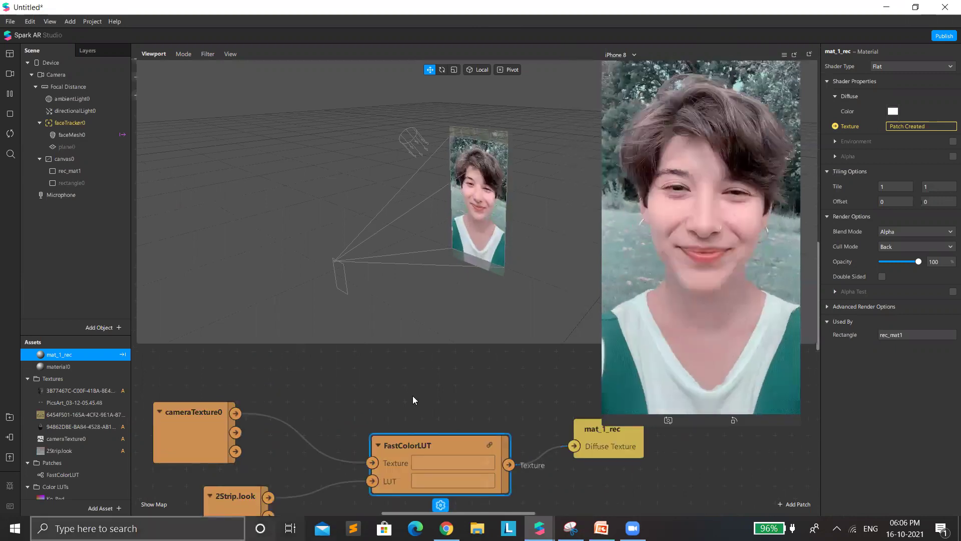
scroll(412, 395, down, 1)
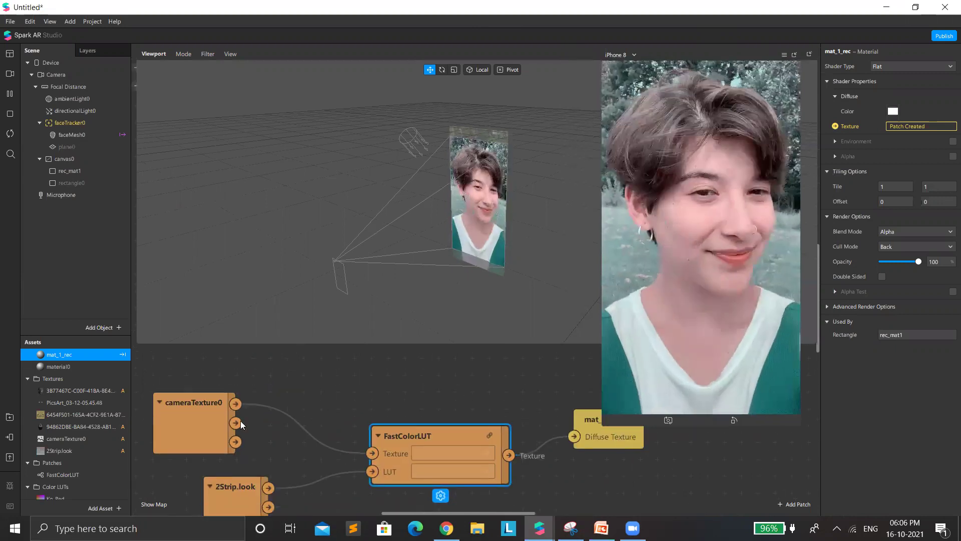
drag(200, 429, 236, 419)
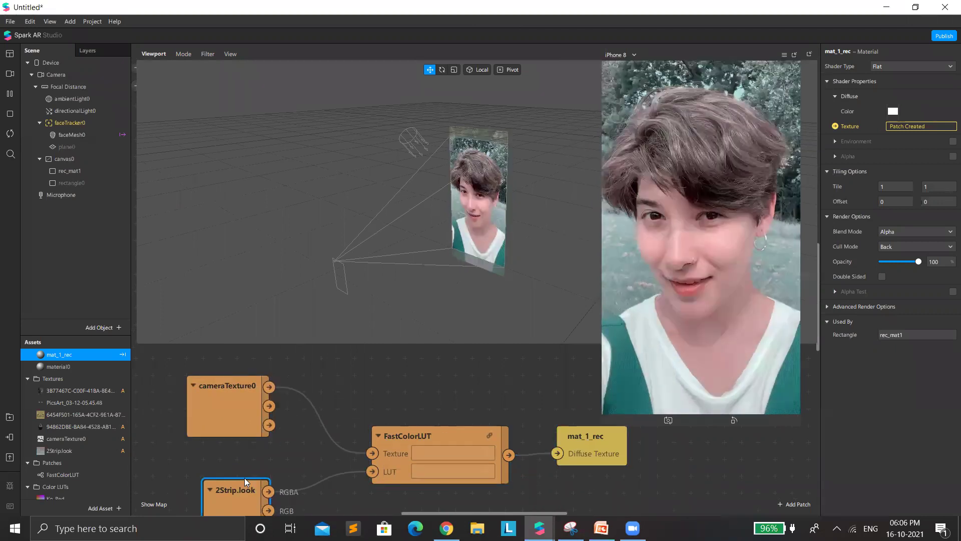
drag(244, 478, 260, 469)
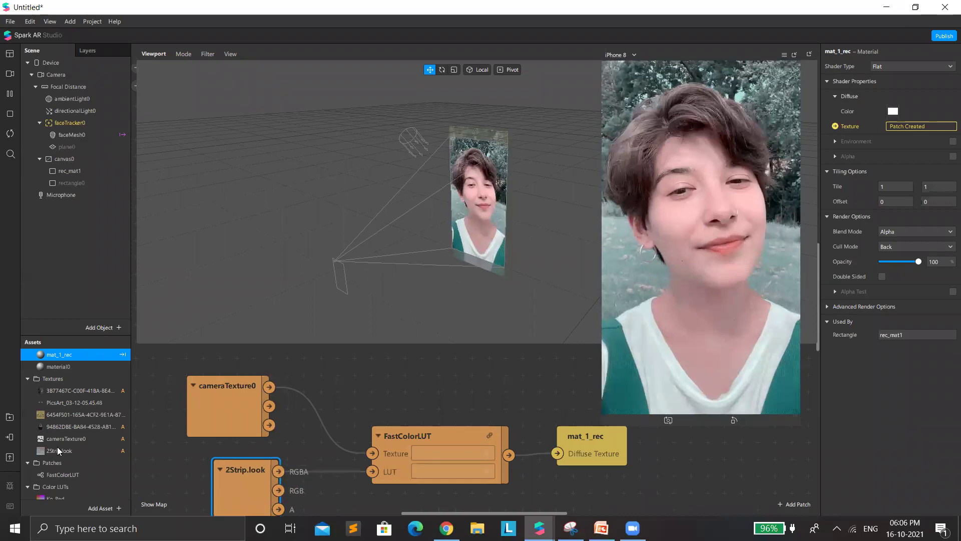
- Replace the image of the 2Strip.look texture with IMG_9851 from the Lut Gumroad Free folder
click(59, 447)
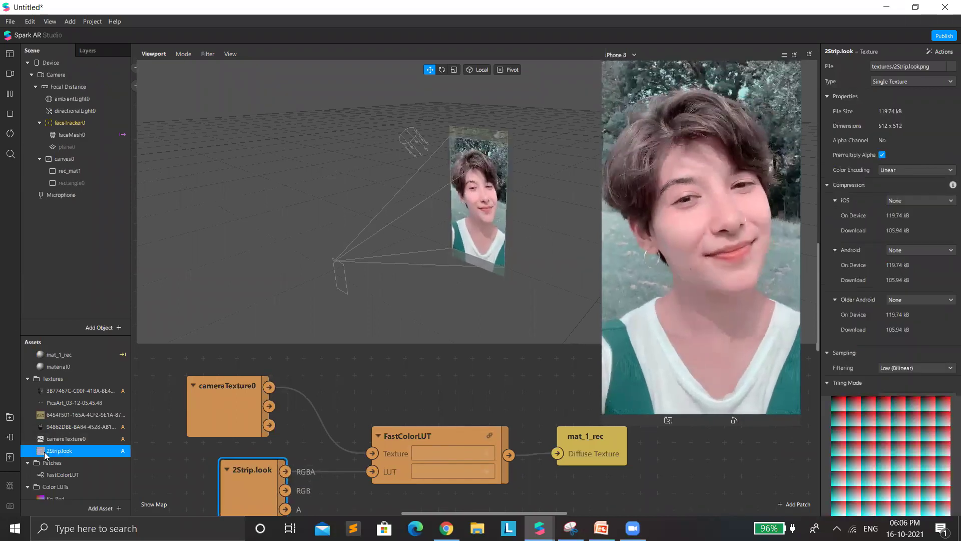
right_click(45, 450)
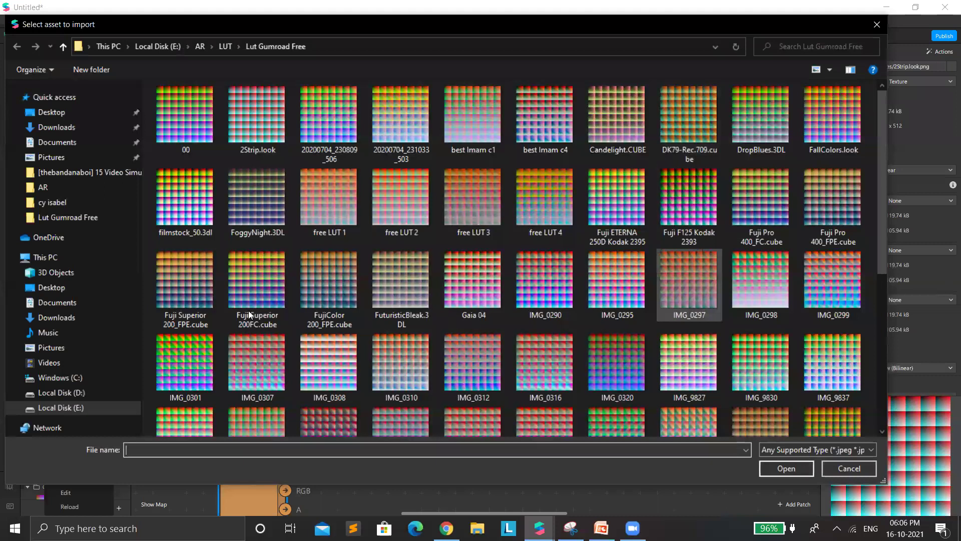
scroll(429, 241, down, 5)
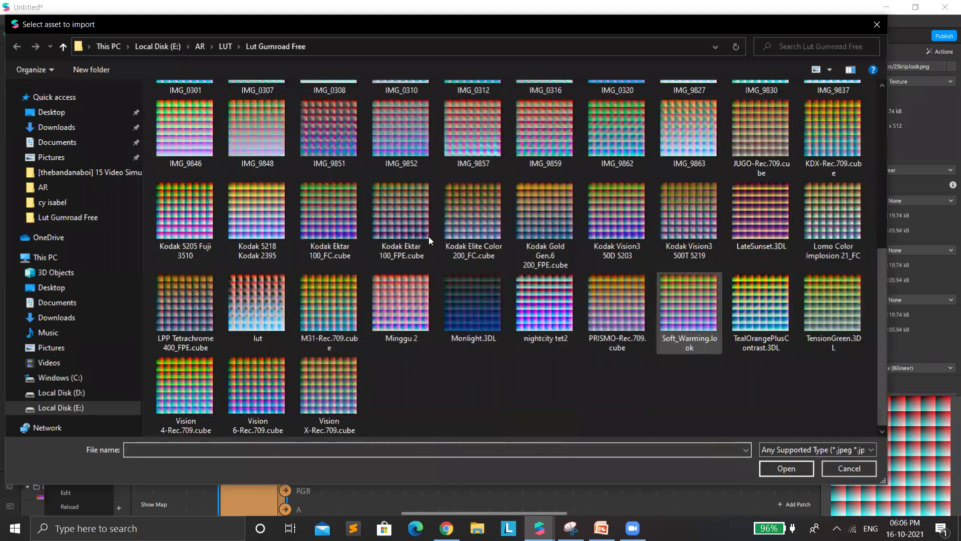
click(351, 138)
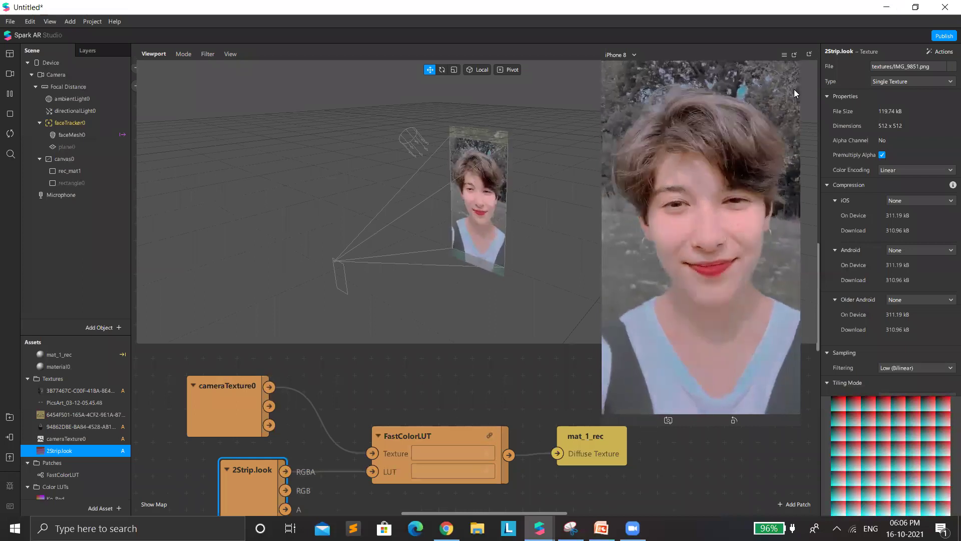
- Shrink the floating device preview until it no longer covers the patch graph and reposition it over the viewport
drag(205, 359, 575, 449)
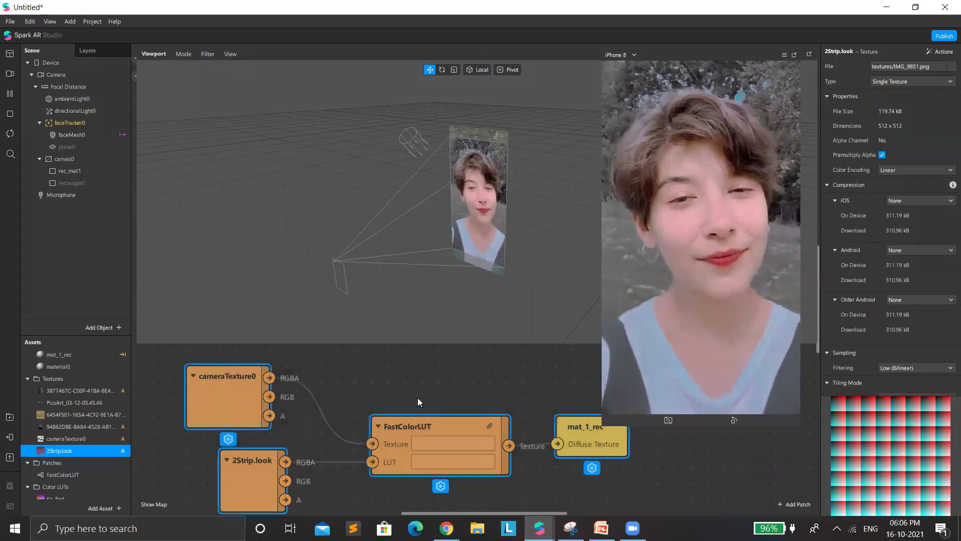
scroll(438, 346, down, 3)
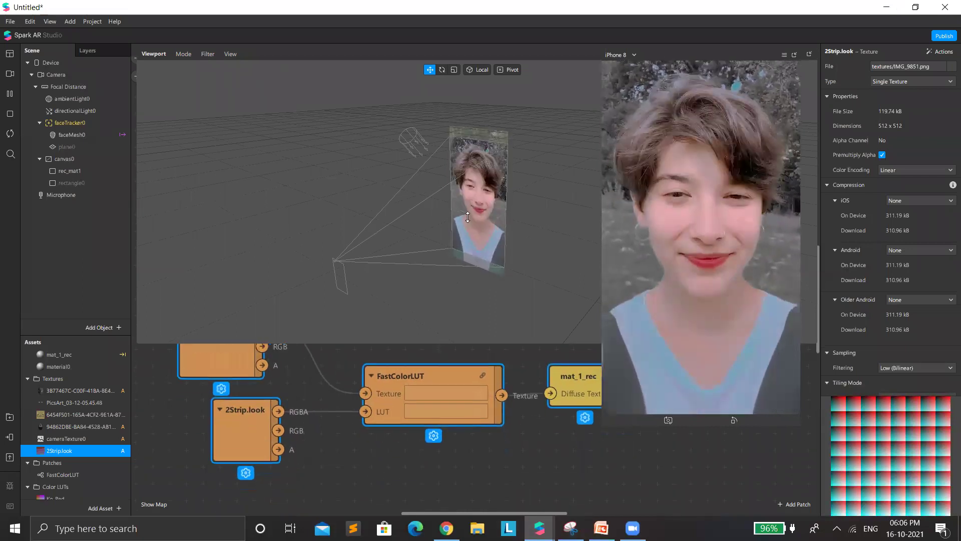
click(630, 416)
drag(601, 425, 678, 242)
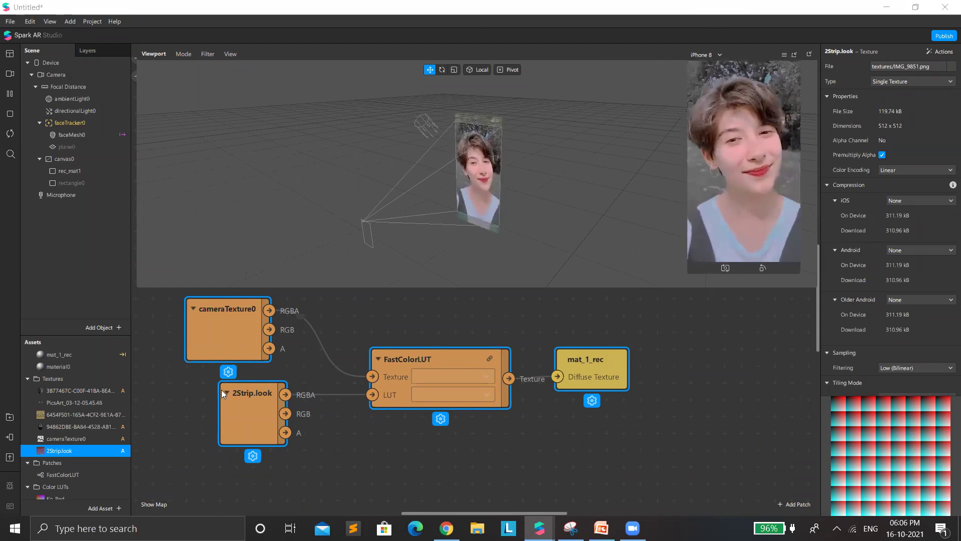
drag(182, 315, 597, 404)
drag(578, 317, 578, 317)
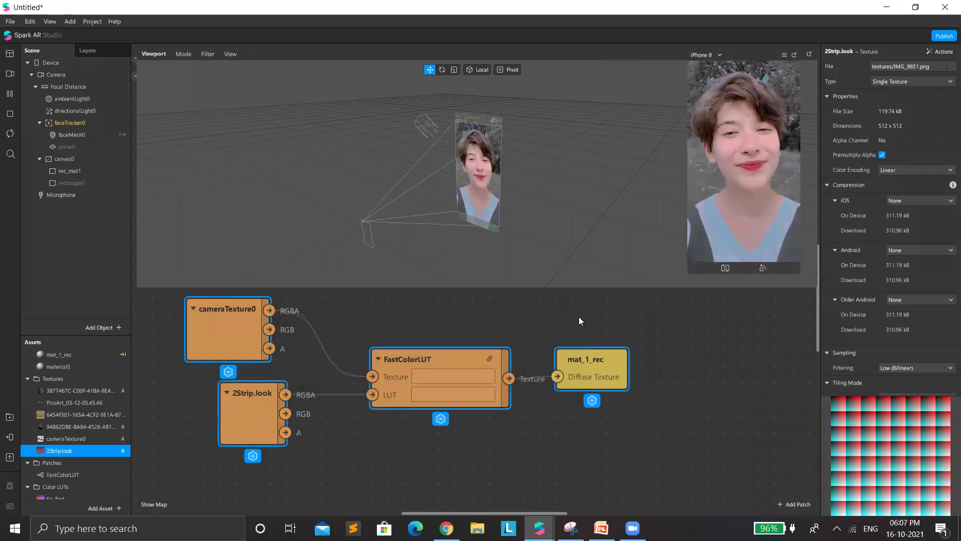
scroll(578, 296, down, 2)
scroll(546, 452, down, 1)
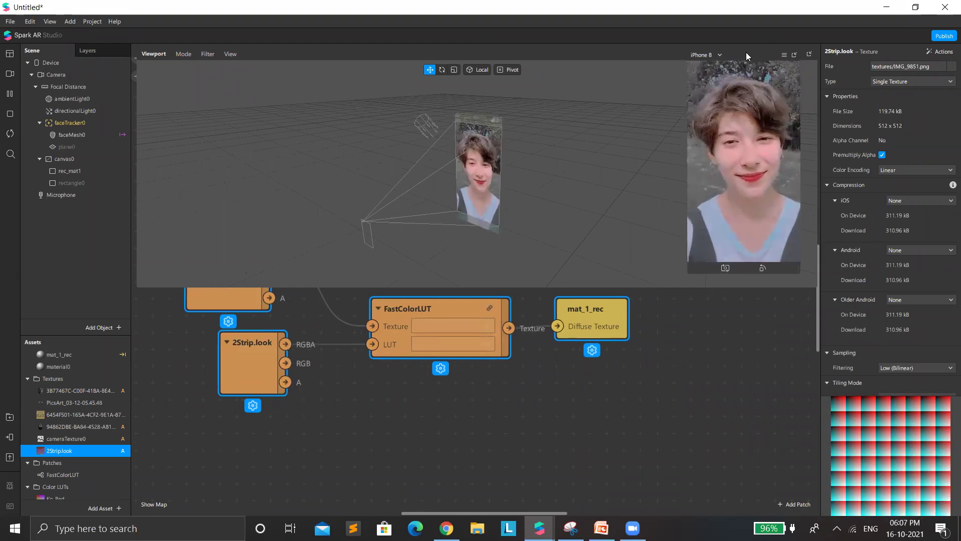
drag(760, 55, 774, 68)
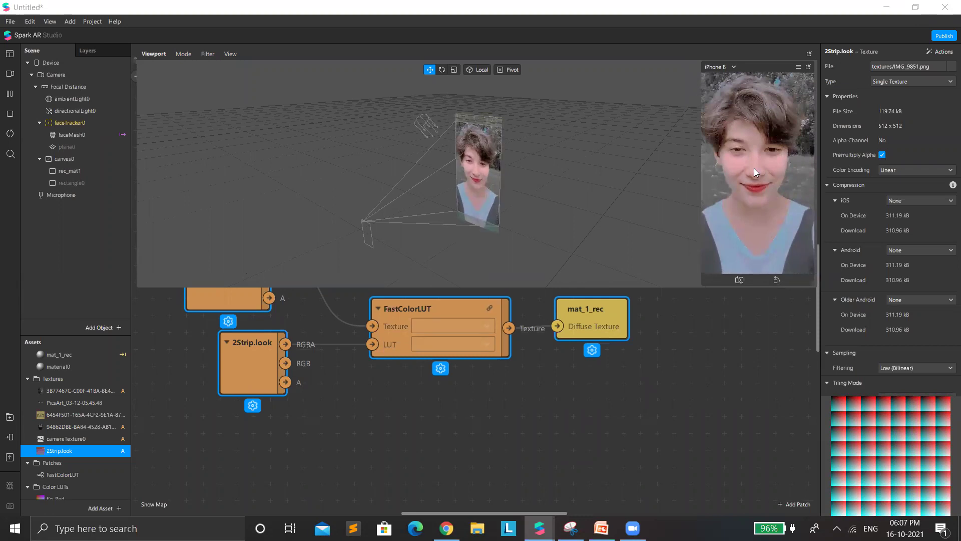
- Turn on Simulate Touch for the device preview and tap the face in it
click(798, 66)
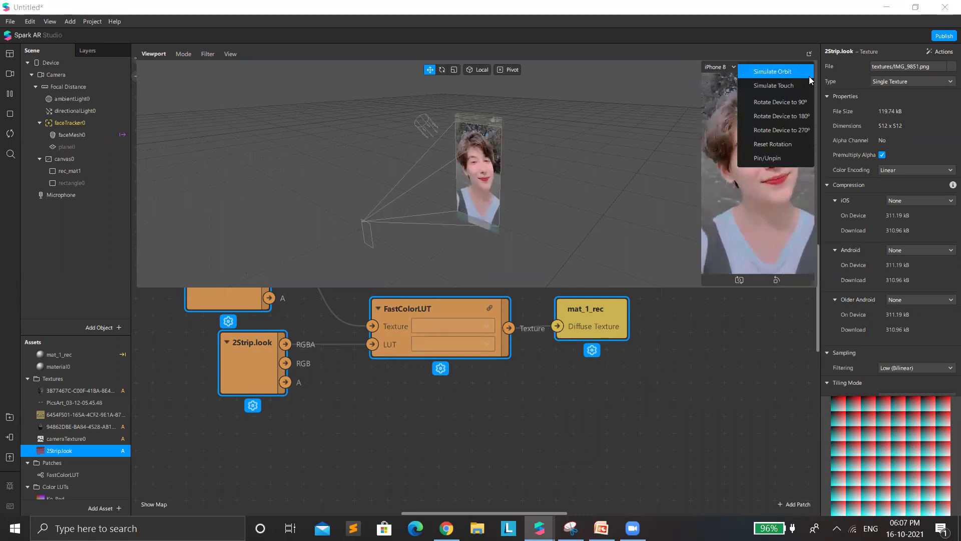
click(784, 88)
click(748, 160)
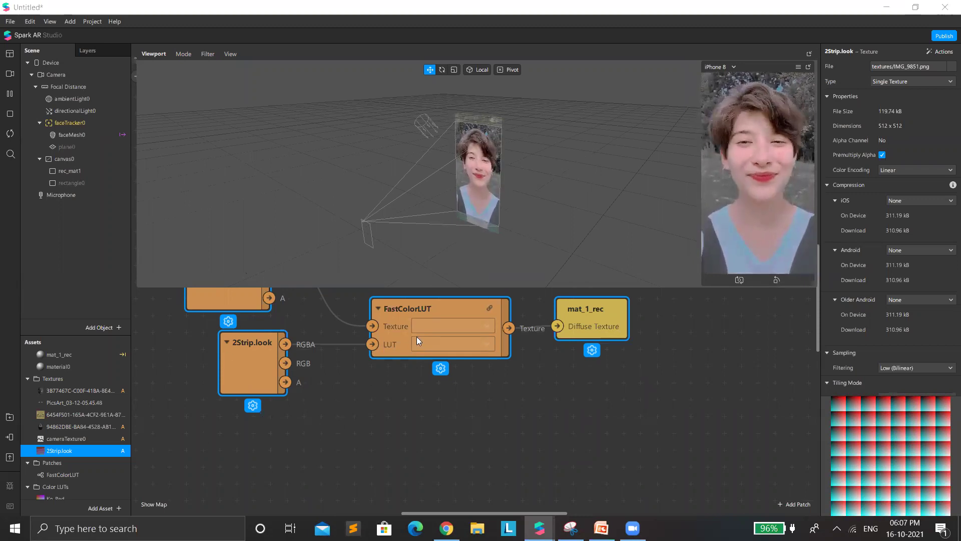
- Select the cameraTexture0, 2Strip.look, FastColorLUT and mat_1_rec patches and put a comment box around them
drag(235, 363, 366, 423)
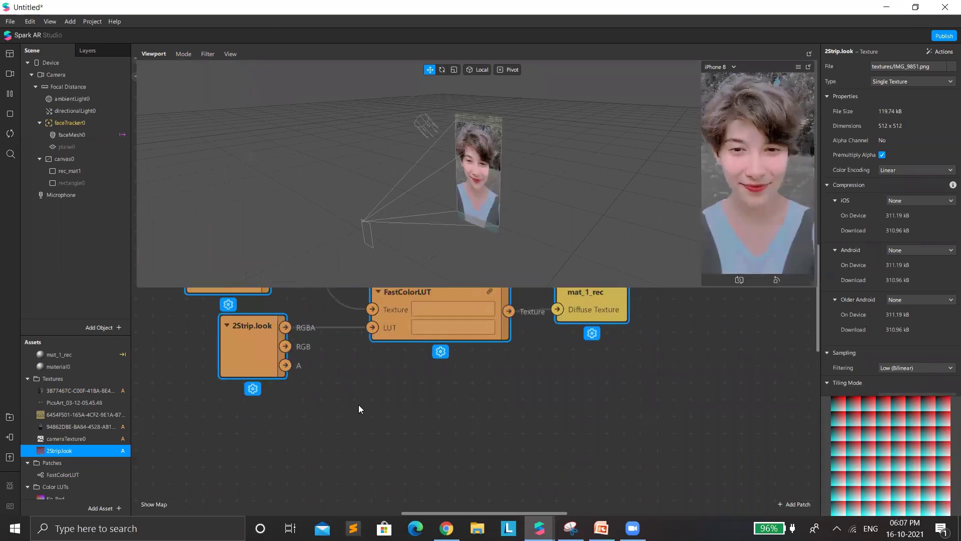
scroll(358, 404, up, 3)
scroll(393, 295, up, 3)
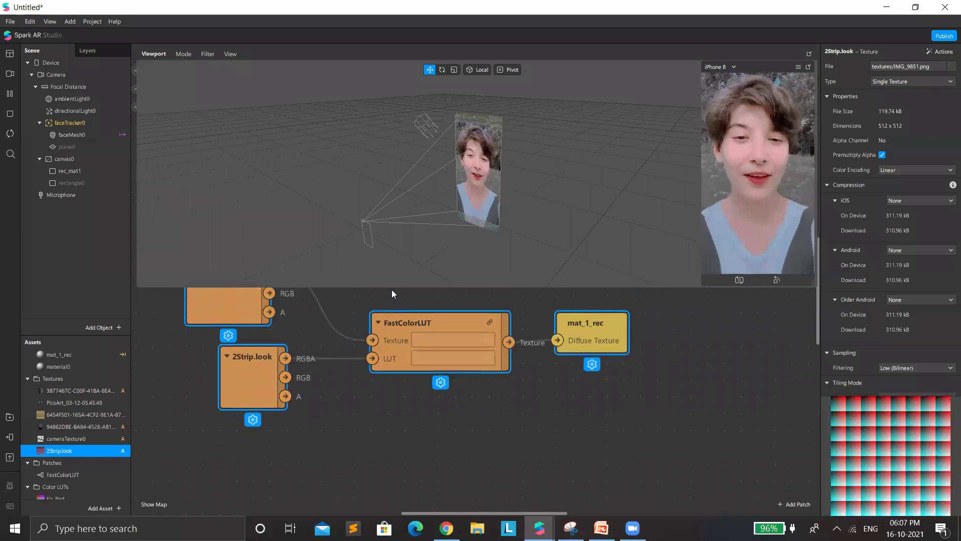
scroll(216, 412, up, 3)
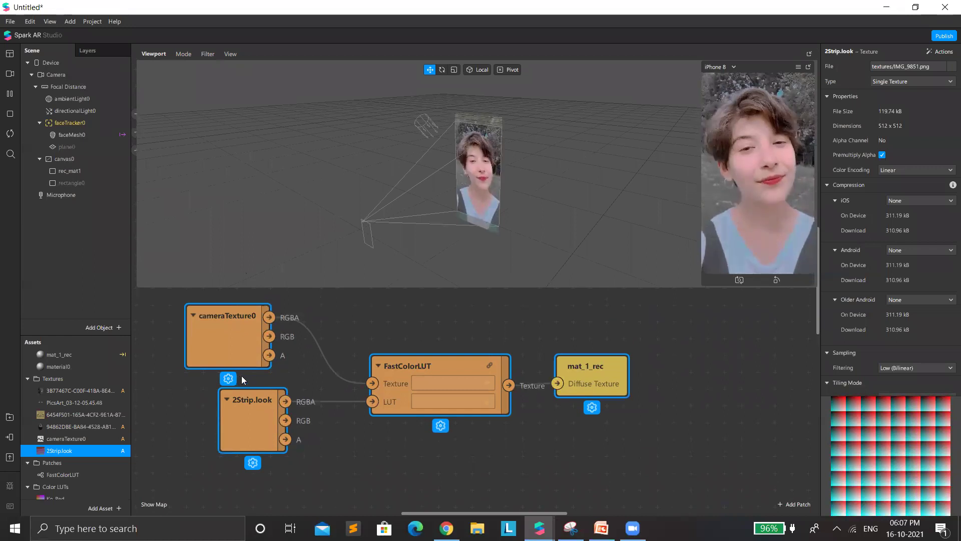
drag(237, 359, 257, 356)
click(183, 319)
drag(645, 447, 183, 319)
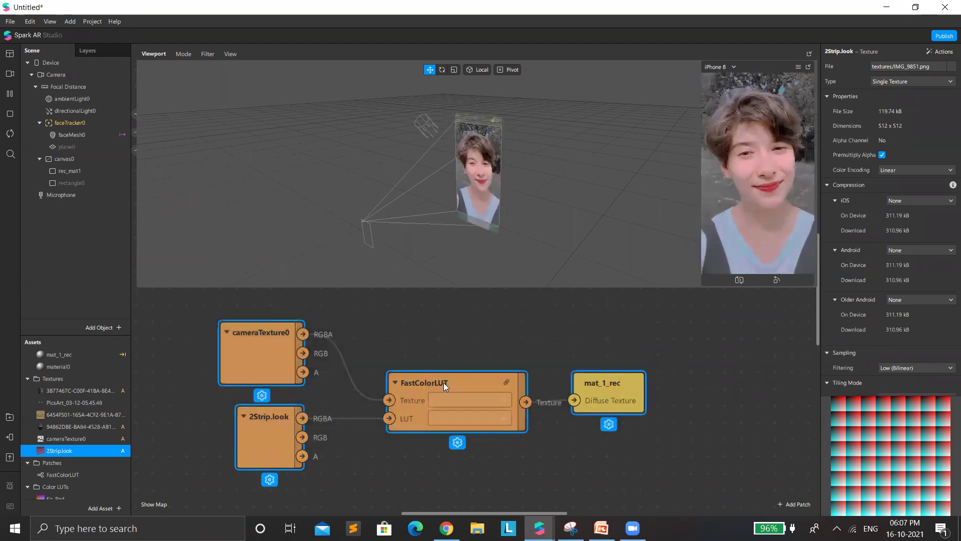
right_click(455, 391)
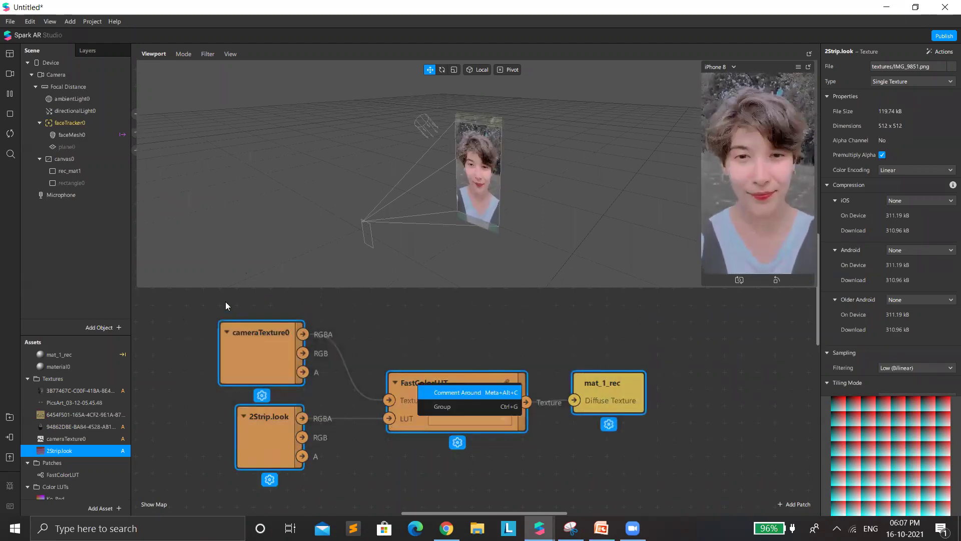
key(Return)
- Title the comment box around the LUT patches "Color effect1"
double_click(227, 301)
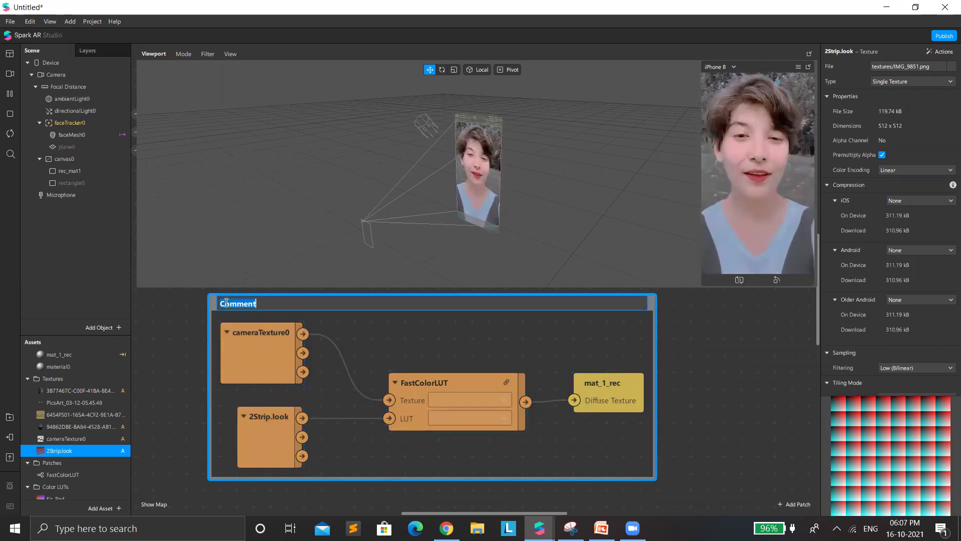
text(Color effecr)
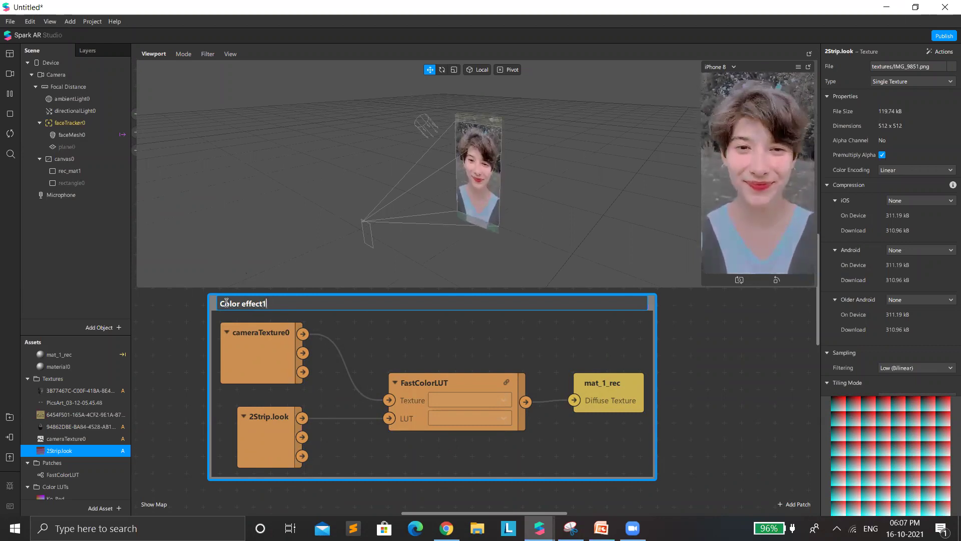
click(711, 375)
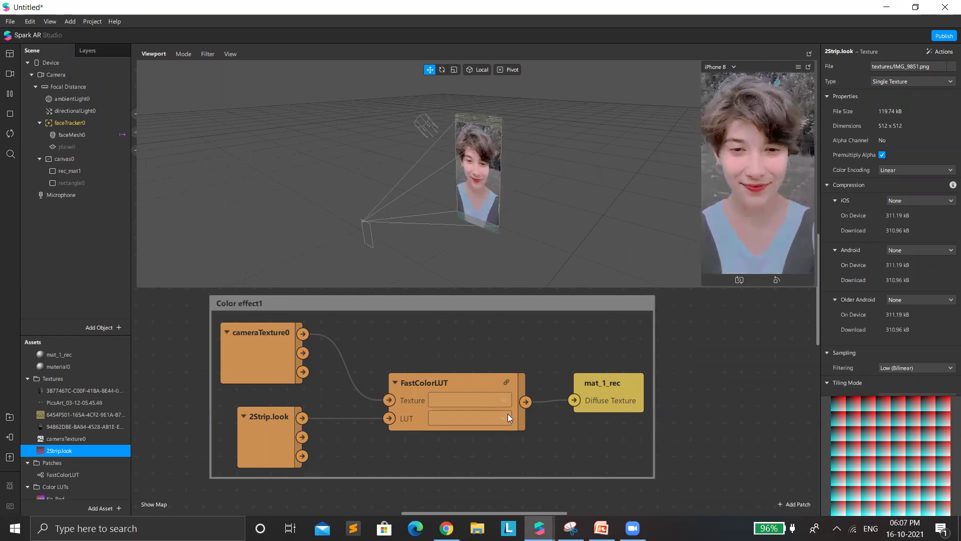
- Add a Screen Tap patch in the empty area of the graph away from the Color effect1 comment box
scroll(502, 401, down, 3)
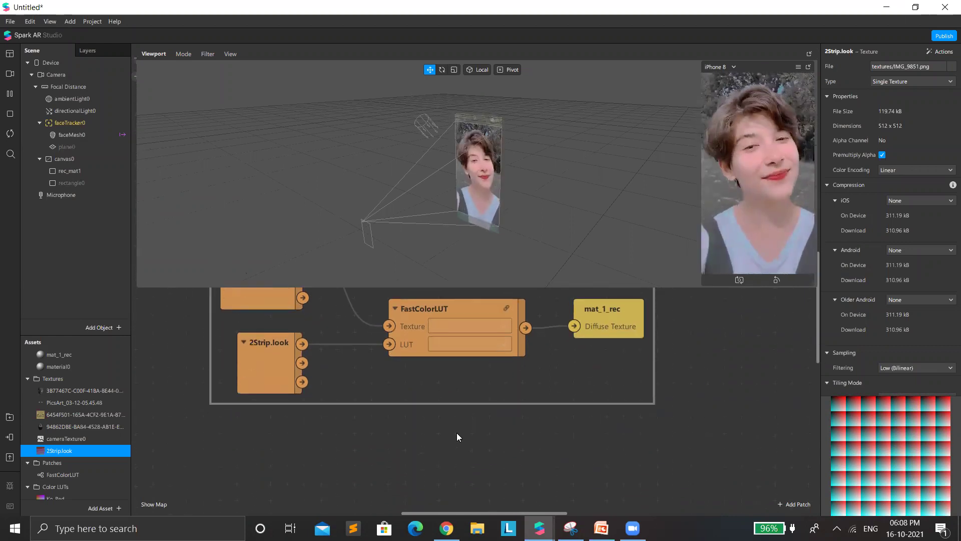
ctrl+scroll(455, 437, down, 5)
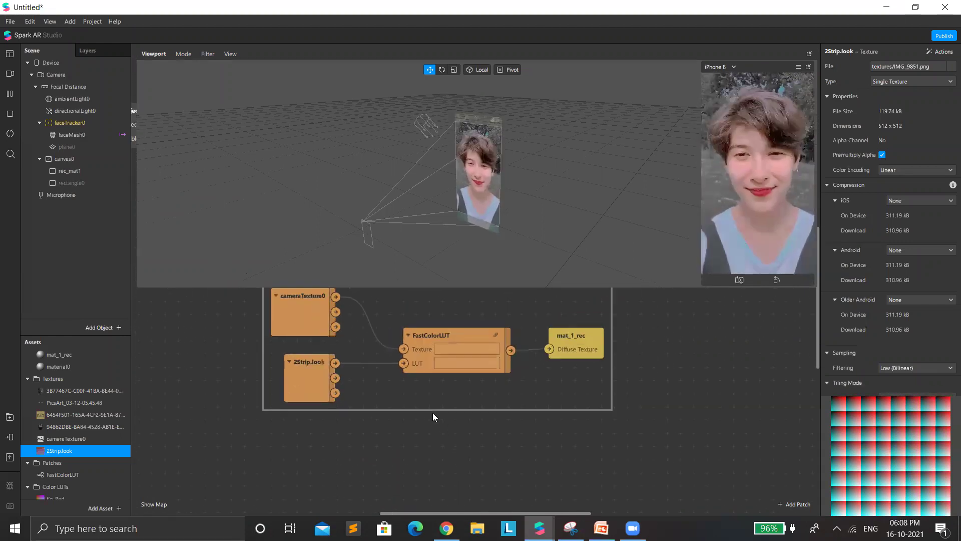
ctrl+scroll(462, 405, down, 4)
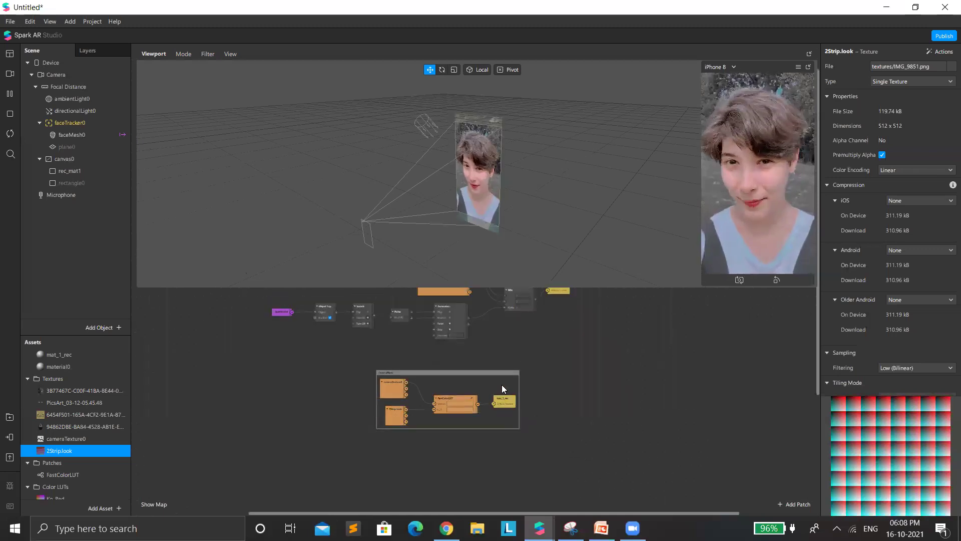
scroll(502, 385, up, 3)
ctrl+scroll(485, 407, up, 6)
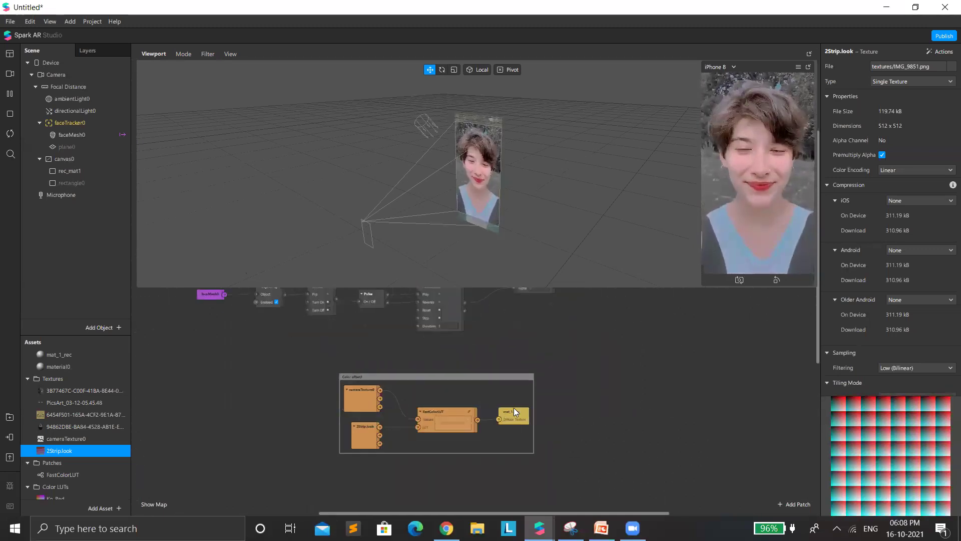
ctrl+scroll(484, 415, up, 2)
scroll(362, 450, down, 3)
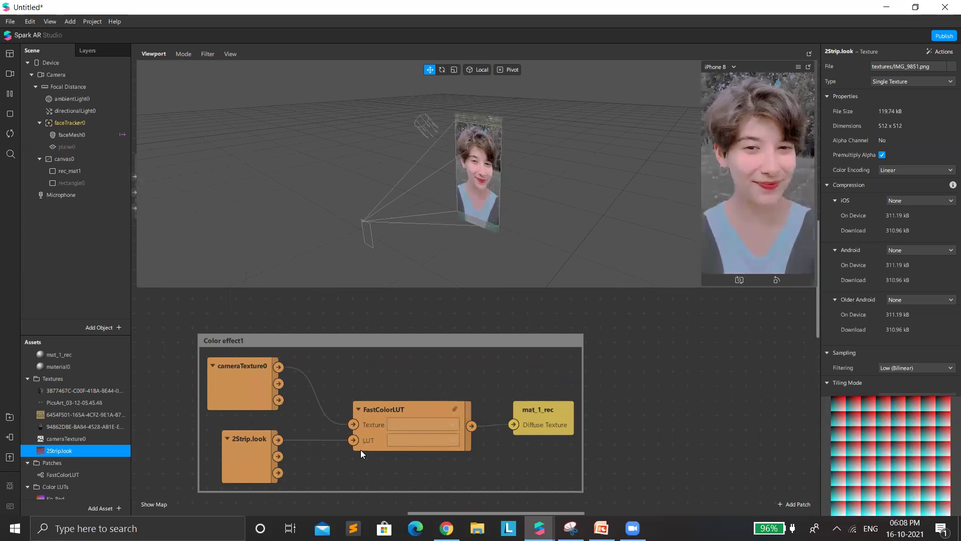
scroll(249, 451, down, 3)
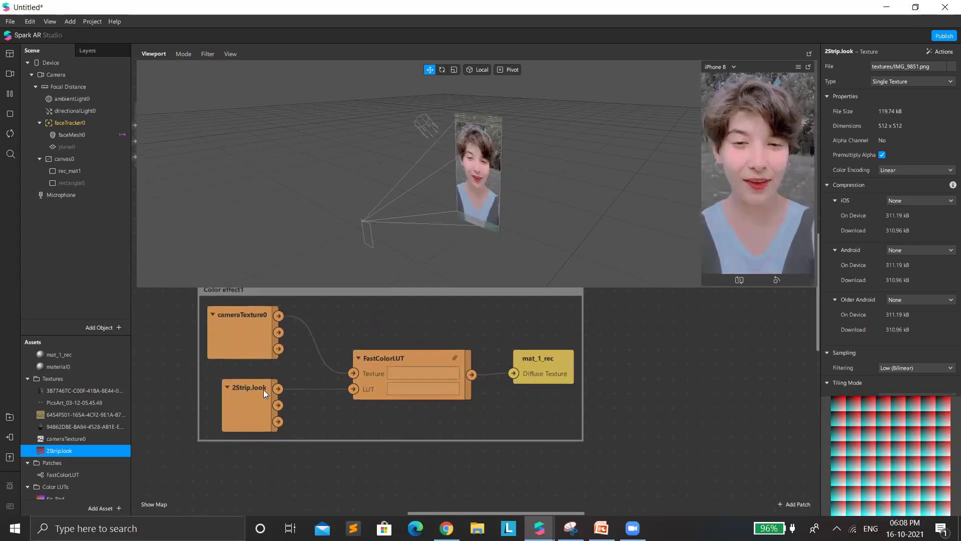
scroll(249, 344, down, 5)
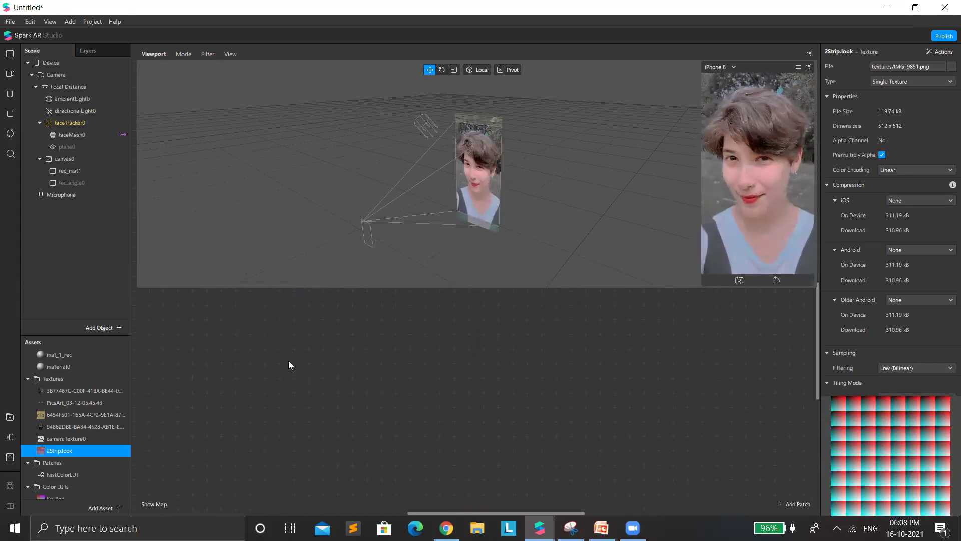
double_click(289, 360)
text(tap)
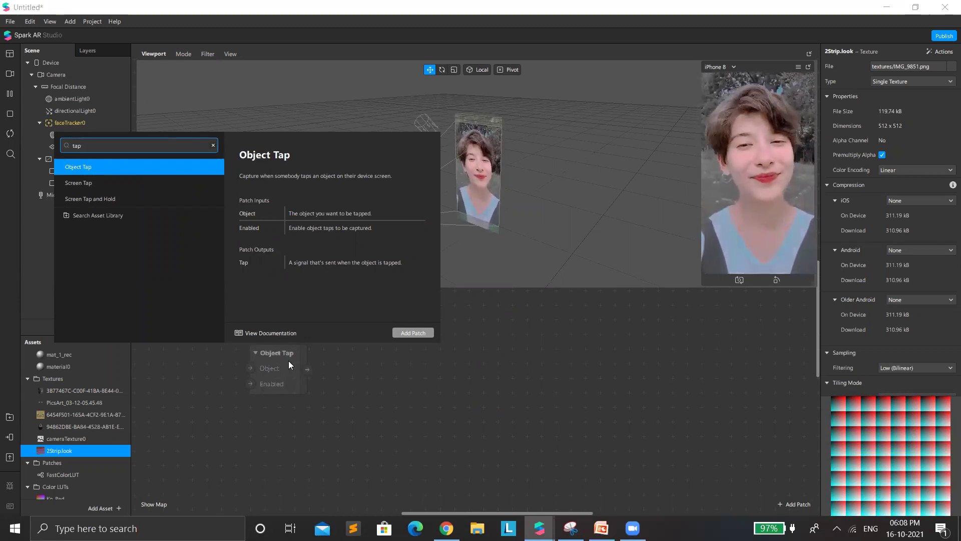
click(89, 182)
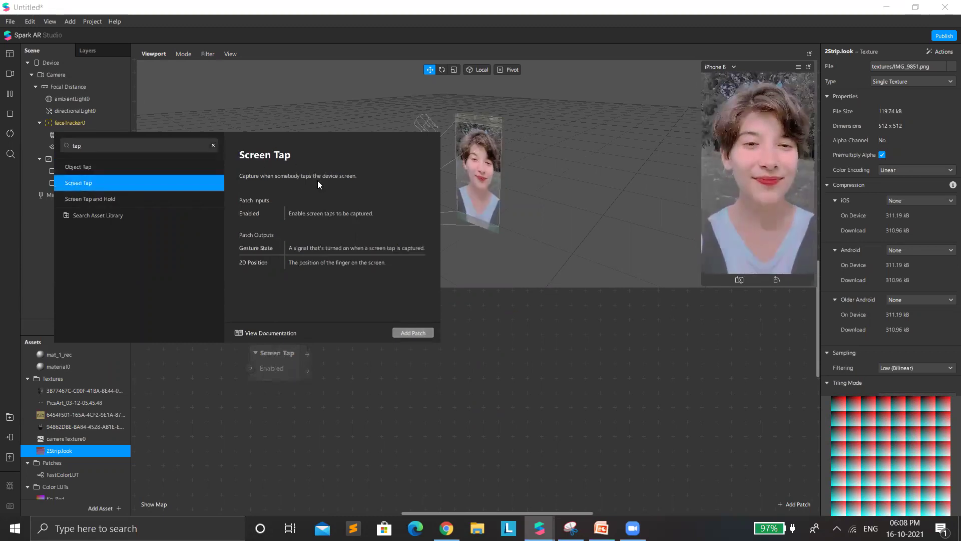
click(420, 333)
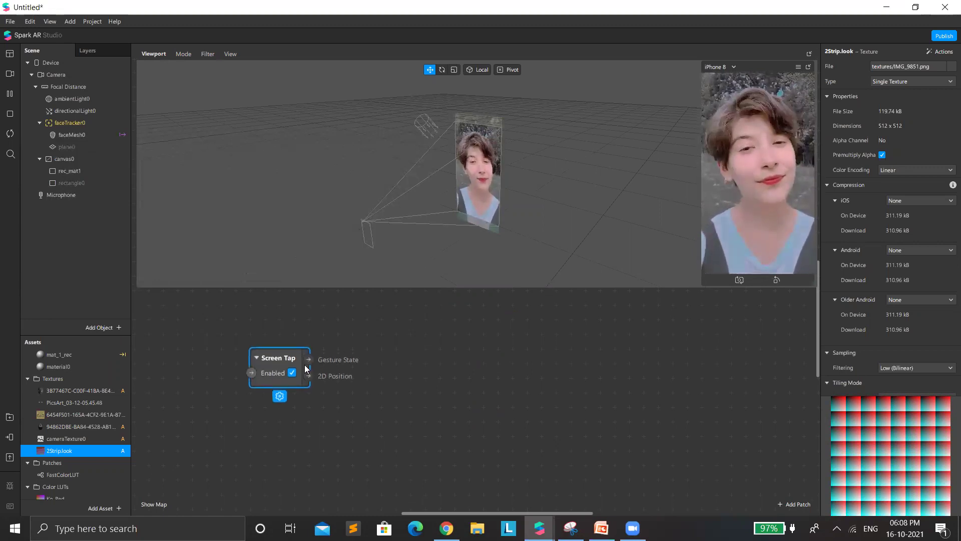
- Add a Counter patch fed by the Screen Tap patch's Gesture State output
drag(309, 359, 334, 348)
text(counter)
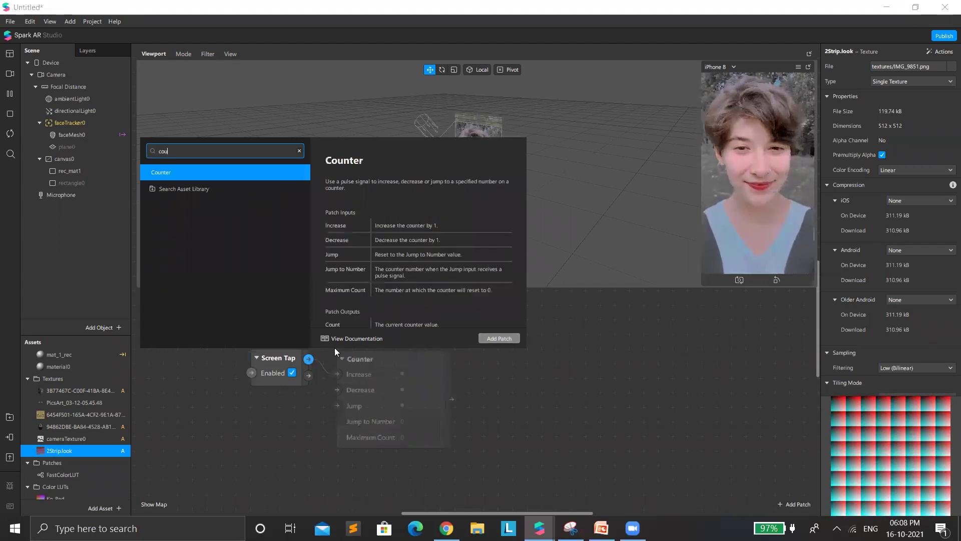
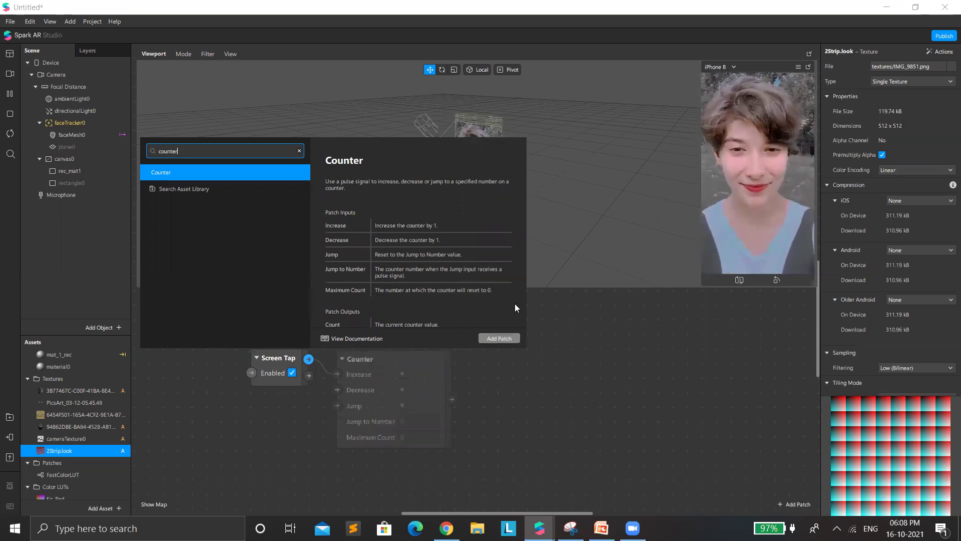
- Place the new Counter patch beside the Screen Tap patch and set its Maximum Count to 2
click(496, 339)
drag(448, 338, 460, 329)
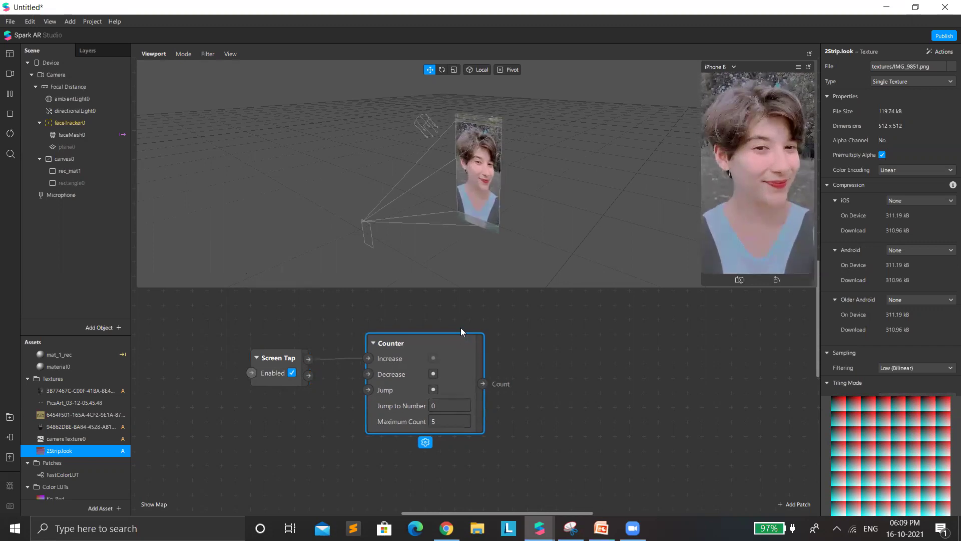
click(460, 328)
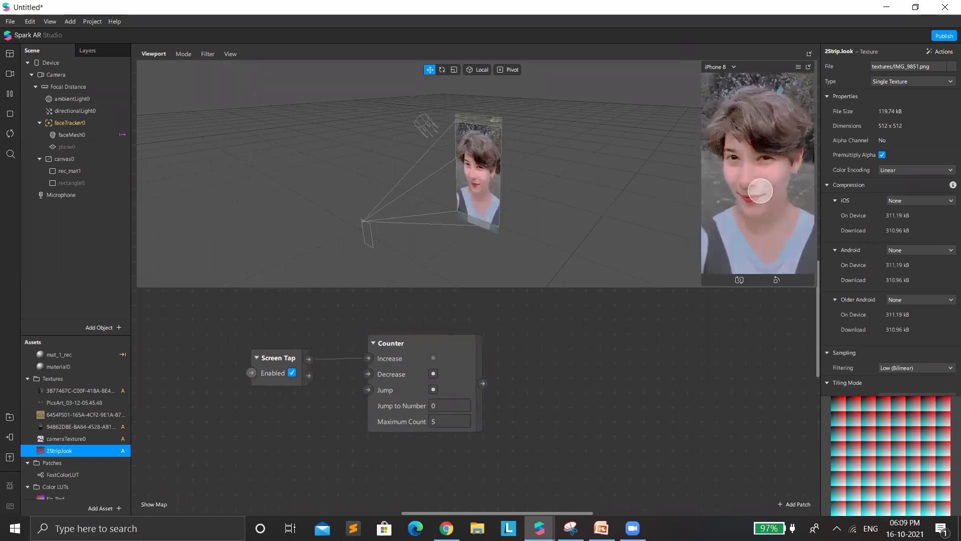
click(443, 426)
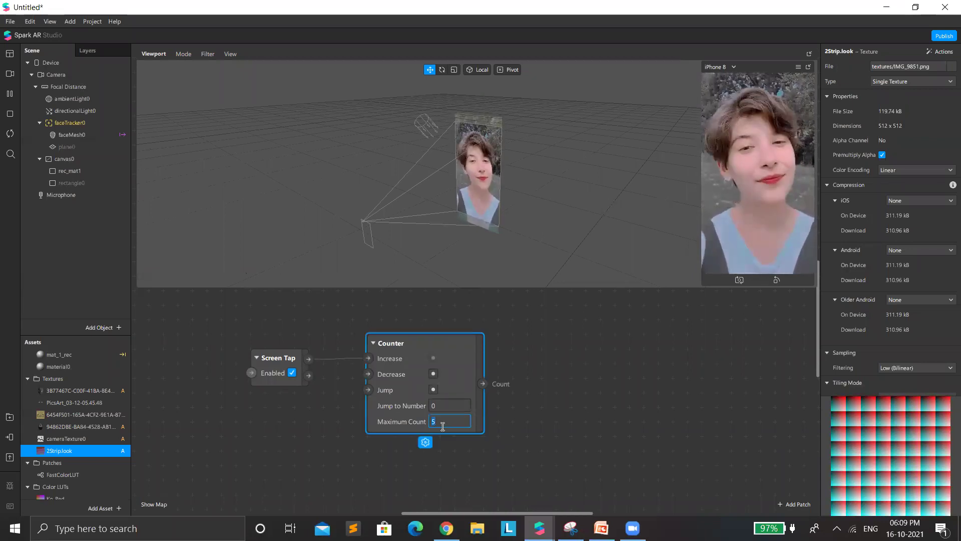
text(2)
key(Return)
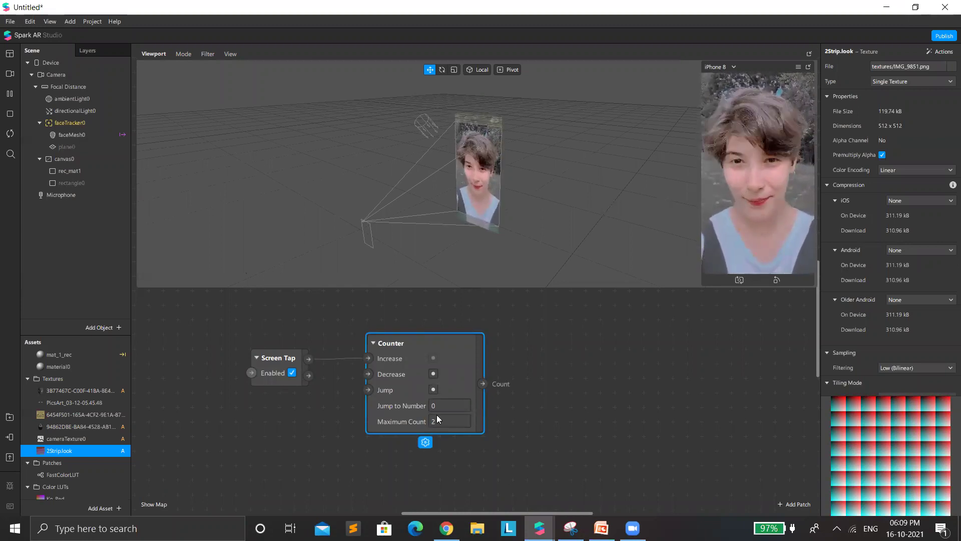
- Add an Equals Exactly patch fed by the Counter patch's Count output and position it beside the Counter
drag(213, 350, 422, 366)
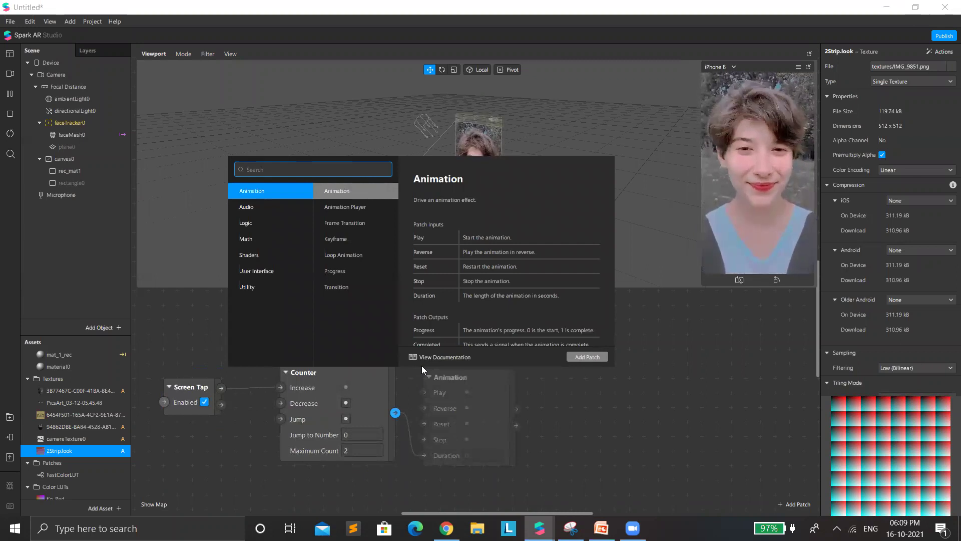
text(exac)
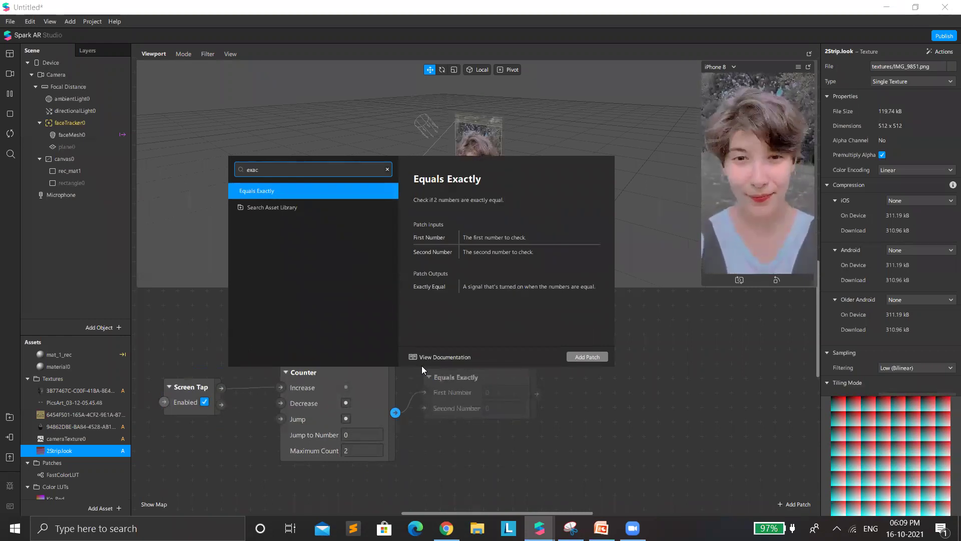
key(Return)
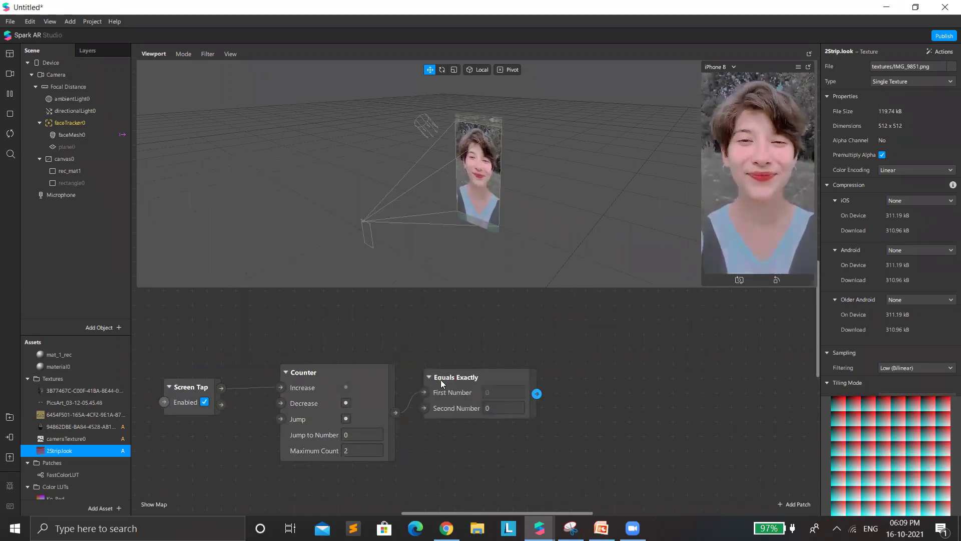
drag(468, 378, 471, 357)
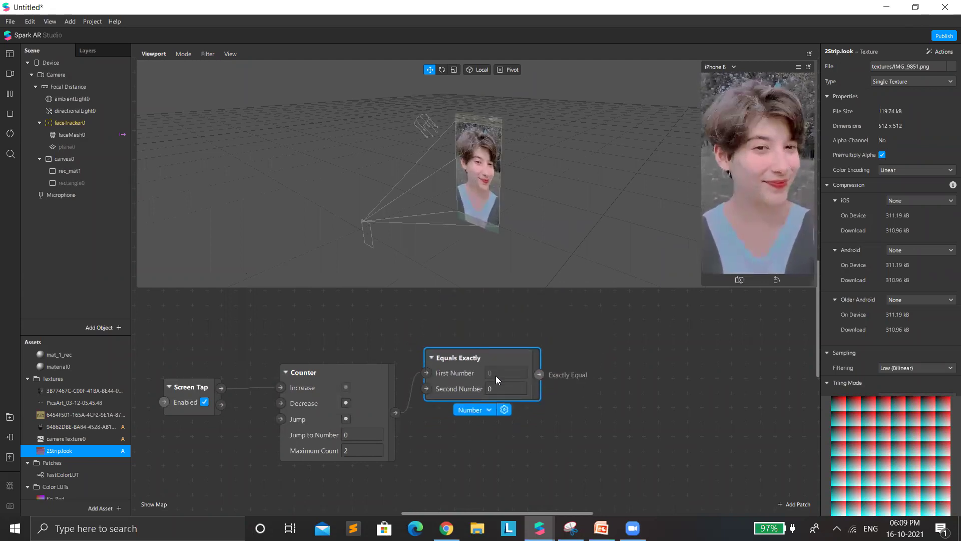
scroll(487, 394, right, 1)
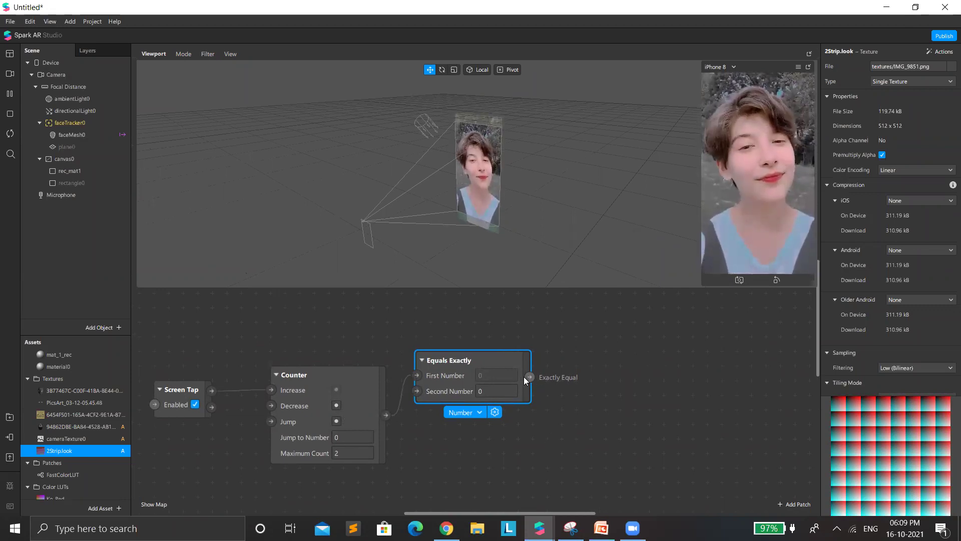
- Add a new rectangle under canvas0 and name it color2
right_click(75, 159)
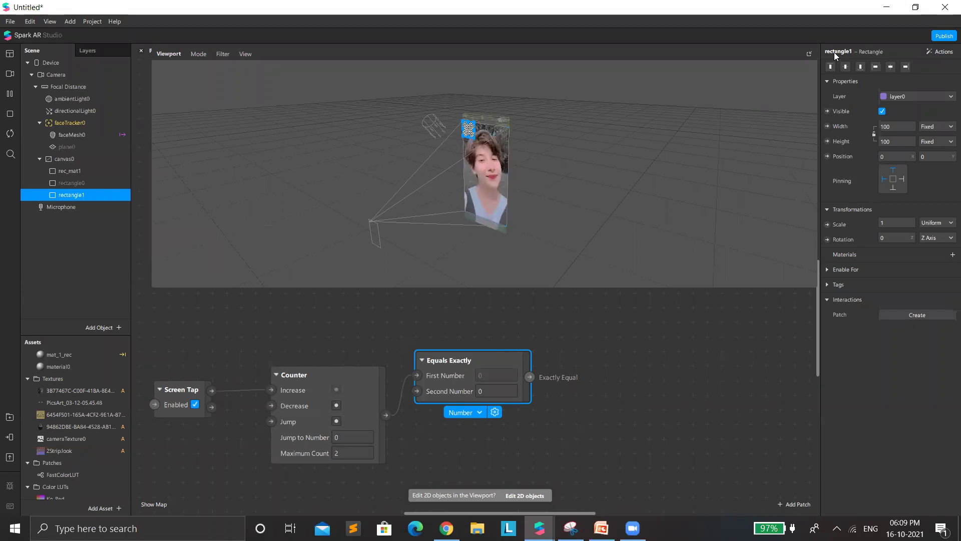
double_click(834, 52)
text(color)
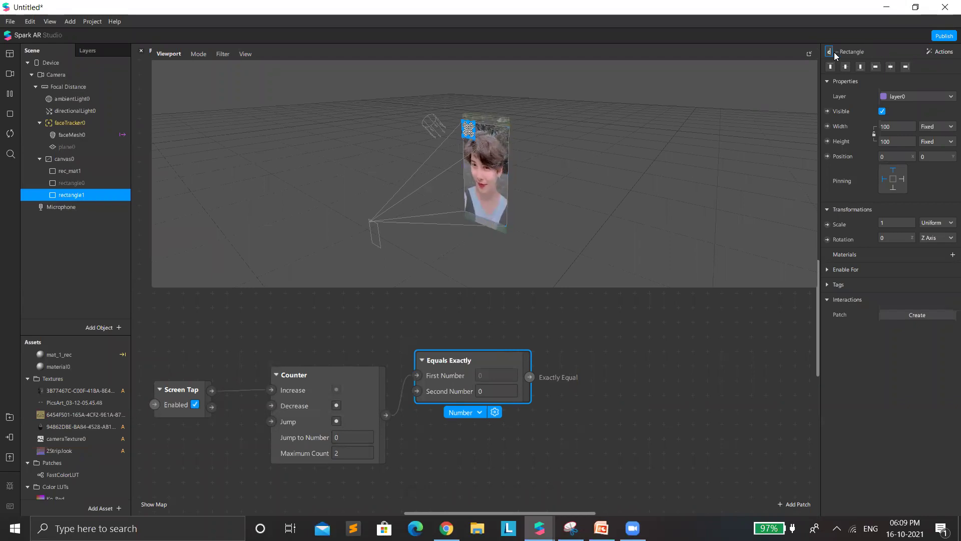
text(2)
key(Return)
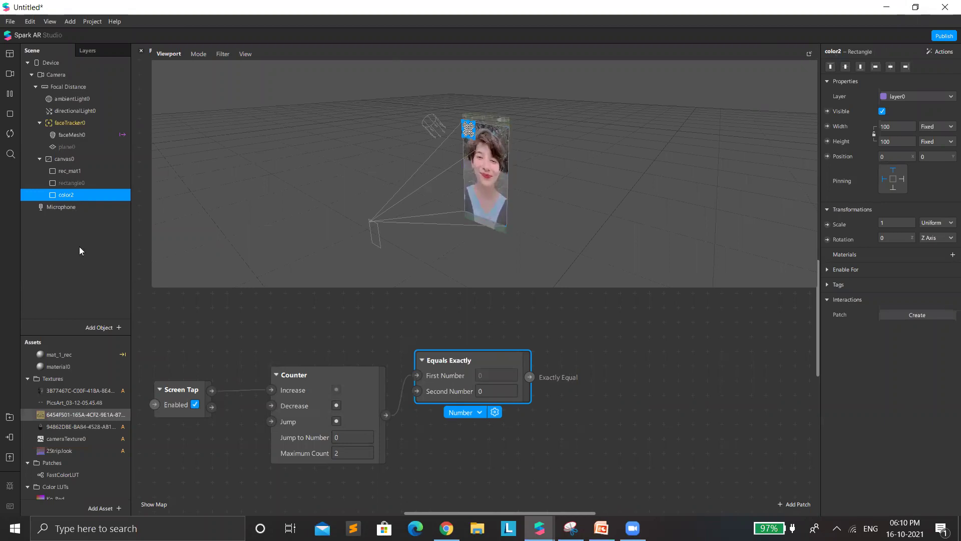
- Rename the rec_mat1 rectangle to color1
click(70, 170)
double_click(845, 53)
text(color1)
key(Return)
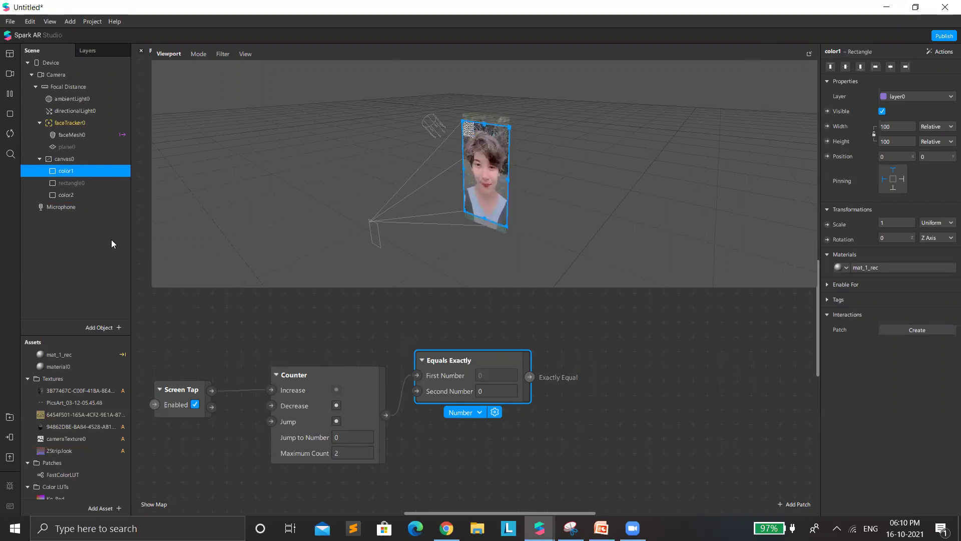
- Duplicate the mat_1_rec material used by the color1 rectangle and select the copy
click(77, 195)
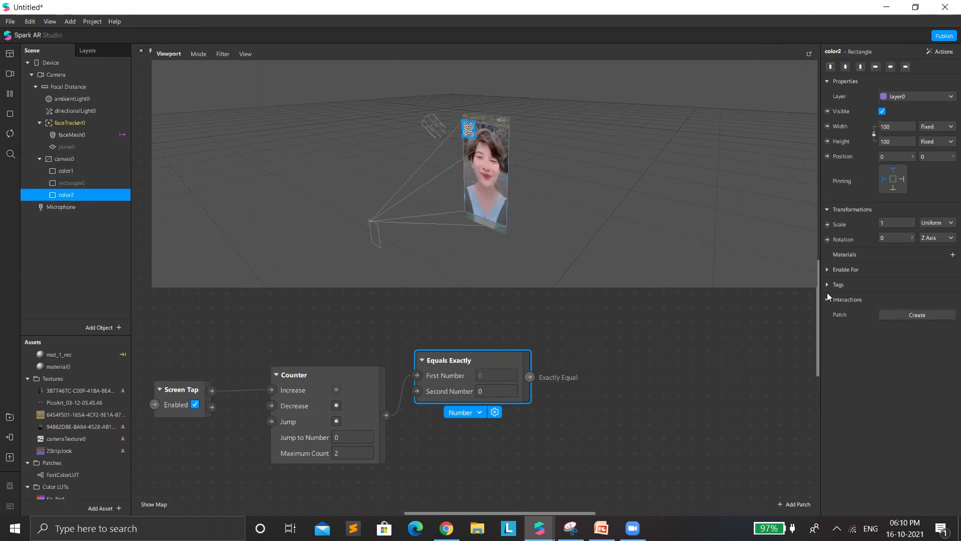
scroll(75, 445, up, 2)
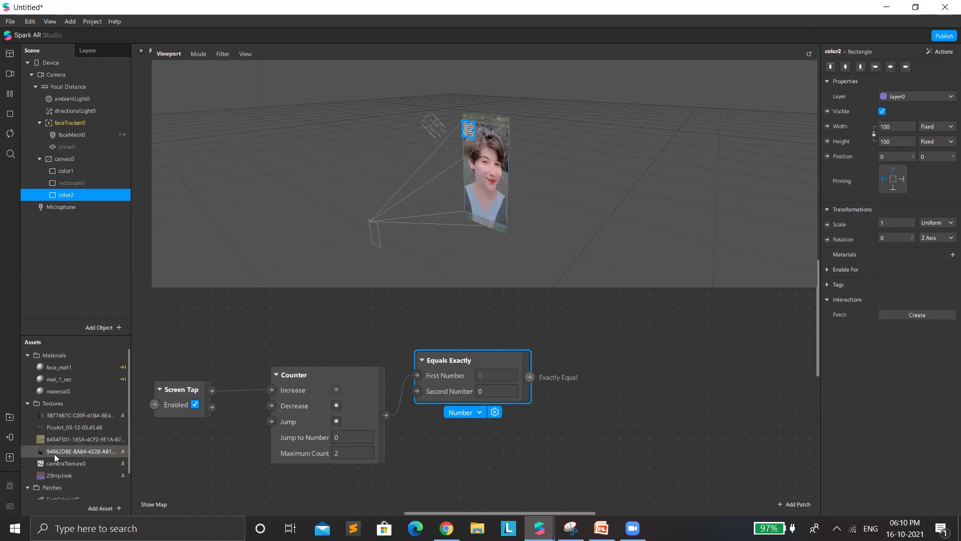
click(102, 171)
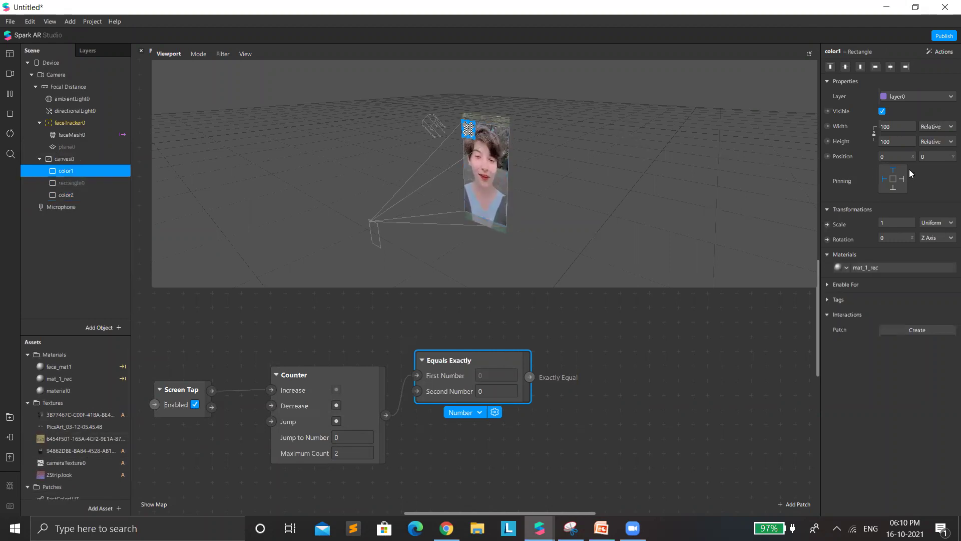
click(895, 267)
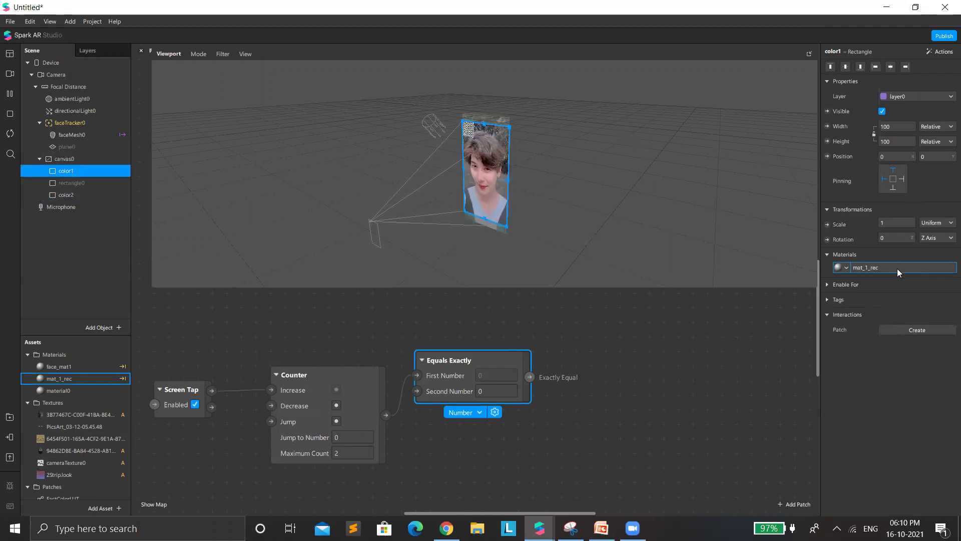
click(70, 381)
right_click(70, 380)
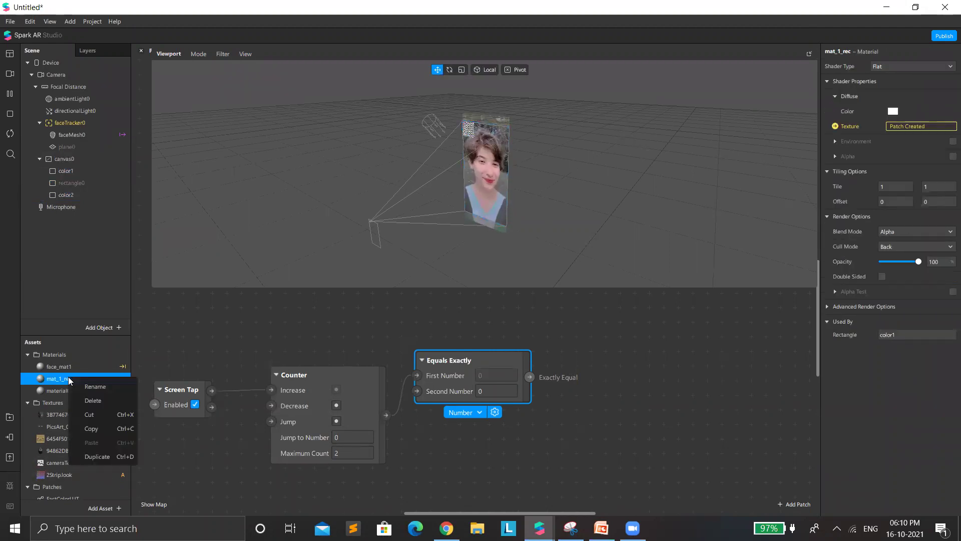
click(84, 457)
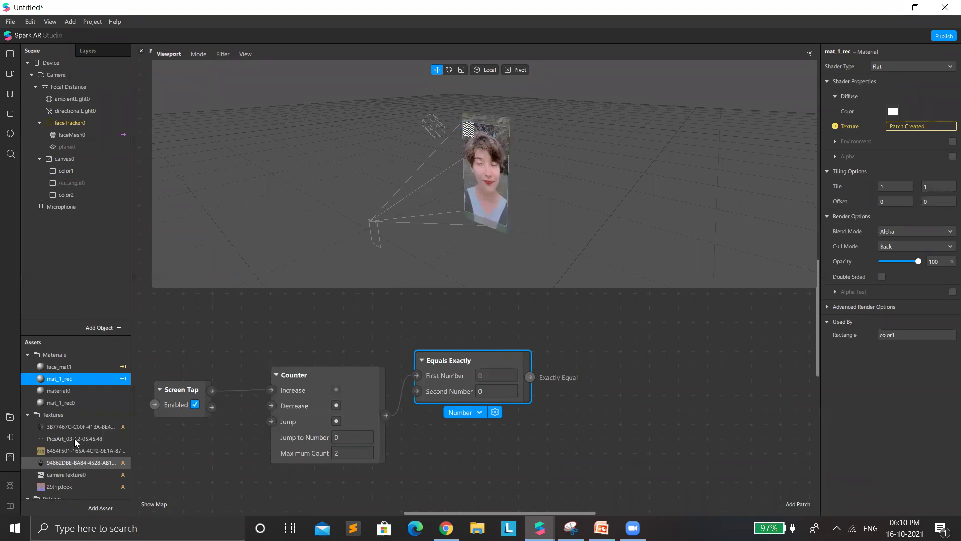
click(83, 402)
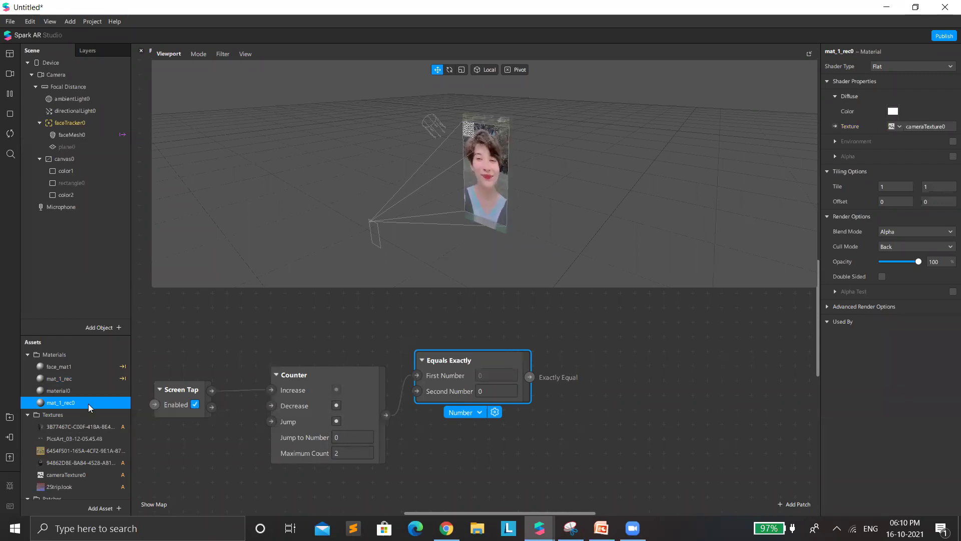
- Replace the color2 rectangle with a duplicate of the full-screen color1 rectangle
click(85, 195)
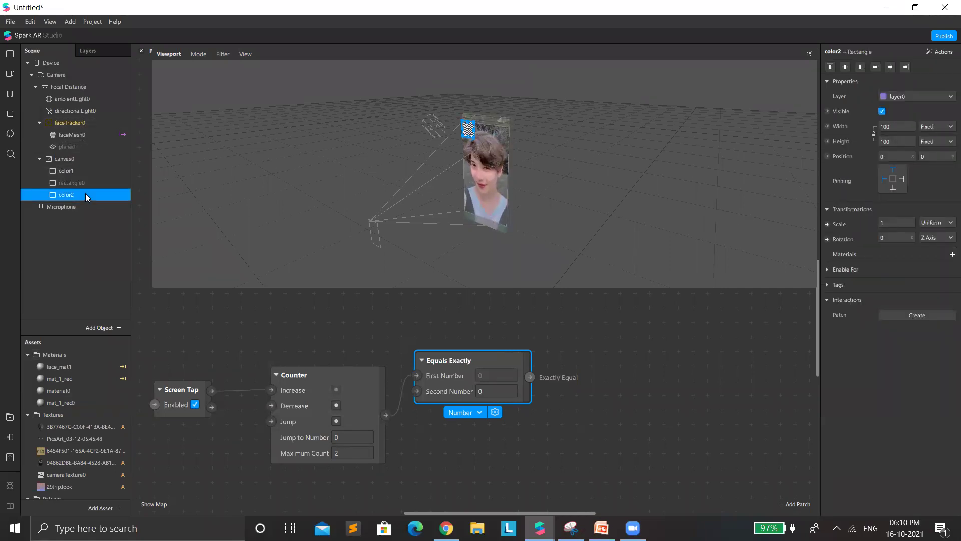
key(Delete)
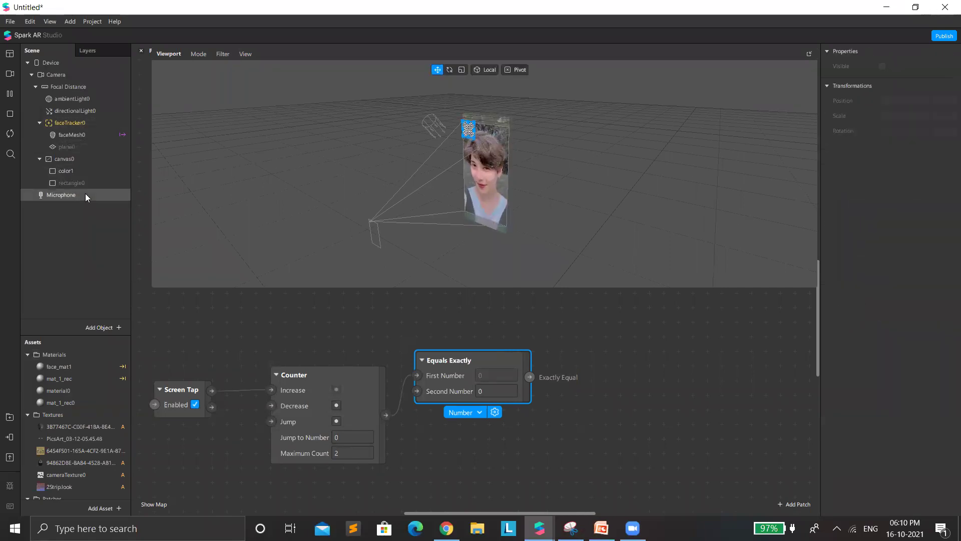
click(123, 169)
right_click(123, 169)
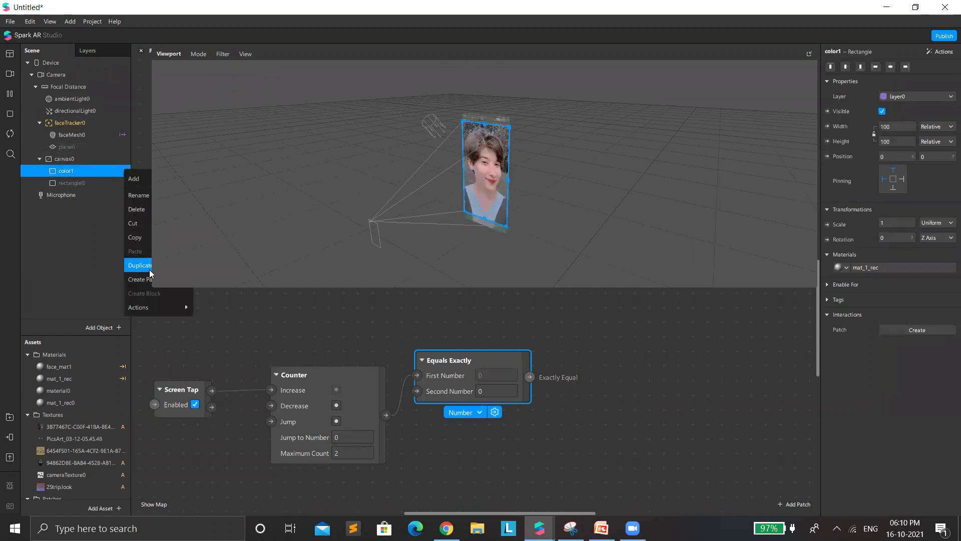
key(Return)
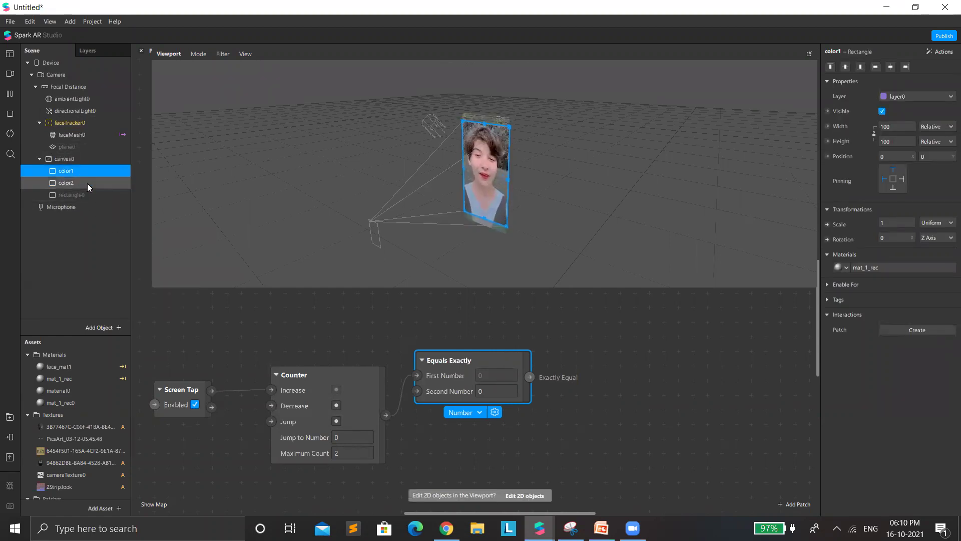
- Assign the mat_1_rec0 material to the color2 rectangle in place of mat_1_rec
click(87, 183)
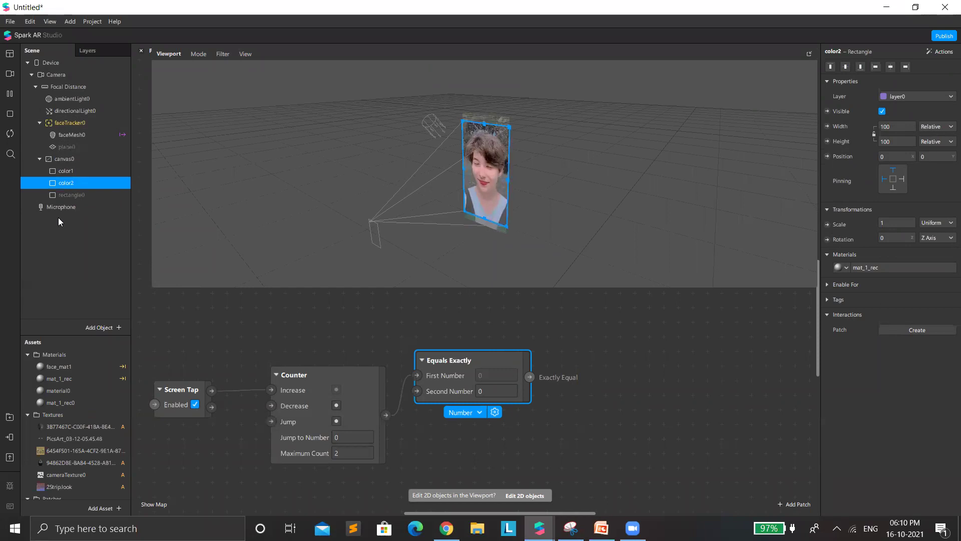
click(852, 269)
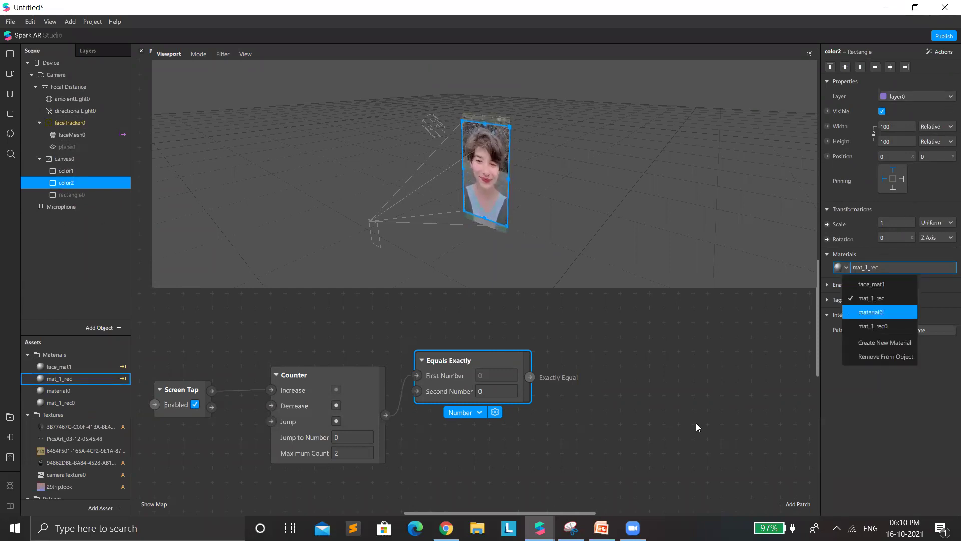
click(874, 326)
- Rename the color2 rectangle's material to mat_1_rec2
click(878, 267)
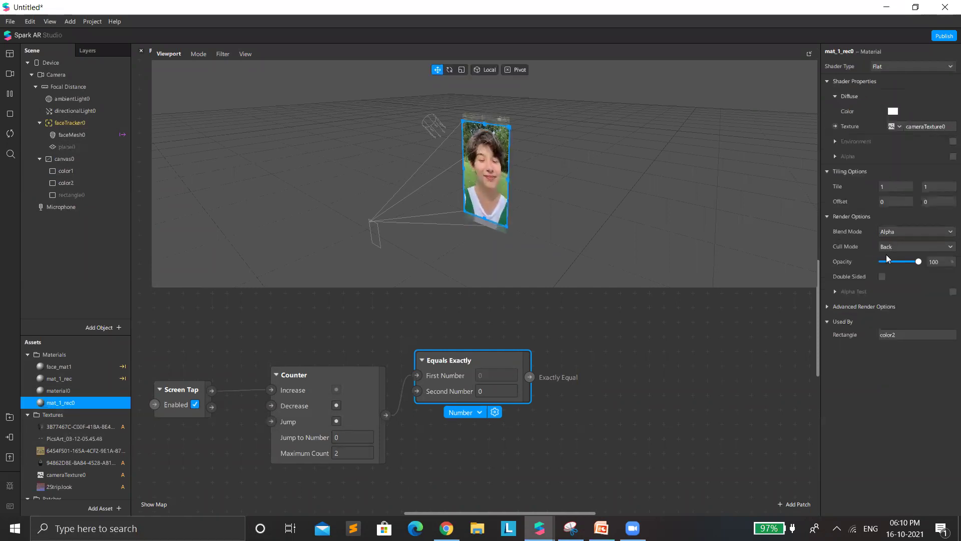
double_click(846, 51)
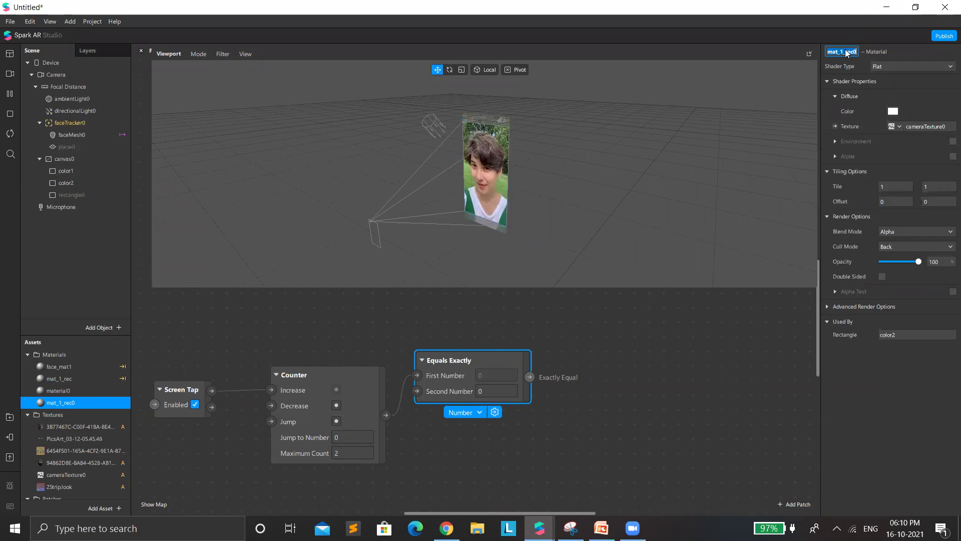
key(BackSpace)
text(2)
key(Return)
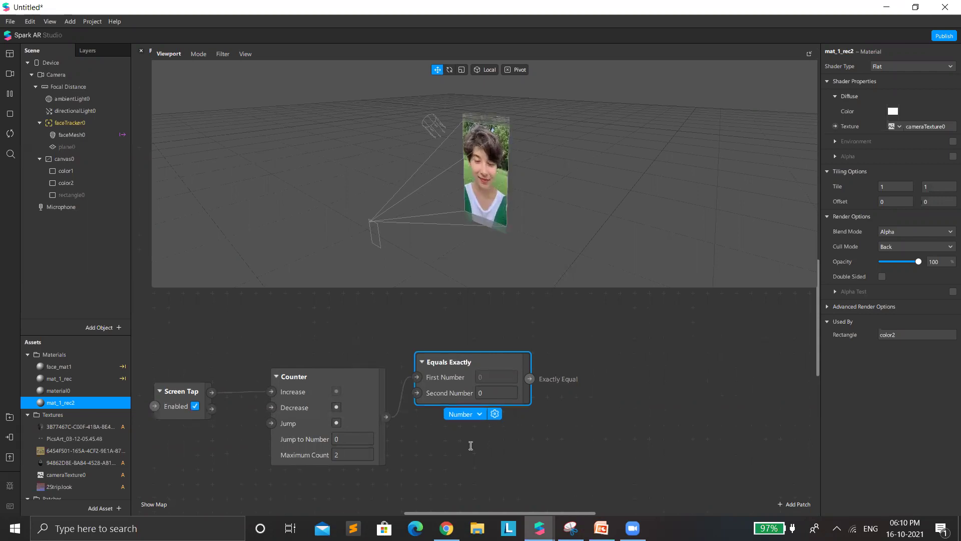
- Move the whole Color effect1 patch group higher in the graph to make room above the Screen Tap and Counter patches
scroll(465, 446, up, 2)
scroll(454, 454, up, 2)
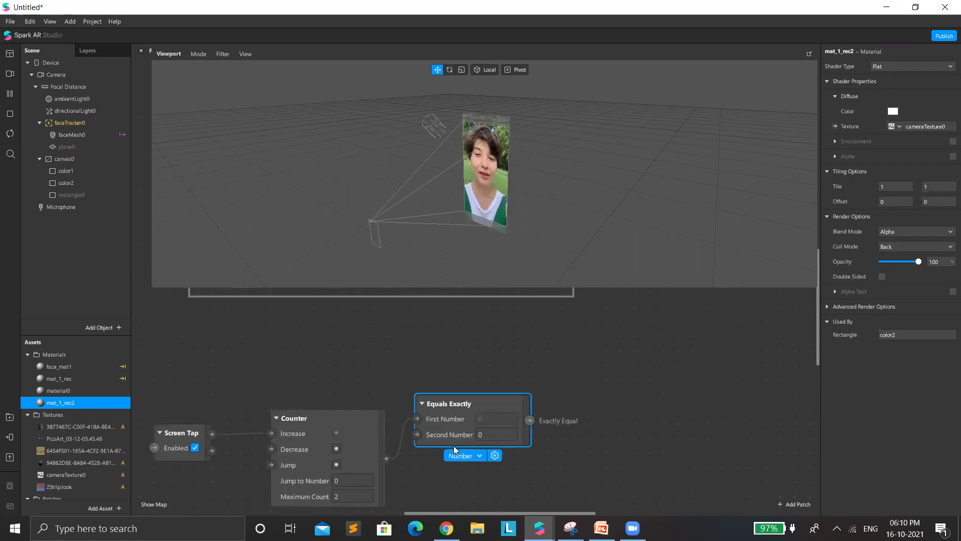
scroll(326, 447, up, 3)
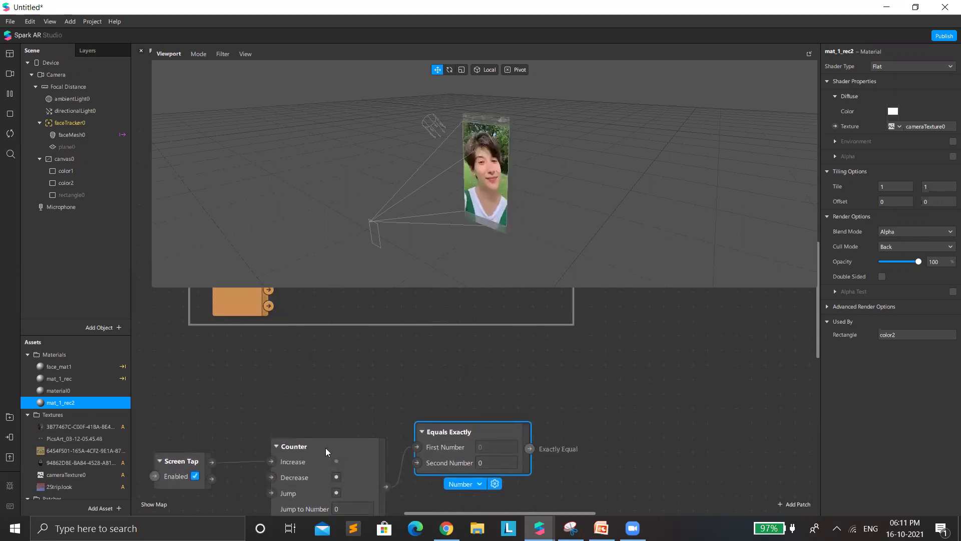
scroll(475, 364, up, 8)
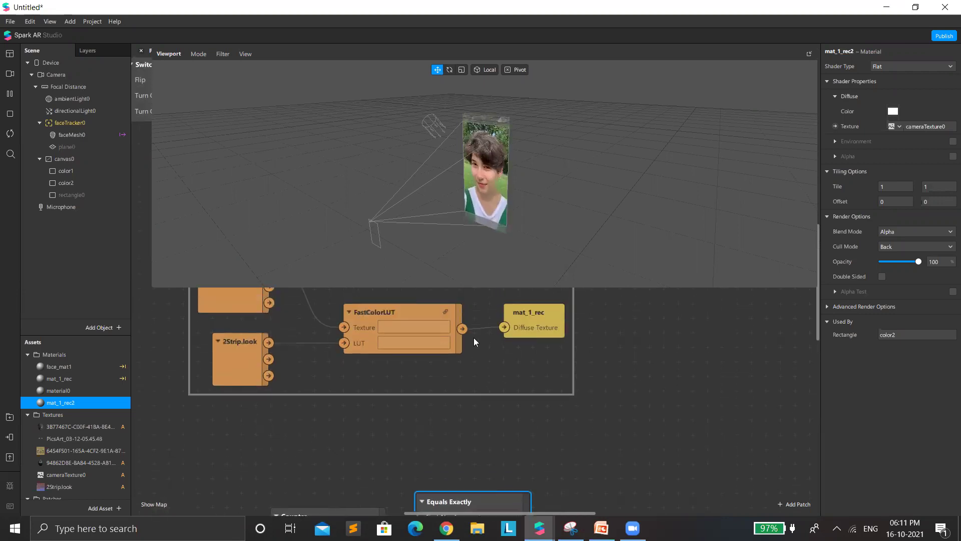
drag(621, 336, 197, 515)
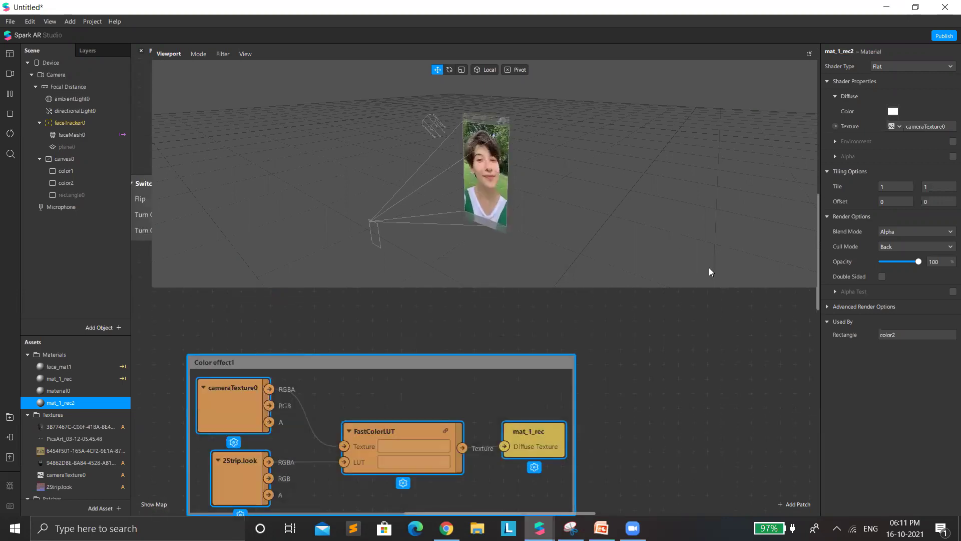
scroll(698, 287, down, 2)
scroll(698, 288, down, 4)
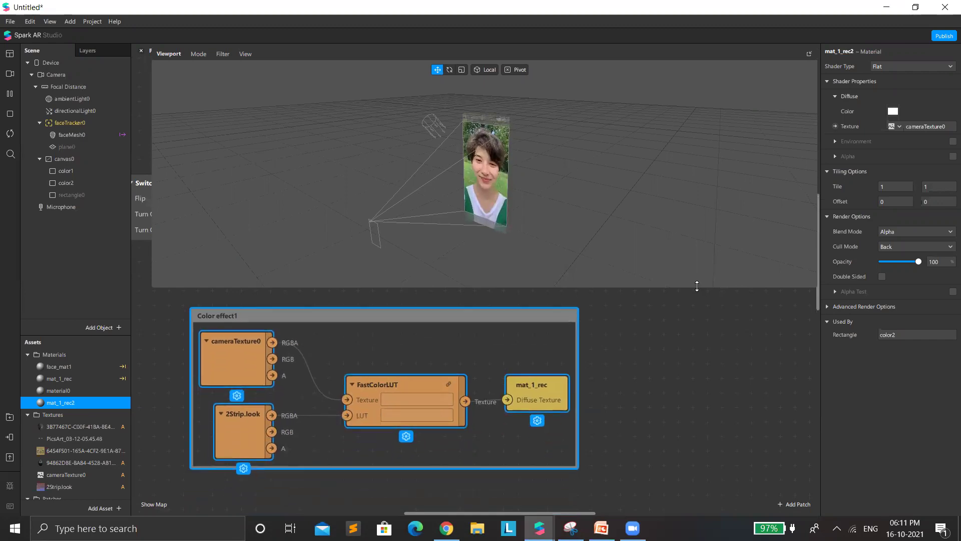
click(455, 517)
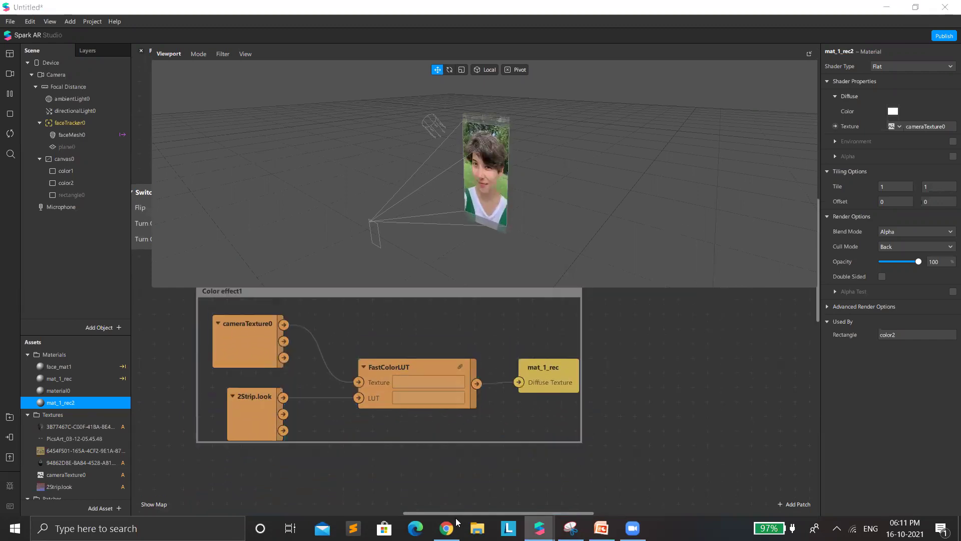
- Add a second FastColorLUT patch below the Color effect1 group and feed cameraTexture0's RGBA output into its Texture input
scroll(361, 387, down, 3)
scroll(70, 485, down, 2)
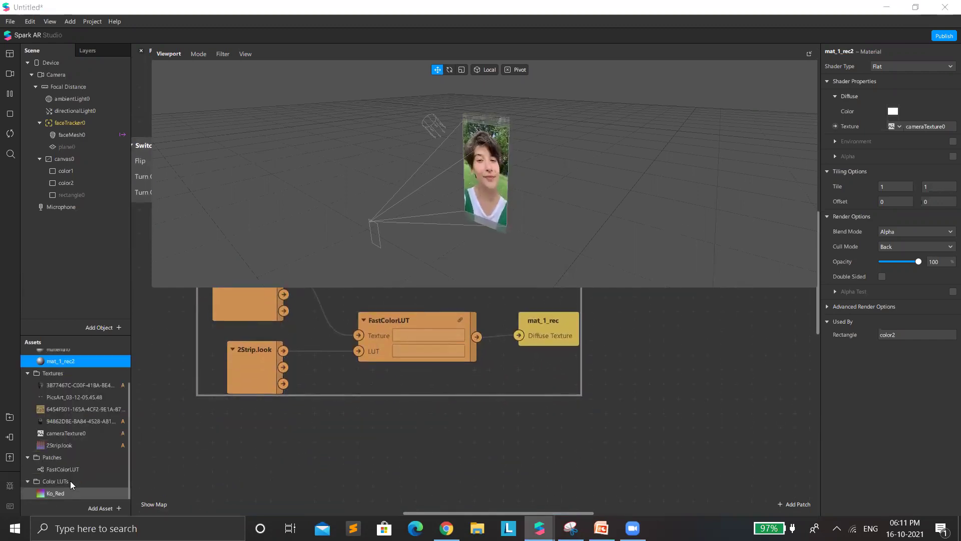
click(46, 469)
drag(46, 471, 457, 420)
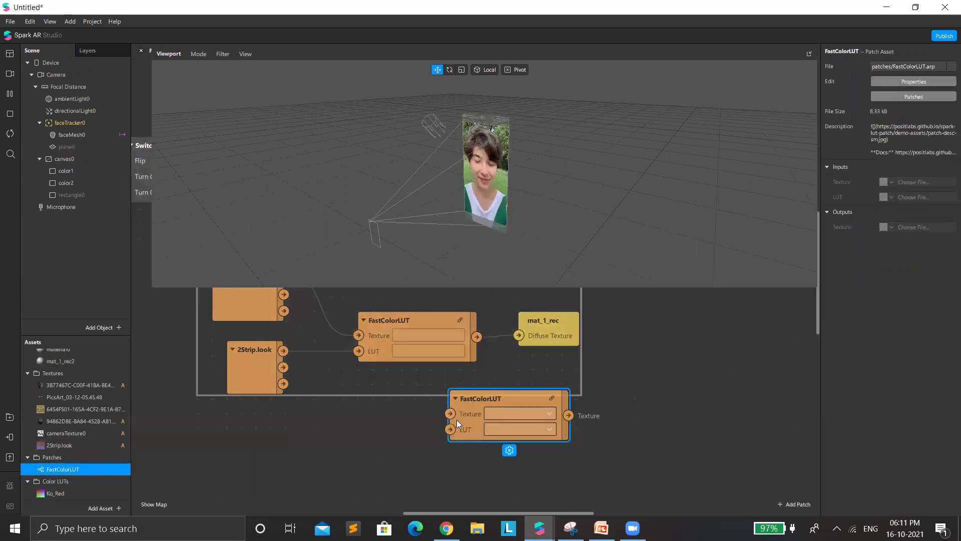
drag(252, 315, 253, 330)
drag(283, 292, 445, 437)
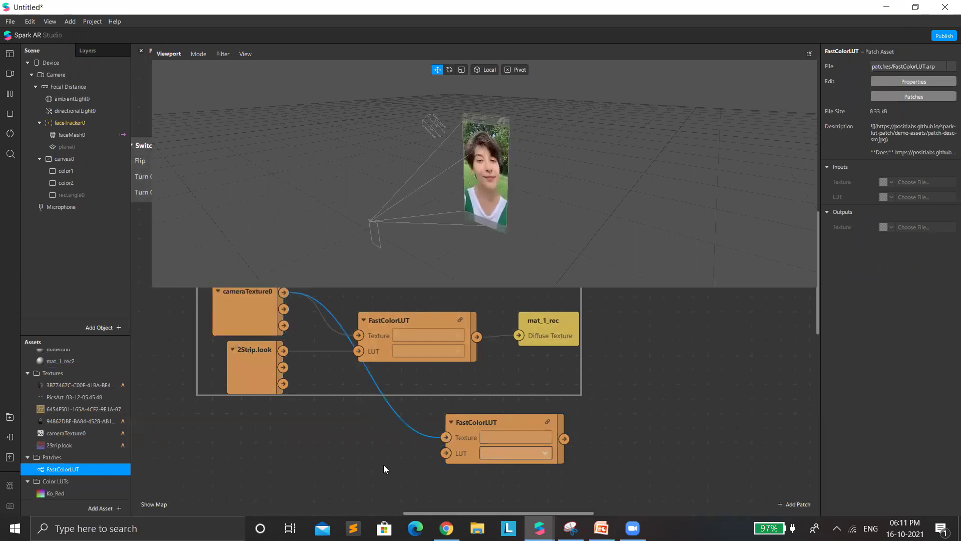
- Import the LUT image 18 from the AR > LUT folder on Local Disk (E:) as a texture
click(106, 510)
mouse_move(188, 367)
click(227, 368)
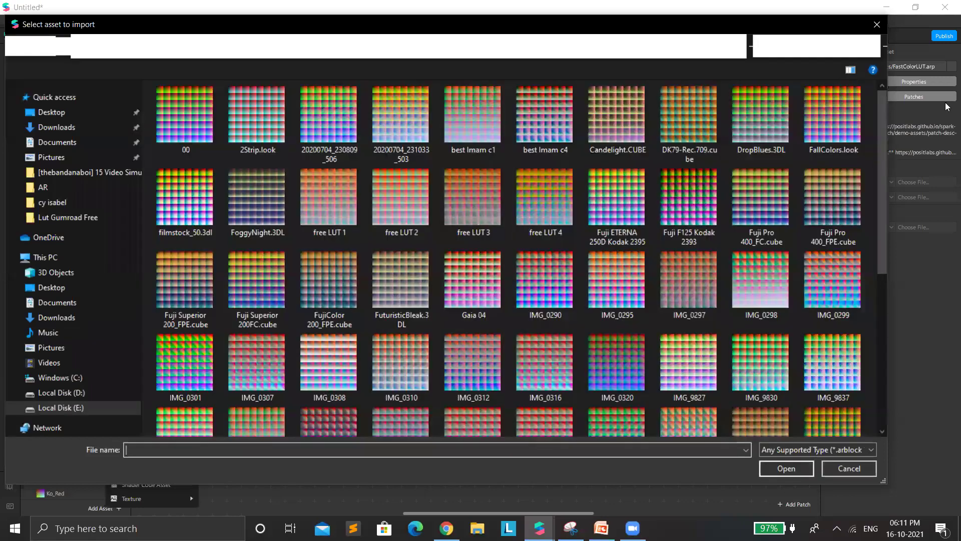
scroll(249, 155, down, 3)
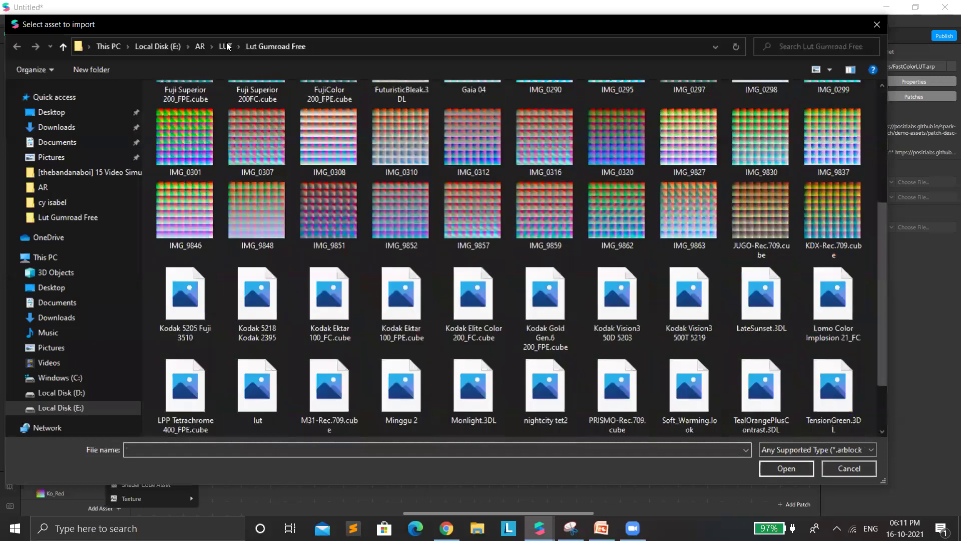
scroll(423, 190, down, 2)
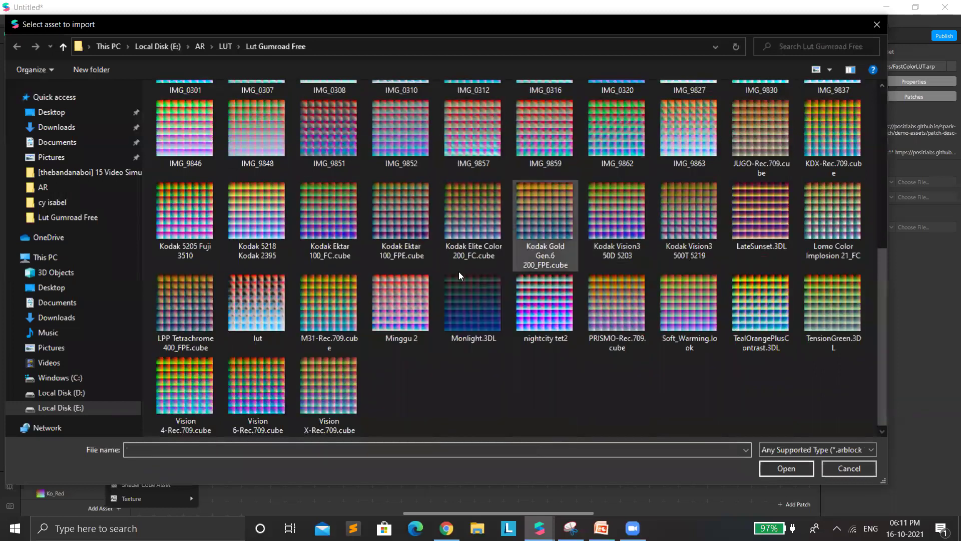
scroll(553, 270, up, 5)
key(BackSpace)
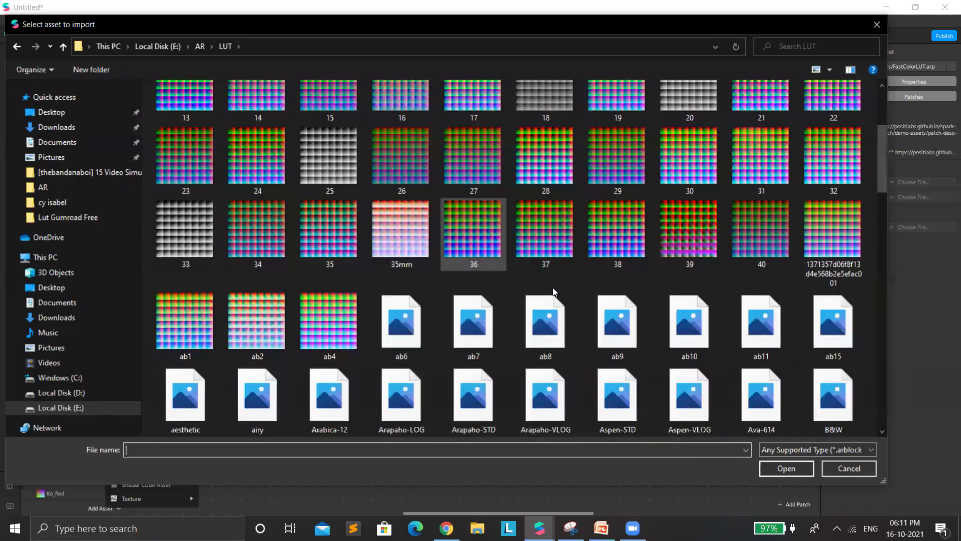
key(Escape)
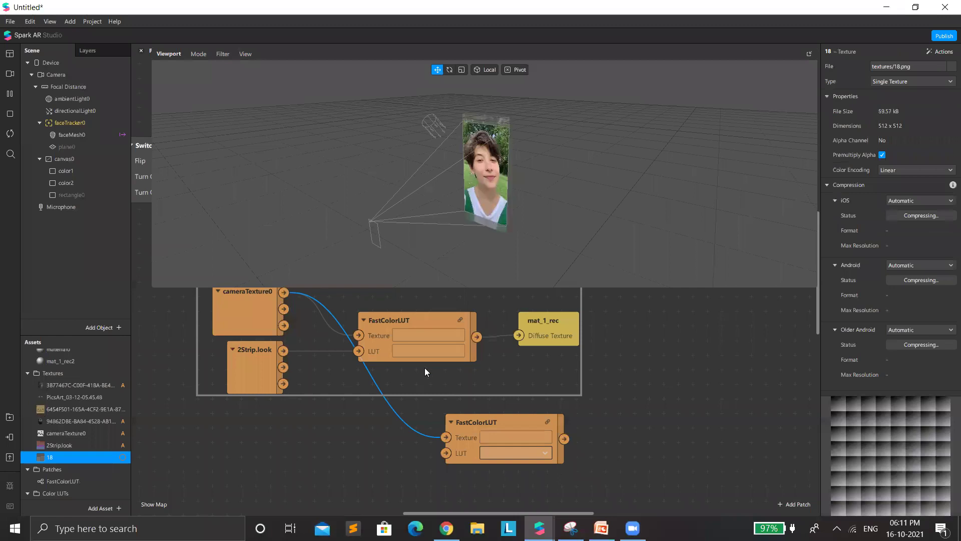
- Set the 18 texture's compression to None for iOS, Android and Older Android
click(907, 200)
click(906, 222)
click(908, 250)
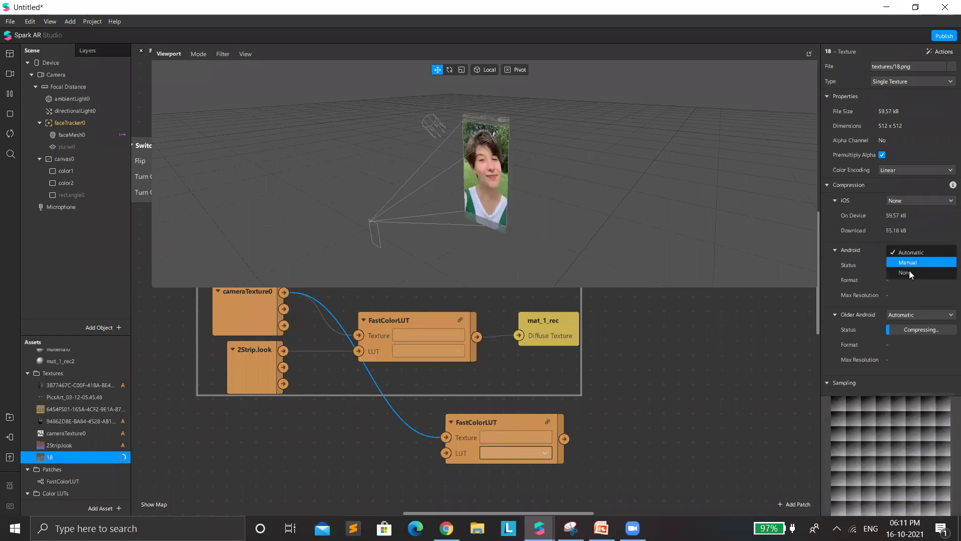
click(905, 272)
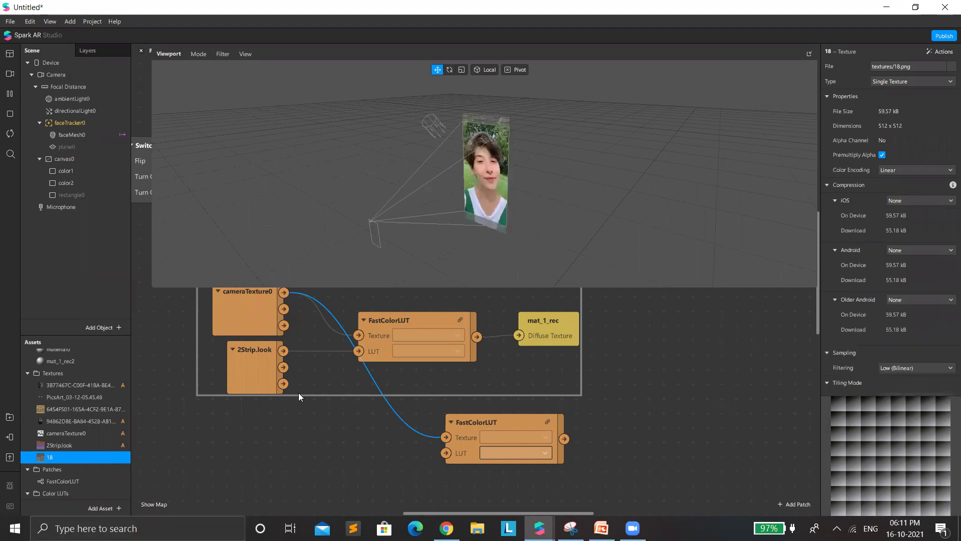
- Feed the 18 texture into the second FastColorLUT's LUT input and its output into a new Diffuse Texture patch for mat_1_rec2
drag(50, 457, 445, 452)
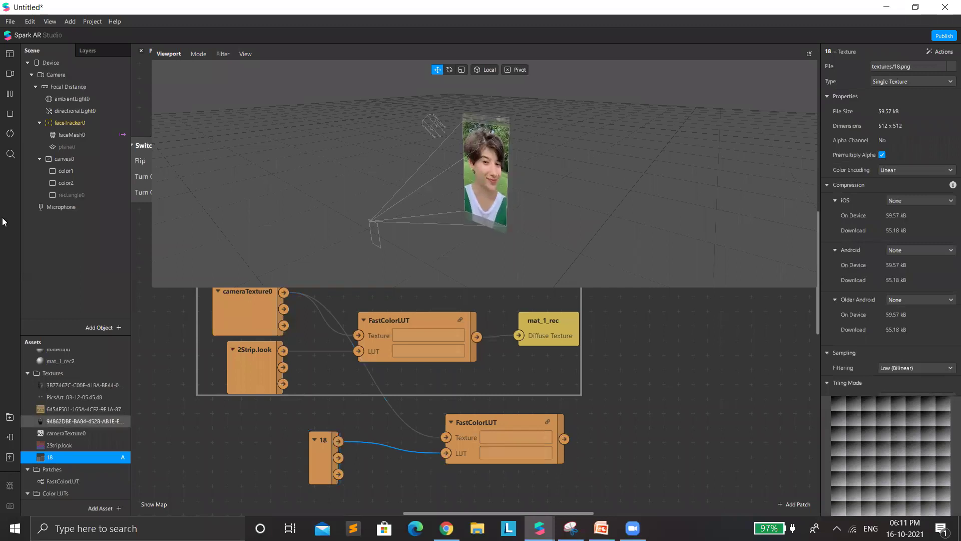
click(88, 361)
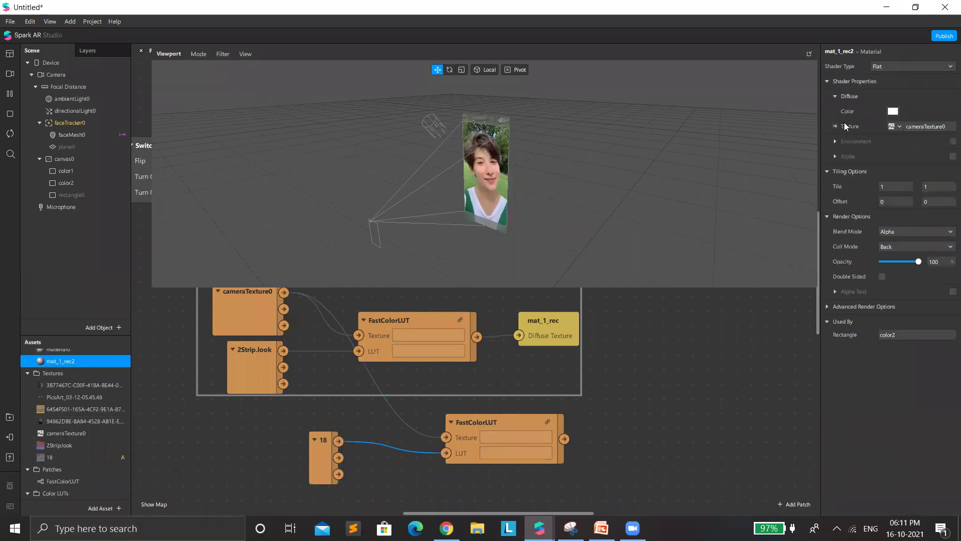
click(835, 126)
drag(508, 309, 647, 425)
drag(564, 439, 619, 423)
scroll(608, 390, down, 1)
scroll(607, 389, down, 1)
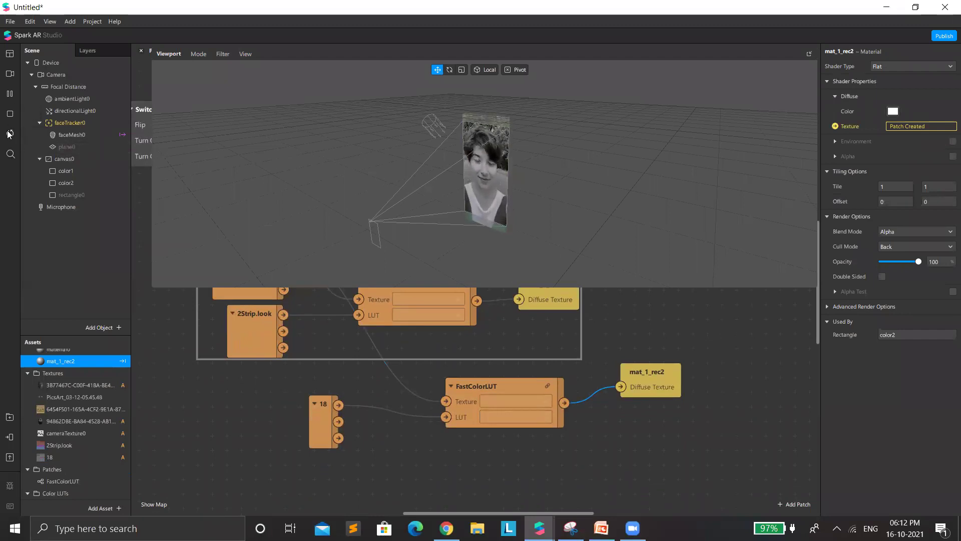
scroll(611, 326, down, 1)
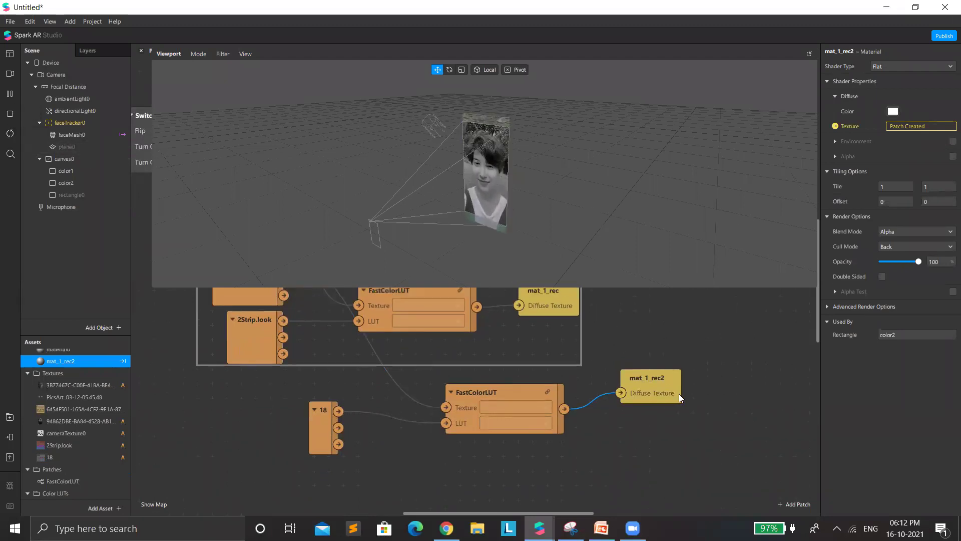
- Restore the docked viewport with the iPhone 8 simulator and reopen the Patch Editor beneath it
click(9, 75)
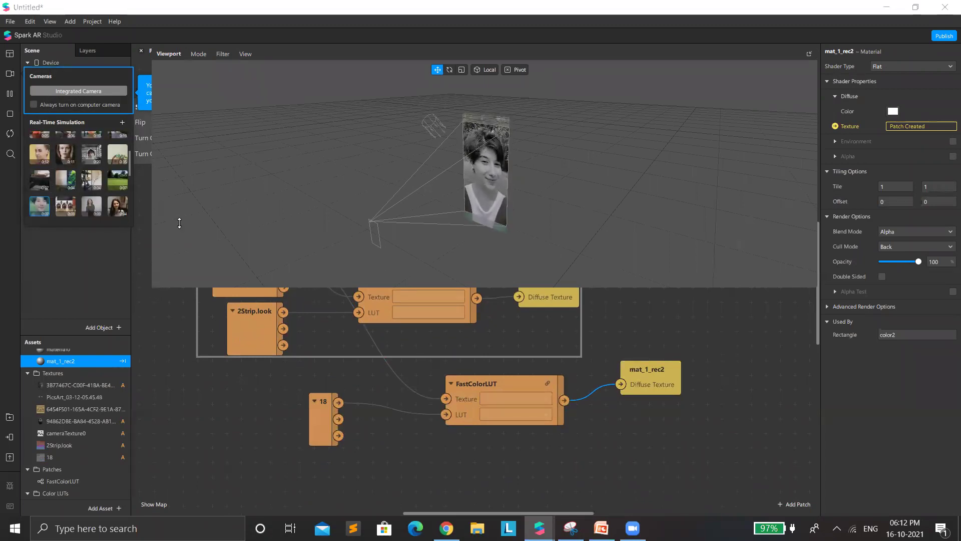
drag(151, 285, 188, 50)
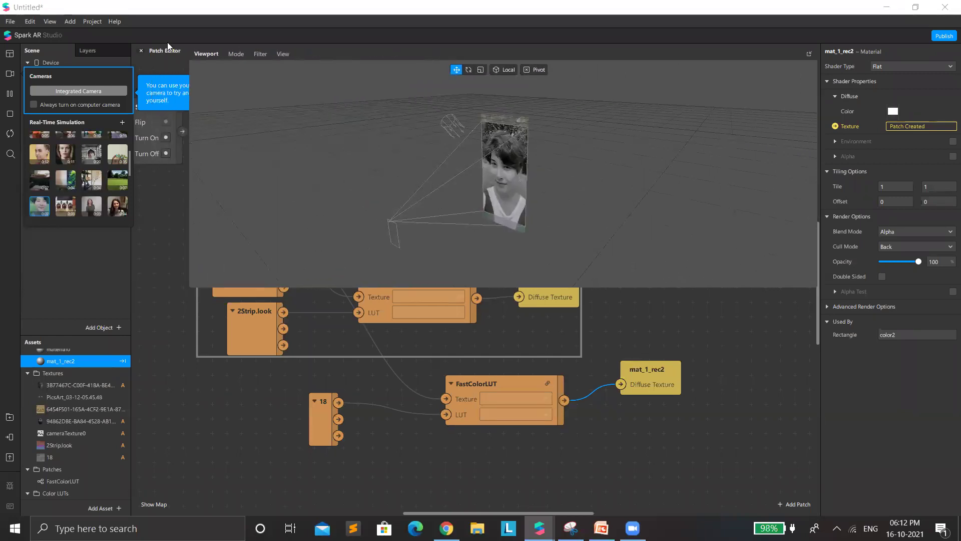
click(141, 51)
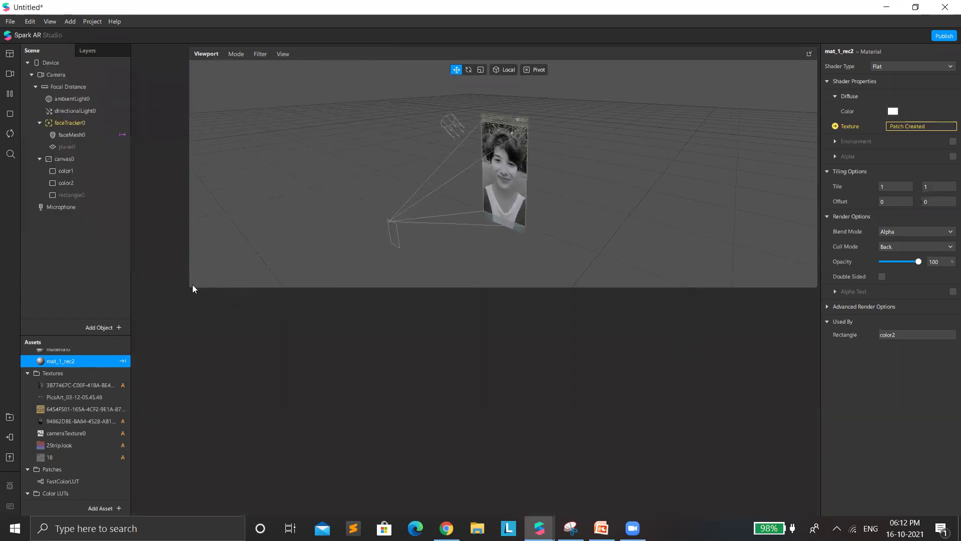
drag(190, 287, 134, 370)
click(810, 56)
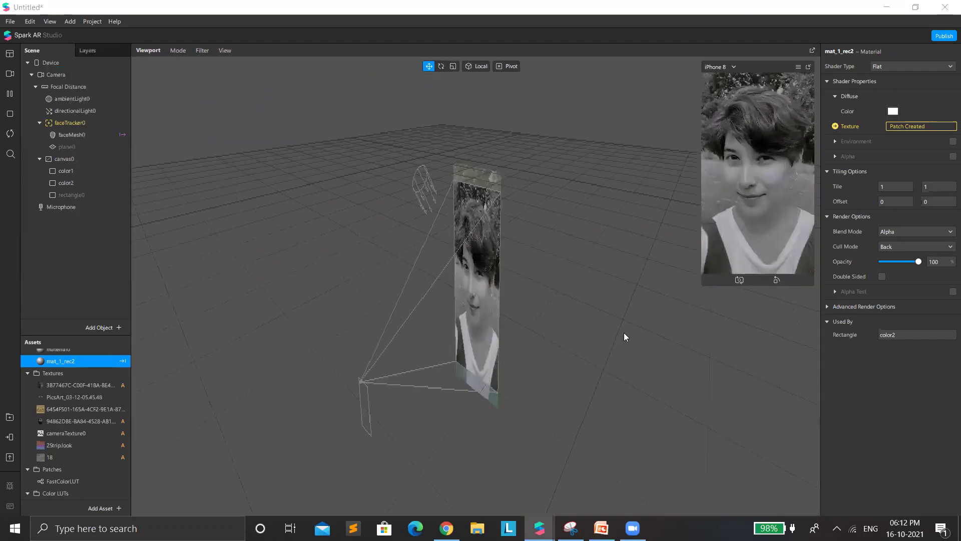
click(49, 21)
click(75, 36)
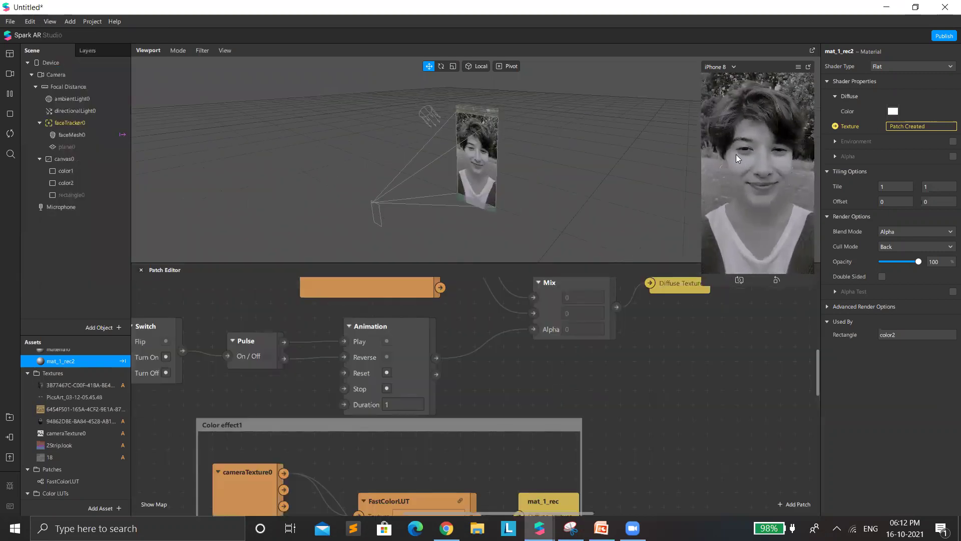
- Test a screen tap in the simulator and check the value reaching the Equals Exactly patch
click(742, 155)
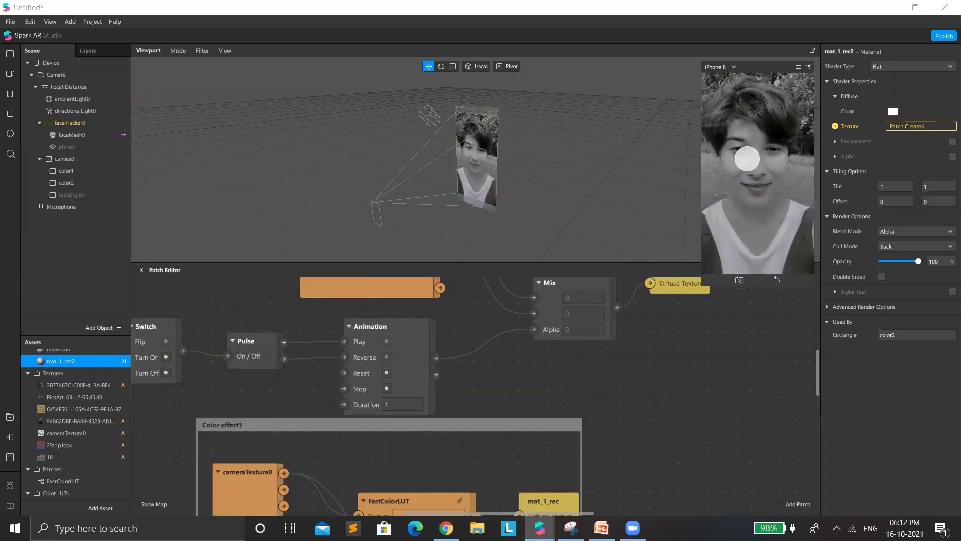
scroll(595, 422, down, 1)
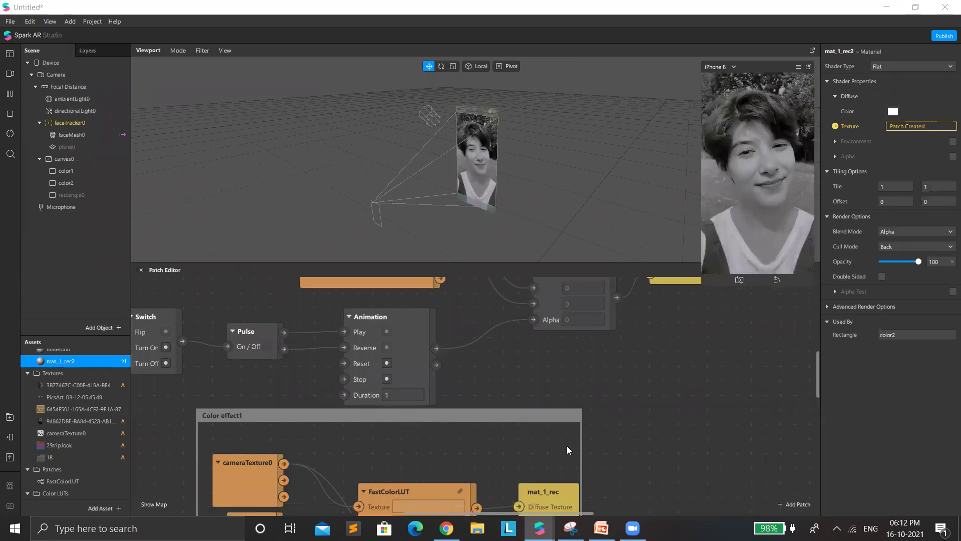
scroll(555, 450, up, 1)
scroll(555, 444, down, 5)
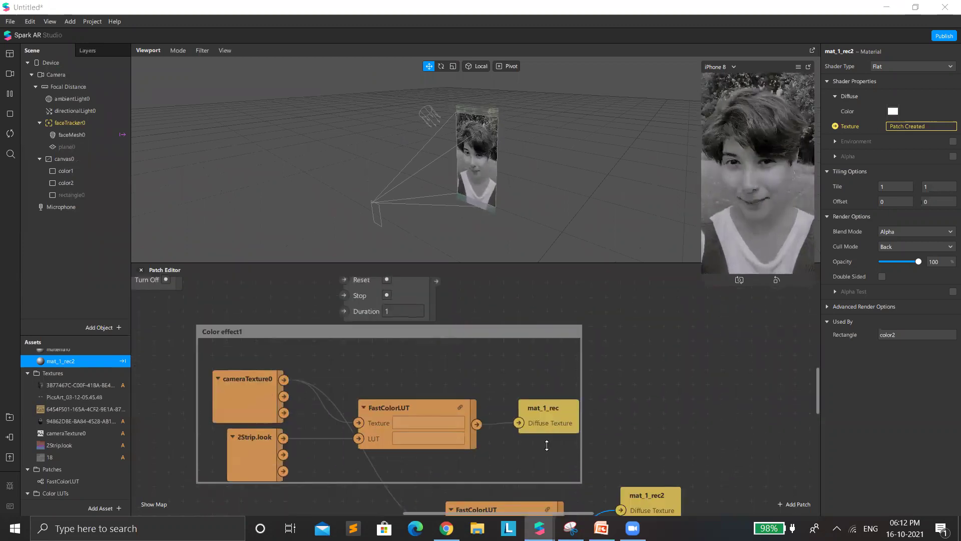
scroll(547, 445, down, 4)
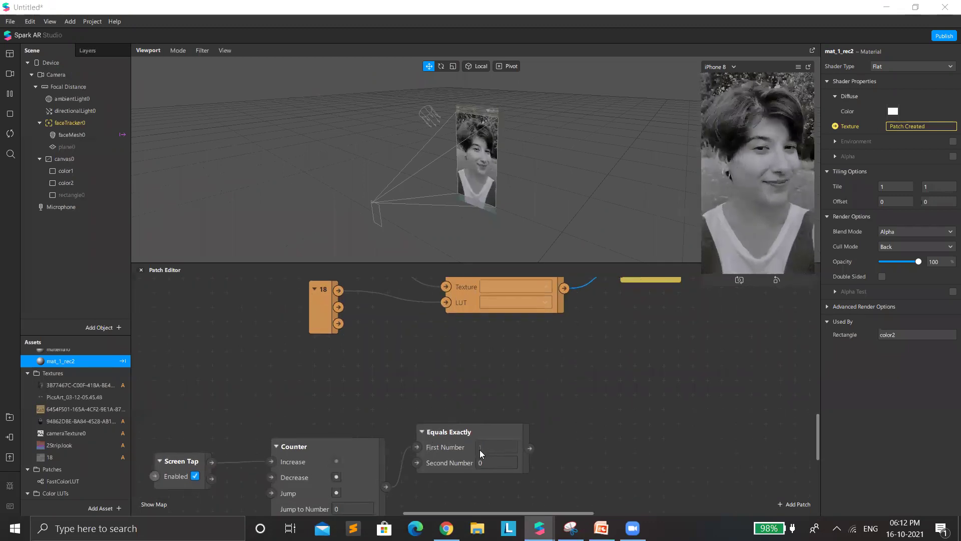
- Add a second Equals Exactly patch fed by the Counter's Count output
click(78, 171)
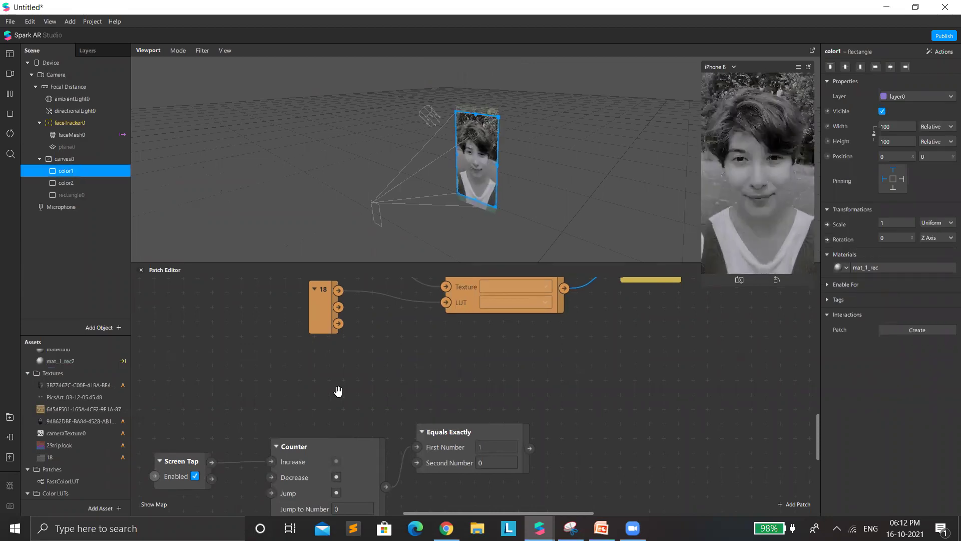
scroll(389, 452, down, 1)
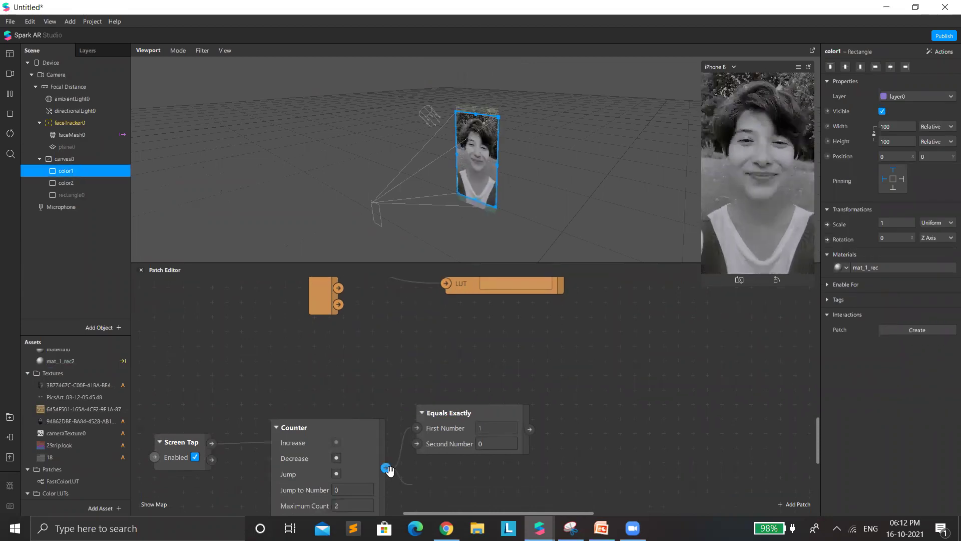
click(387, 468)
text(exs)
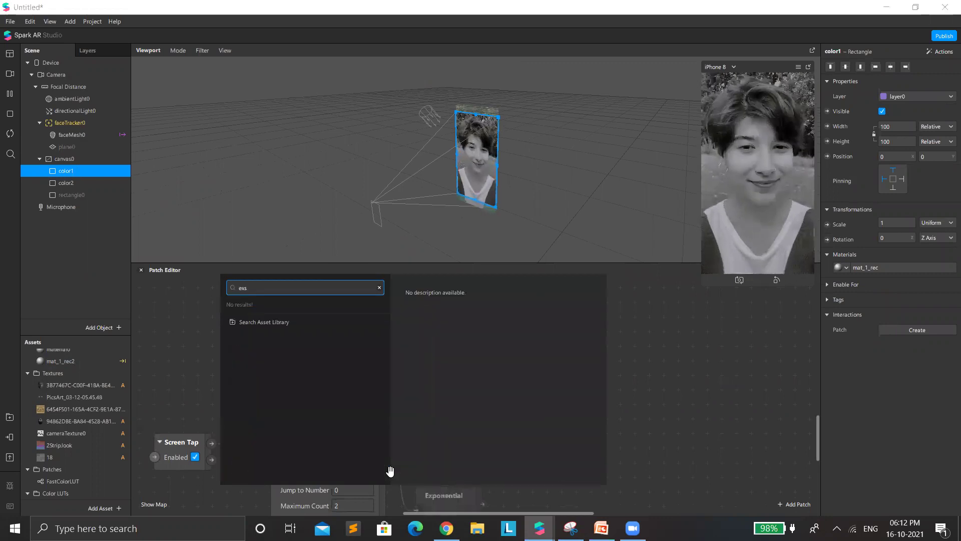
key(BackSpace)
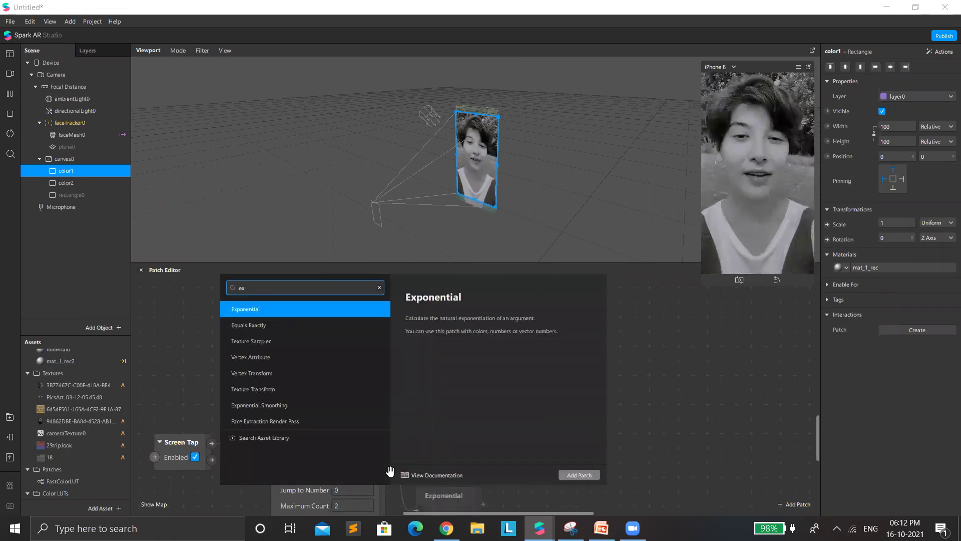
key(BackSpace)
key(BackSpace)
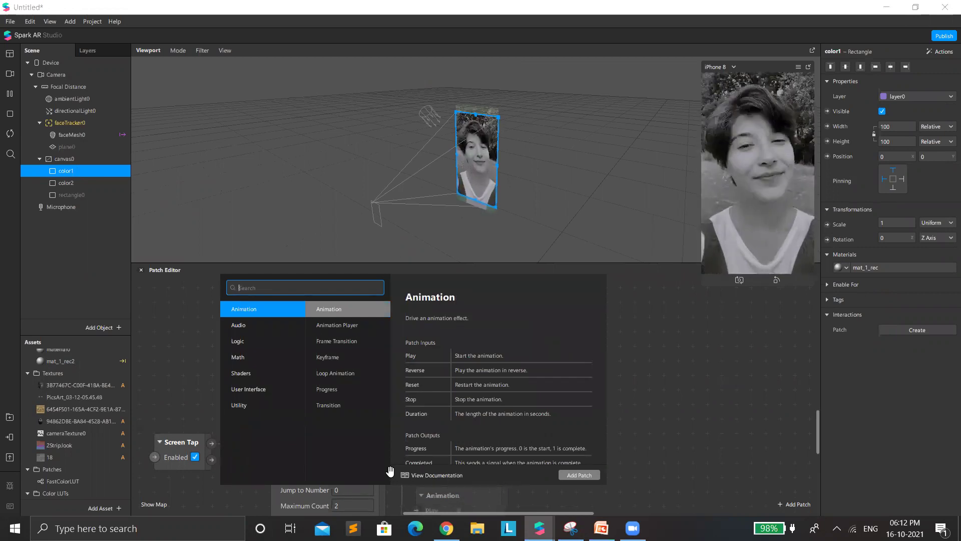
text(ex)
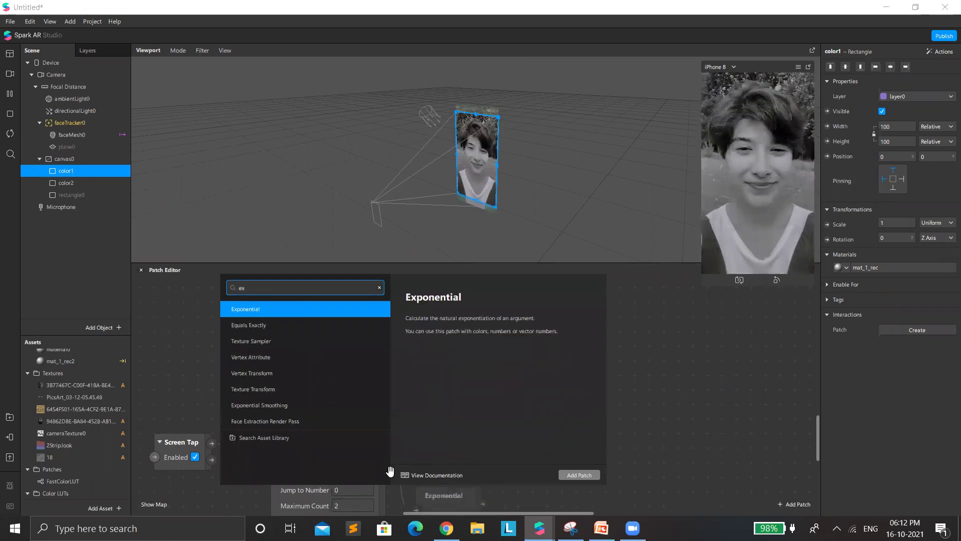
key(BackSpace)
key(BackSpace)
text(eq)
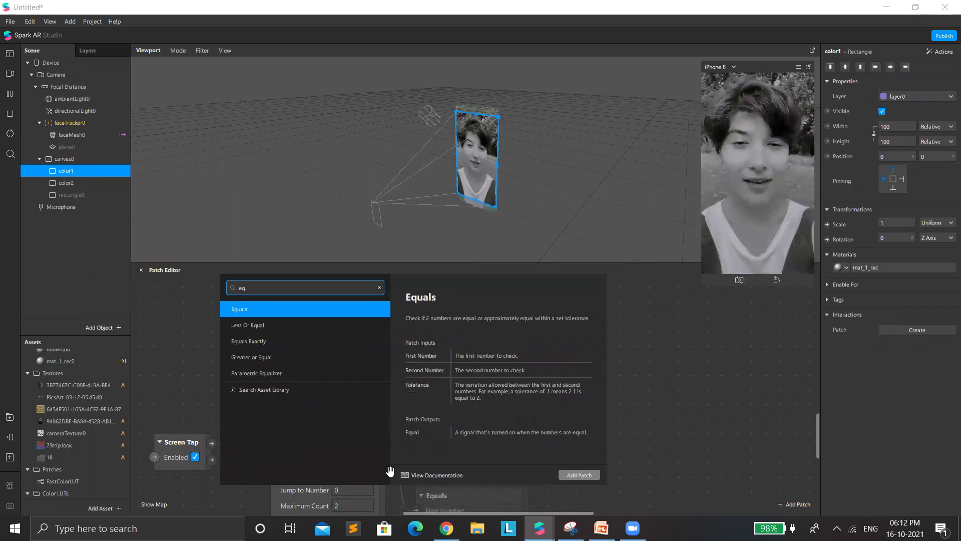
key(Down)
key(Down)
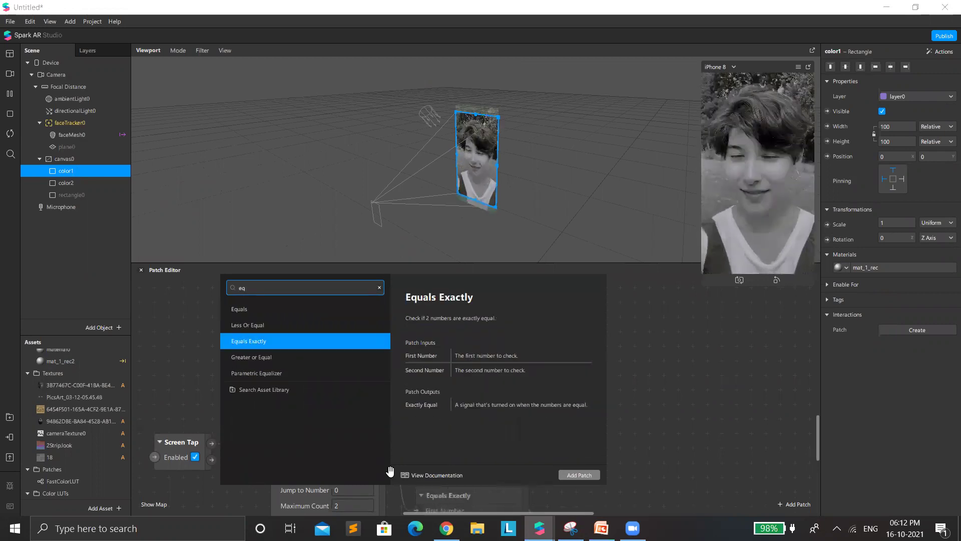
key(Return)
- Set the Second Number of the lower Equals Exactly patch to 1
scroll(465, 453, down, 1)
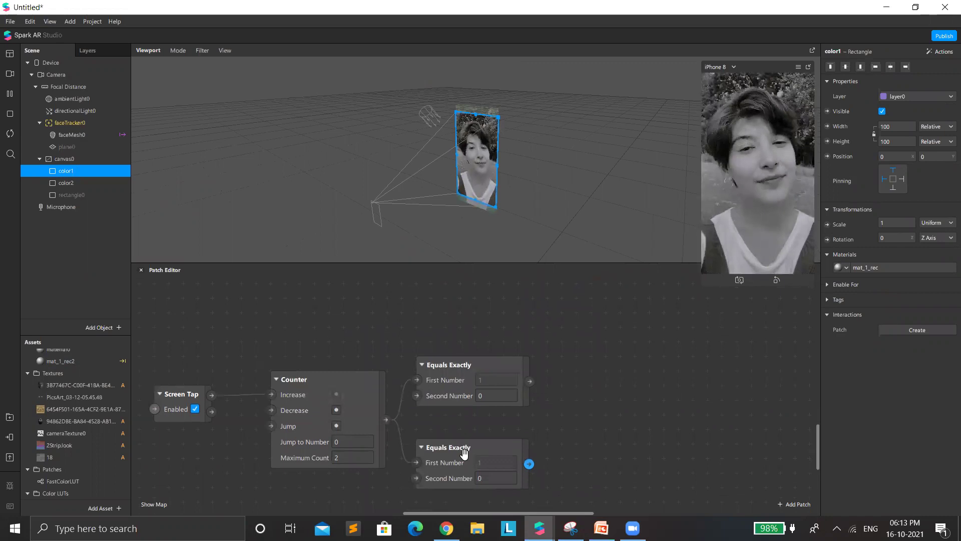
click(496, 478)
text(1)
key(Return)
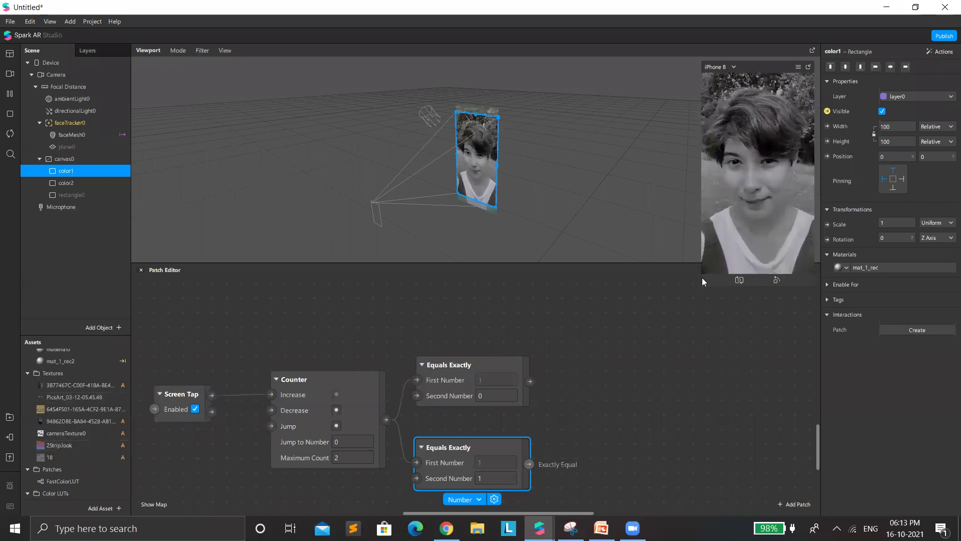
- Create Visible patches for color1 and color2, driven by the upper and lower Equals Exactly outputs respectively
drag(496, 407, 595, 336)
drag(529, 381, 577, 350)
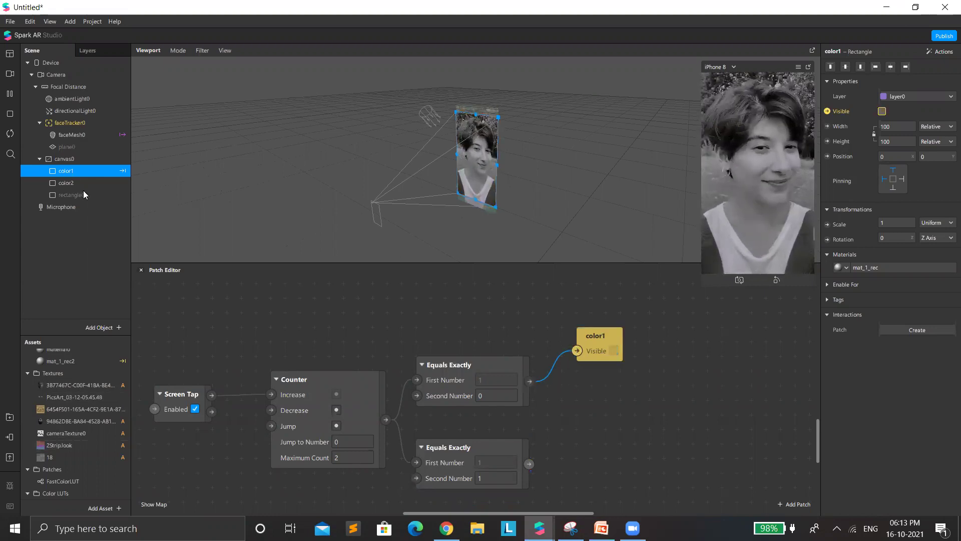
click(66, 182)
click(827, 111)
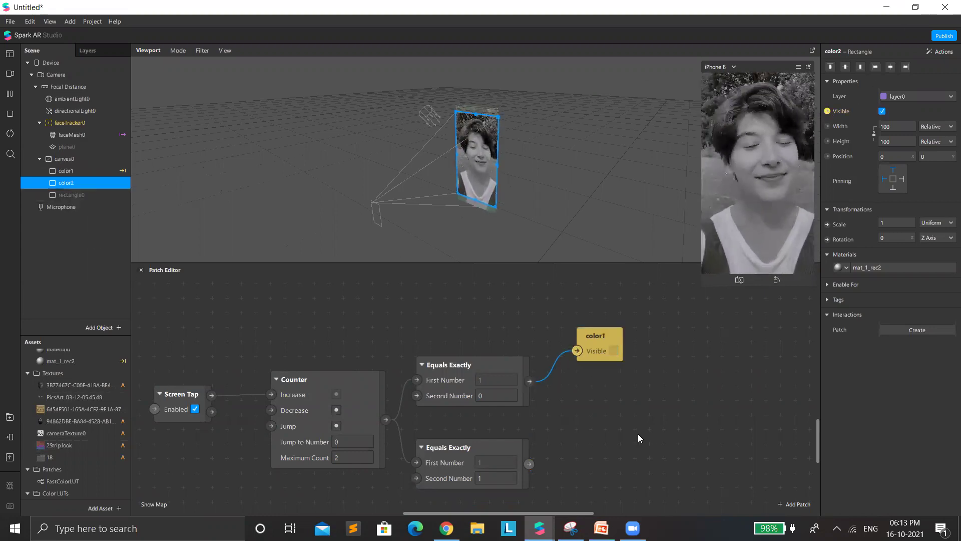
drag(491, 427, 630, 457)
drag(529, 464, 590, 449)
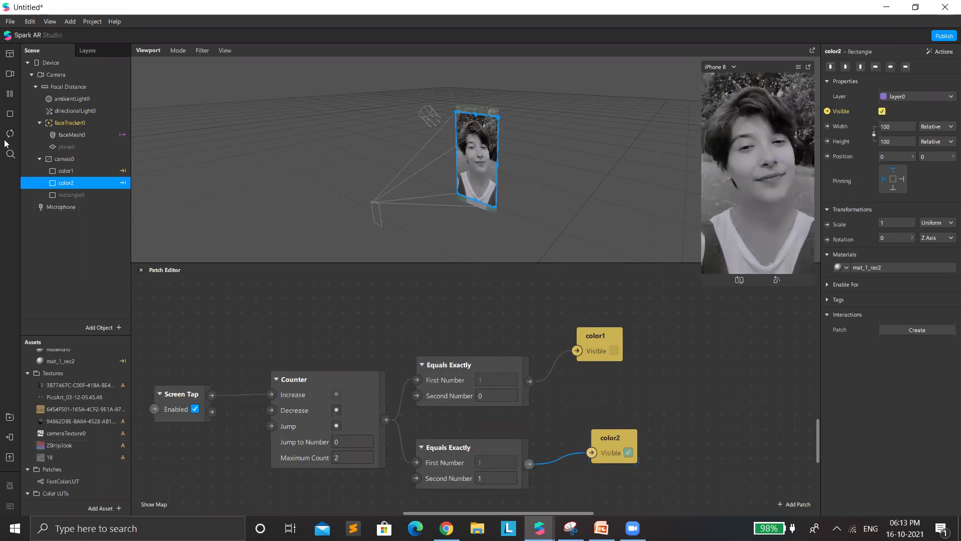
- Test filter switching with a tap in the simulator and restart the effect
click(754, 213)
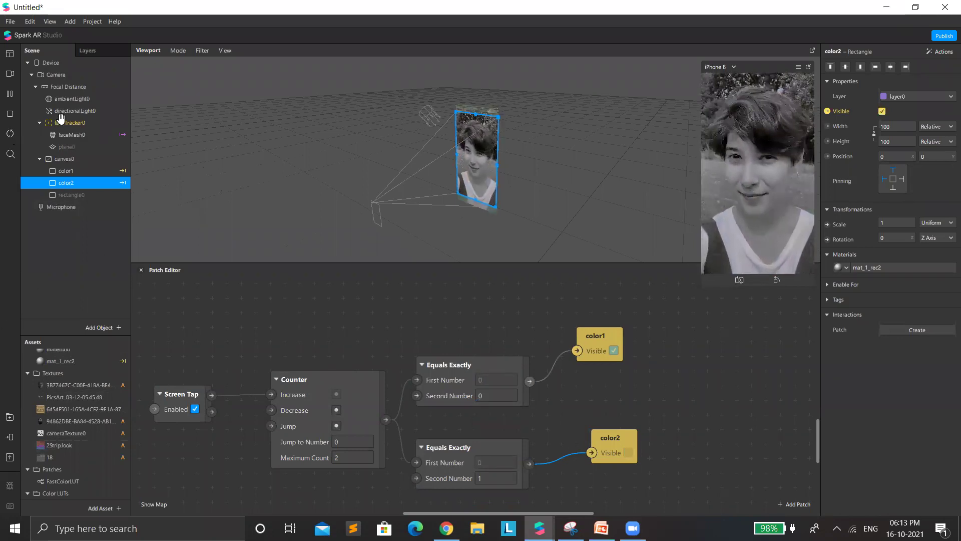
click(10, 133)
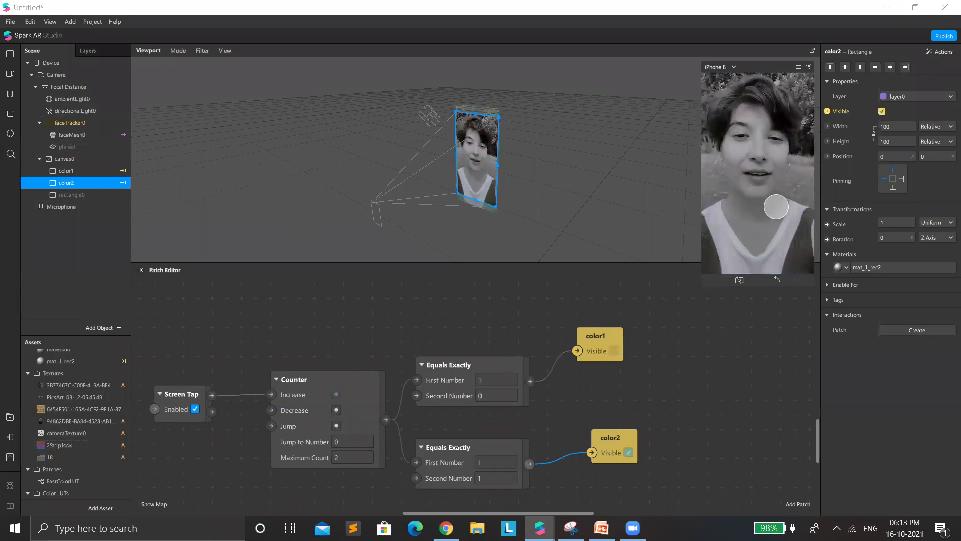
- Add a comment around the Screen Tap, Counter, Equals Exactly, color1 and color2 patches and title it "logic for screen tap"
scroll(535, 398, down, 2)
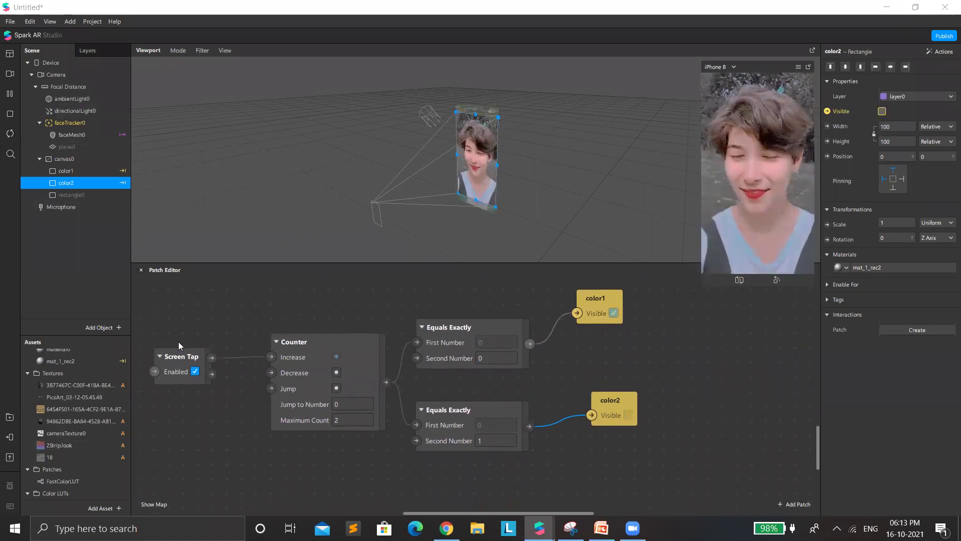
drag(155, 319, 674, 452)
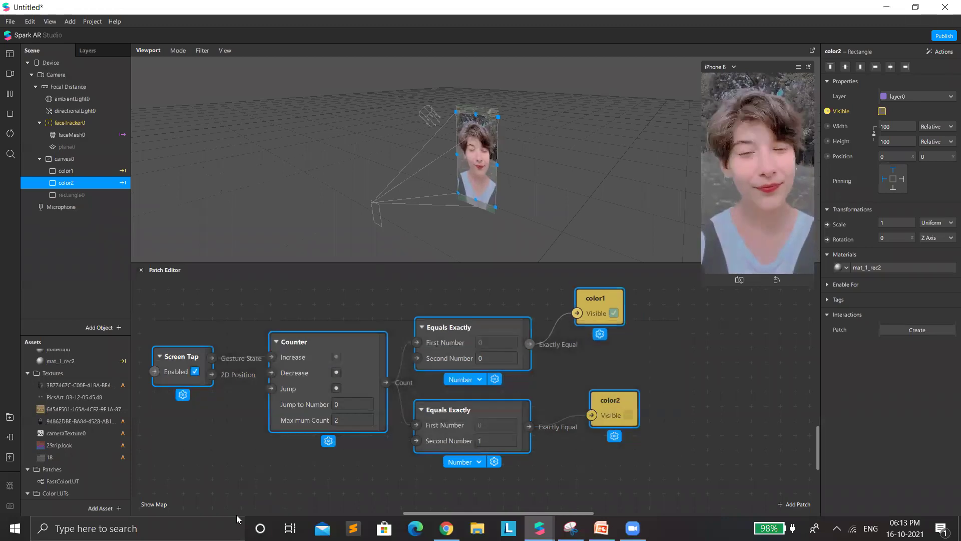
right_click(299, 344)
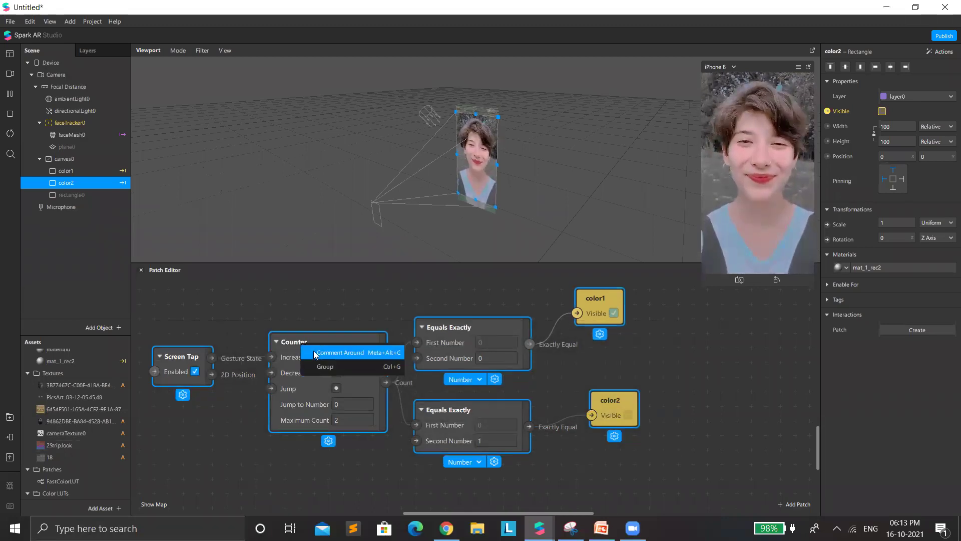
click(313, 351)
scroll(212, 401, up, 3)
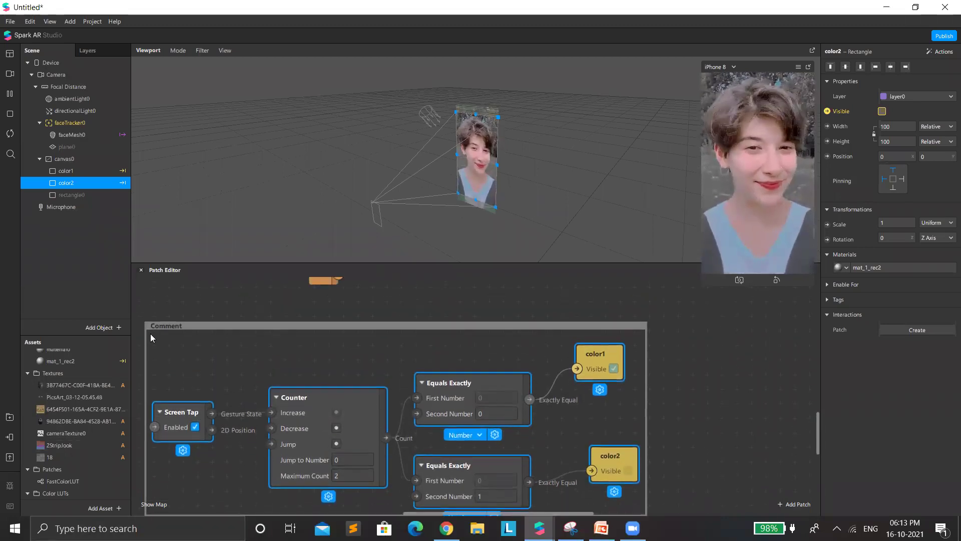
drag(164, 325, 168, 333)
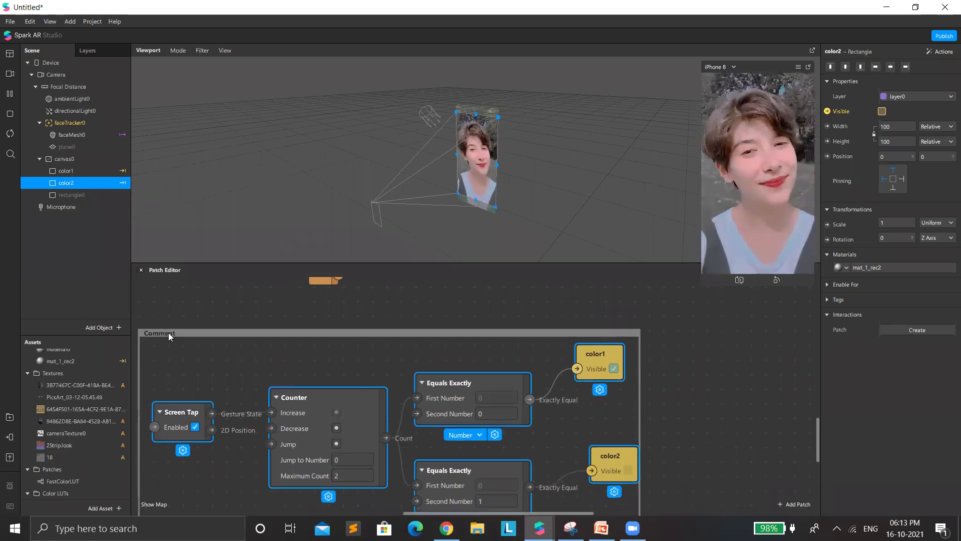
double_click(168, 333)
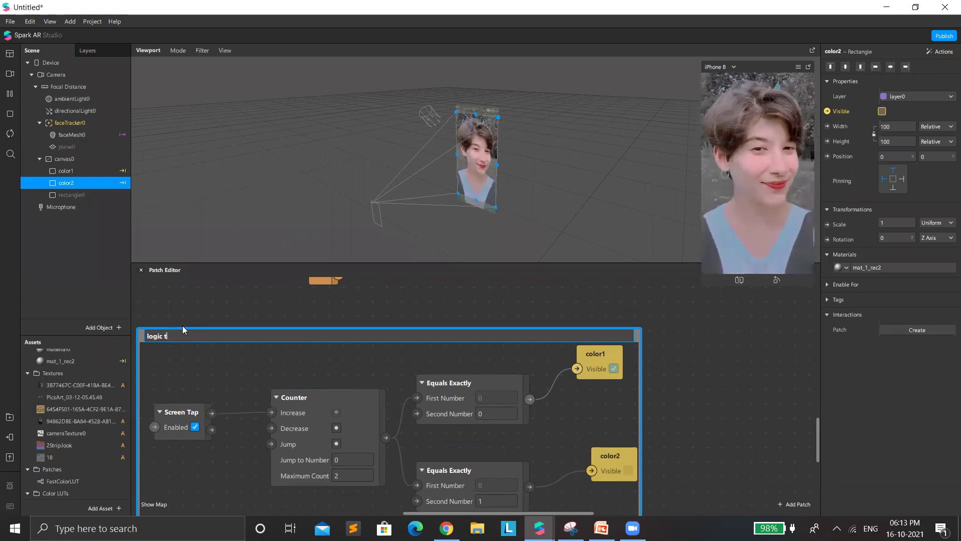
text(logic for sc)
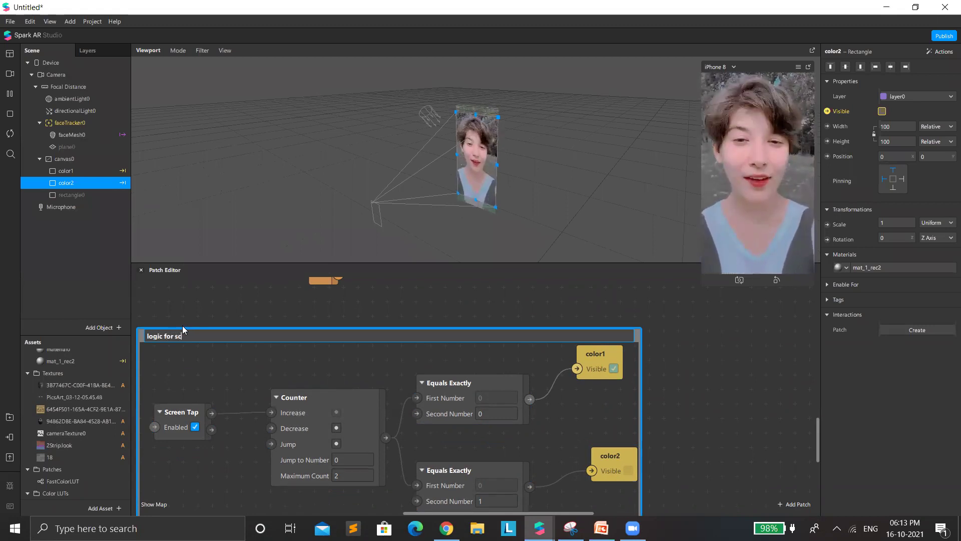
text(reen tap)
key(Return)
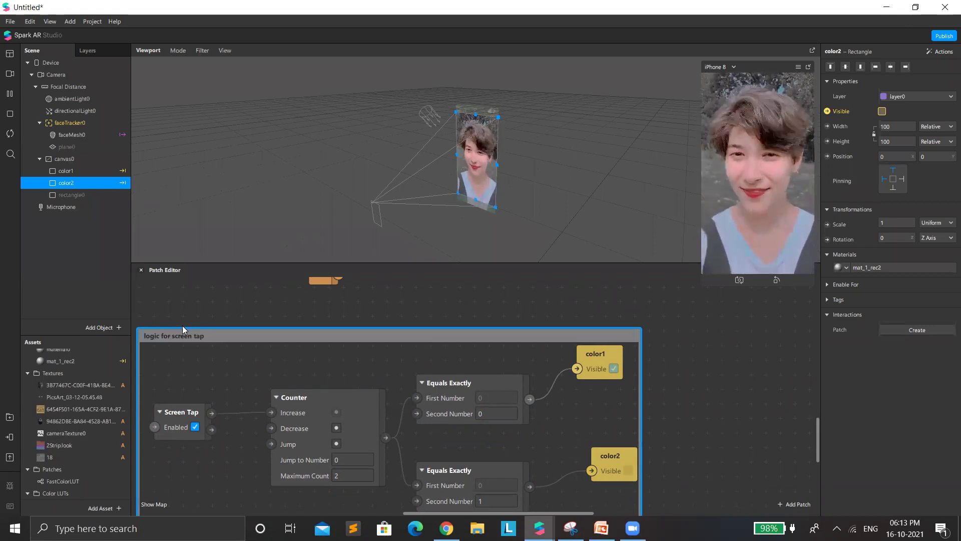
- Tap the simulated iPhone 8 screen repeatedly to check that the two color filters alternate
click(775, 188)
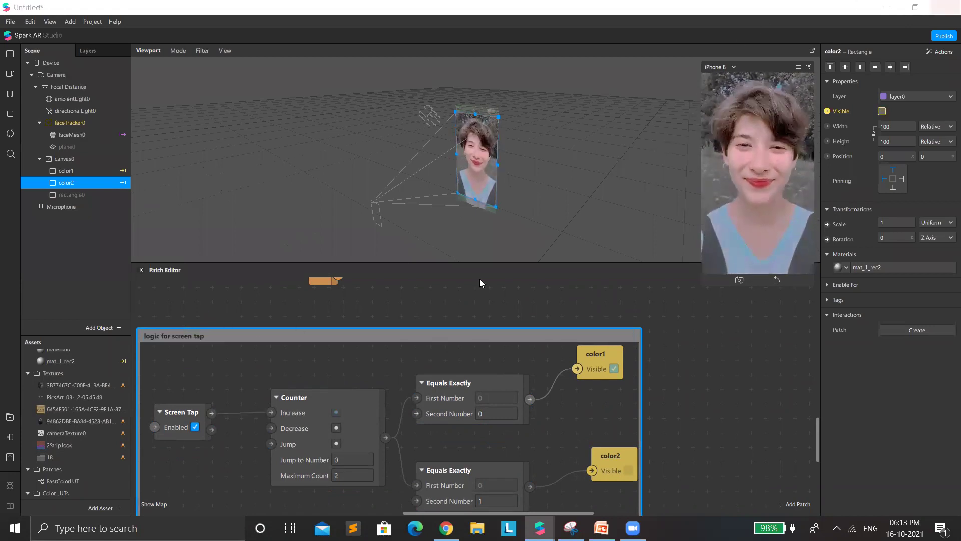
click(744, 216)
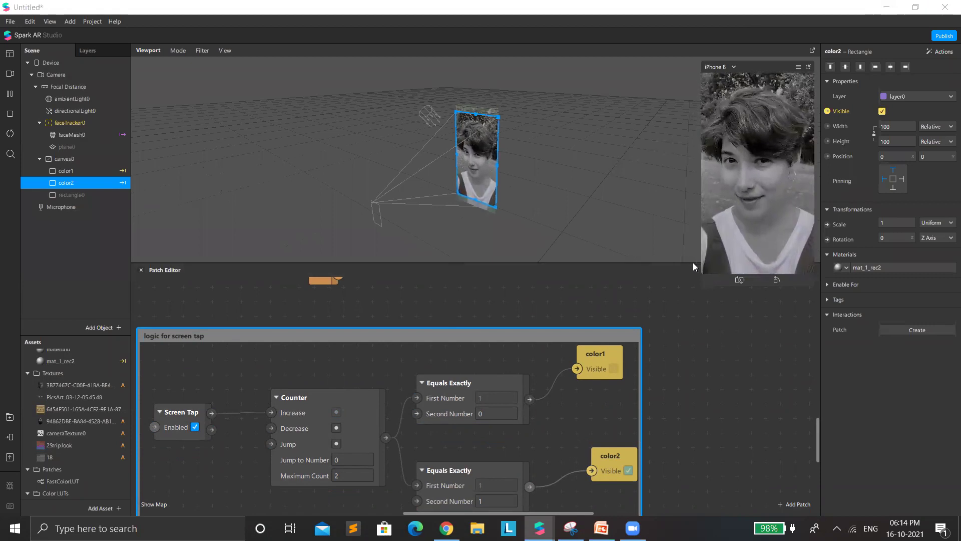
- Enlarge the viewport and the simulator preview by shrinking the Patch Editor
drag(692, 262, 673, 347)
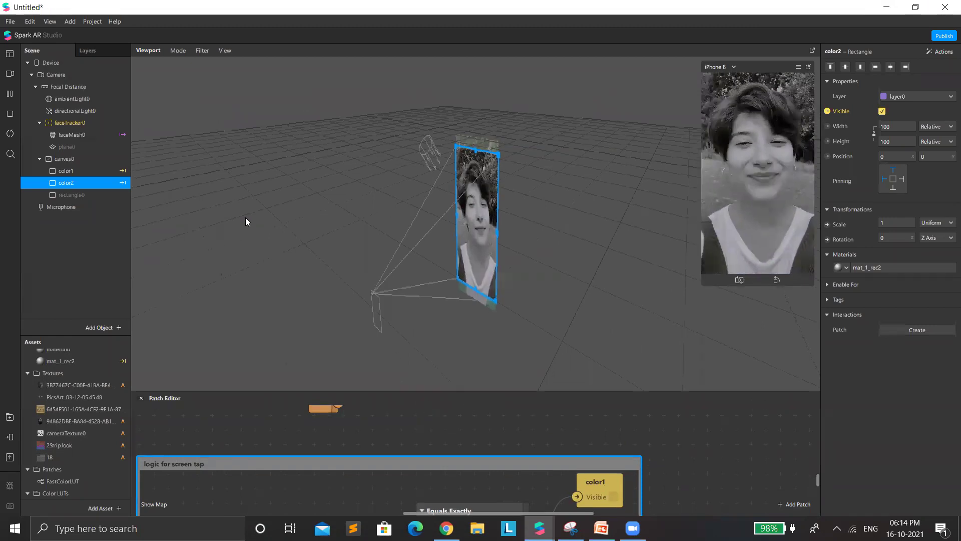
scroll(245, 222, up, 3)
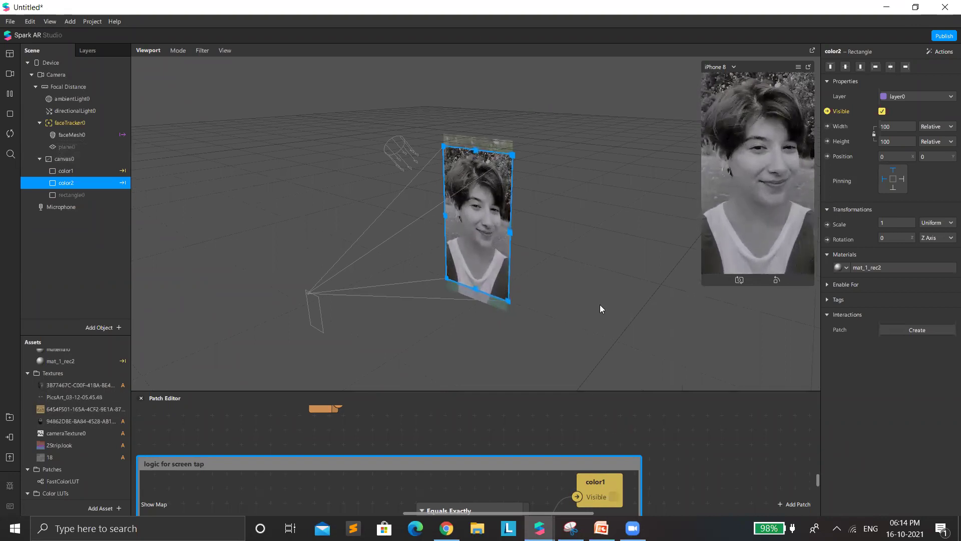
scroll(724, 77, up, 5)
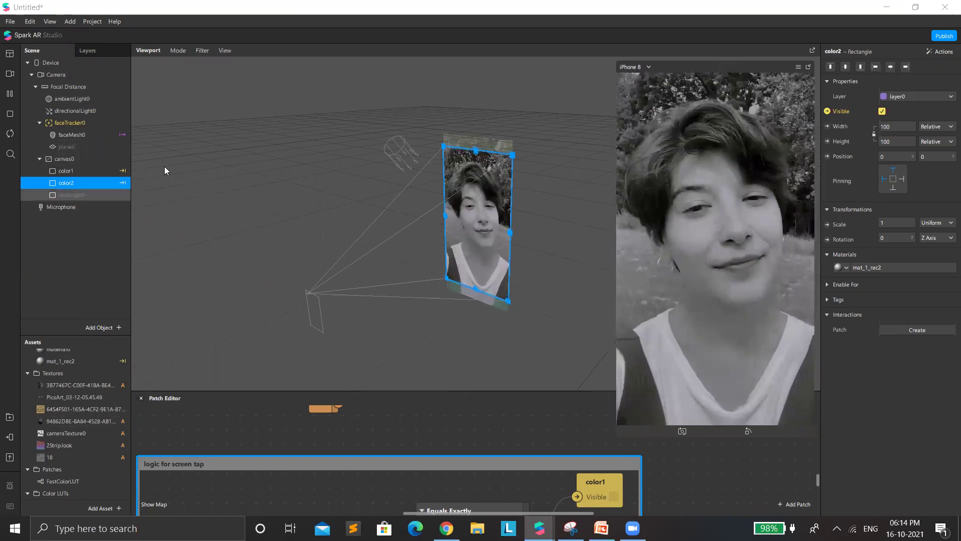
- Add a new rectangle under canvas0
right_click(84, 158)
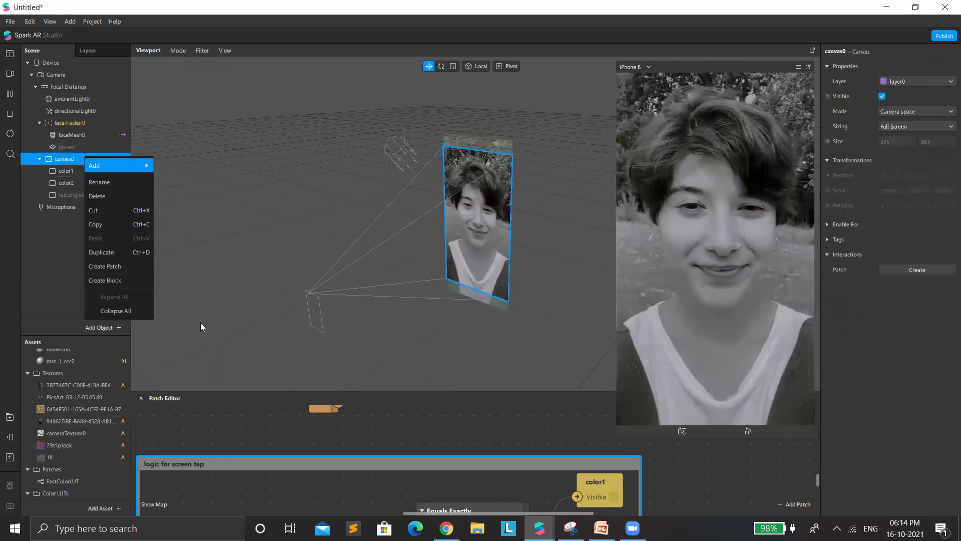
mouse_move(120, 166)
key(Down)
key(Down)
key(Down)
key(Down)
key(Down)
key(Down)
key(Down)
key(Down)
key(Down)
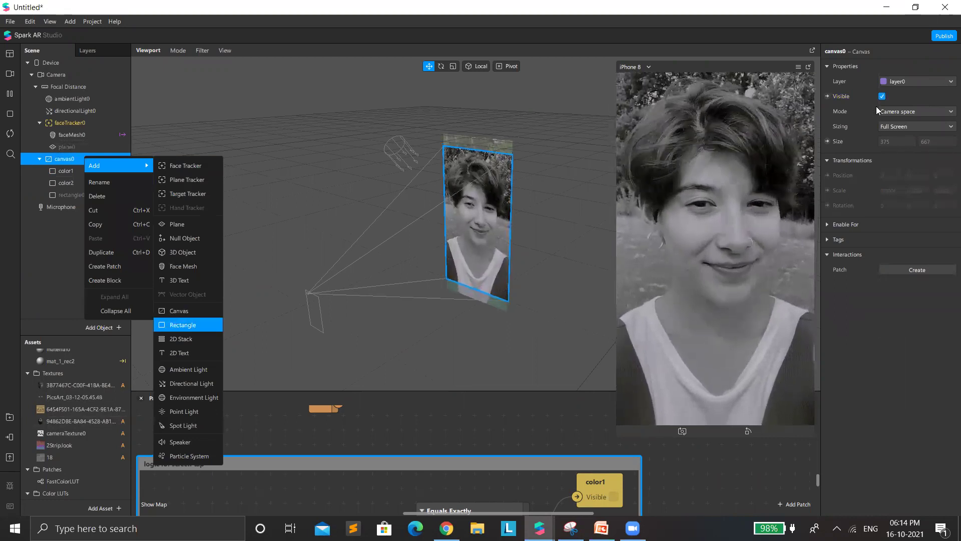
key(Return)
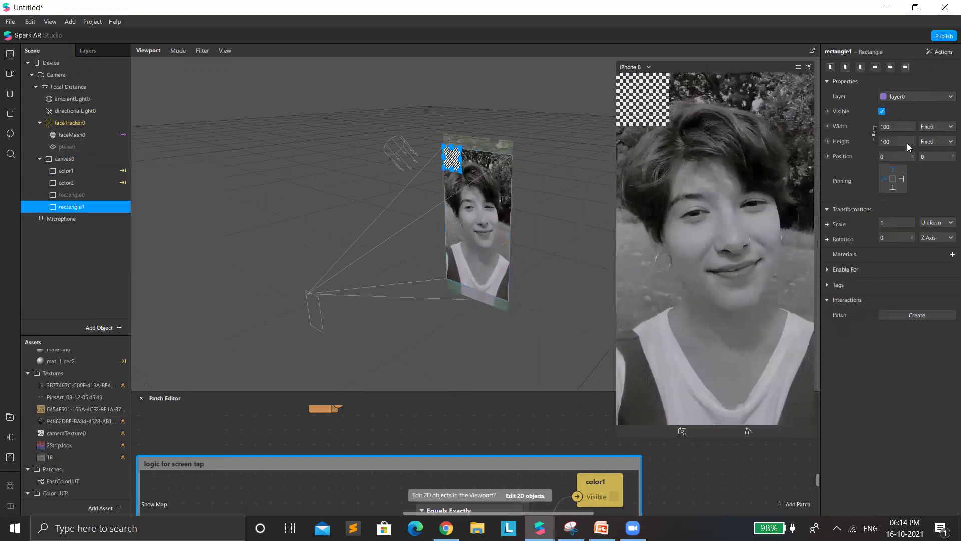
- Size the new rectangle to 100 by 100 Relative at 0.4 scale and move it to the canvas's upper-right corner
click(902, 128)
click(907, 142)
click(906, 143)
click(905, 157)
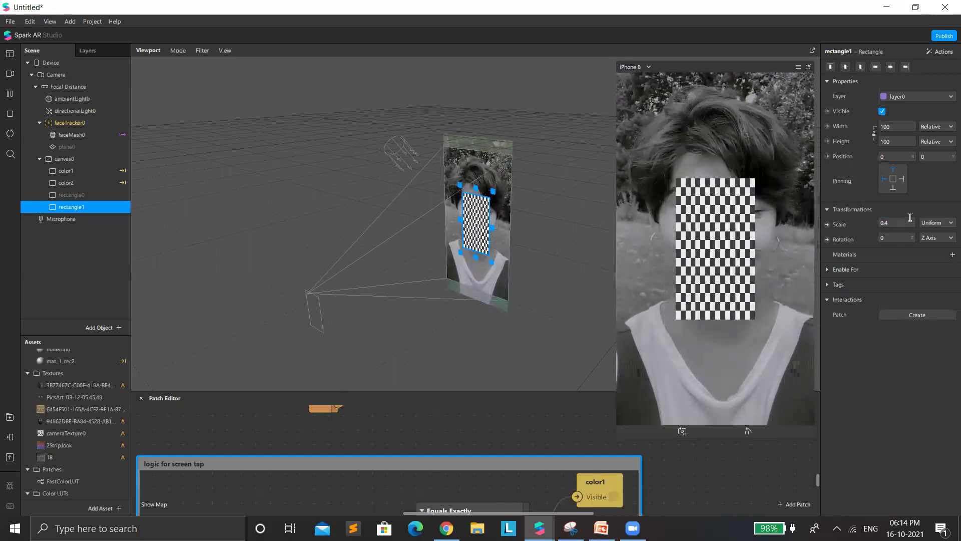
drag(476, 220, 489, 192)
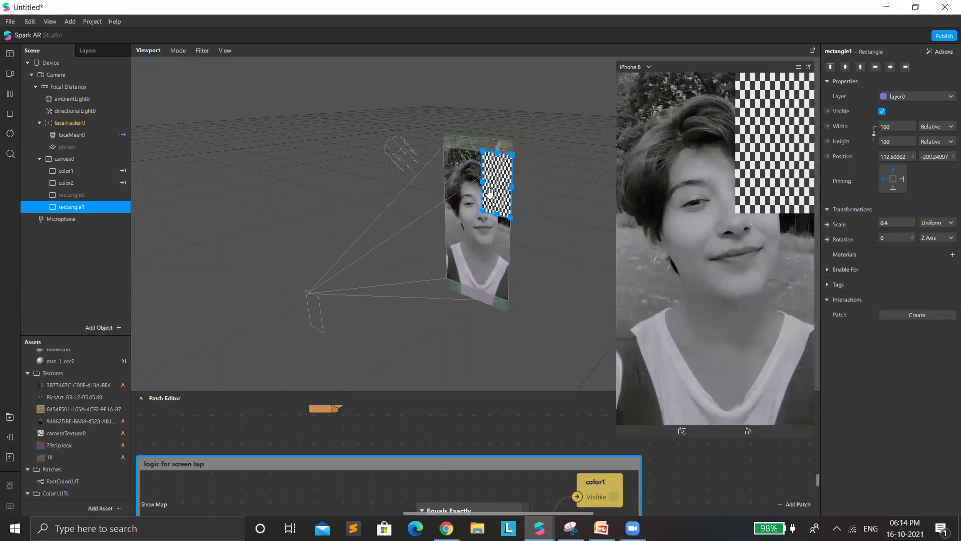
- Create a new material for the new rectangle and open its properties
click(953, 255)
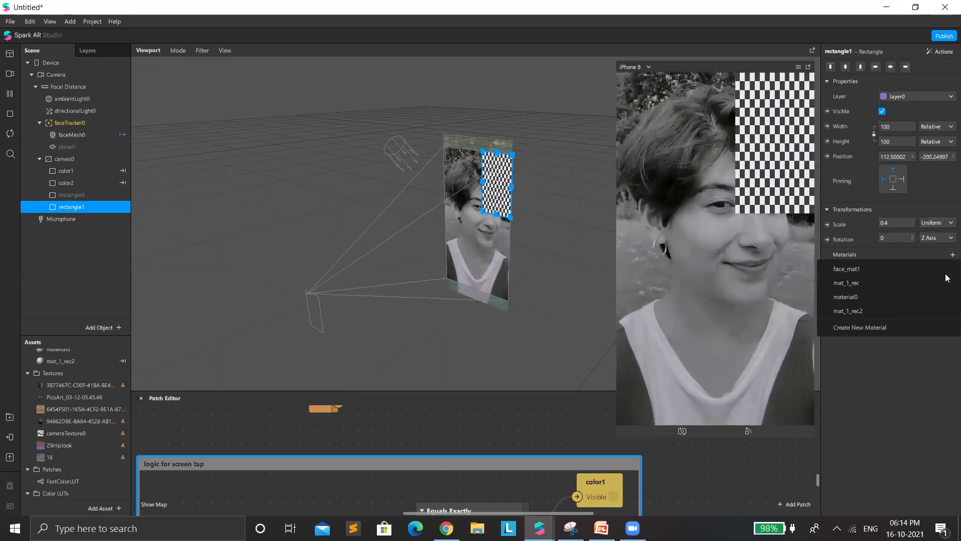
click(867, 325)
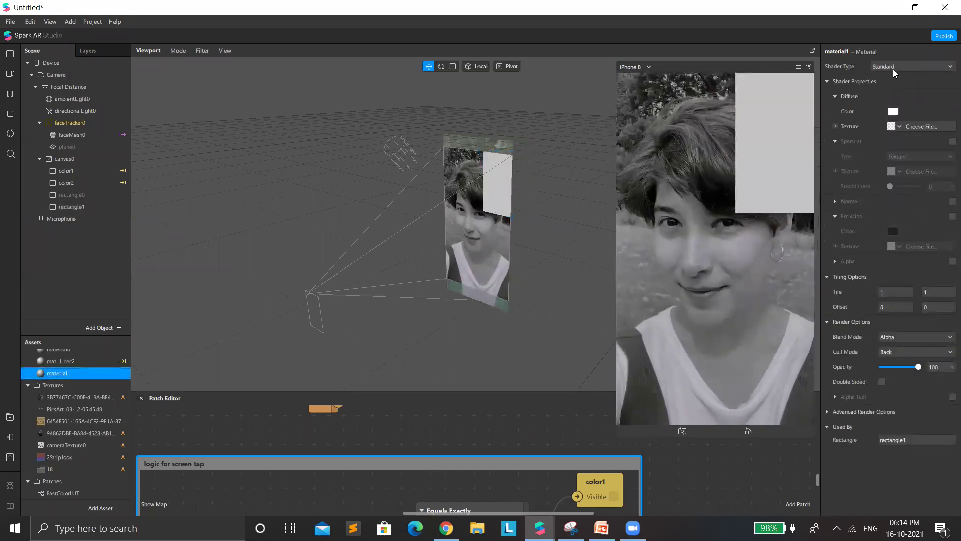
- Set the new material's shader type to Flat and use cameraTexture0 as its diffuse texture
click(892, 68)
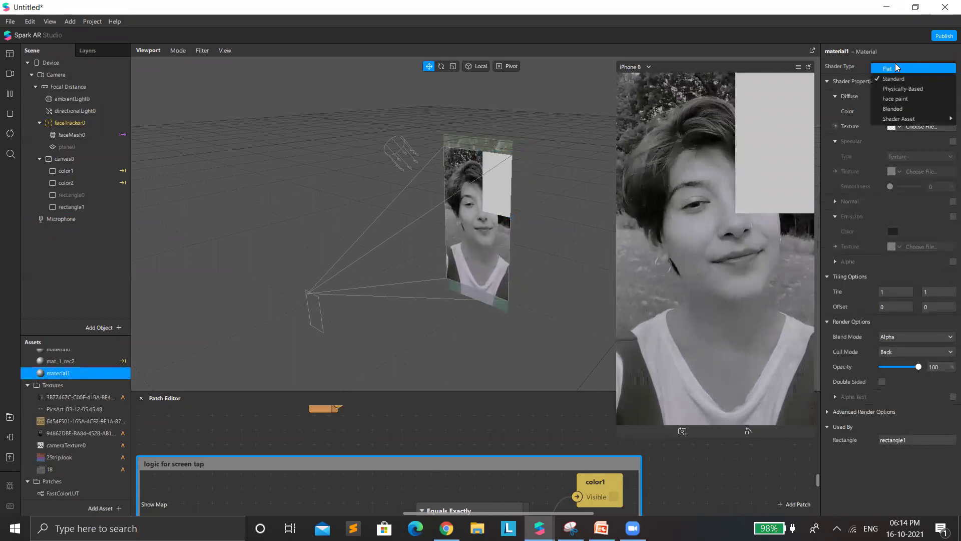
click(895, 68)
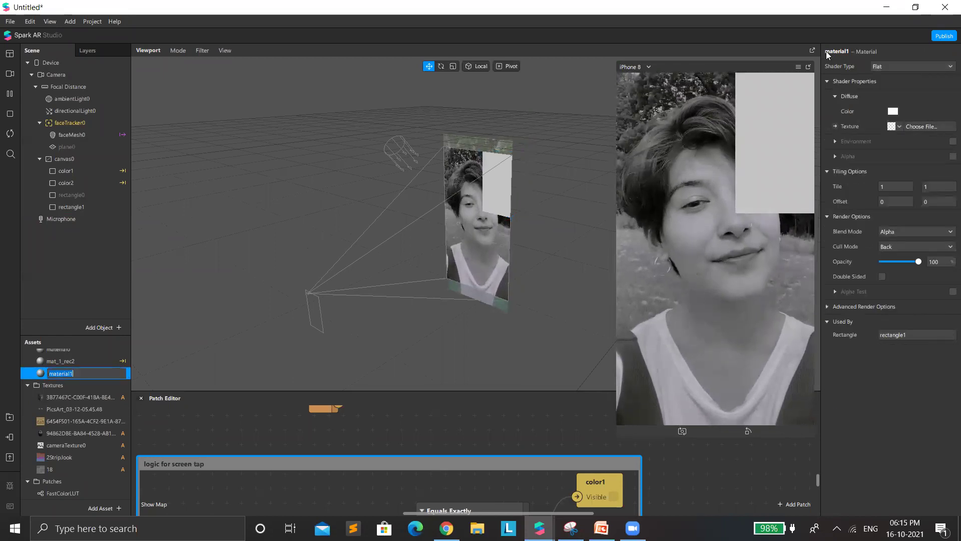
click(900, 126)
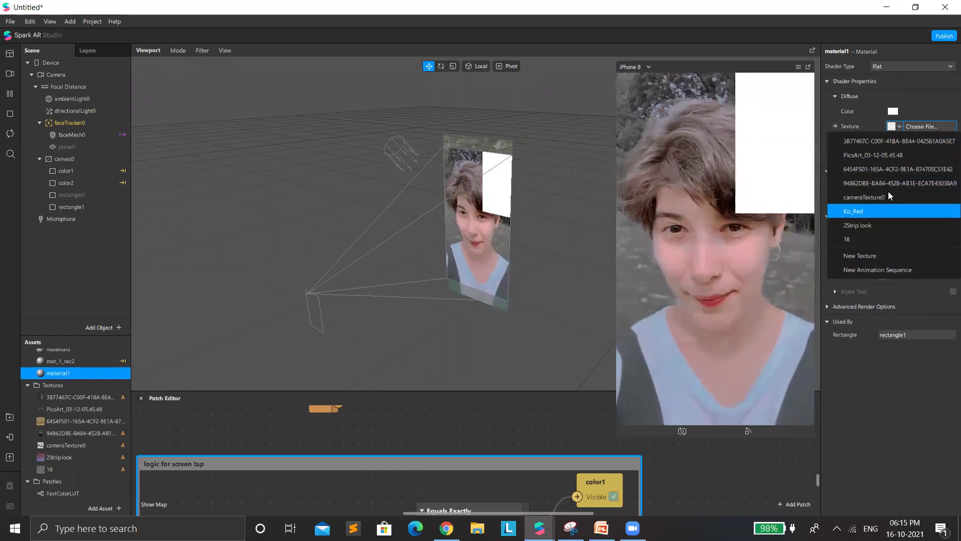
click(924, 199)
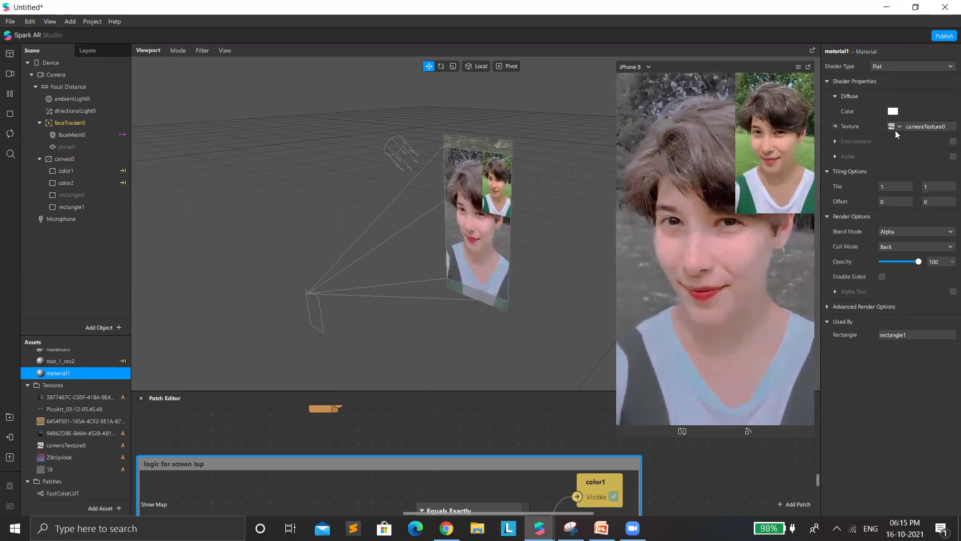
- Create a diffuse texture patch for material1 and connect it to the output of the FastColorLUT patch fed by 2Strip.look
scroll(470, 436, up, 2)
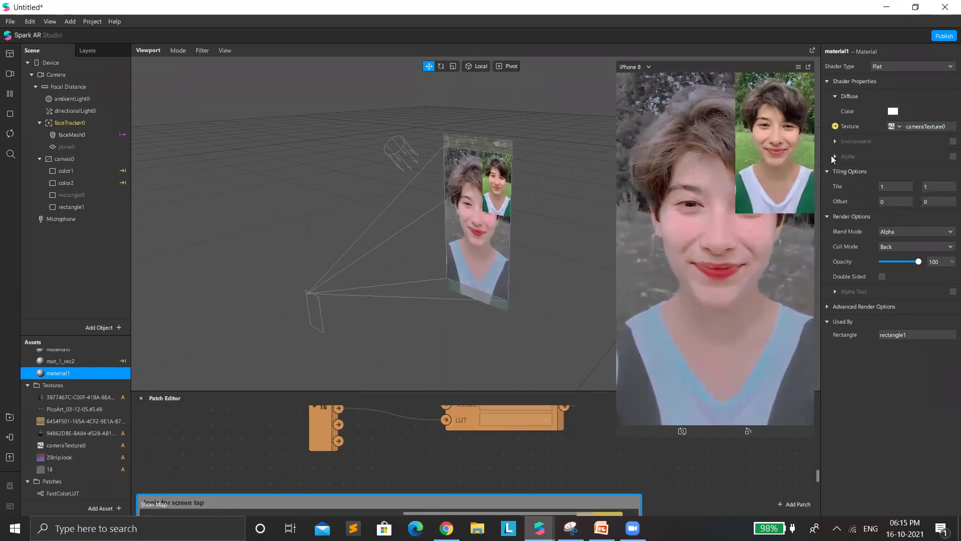
scroll(512, 450, up, 4)
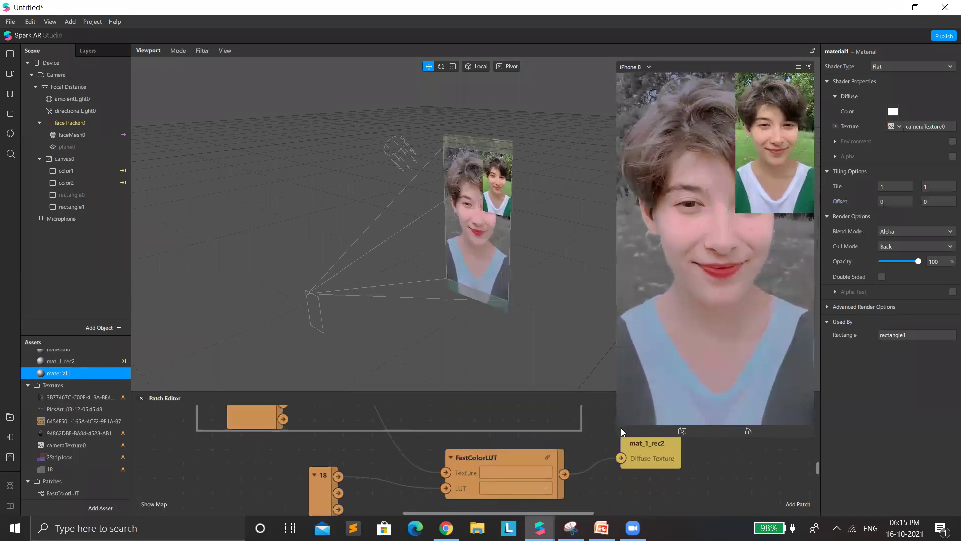
click(835, 126)
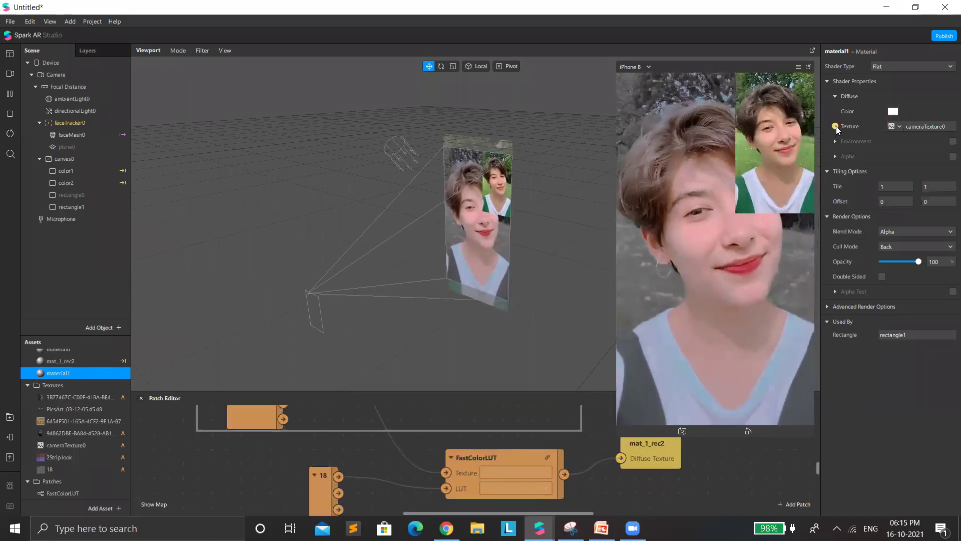
drag(508, 473, 579, 453)
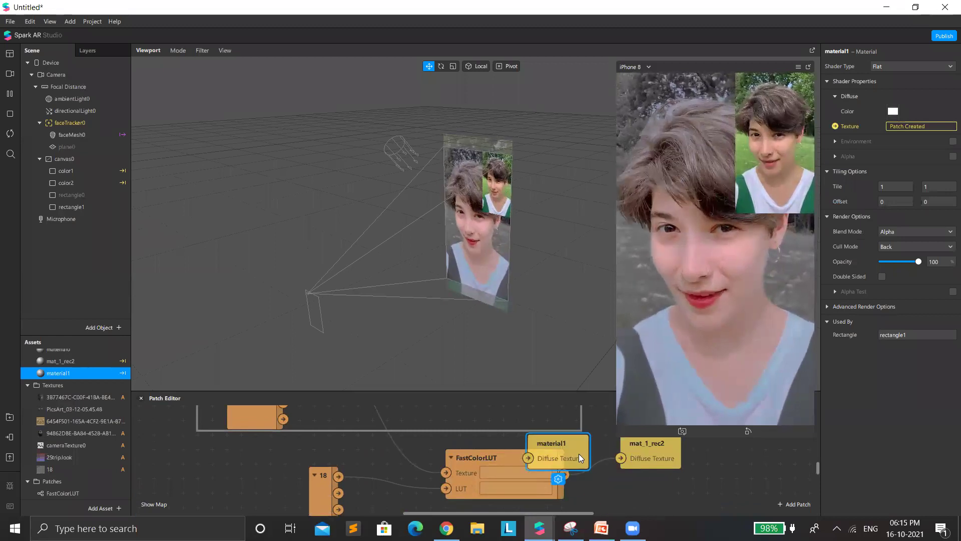
scroll(579, 454, up, 3)
scroll(578, 453, up, 3)
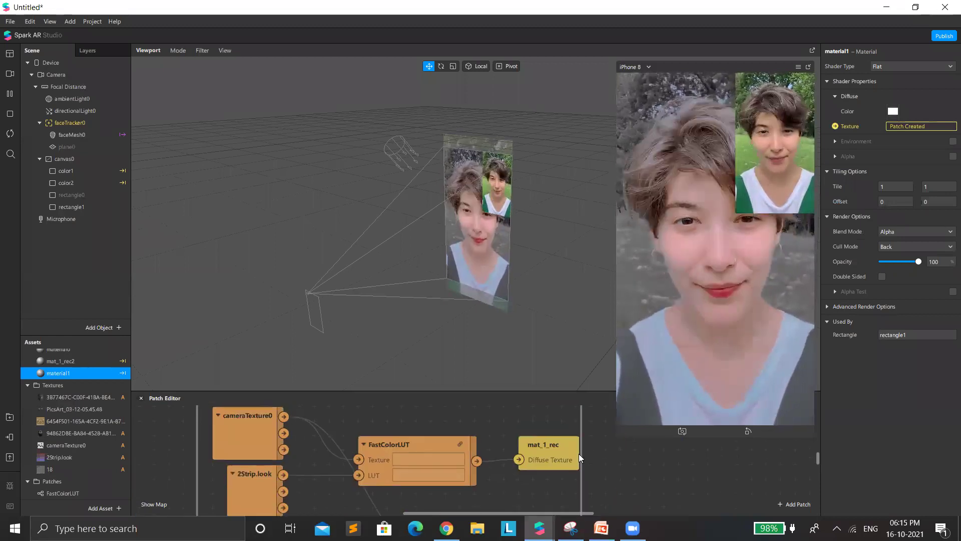
scroll(579, 453, down, 2)
key(Up)
key(Up)
drag(489, 438, 544, 480)
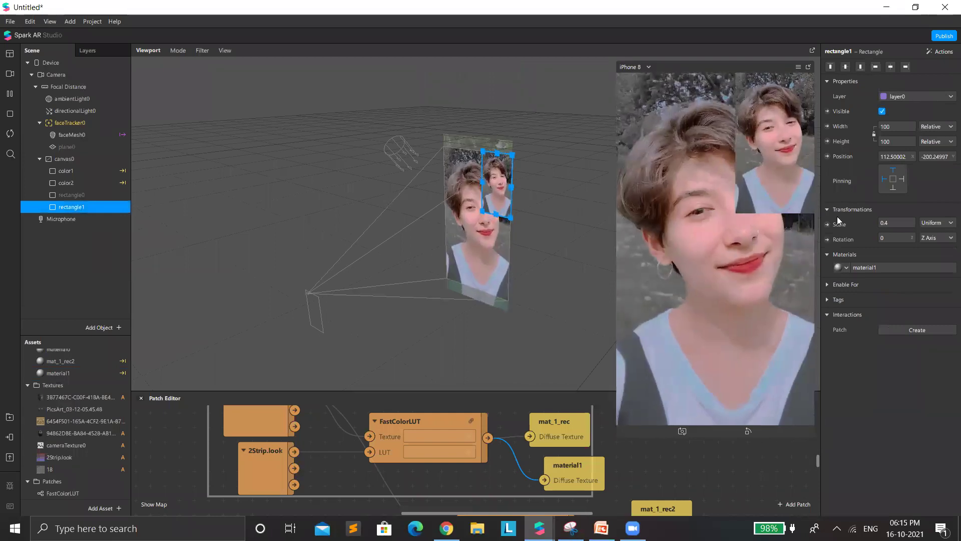
- Enable Alpha on rectangle1's material and start importing a new texture for it
click(867, 266)
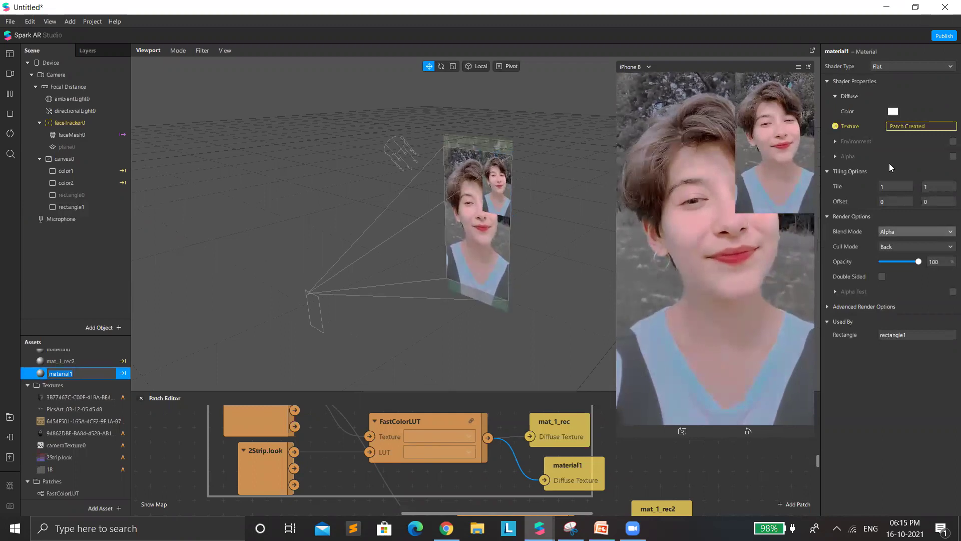
click(952, 156)
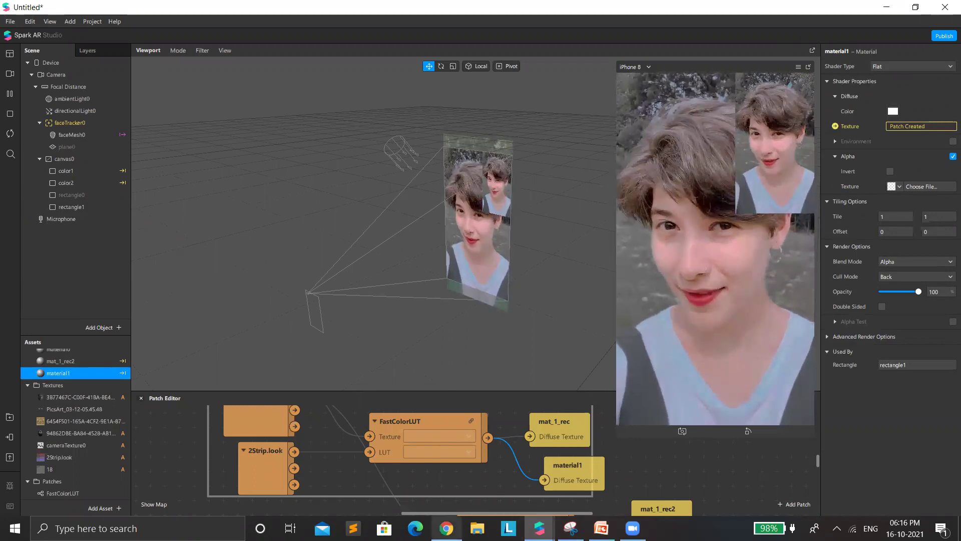
click(898, 187)
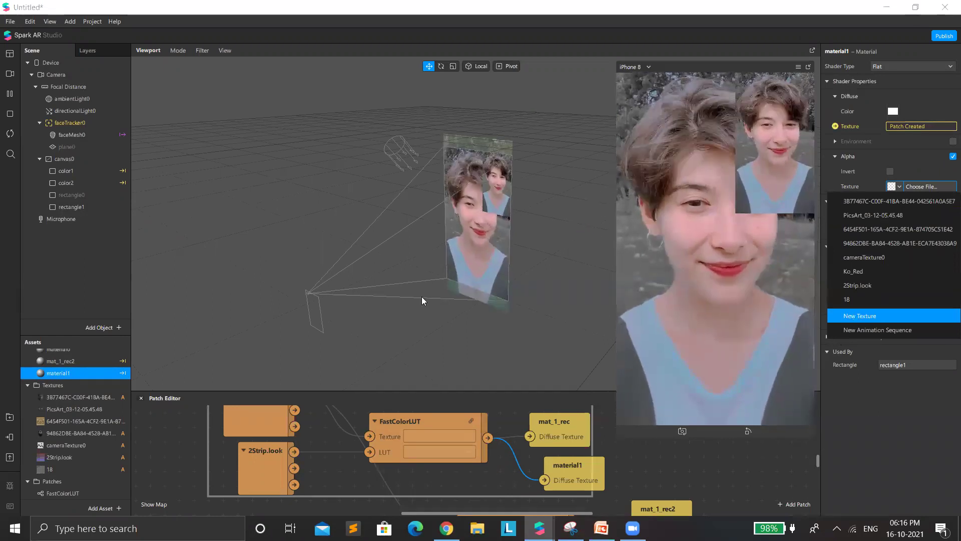
key(Return)
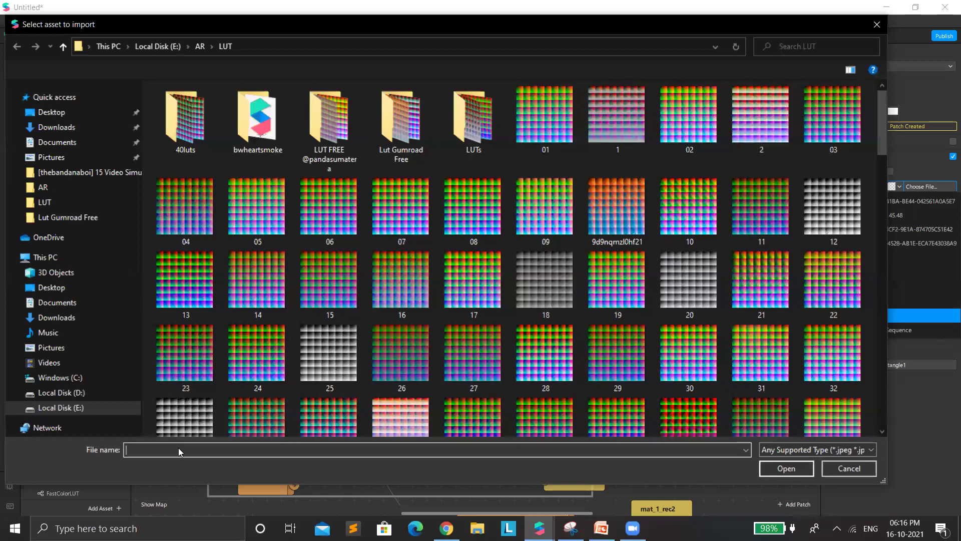
- Go to the AR folder and open its FaceAssets subfolder
click(44, 187)
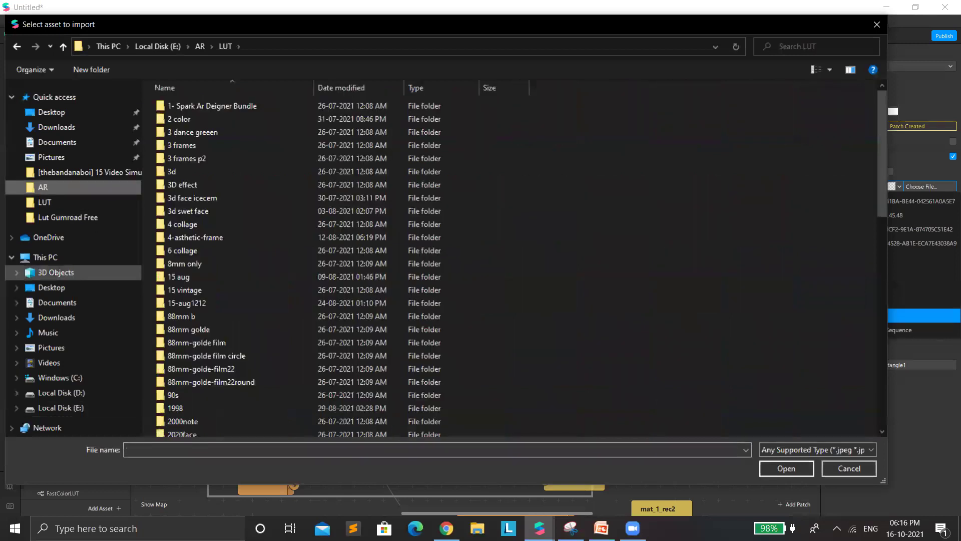
scroll(230, 369, down, 20)
click(151, 451)
text(face)
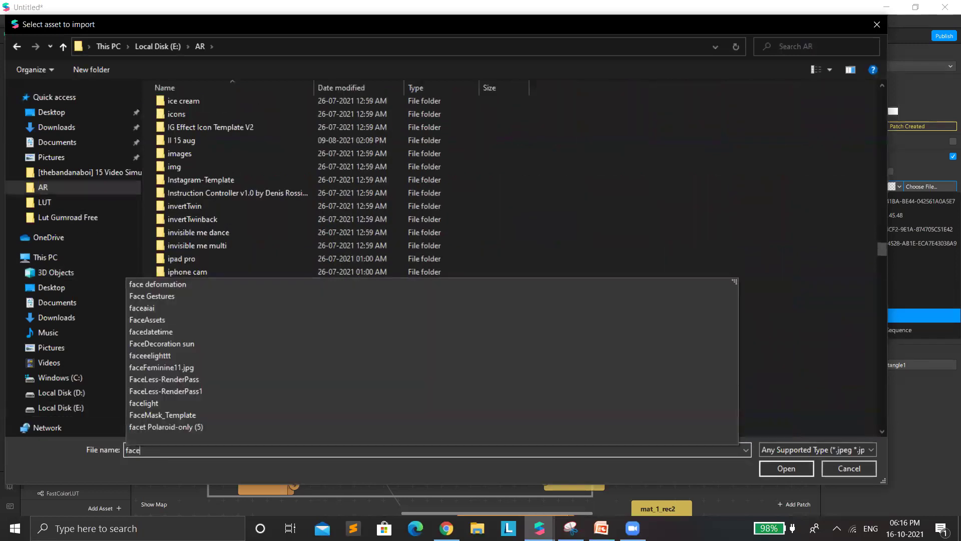
key(Up)
key(Up)
key(Up)
key(Up)
key(Up)
key(Up)
key(Up)
key(Up)
key(Up)
key(Up)
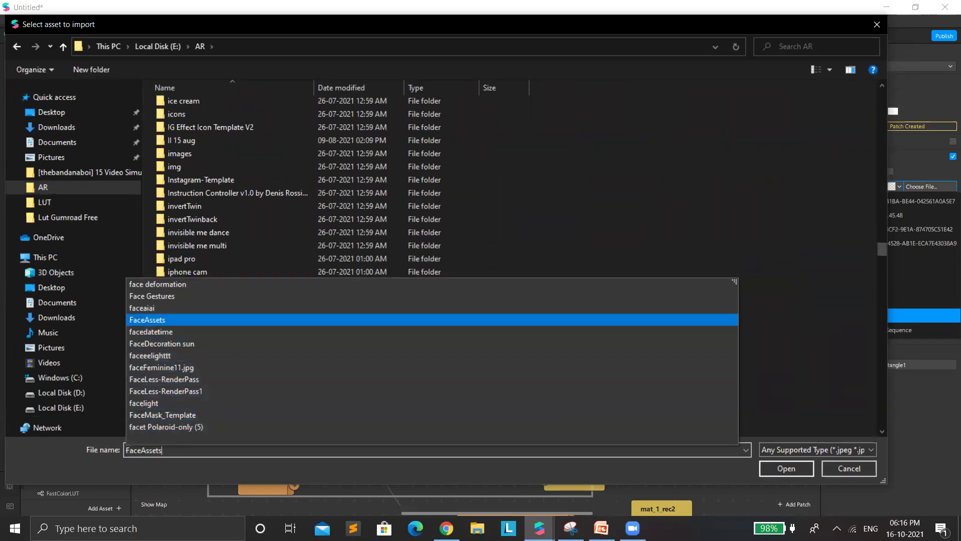
key(Return)
key(Return)
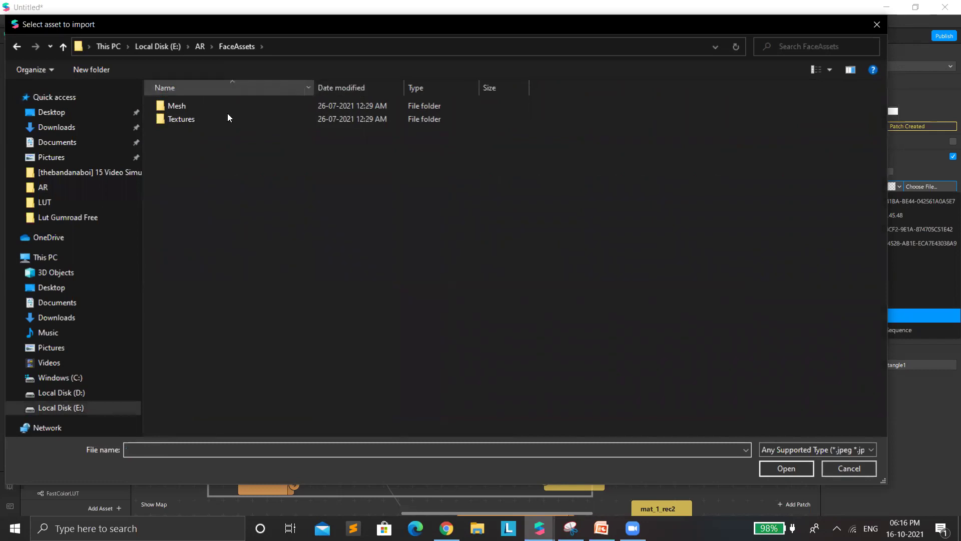
- Import faceMeshMask from the Textures subfolder as the material's alpha texture
click(206, 108)
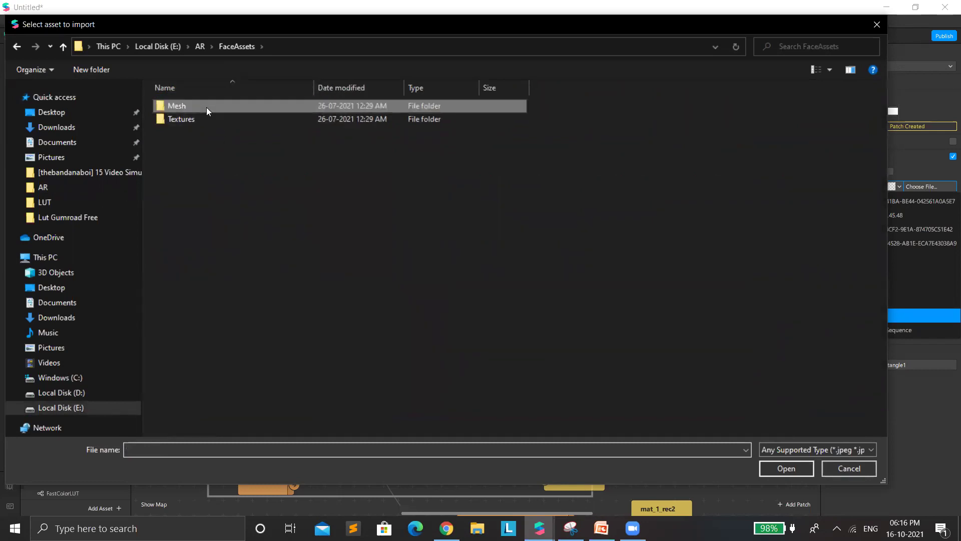
double_click(206, 107)
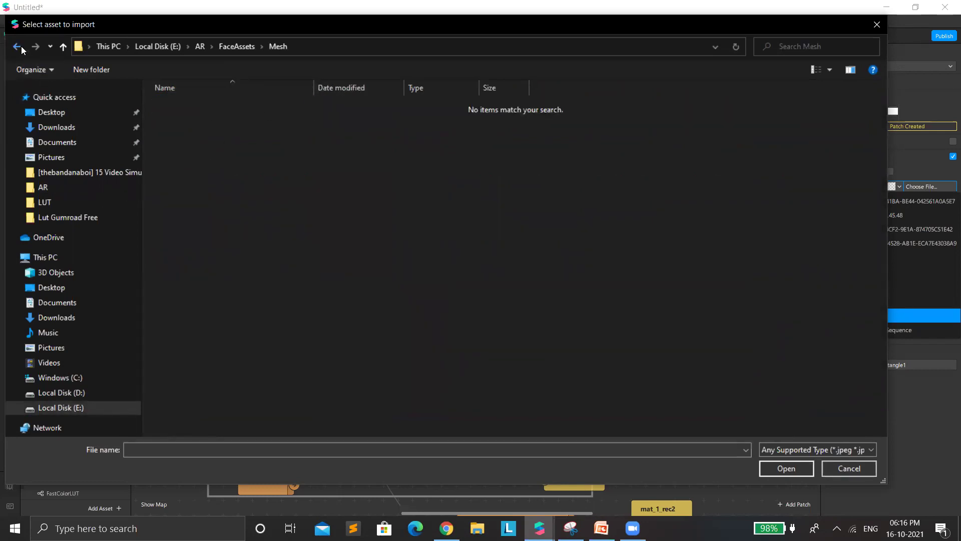
click(21, 48)
click(193, 118)
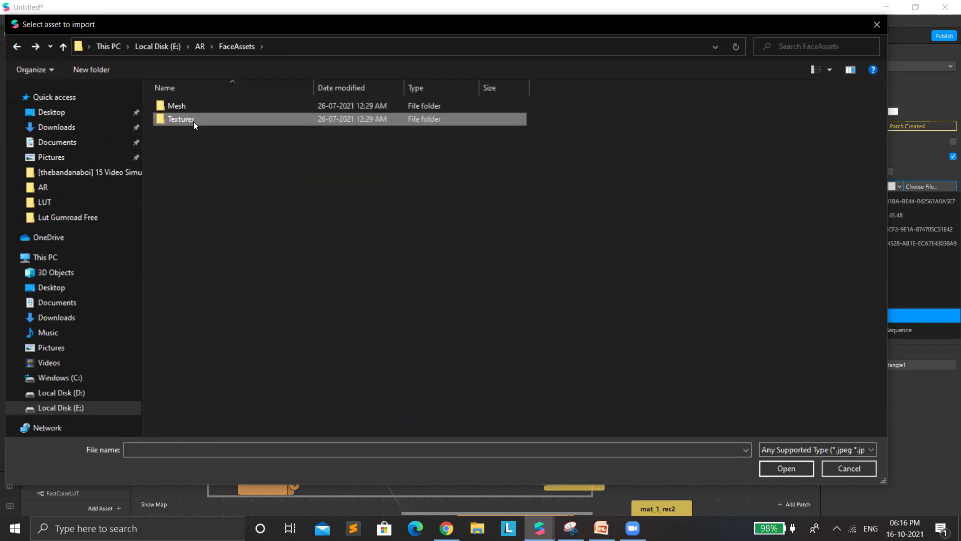
double_click(194, 122)
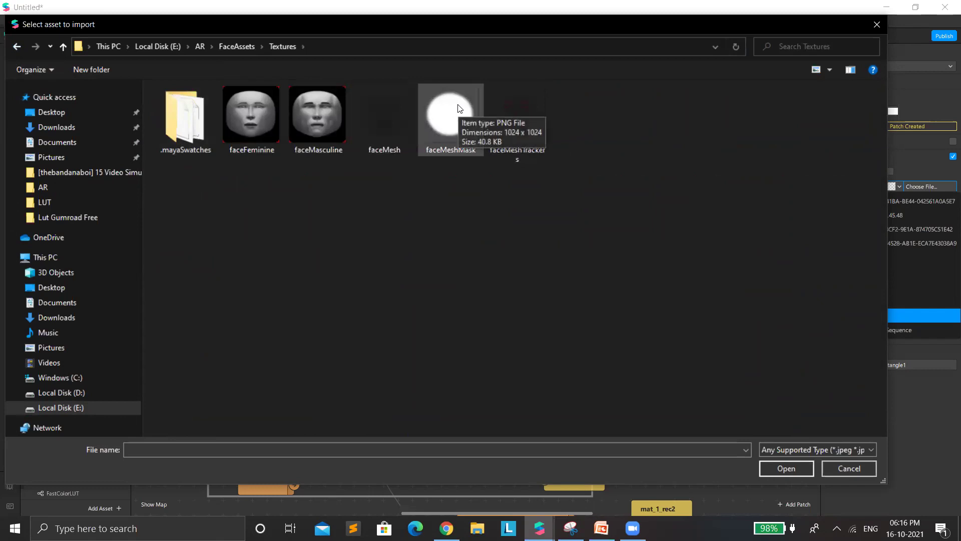
double_click(445, 120)
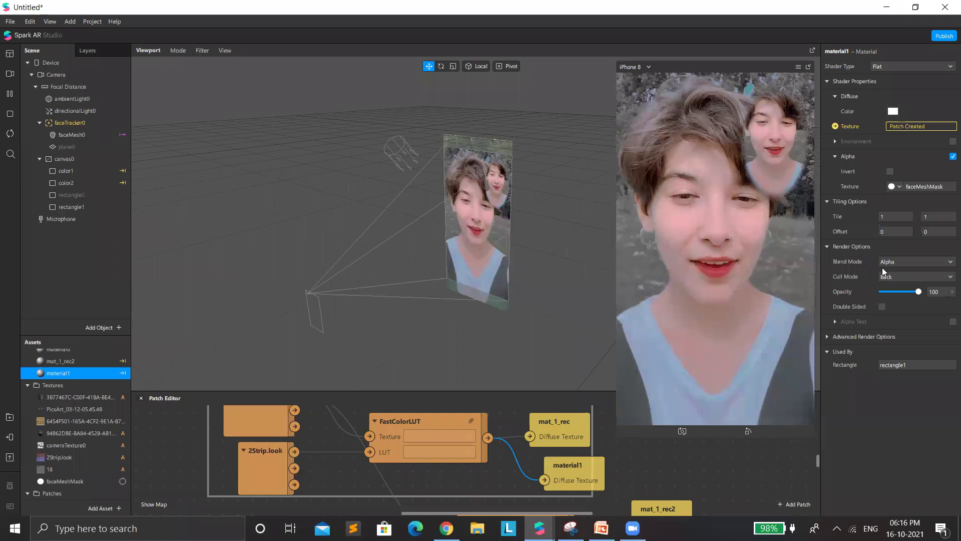
- Scale rectangle1 uniformly to 0.5 and move it down the canvas to position 93.5, -125.5
key(f)
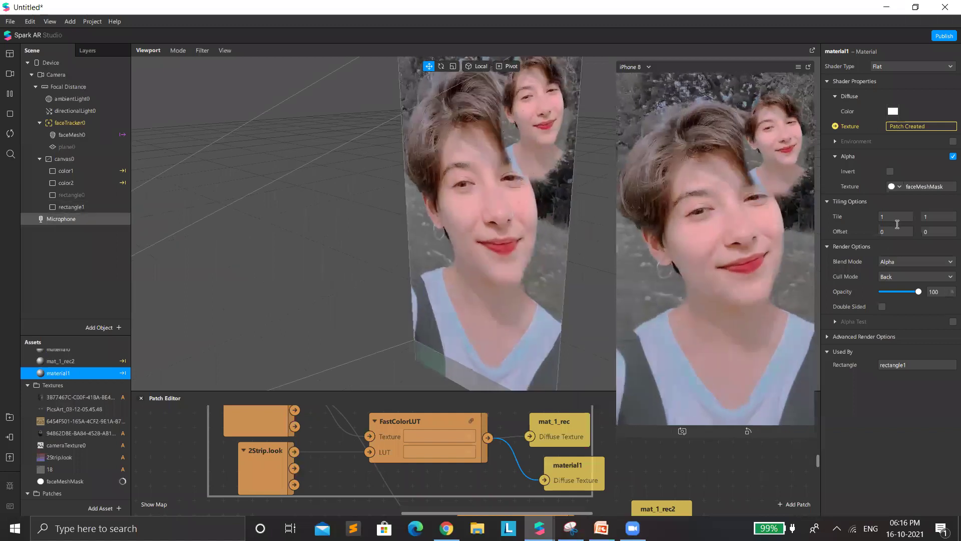
click(71, 206)
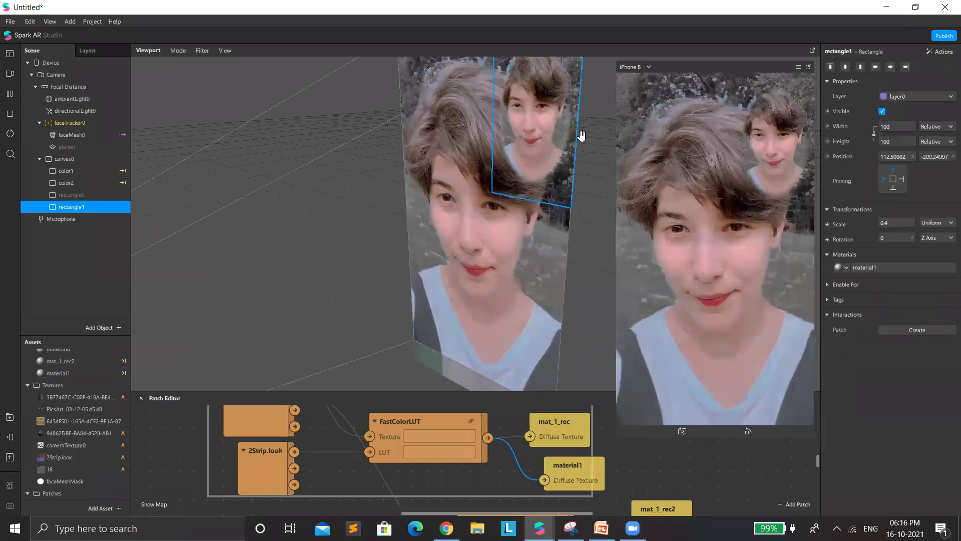
click(511, 165)
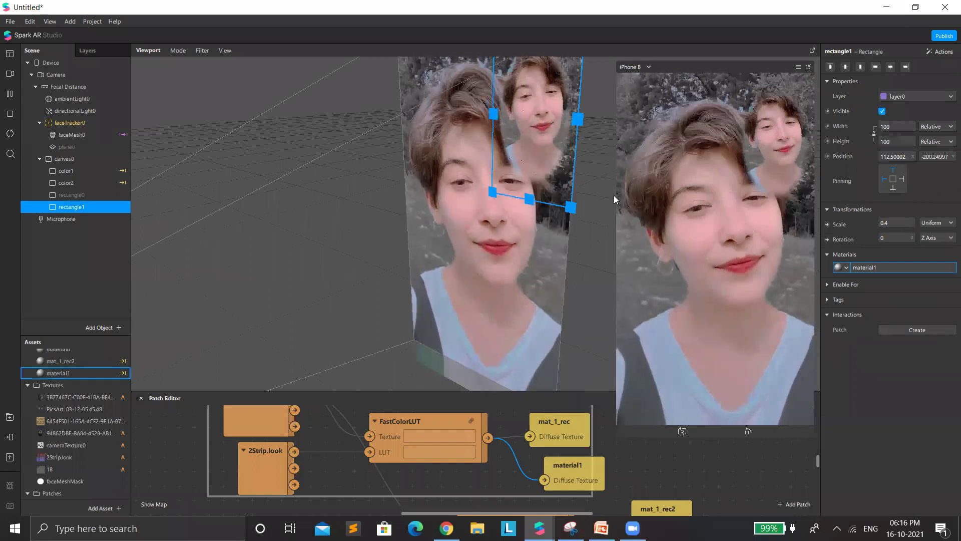
click(896, 222)
text(0.5)
key(Return)
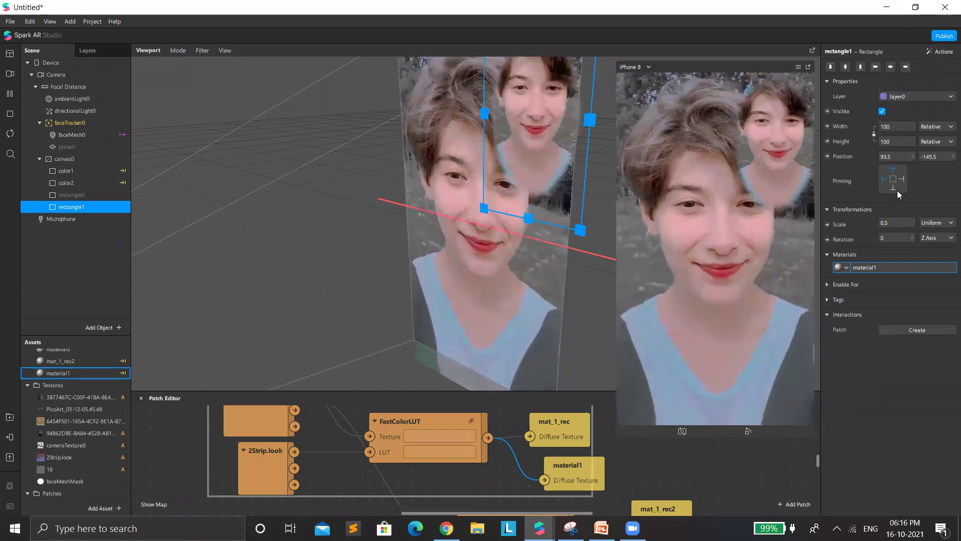
drag(570, 144, 560, 185)
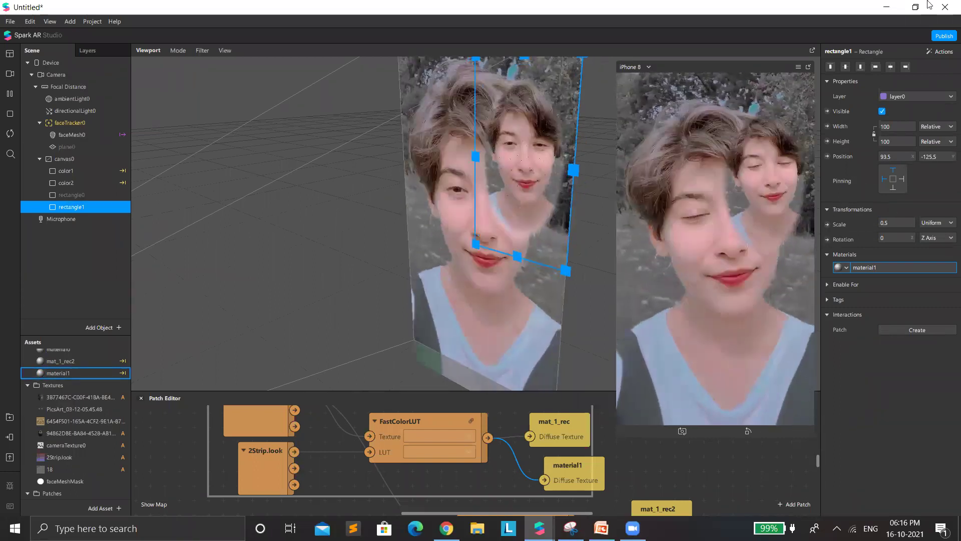
- Hide rectangle1 and the whole canvas0
click(882, 112)
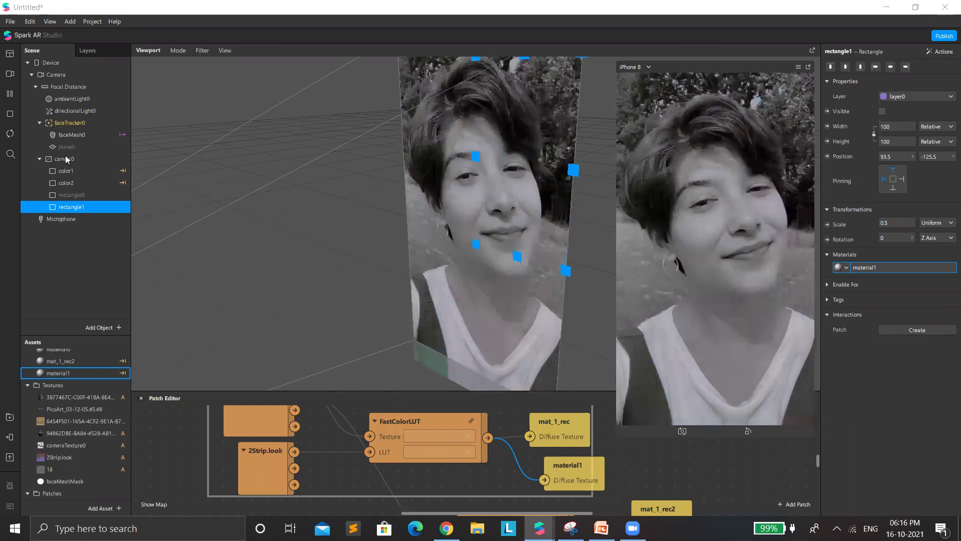
click(882, 111)
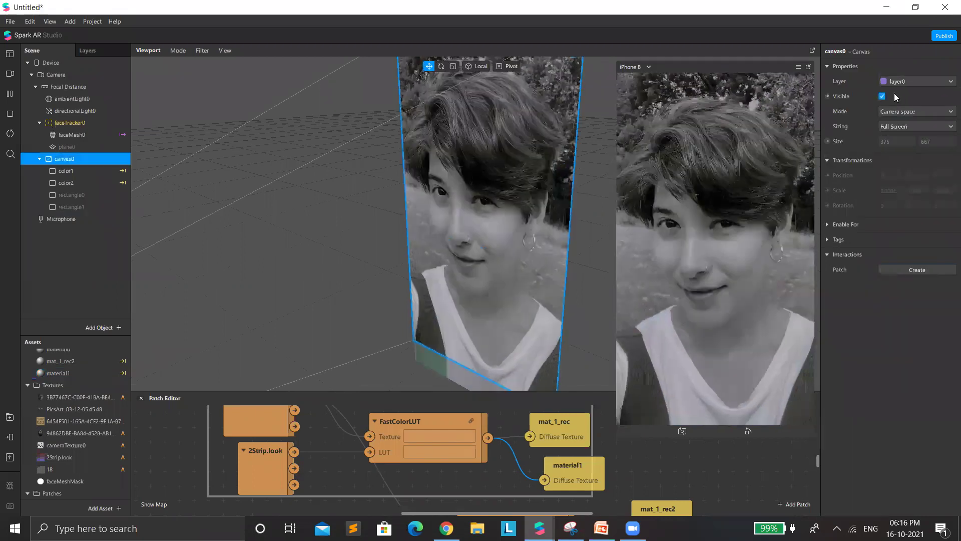
click(881, 96)
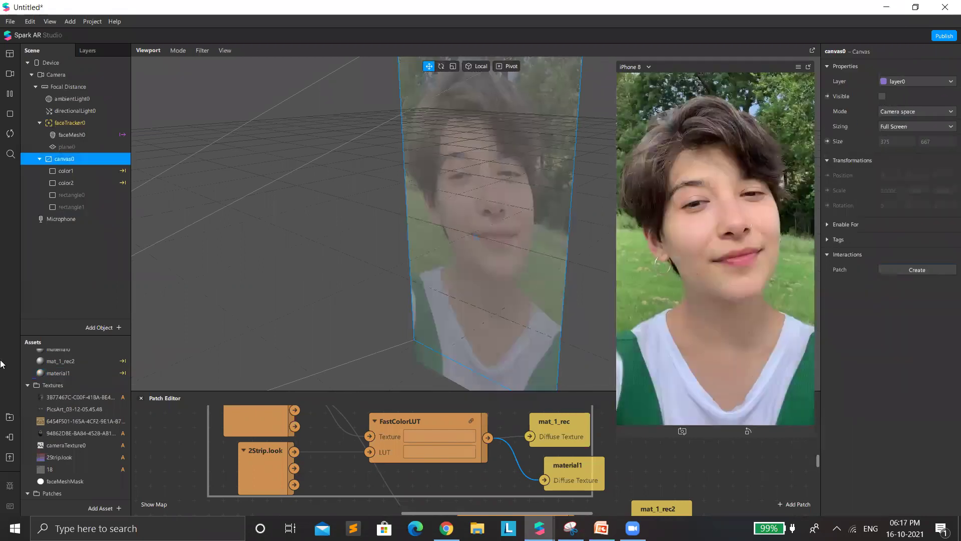
- Select the face tracker and tap the simulator preview to test the mask switching
click(89, 123)
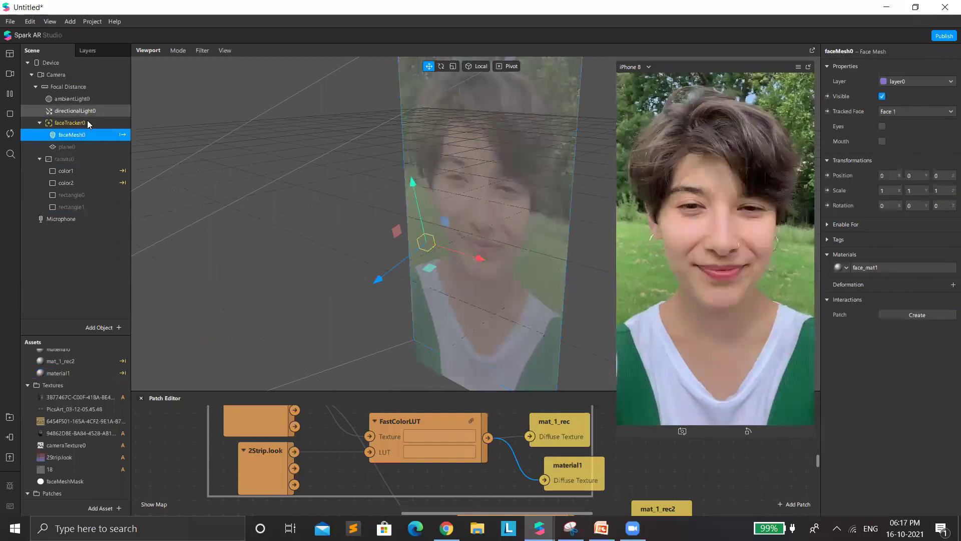
click(882, 96)
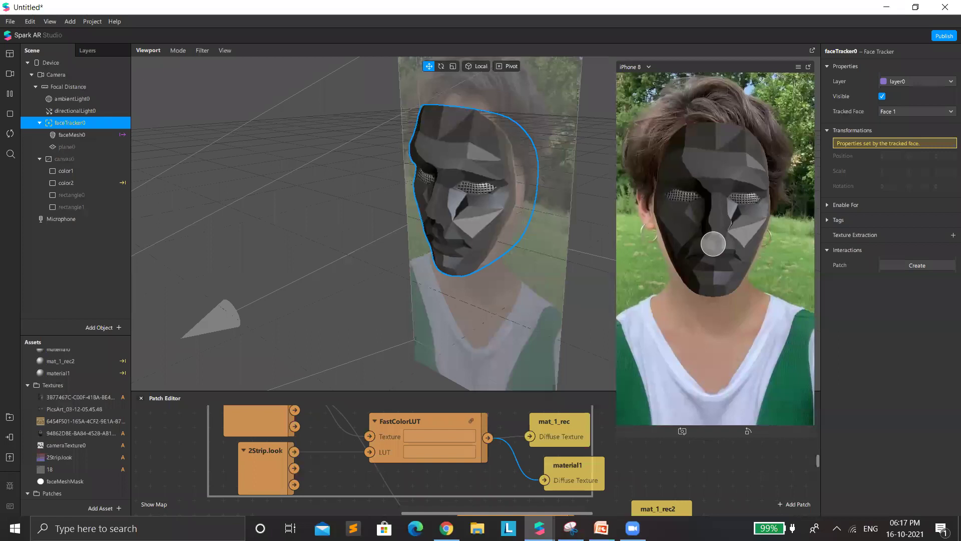
click(713, 244)
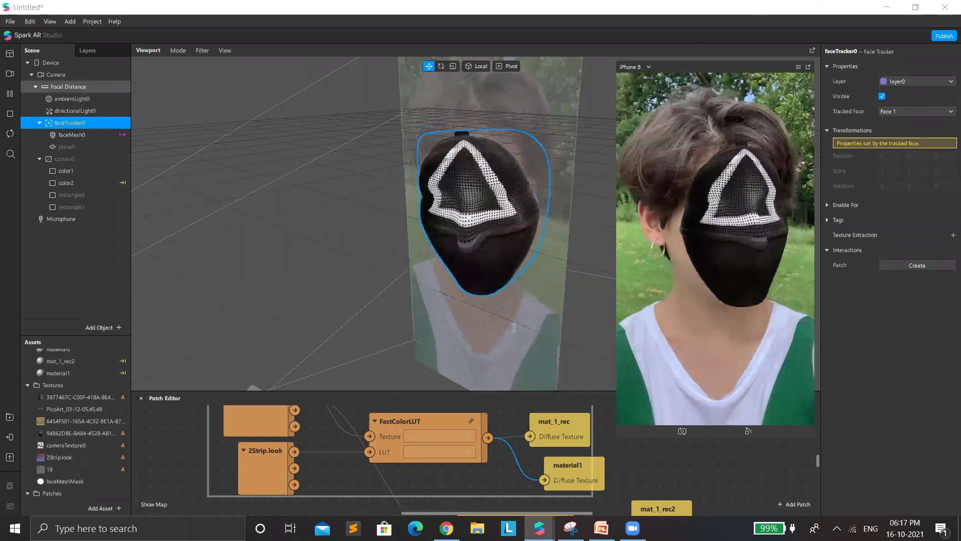
- Switch to the Spark AR background segmentation article in Chrome
key(alt+Tab)
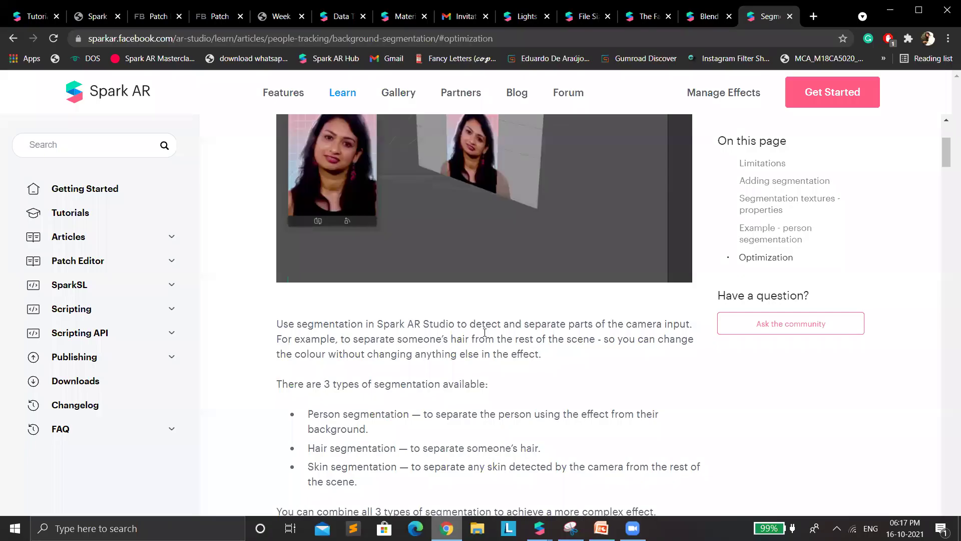
- Read the segmentation article's introduction and its list of person, hair and skin segmentation types
drag(611, 324, 501, 323)
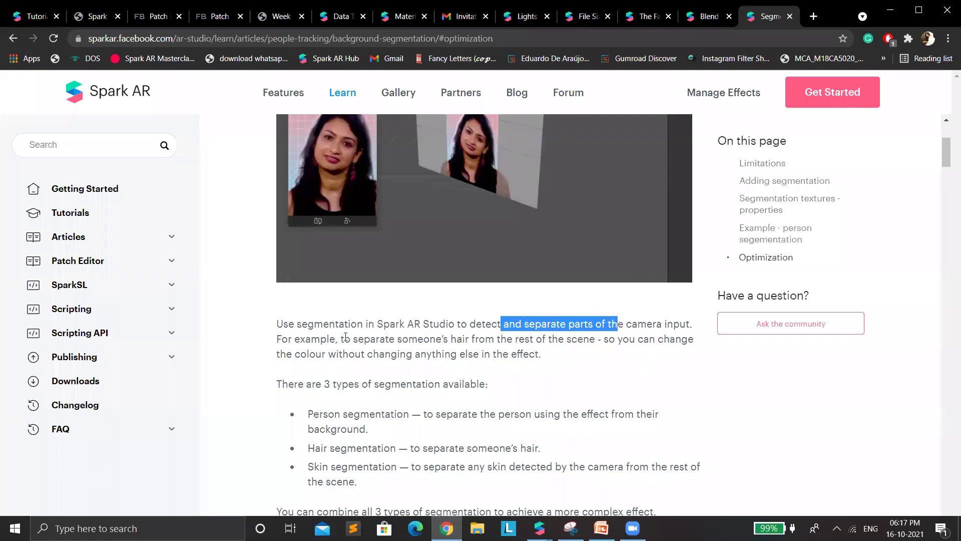
drag(372, 341, 471, 339)
drag(563, 341, 595, 351)
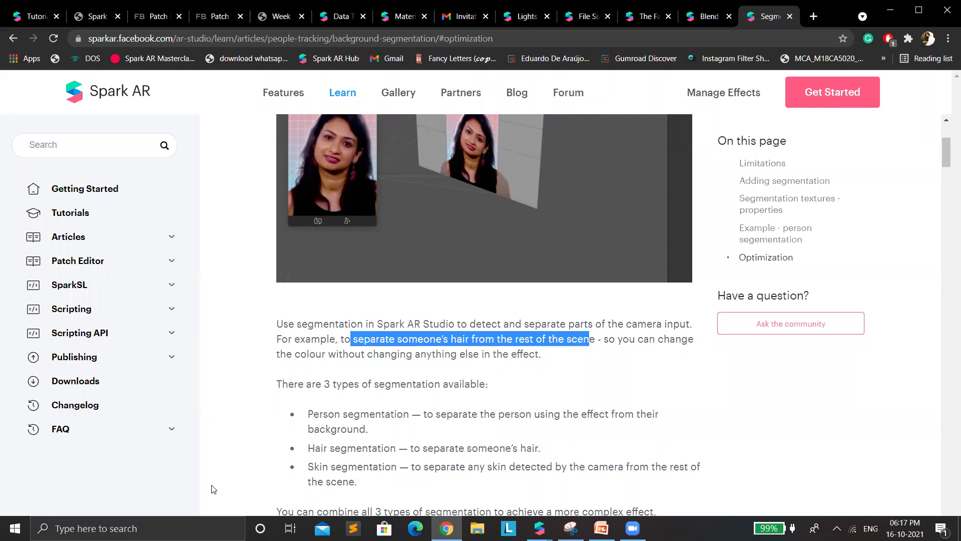
drag(214, 489, 234, 459)
scroll(363, 355, down, 2)
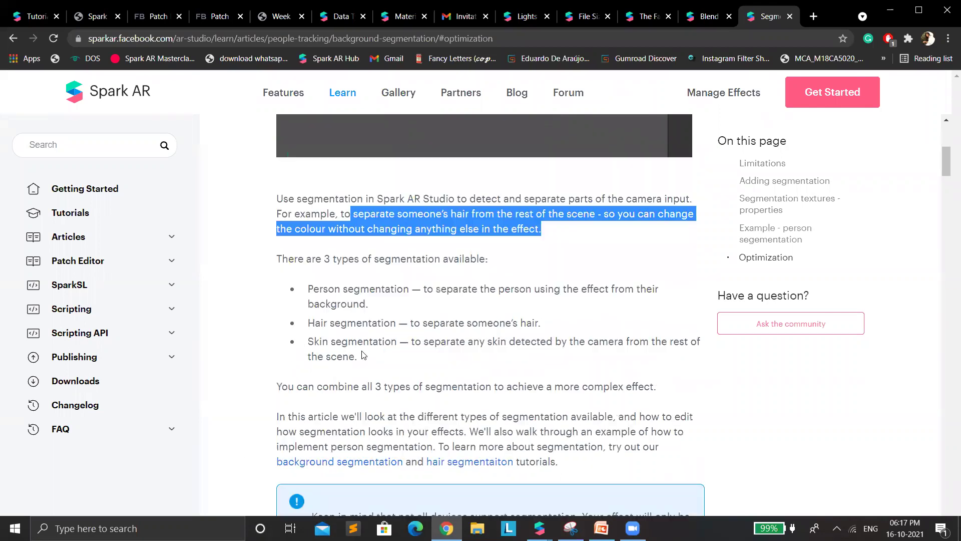
drag(307, 289, 358, 356)
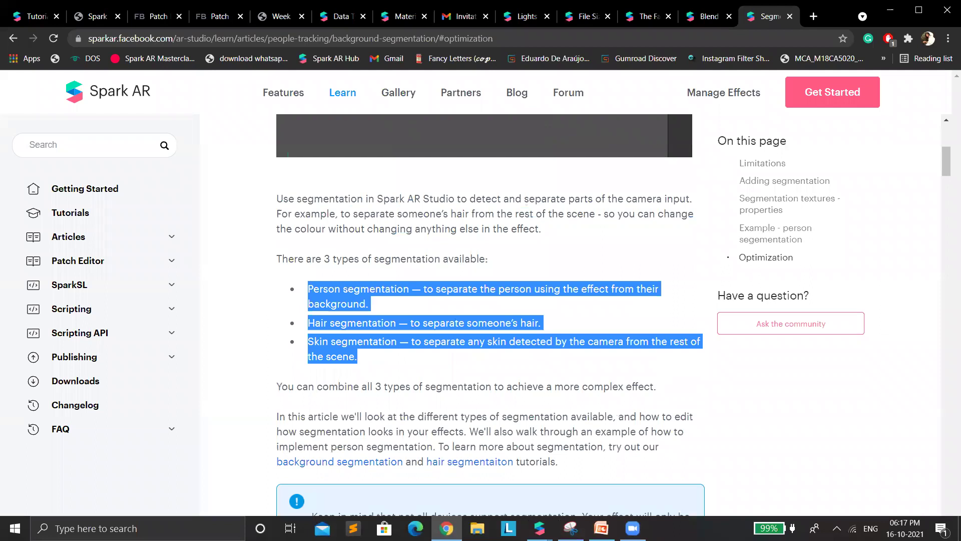
- Switch to Spark AR Studio, leave the AR Library, and add Person segmentation to the camera, checking its description in the article
click(539, 528)
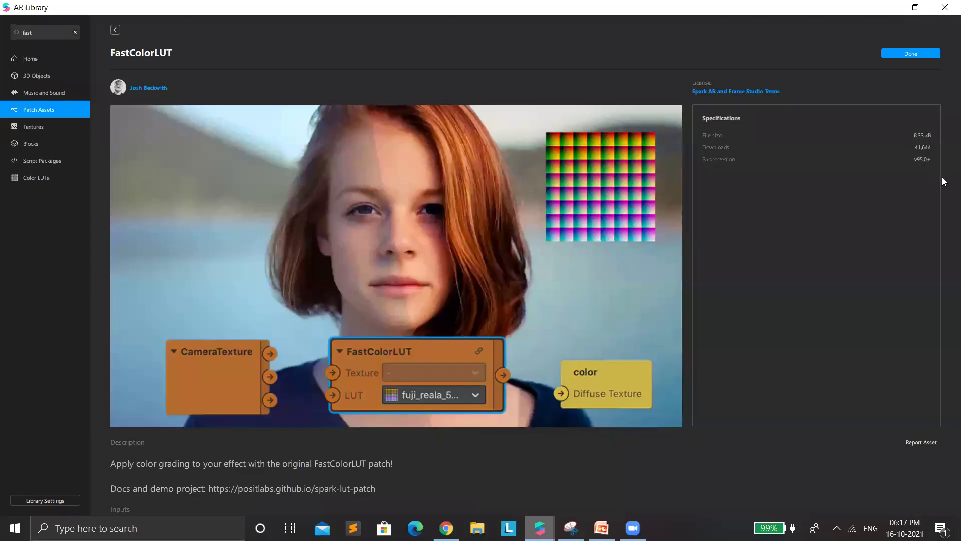
key(Escape)
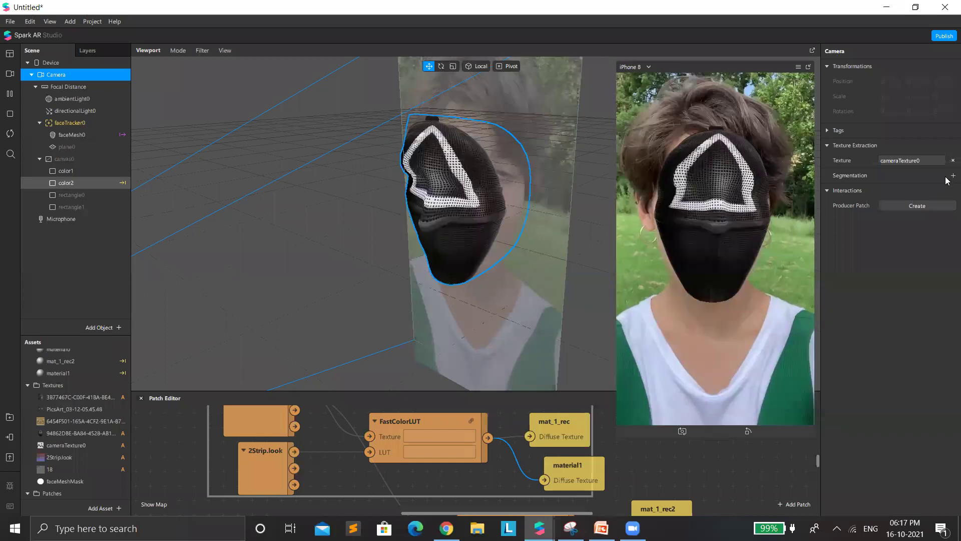
click(947, 179)
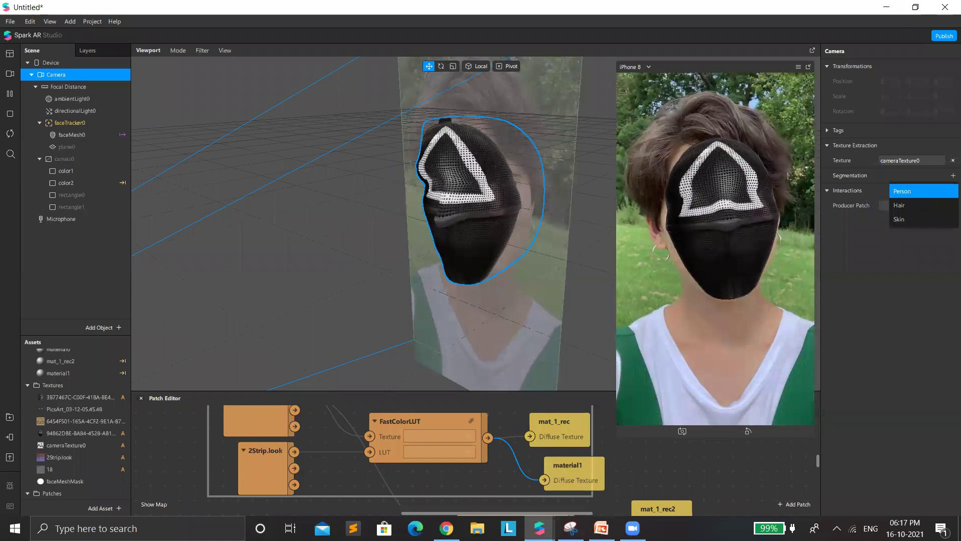
key(alt+Tab)
click(436, 302)
drag(467, 314, 422, 289)
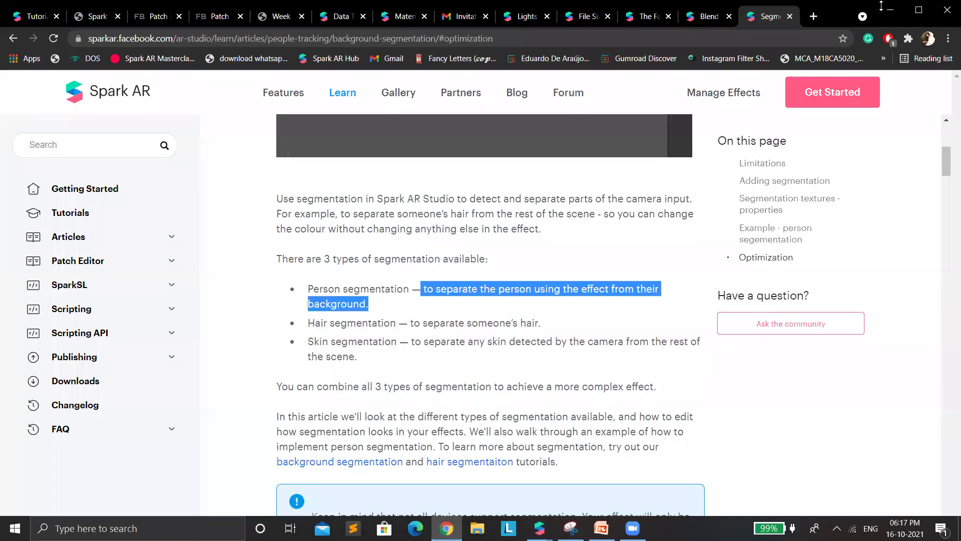
key(alt+Tab)
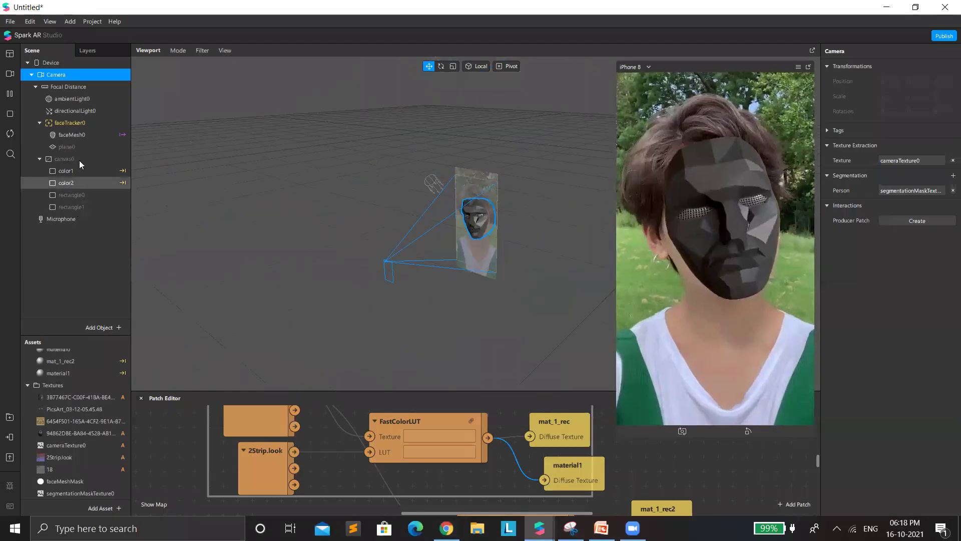
- Add a second canvas to the scene
click(42, 159)
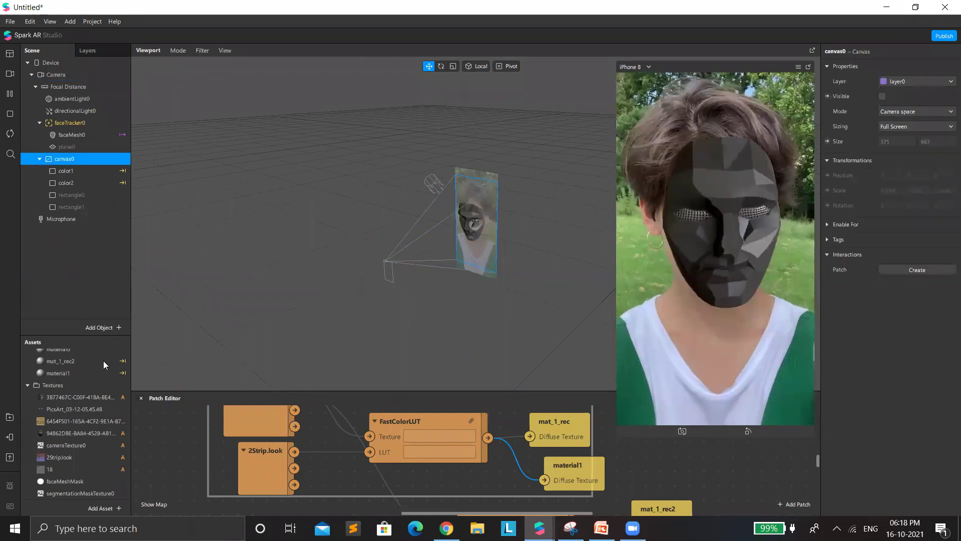
right_click(45, 220)
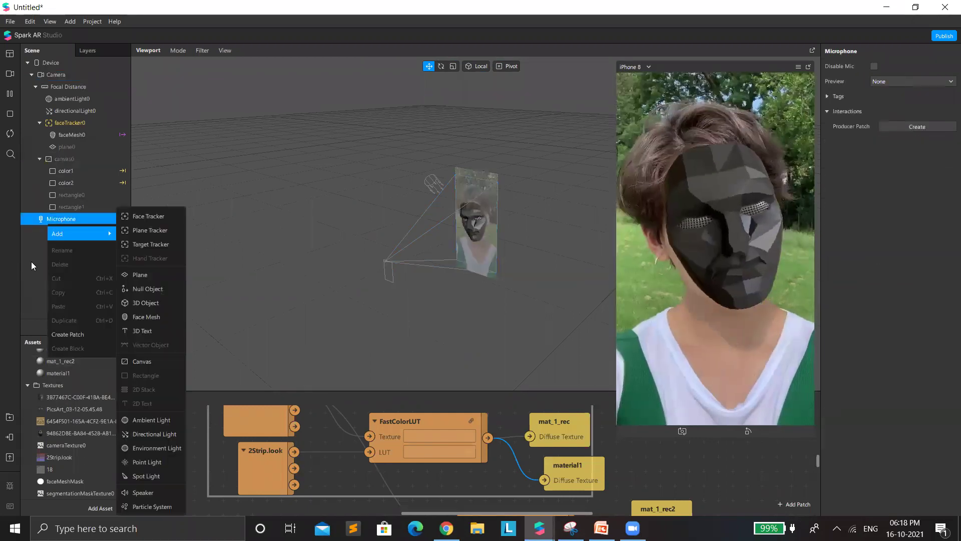
click(31, 261)
right_click(31, 265)
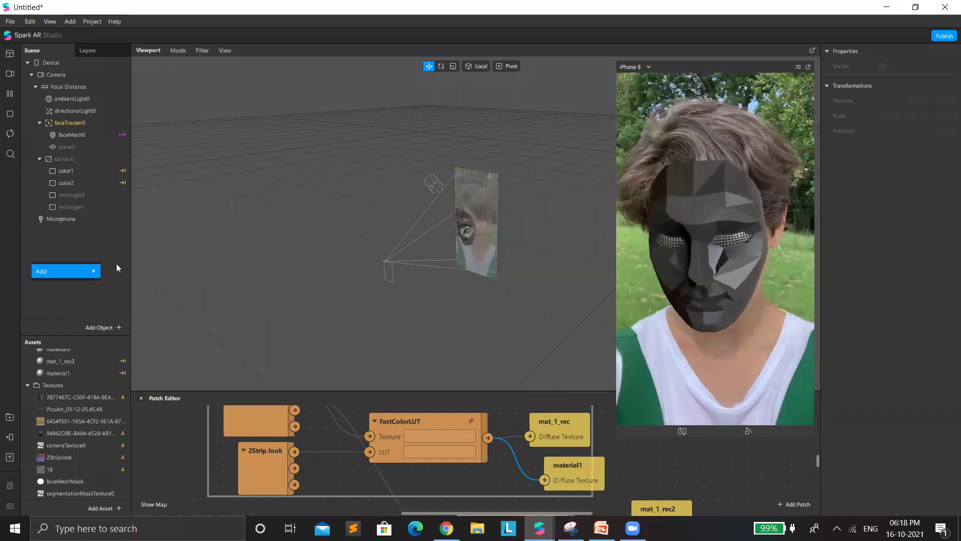
mouse_move(75, 271)
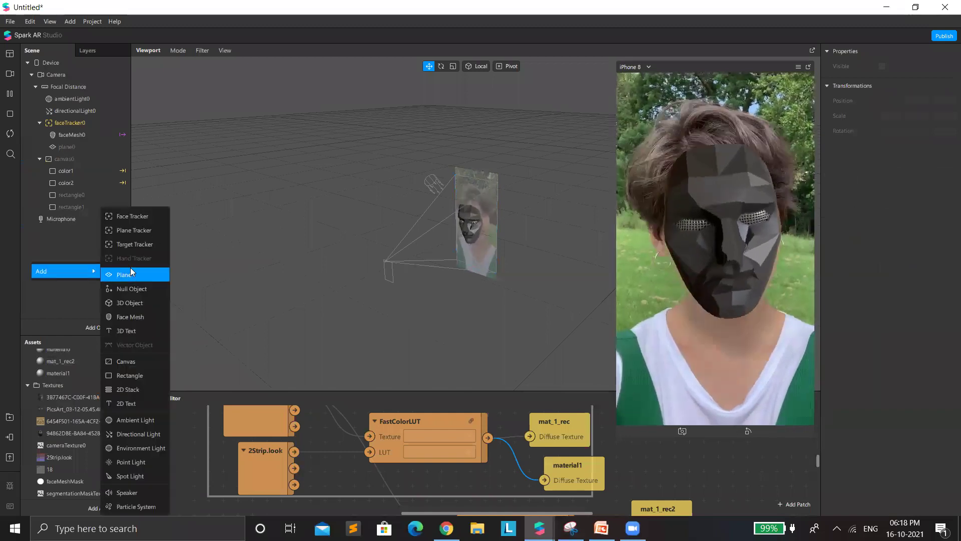
click(124, 360)
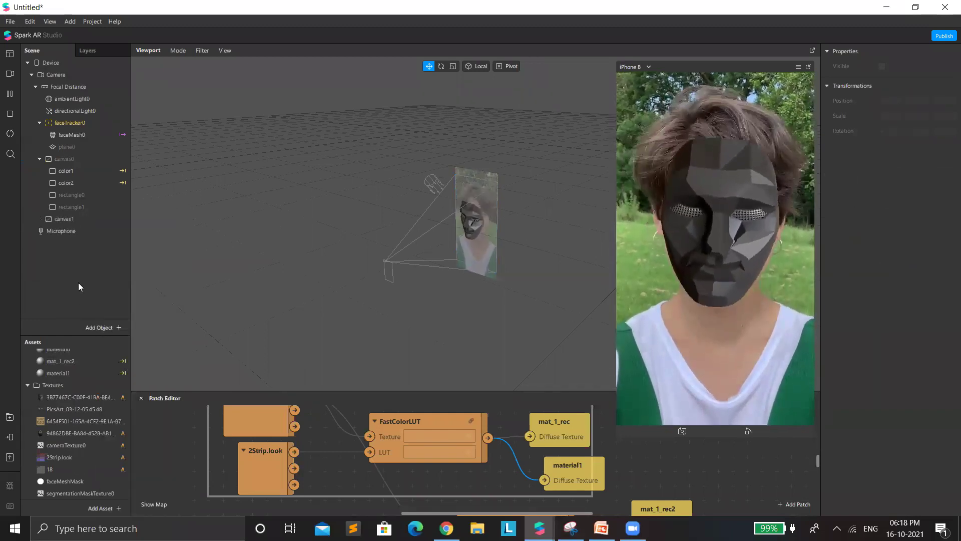
- Add a rectangle to canvas1 and make both its width and height Relative at 100 so it fills the canvas
right_click(75, 222)
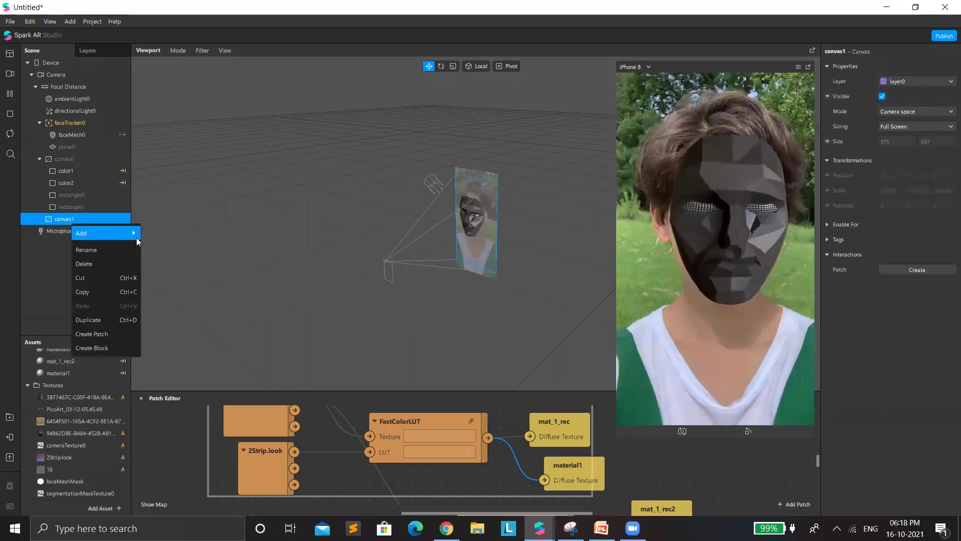
mouse_move(134, 235)
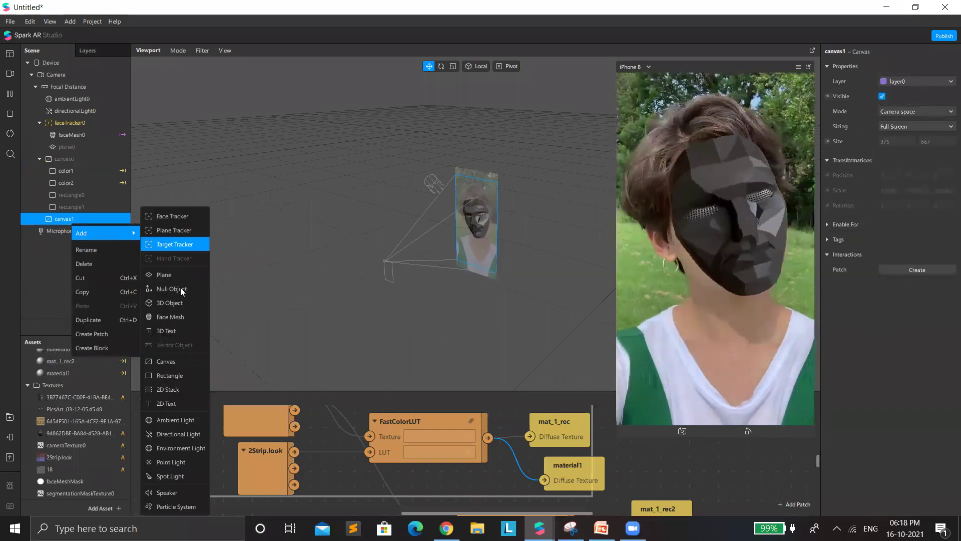
click(162, 375)
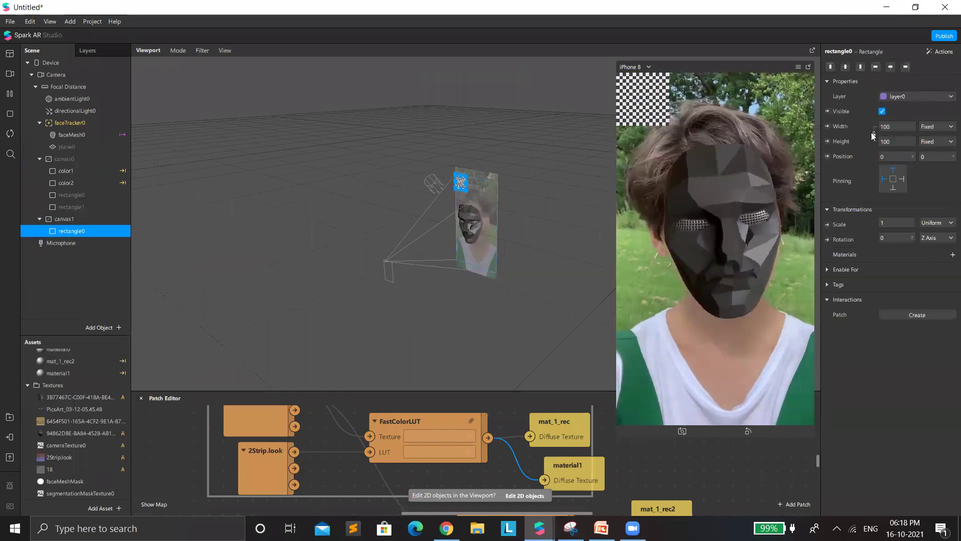
click(895, 126)
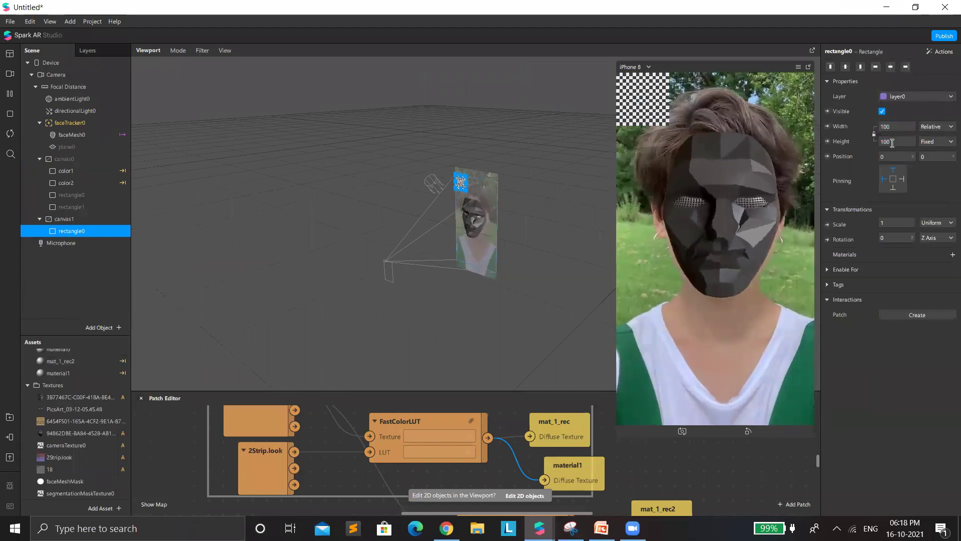
click(894, 142)
click(890, 157)
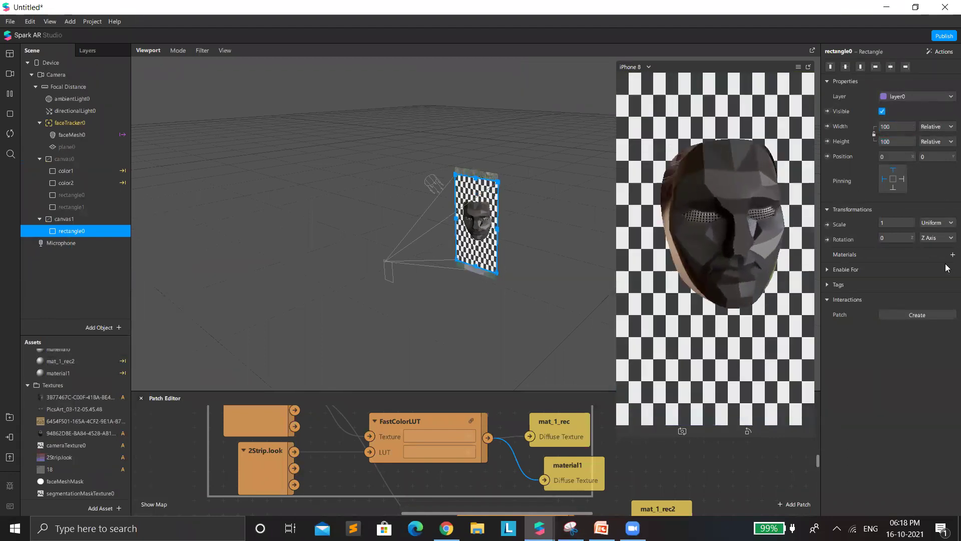
- Create a new material for the rectangle in canvas1 and set its shader type to Flat
click(948, 258)
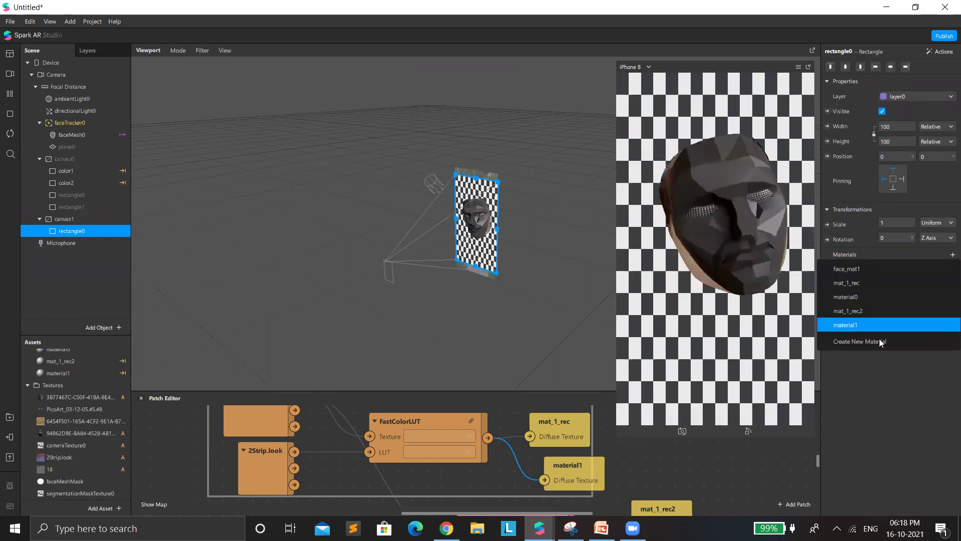
click(875, 342)
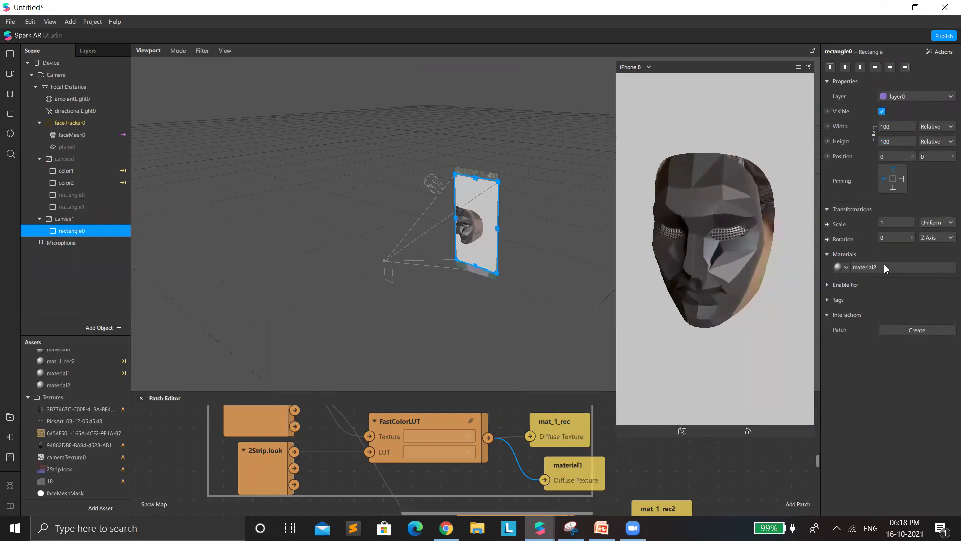
click(884, 266)
click(897, 67)
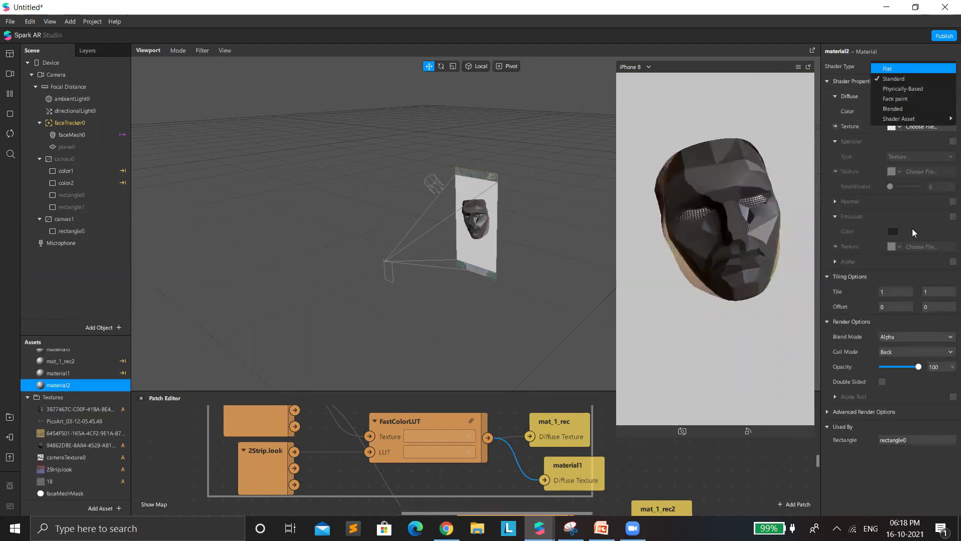
key(Return)
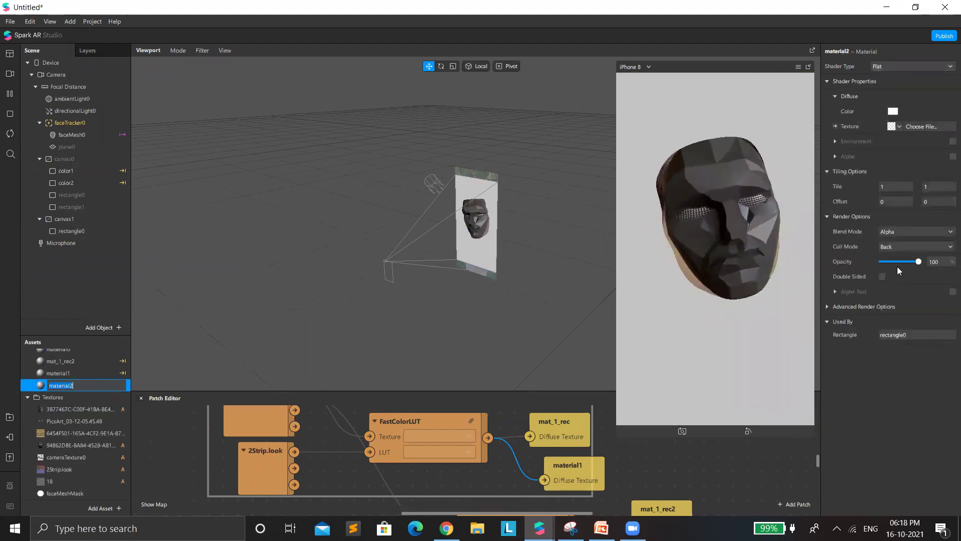
- Turn off Use Depth Test for material2 and enable its Alpha with segmentationMaskTexture0 as the alpha texture
click(827, 307)
click(882, 337)
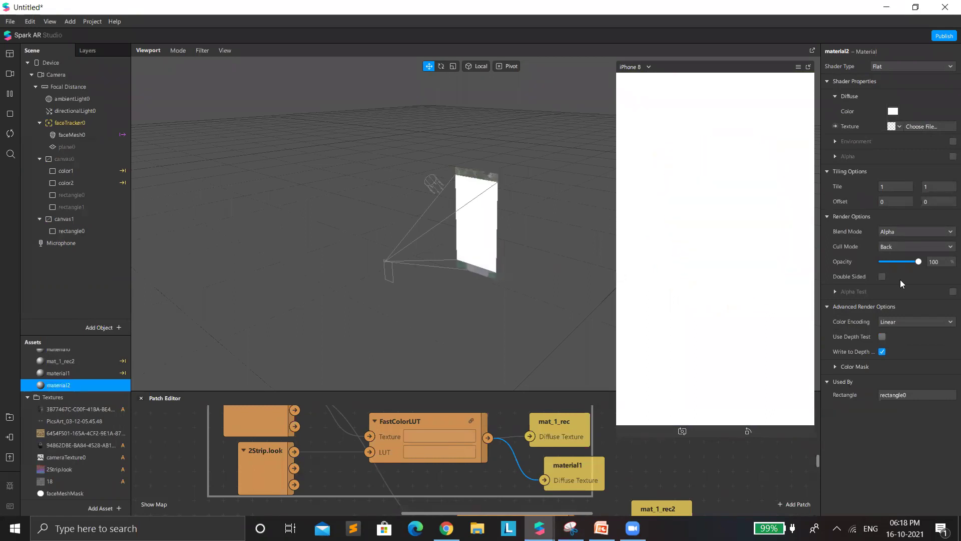
click(952, 156)
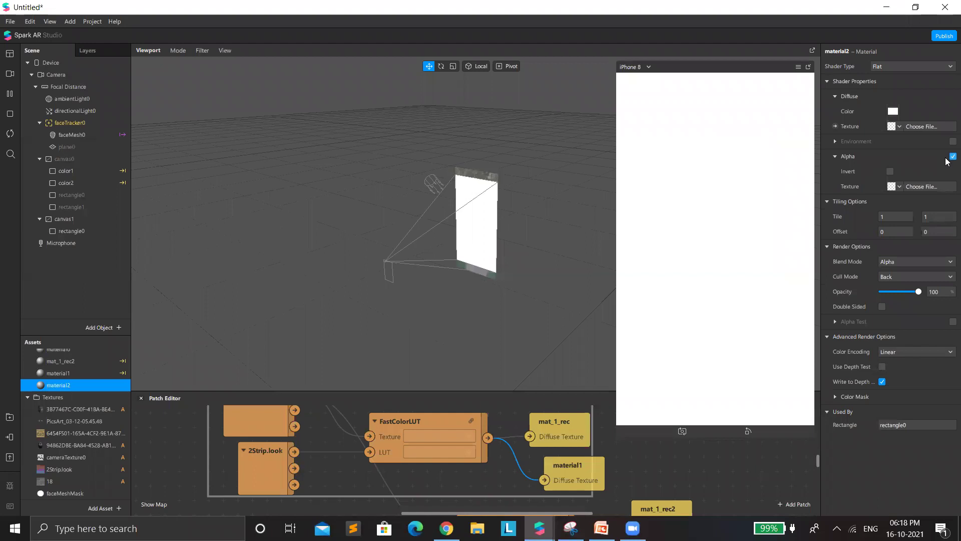
click(895, 186)
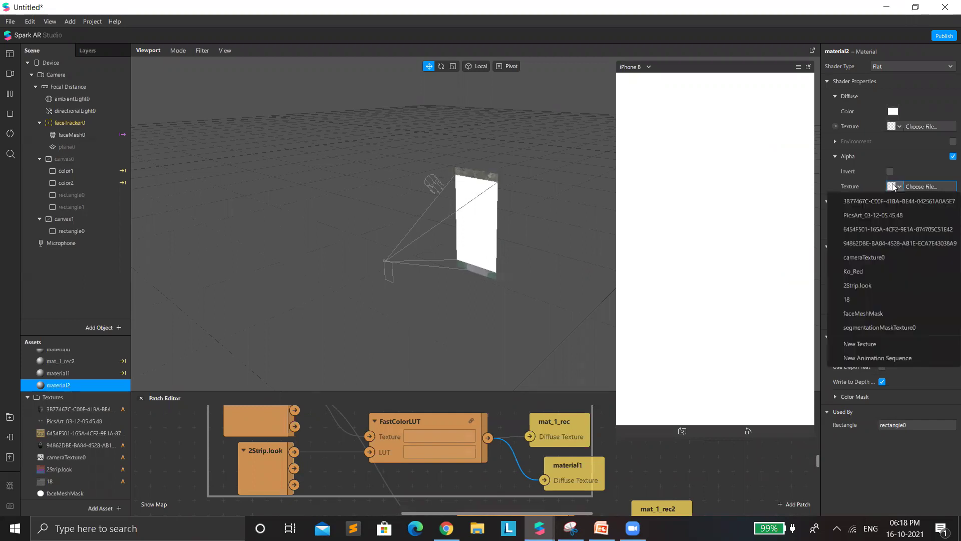
click(890, 326)
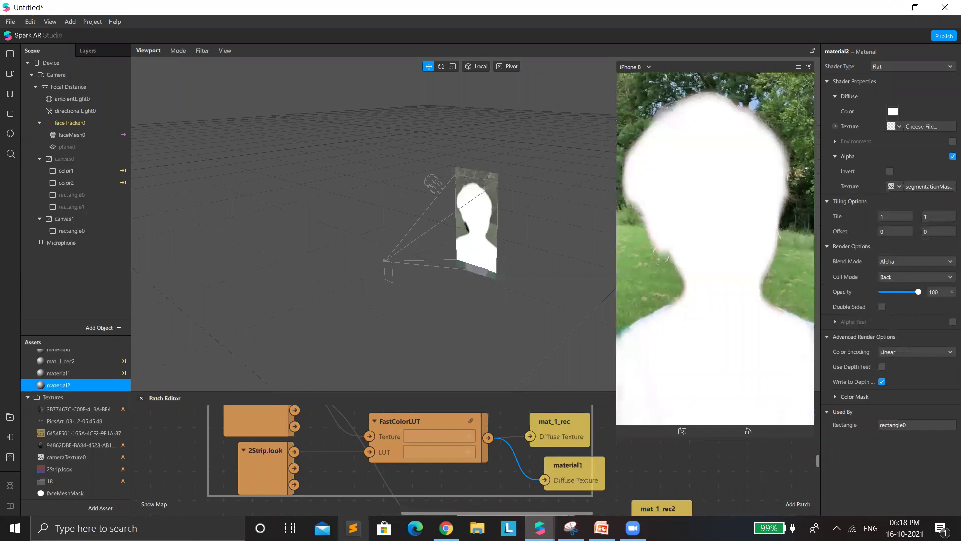
- Inspect the person mask and switch the preview video to the computer's Integrated Camera
scroll(485, 241, up, 6)
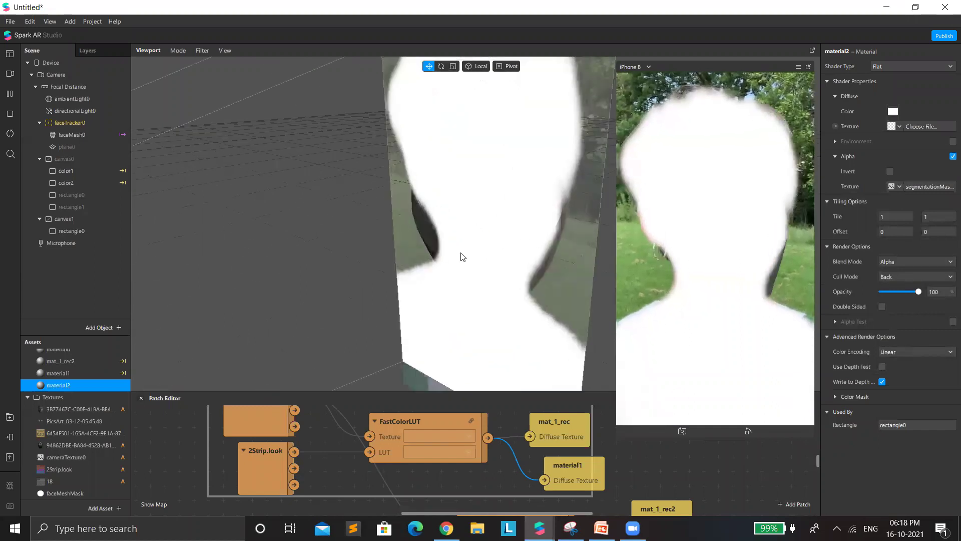
scroll(501, 261, down, 1)
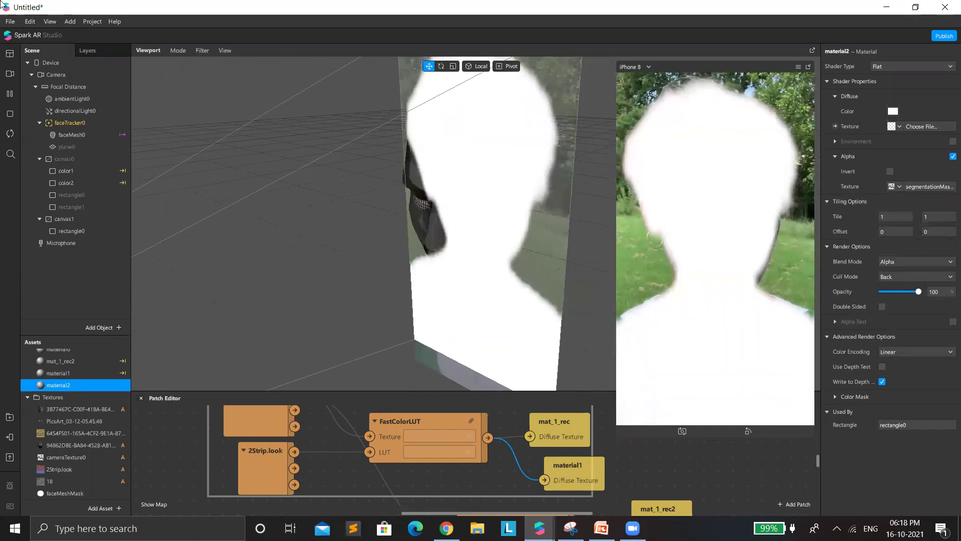
click(9, 73)
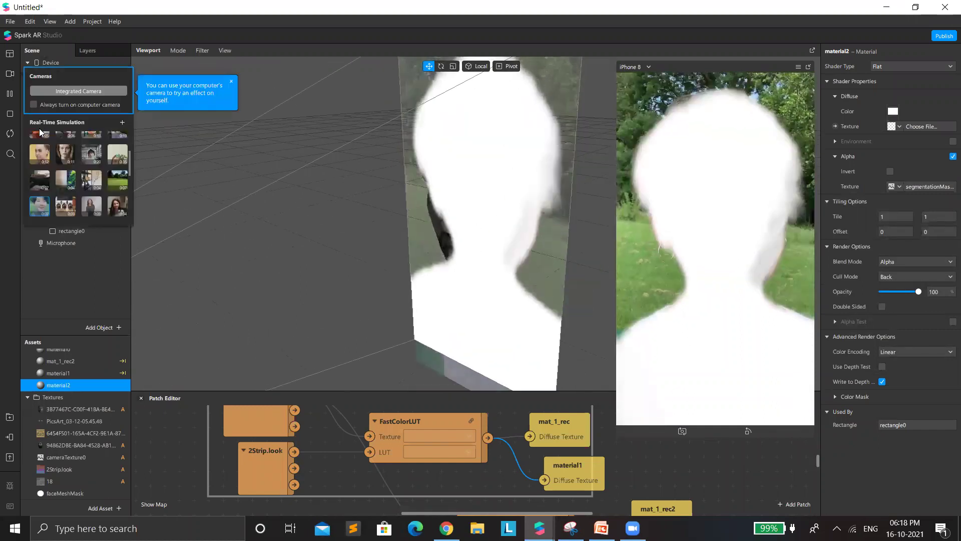
click(78, 90)
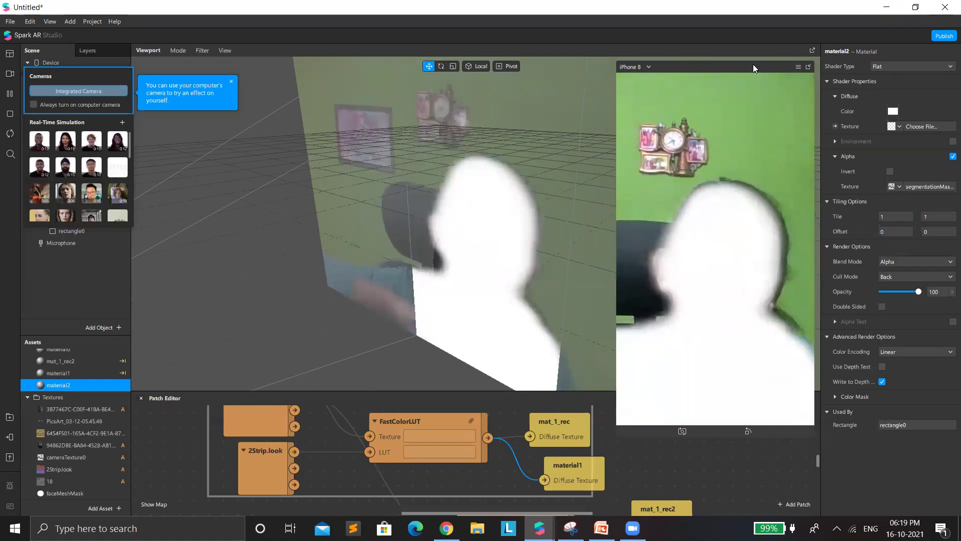
- Try cyan, #00ff7f and pale green #8fffbc as material2's diffuse color, and cancel the color choice
click(896, 114)
click(447, 198)
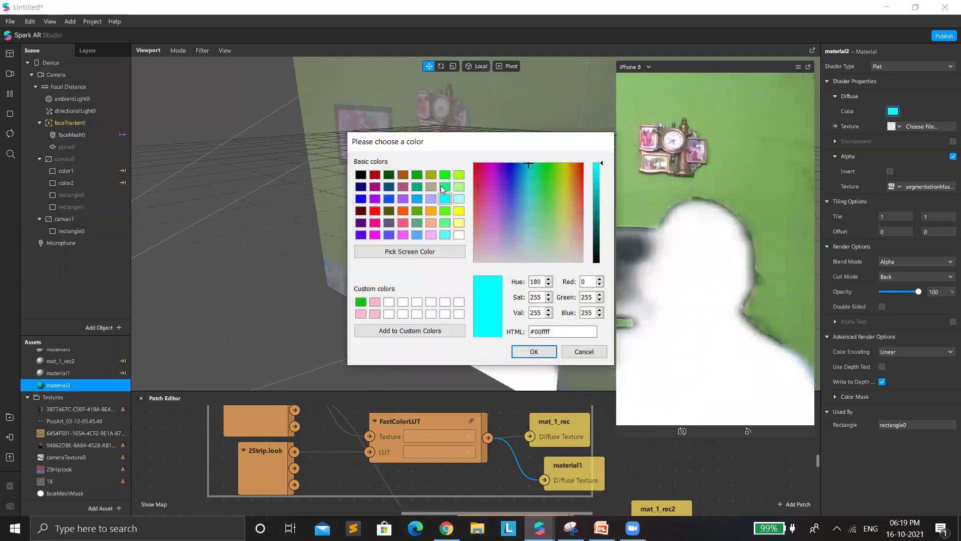
click(445, 187)
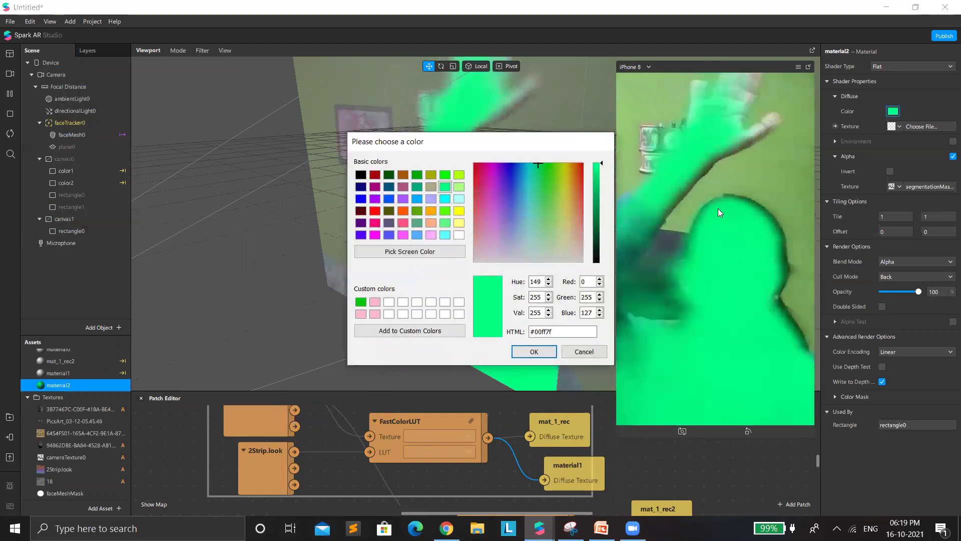
drag(545, 189, 523, 228)
click(539, 215)
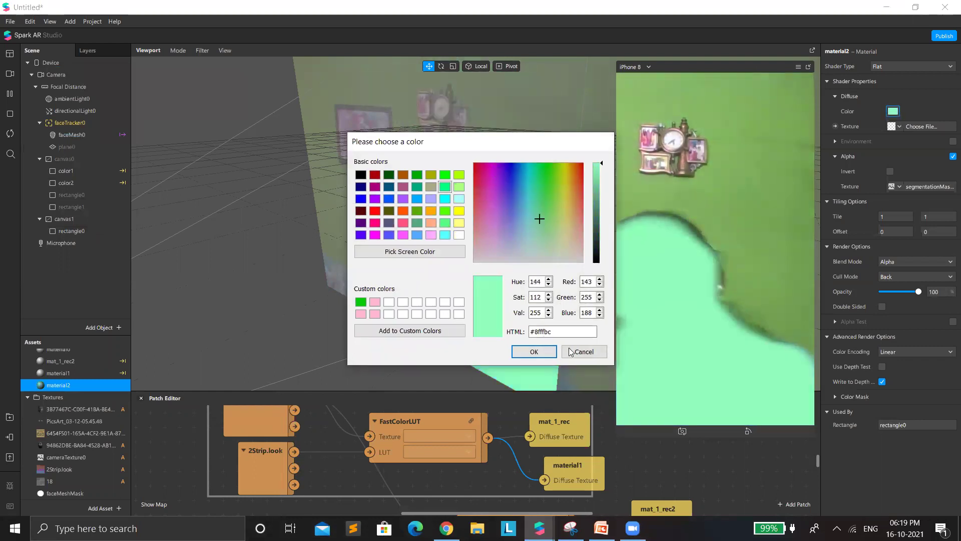
click(584, 351)
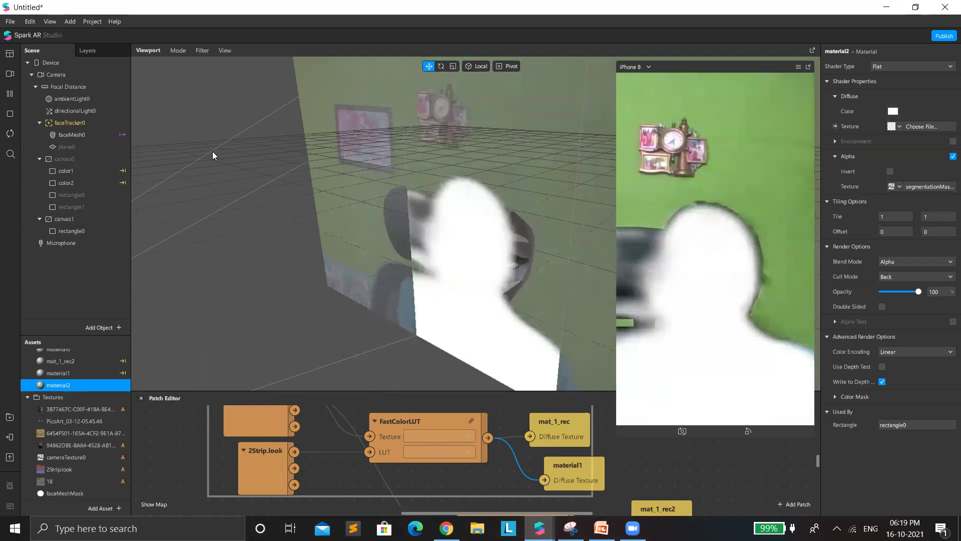
- Add a Skin segmentation to the camera and remove Facebook as a publishing platform
click(66, 76)
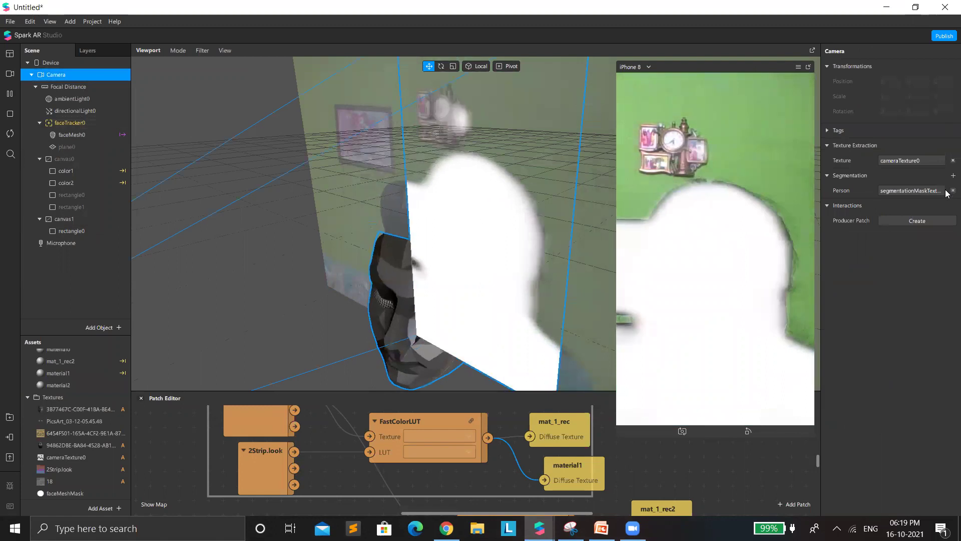
click(952, 175)
click(917, 216)
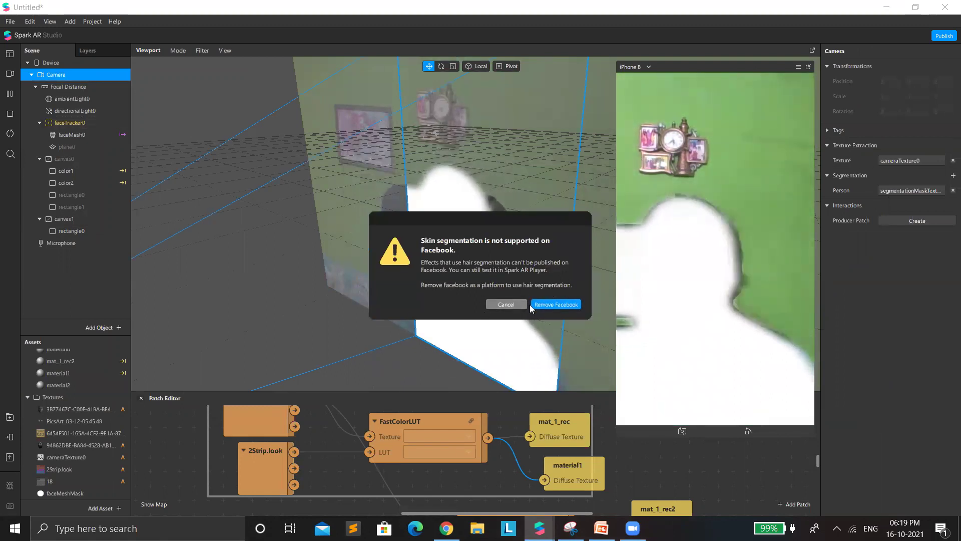
click(557, 304)
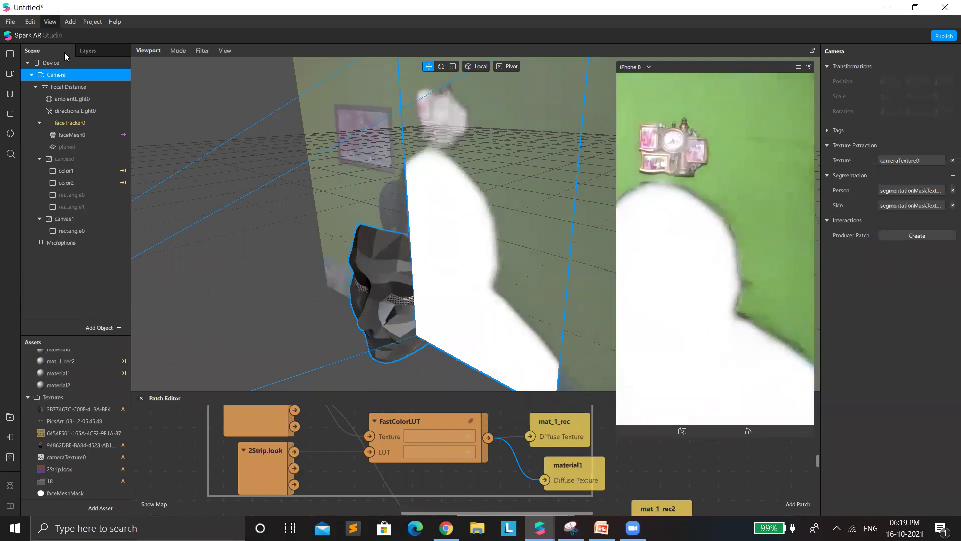
- Adjust the target platform settings in the project properties
click(64, 22)
click(93, 21)
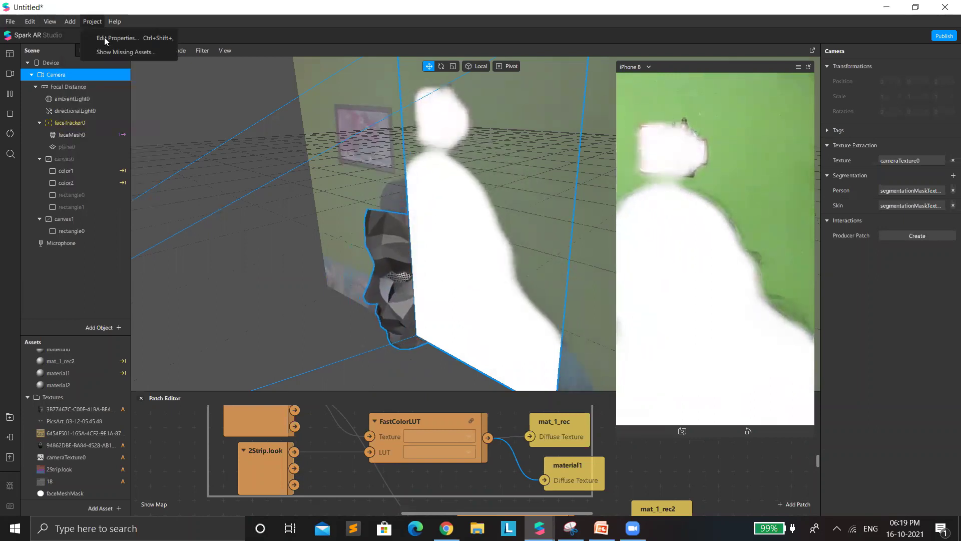
click(105, 38)
click(408, 189)
click(635, 371)
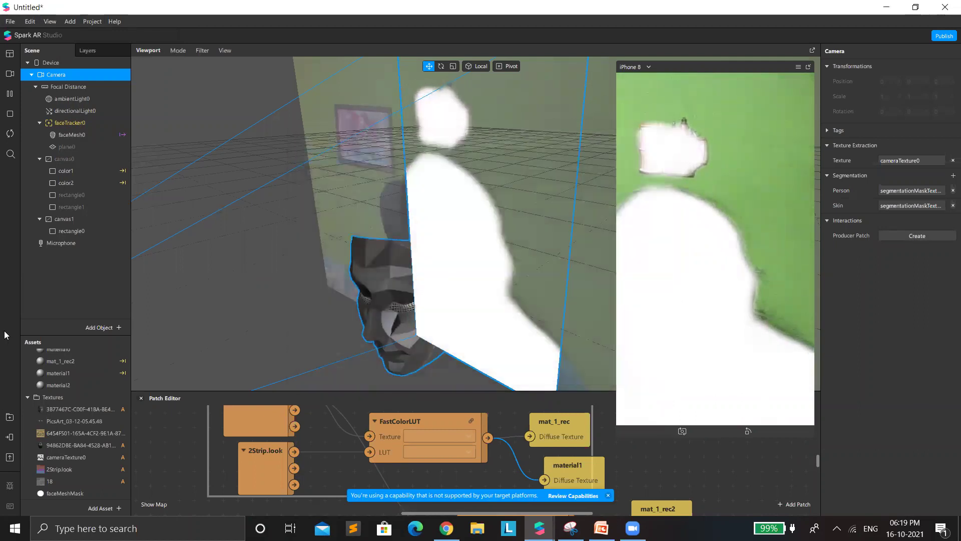
- Assign the skin mask segmentationMaskTexture1 as the alpha texture of material2 on canvas1's rectangle
click(58, 235)
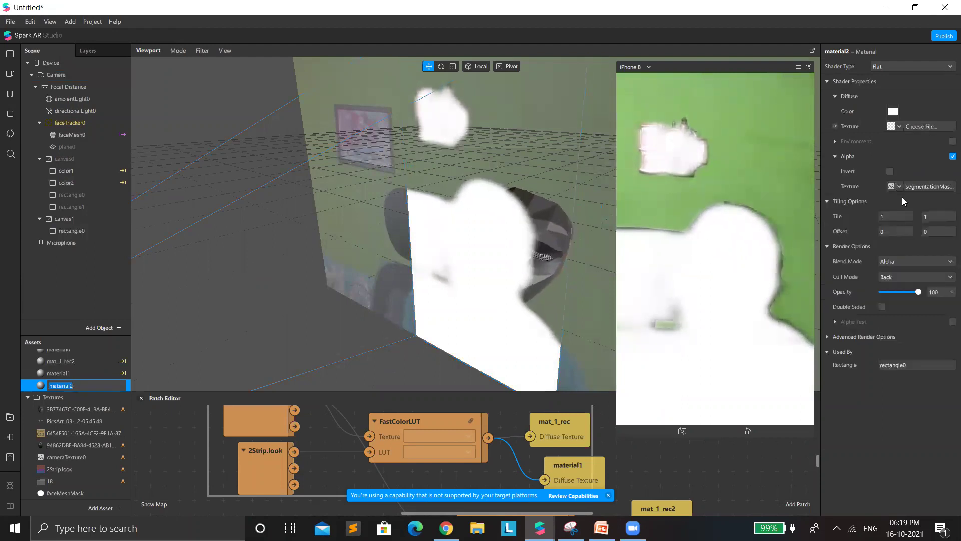
click(870, 343)
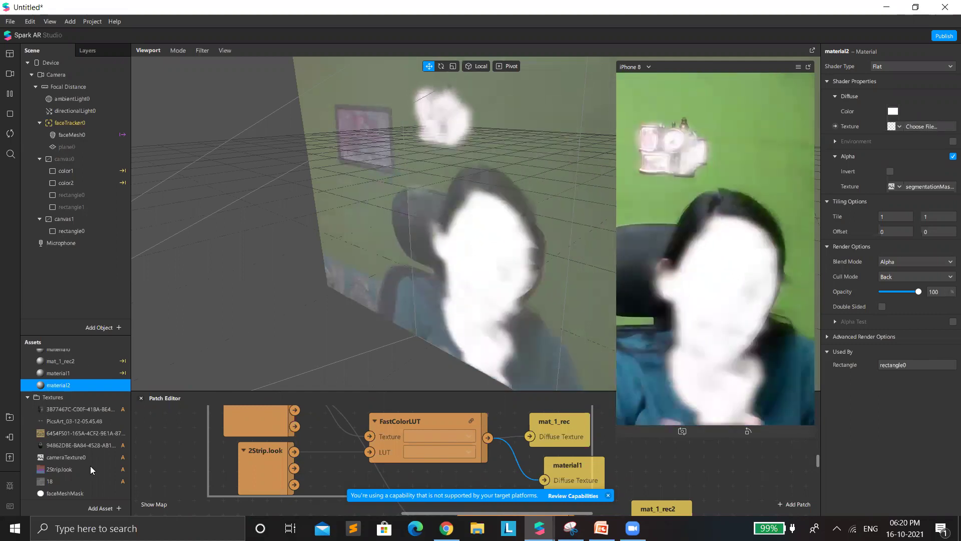
- Try an edge softness of 0 on segmentationMaskTexture1, and set it to 100
scroll(95, 471, down, 3)
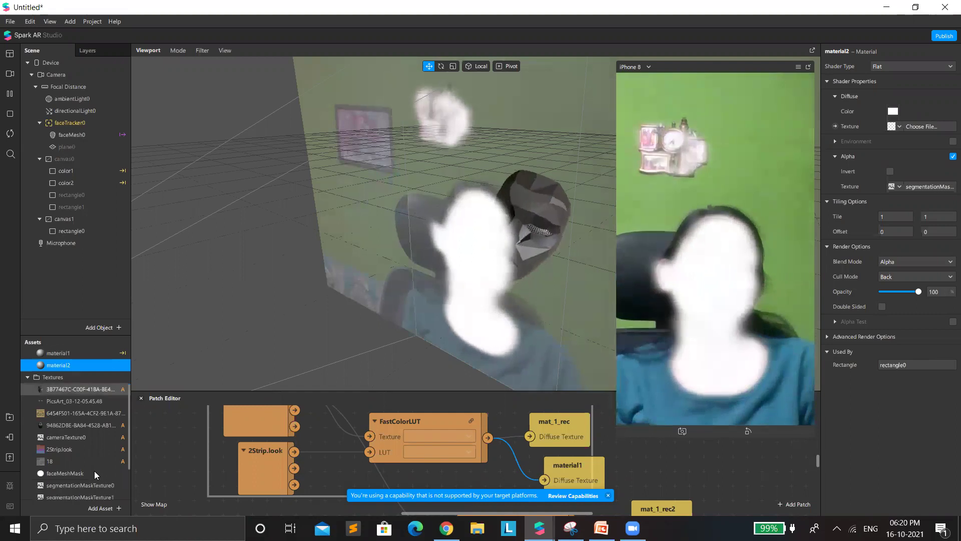
click(95, 470)
drag(919, 81, 945, 60)
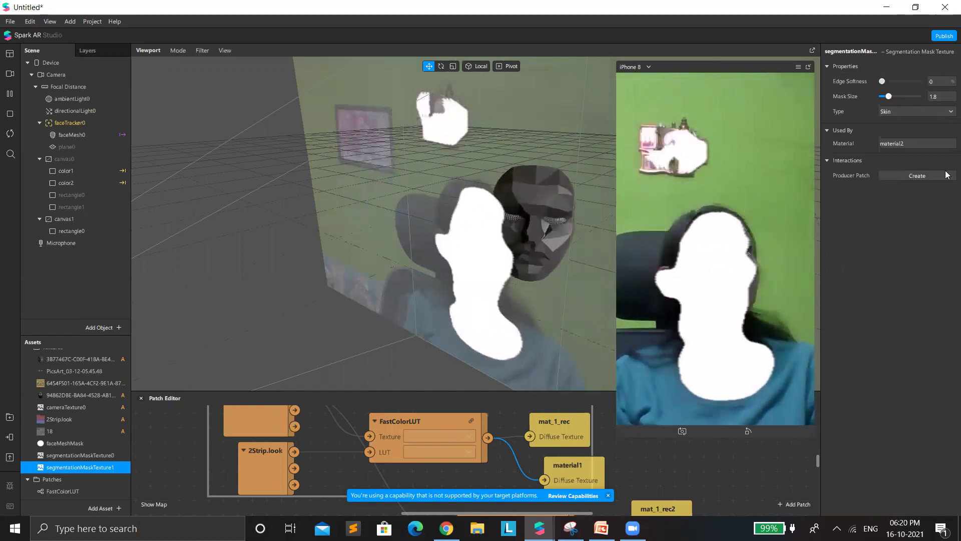
drag(882, 81, 920, 96)
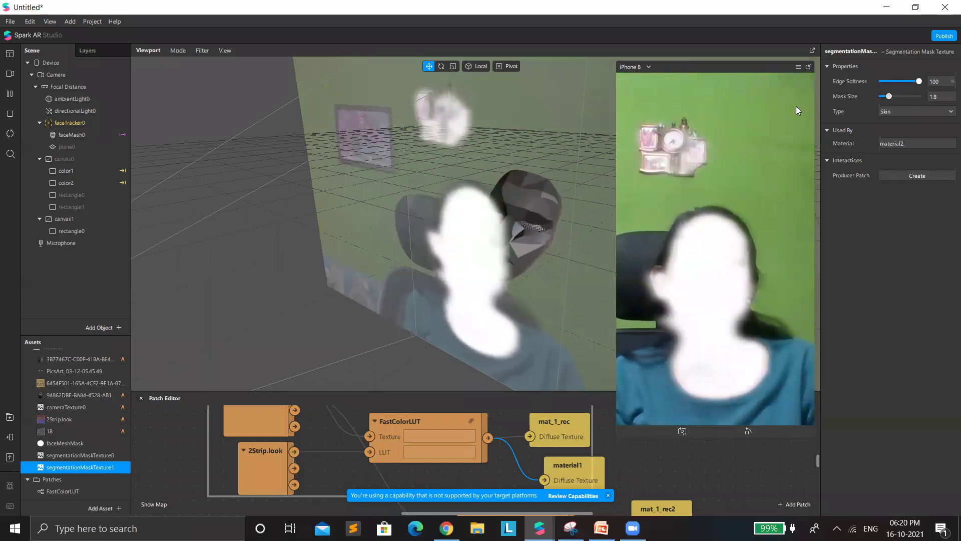
- Try a mask size of 0.6 on the skin segmentation texture and return it to 1.8
click(936, 95)
text(0.6)
key(Return)
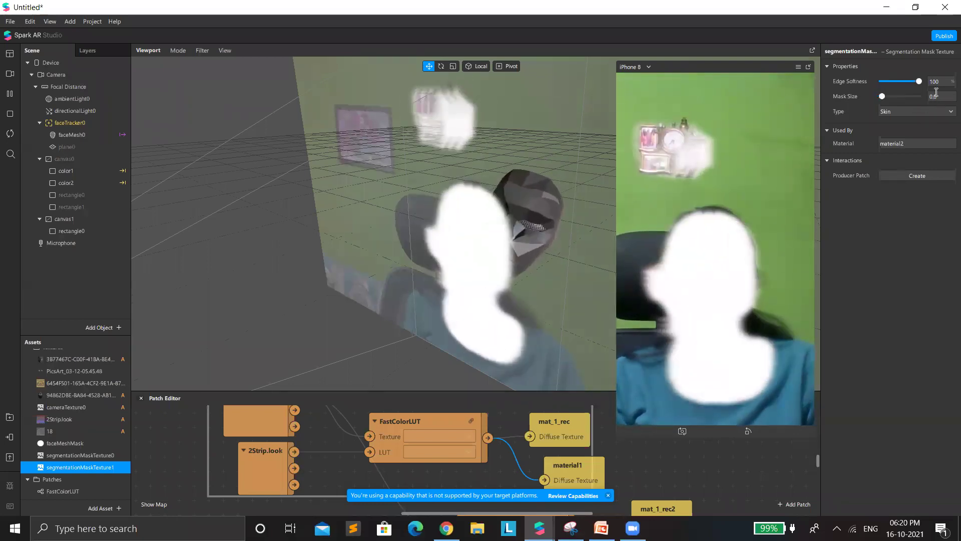
text(1)
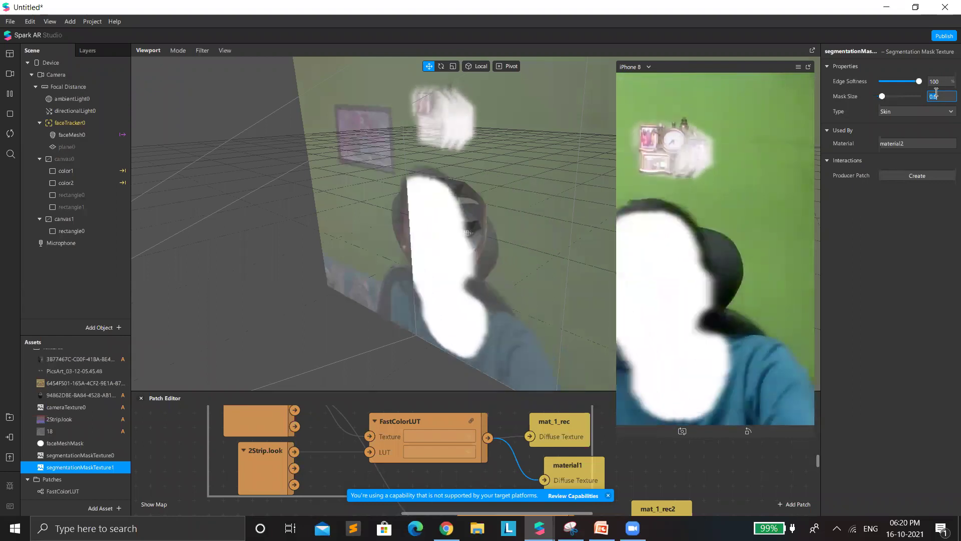
text(.8)
key(Return)
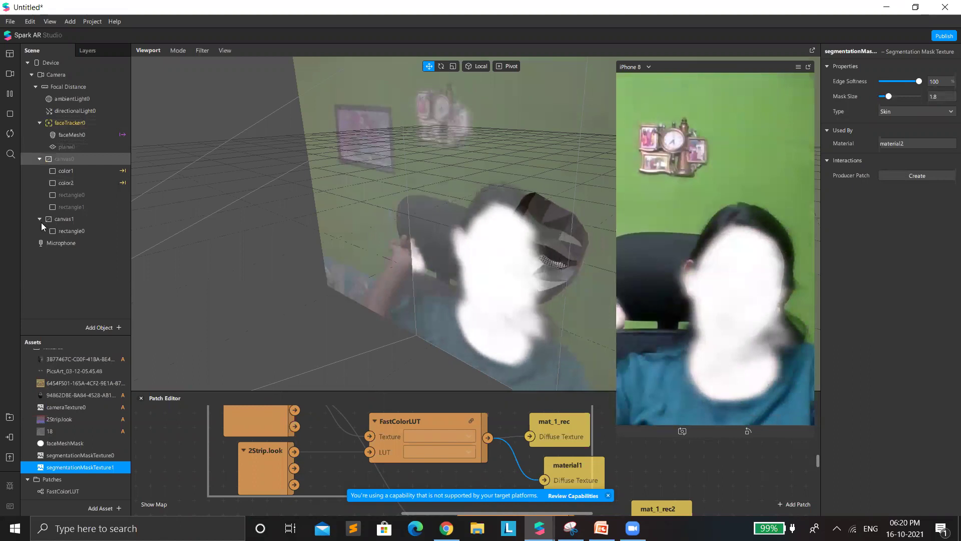
- Collapse the canvas and face tracker groups and move canvas1 above faceTracker0 in the scene hierarchy
click(39, 219)
click(39, 159)
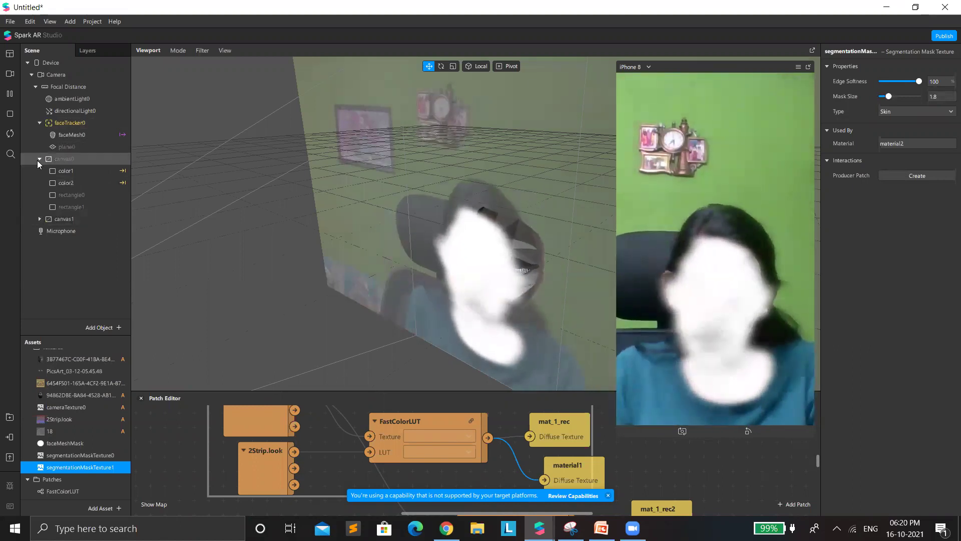
click(39, 123)
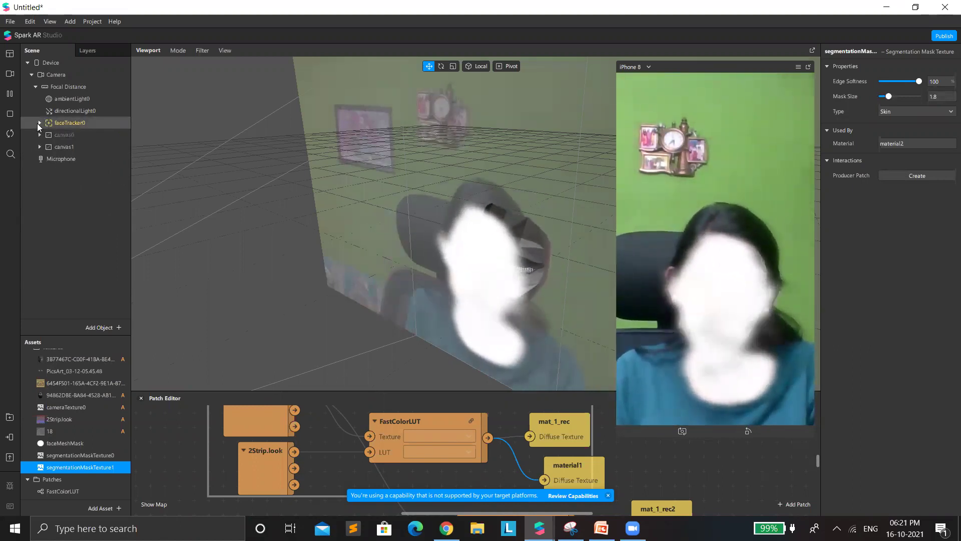
click(74, 146)
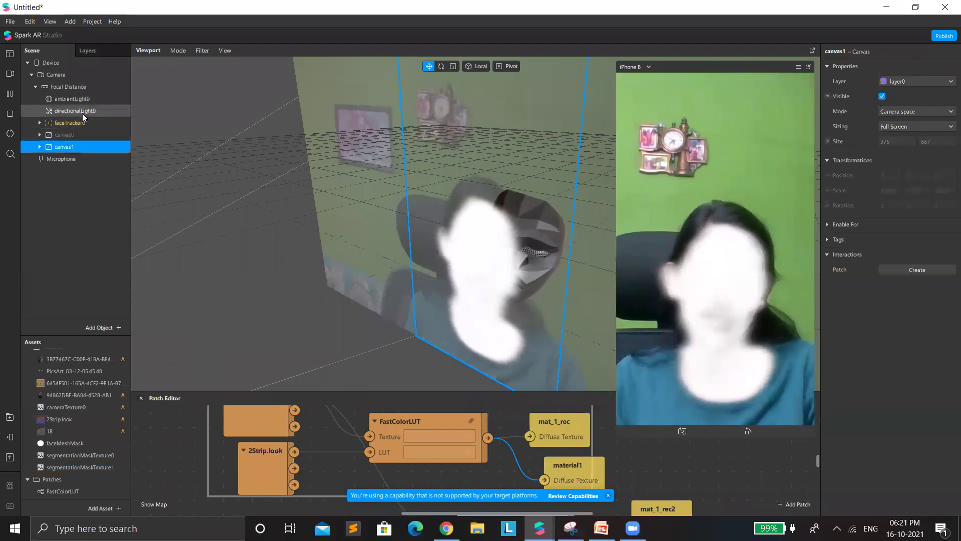
drag(66, 147, 63, 112)
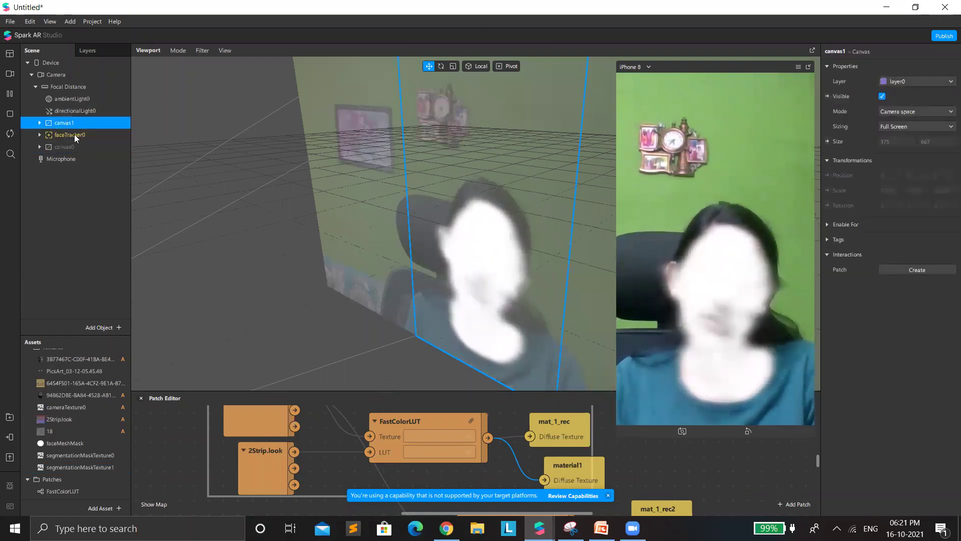
- Turn off Use Depth Test and Write to Depth for the material of canvas1's rectangle
click(39, 123)
click(73, 131)
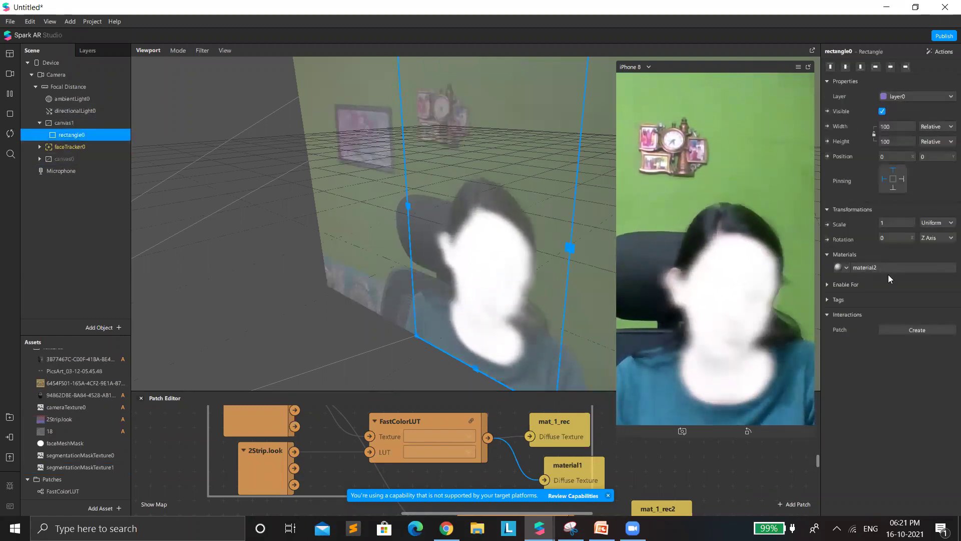
click(886, 270)
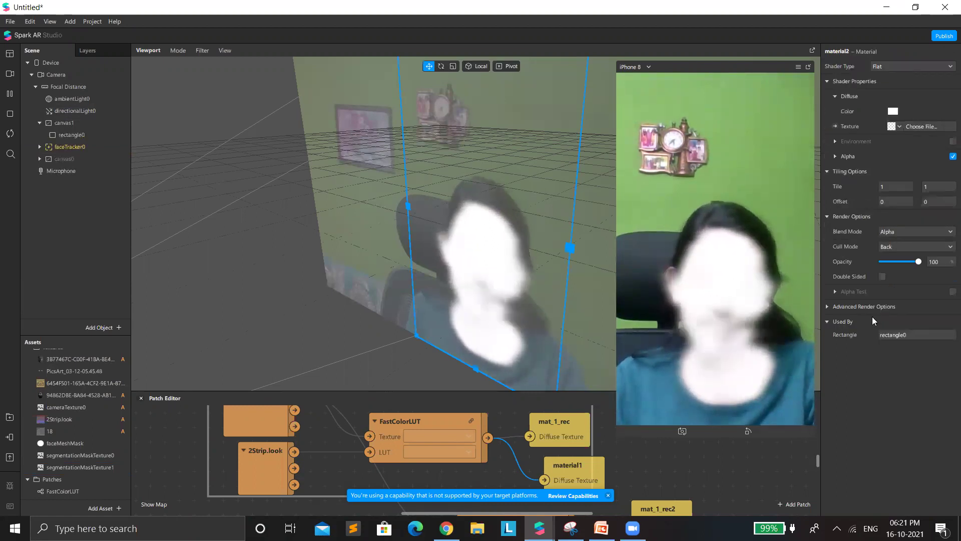
click(827, 307)
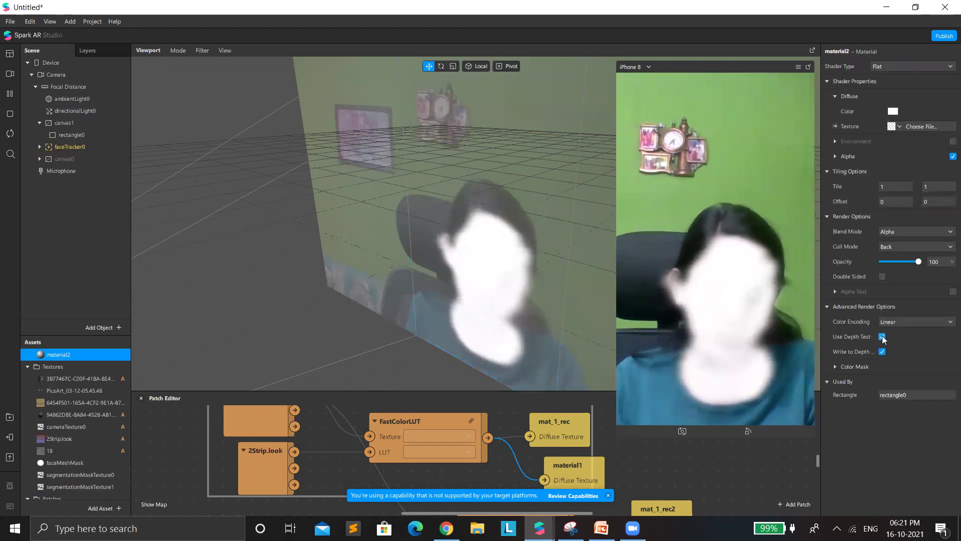
click(882, 337)
click(882, 351)
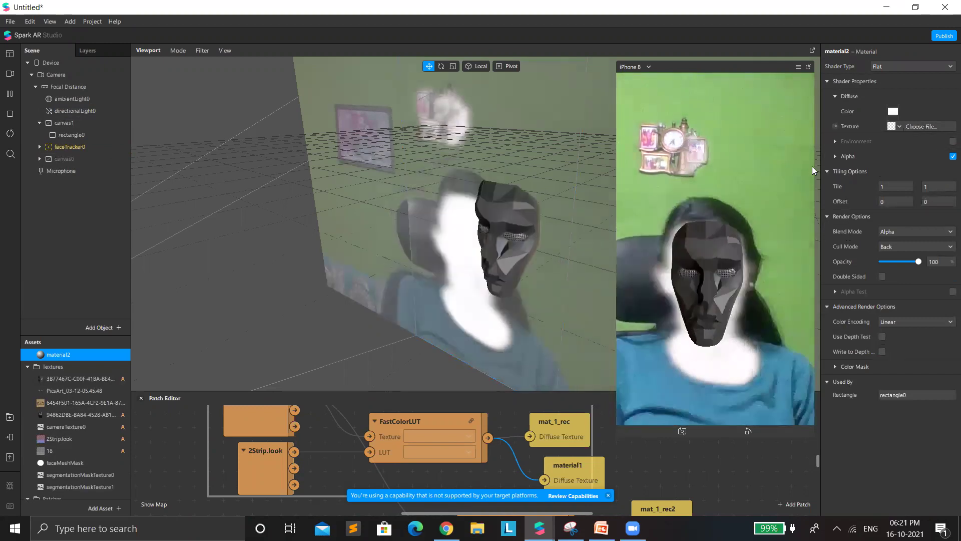
- Set material2's diffuse color to black
click(894, 111)
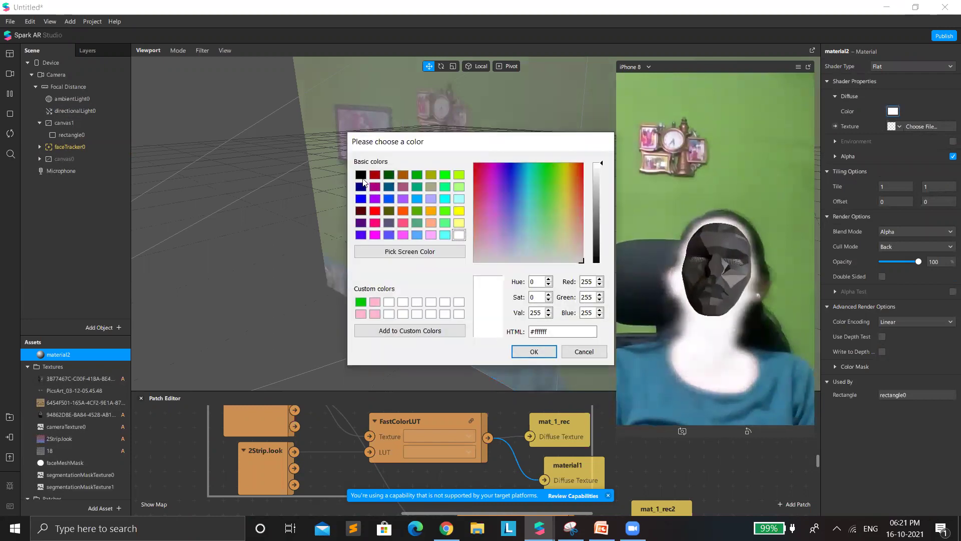
click(361, 175)
click(550, 349)
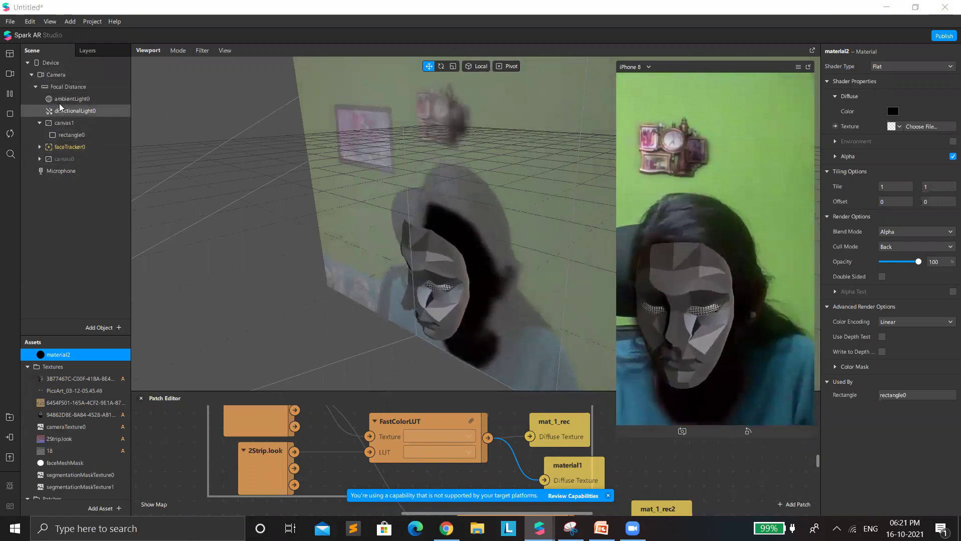
- Add a Hair segmentation to the camera and remove its Person segmentation
click(86, 79)
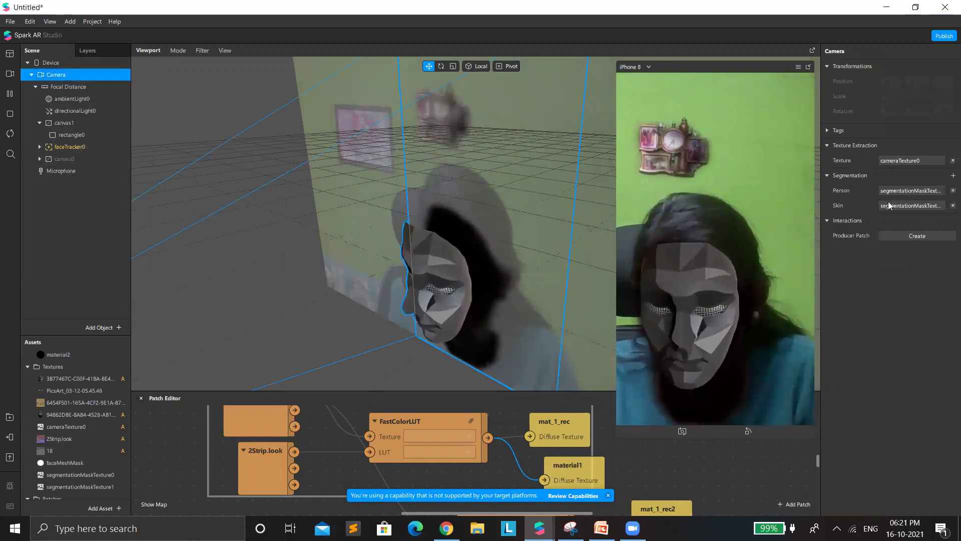
click(953, 176)
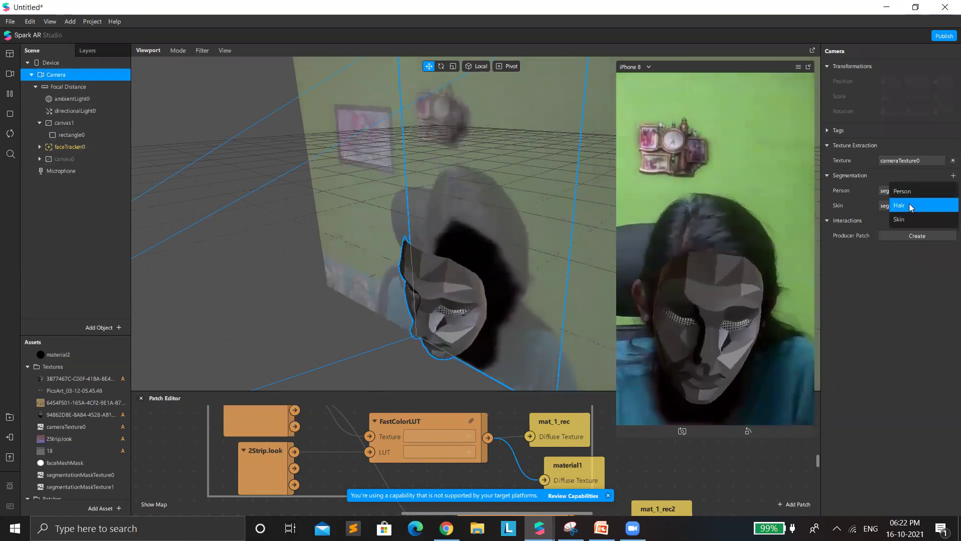
click(910, 205)
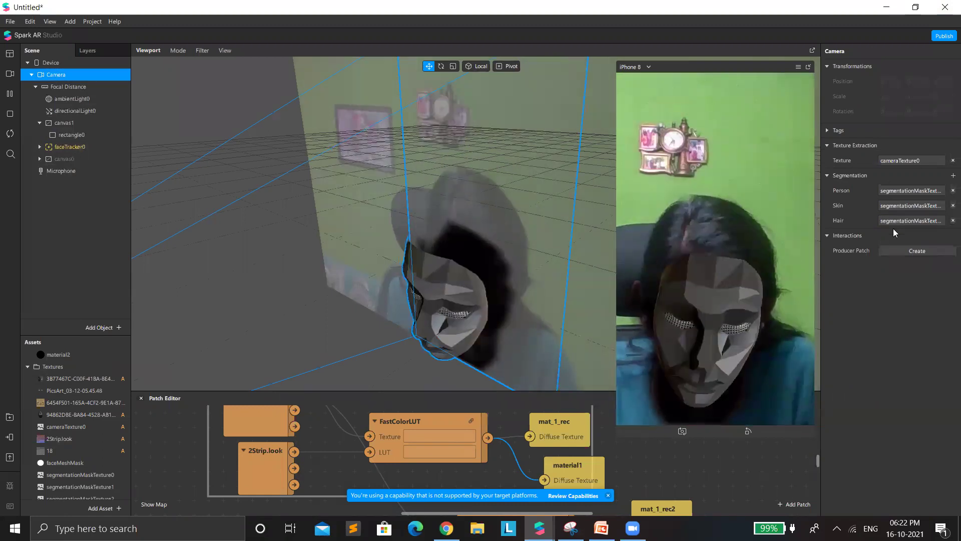
click(951, 205)
click(530, 298)
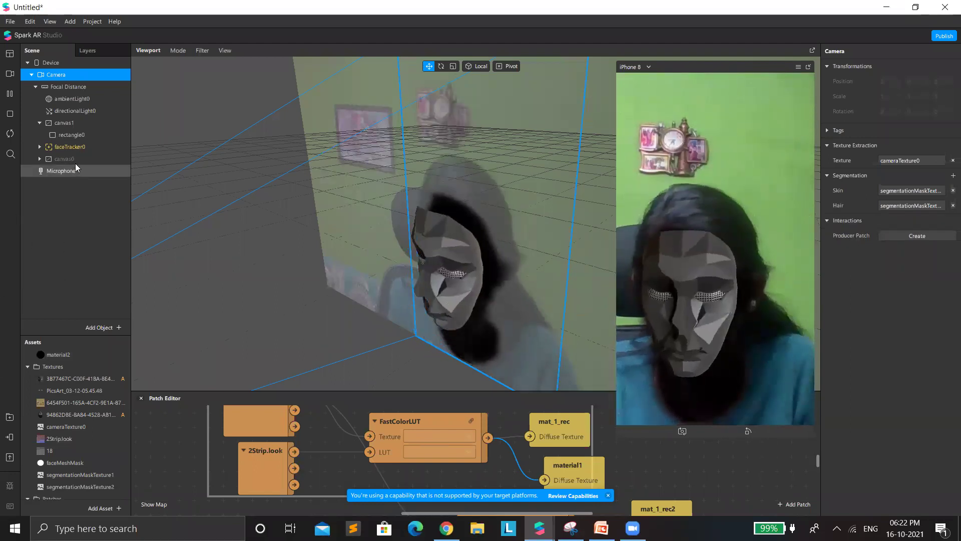
- Assign the hair mask segmentationMaskTexture2 as material2's alpha texture
click(412, 178)
click(901, 267)
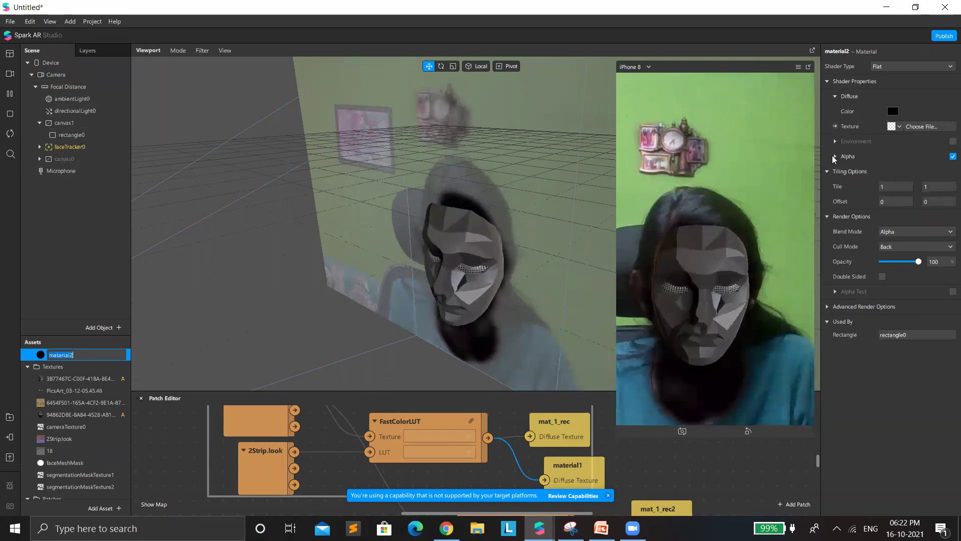
click(836, 156)
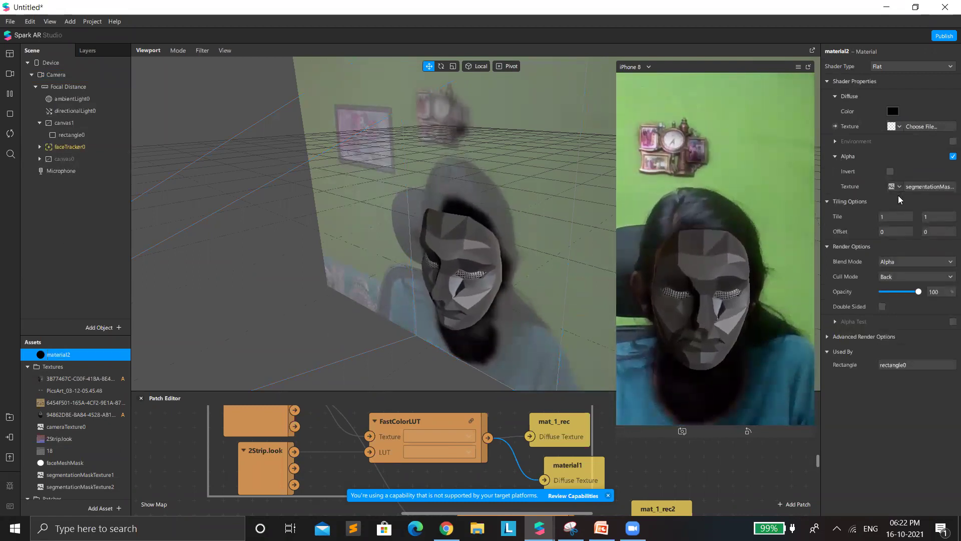
click(898, 187)
click(898, 342)
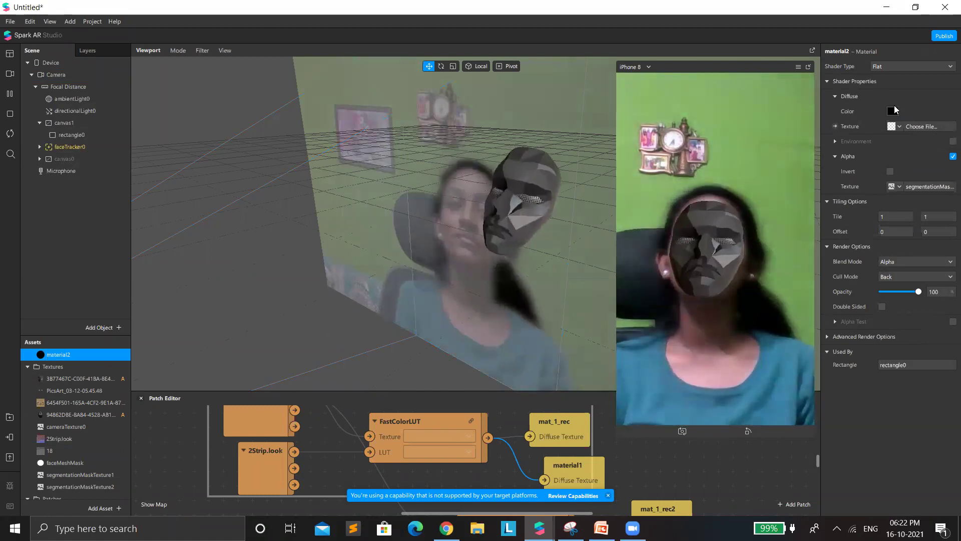
- Try several diffuse colors for material2, including #aaaa7f and #00ff00, and apply dark red #aa0000
click(374, 174)
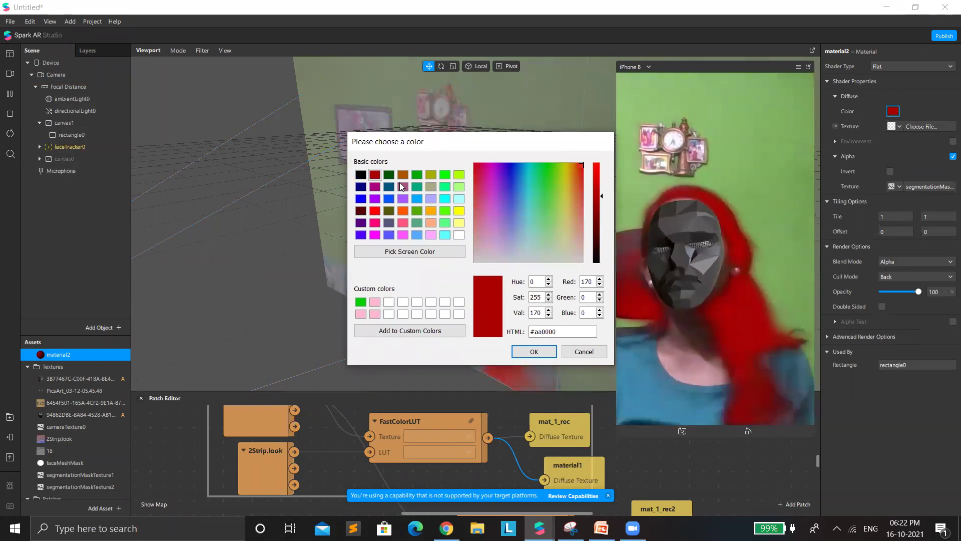
click(444, 211)
click(434, 189)
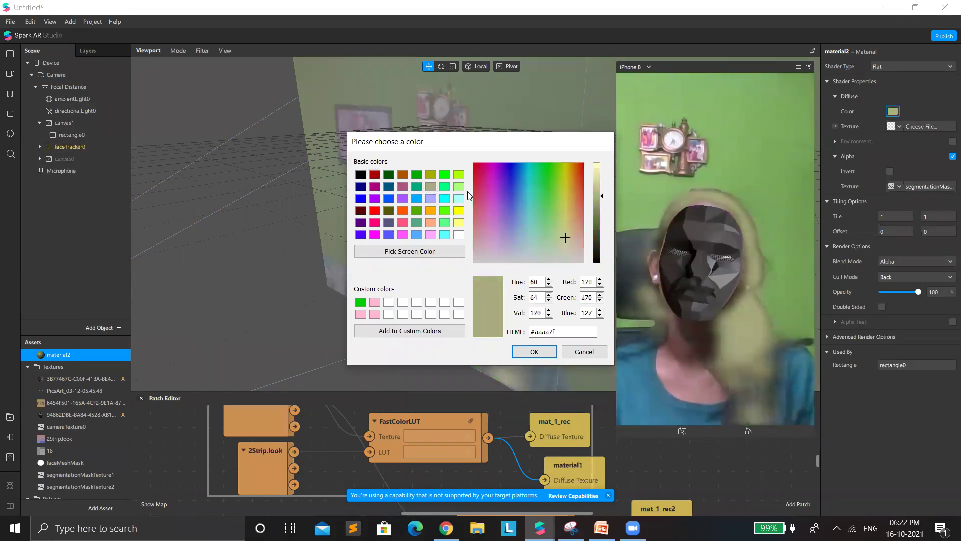
click(444, 176)
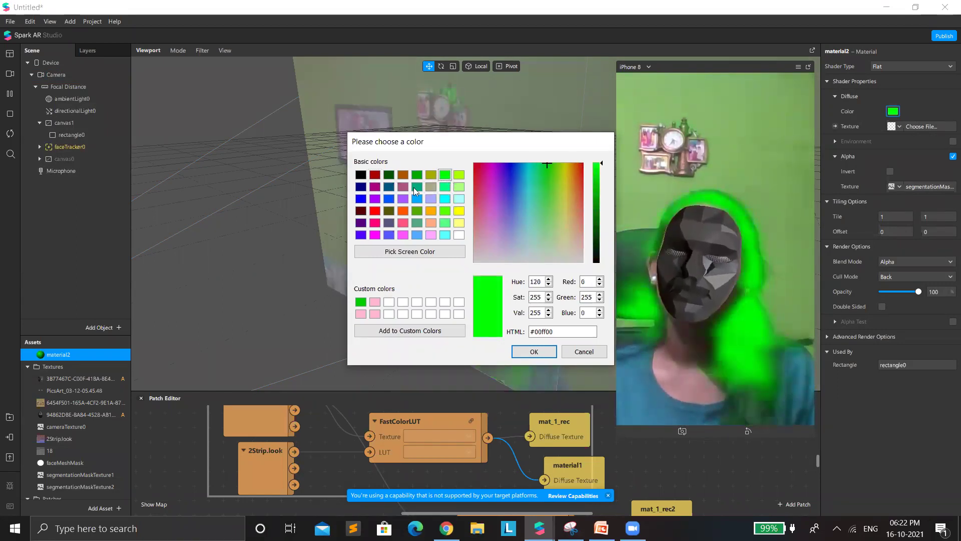
click(359, 185)
click(375, 176)
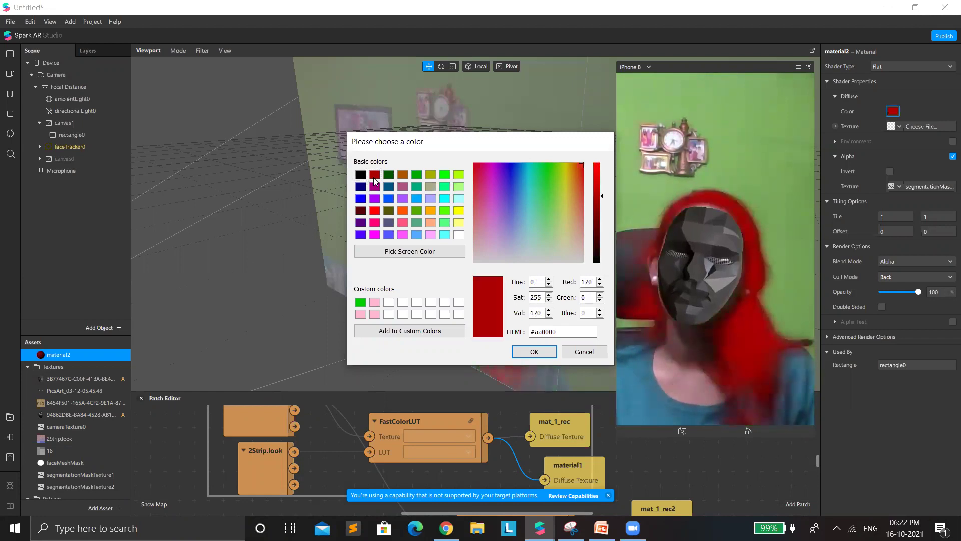
click(530, 351)
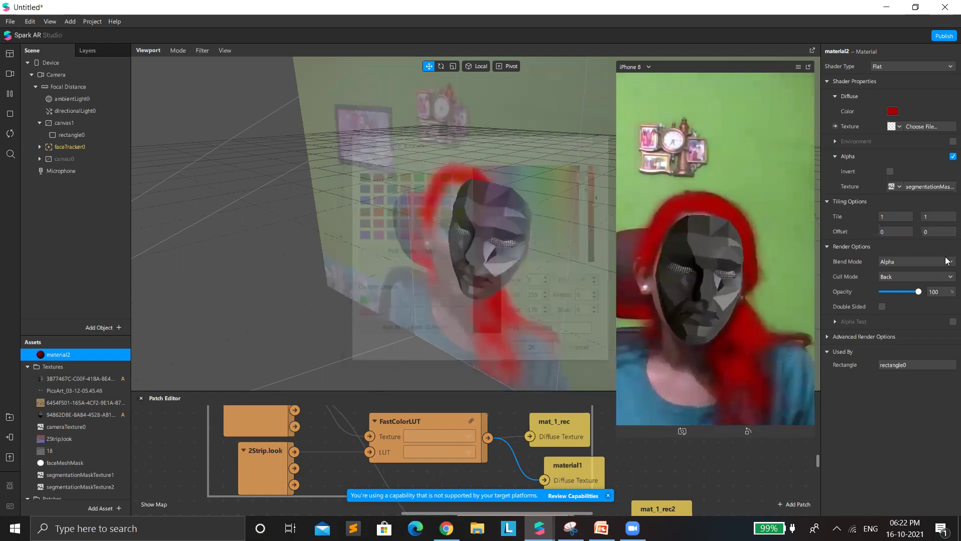
- Try the Add, Subtract and Multiply blend modes on material2 in turn
click(884, 260)
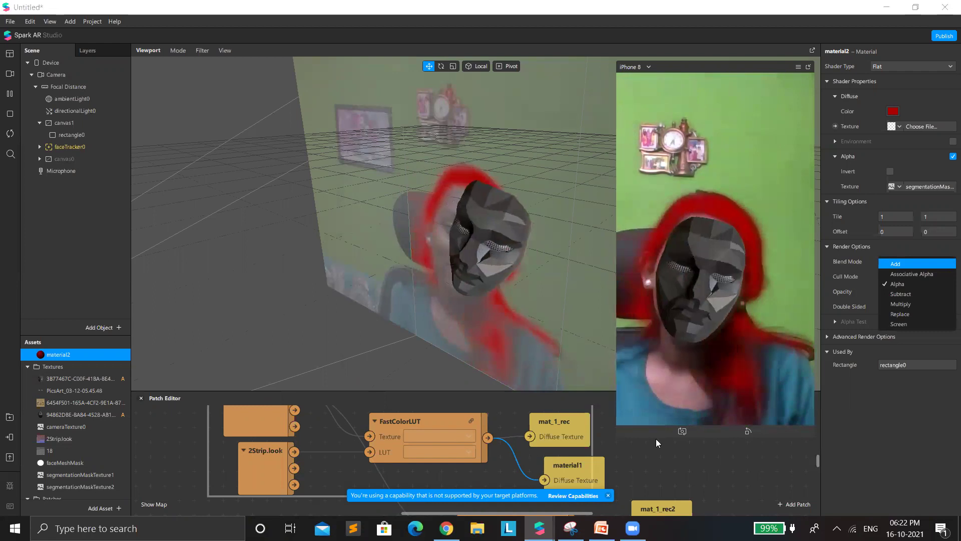
click(908, 263)
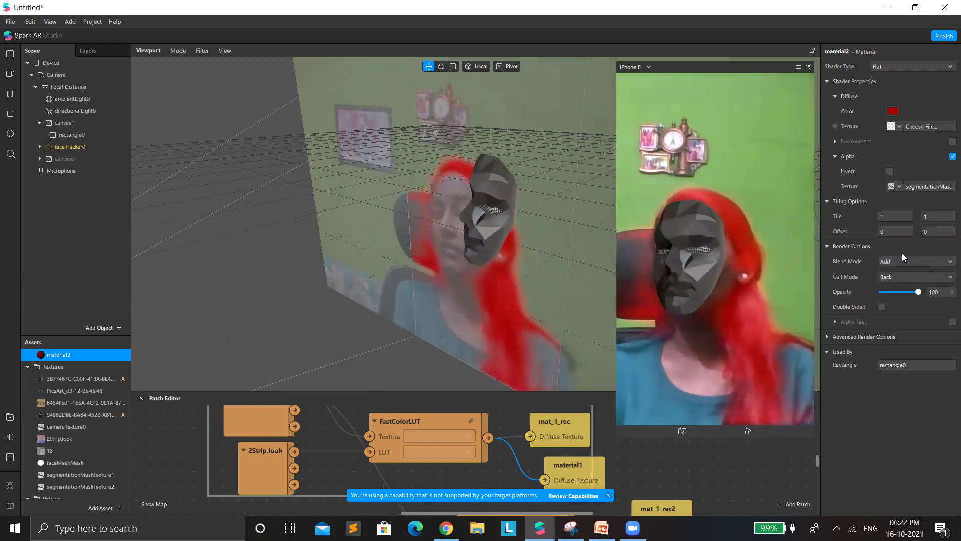
click(906, 261)
click(909, 294)
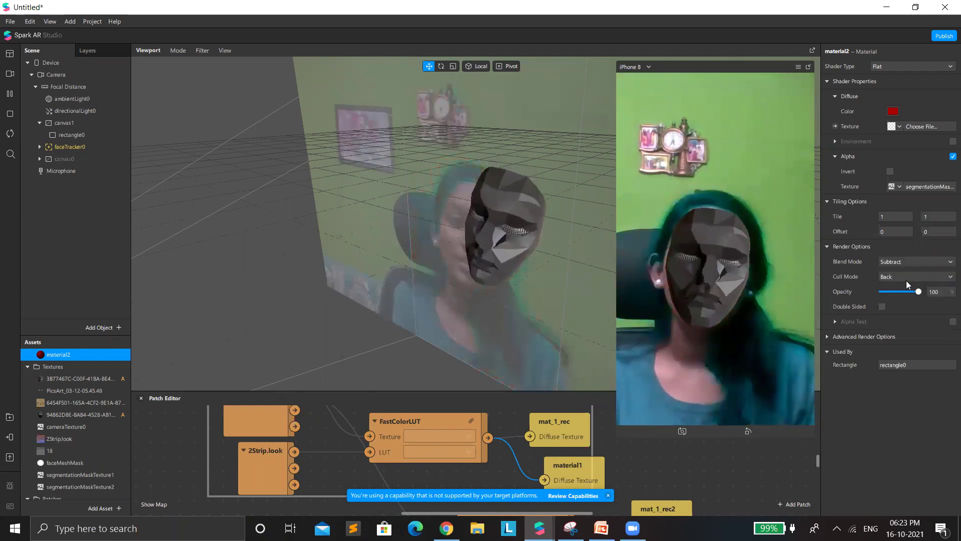
click(901, 263)
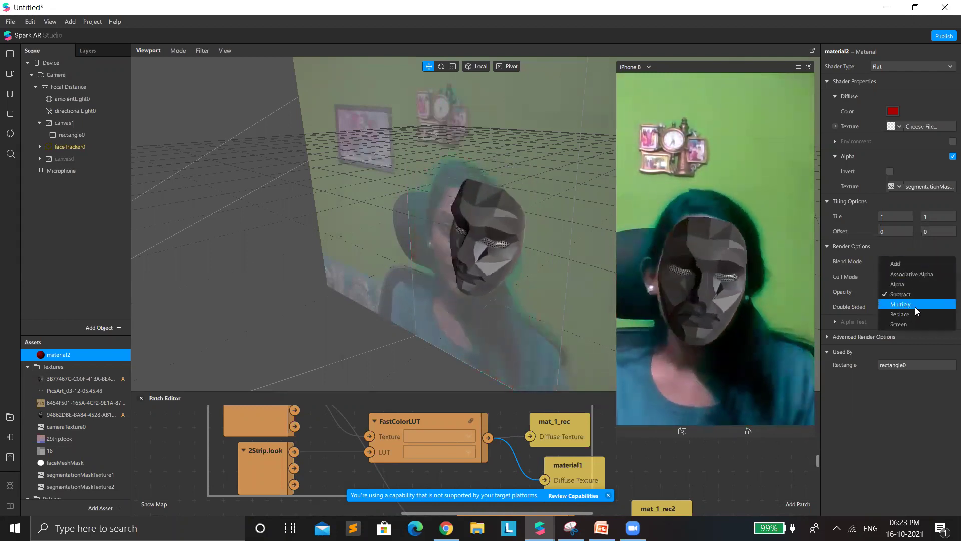
click(914, 304)
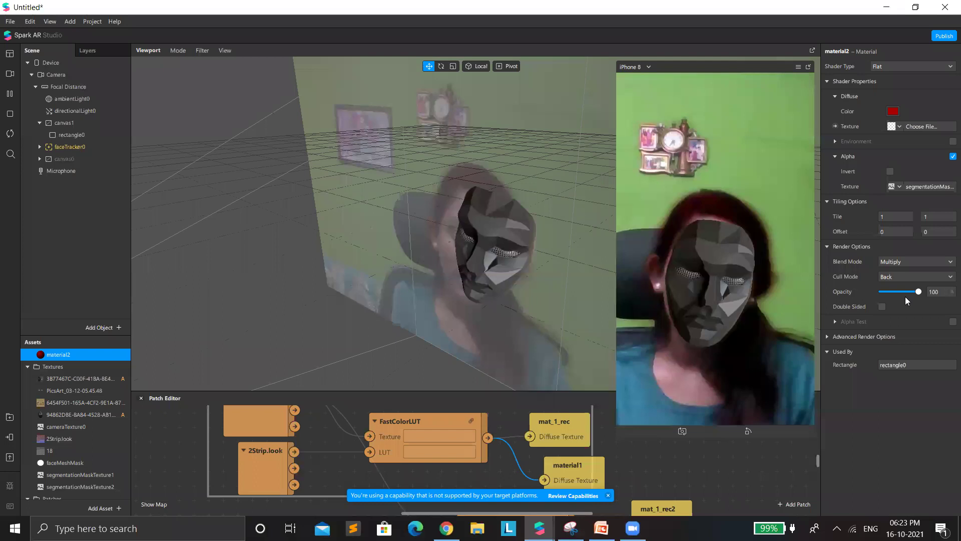
- Switch material2's blend mode to Alpha, to Add, and back to Multiply to compare the hair coloring
click(896, 271)
click(898, 265)
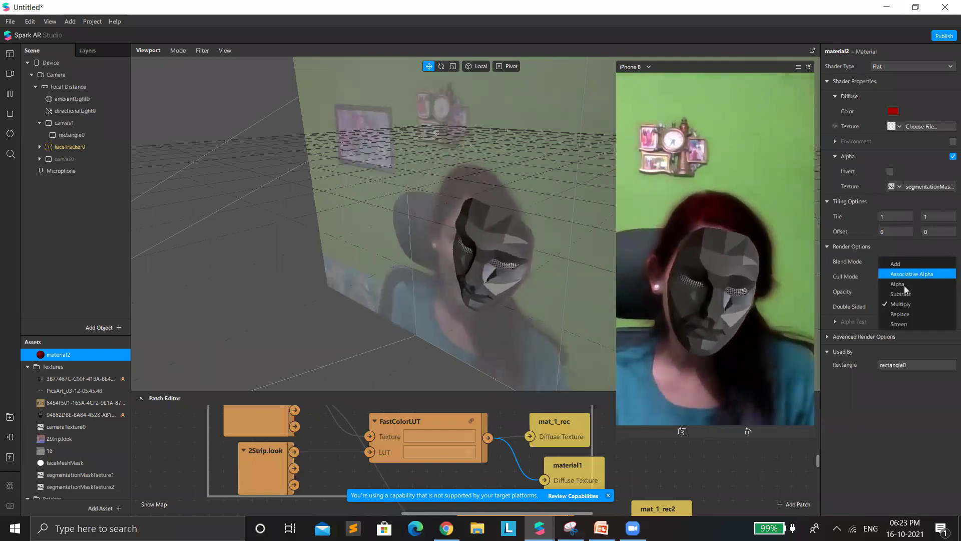
click(896, 264)
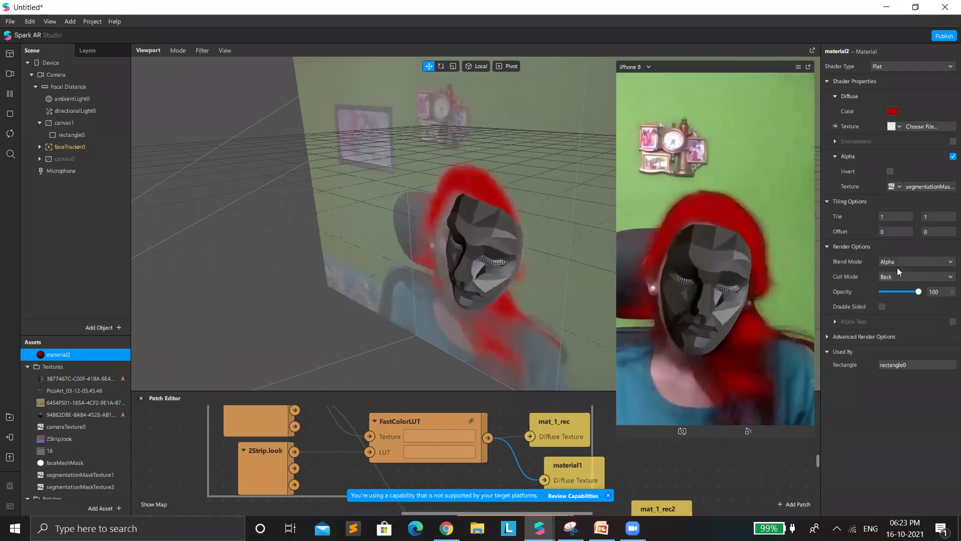
click(916, 262)
click(896, 262)
click(916, 261)
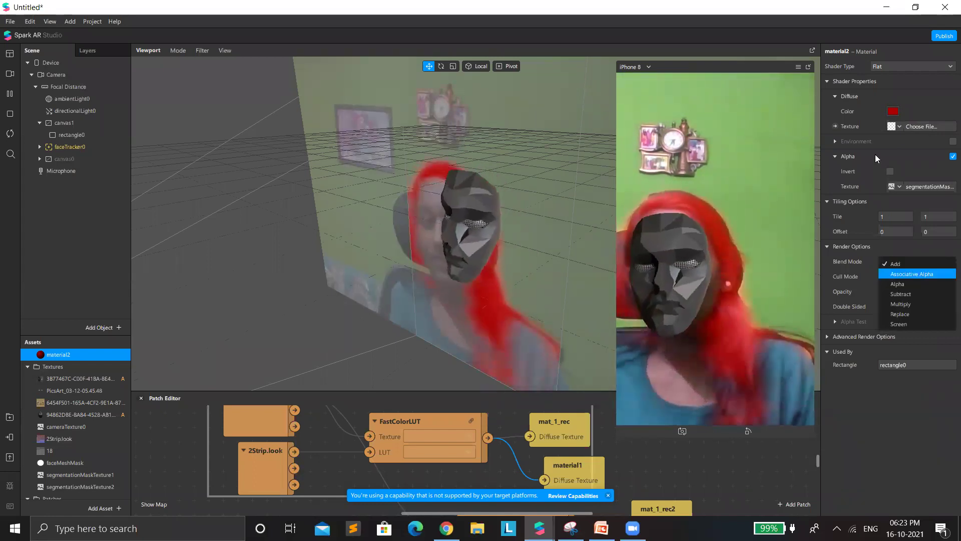
click(900, 304)
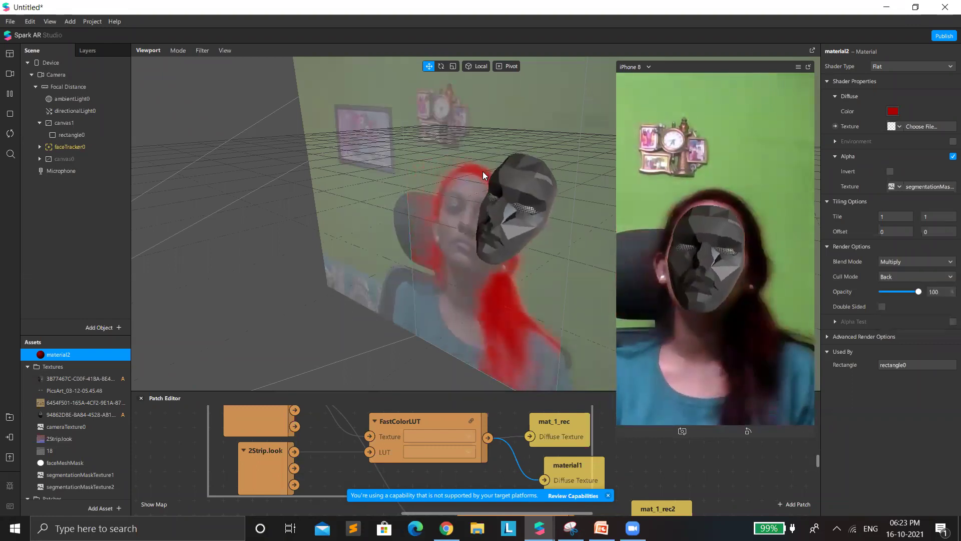
- Try the purple diffuse color #aa5da6 on material2 and change its blend mode to Add
click(892, 111)
click(482, 171)
click(491, 218)
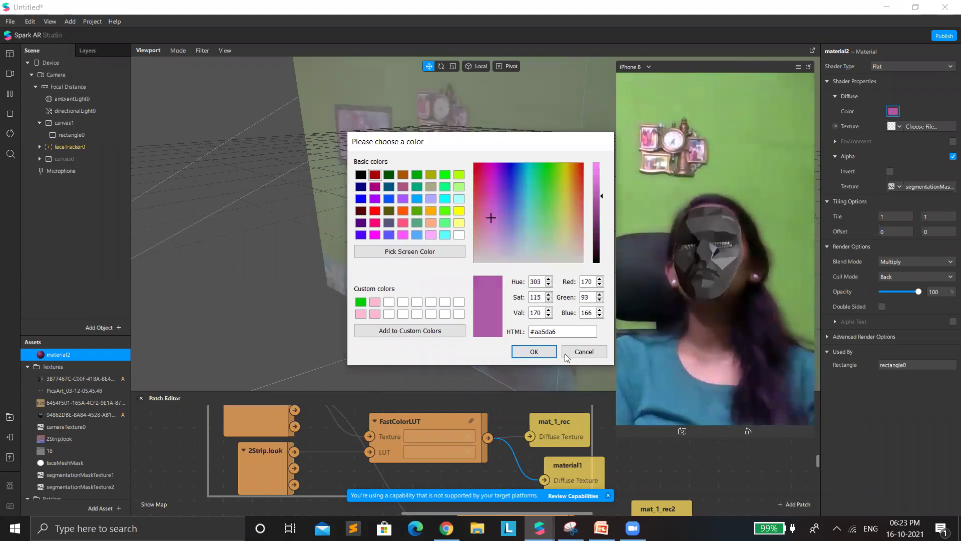
key(Return)
click(879, 262)
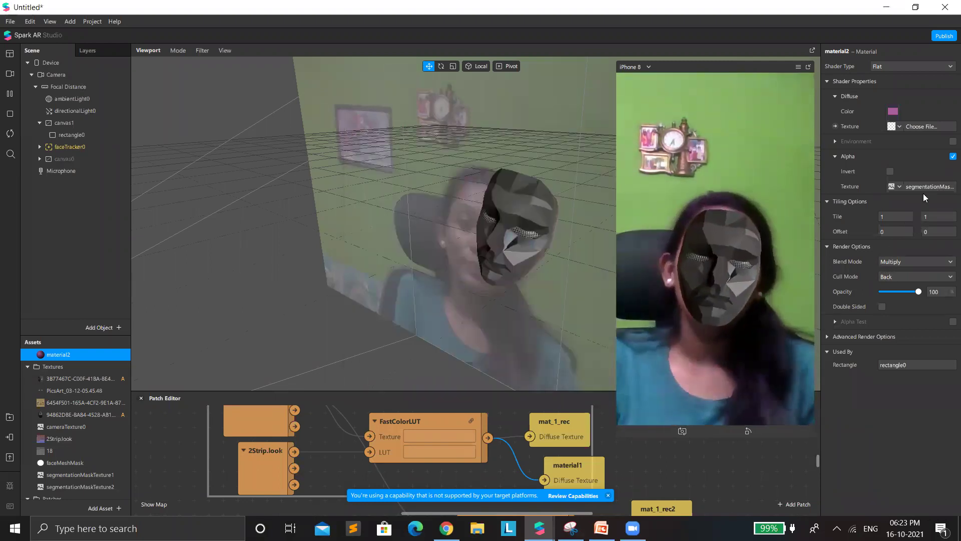
key(Return)
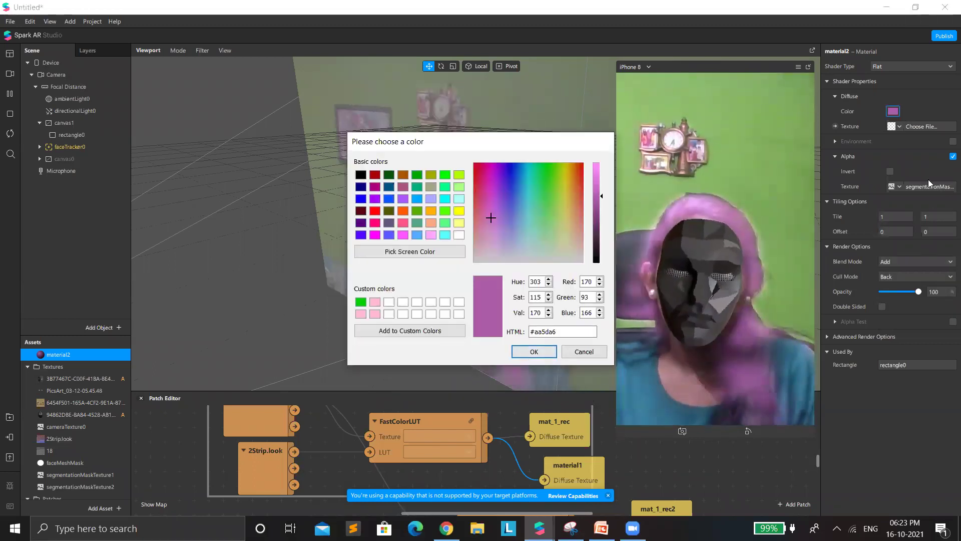
- Set material2's diffuse color to black and its blend mode to Alpha
click(360, 174)
key(Return)
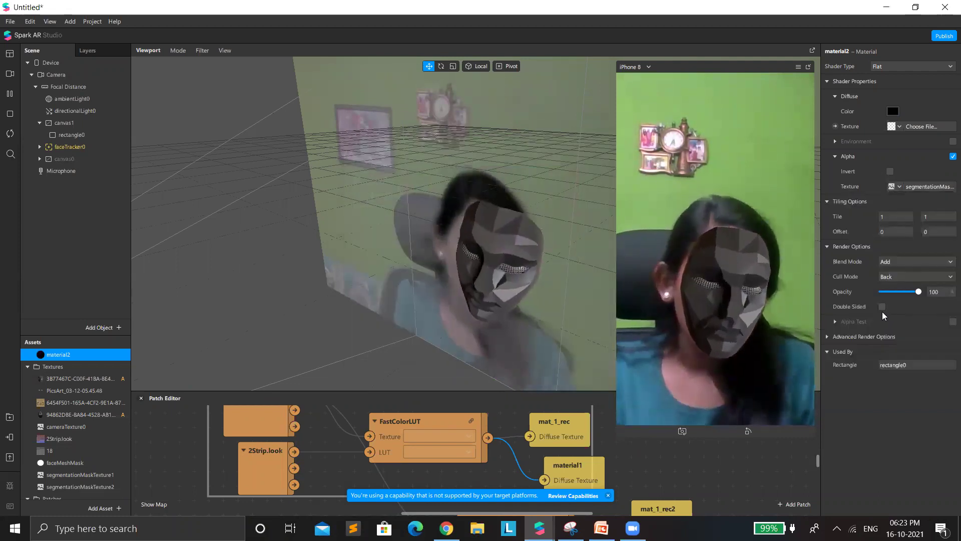
click(894, 262)
click(894, 255)
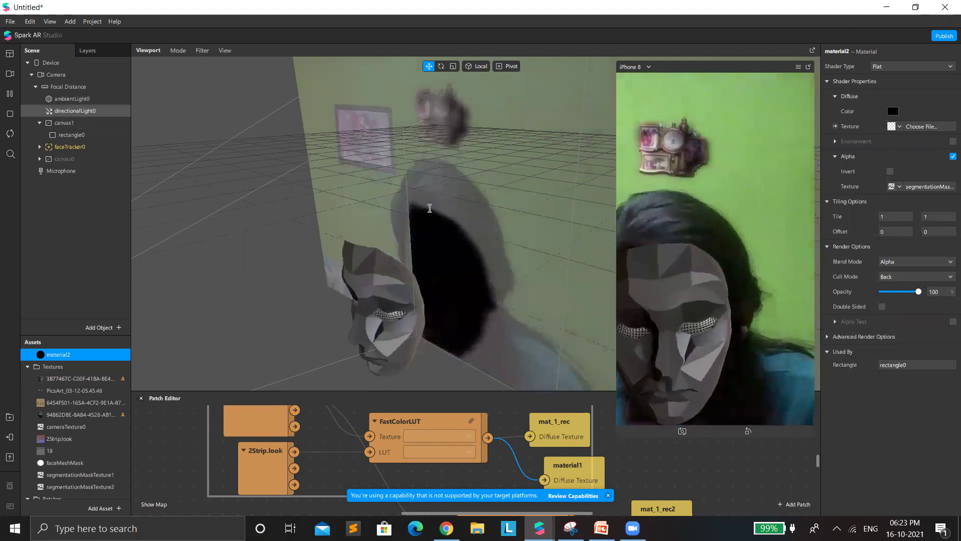
- Switch to Chrome and review the Week 1 - AR Cohort PDF, including the logic and interaction slide and the opening agenda
click(446, 528)
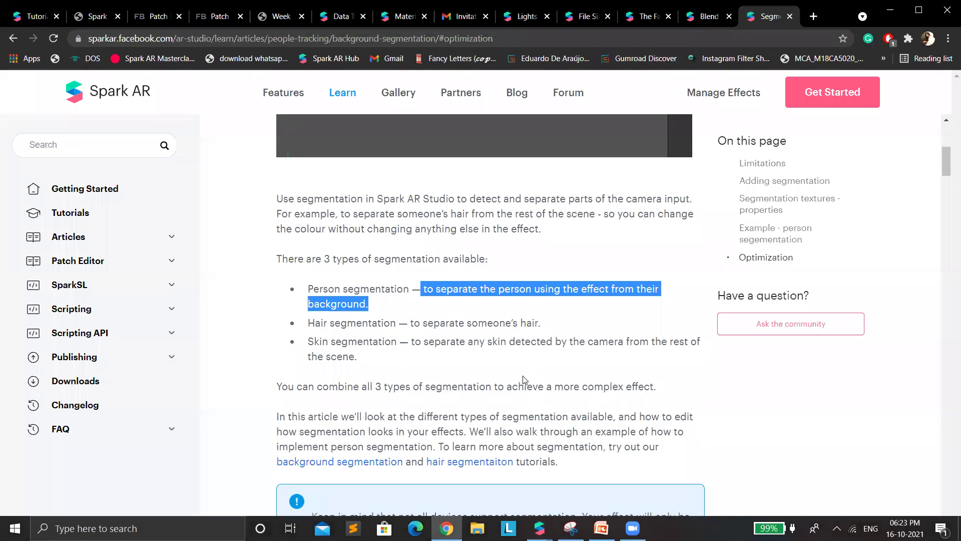
key(ctrl+5)
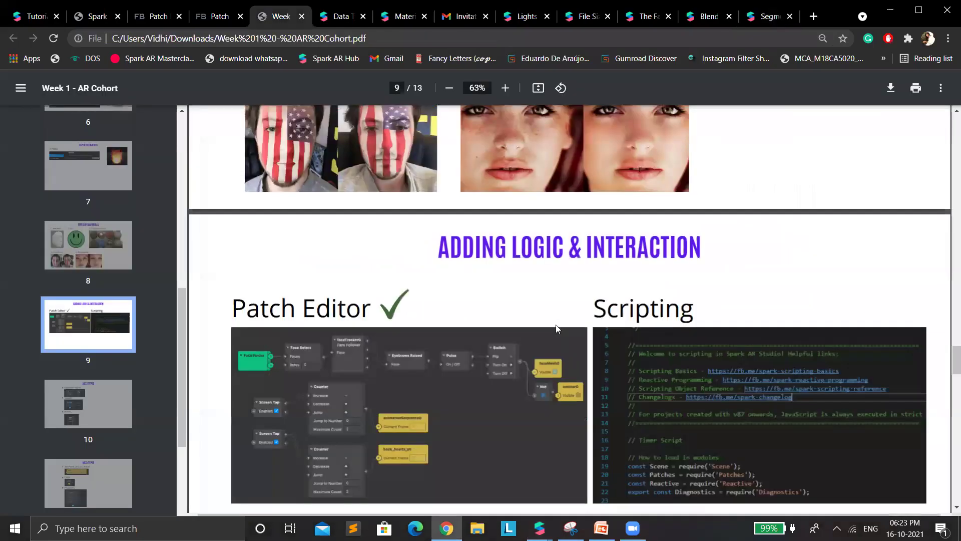
scroll(548, 321, up, 1)
scroll(548, 321, down, 4)
scroll(547, 322, down, 1)
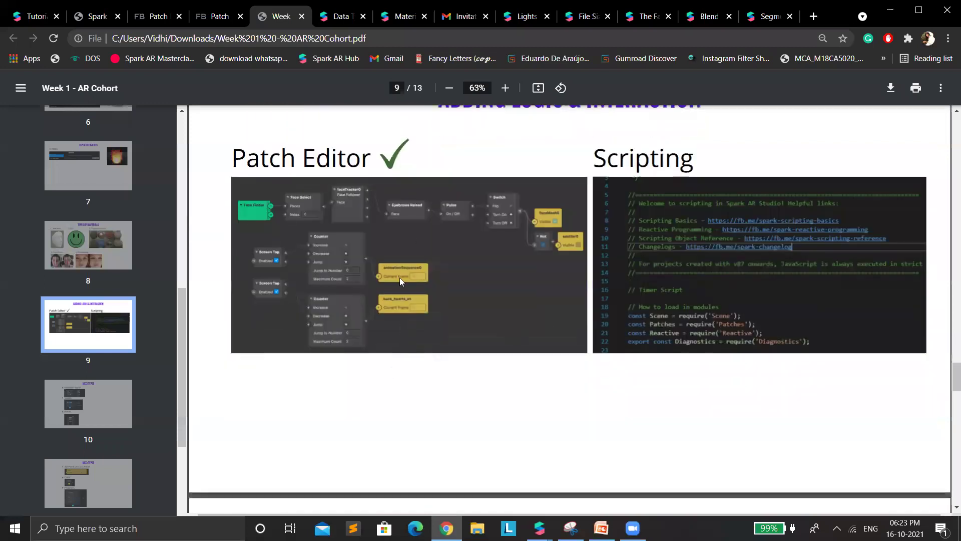
scroll(399, 277, up, 20)
scroll(575, 387, up, 20)
right_click(547, 320)
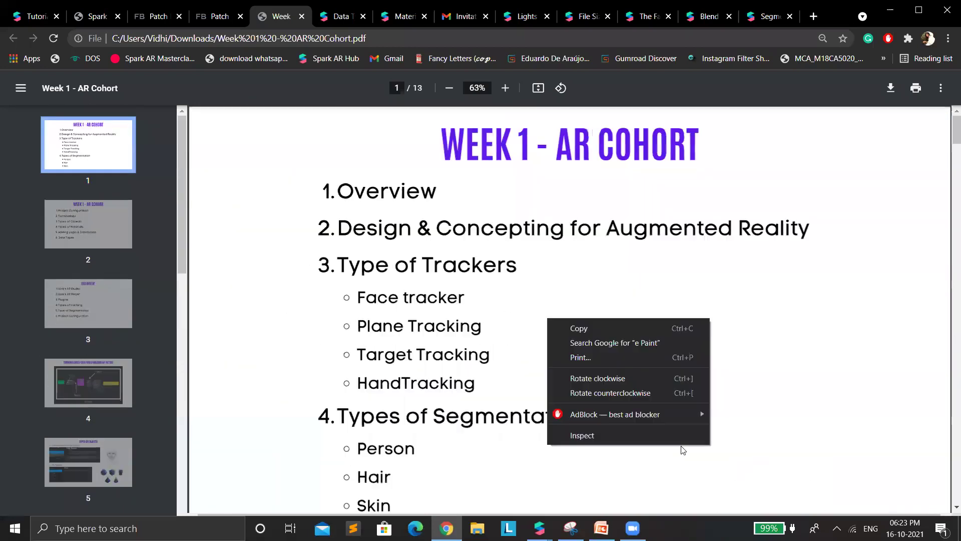
click(682, 449)
scroll(682, 450, down, 5)
scroll(570, 309, up, 4)
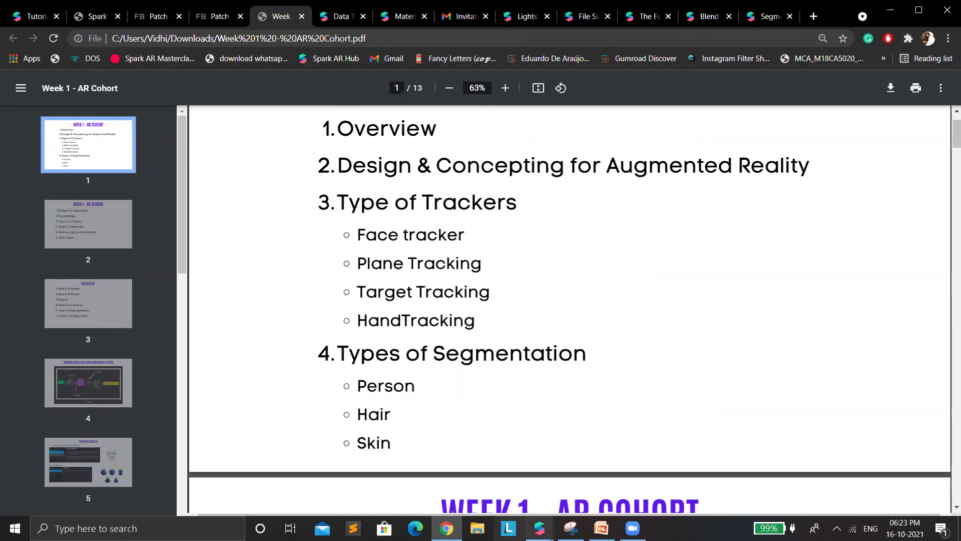
- Switch back to Spark AR Studio, hide faceTracker0 and canvas1, and make canvas0 visible
click(539, 528)
key(alt+Tab)
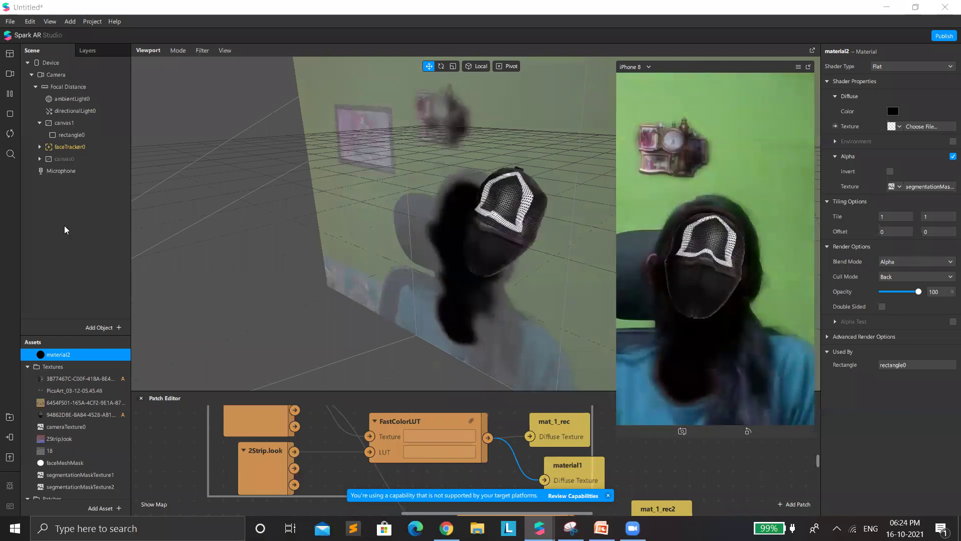
click(69, 147)
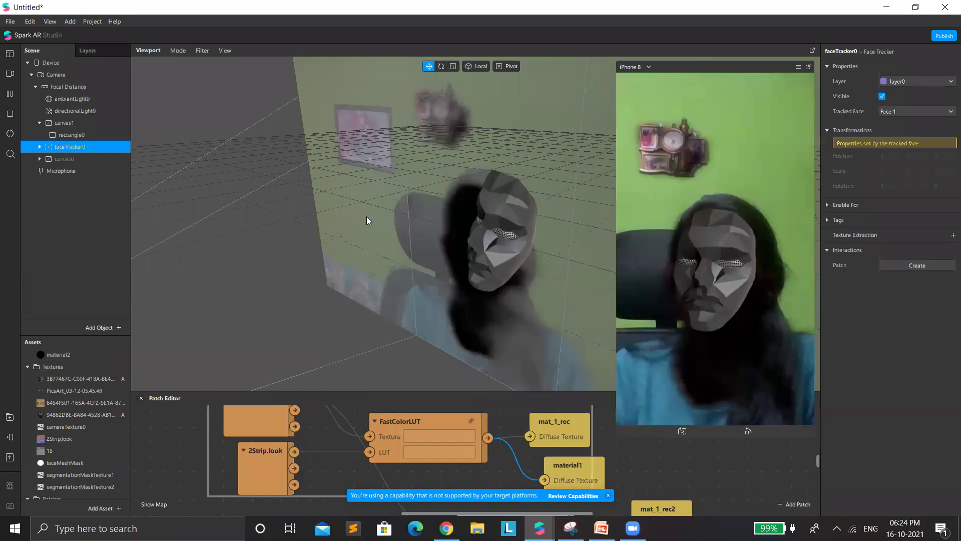
click(883, 96)
click(64, 123)
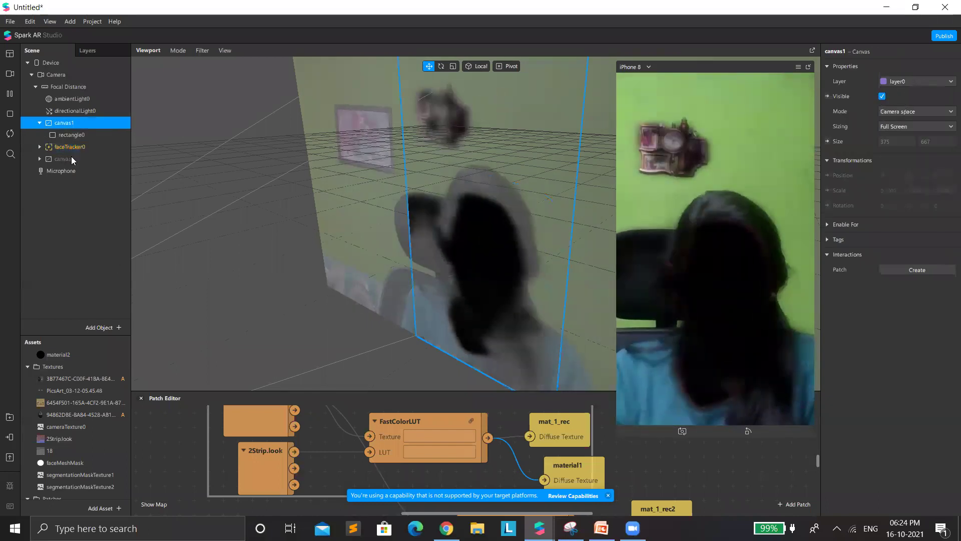
click(882, 96)
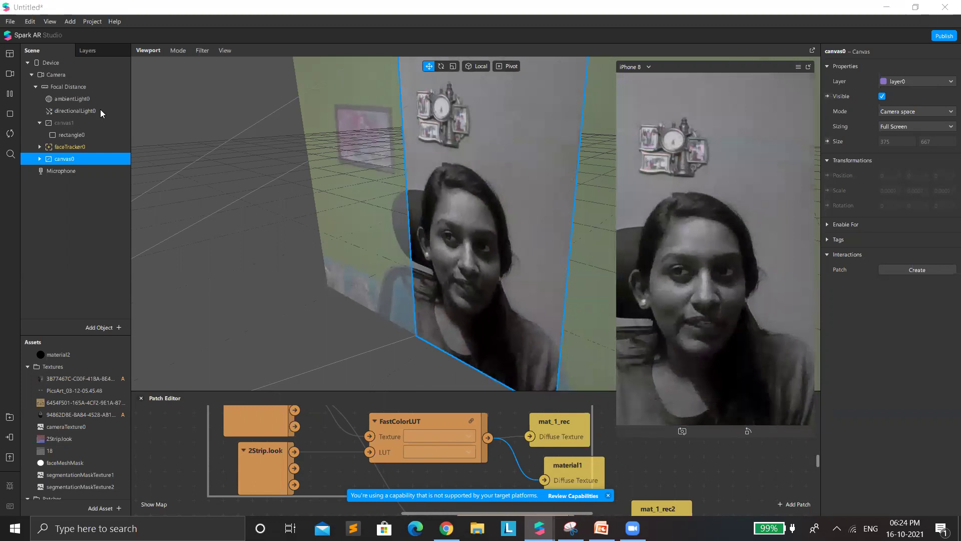
- Save the project on the Desktop as class1_SparkAR and close it
click(10, 21)
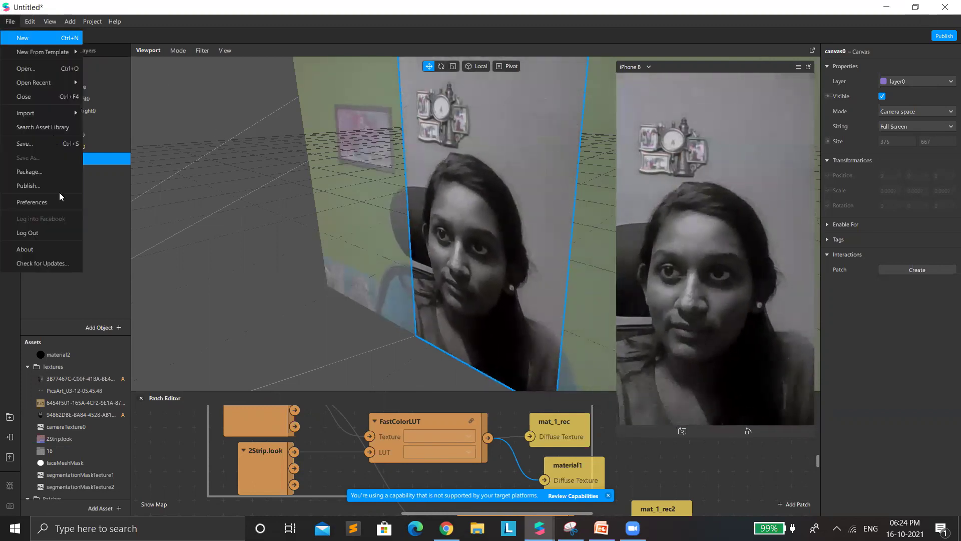
click(42, 144)
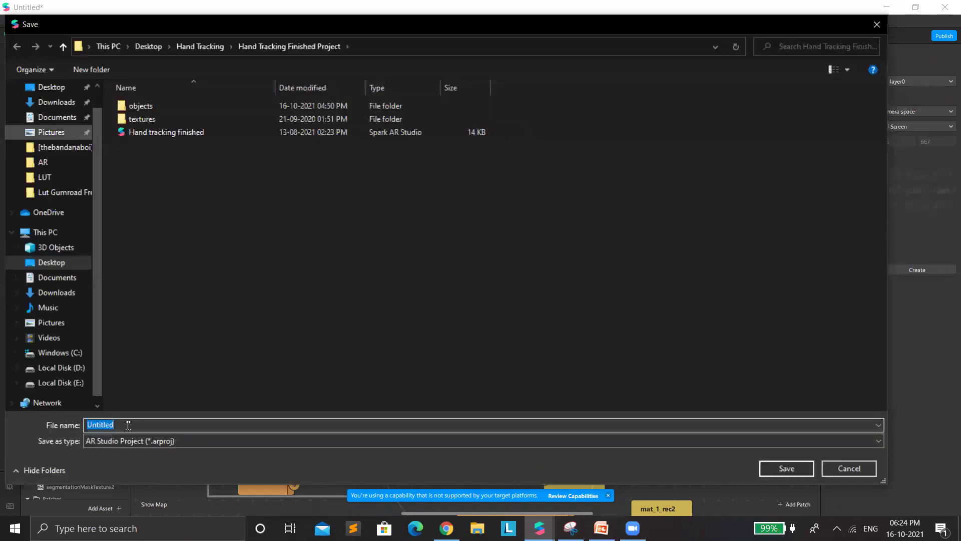
click(51, 87)
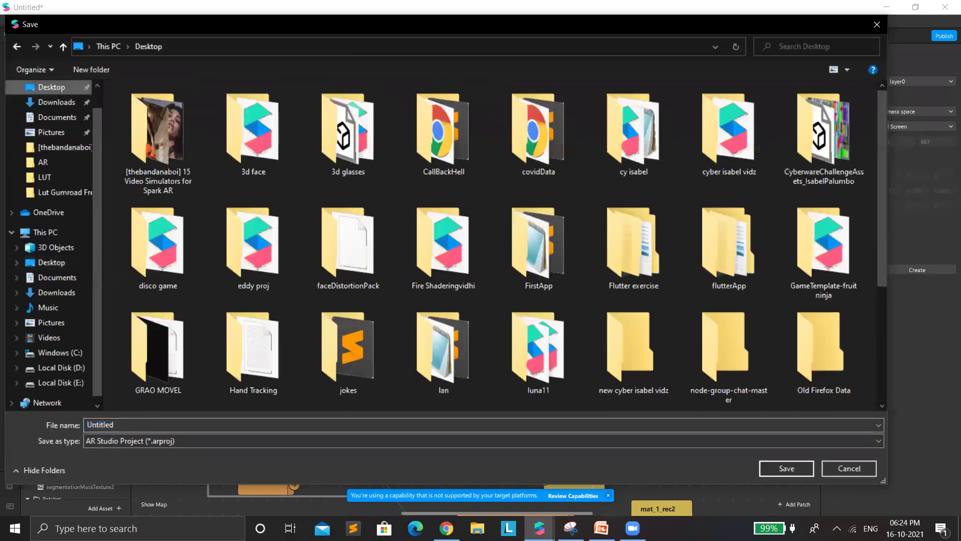
text(class1_SparkAR)
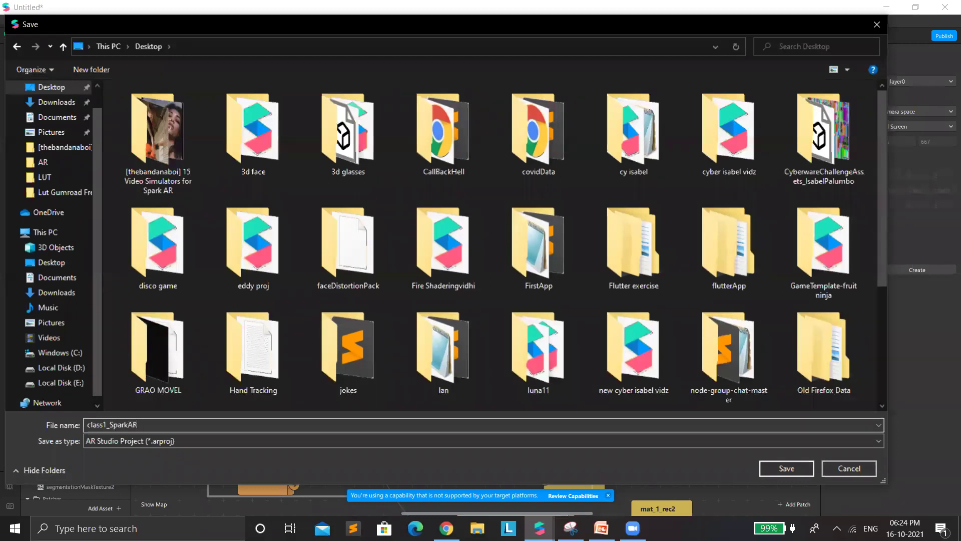
key(Return)
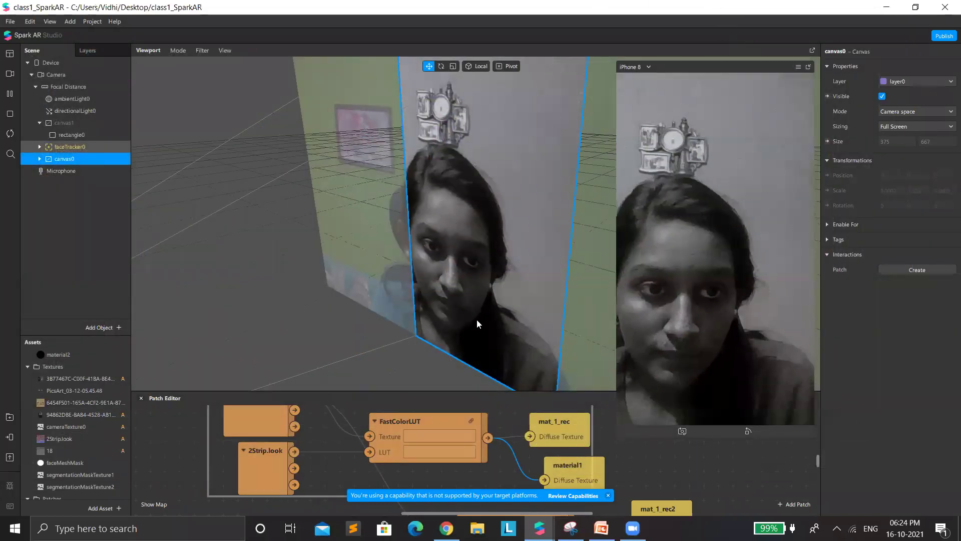
click(542, 219)
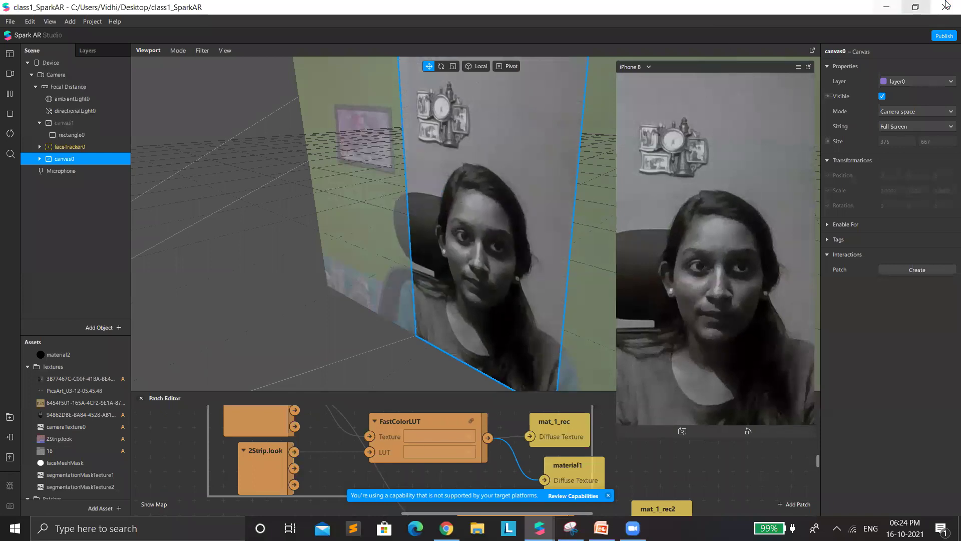
key(ctrl+w)
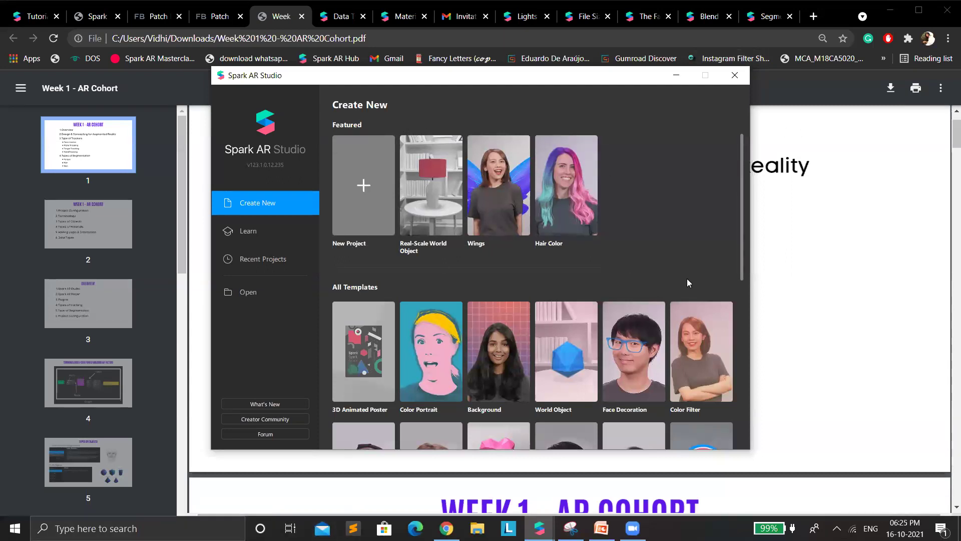
- Browse the featured and general project templates on the Spark AR Studio start screen
scroll(581, 300, down, 3)
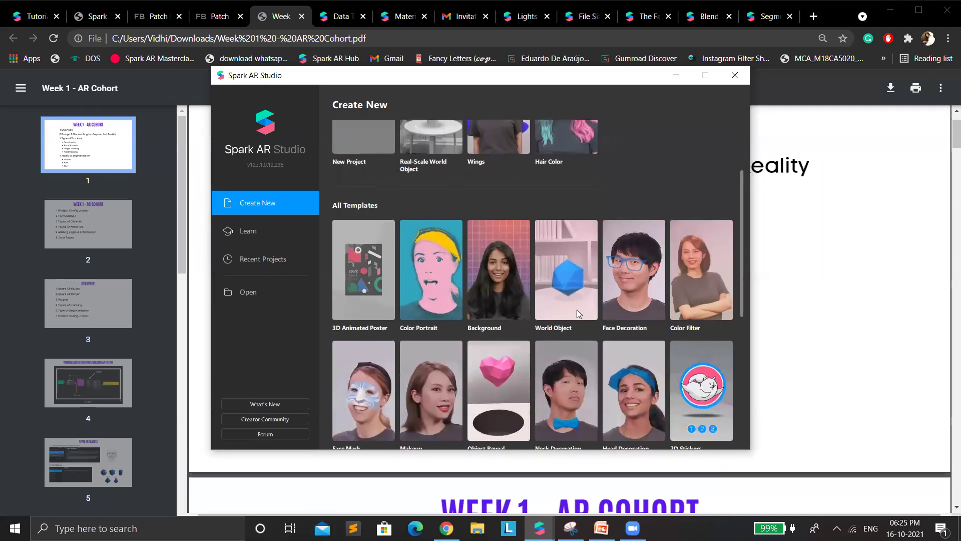
scroll(573, 315, up, 2)
scroll(504, 202, up, 1)
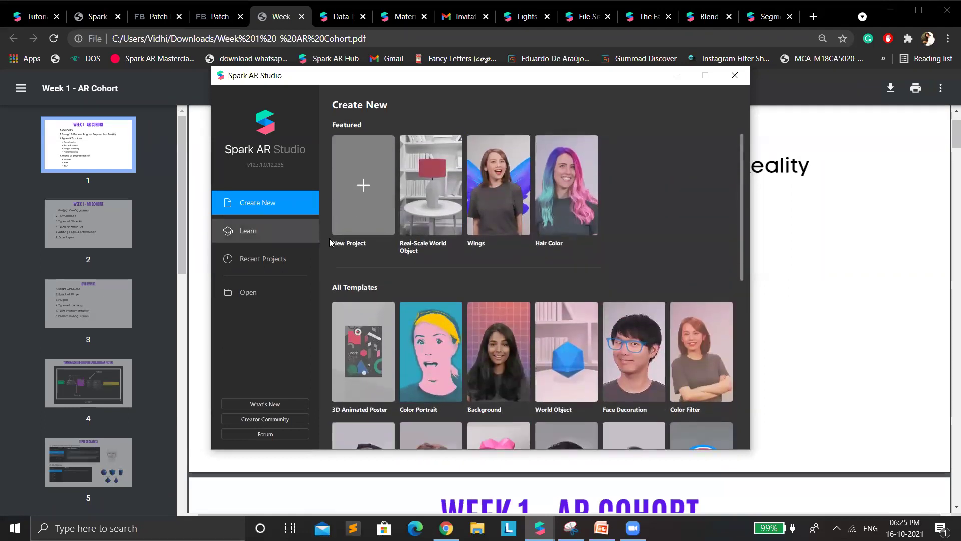
click(360, 199)
click(549, 338)
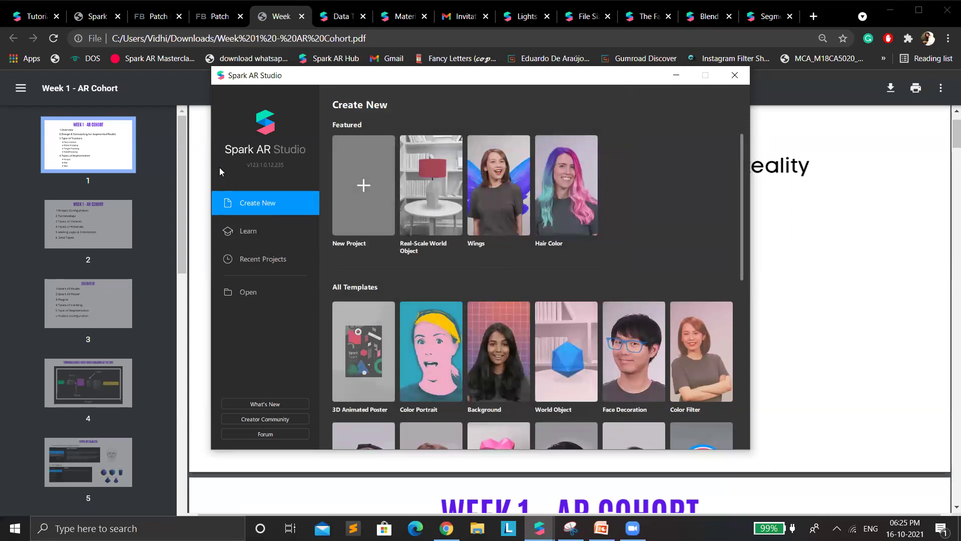
- Switch to Chrome and review the Week 1 - AR Cohort agenda and overview pages of the PDF
click(791, 291)
scroll(680, 350, down, 2)
scroll(502, 317, up, 2)
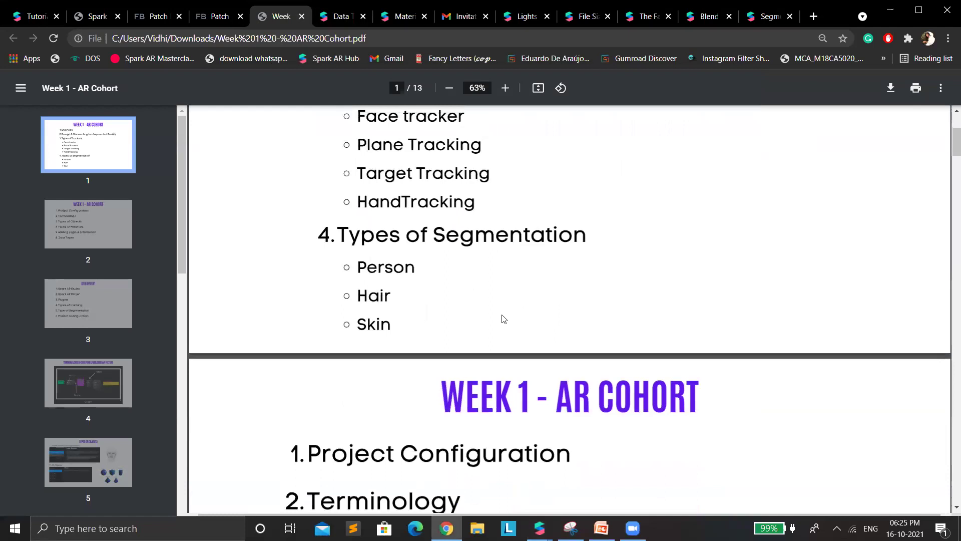
scroll(490, 410, down, 10)
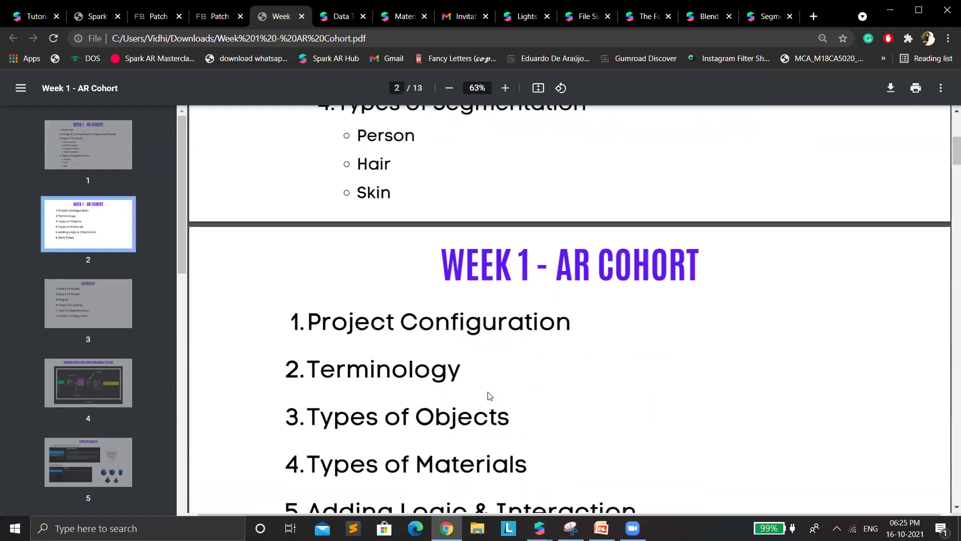
scroll(493, 405, down, 7)
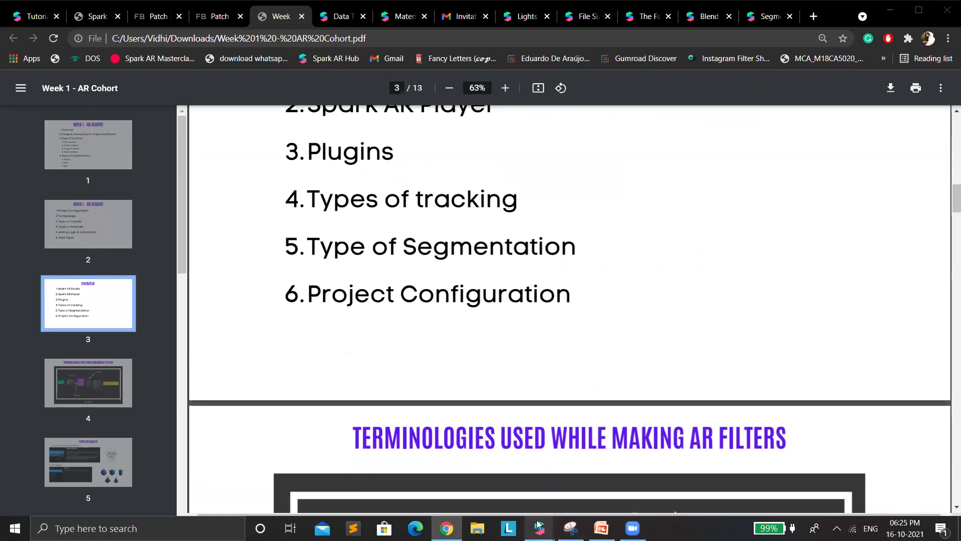
- Switch to the untitled Spark AR Studio project, maximize its window and enlarge the iPhone 8 preview
mouse_move(538, 526)
click(605, 484)
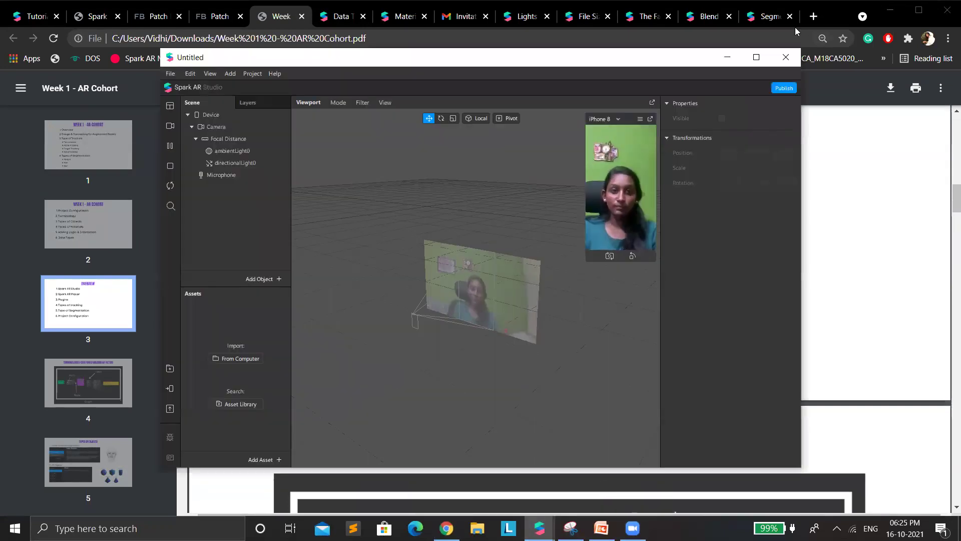
click(756, 57)
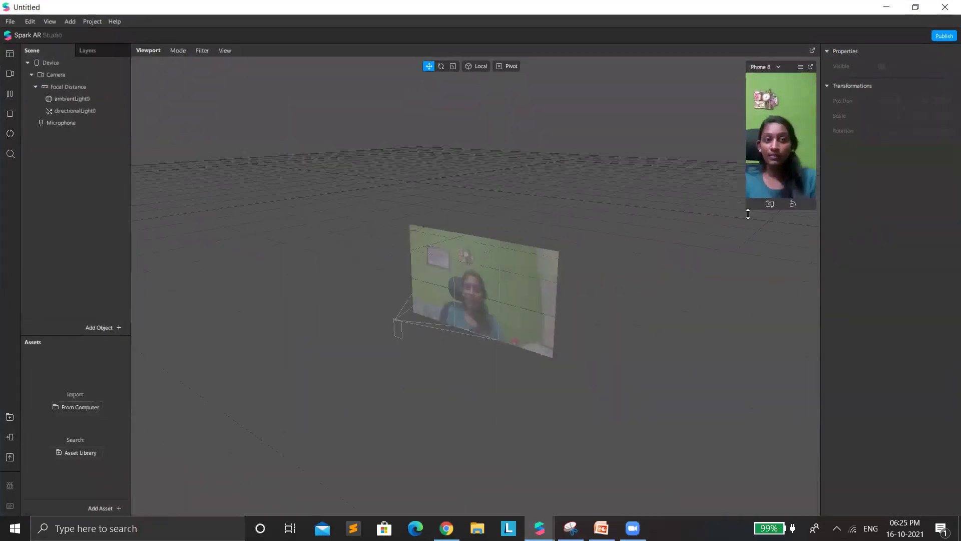
drag(748, 214, 607, 367)
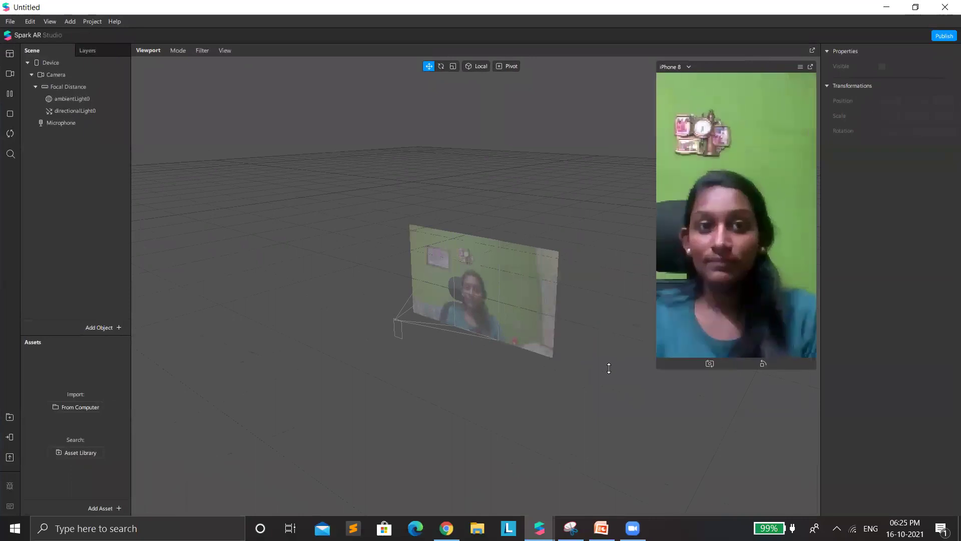
- Replace the computer camera feed with the empty 3D grid scene from the real-time simulations
click(9, 79)
click(118, 167)
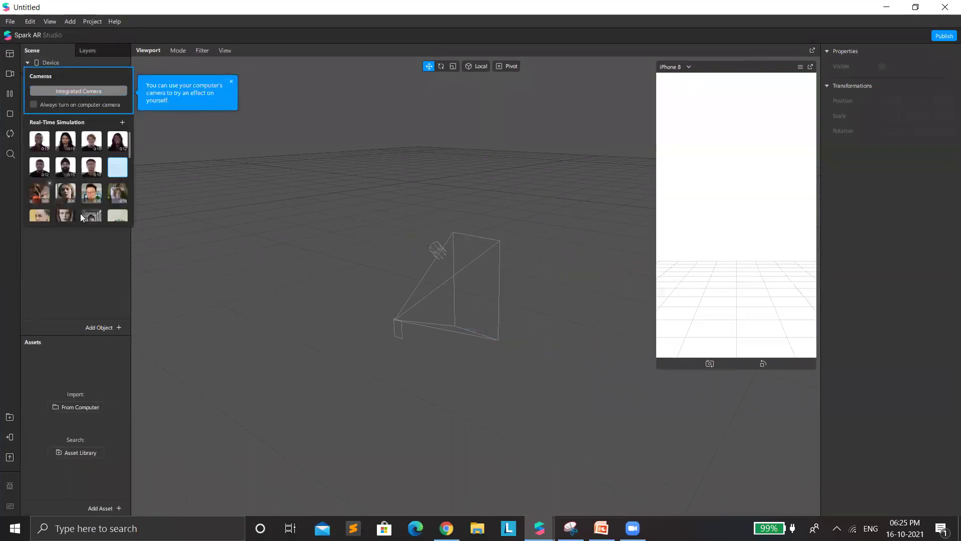
click(90, 274)
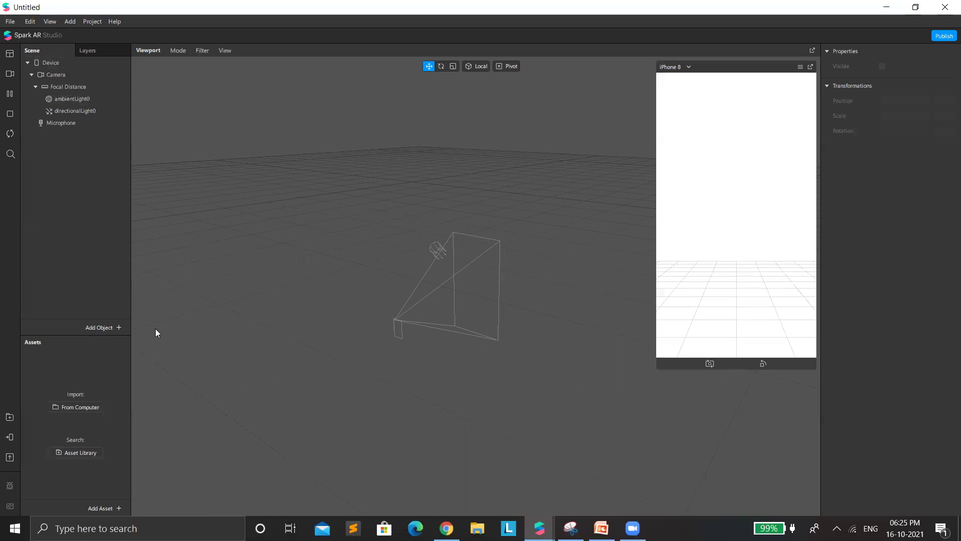
- Add a Plane Tracker to the scene and select it to show its properties
click(116, 327)
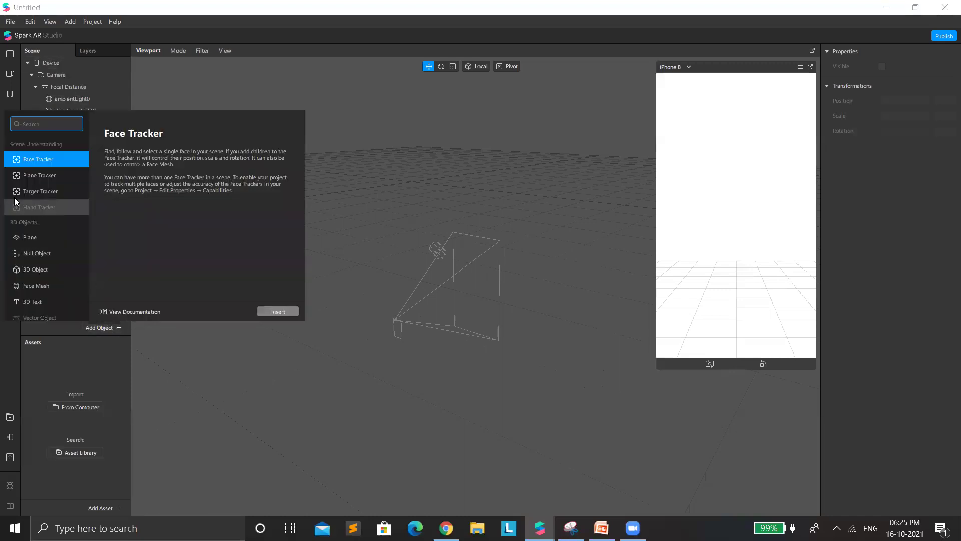
click(33, 175)
click(287, 312)
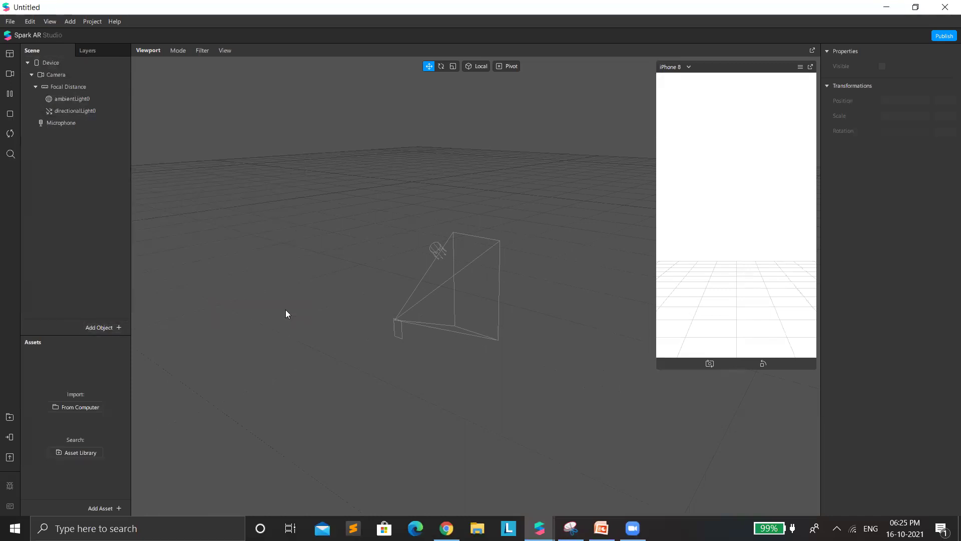
click(65, 133)
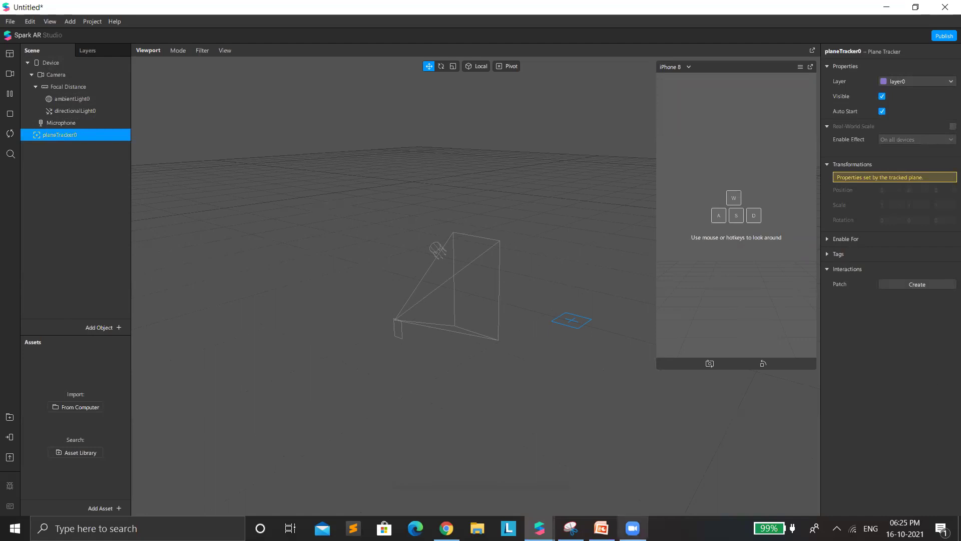
click(539, 528)
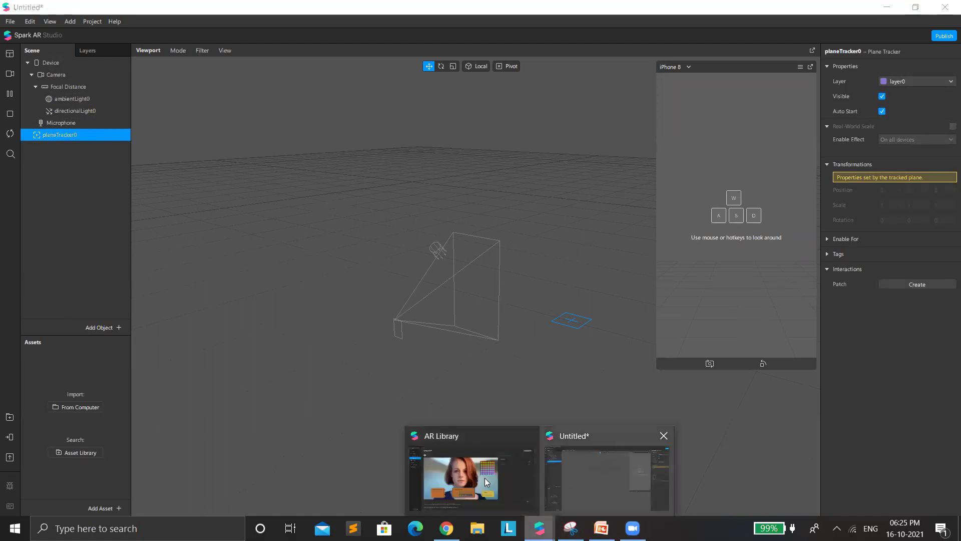
click(607, 476)
click(10, 22)
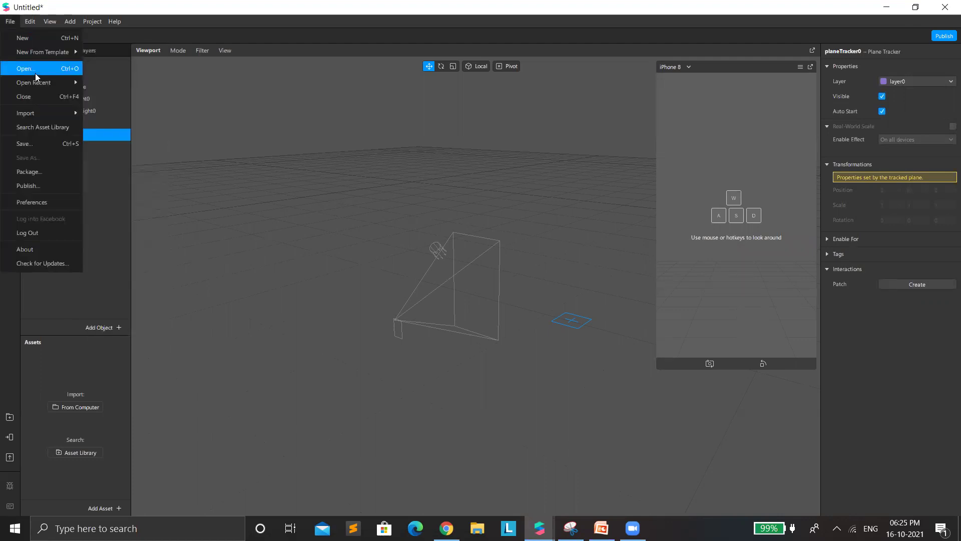
click(35, 73)
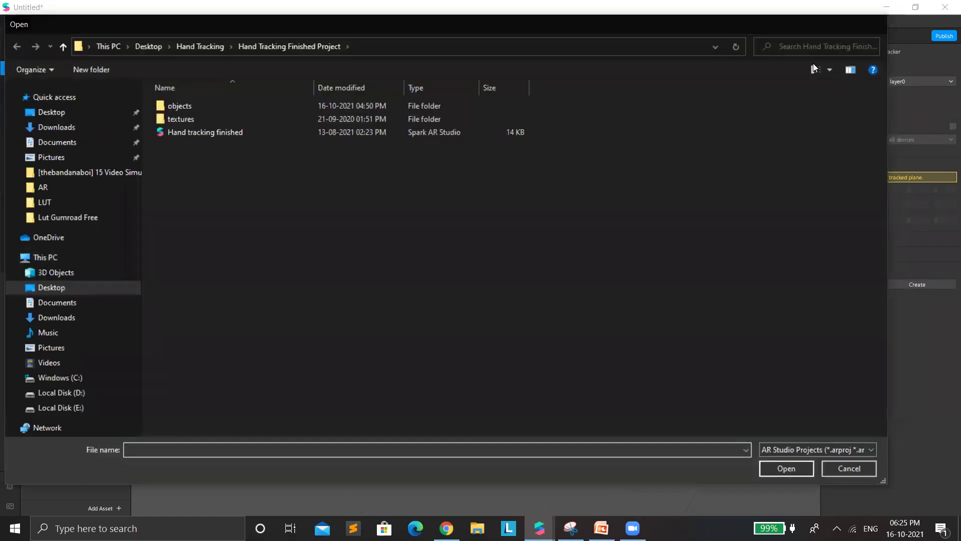
key(Escape)
- Browse the list of templates available for creating a new project
click(9, 22)
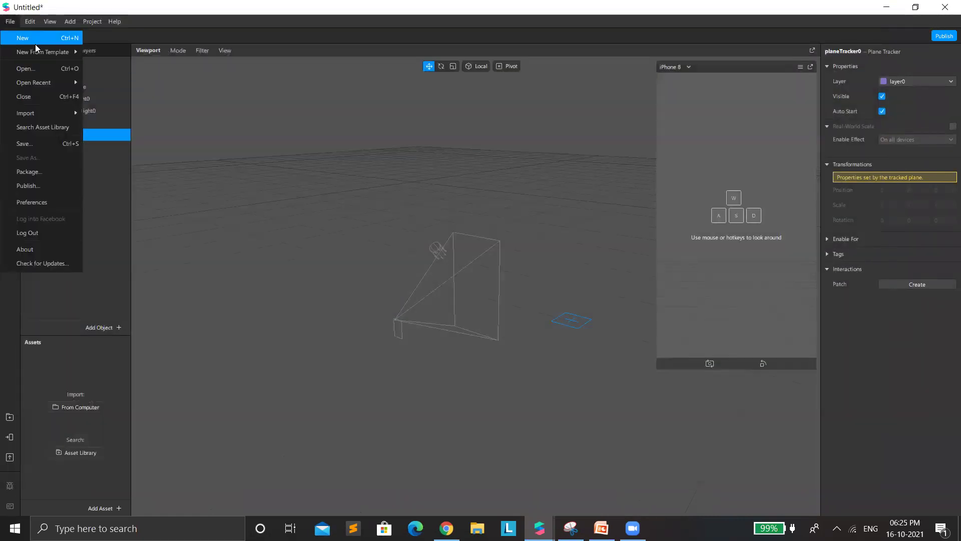
mouse_move(66, 52)
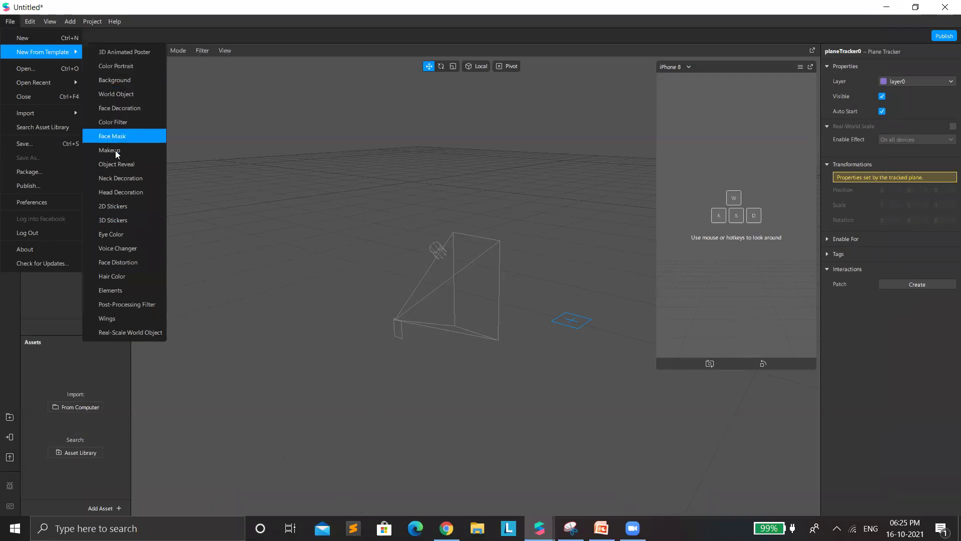
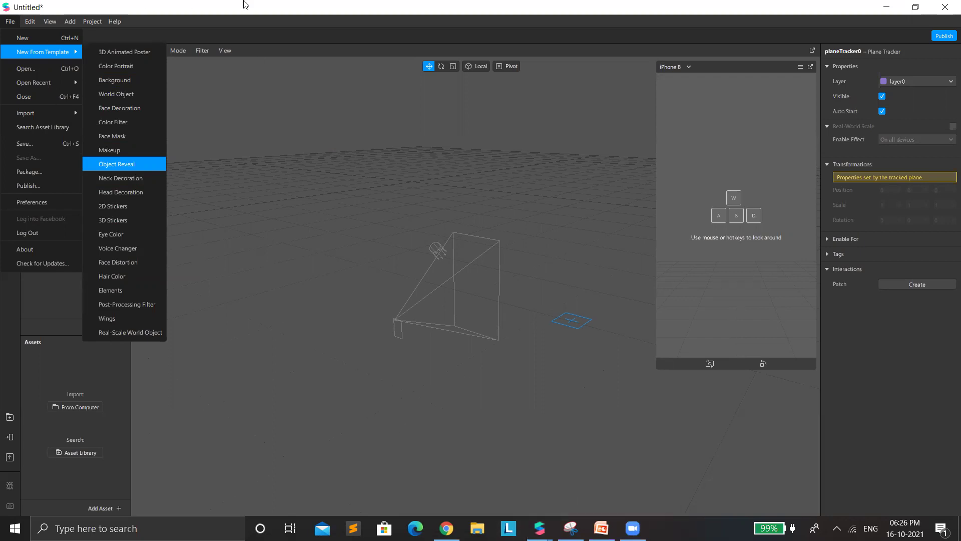
- Review the Week 1 AR Cohort PDF in Chrome, from the AR filter terminologies through the types of objects slides
click(447, 528)
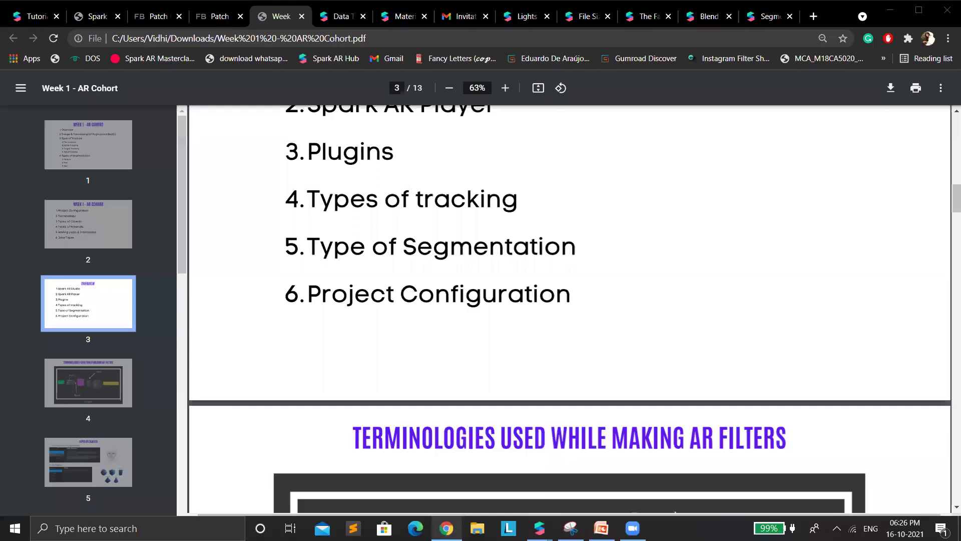
scroll(367, 473, down, 6)
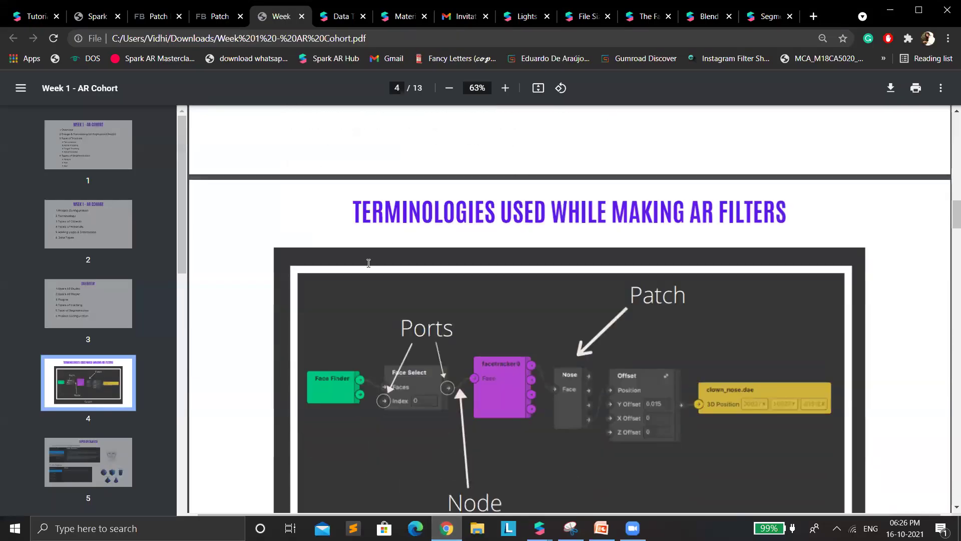
scroll(499, 326, up, 6)
scroll(517, 343, down, 1)
scroll(494, 365, up, 1)
scroll(501, 347, down, 8)
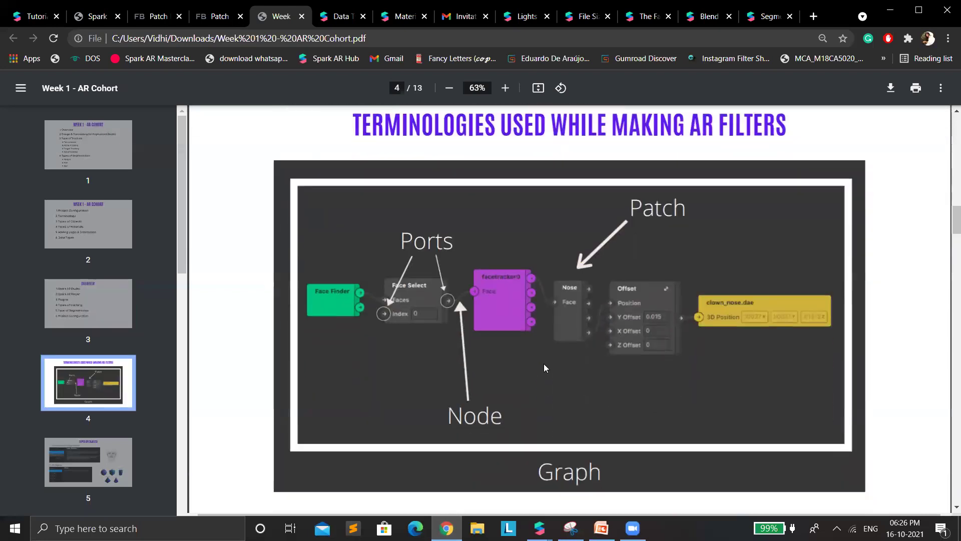
scroll(600, 408, down, 2)
scroll(603, 435, down, 6)
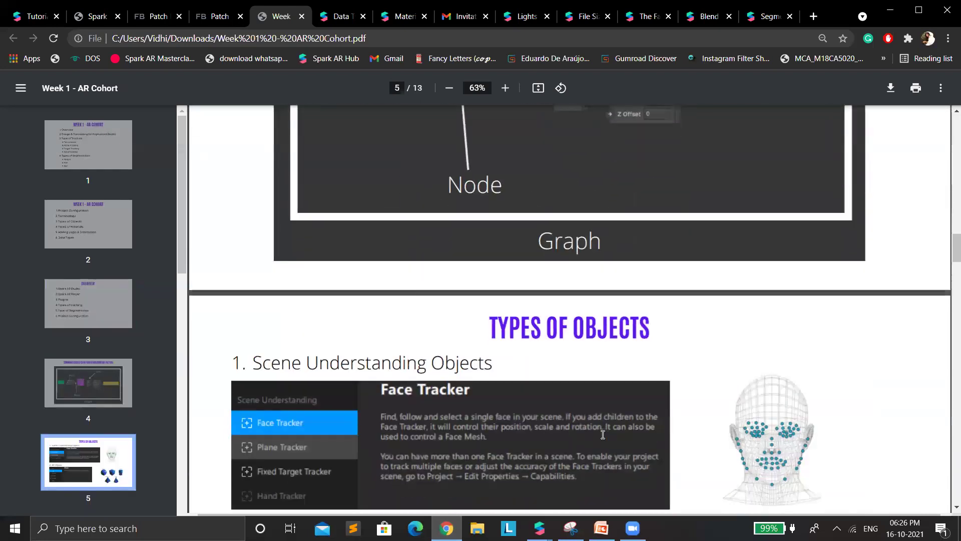
scroll(492, 515, down, 5)
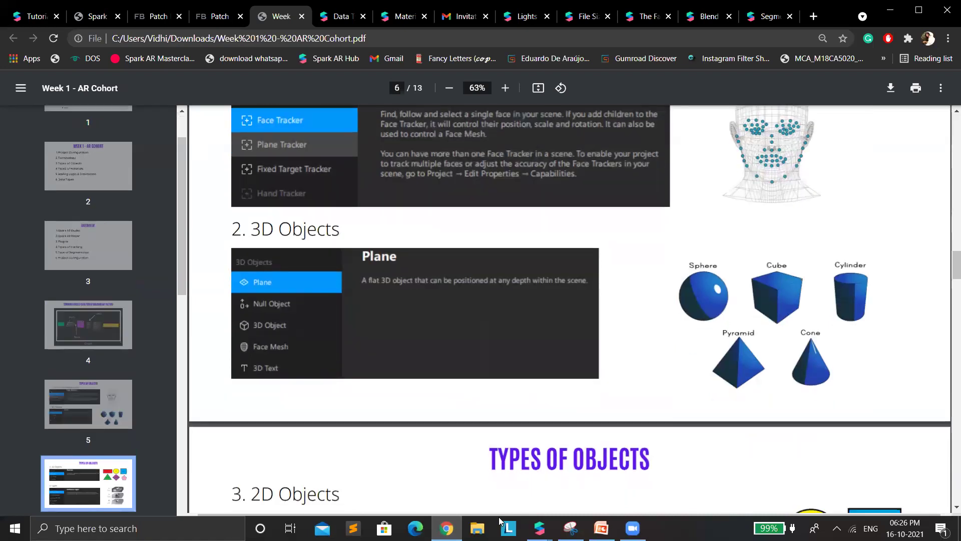
scroll(492, 505, down, 4)
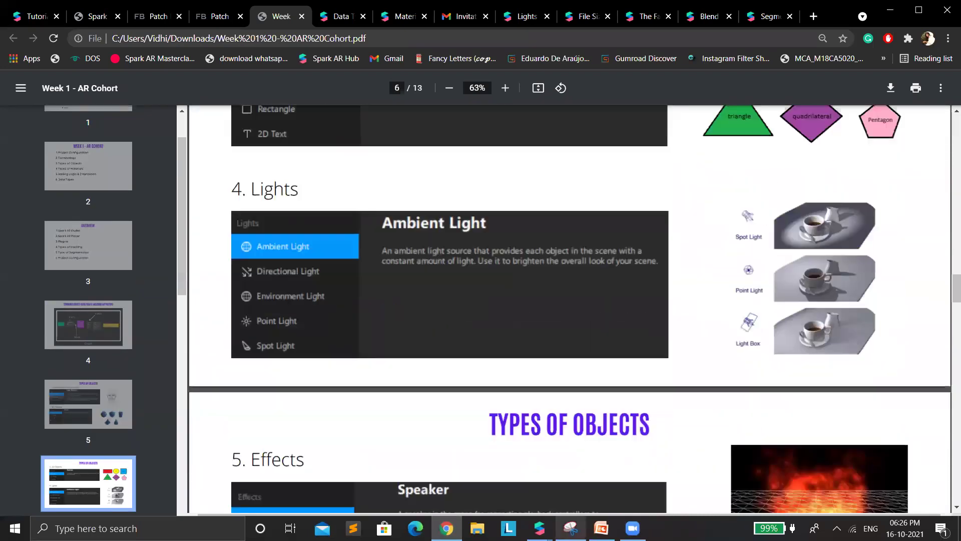
- Switch to the ObjectReveal project in Spark AR Studio and close it
mouse_move(632, 528)
mouse_move(539, 528)
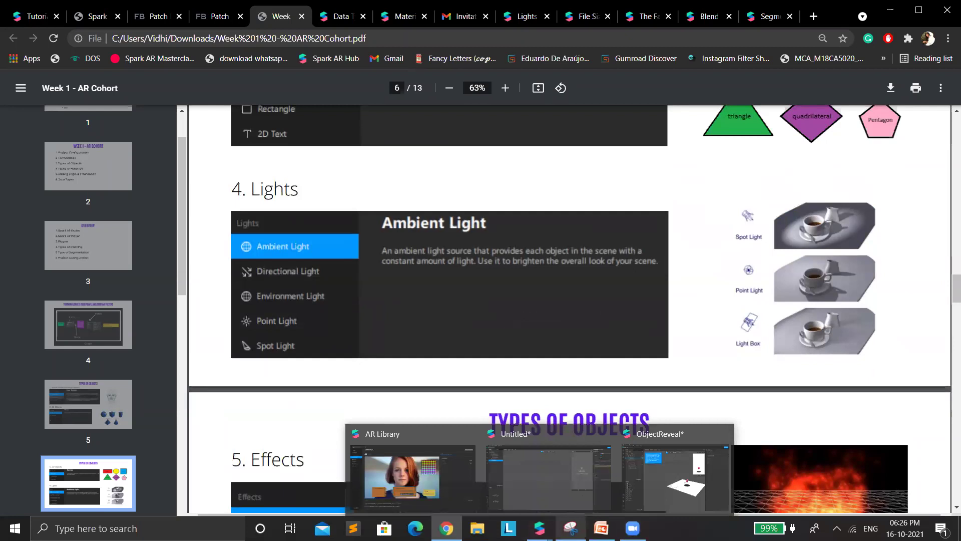
click(640, 482)
click(784, 59)
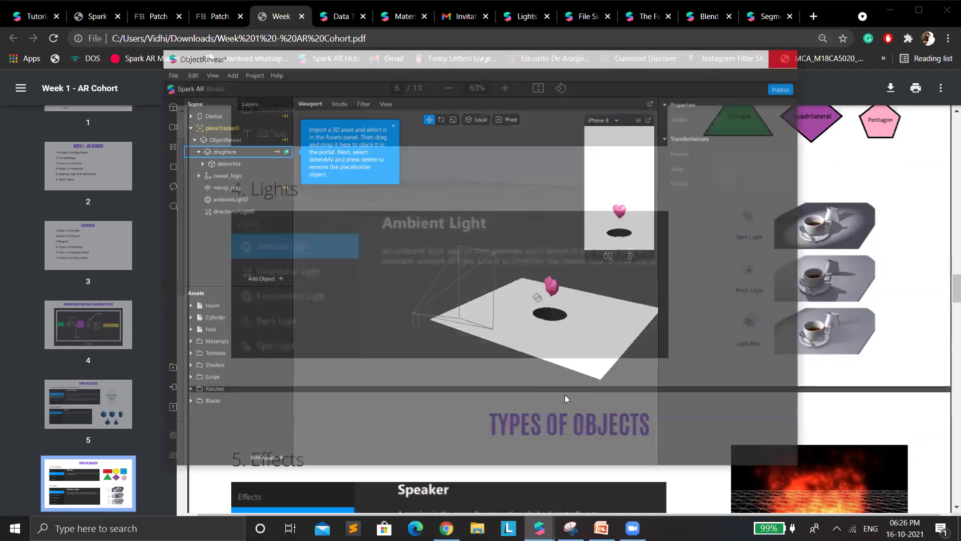
- Return to the untitled plane tracker project, keeping it open, and enlarge the iPhone 8 simulator preview
mouse_move(540, 528)
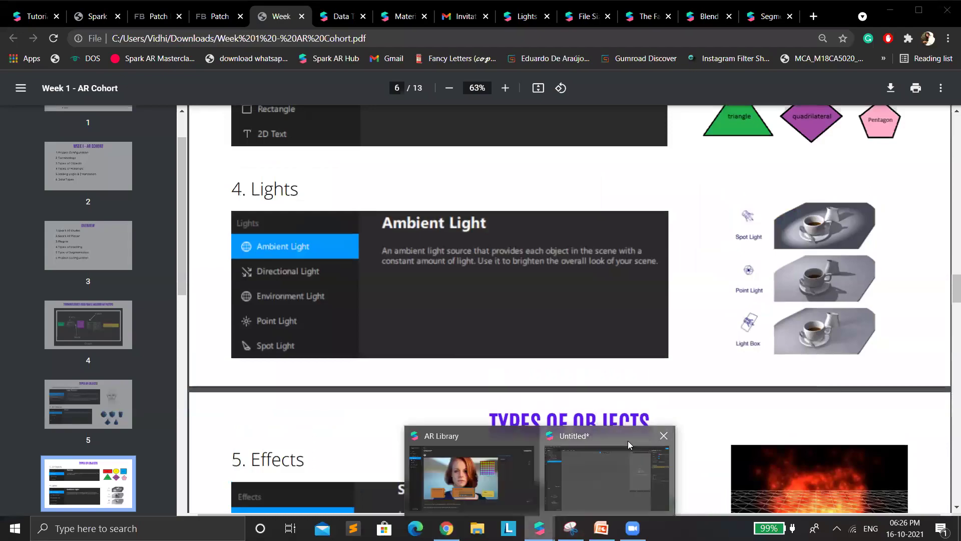
click(627, 441)
click(945, 7)
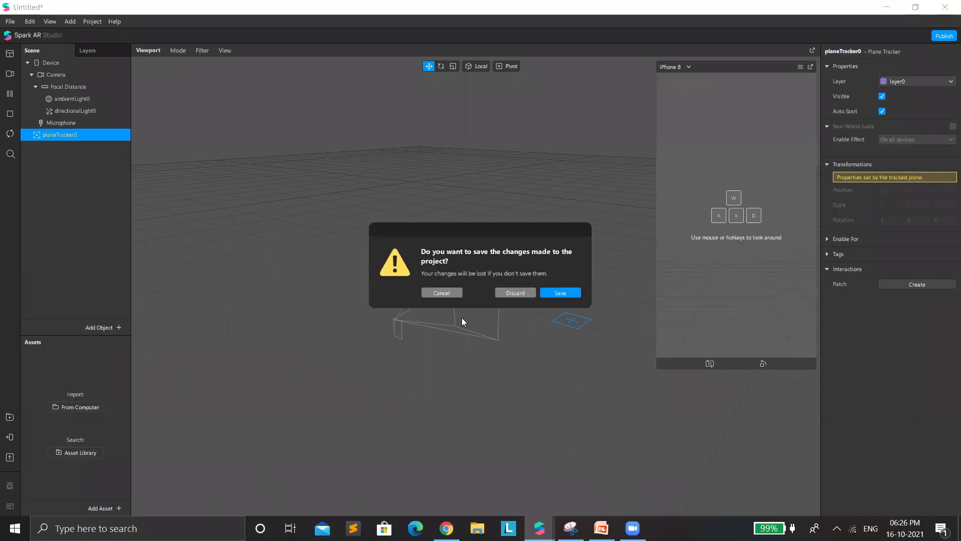
click(442, 293)
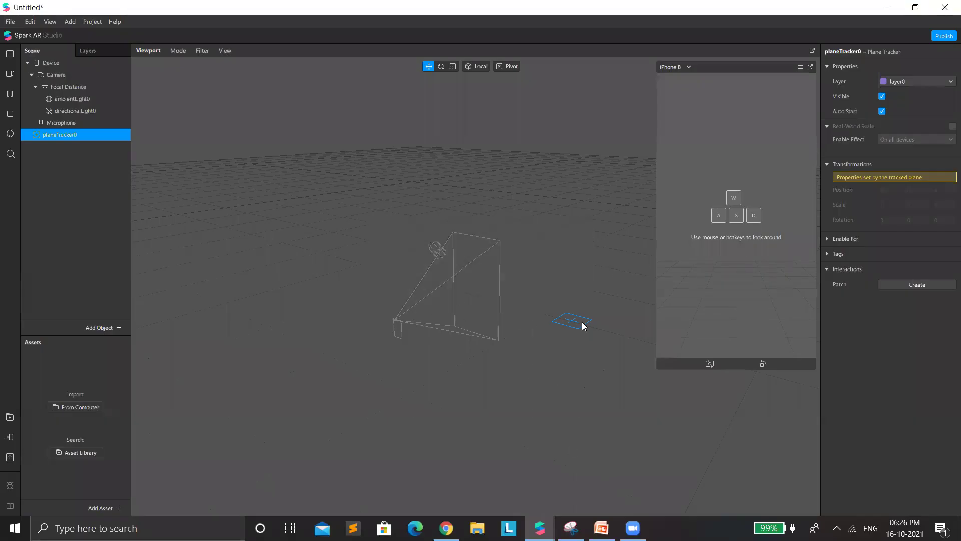
click(660, 369)
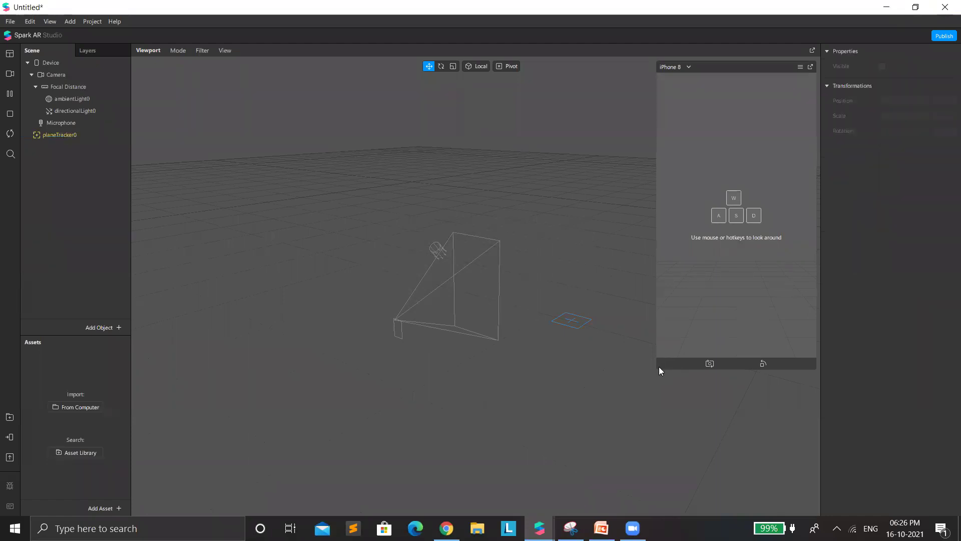
drag(659, 369, 578, 507)
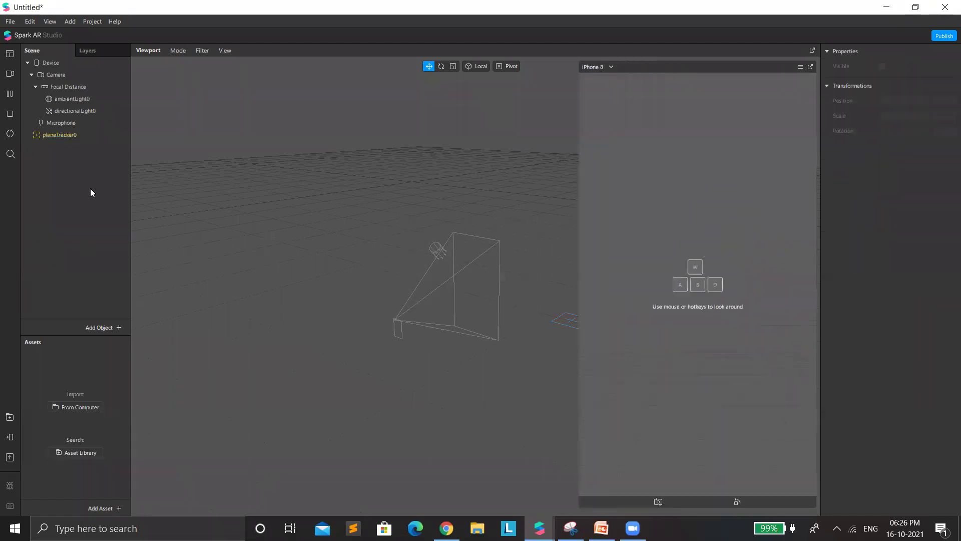
- Import the Hires Sphere Primitive from the Asset Library's 3D Shapes collection into the project
click(68, 456)
click(55, 72)
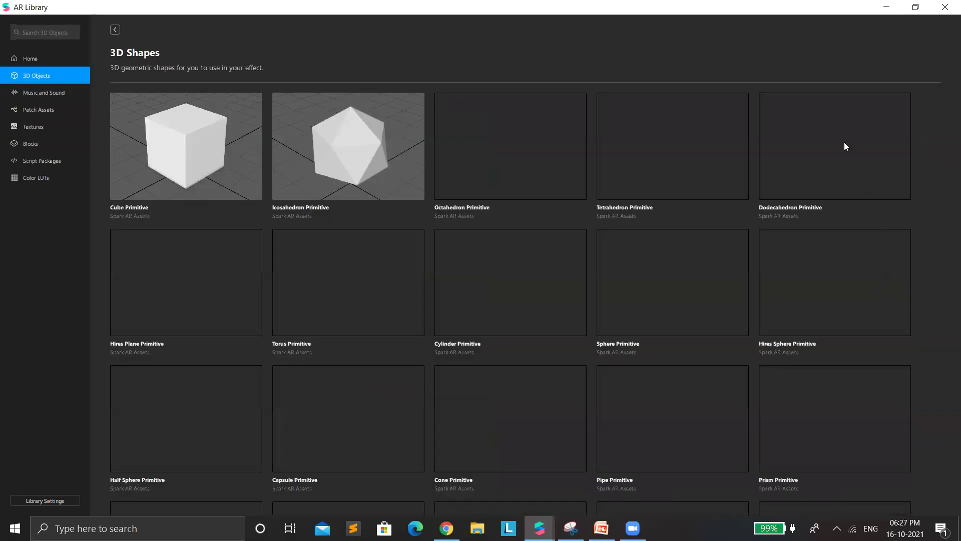
scroll(786, 441, down, 1)
scroll(786, 441, down, 1)
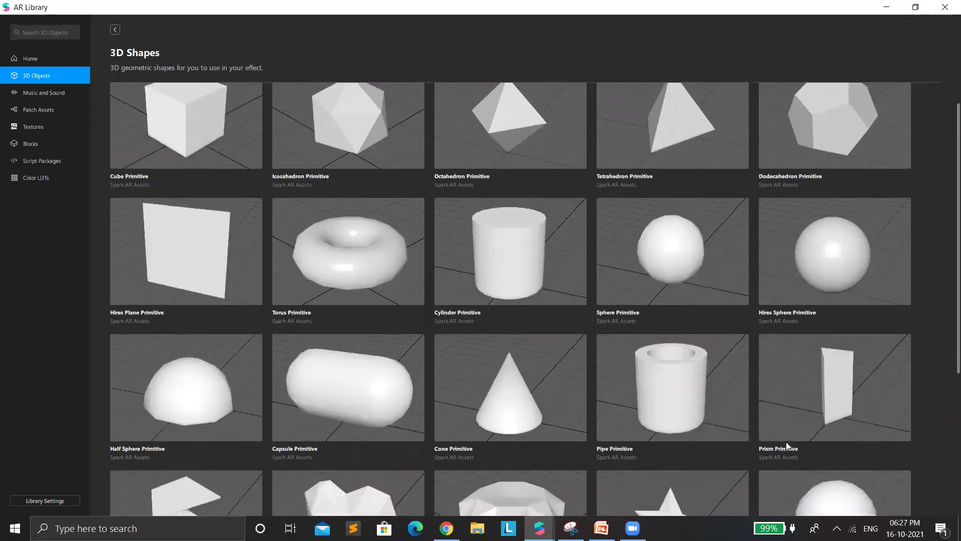
scroll(786, 442, down, 2)
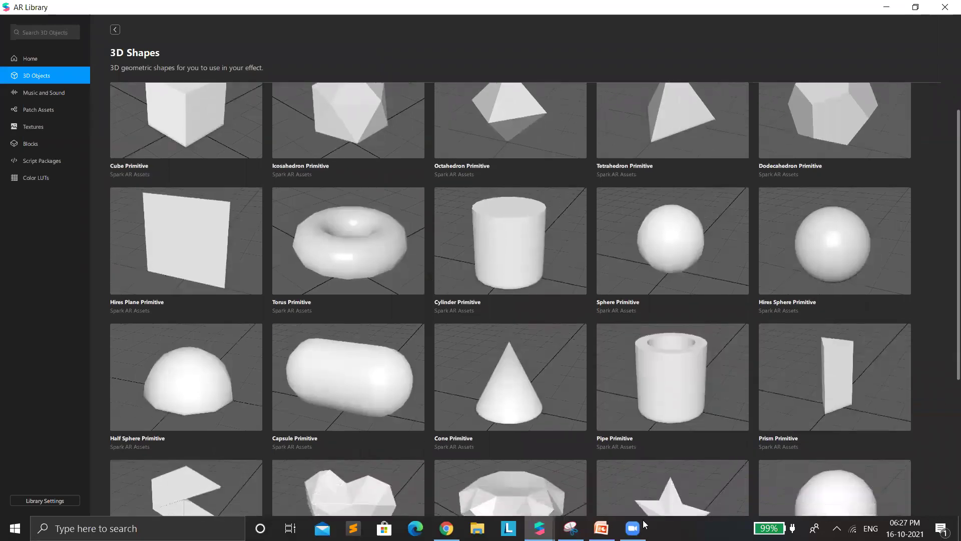
scroll(644, 525, down, 2)
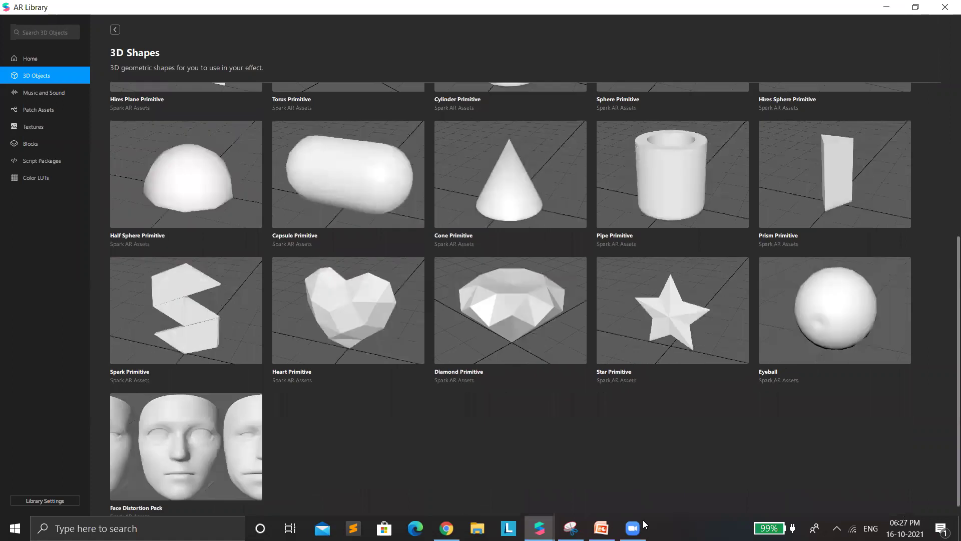
scroll(921, 53, up, 2)
click(921, 53)
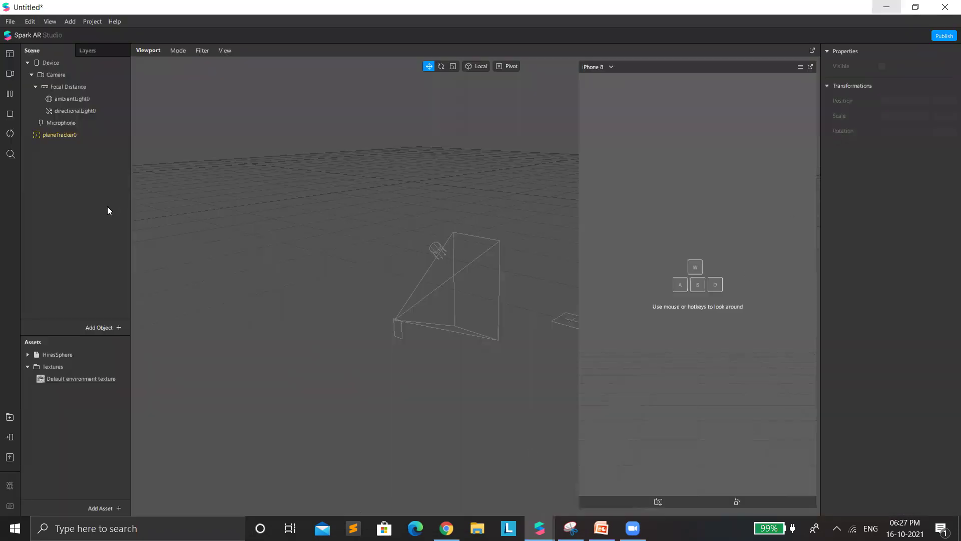
- Add the HiresSphere asset to the scene as a child of planeTracker0
click(57, 355)
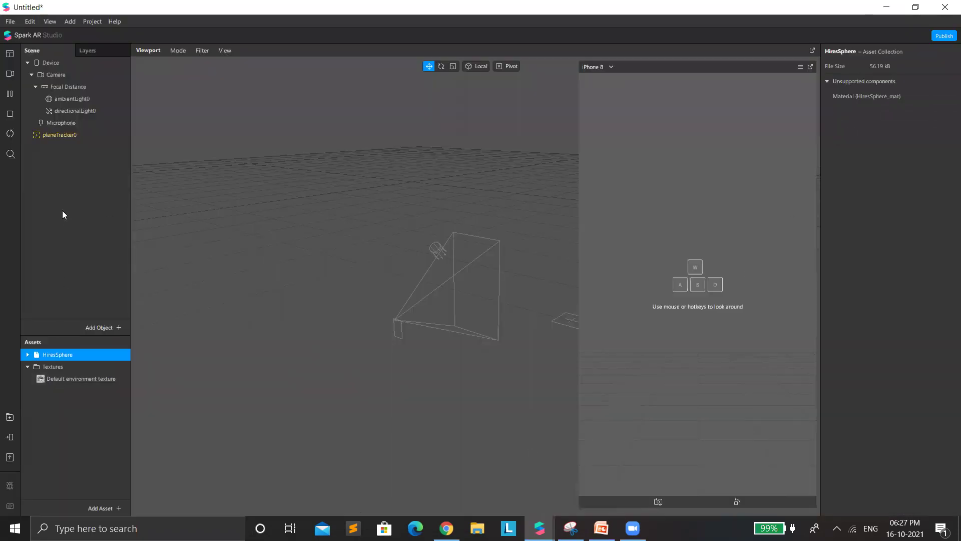
drag(66, 134, 66, 134)
scroll(565, 342, down, 2)
drag(568, 316, 574, 272)
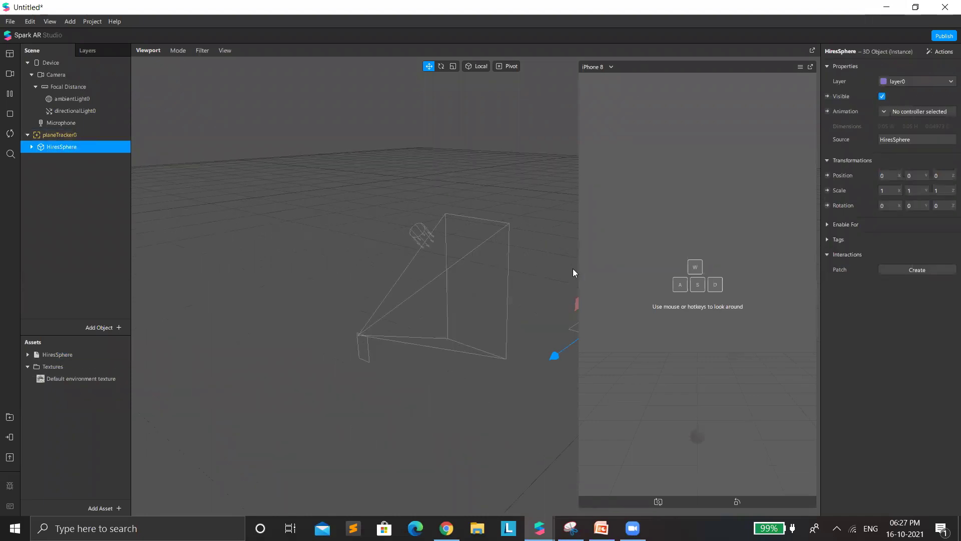
- Preview the effect with the real-time simulation video of the man with glasses
click(595, 67)
click(12, 71)
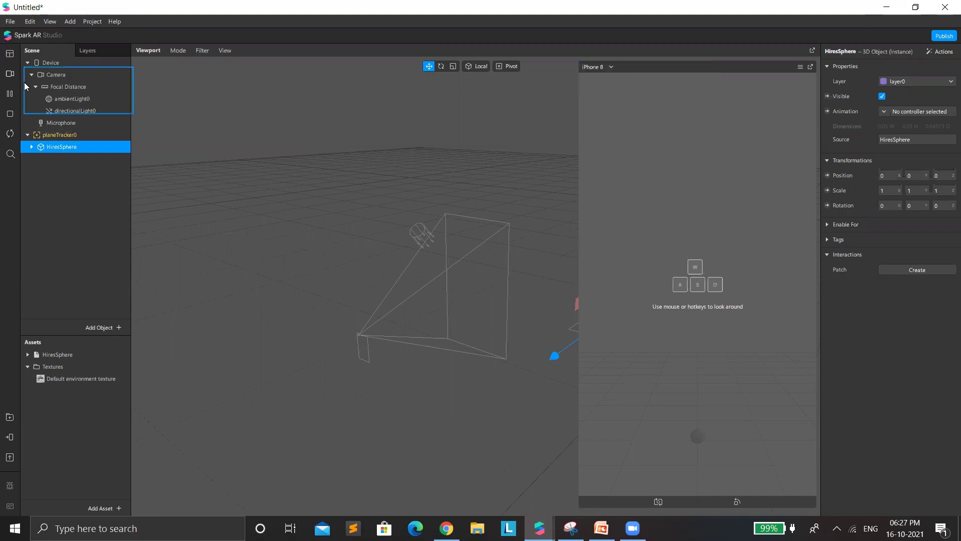
click(98, 172)
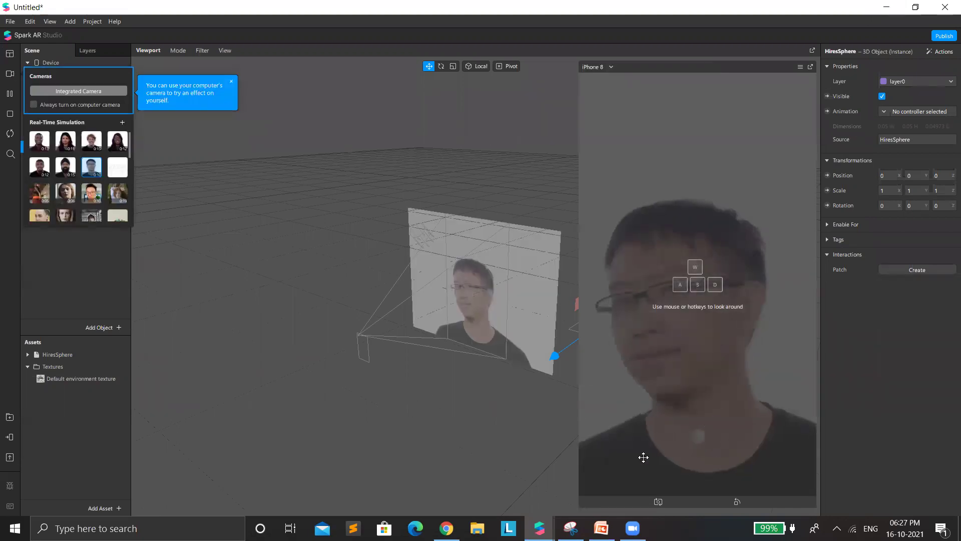
click(351, 456)
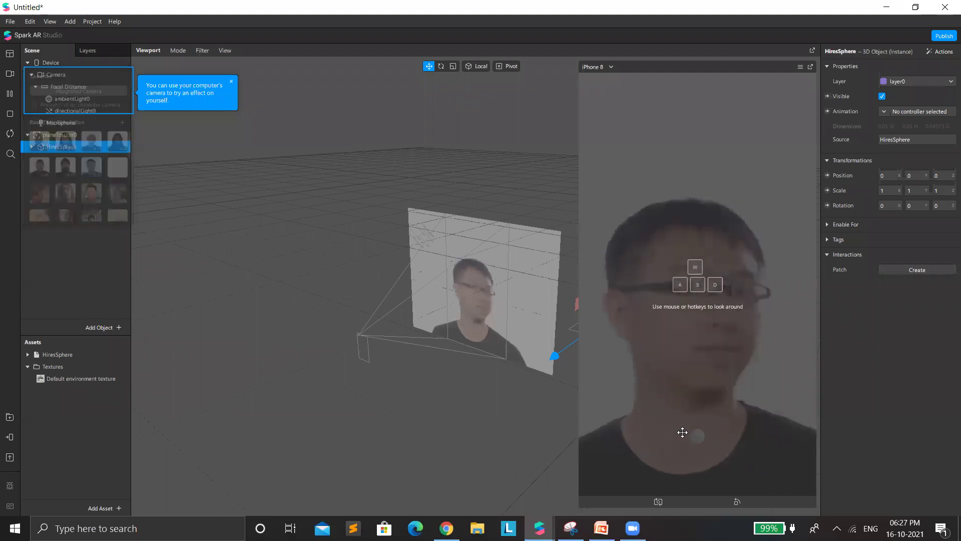
click(293, 186)
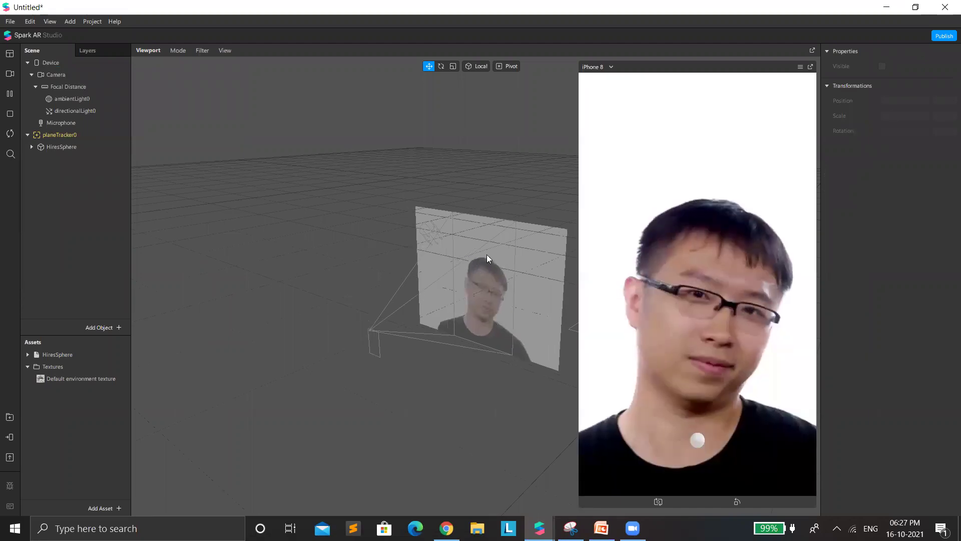
- Scale the HiresSphere object uniformly to about 9.25 and move it to a position of about -0.12, 0.09, 0.02
scroll(442, 328, up, 5)
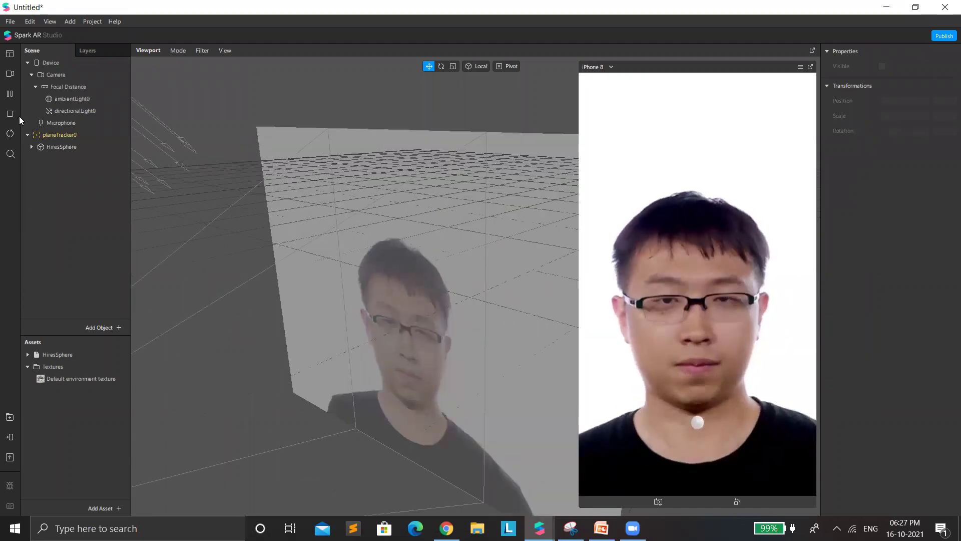
click(56, 147)
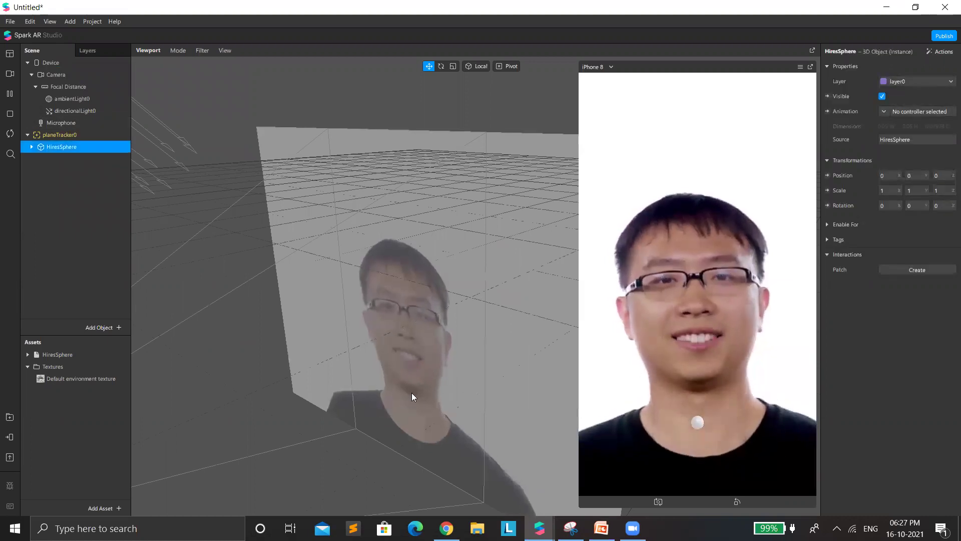
scroll(500, 367, down, 8)
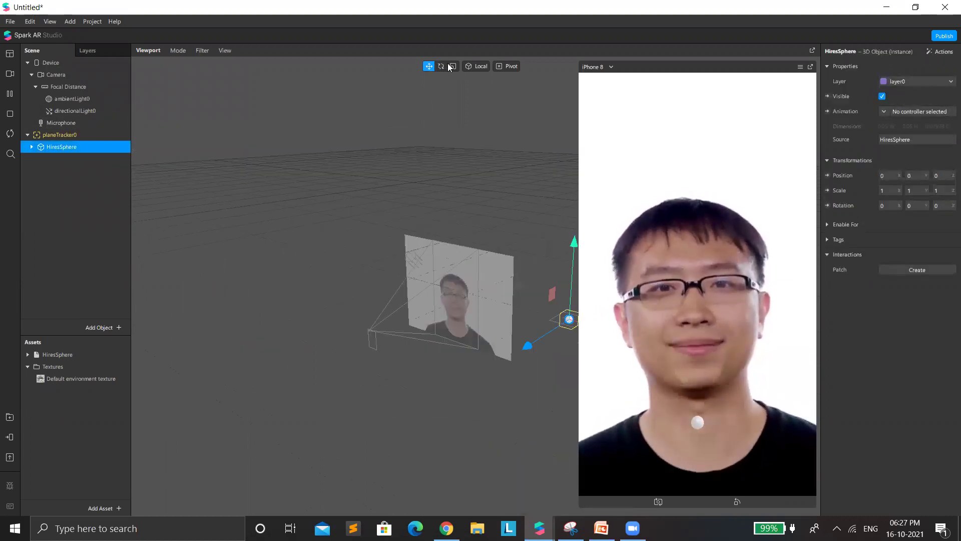
click(451, 67)
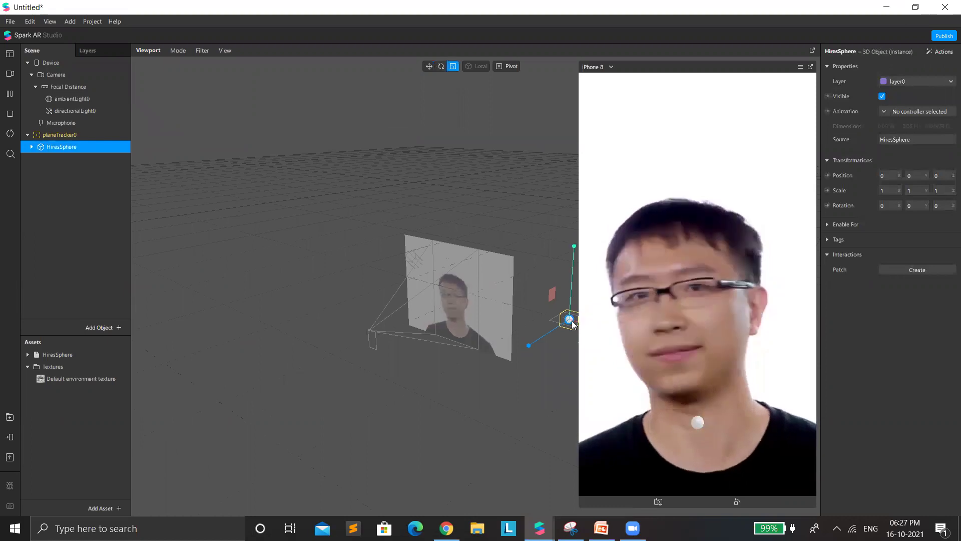
drag(573, 324, 946, 0)
drag(631, 329, 211, 337)
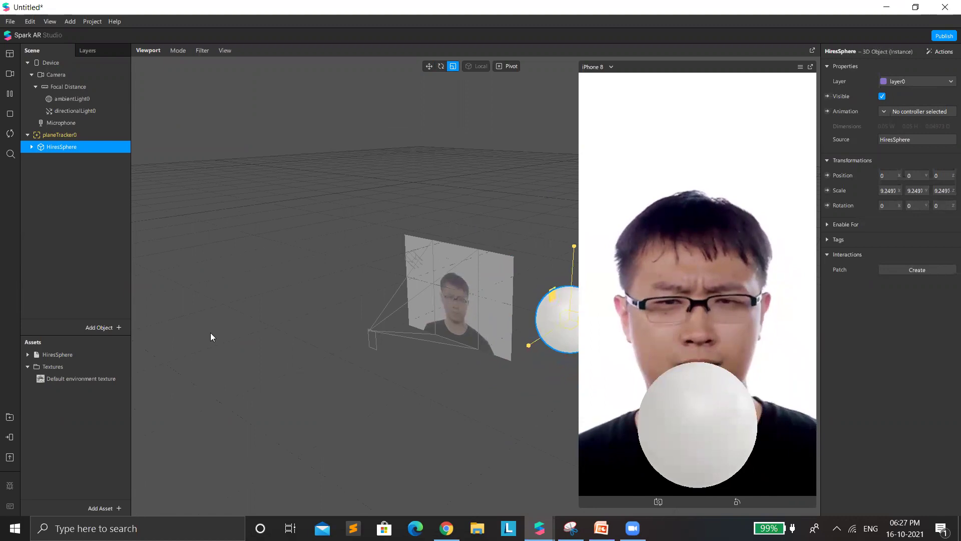
click(428, 67)
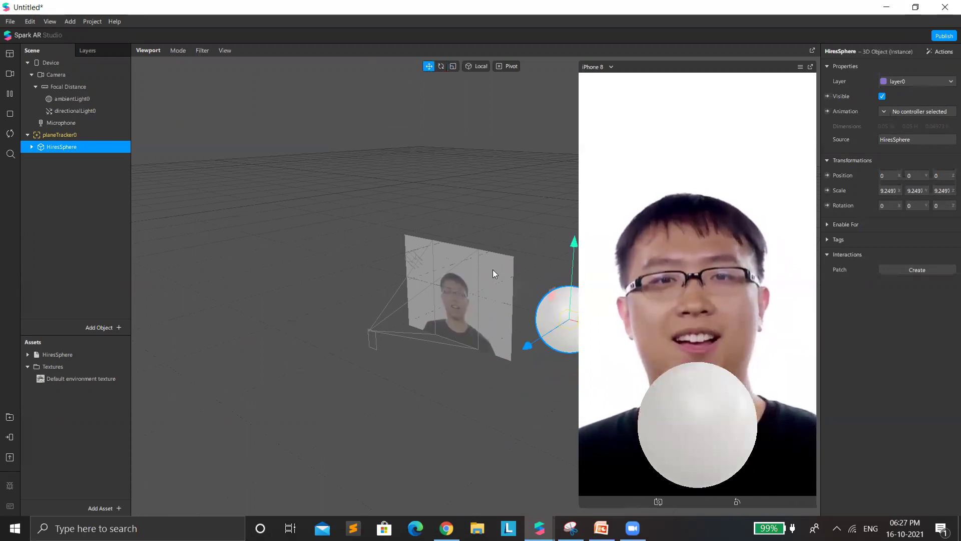
drag(561, 326, 549, 302)
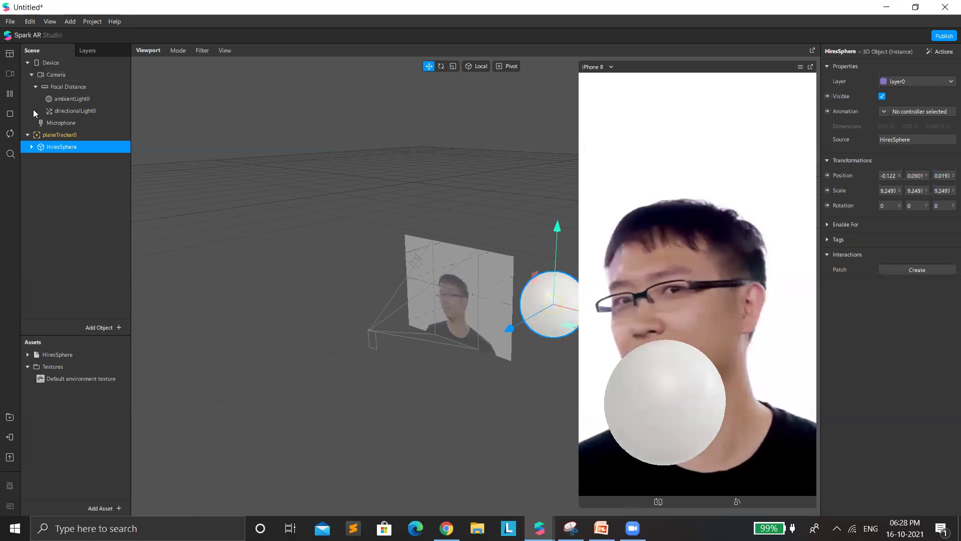
- Switch the real-time simulation to the grassy park scene and move the HiresSphere object back to about -0.078, 0.208, -1.769
click(9, 73)
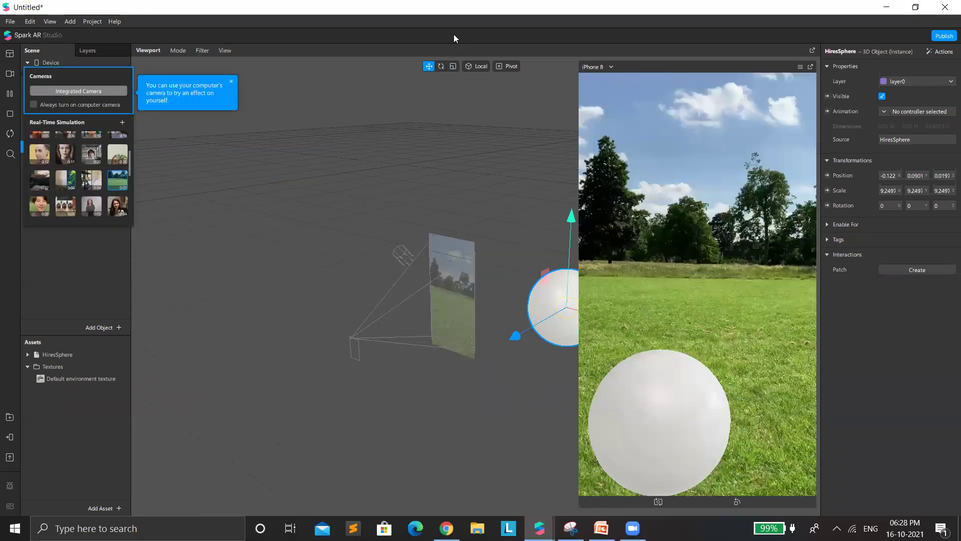
scroll(545, 309, down, 3)
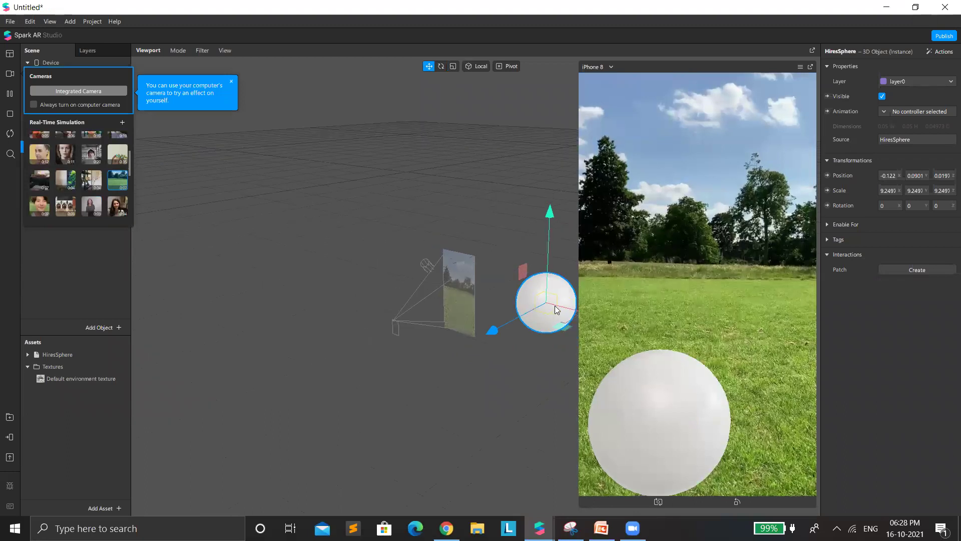
scroll(556, 306, down, 2)
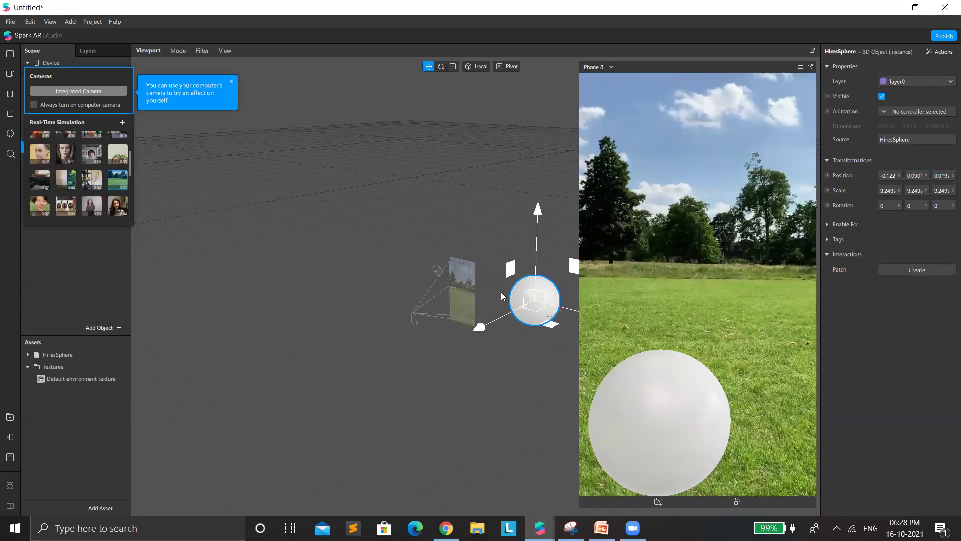
scroll(500, 292, down, 2)
scroll(492, 288, down, 2)
drag(495, 289, 449, 267)
scroll(449, 266, up, 5)
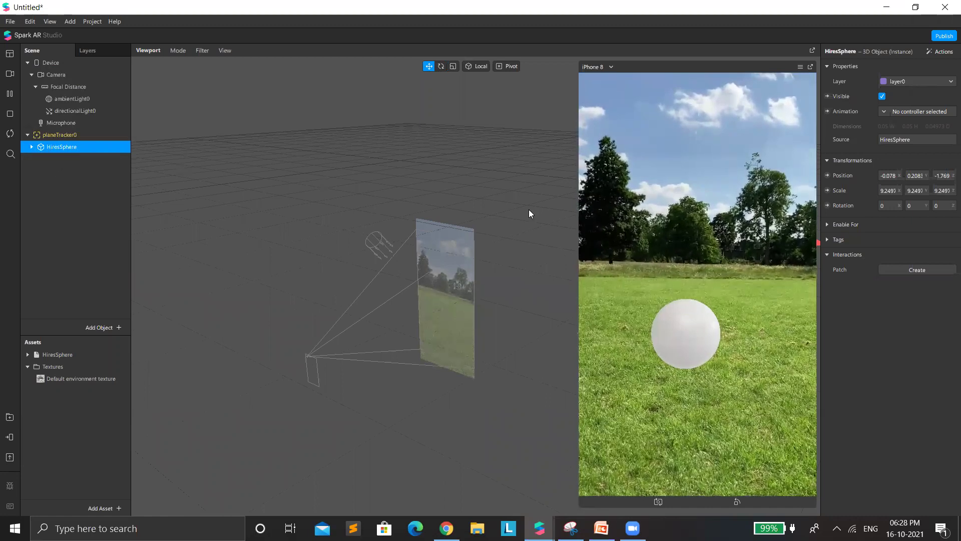
- Open the HiresSphere_mat material of the sphere mesh, try Metallic at 0, and return it to 10
click(911, 228)
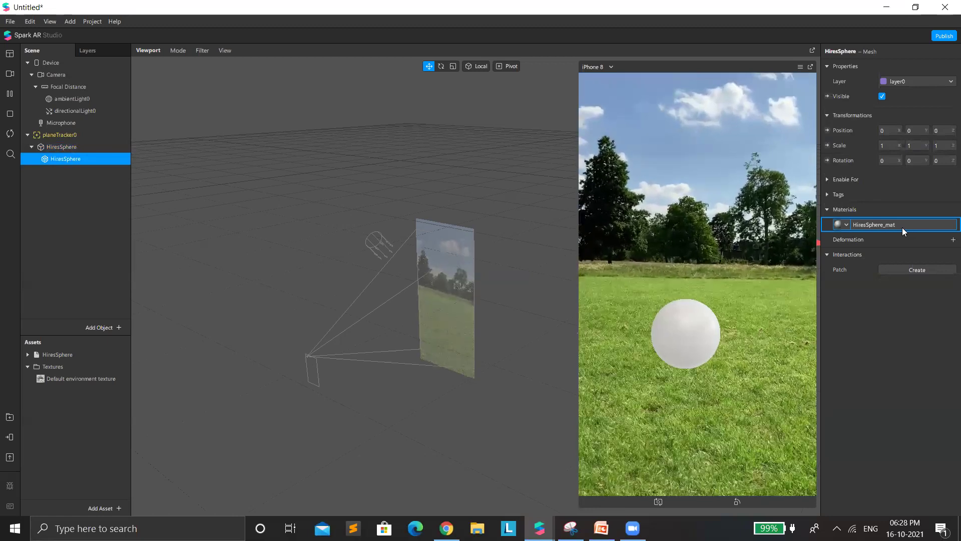
click(902, 227)
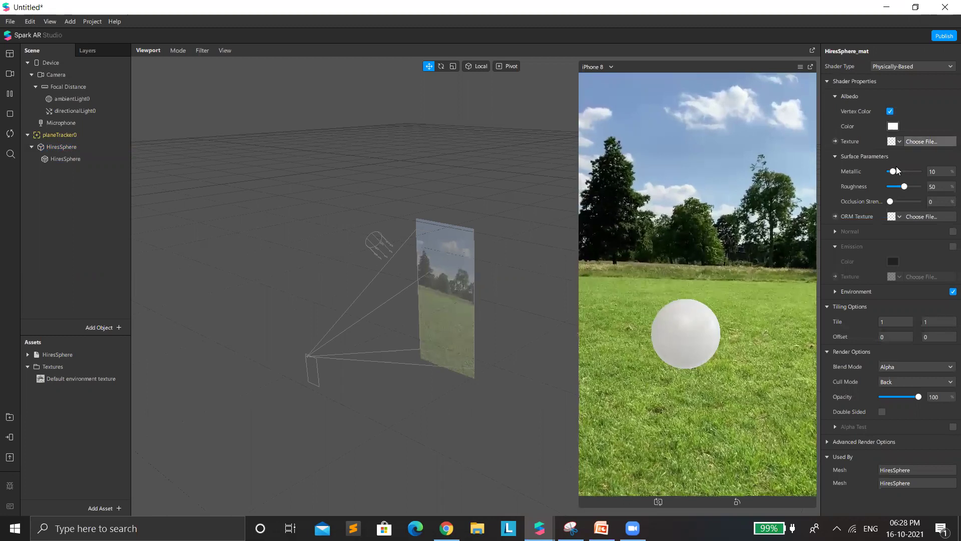
drag(893, 171, 822, 215)
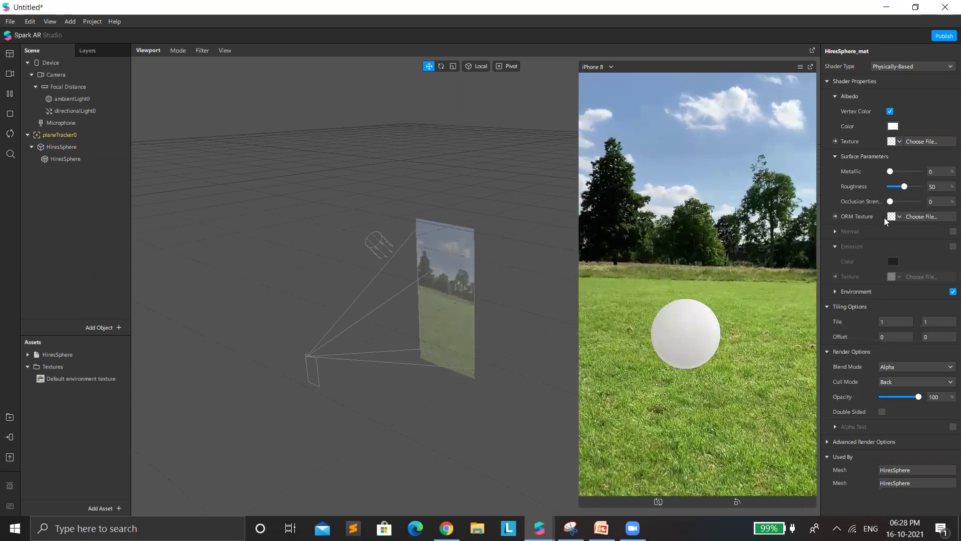
drag(890, 171, 893, 171)
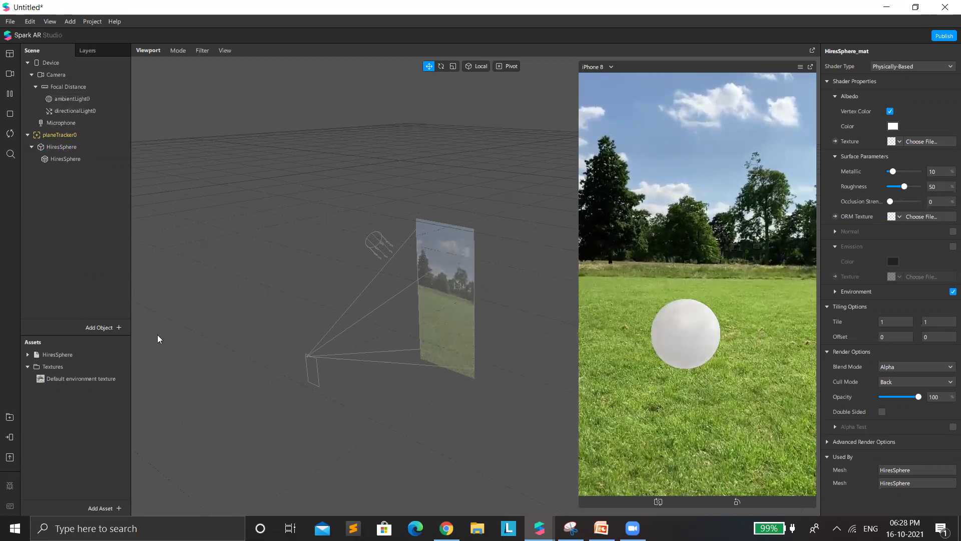
- Switch to Chrome and look through the Spark AR Lights article's sections on adding and editing lights
click(446, 528)
click(526, 16)
scroll(477, 234, up, 15)
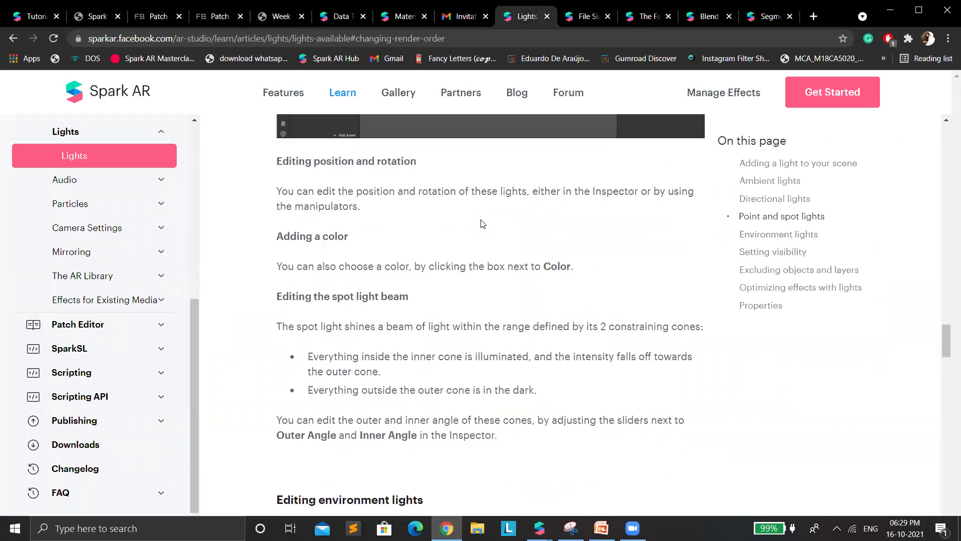
scroll(469, 229, up, 20)
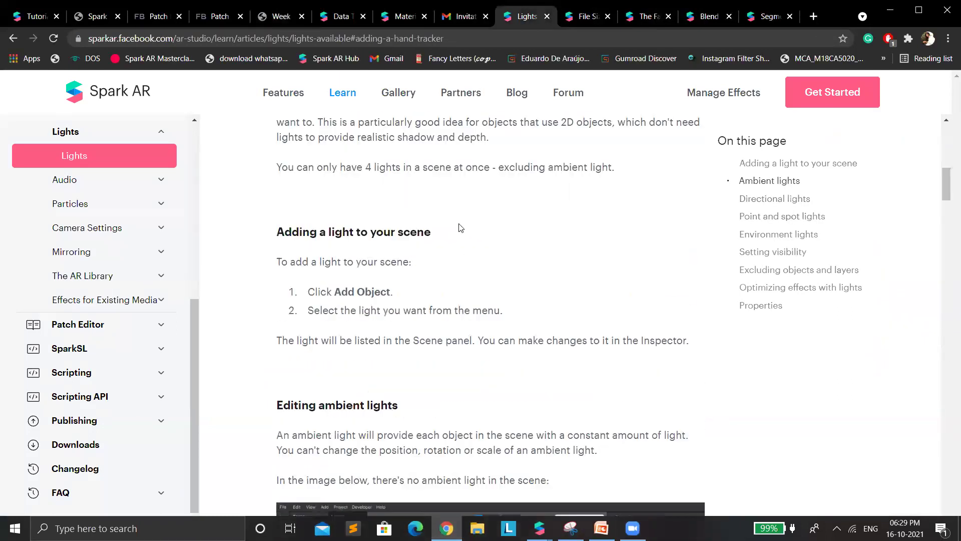
scroll(450, 212, down, 8)
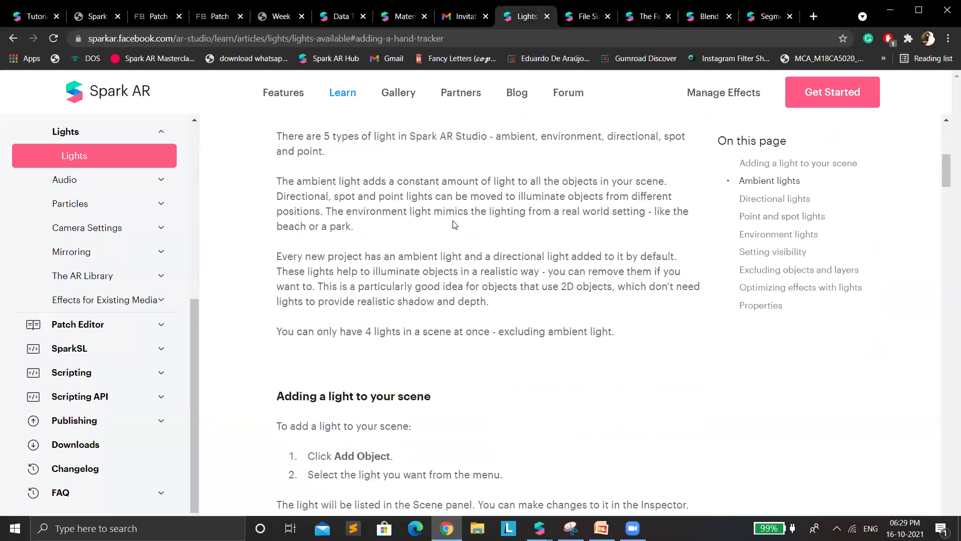
scroll(439, 341, down, 20)
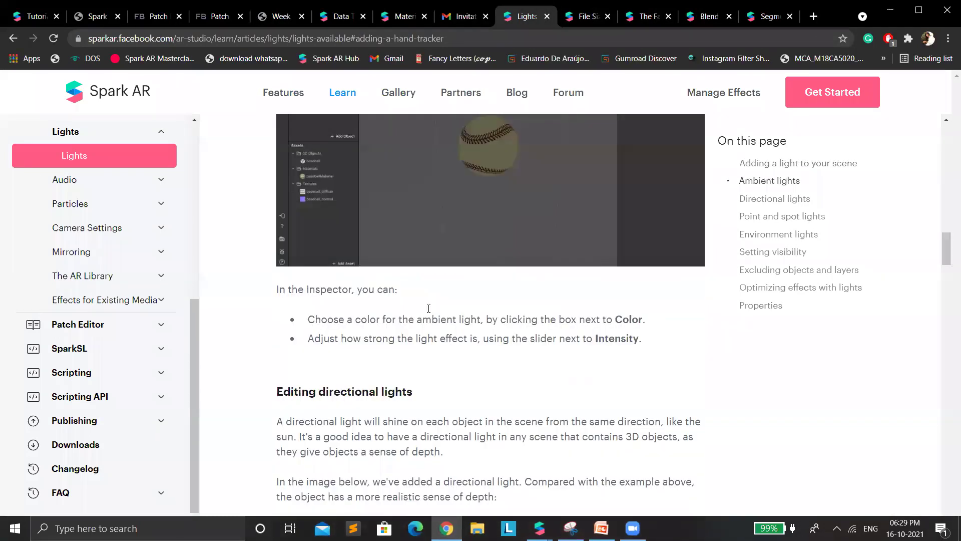
scroll(427, 309, down, 8)
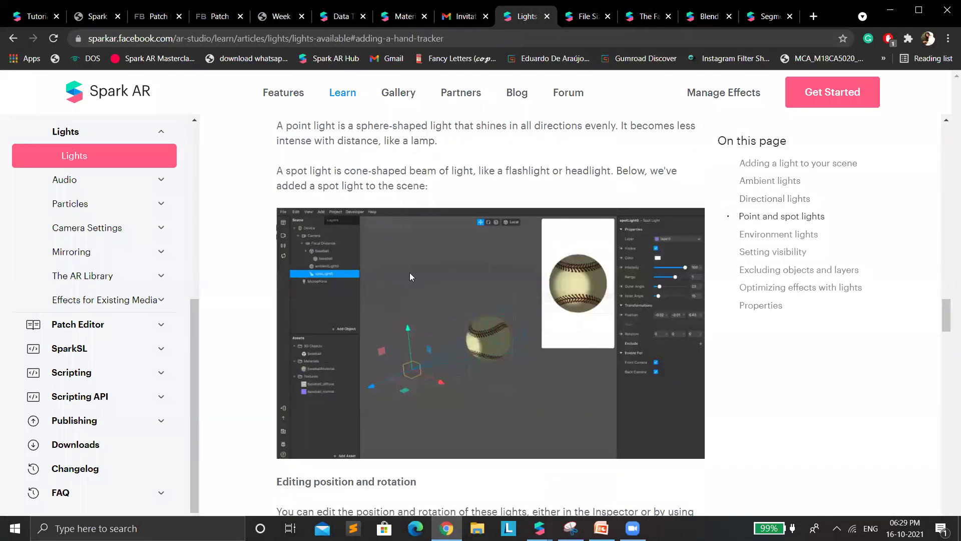
scroll(409, 274, up, 15)
scroll(410, 275, up, 15)
scroll(491, 328, down, 5)
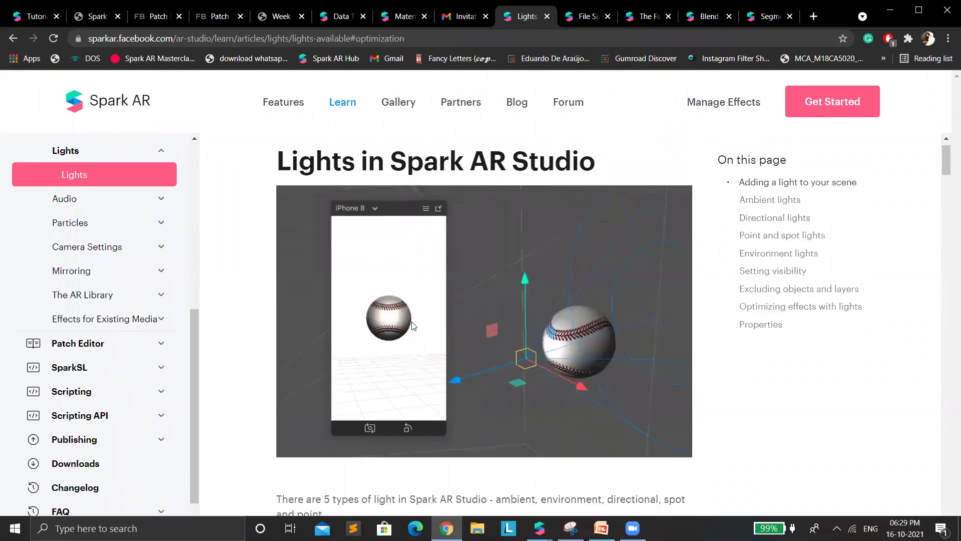
- Read the Lights article's introduction on the five light types and the description of the ambient light
scroll(339, 340, up, 4)
drag(322, 325, 410, 324)
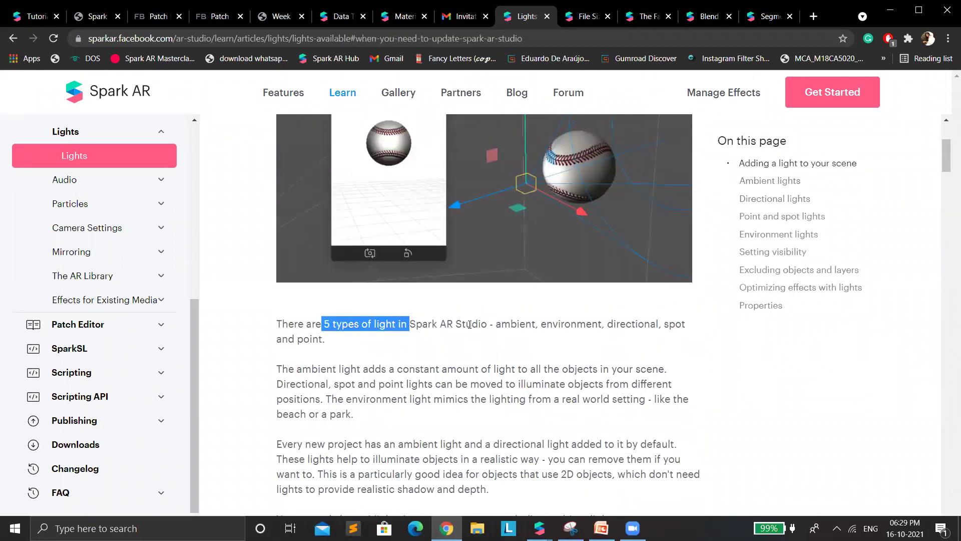
drag(501, 324, 635, 324)
scroll(336, 390, down, 3)
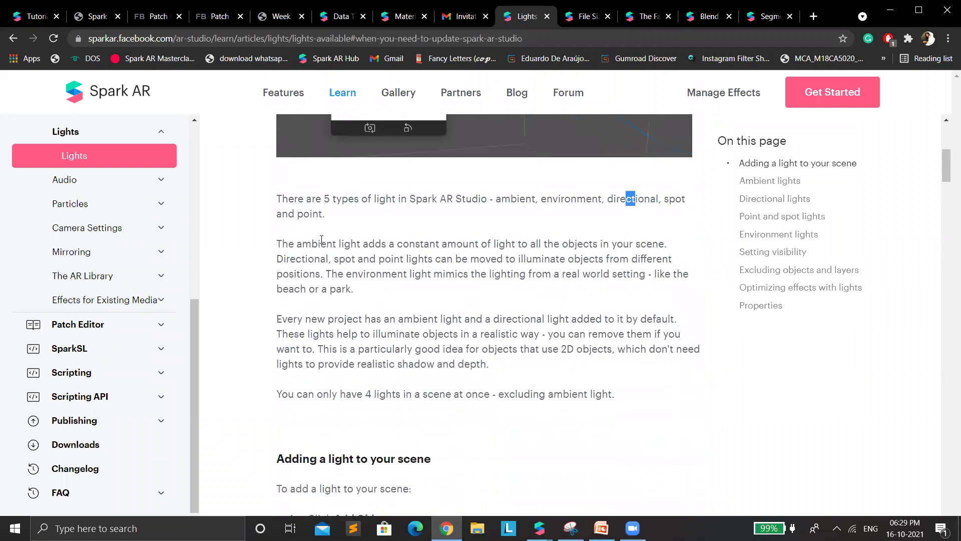
drag(296, 260, 334, 243)
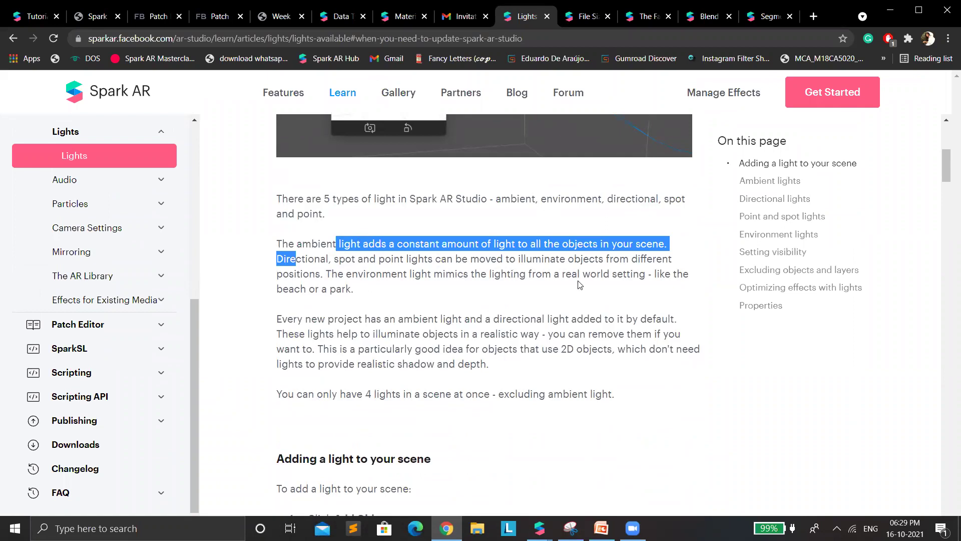
scroll(583, 313, down, 3)
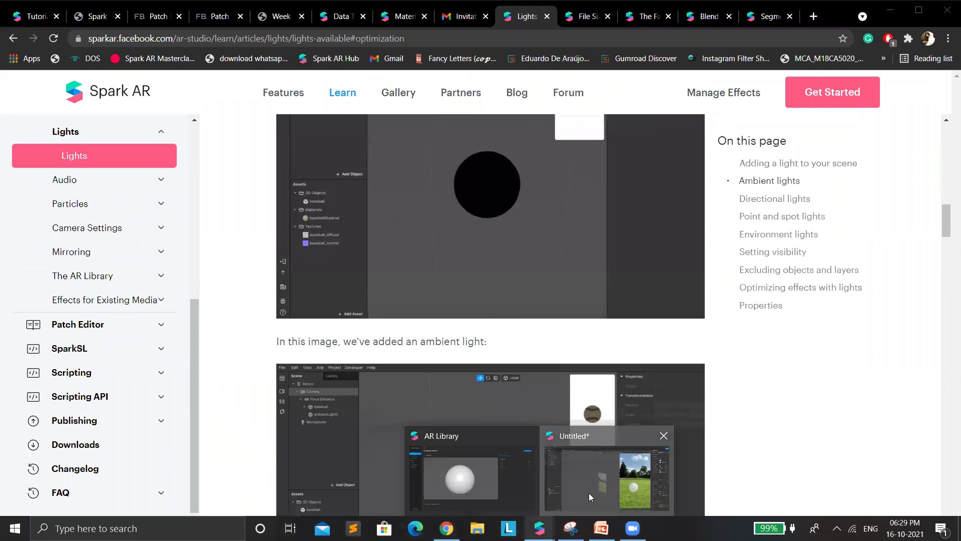
- Look at directionalLight0's properties in the Spark AR project, and return to the article's section on editing ambient lights
click(606, 478)
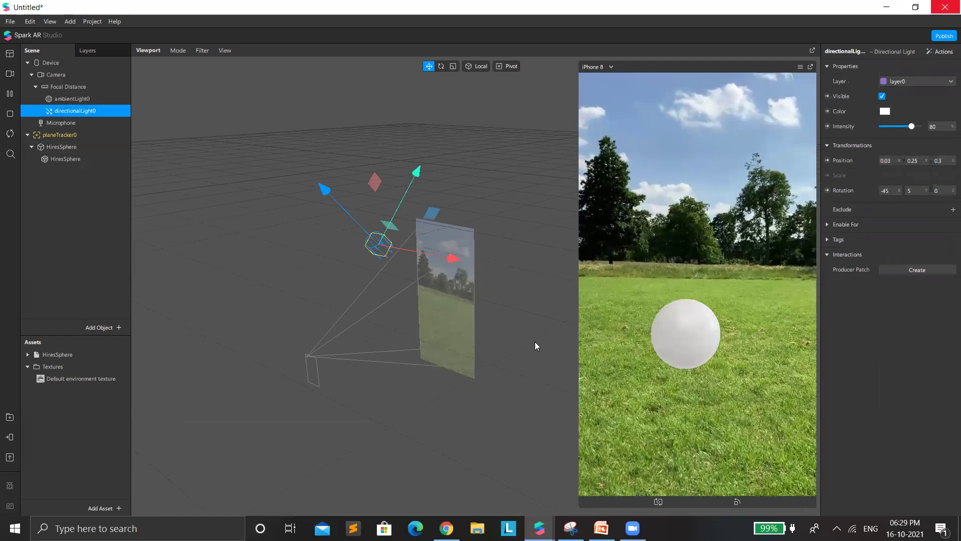
key(alt+Tab)
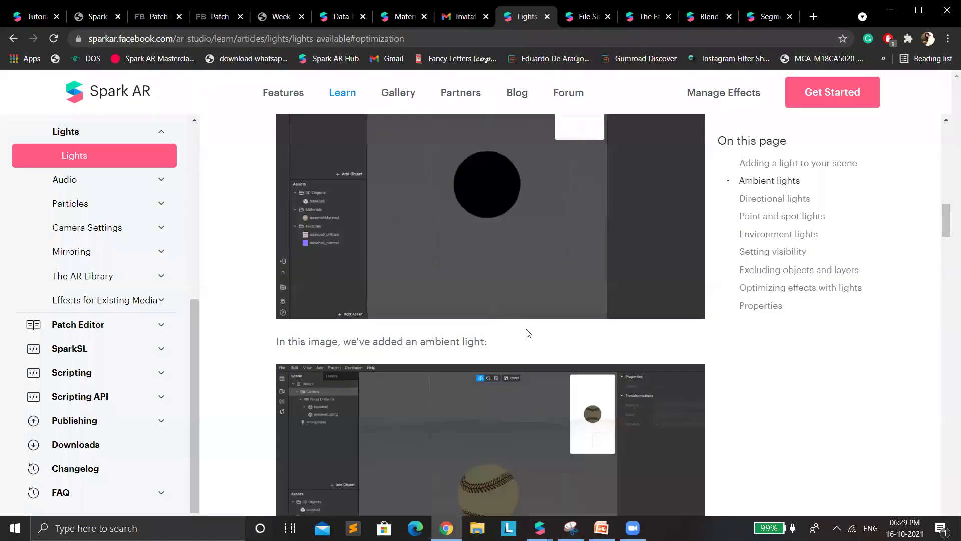
scroll(510, 310, up, 5)
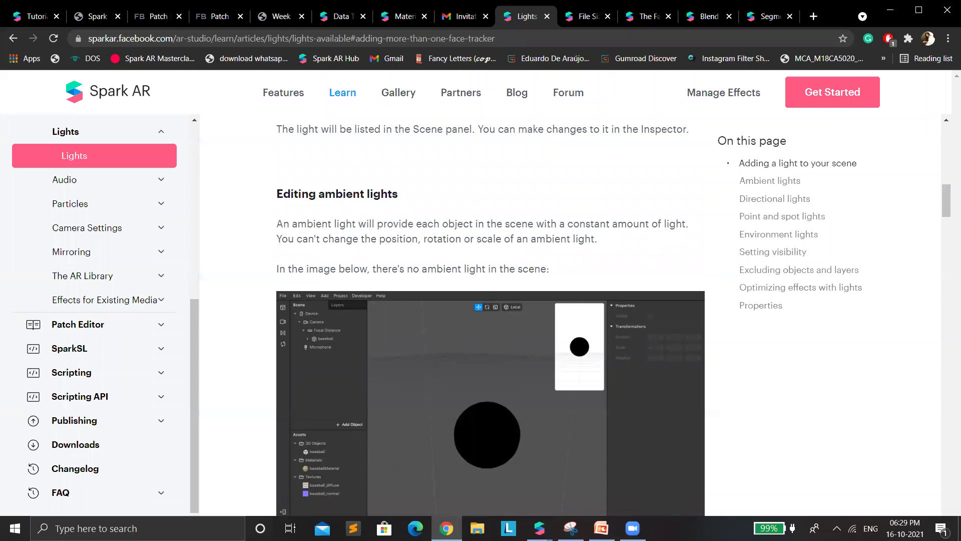
- Switch to the Spark AR project and turn off visibility for both ambientLight0 and directionalLight0
click(539, 528)
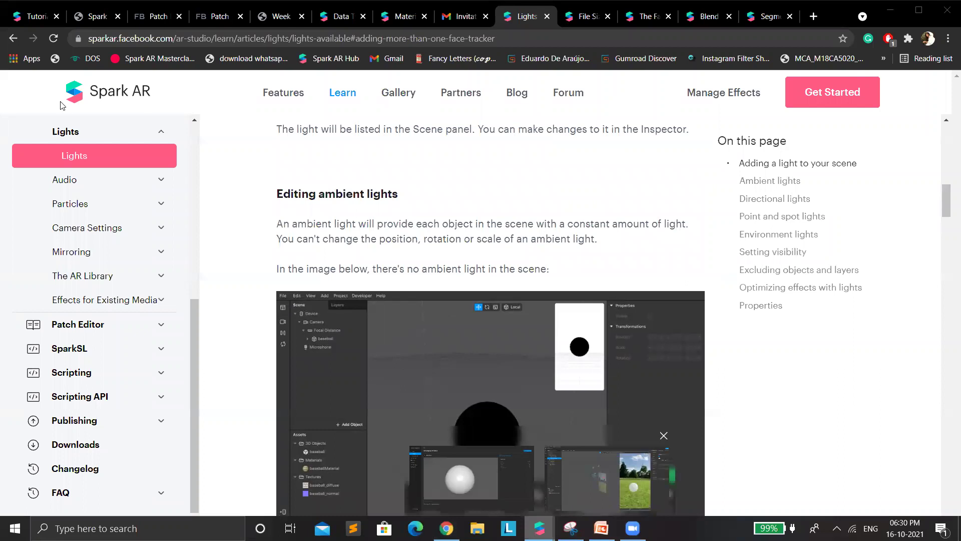
key(alt+Tab)
click(882, 96)
click(91, 111)
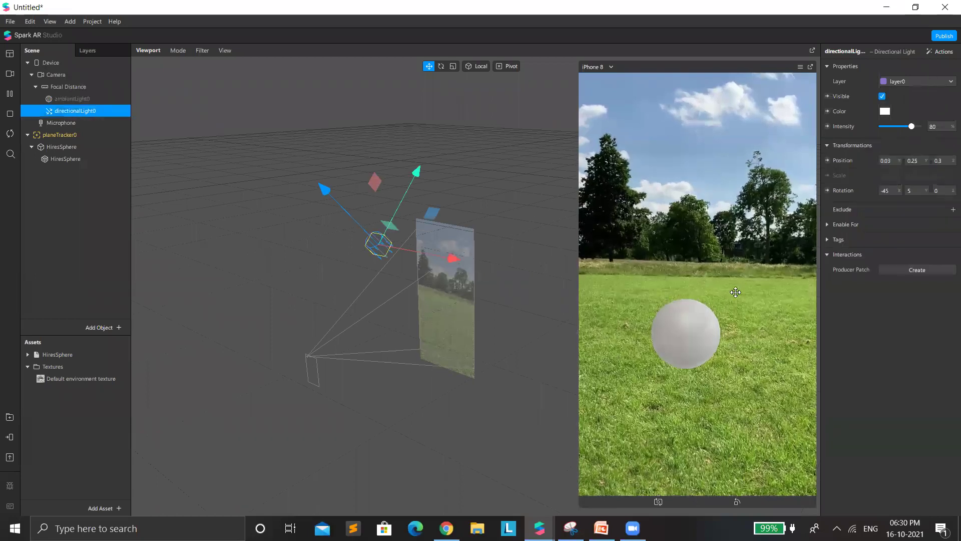
click(882, 96)
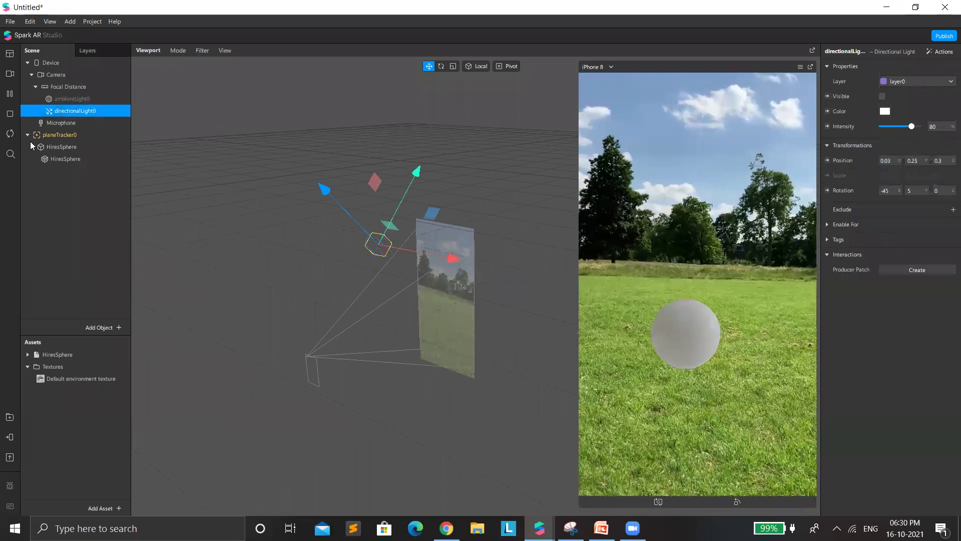
- Make ambientLight0 visible and raise its intensity to 100%
scroll(105, 117, up, 5)
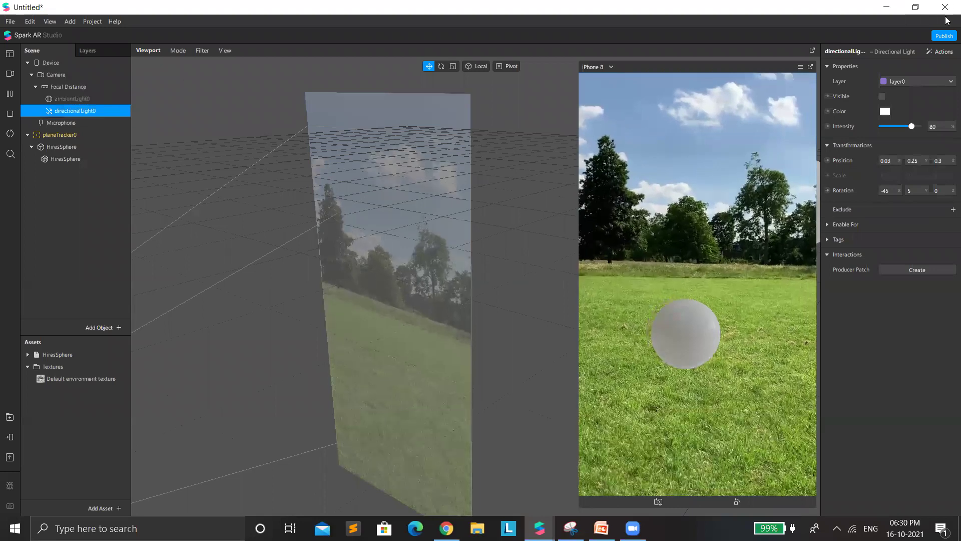
click(82, 99)
click(882, 96)
drag(890, 127, 920, 126)
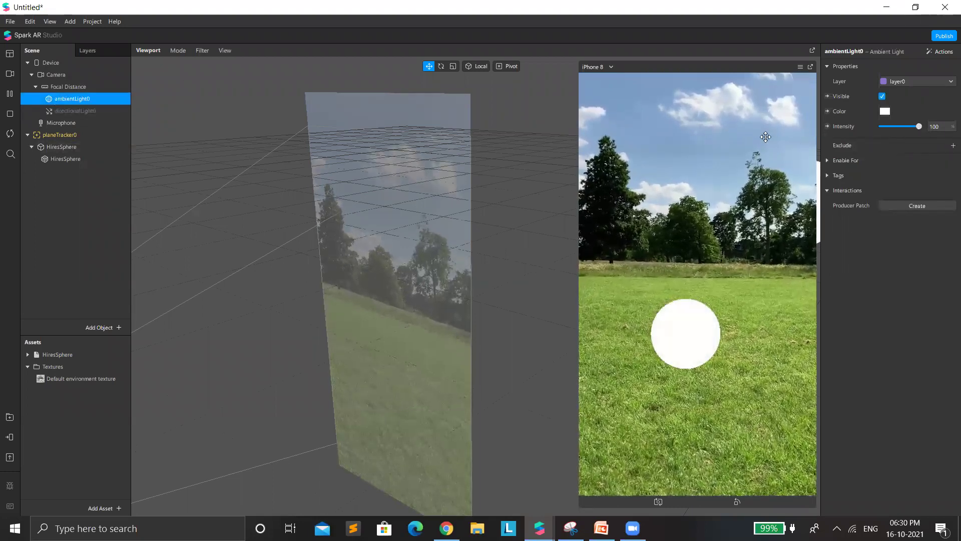
drag(924, 61, 941, 122)
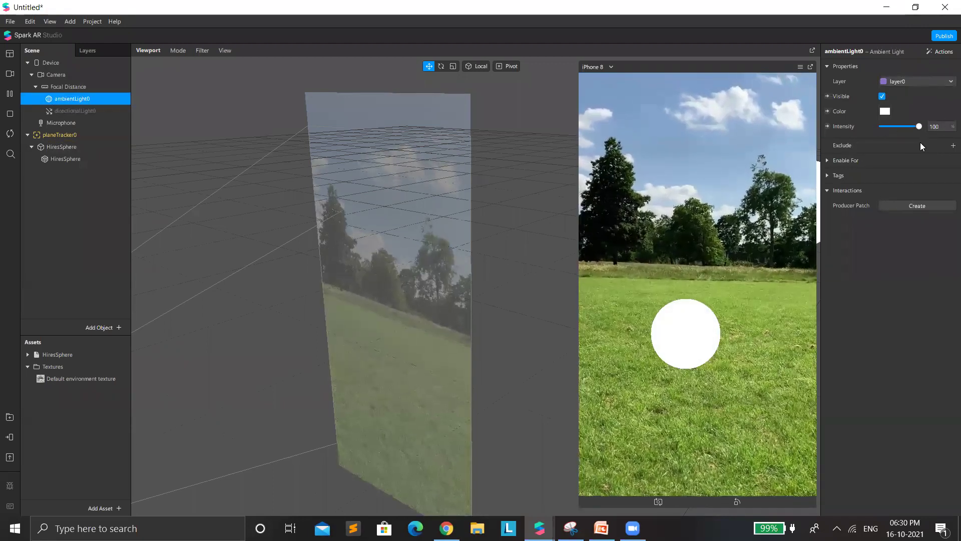
- Set ambientLight0's intensity to 20% and turn off its visibility
click(935, 127)
text(20)
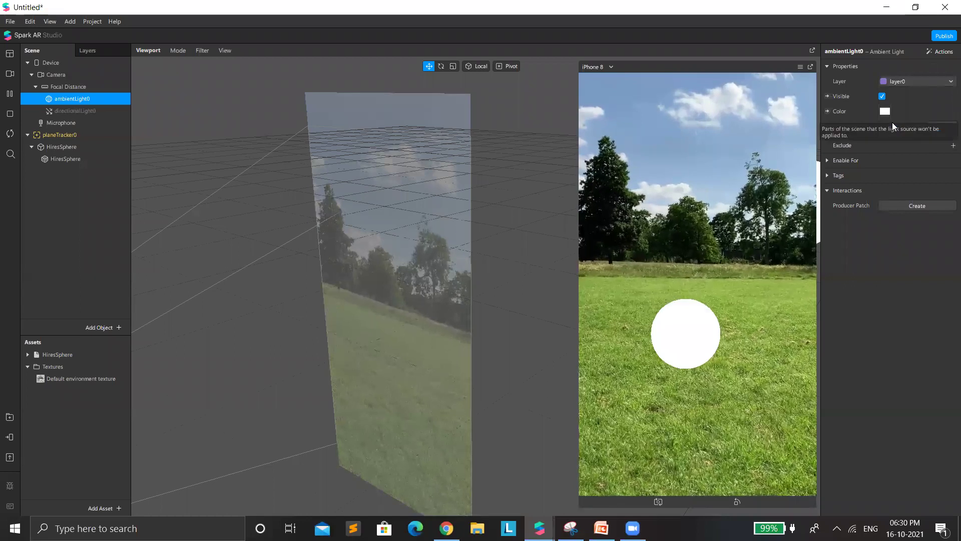
key(Return)
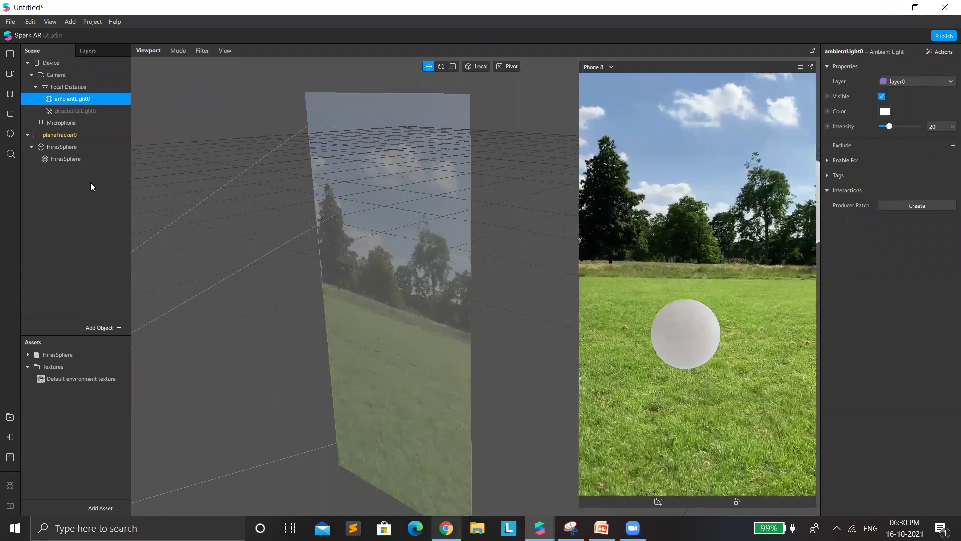
click(56, 109)
click(61, 100)
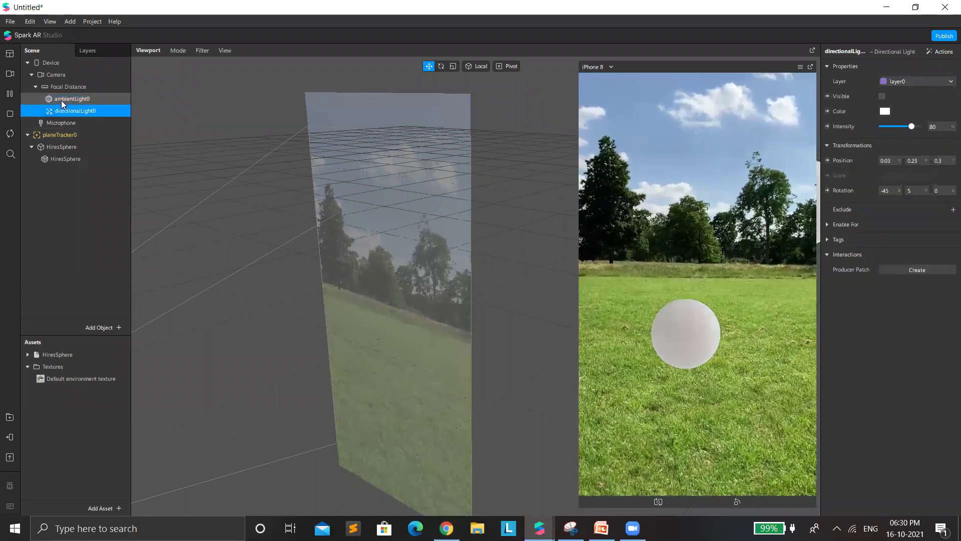
click(881, 97)
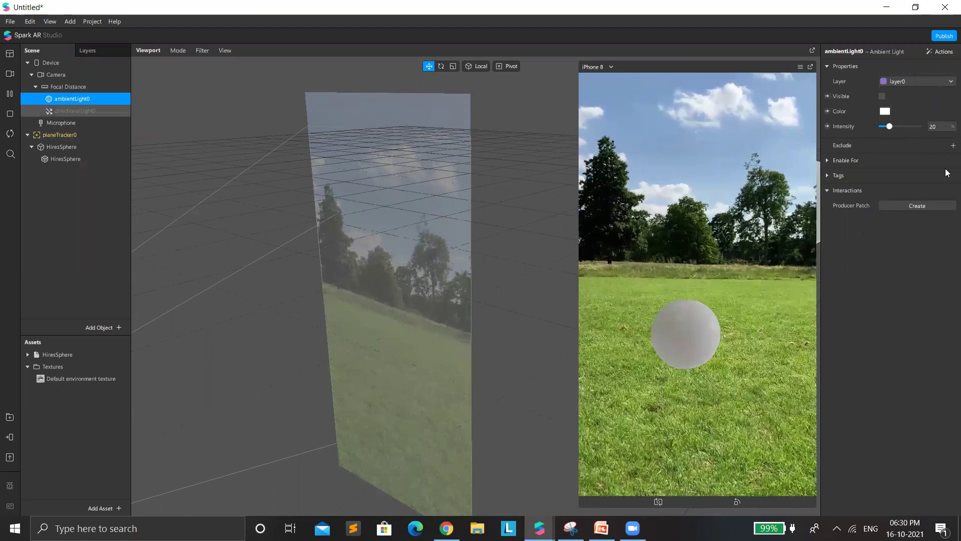
- Make directionalLight0 visible, try its intensity at 100%, and lower it to 0%
key(Down)
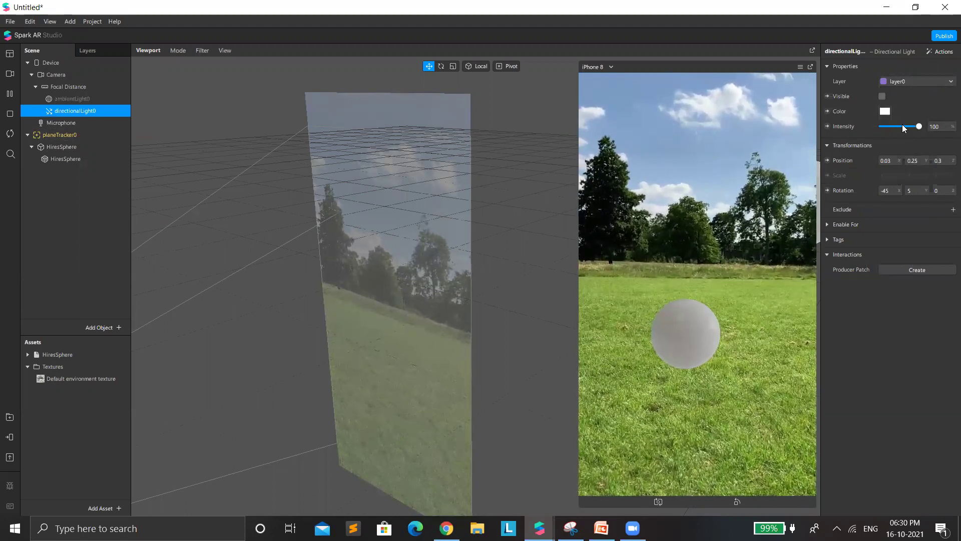
click(882, 96)
drag(919, 126, 821, 200)
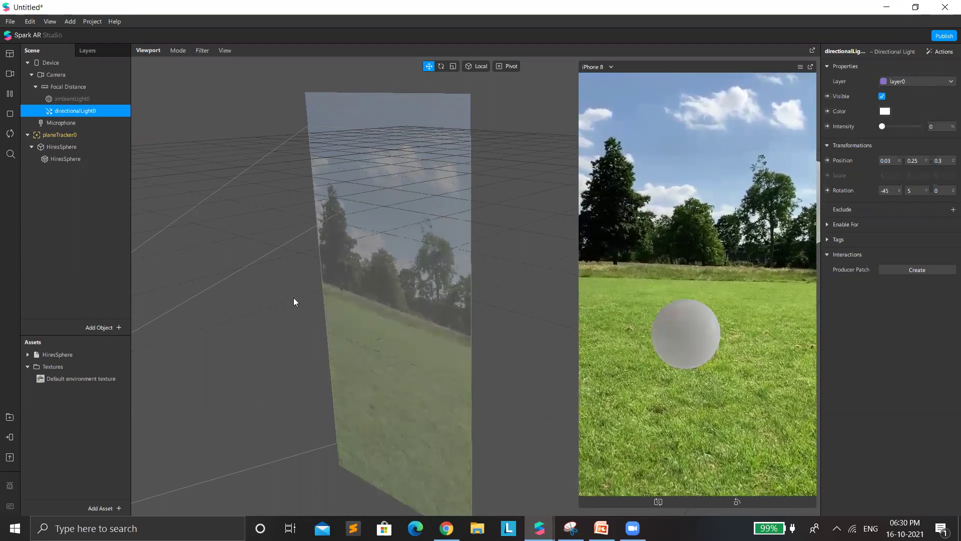
- Switch to Chrome and read how ambient light affects objects in the Lights article's section on editing ambient lights
click(446, 528)
scroll(535, 322, down, 1)
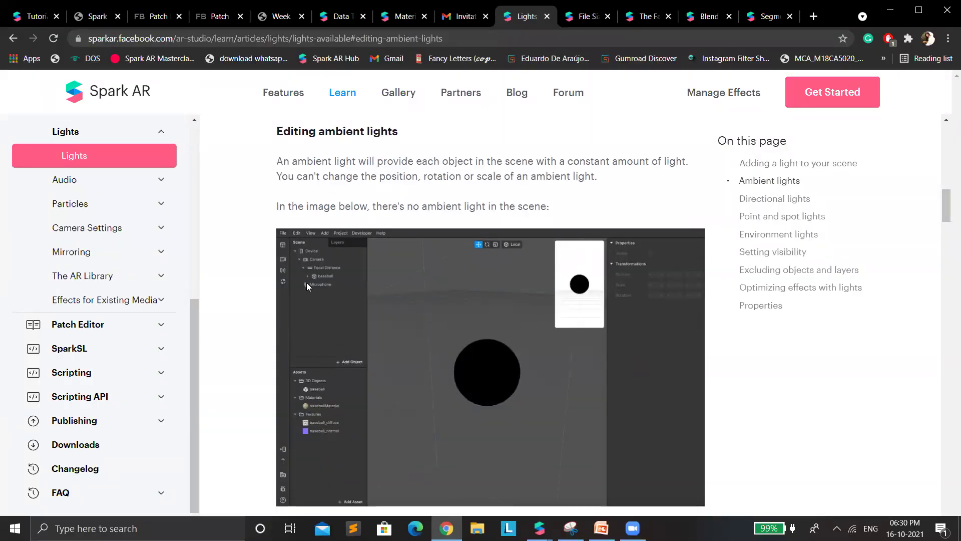
scroll(444, 323, down, 3)
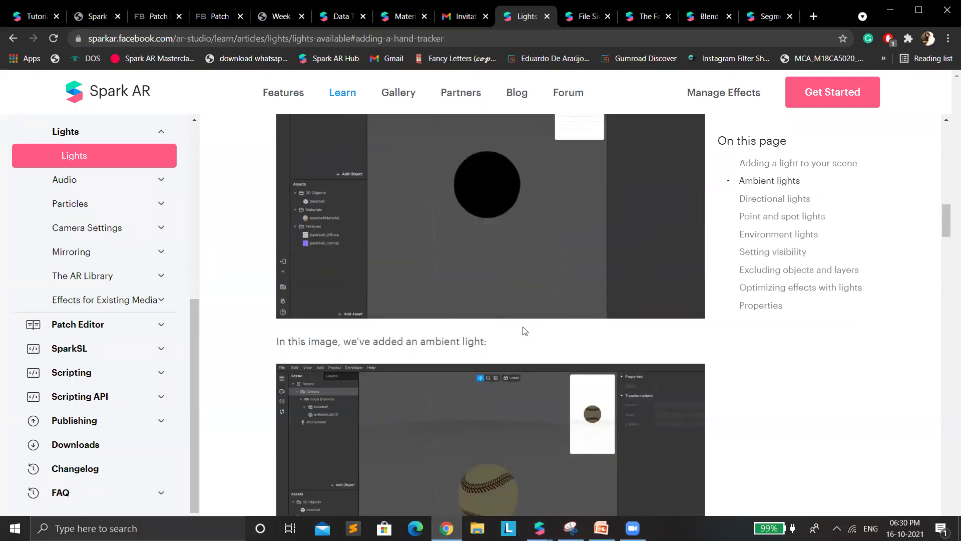
scroll(503, 465, down, 2)
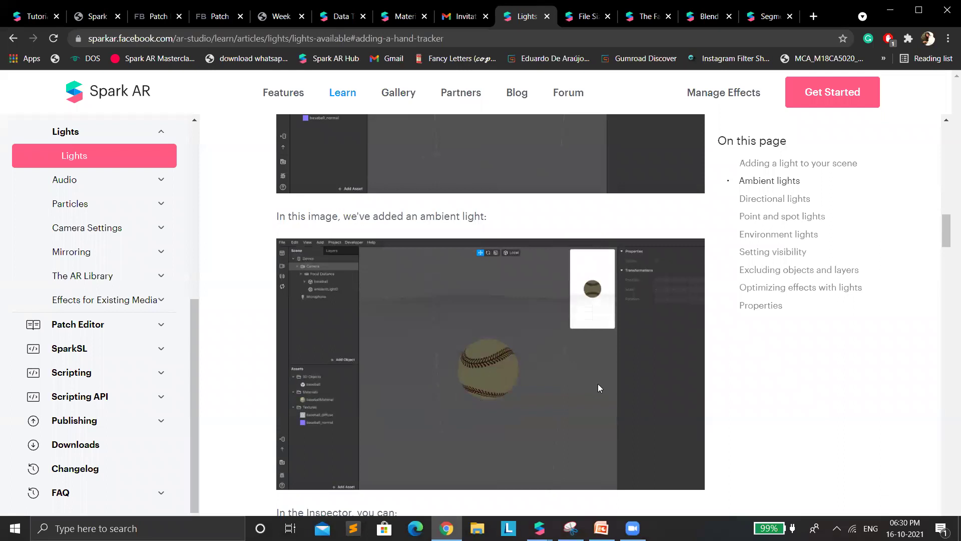
scroll(472, 338, down, 5)
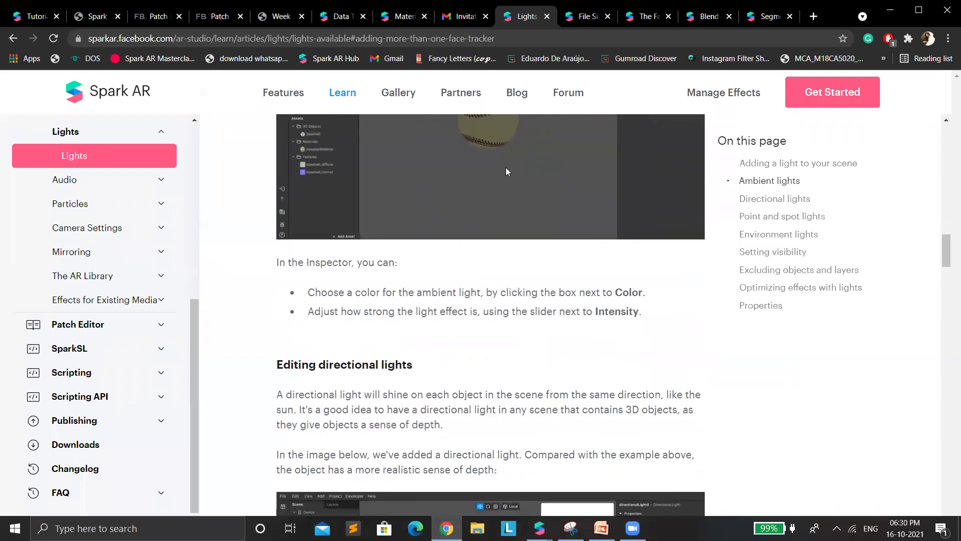
scroll(522, 330, up, 12)
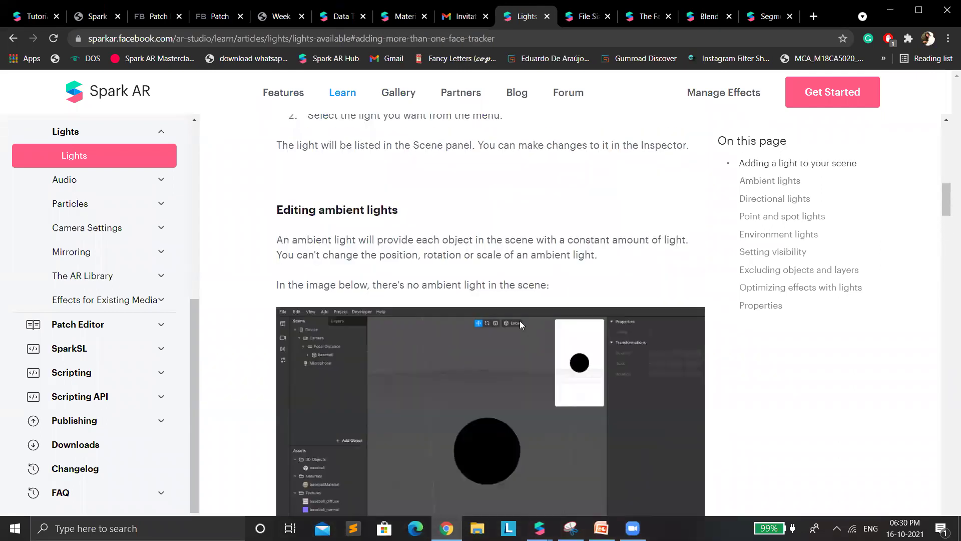
drag(445, 346, 569, 344)
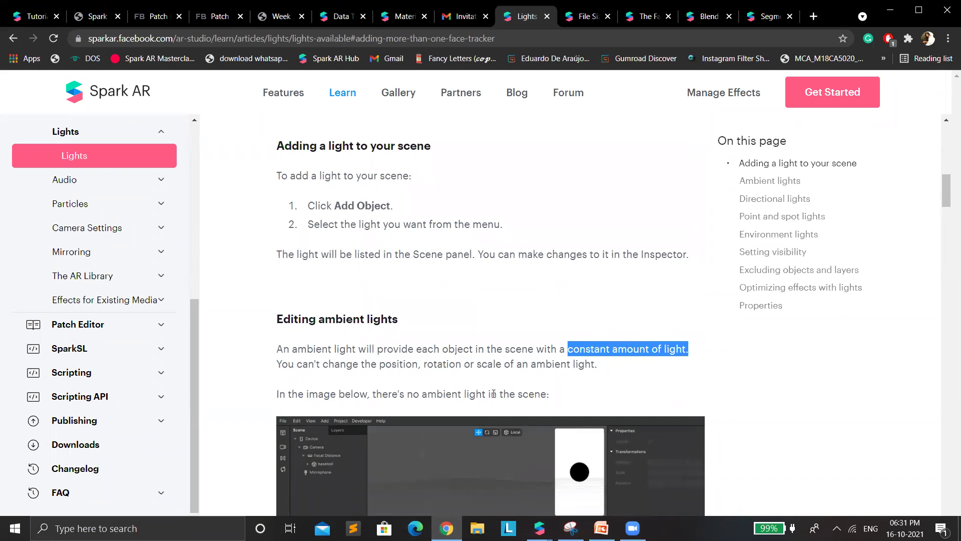
- Switch to Spark AR Studio, turn ambientLight0's visibility back on, and select directionalLight0 to compare their transformation options
drag(308, 365, 606, 368)
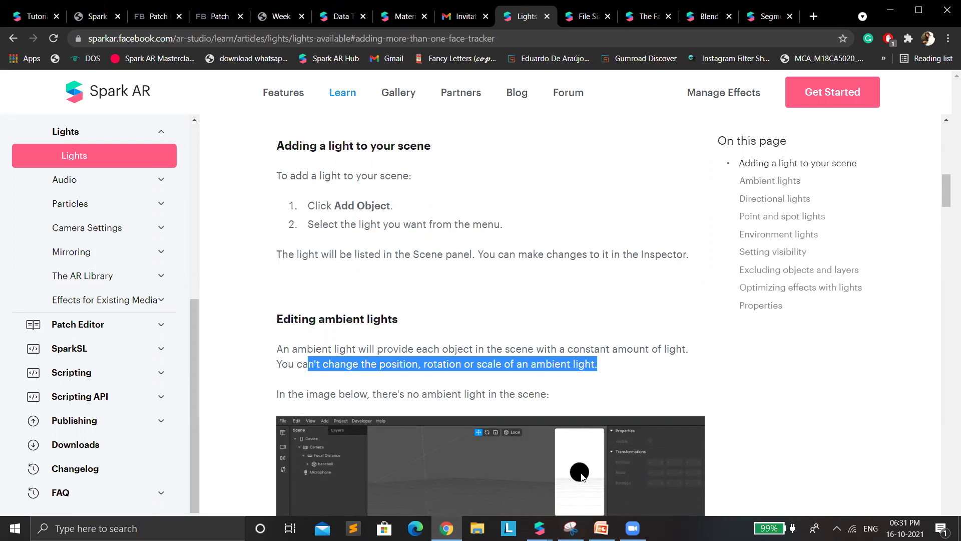
key(alt+Tab)
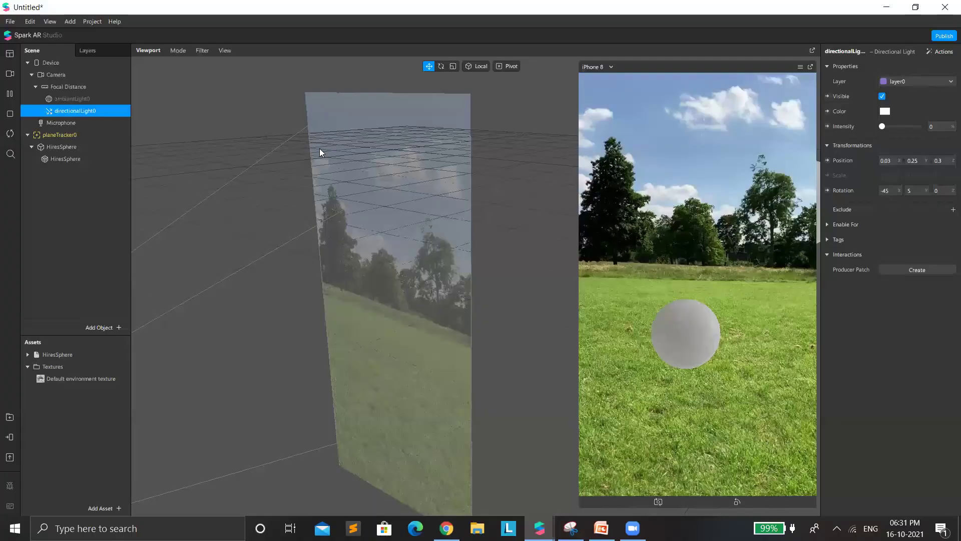
click(71, 98)
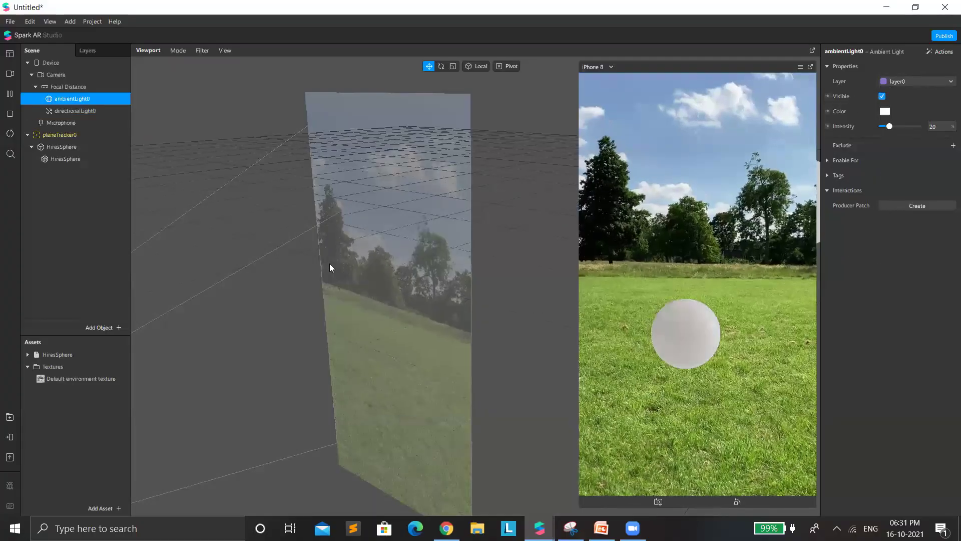
scroll(367, 246, down, 5)
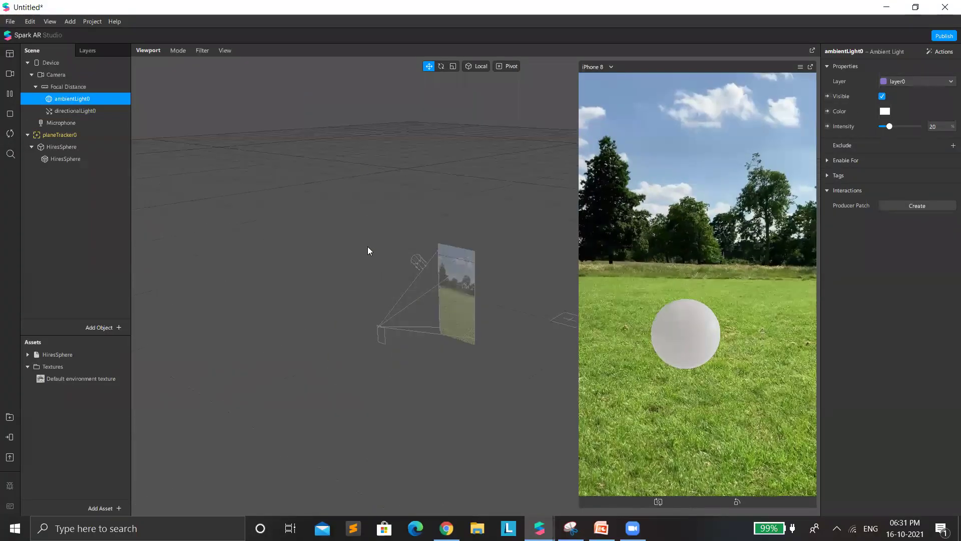
click(447, 68)
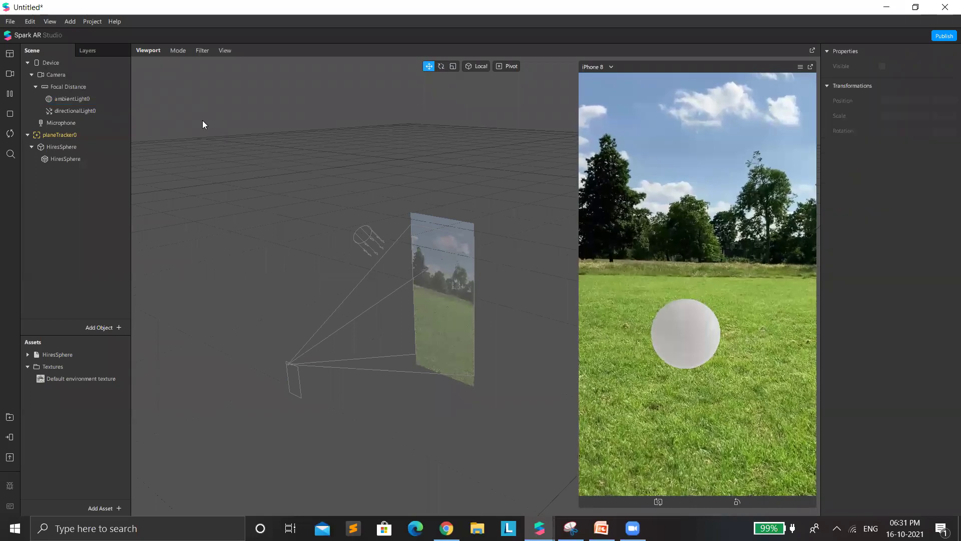
click(77, 110)
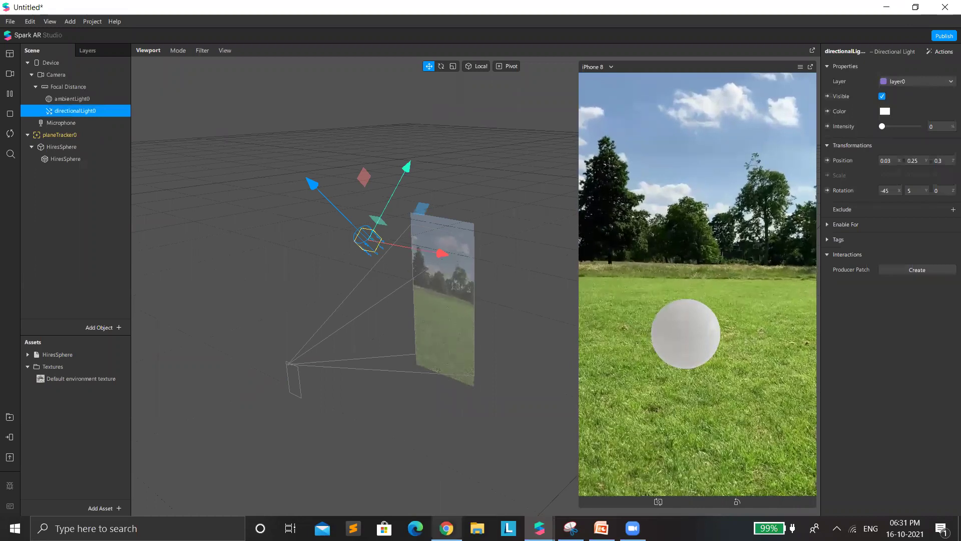
- Read the Lights article's sections on editing ambient and directional lights in Chrome, then examine directionalLight0's manipulators in Spark AR Studio
click(447, 528)
scroll(447, 374, down, 6)
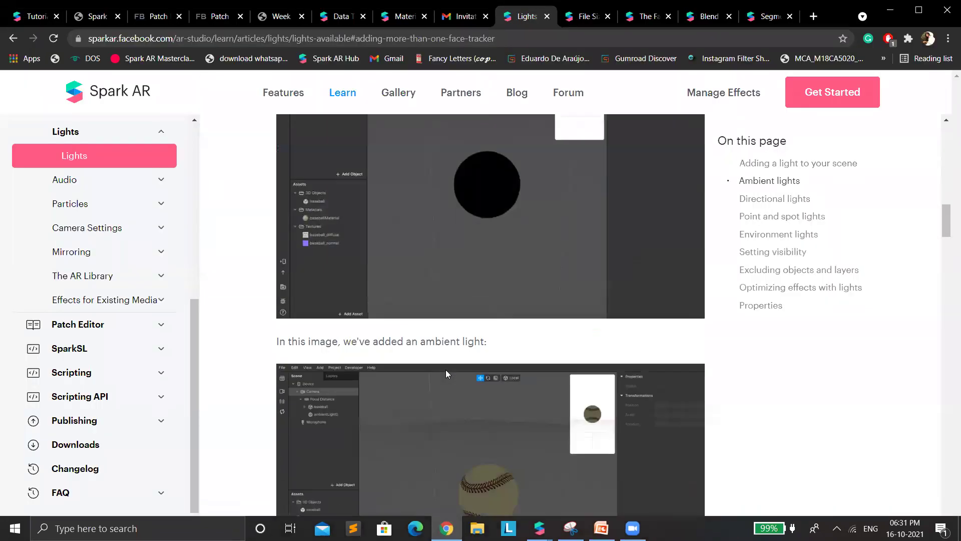
scroll(445, 369, down, 10)
drag(379, 154, 644, 146)
scroll(551, 261, up, 6)
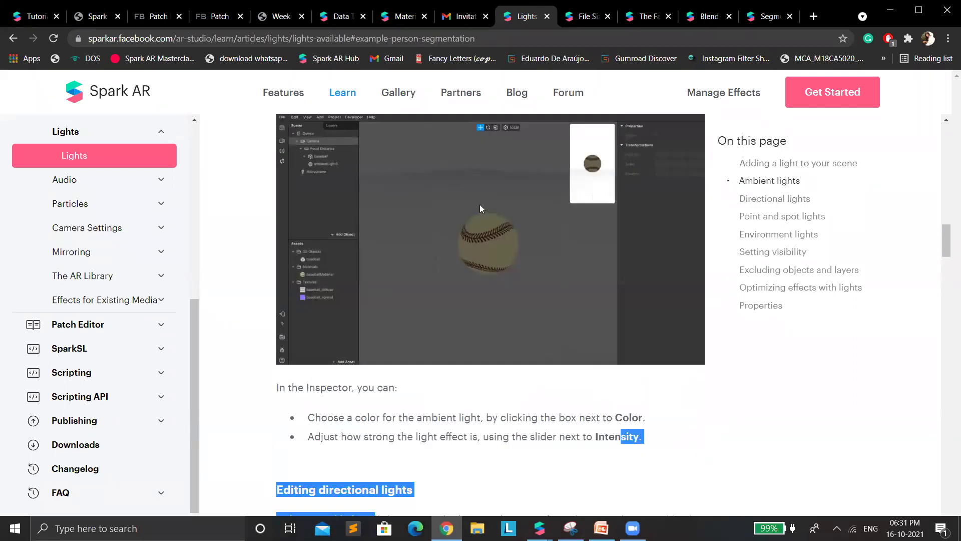
click(489, 416)
scroll(443, 212, down, 6)
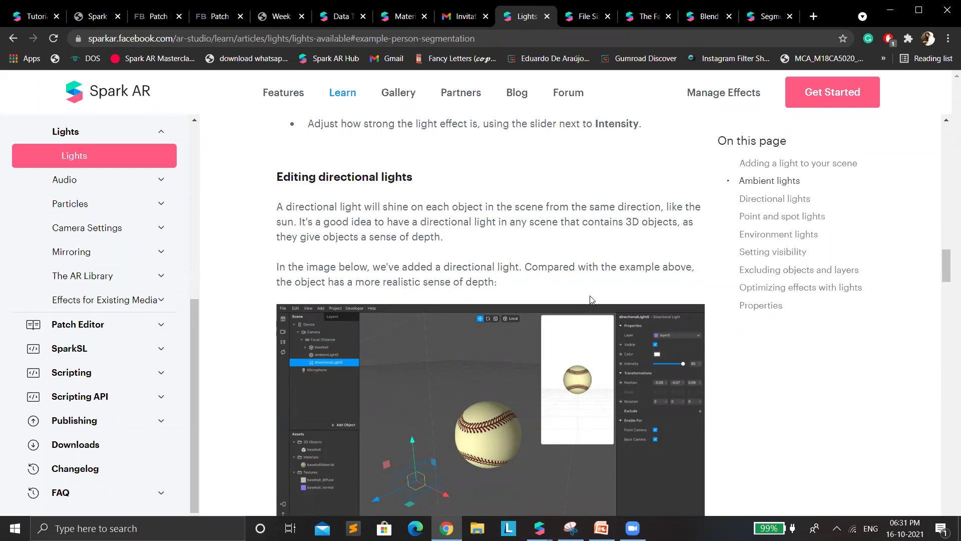
scroll(589, 295, down, 6)
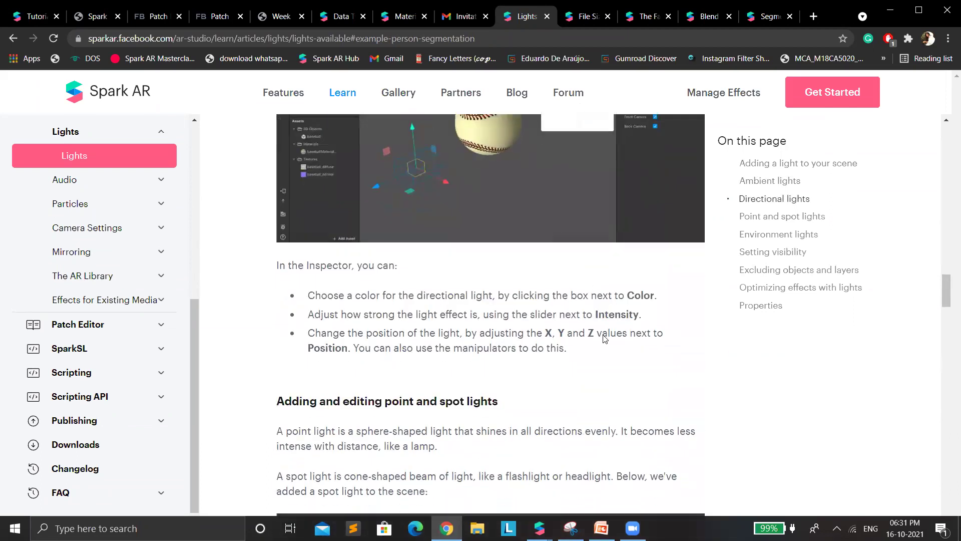
scroll(583, 363, down, 3)
scroll(589, 370, down, 3)
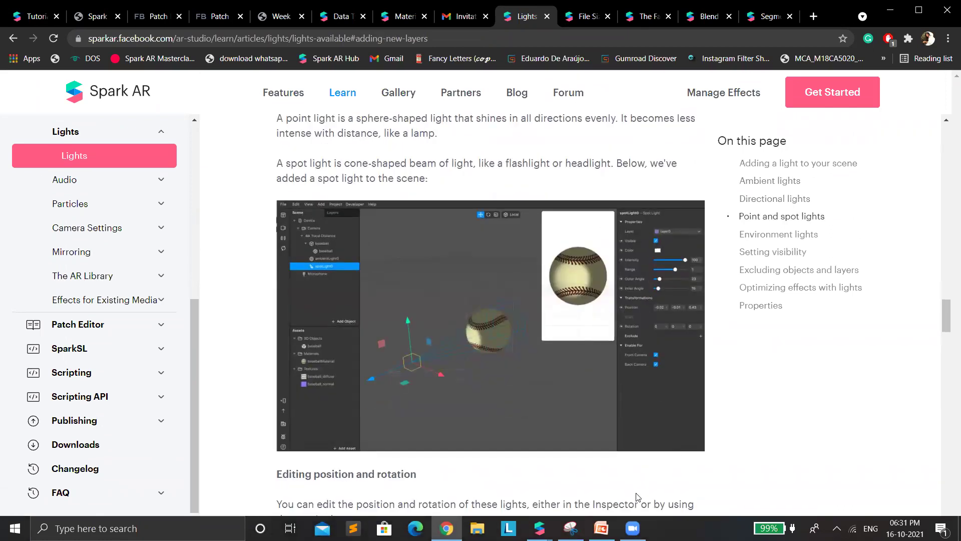
key(alt+Tab)
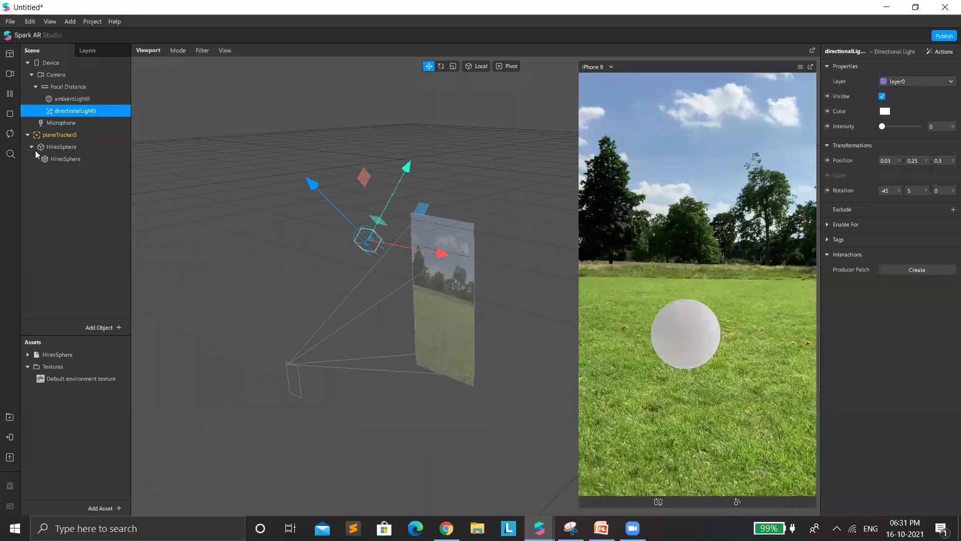
drag(360, 241, 381, 258)
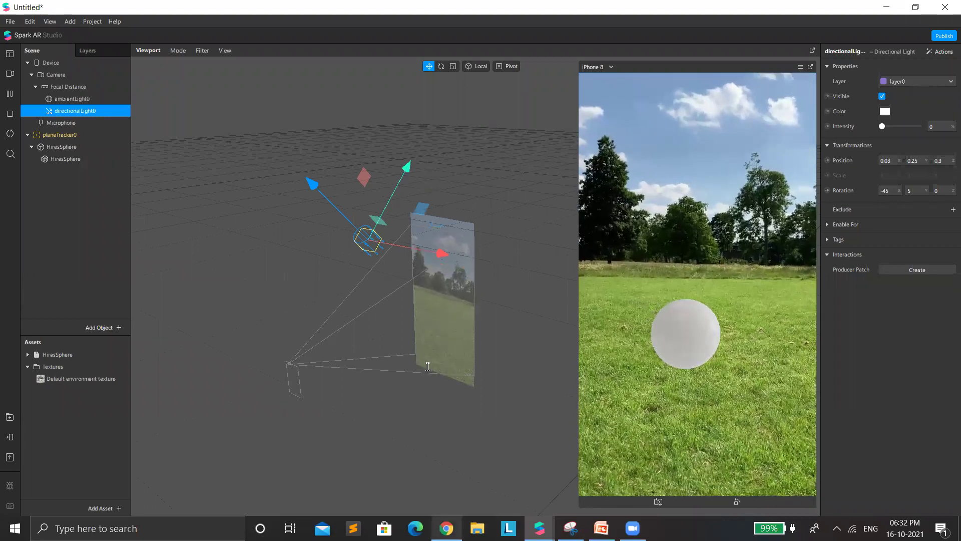
- Switch to Chrome and read the Lights article's sections on point and spot lights, environment lights and visibility
key(alt+Tab)
scroll(548, 368, down, 3)
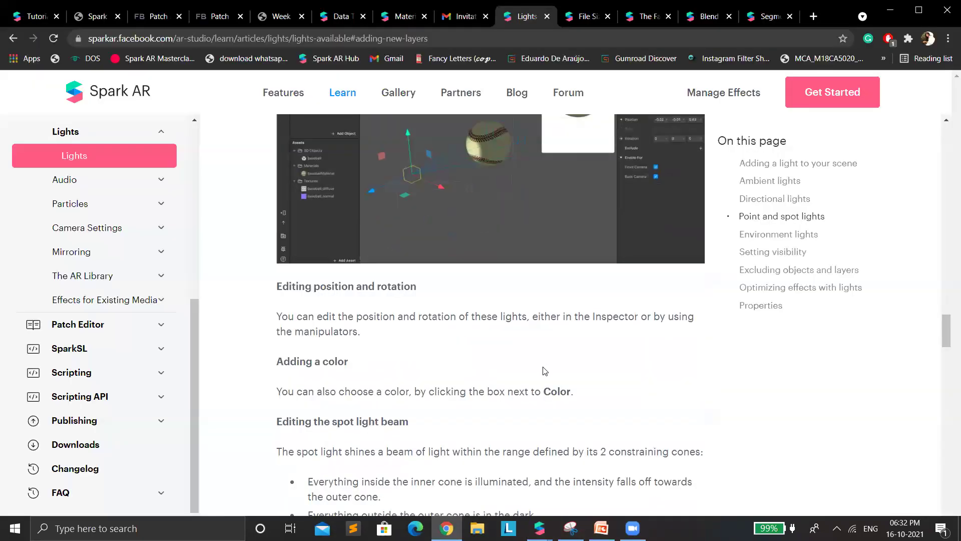
scroll(492, 433, up, 15)
scroll(494, 432, down, 2)
scroll(492, 434, down, 9)
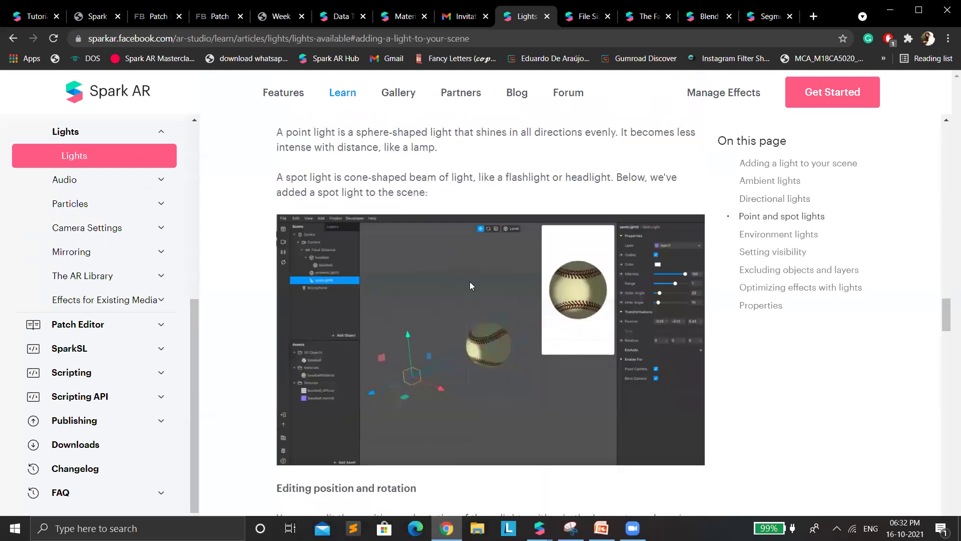
scroll(480, 283, down, 7)
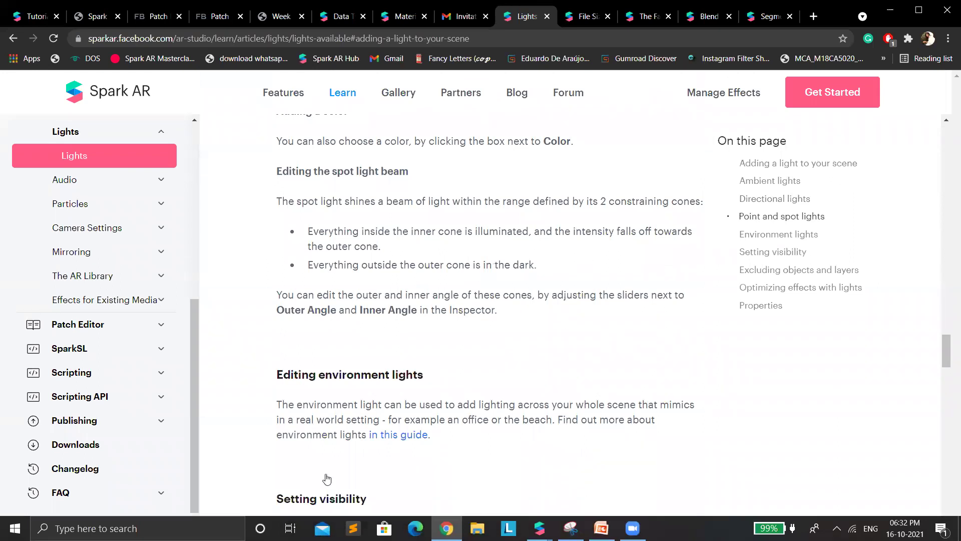
drag(594, 195, 456, 186)
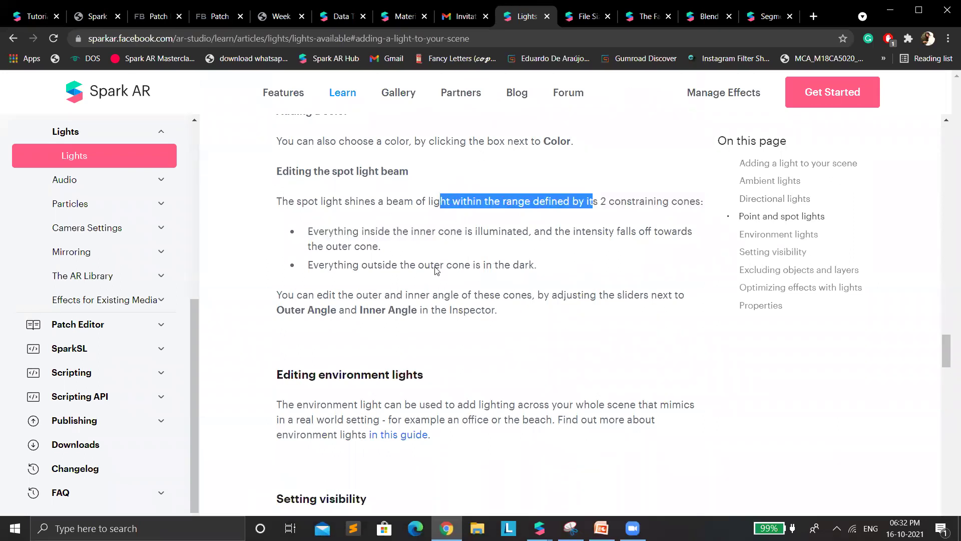
scroll(435, 268, down, 3)
drag(275, 260, 454, 315)
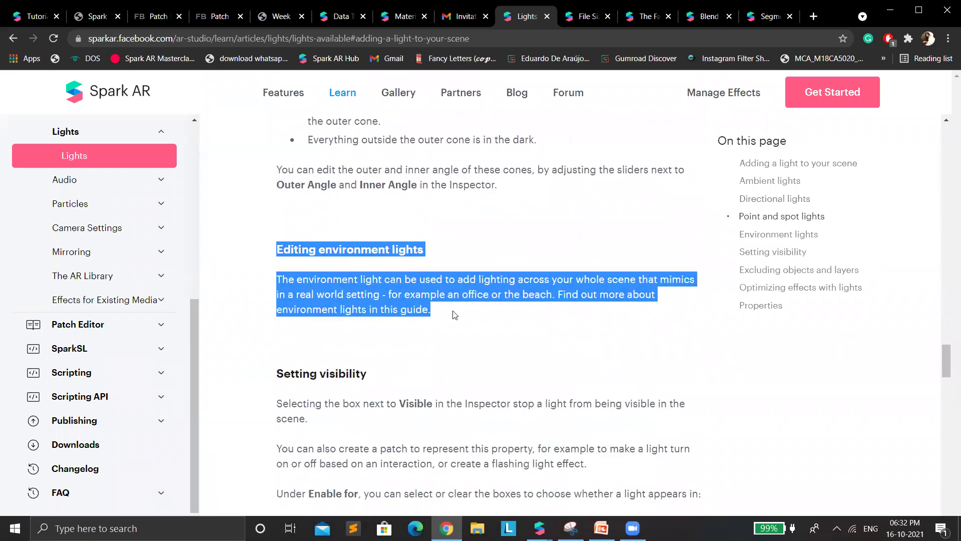
click(441, 217)
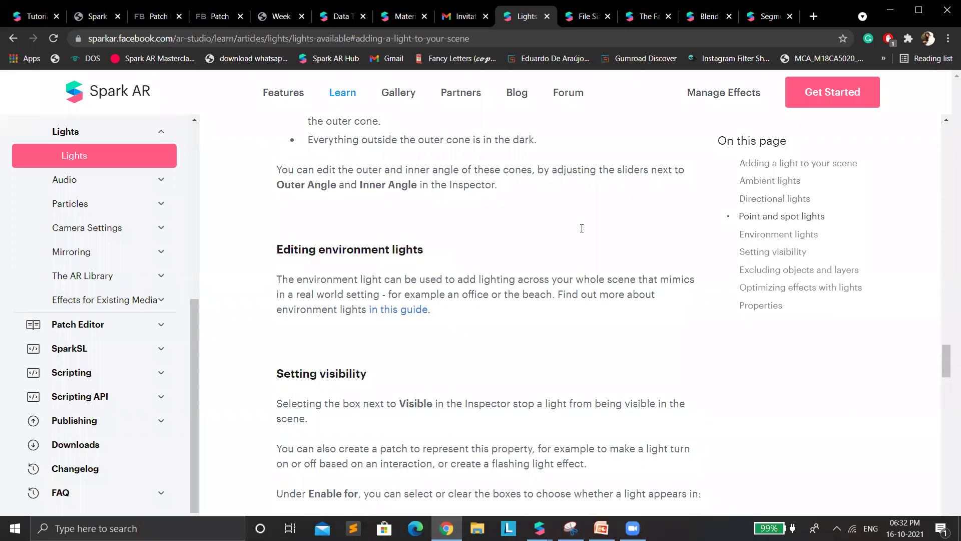
scroll(675, 242, down, 1)
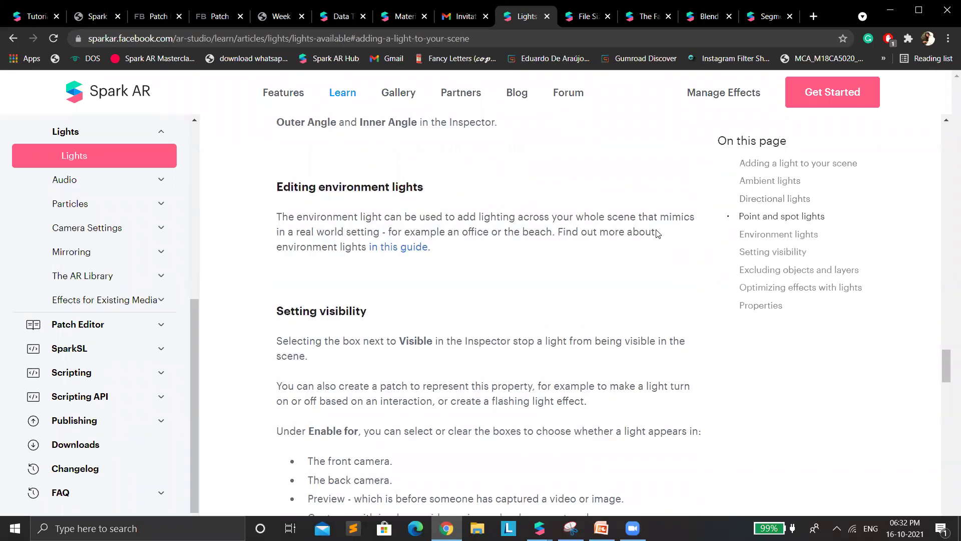
scroll(611, 345, down, 2)
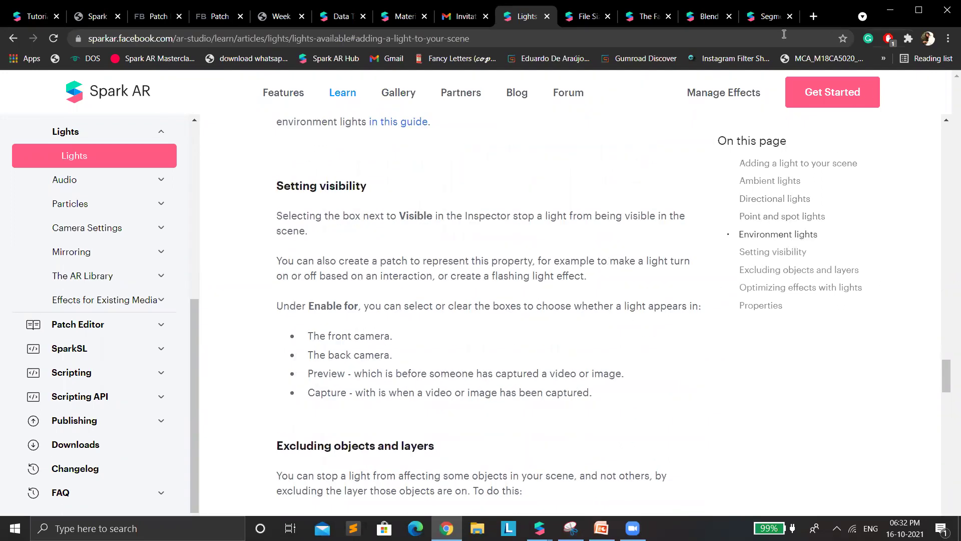
- Switch to Spark AR Studio and enlarge the parent HiresSphere object to a scale of about 27.9 on all axes
click(890, 10)
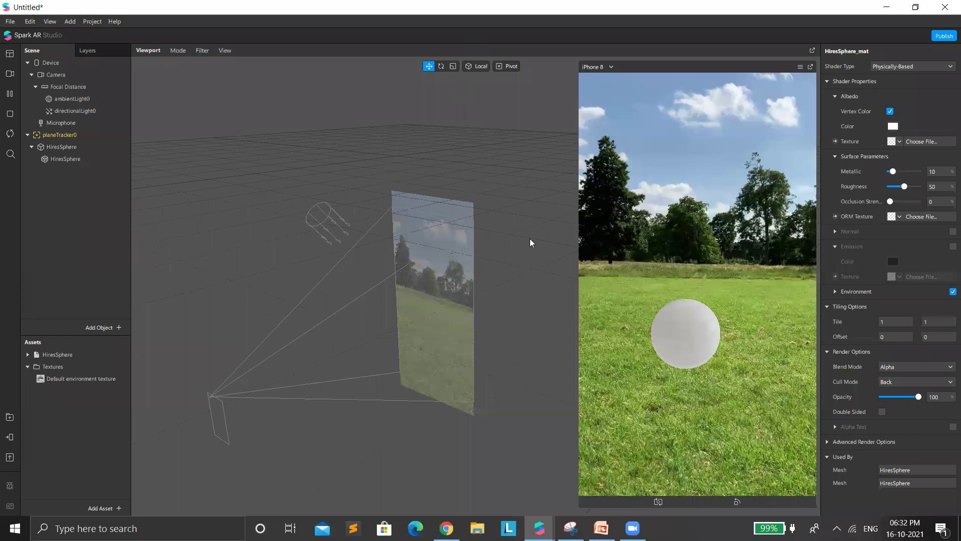
scroll(530, 239, down, 2)
click(62, 147)
scroll(549, 289, up, 1)
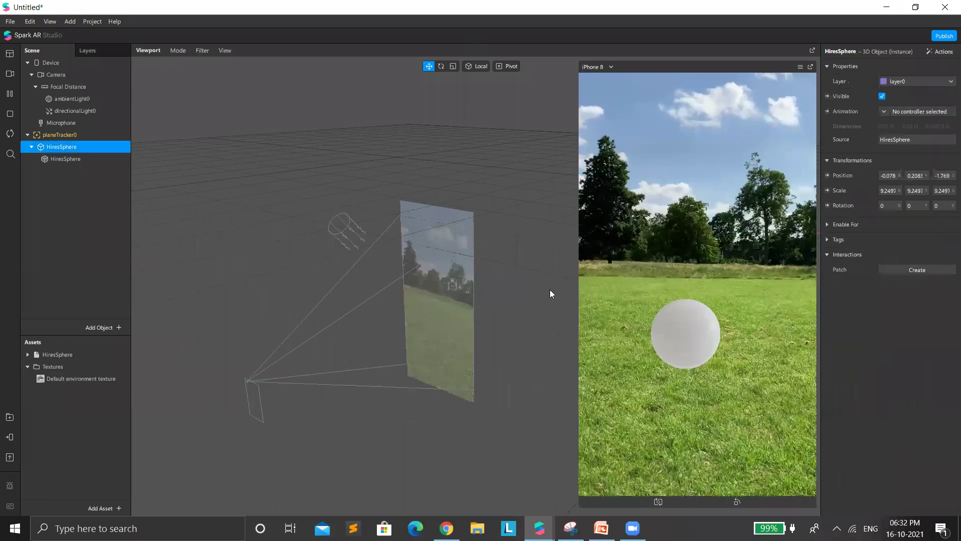
scroll(547, 273, down, 5)
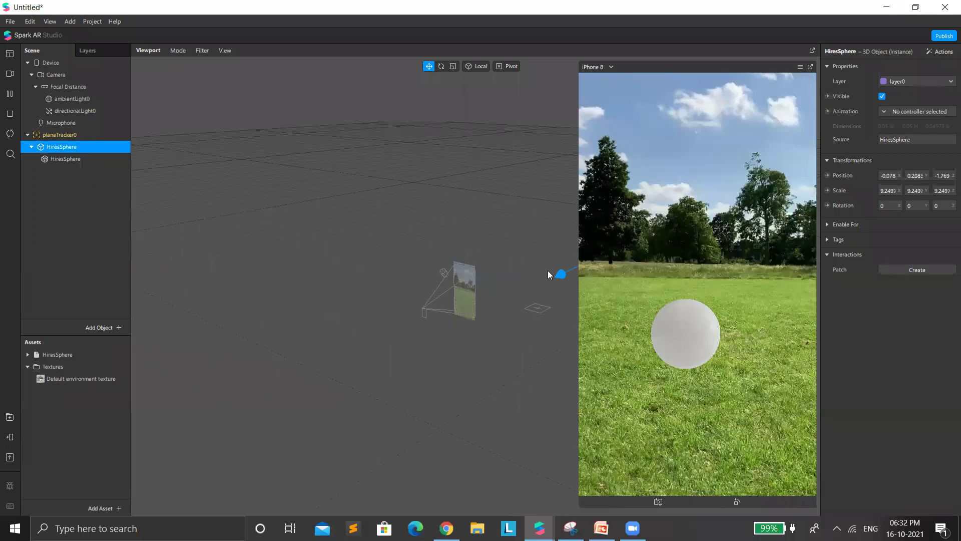
drag(554, 267, 568, 245)
click(453, 66)
key(w)
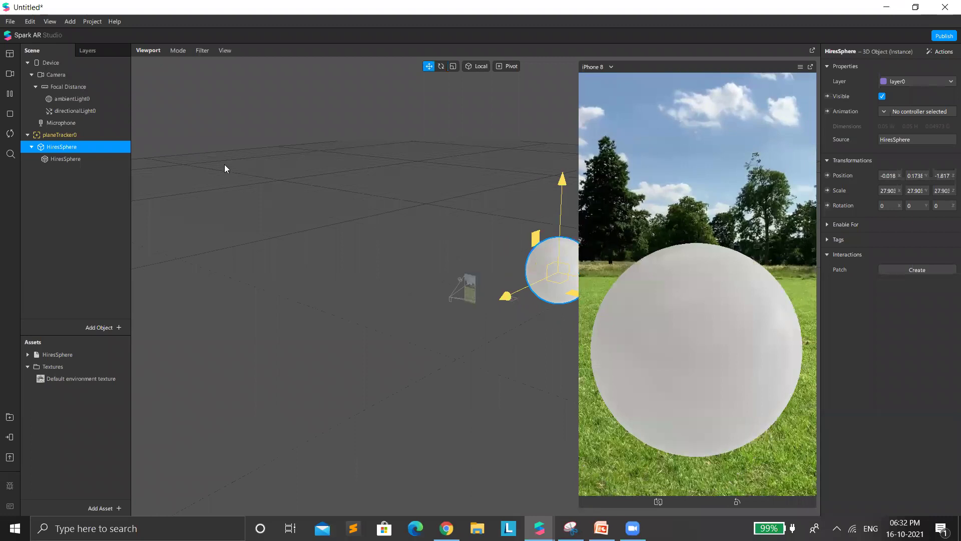
- Open the HiresSphere mesh's material, HiresSphere_mat, and set its metallic value to 100%
click(66, 159)
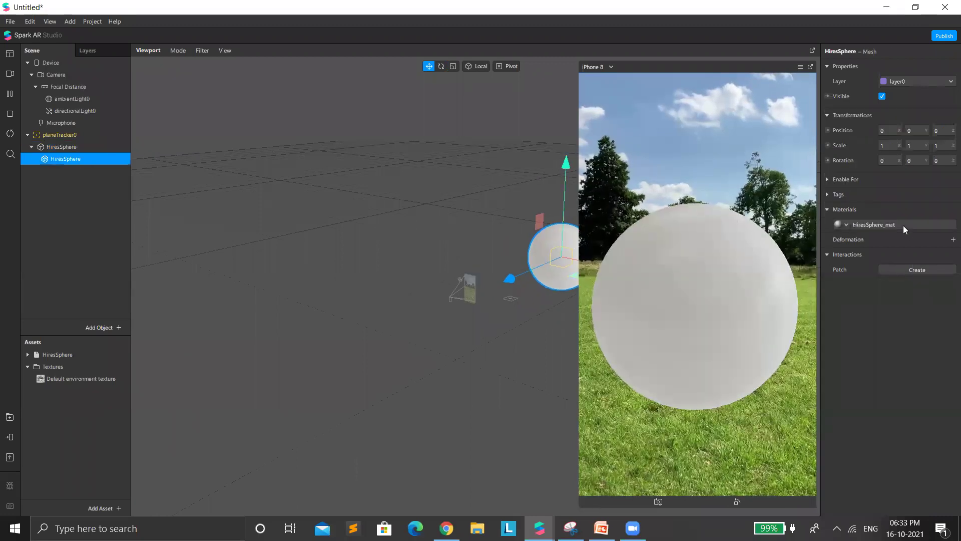
click(895, 224)
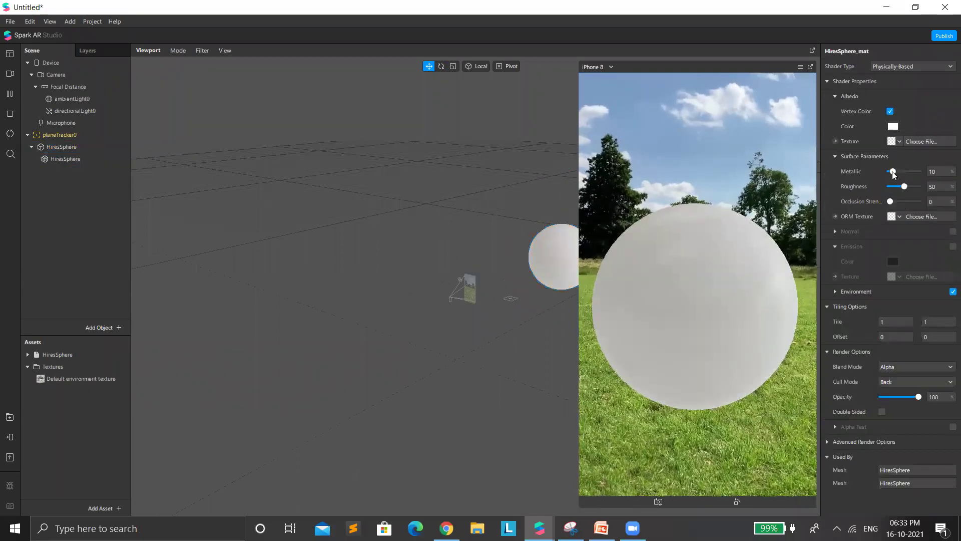
drag(919, 173, 949, 177)
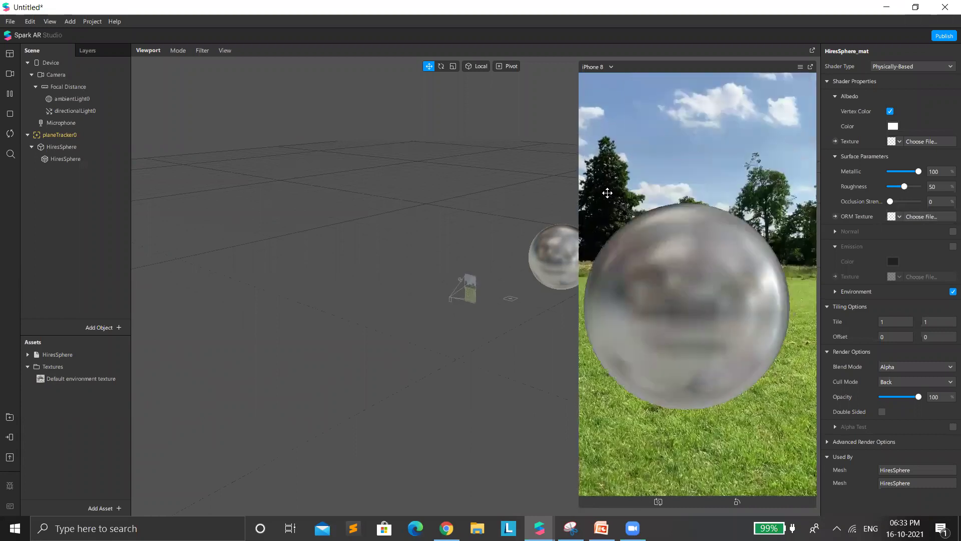
- Try HiresSphere_mat with its environment turned off and back on, and set the environment rotation to 189
click(950, 291)
click(951, 291)
mouse_move(891, 320)
mouse_down()
mouse_move(924, 324)
mouse_move(905, 328)
mouse_up()
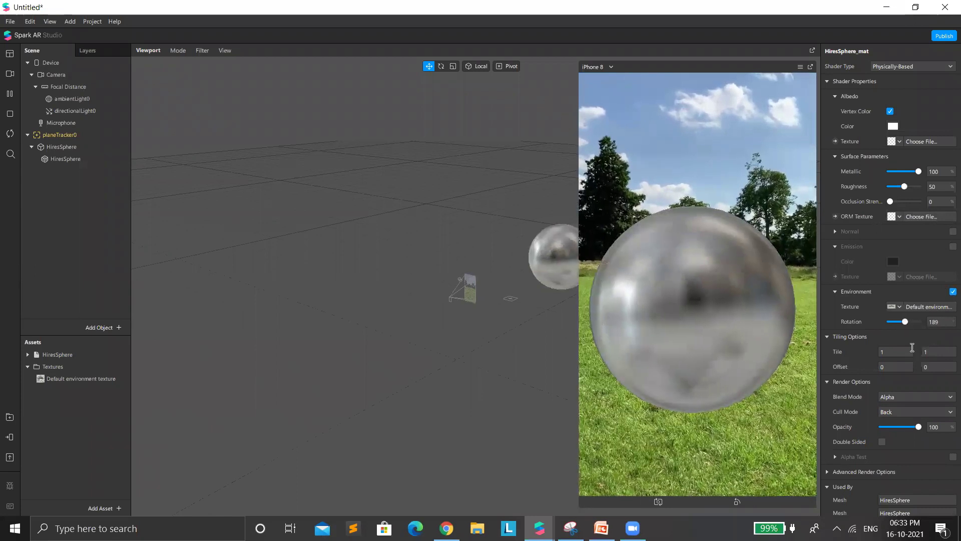
- Import the 8_sunny_vondelpark texture from the AR Library as HiresSphere_mat's environment texture
click(894, 306)
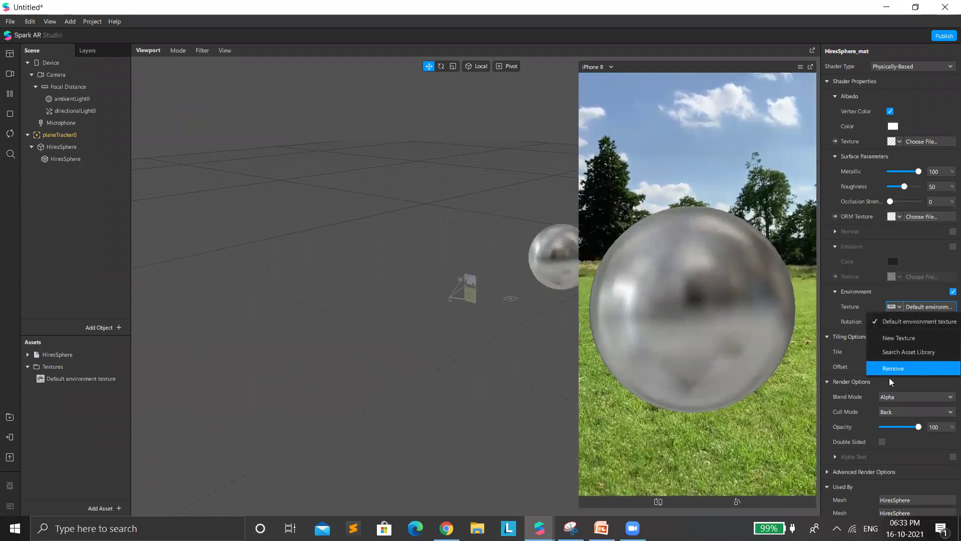
click(898, 351)
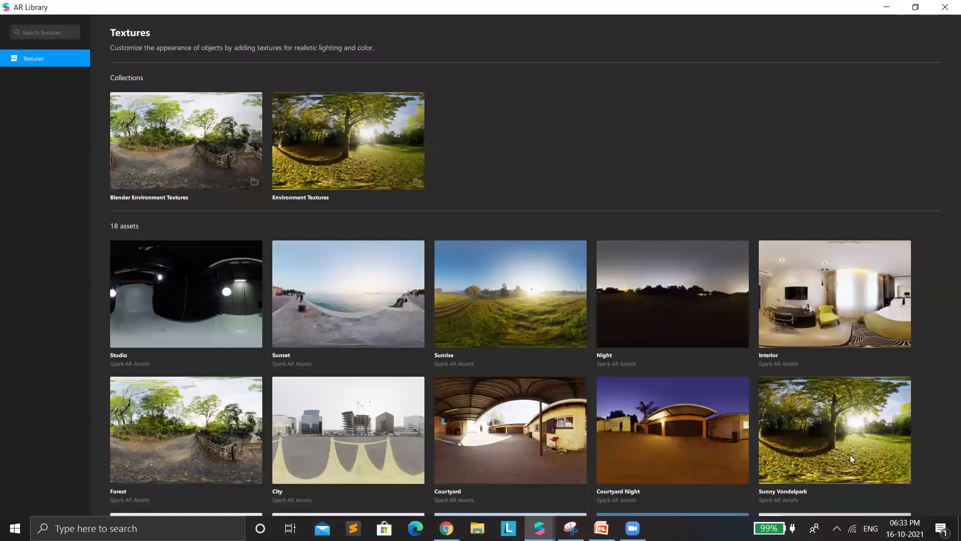
click(850, 454)
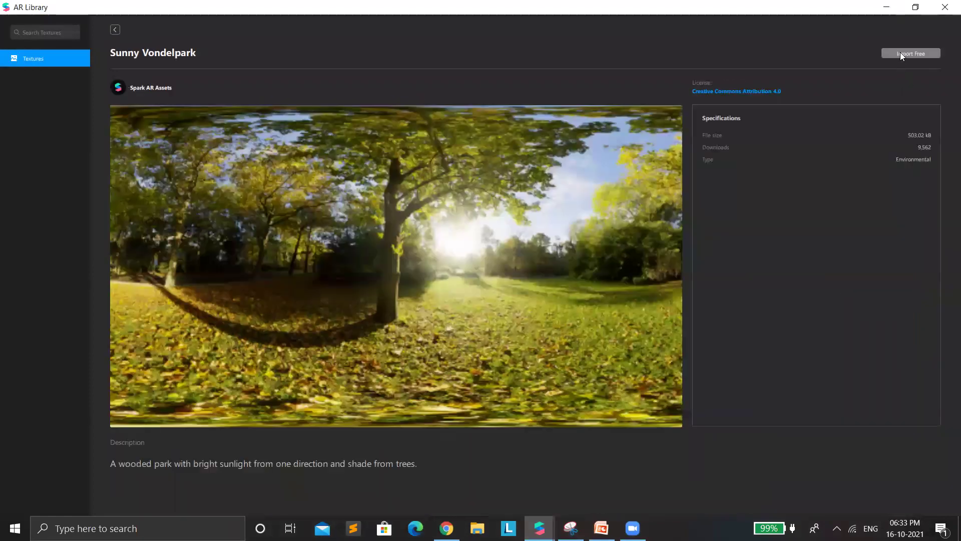
click(900, 53)
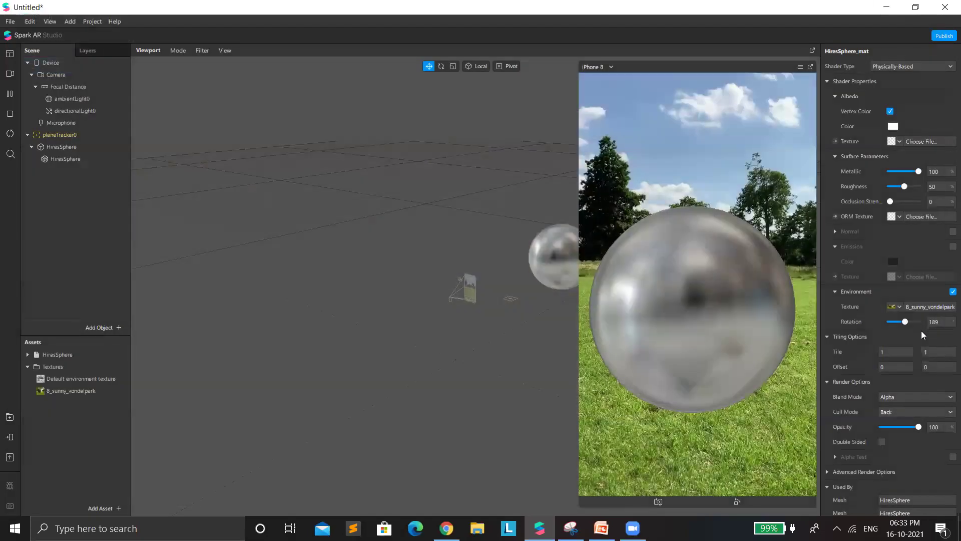
- Set HiresSphere_mat's environment rotation to 246 and its roughness to 54%
drag(905, 322, 905, 189)
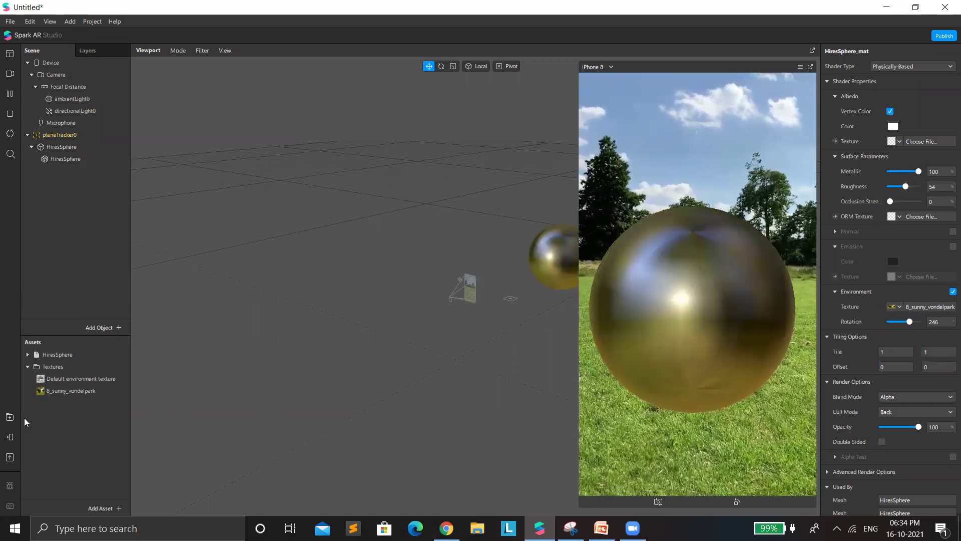
click(89, 145)
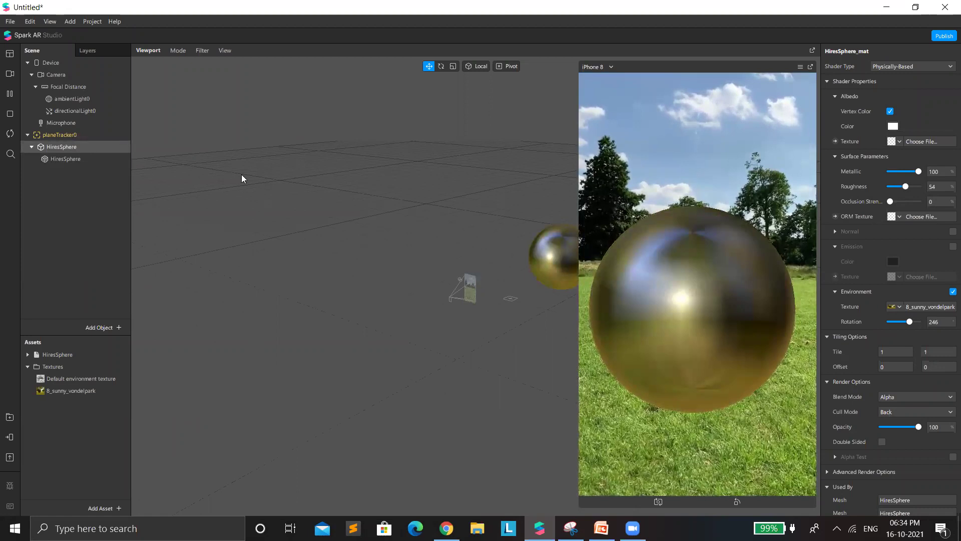
- Add a simple shadow to the HiresSphere object and show the new shadow object's properties
click(99, 148)
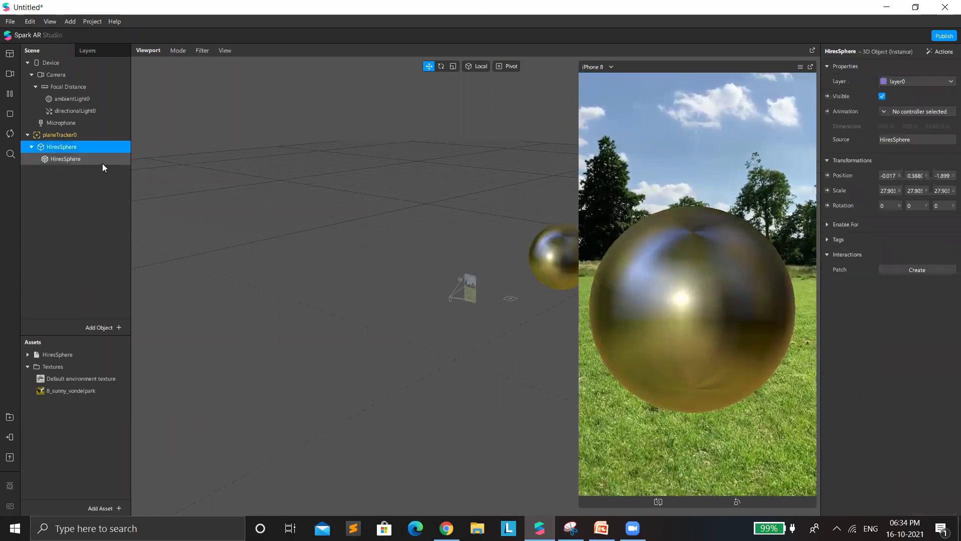
click(32, 147)
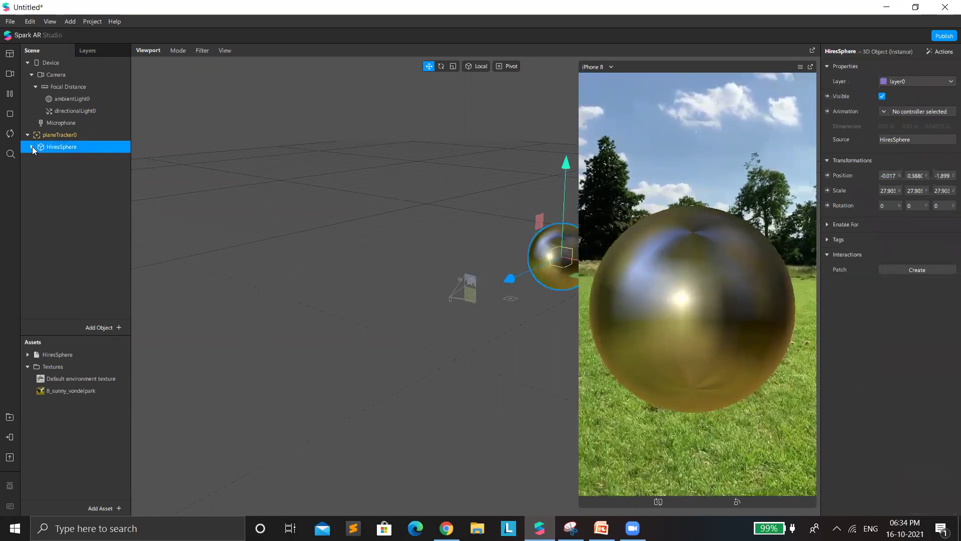
click(932, 52)
mouse_move(936, 69)
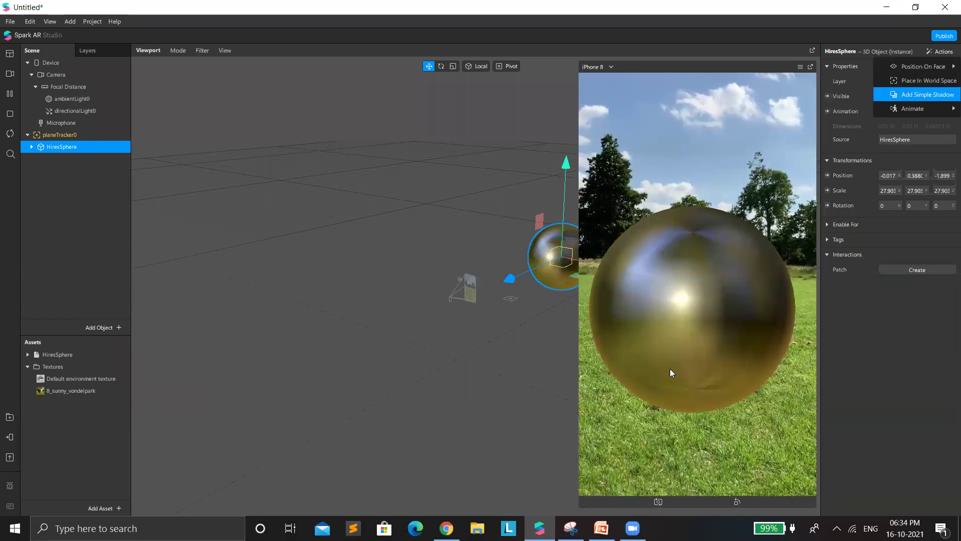
key(Return)
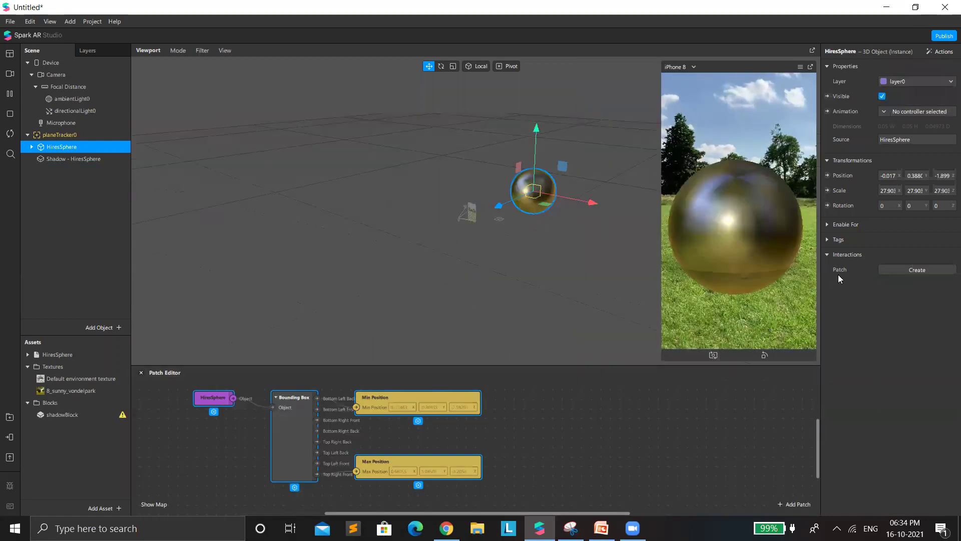
click(75, 159)
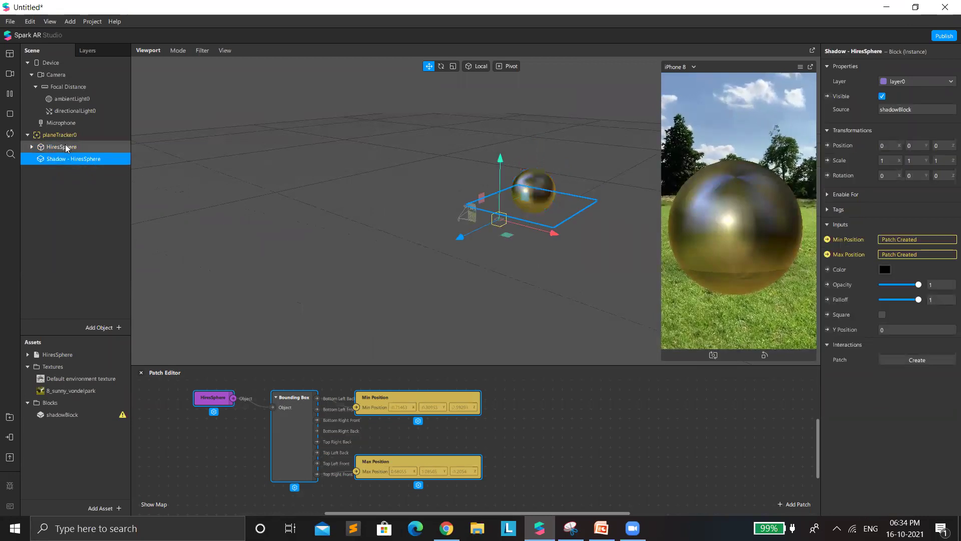
- Try the Spin animation on the HiresSphere object and delete its animation patches
key(Up)
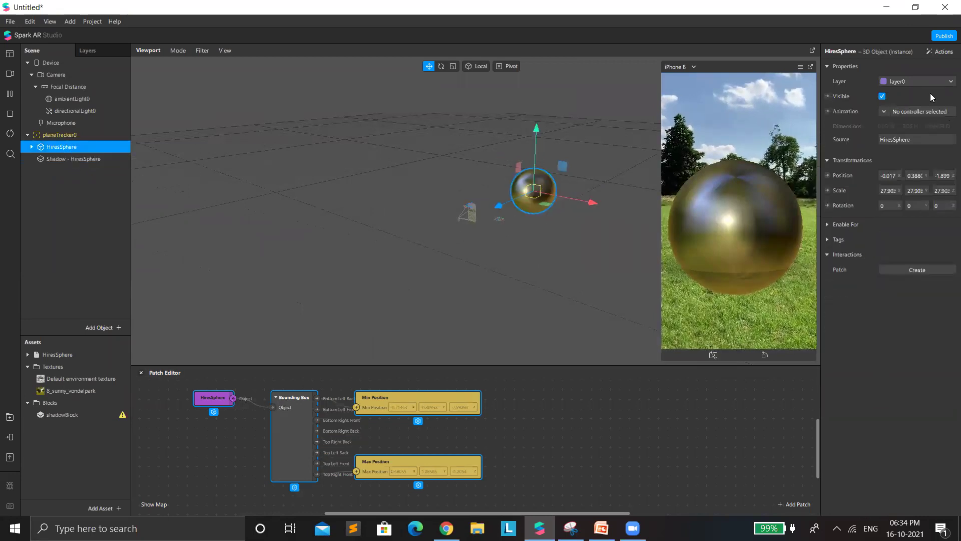
click(941, 52)
mouse_move(882, 114)
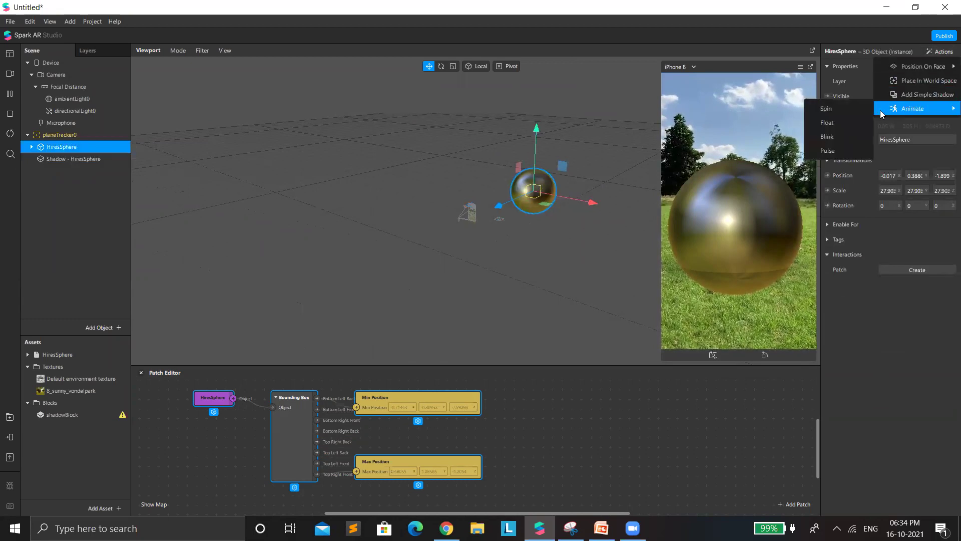
click(837, 110)
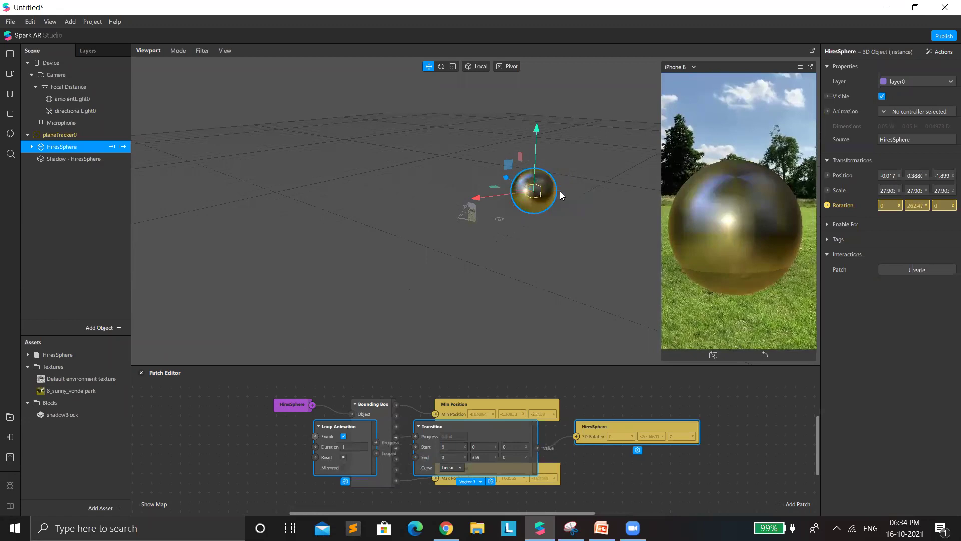
scroll(1, 128, up, 4)
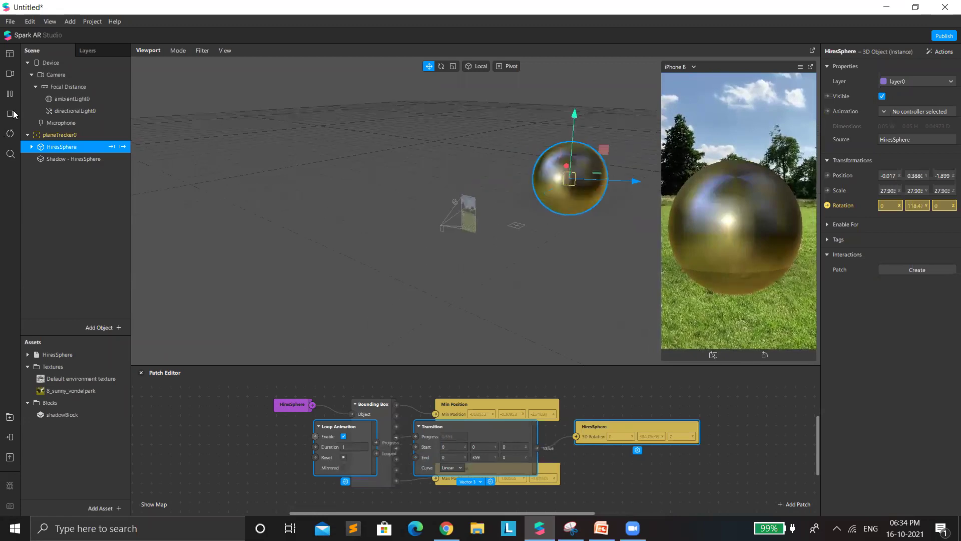
scroll(13, 120, up, 4)
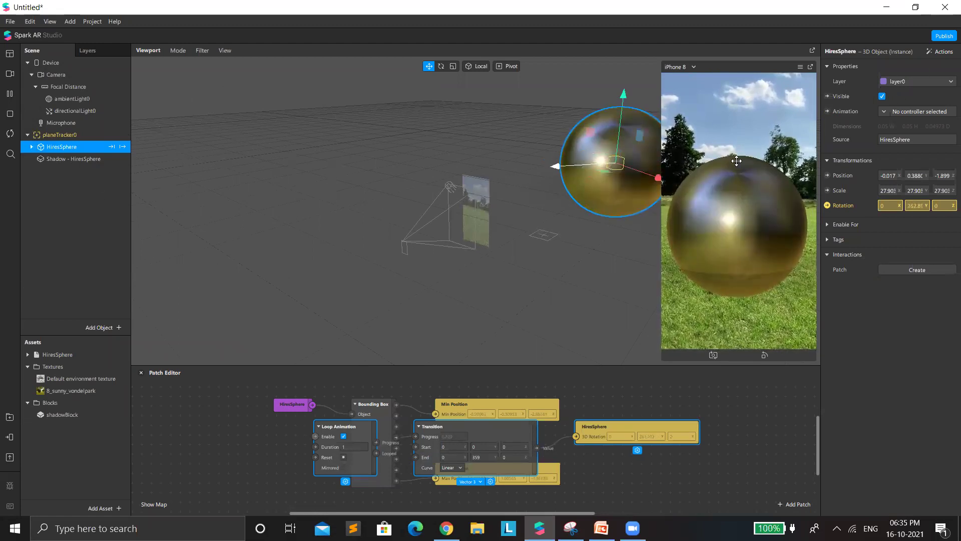
key(Delete)
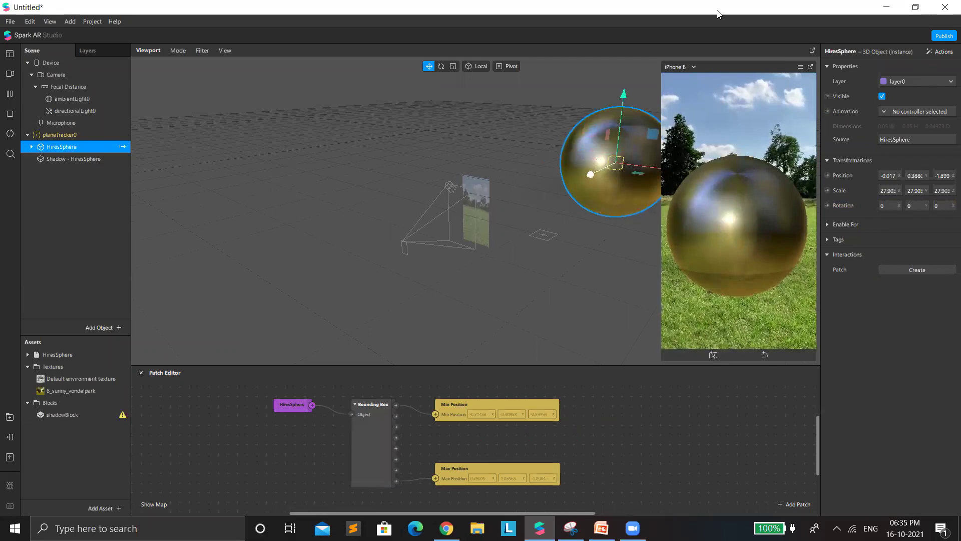
- Switch to Chrome and search Google for "plane tracker sparkar" in a new tab
click(446, 528)
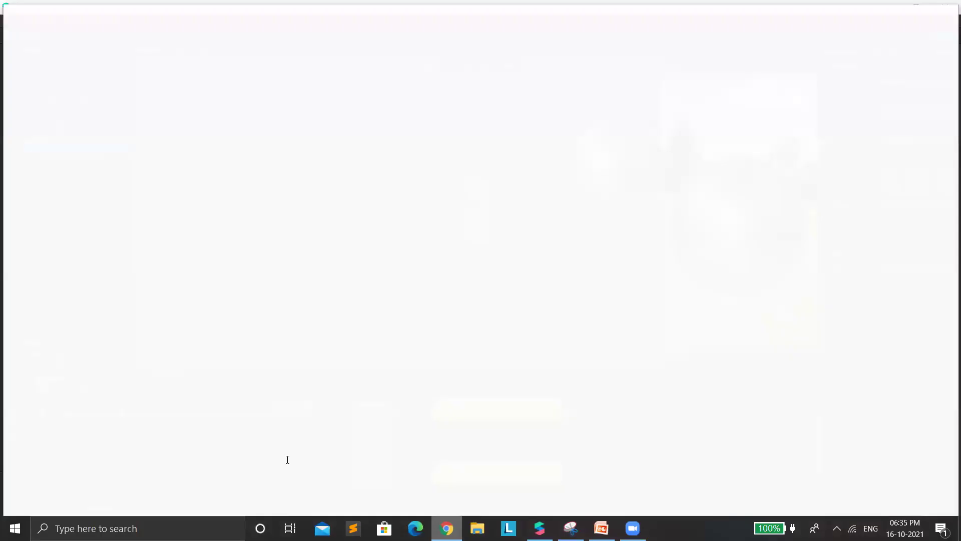
scroll(491, 369, up, 5)
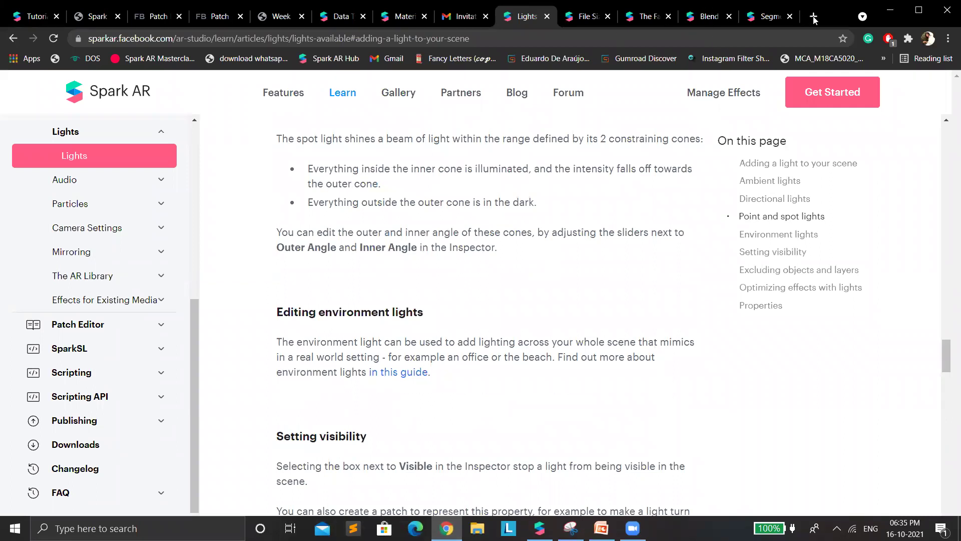
key(ctrl+t)
text(plam)
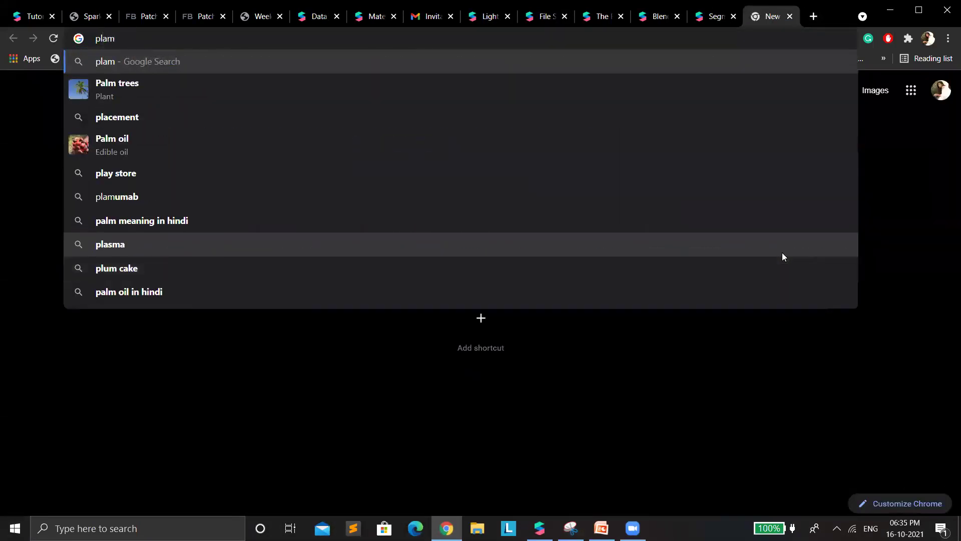
key(BackSpace)
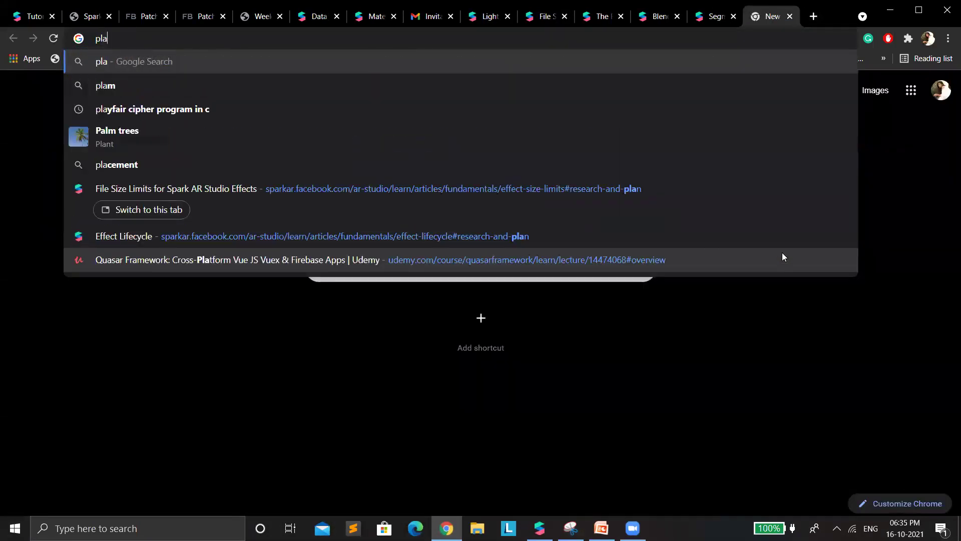
text(ne tracker spark)
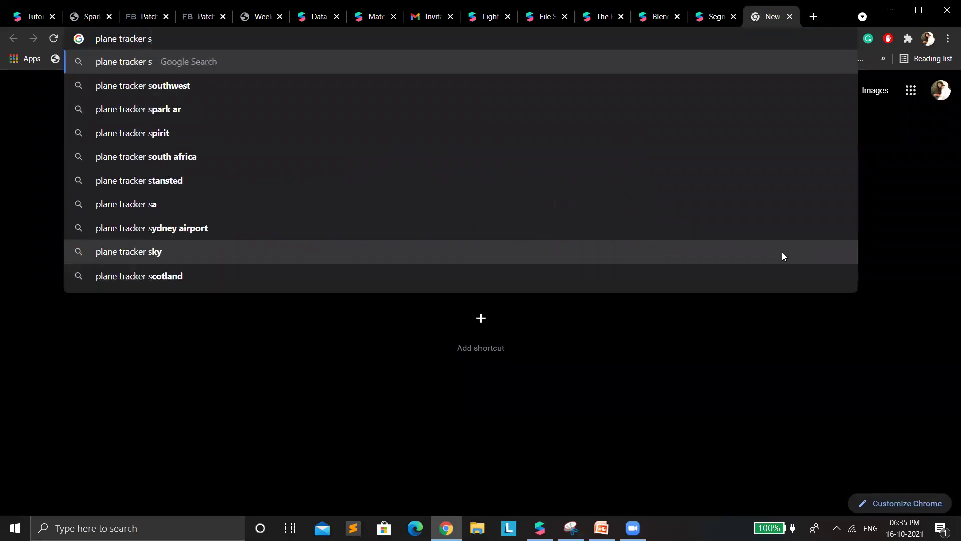
text(ar)
key(Return)
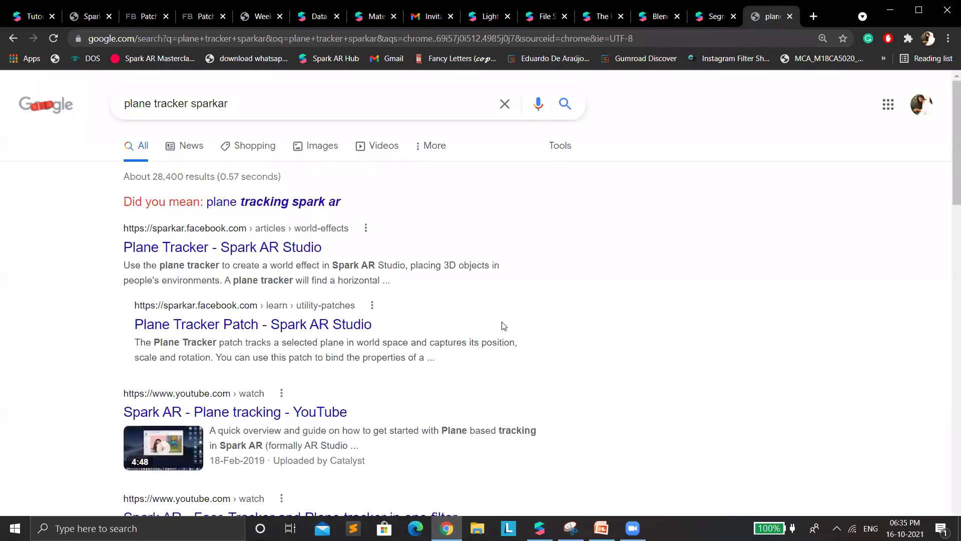
- Examine the Plane Tracker article on the Spark AR site, including adding objects and the plane tracker properties
scroll(498, 330, down, 7)
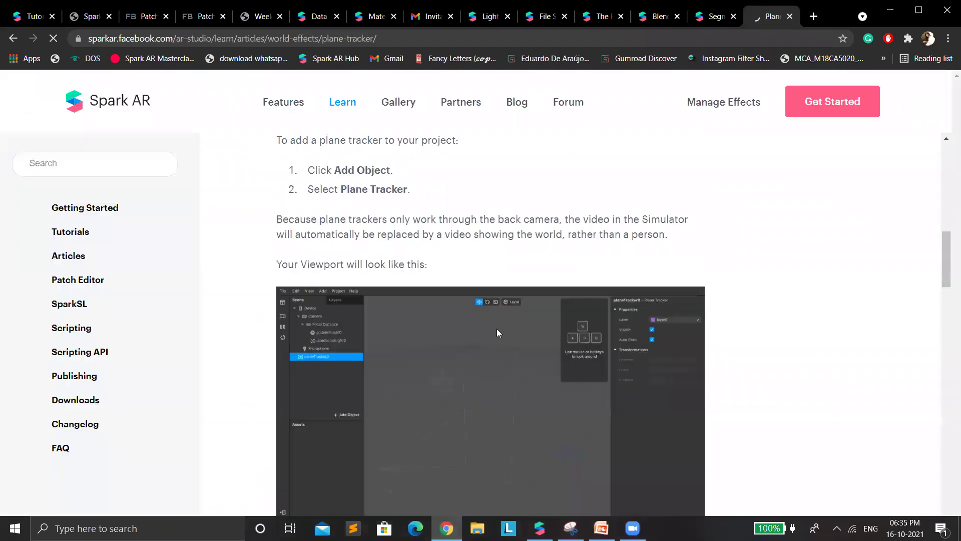
scroll(450, 388, down, 7)
scroll(701, 496, down, 5)
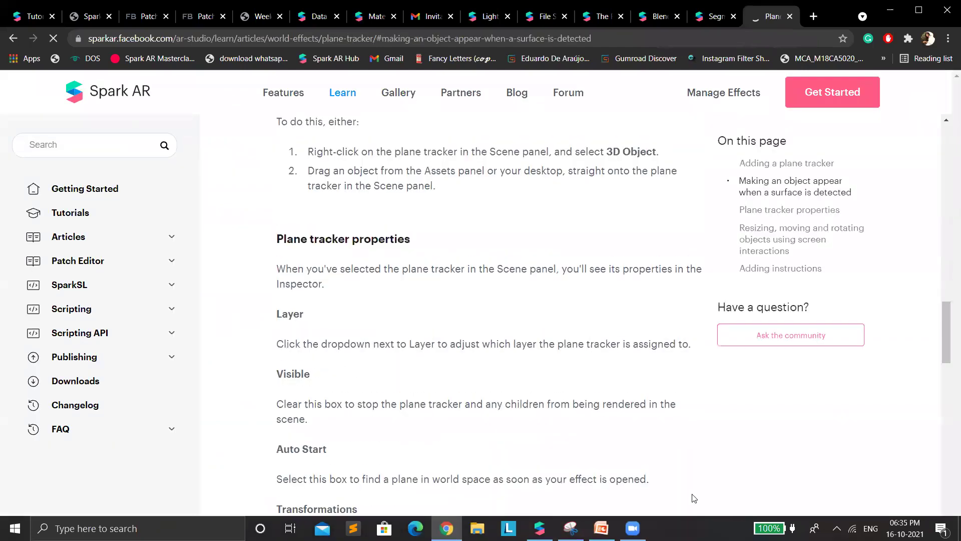
scroll(694, 497, down, 5)
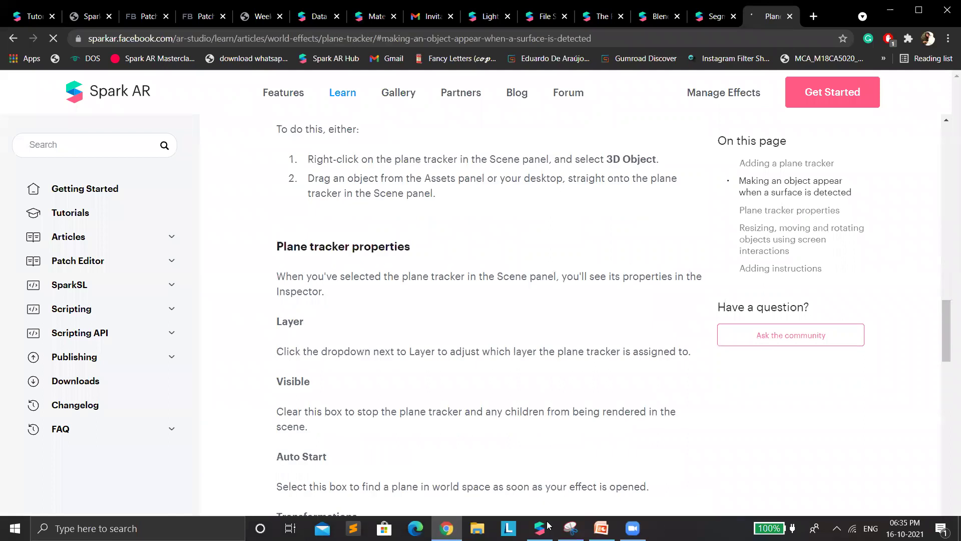
scroll(608, 459, down, 4)
scroll(2, 166, up, 3)
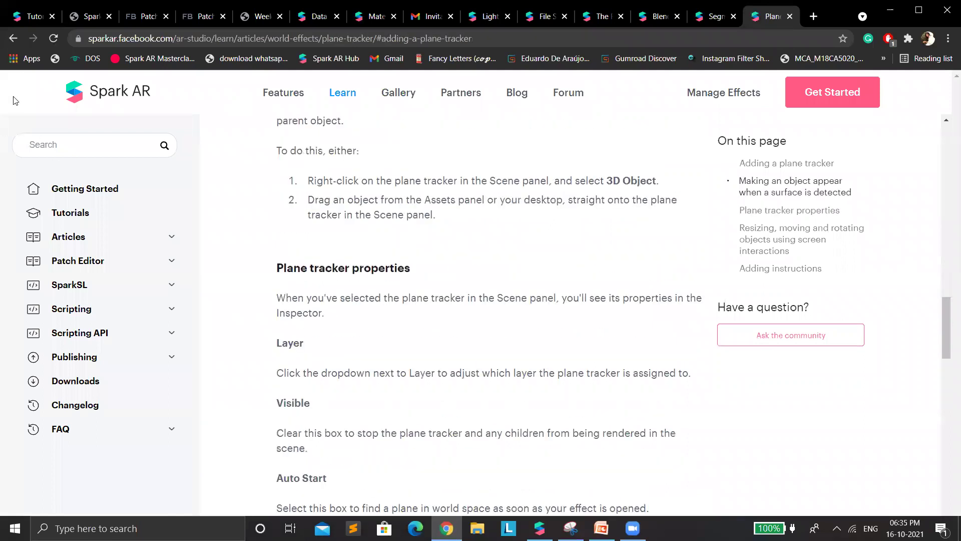
scroll(23, 140, up, 1)
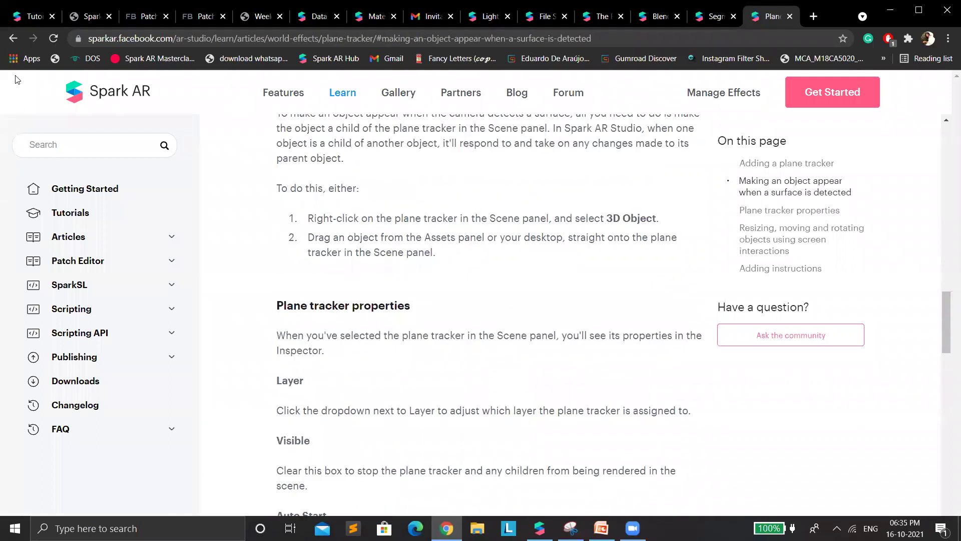
- Close the Untitled Spark AR project and discard its changes
click(946, 4)
click(946, 4)
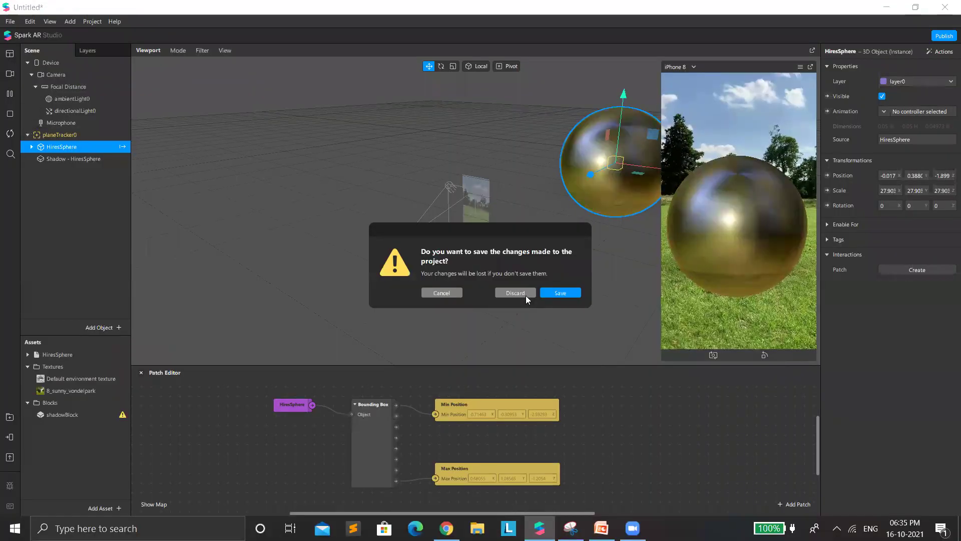
click(515, 292)
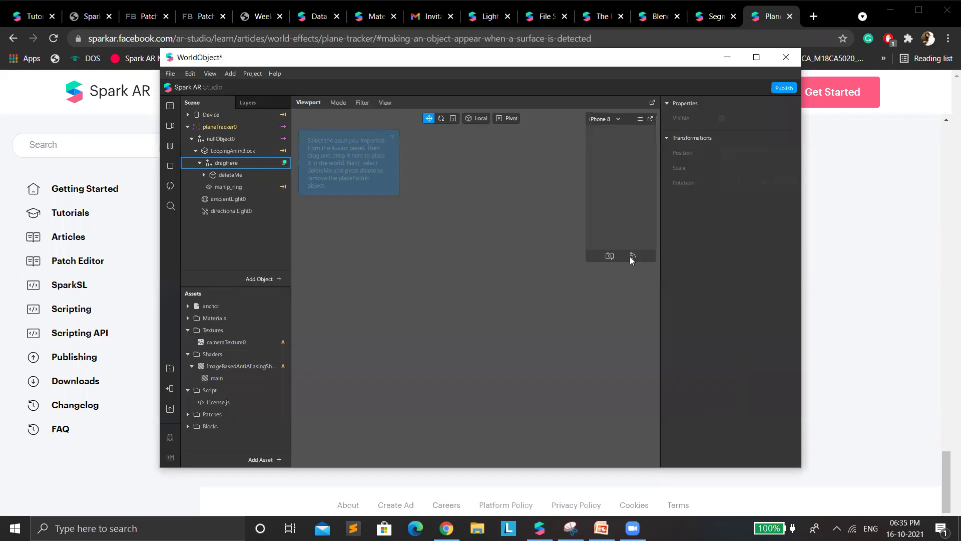
- Maximize the WorldObject project's window in Spark AR Studio and enlarge its iPhone 8 simulator preview
click(756, 57)
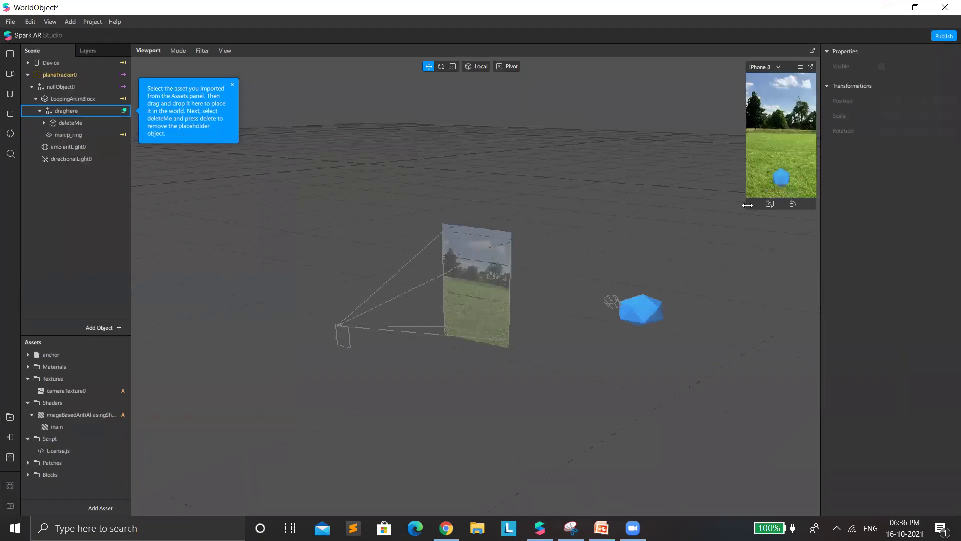
drag(751, 210, 730, 376)
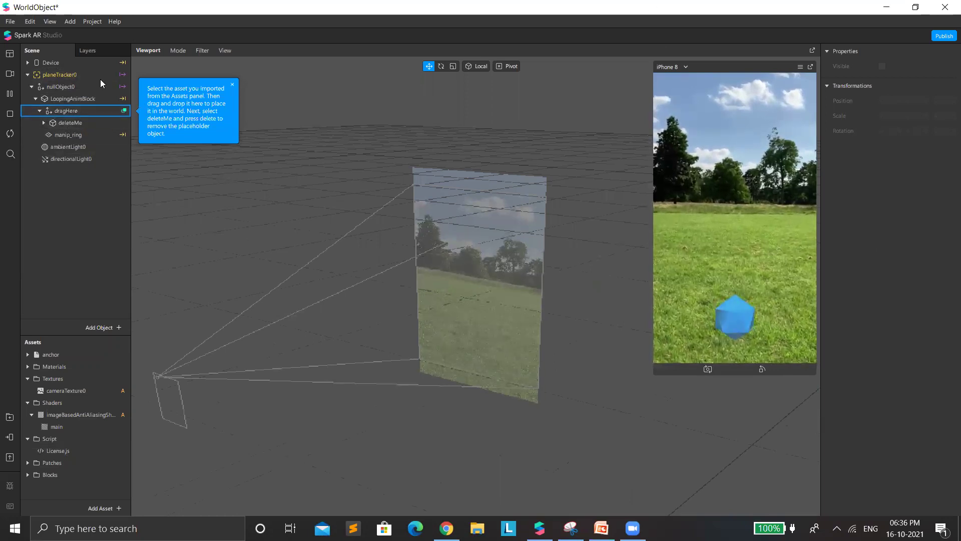
- Examine nullObject0 and its nested objects under the plane tracker, and try hiding nullObject0
click(75, 122)
click(59, 87)
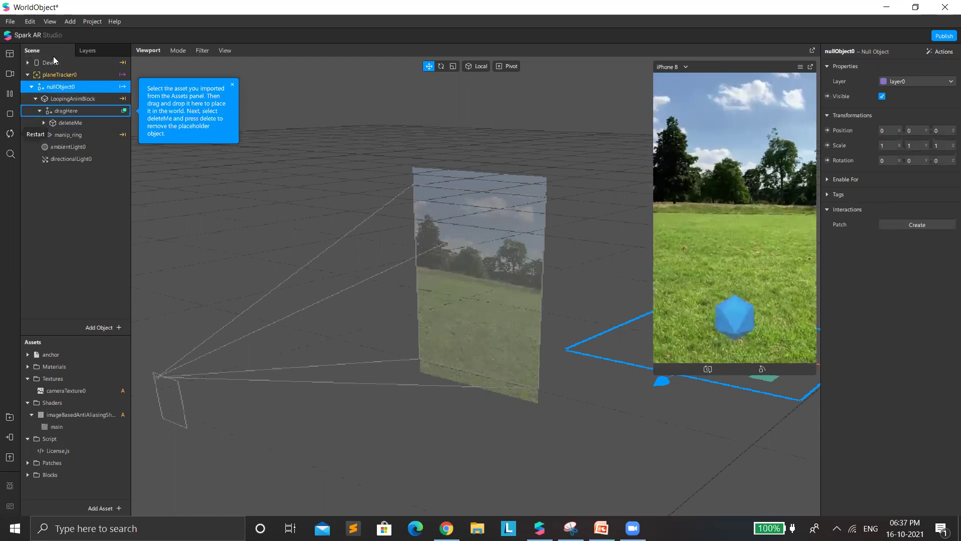
click(32, 87)
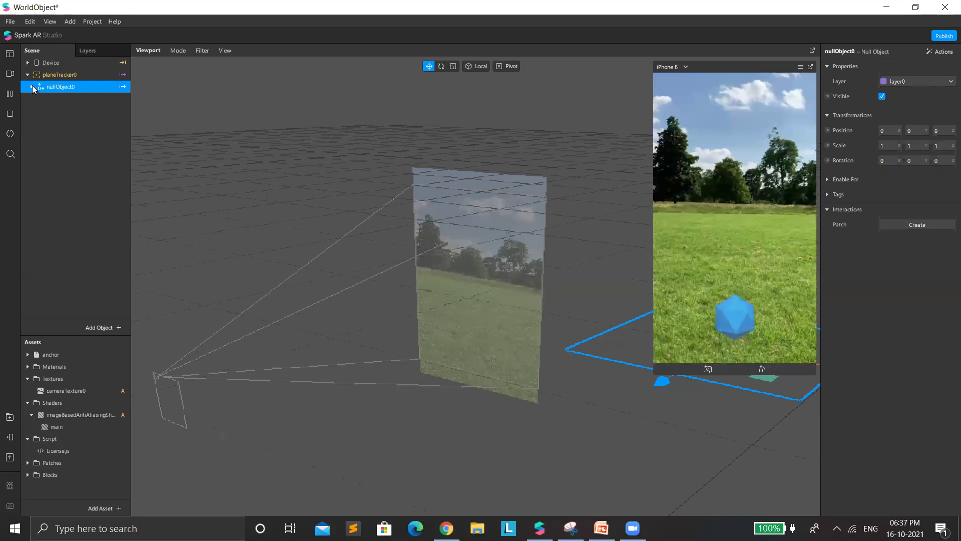
double_click(32, 85)
click(33, 87)
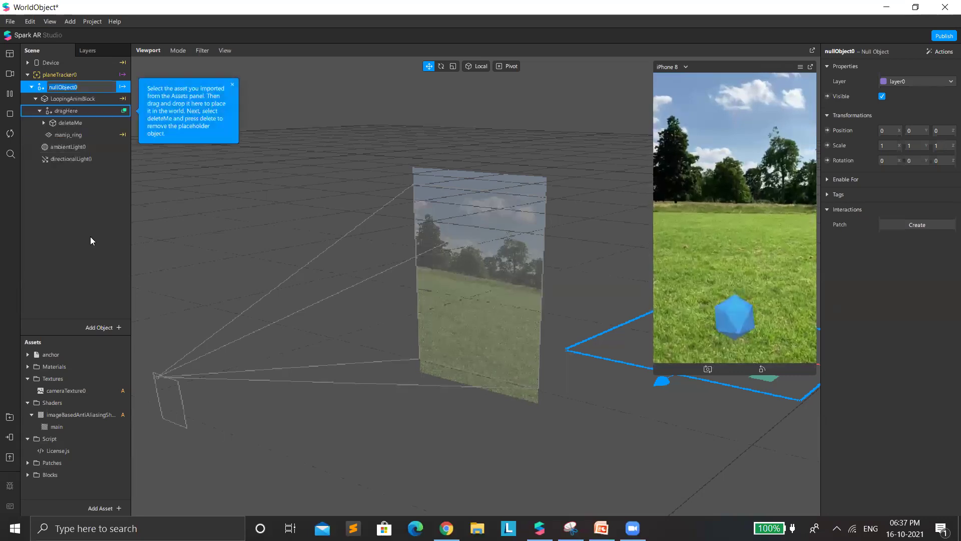
click(100, 229)
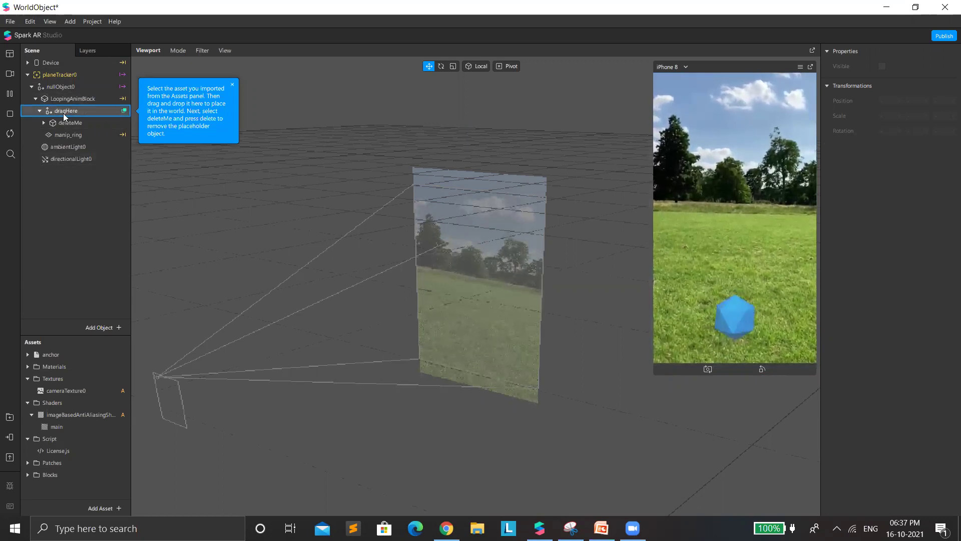
click(26, 88)
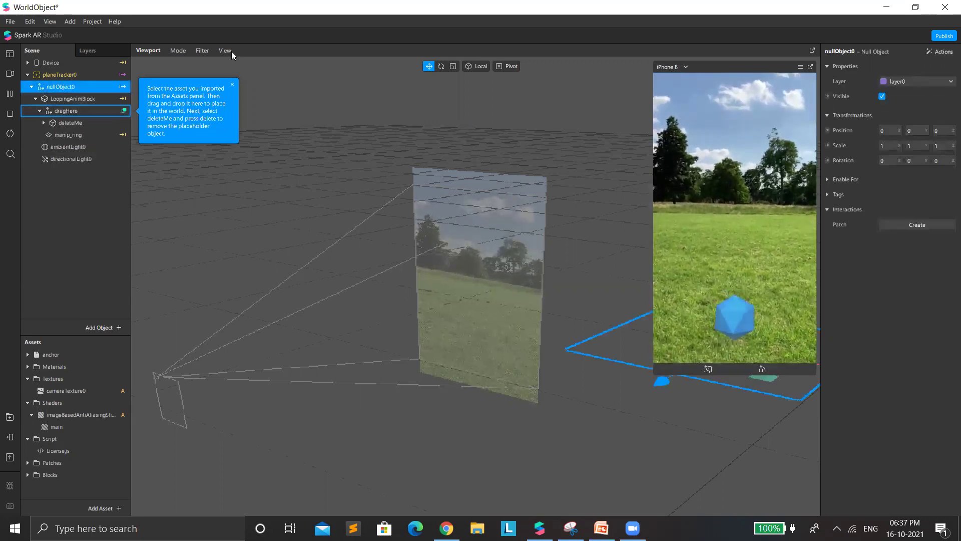
click(882, 97)
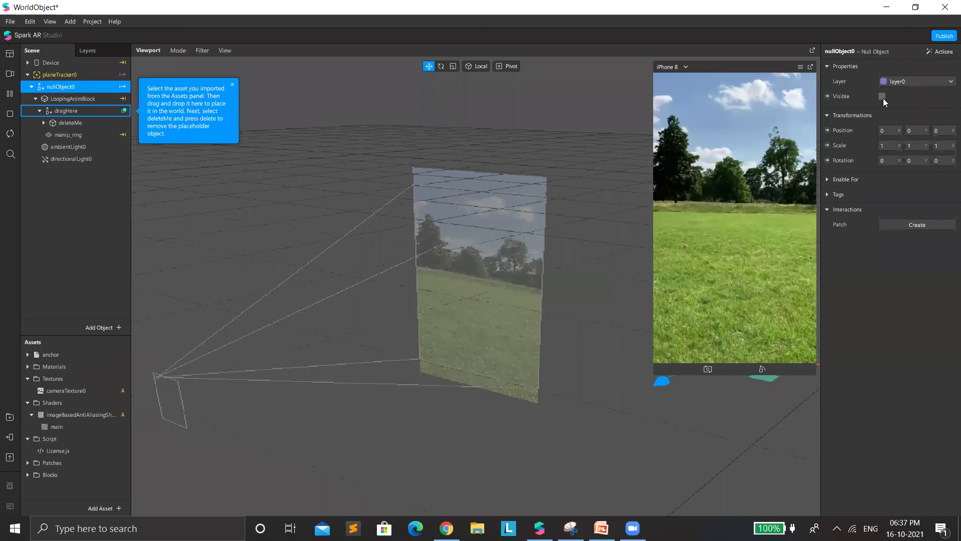
- Hide both ambientLight0 and directionalLight0 in the WorldObject scene
click(71, 151)
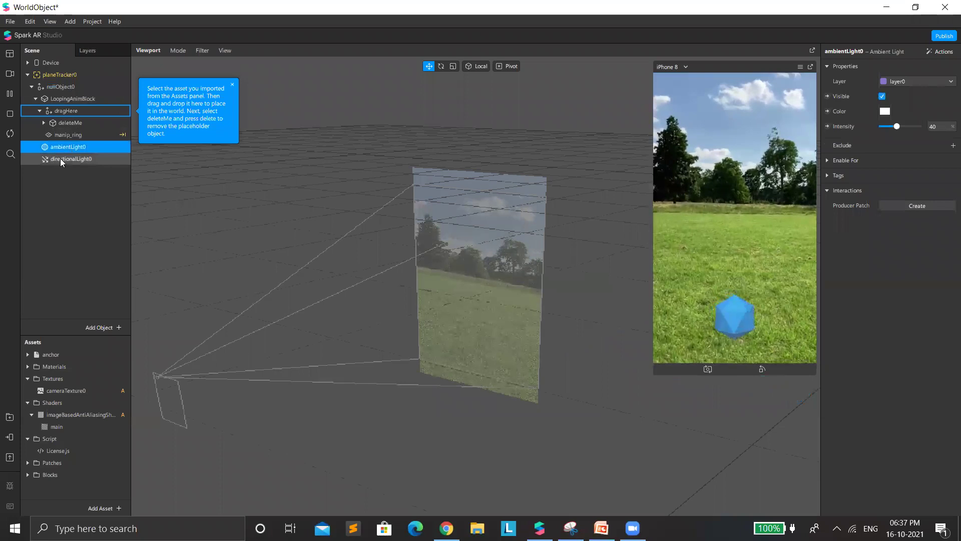
shift+click(108, 160)
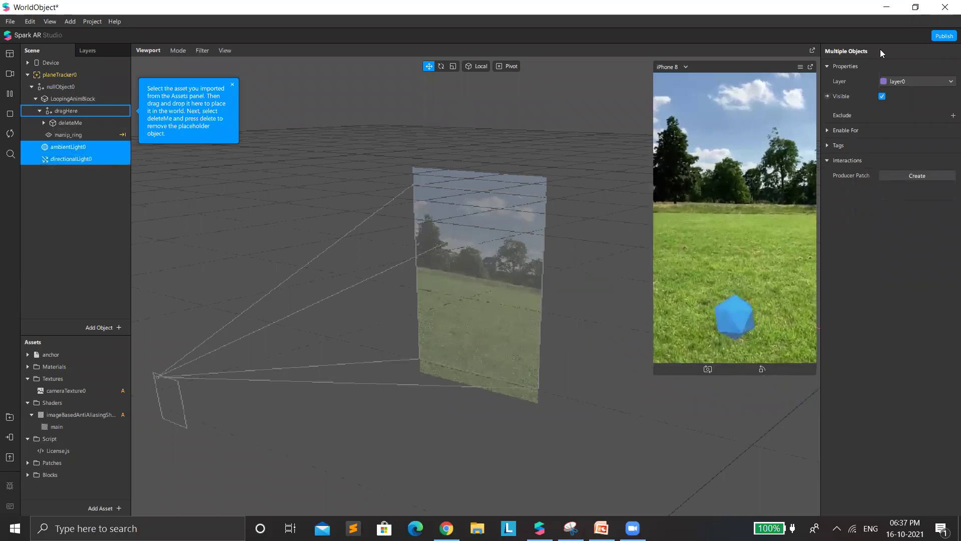
click(883, 96)
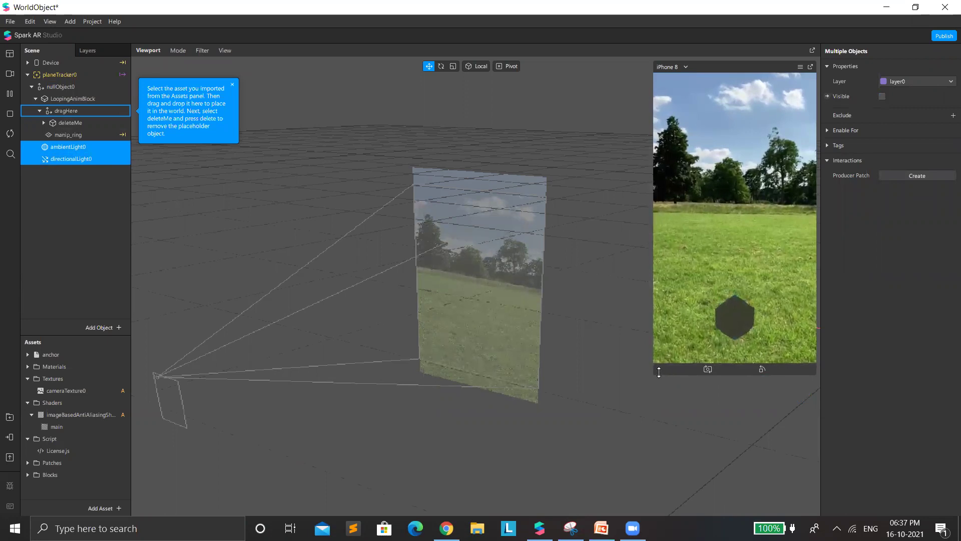
- Make directionalLight0 and ambientLight0 visible again, and close the WorldObject project without saving its changes
drag(639, 412, 577, 511)
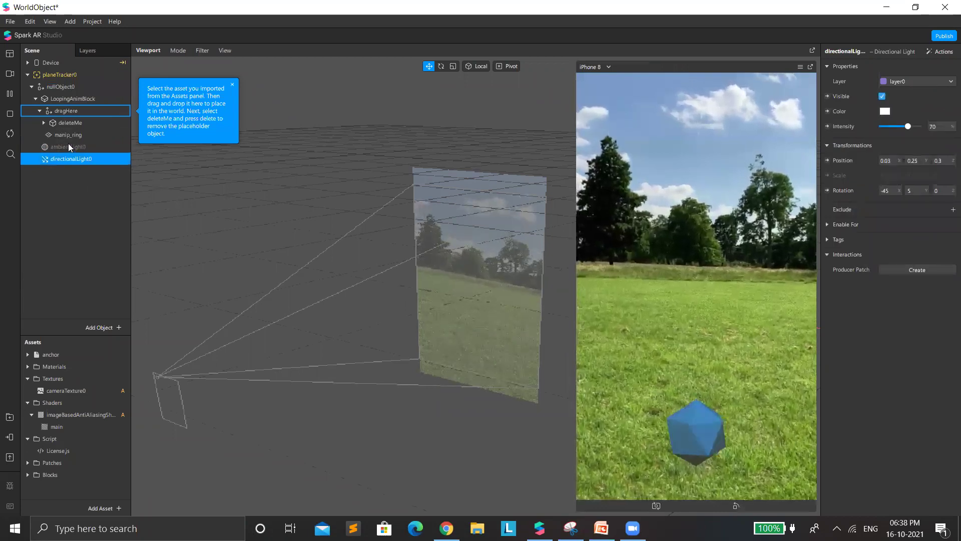
key(Up)
click(883, 96)
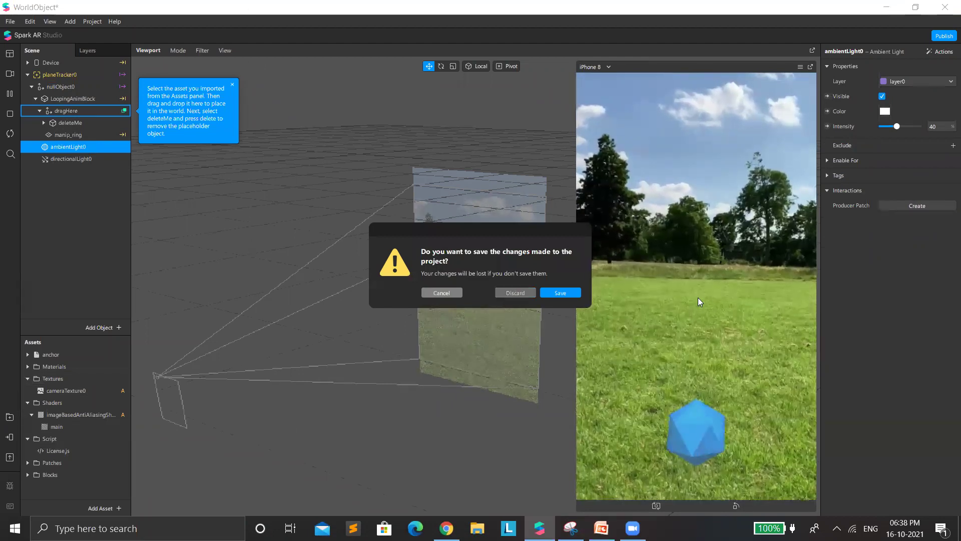
click(515, 292)
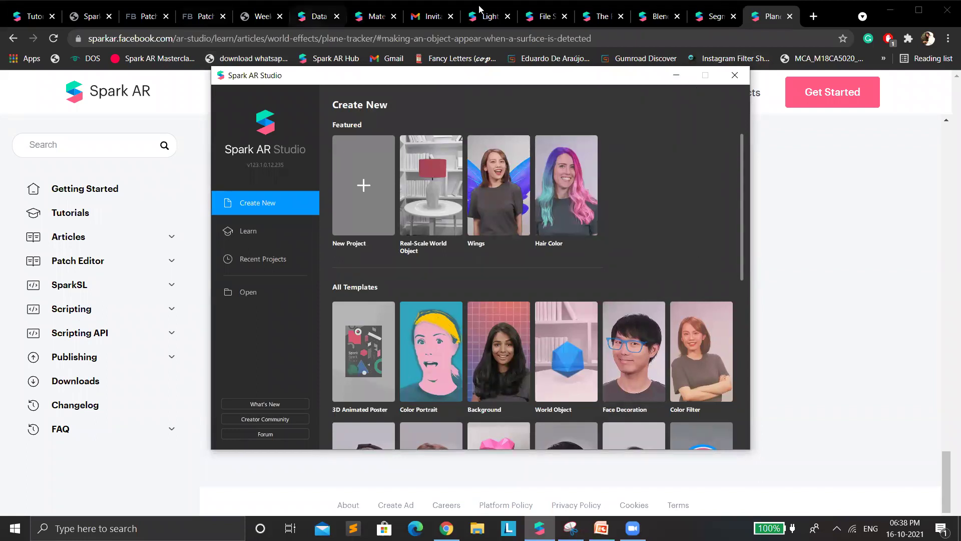
- Switch to Chrome and review the types of trackers and segmentation outlined in the Week 1 - AR Cohort PDF
click(258, 16)
scroll(372, 354, down, 6)
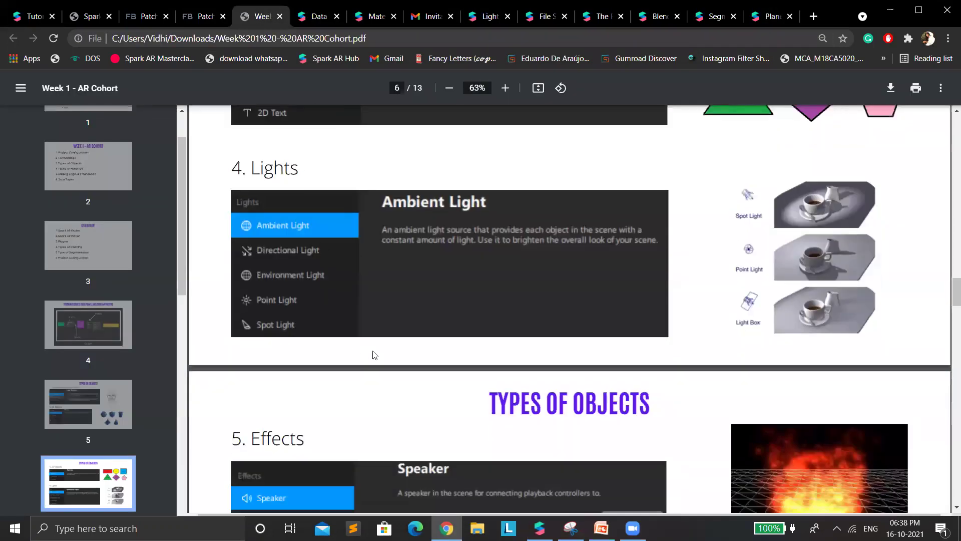
scroll(408, 344, up, 20)
scroll(412, 366, up, 10)
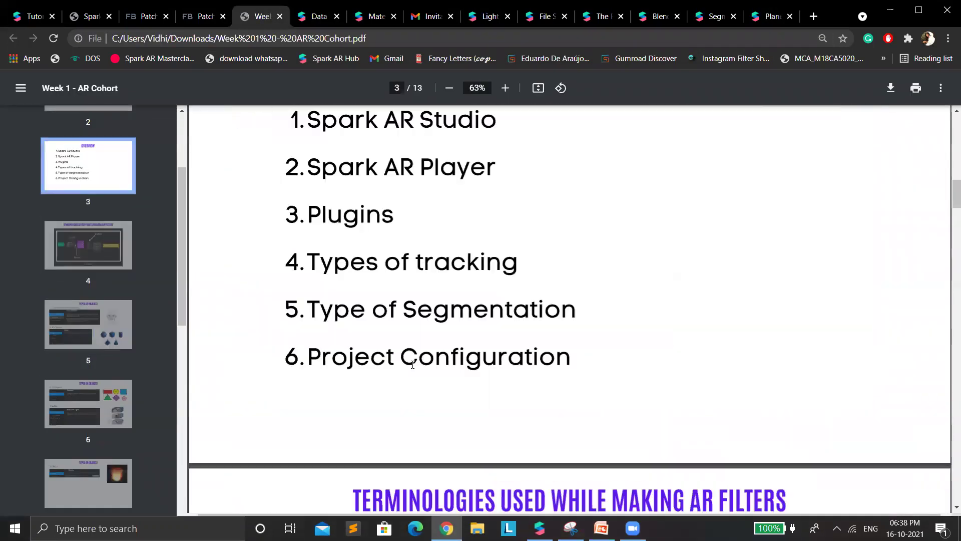
scroll(412, 368, up, 15)
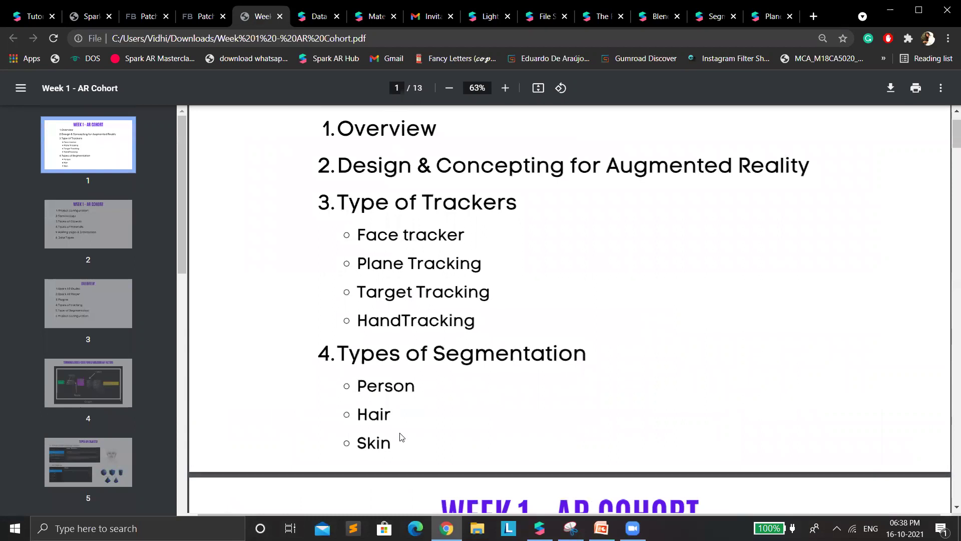
- Switch to Spark AR Studio, start a blank project in a maximized window, and limit its platforms to Facebook only
click(540, 526)
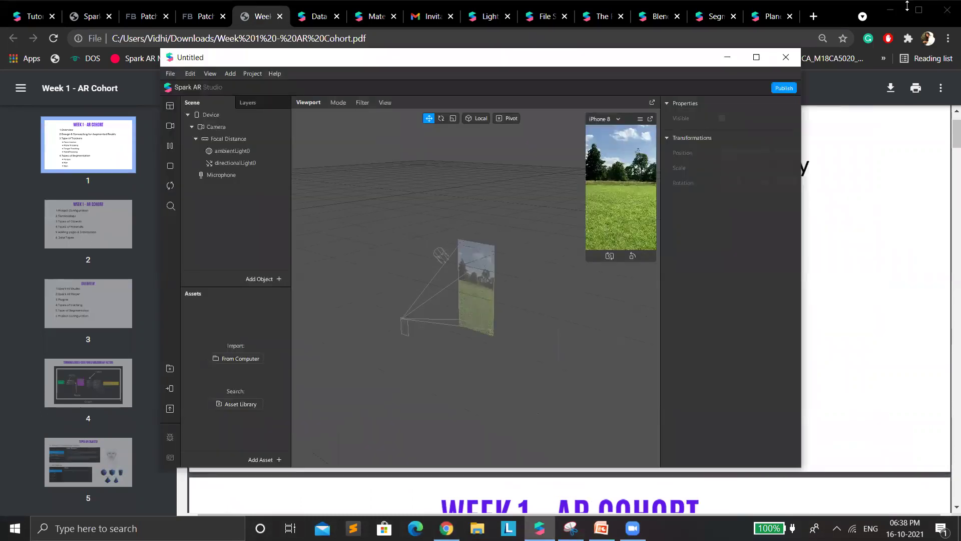
click(756, 57)
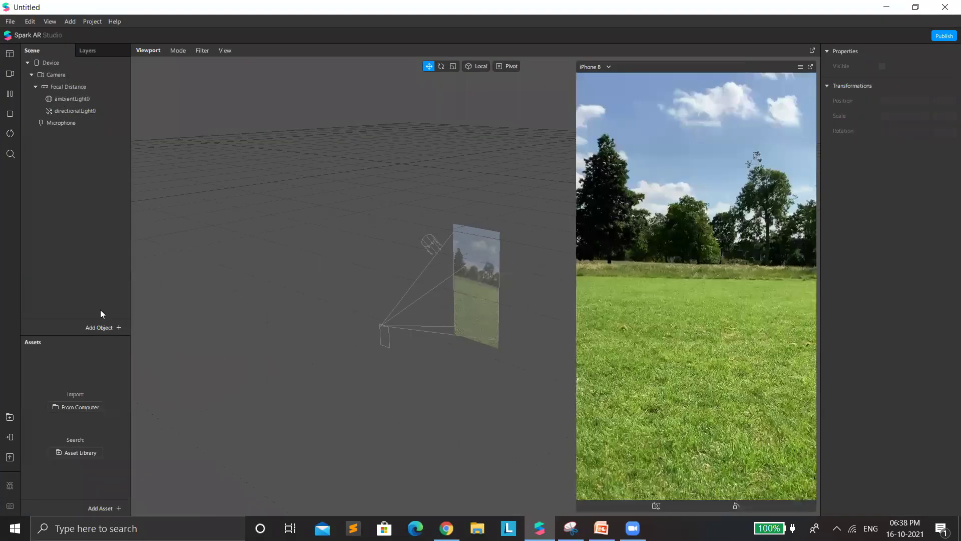
click(92, 22)
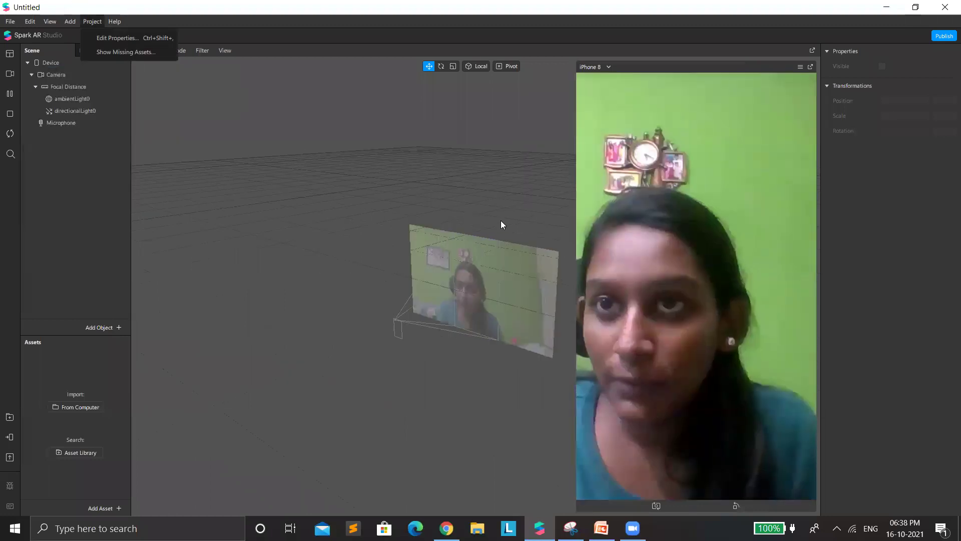
click(105, 38)
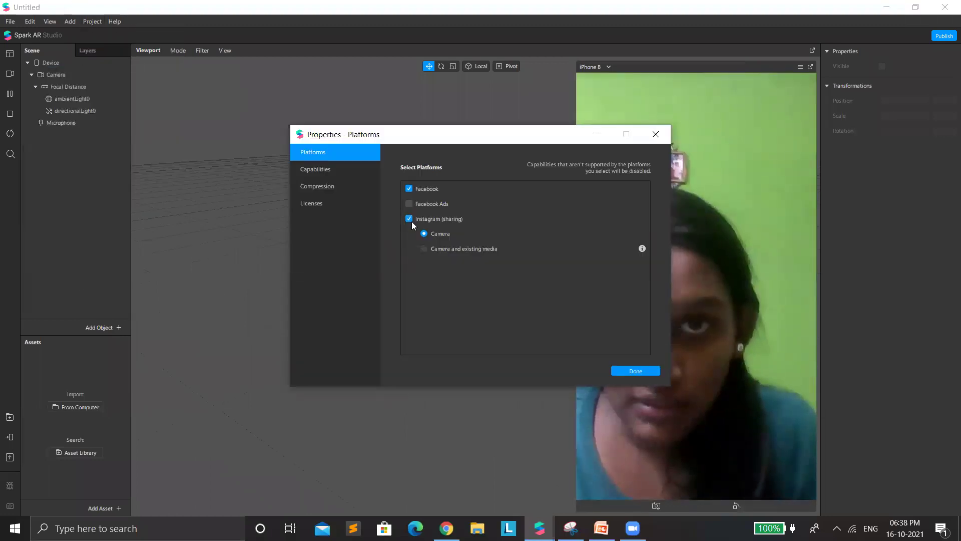
click(636, 370)
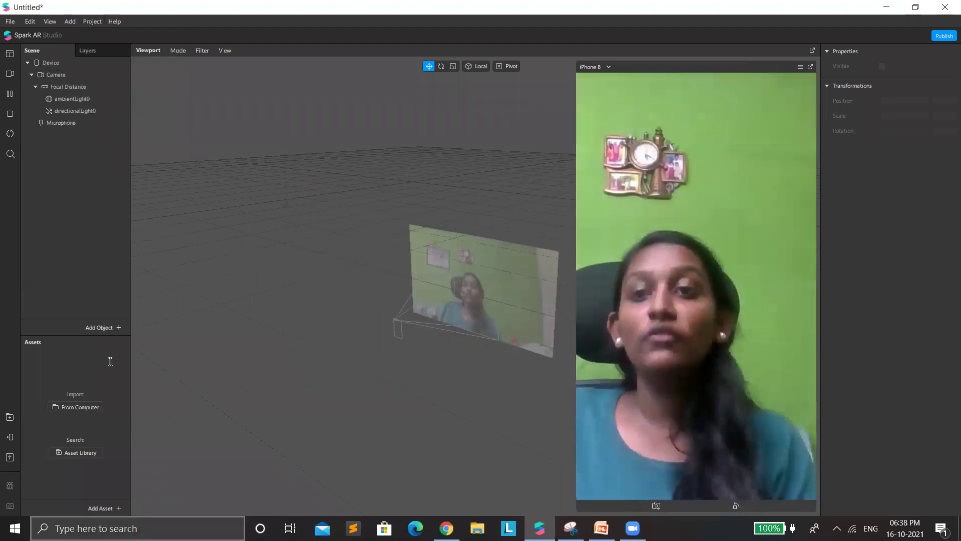
- Add a Hand Tracker to the scene of the new project
click(94, 327)
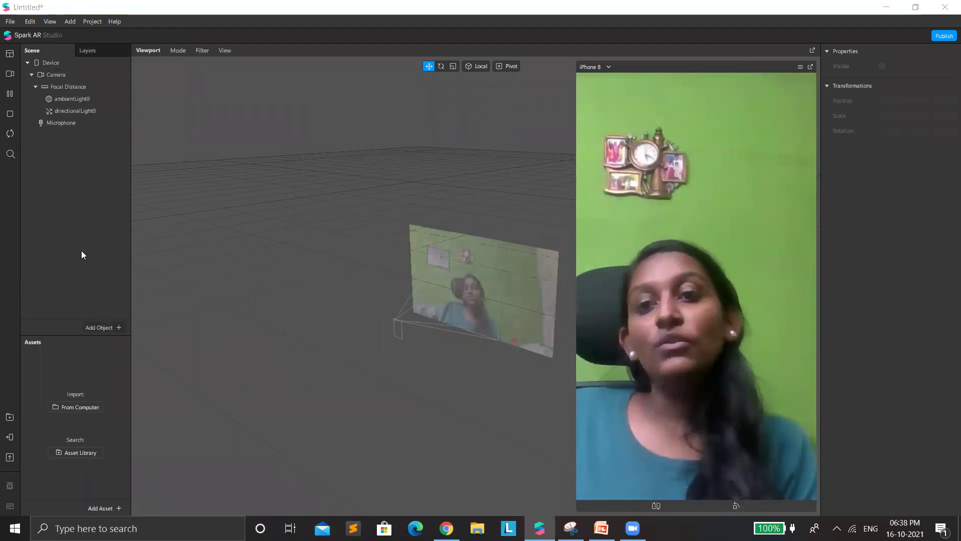
click(40, 207)
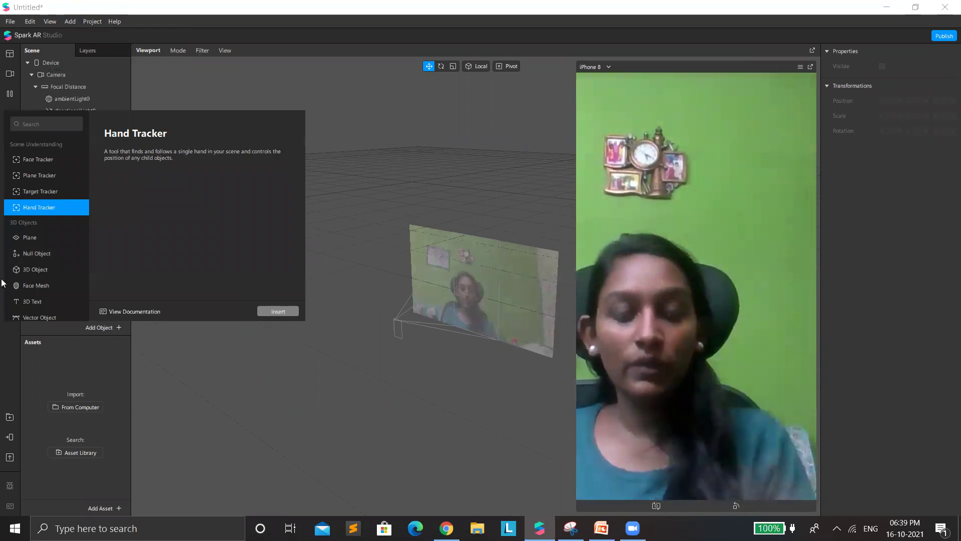
key(Return)
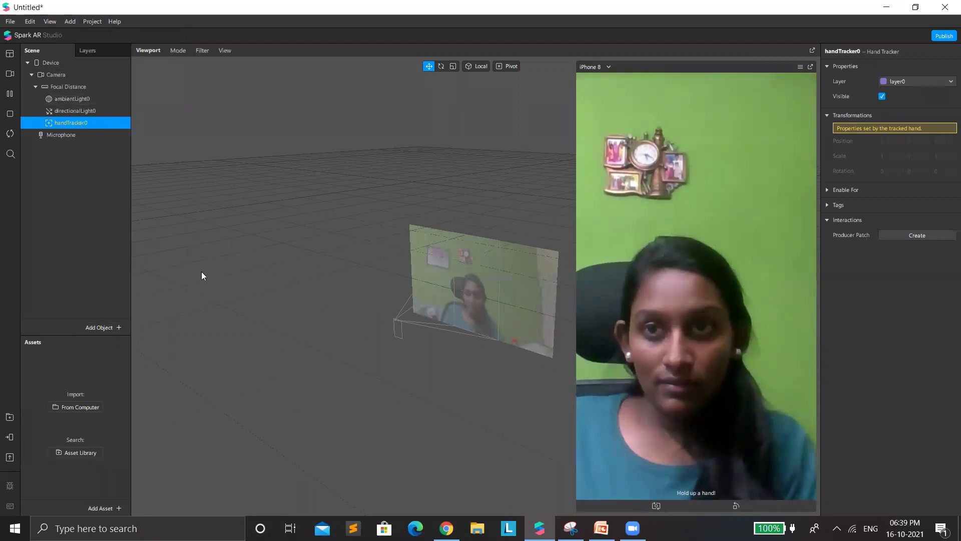
- Open the AR Library and look through its 3D Objects and the Food collection for a suitable model
right_click(75, 125)
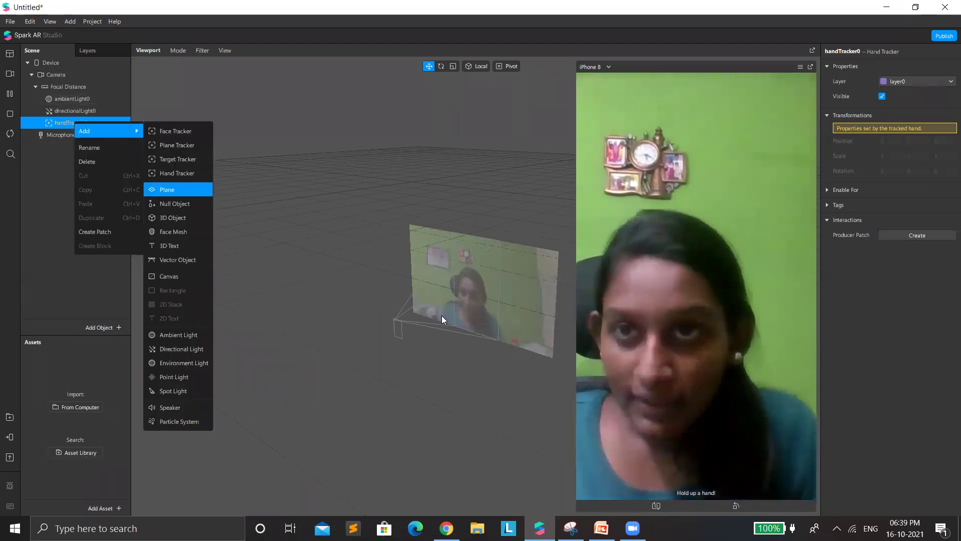
click(76, 452)
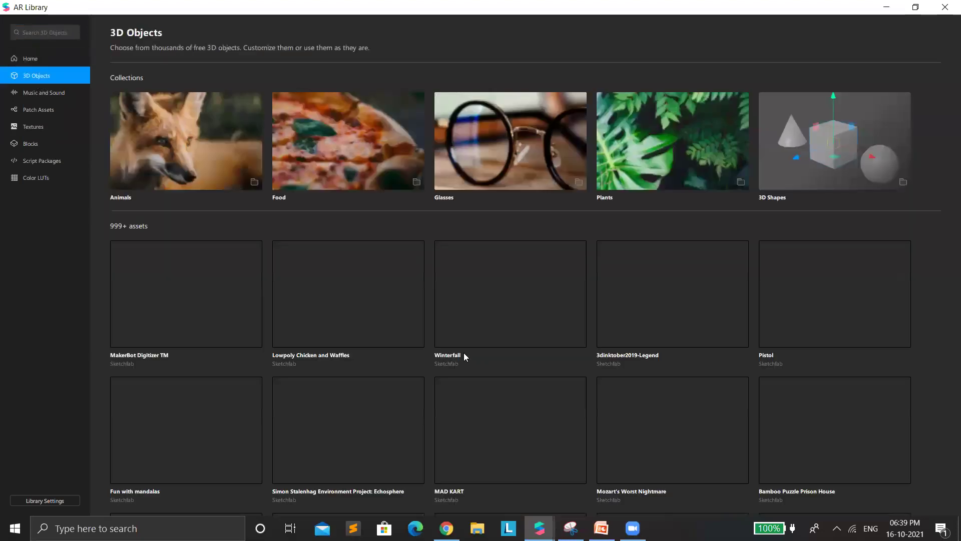
scroll(378, 266, down, 2)
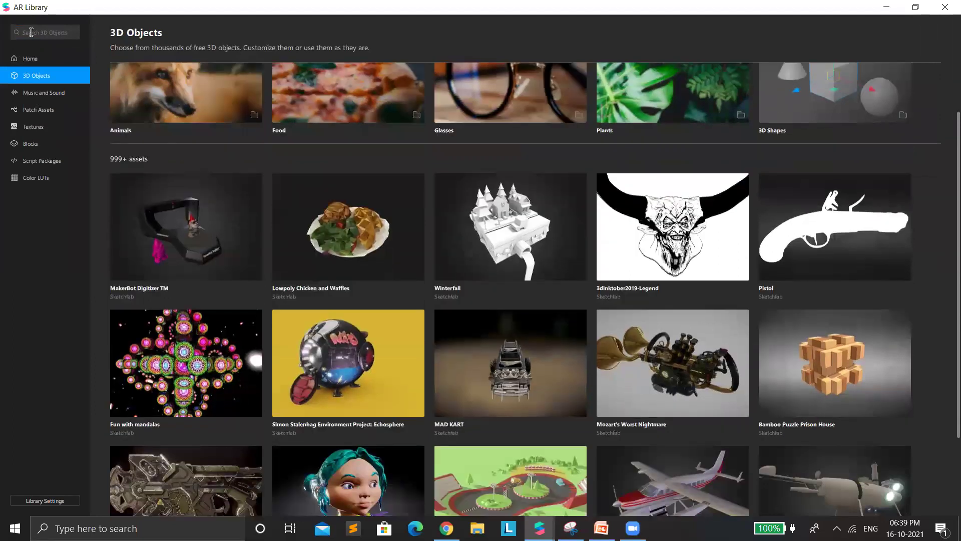
scroll(273, 125, down, 1)
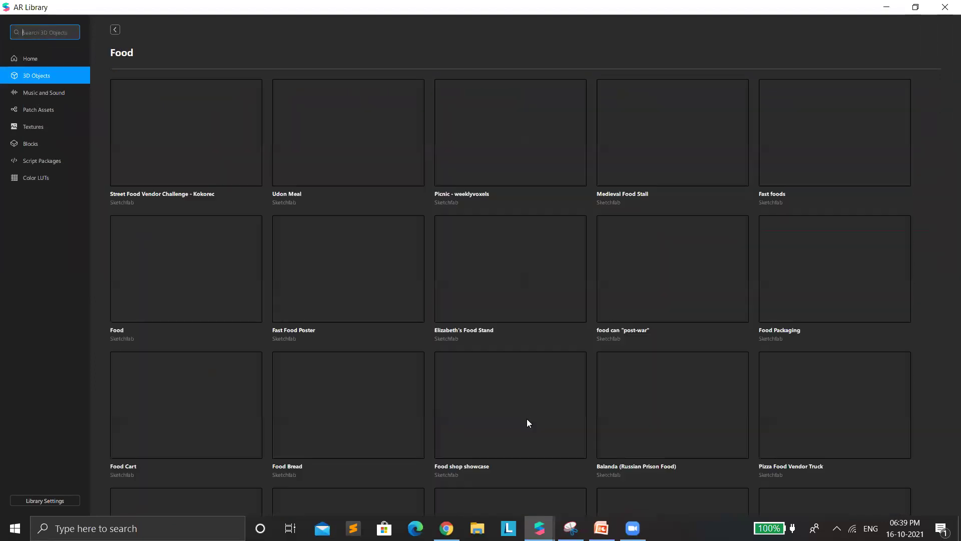
scroll(525, 420, down, 2)
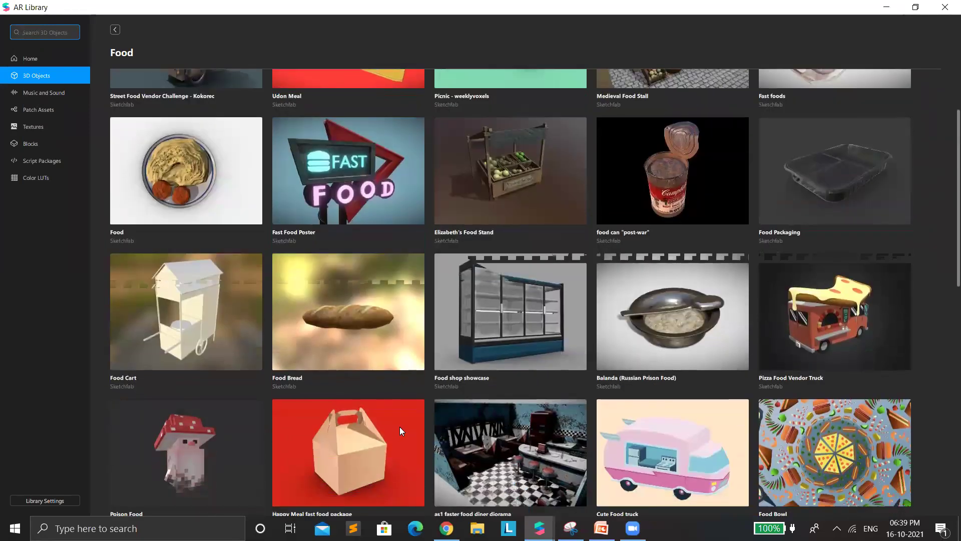
scroll(399, 427, down, 1)
scroll(626, 356, down, 2)
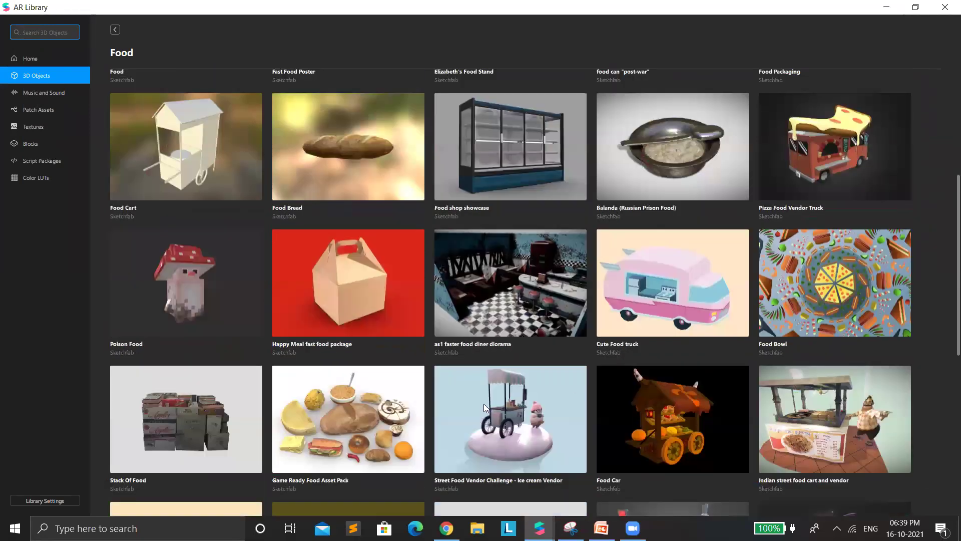
scroll(474, 413, down, 7)
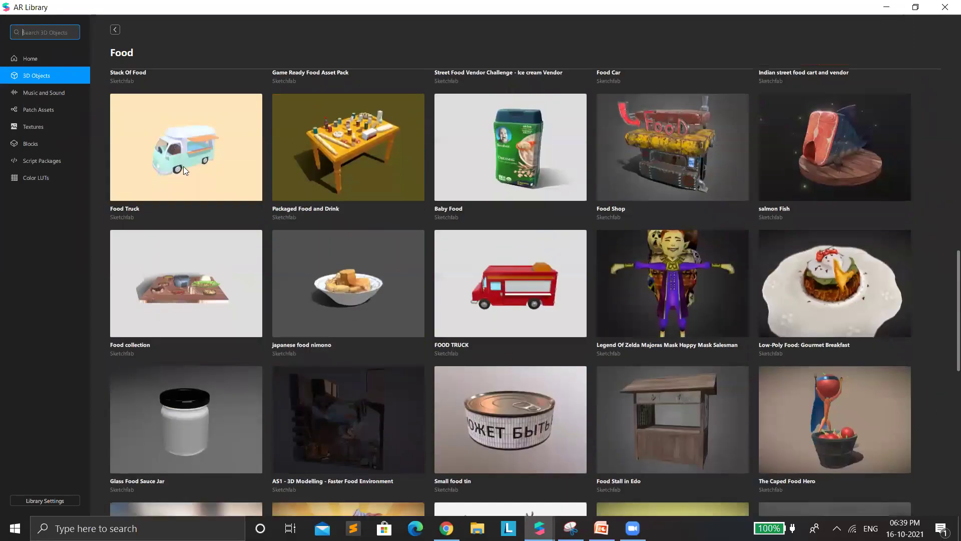
scroll(247, 192, down, 7)
scroll(227, 236, down, 11)
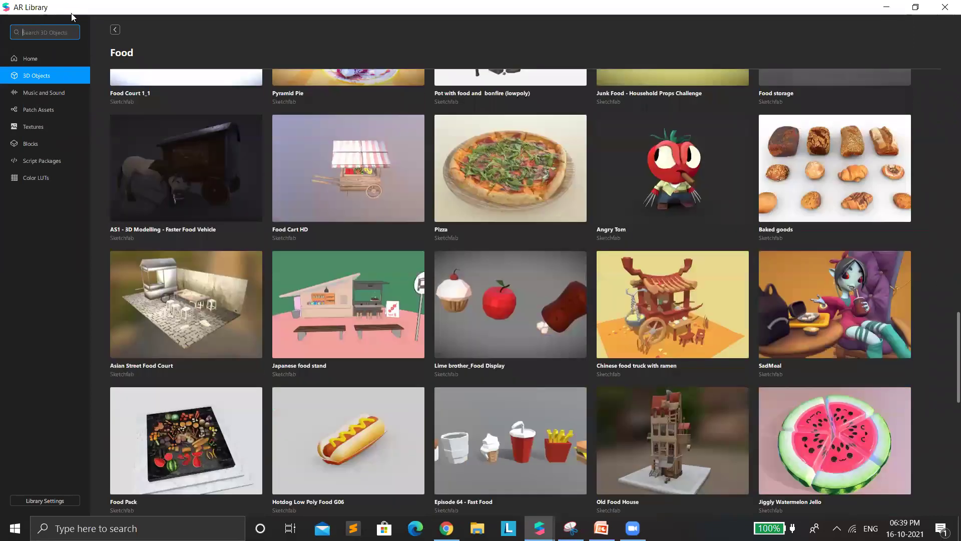
- Search the library's 3D objects for "burger" and import the free low-poly Burger model with the sesame bun
scroll(478, 372, down, 4)
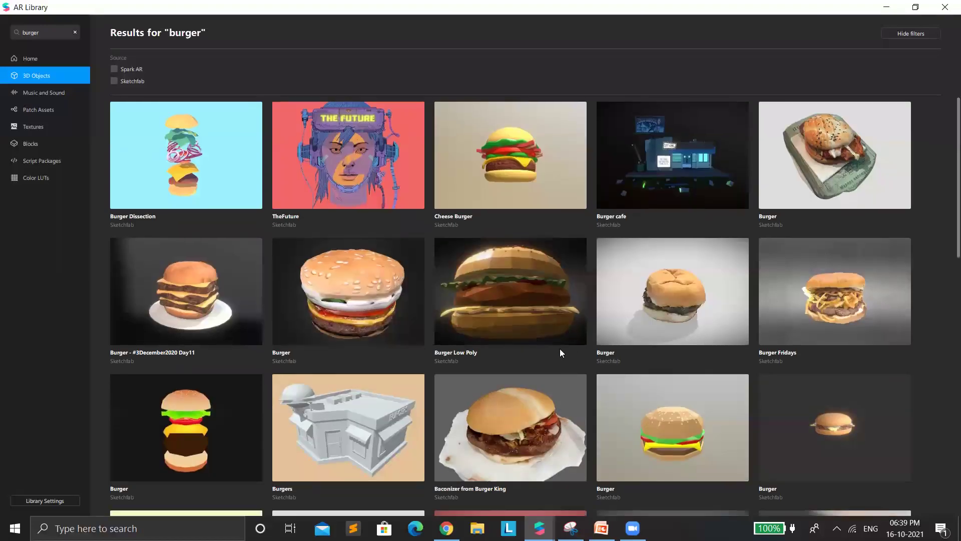
scroll(715, 315, down, 3)
click(715, 315)
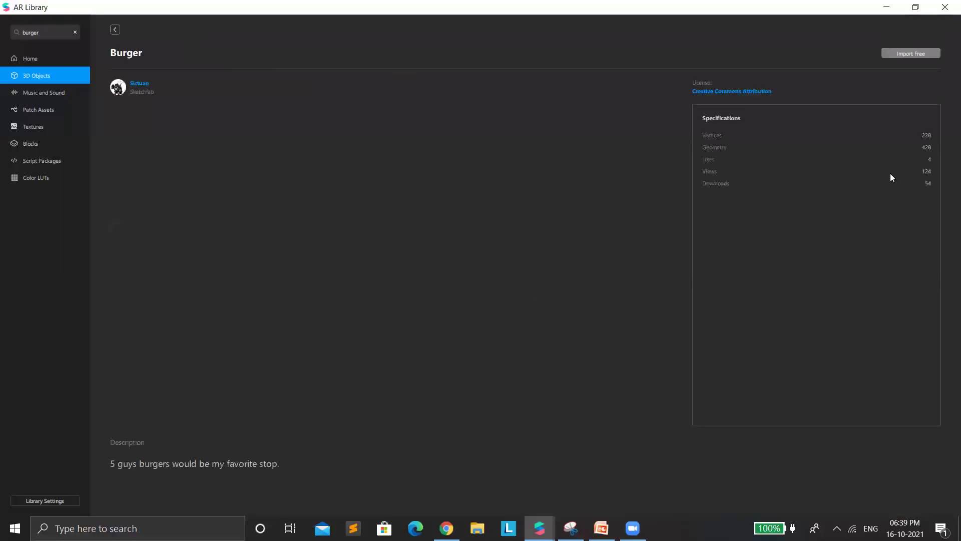
click(919, 54)
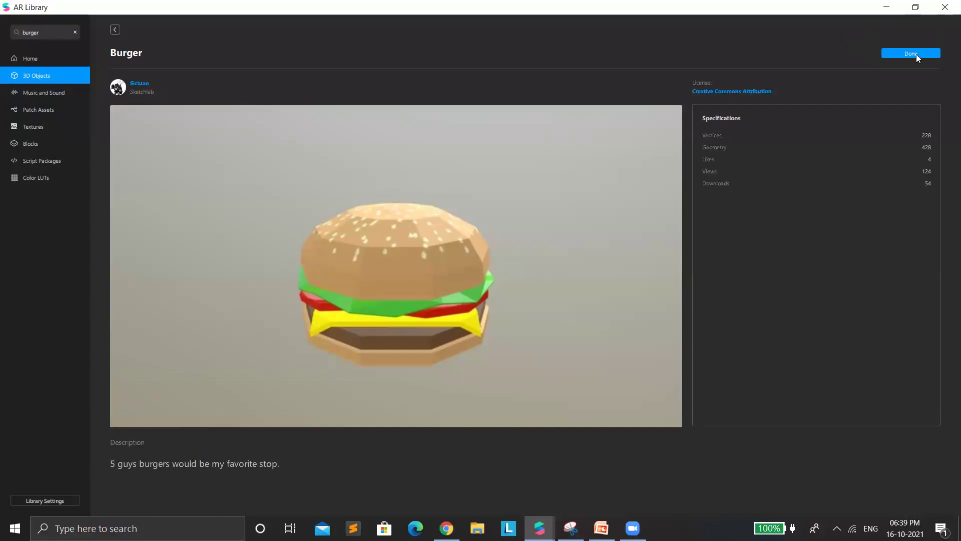
click(895, 54)
click(887, 7)
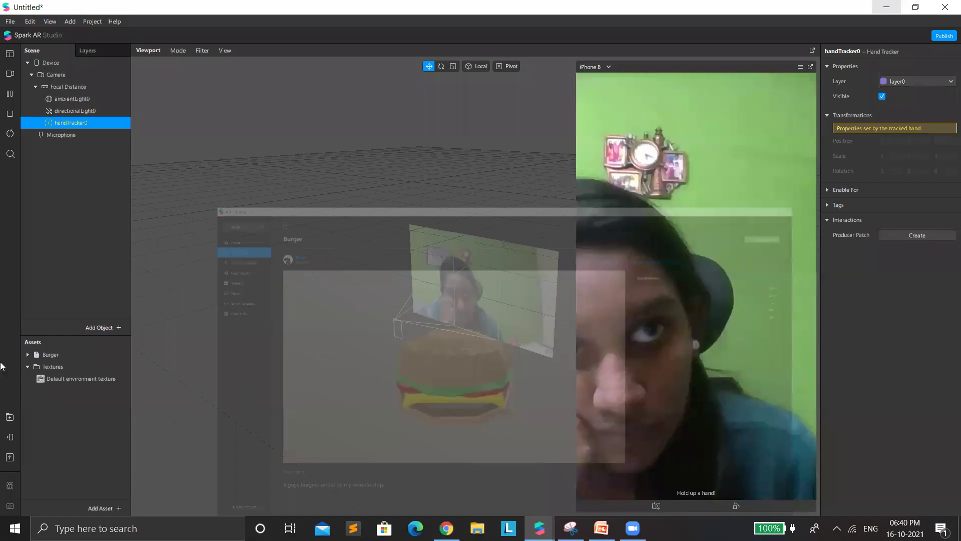
- Nest the Burger model under handTracker0 and scale it uniformly to 0.1
click(89, 356)
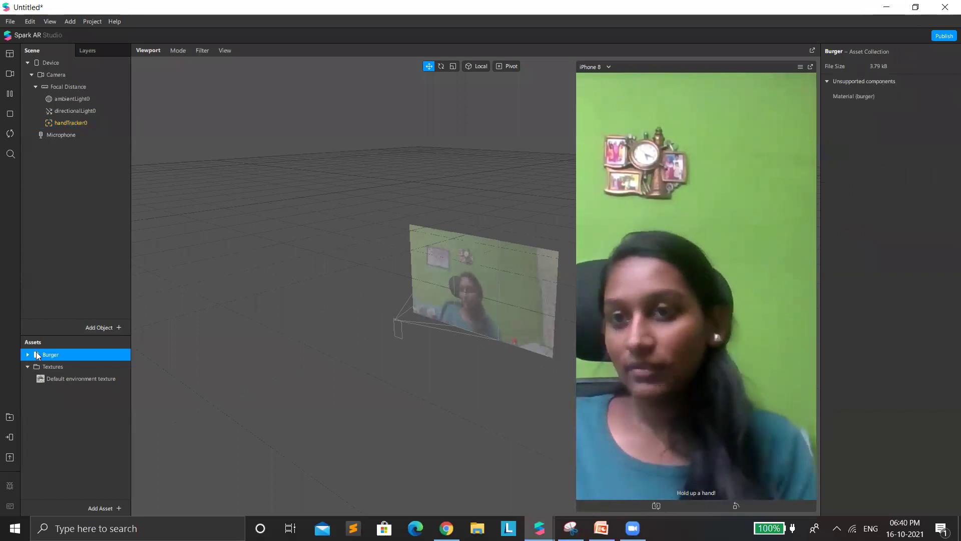
drag(43, 354, 77, 114)
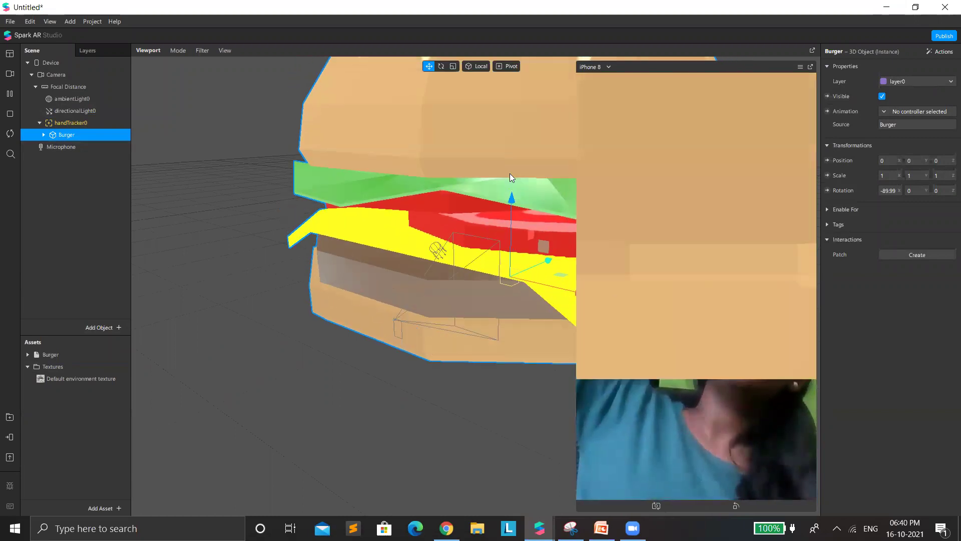
click(453, 66)
drag(512, 271, 468, 373)
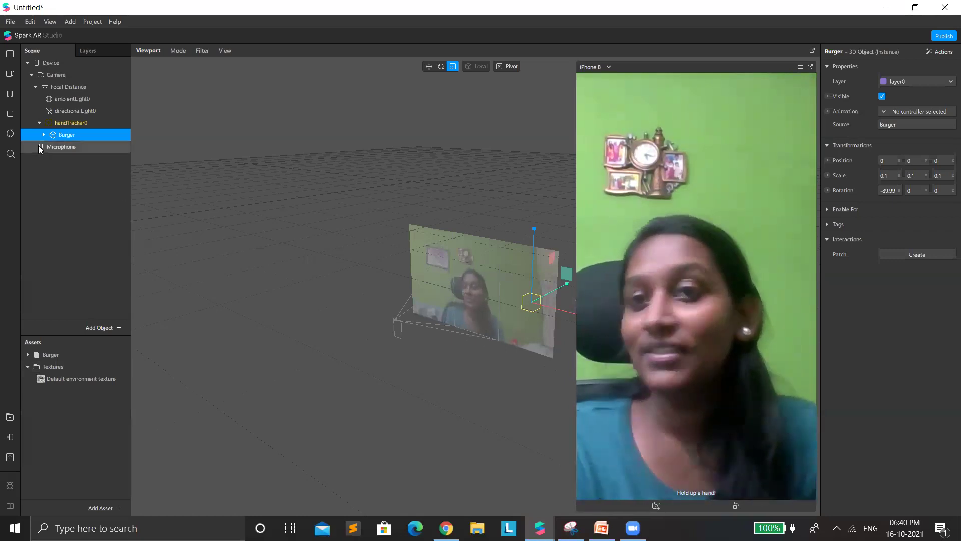
right_click(45, 184)
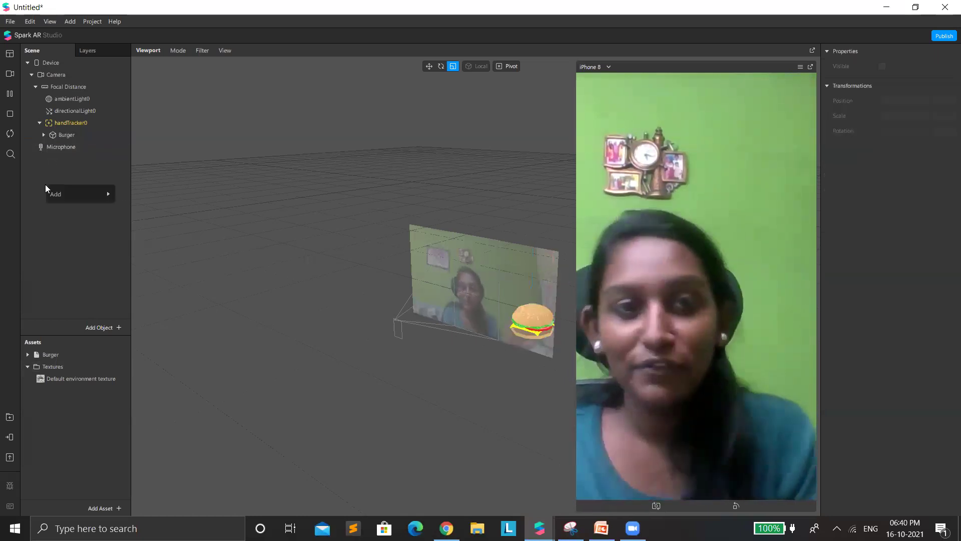
mouse_move(56, 194)
click(88, 229)
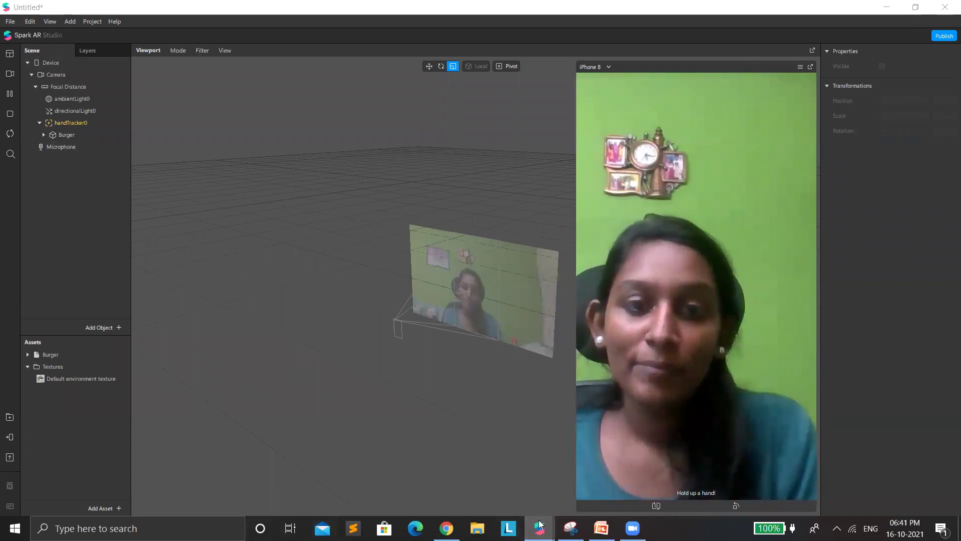
mouse_move(539, 528)
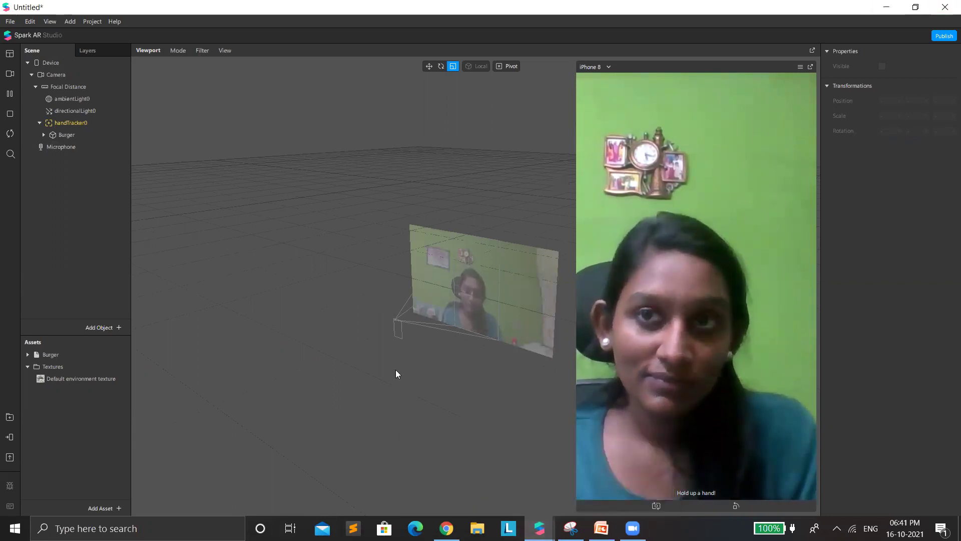
- Discard the unsaved burger project and open Target Tracker Finished Project from the Target Tracker folder on the Desktop
click(946, 6)
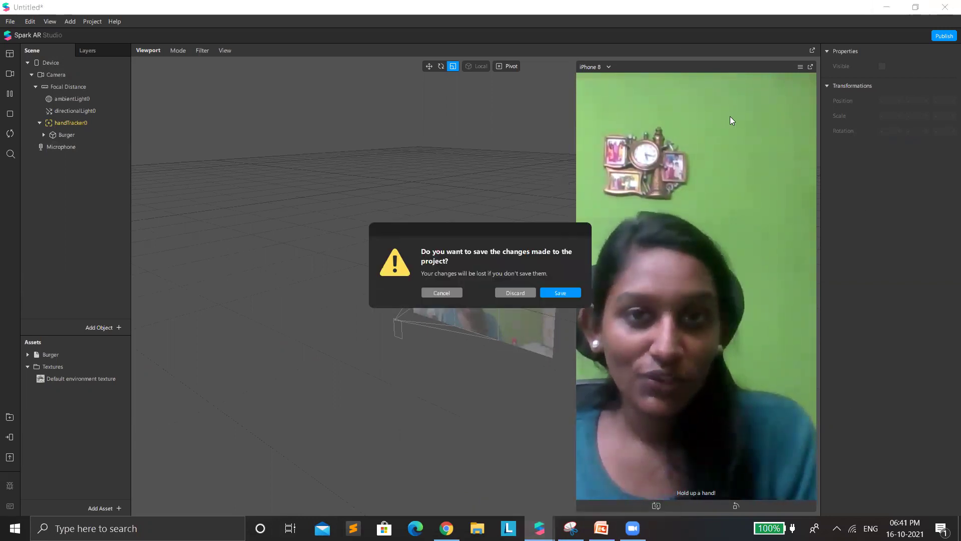
click(515, 292)
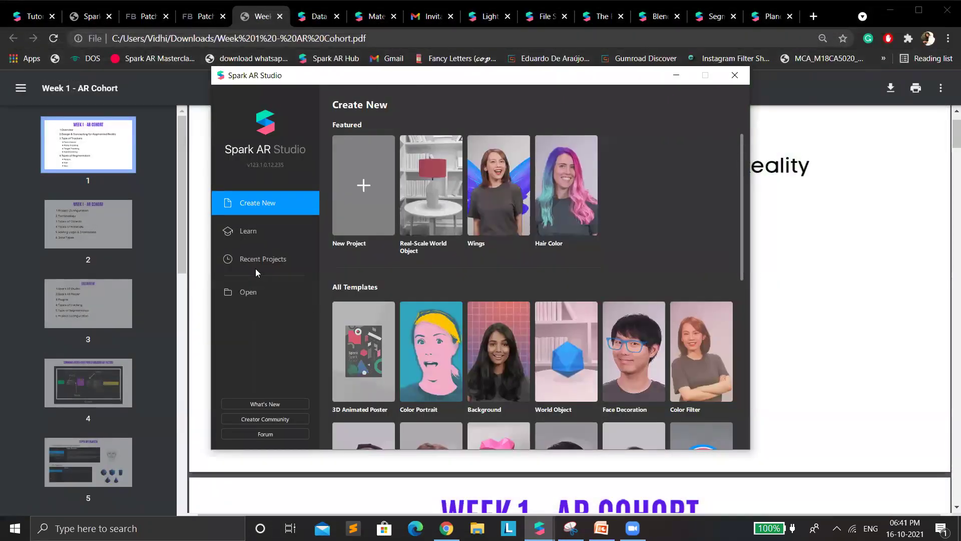
click(244, 288)
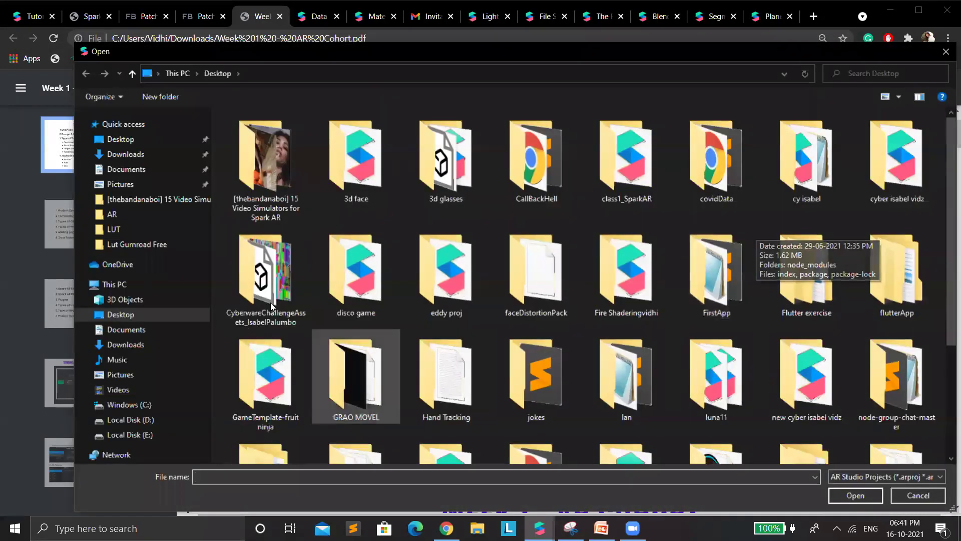
scroll(270, 440, down, 3)
double_click(275, 433)
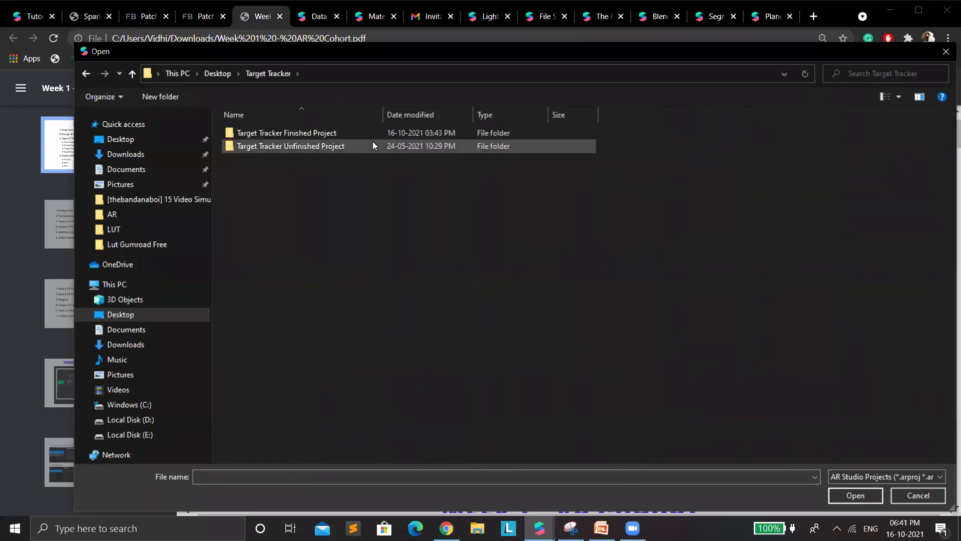
double_click(372, 134)
click(345, 158)
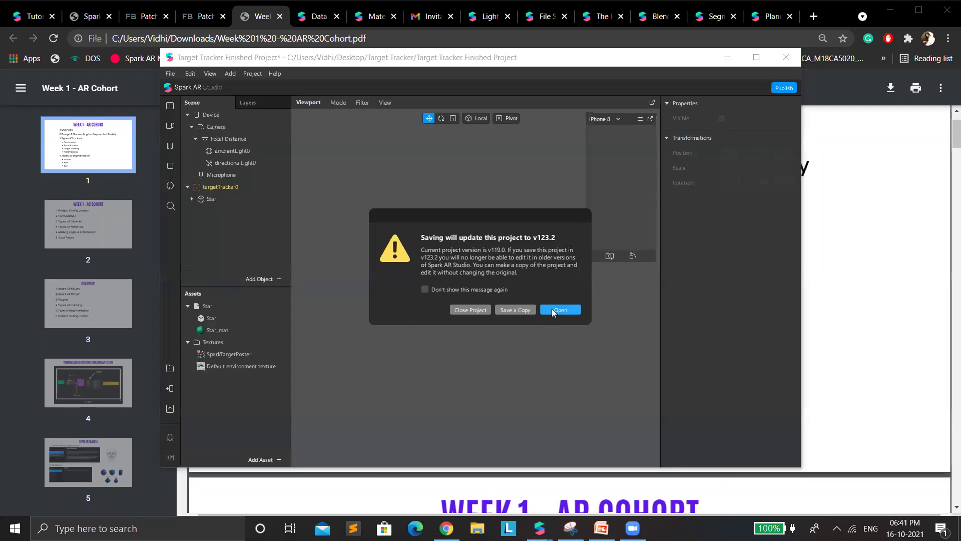
click(552, 309)
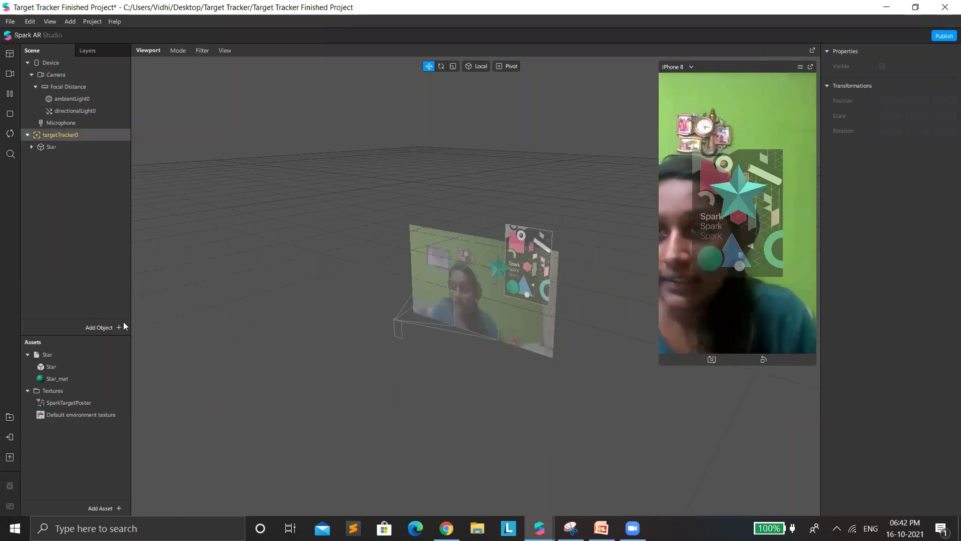
- Read the Target Tracker description among the insertable objects and switch to Chrome to open a new browser tab
key(Left)
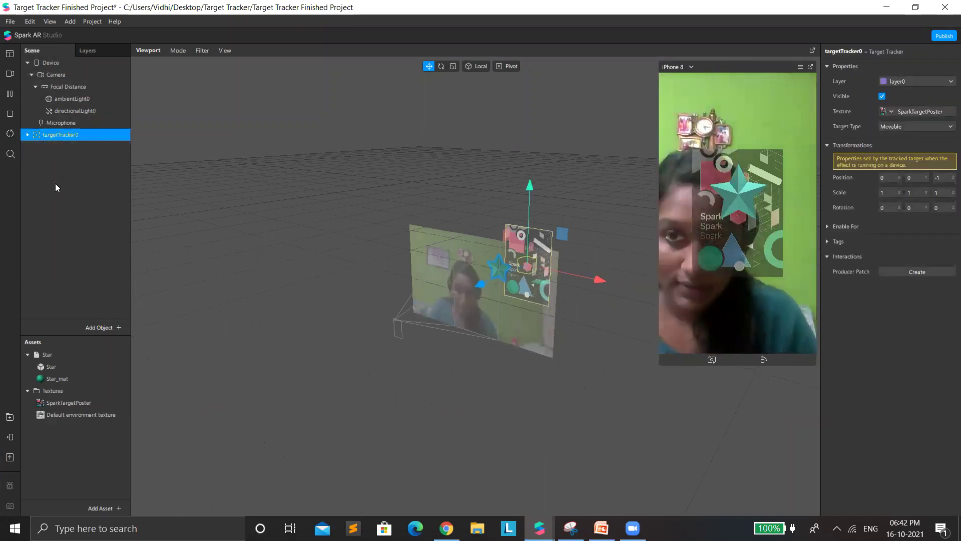
right_click(58, 189)
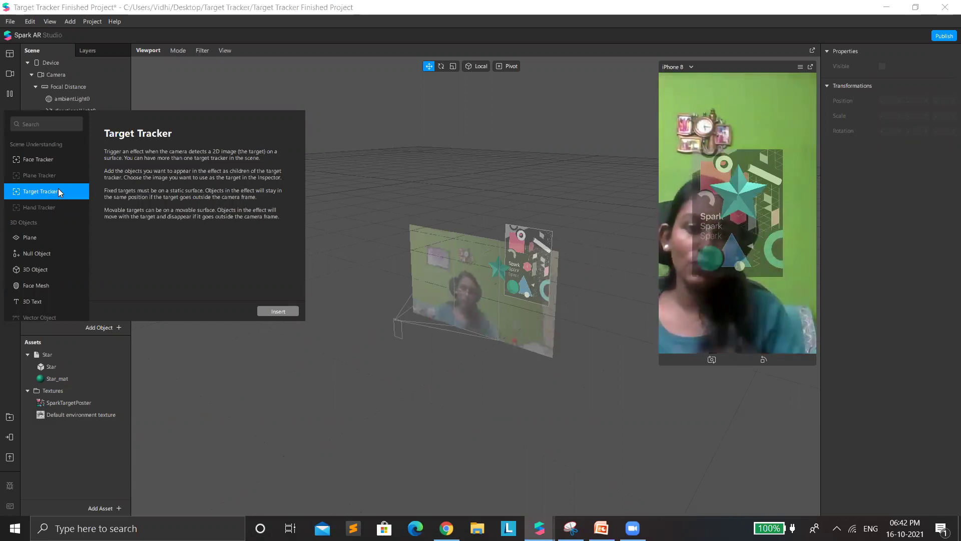
click(446, 528)
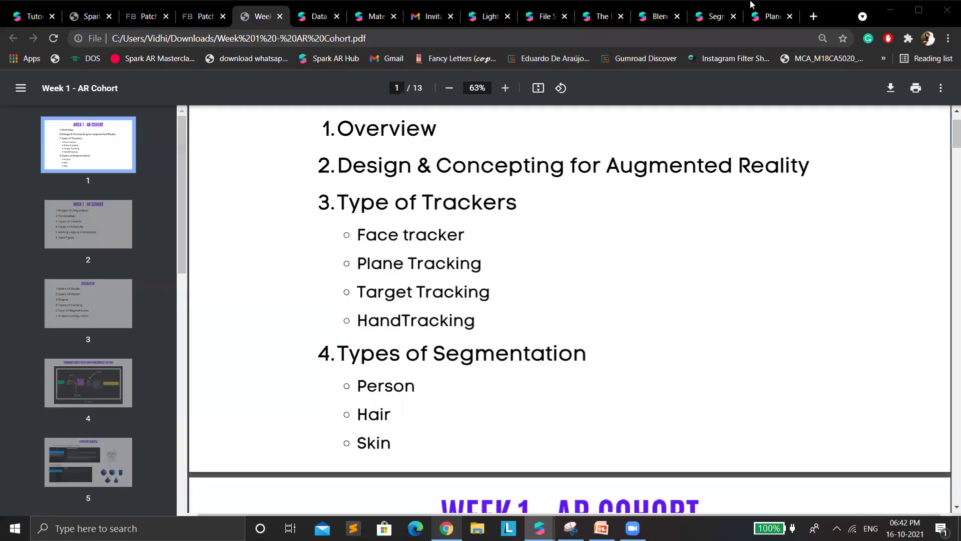
click(812, 17)
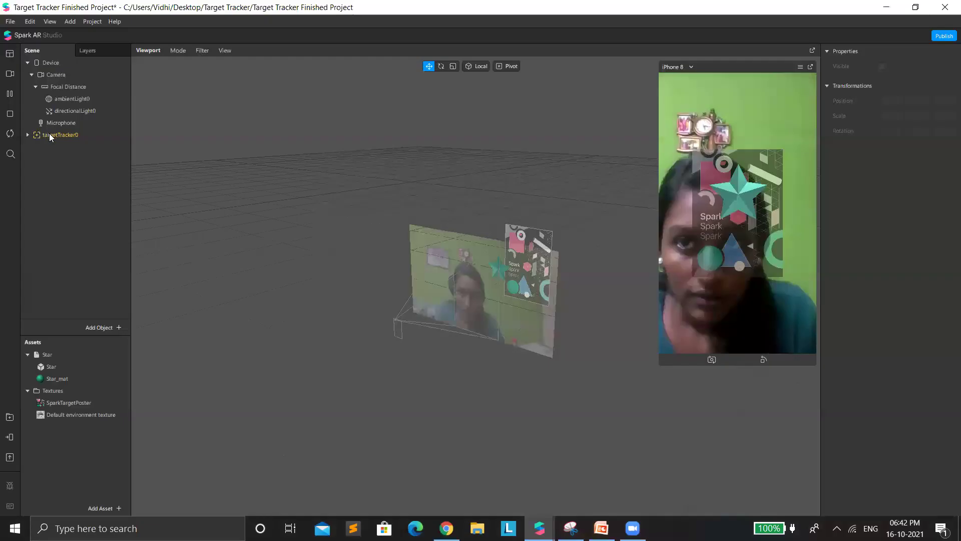
- Back in Spark AR Studio, examine the properties of targetTracker0, its SparkTargetPoster texture and the nested Star object
click(50, 134)
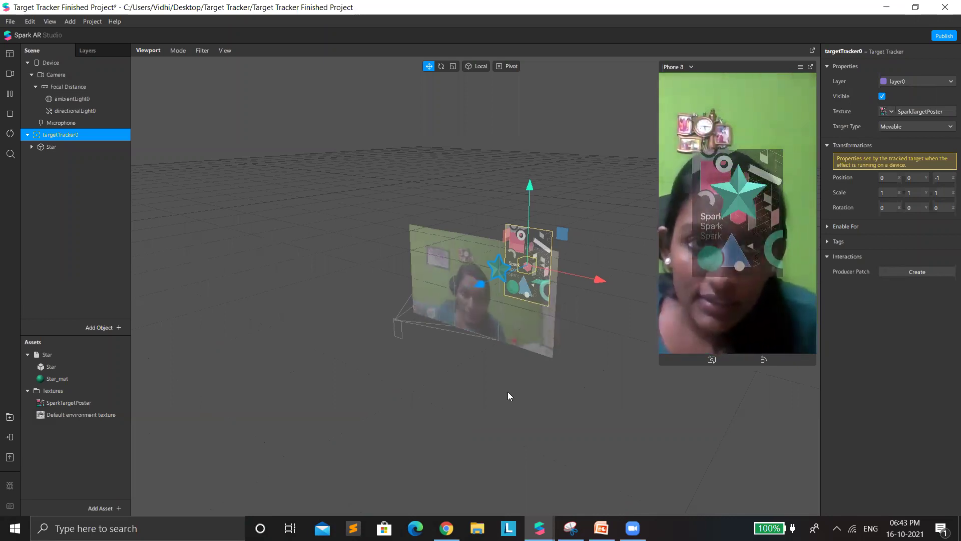
scroll(532, 275, up, 5)
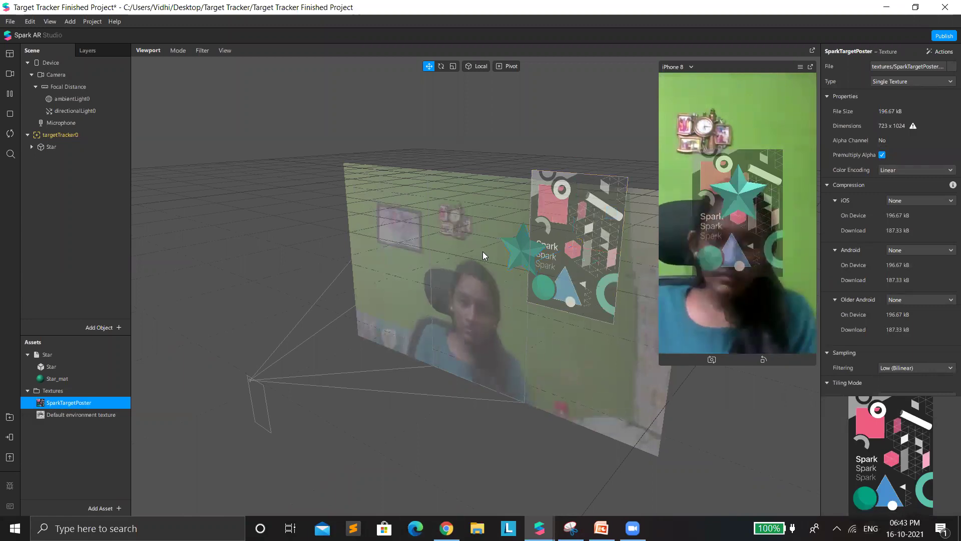
click(58, 137)
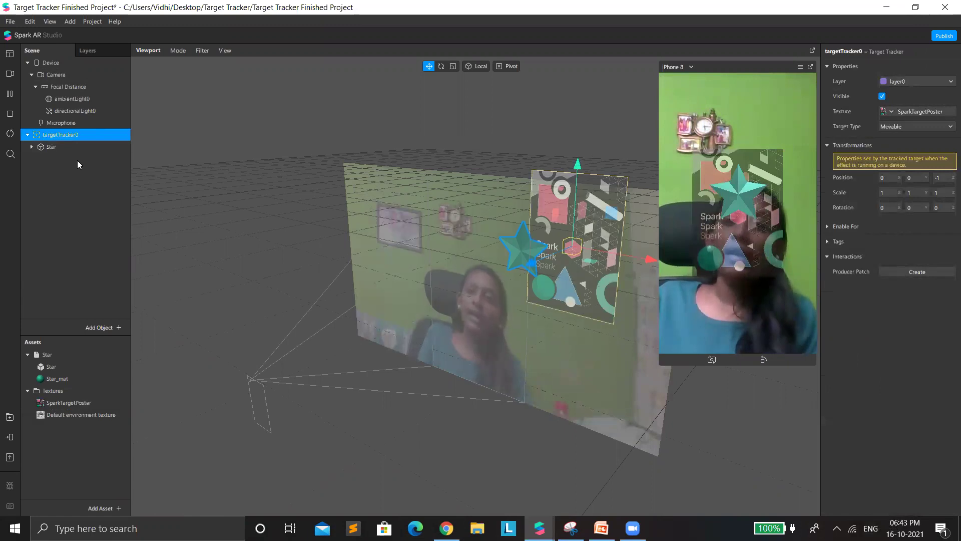
click(49, 149)
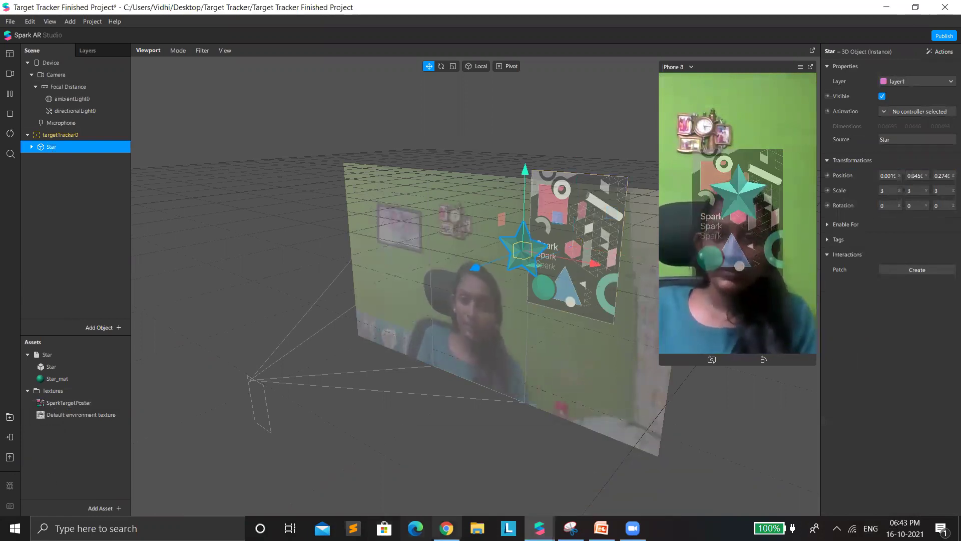
- Bring up the AR Library again and return from the Food collection to the overview of 3D object collections
mouse_move(539, 528)
click(472, 476)
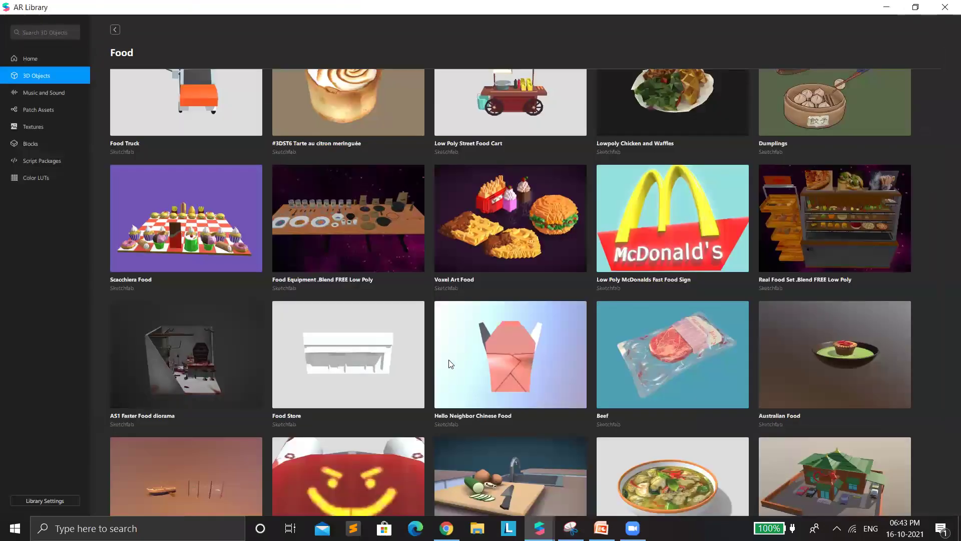
scroll(450, 364, up, 1)
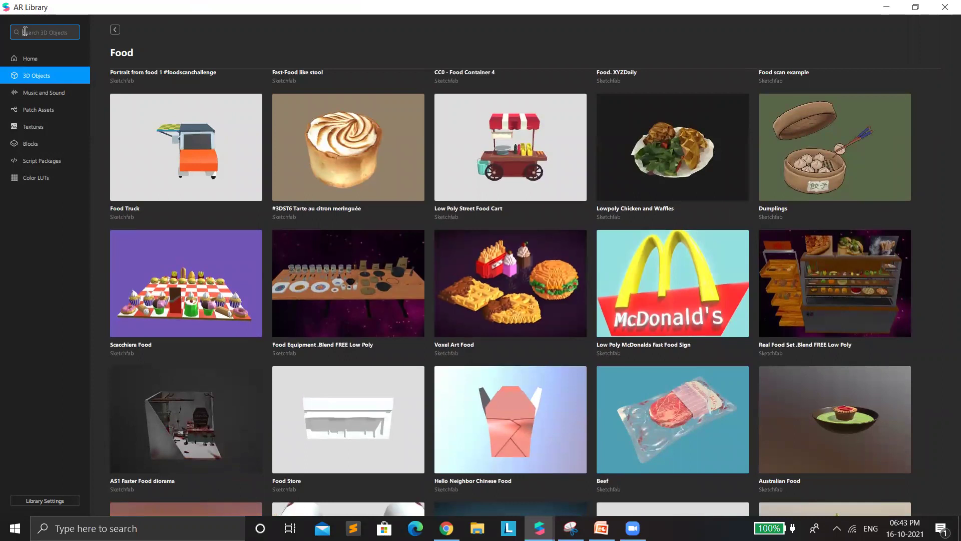
scroll(638, 236, down, 1)
click(44, 54)
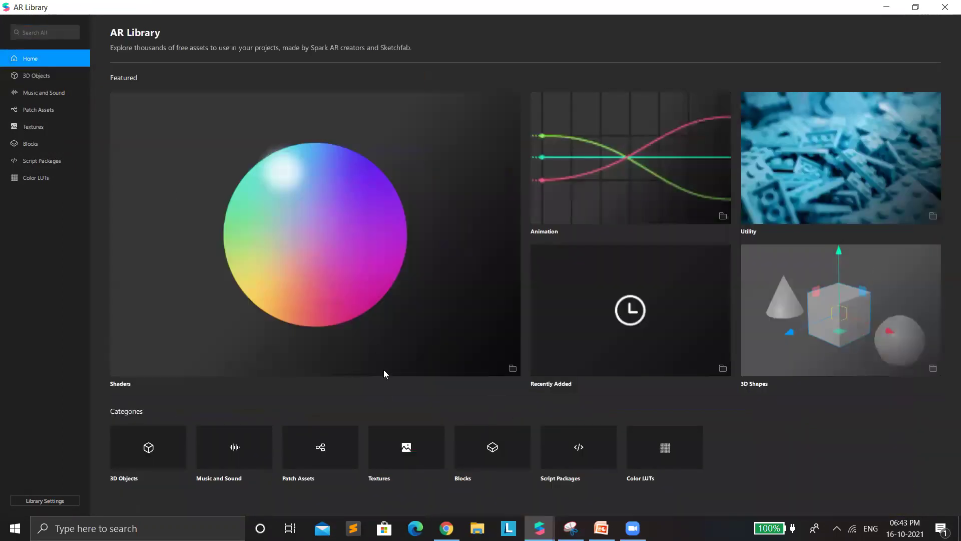
click(46, 75)
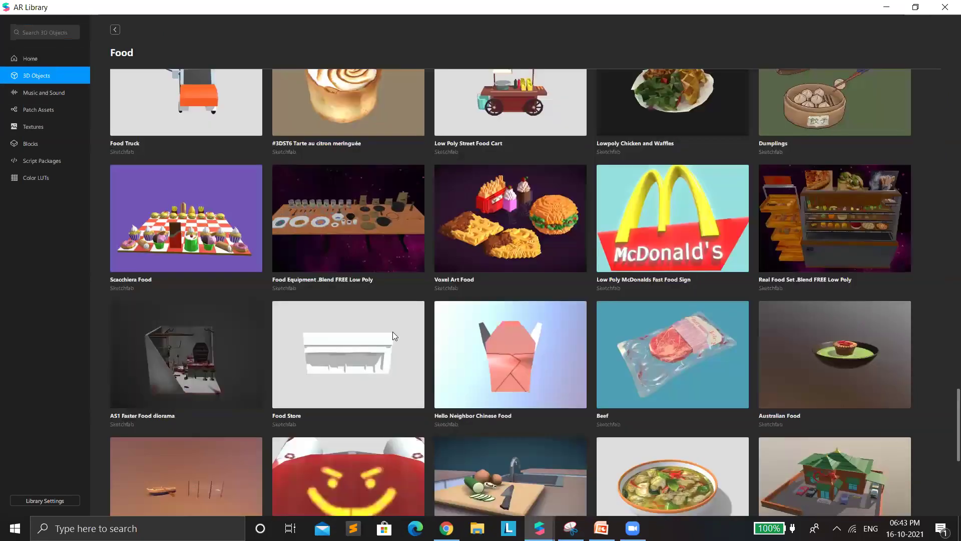
scroll(393, 331, down, 1)
scroll(396, 329, up, 1)
scroll(134, 38, up, 2)
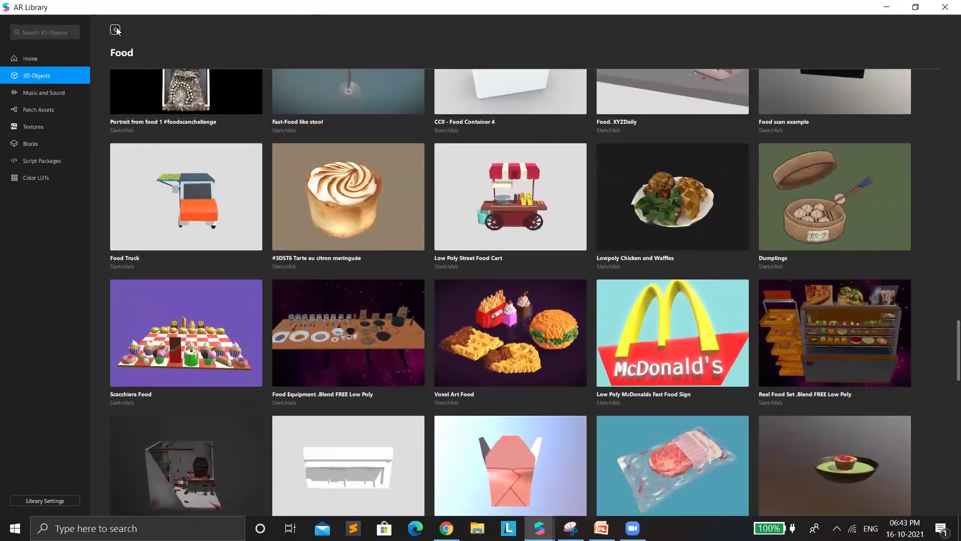
click(115, 29)
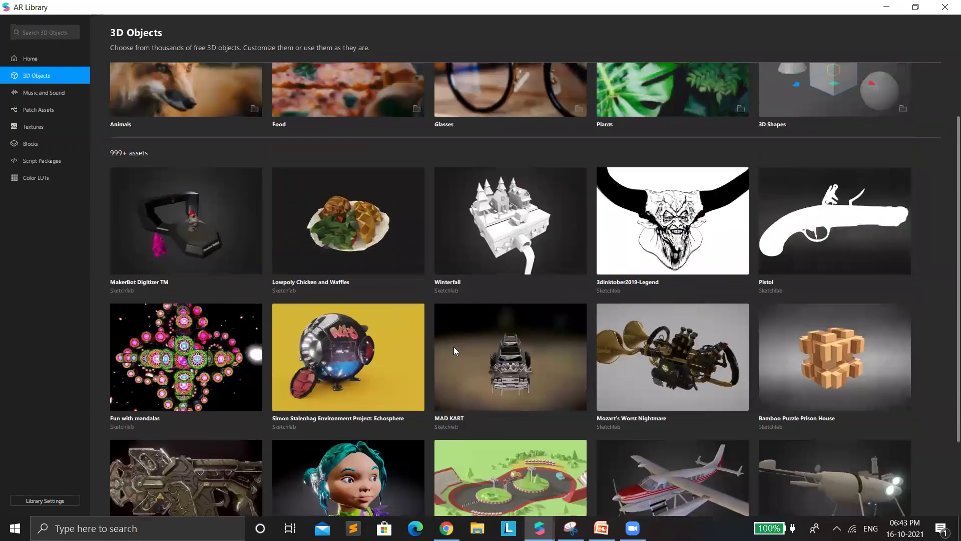
scroll(819, 162, up, 2)
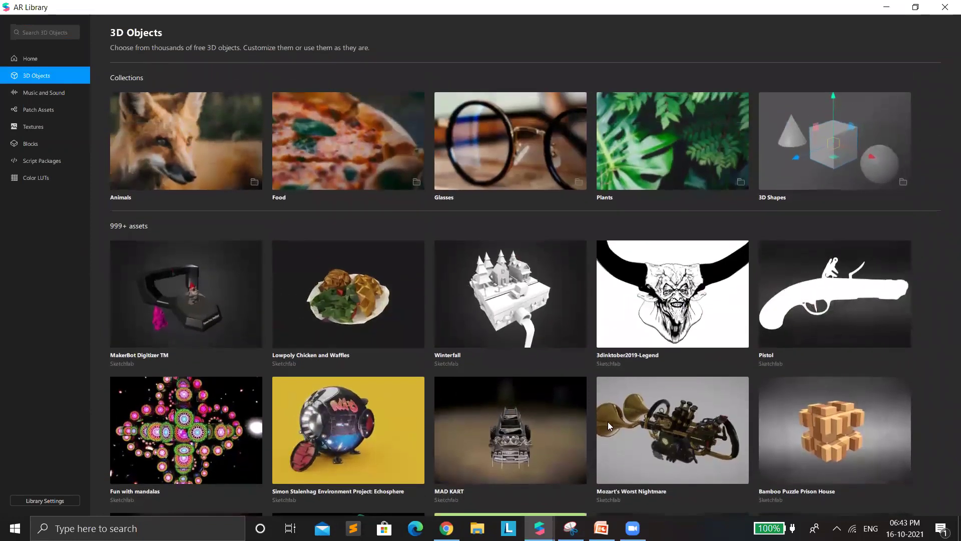
- Import the Spark Primitive from the library's 3D Shapes collection and nest it under targetTracker0
click(834, 141)
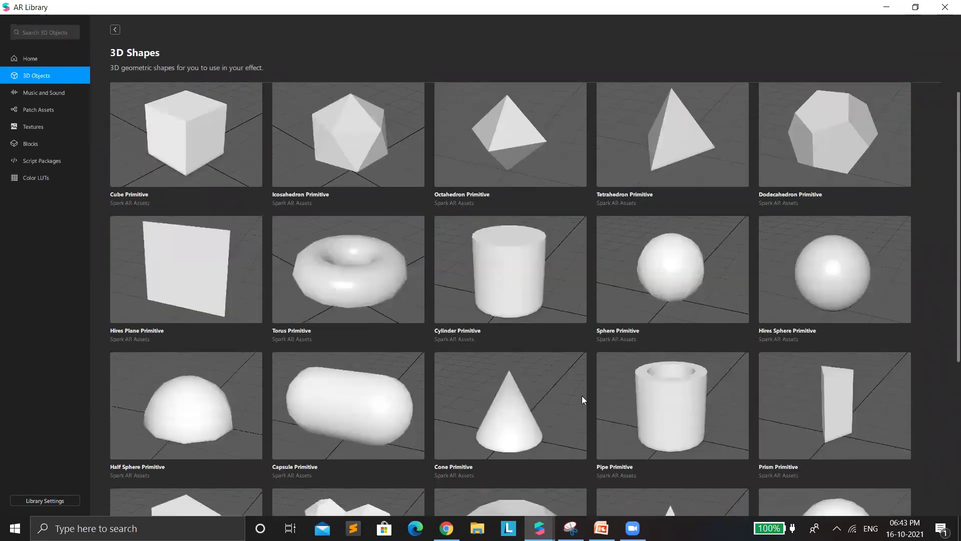
scroll(581, 399, down, 4)
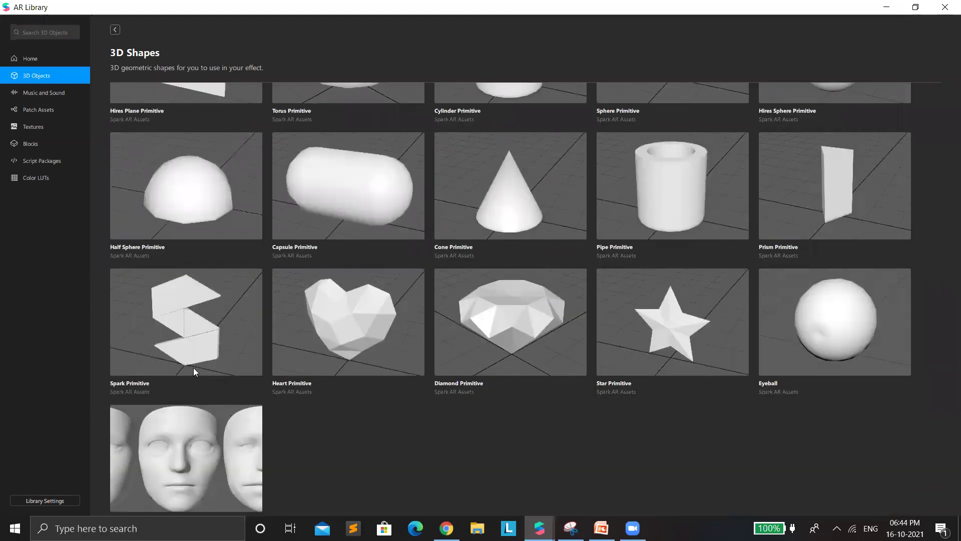
click(194, 368)
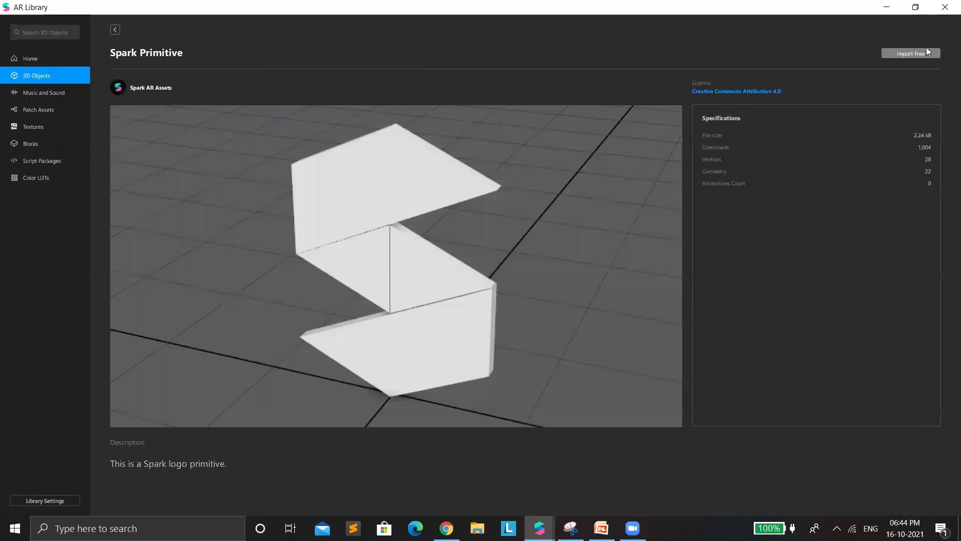
click(922, 54)
click(886, 7)
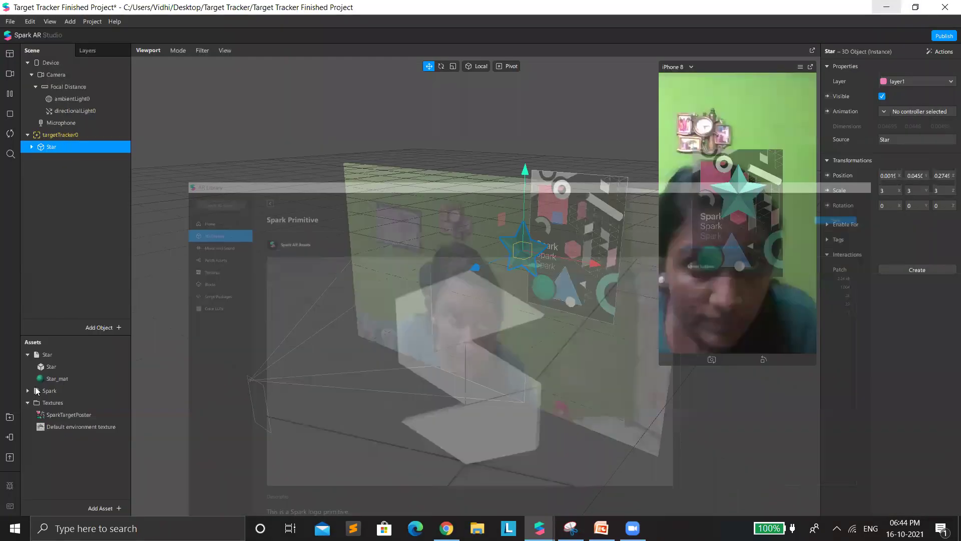
drag(49, 391, 72, 126)
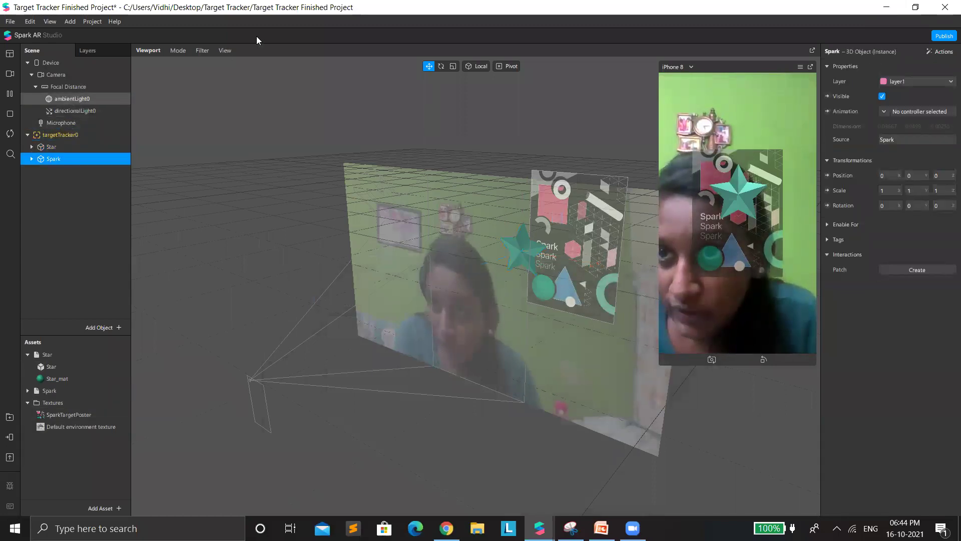
- Open the Spark mesh's material, set its Metallic value to 74% and change its albedo color to bright pink
click(31, 158)
click(57, 171)
double_click(884, 221)
drag(892, 171, 911, 173)
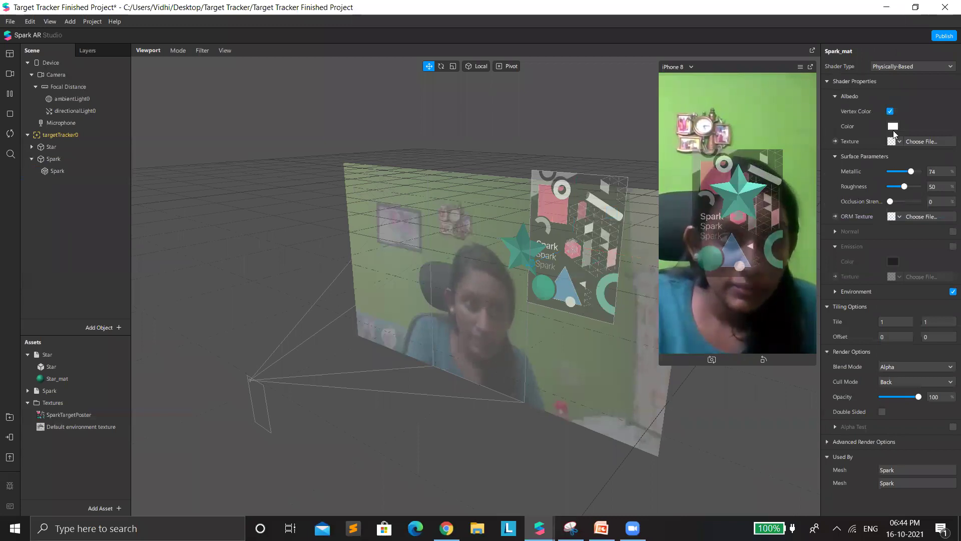
click(363, 215)
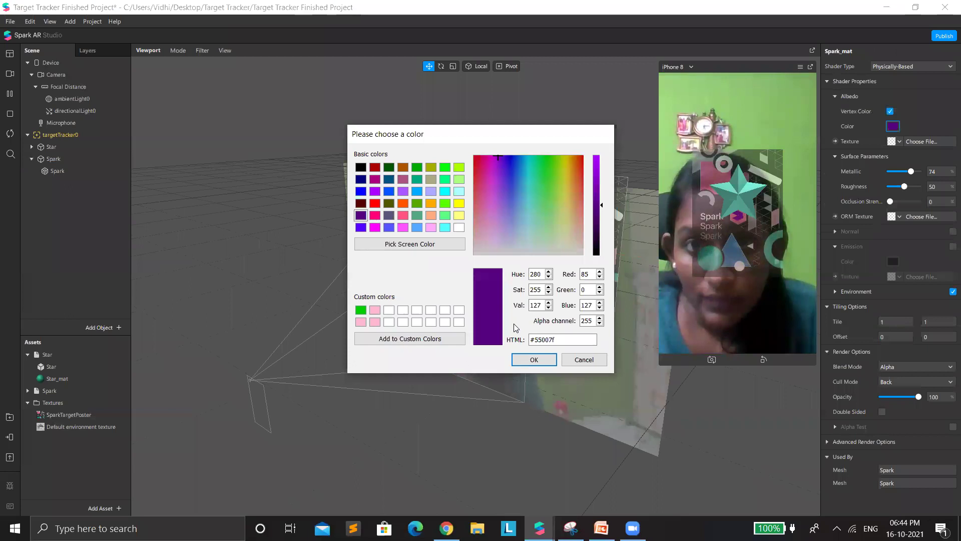
click(375, 215)
click(534, 360)
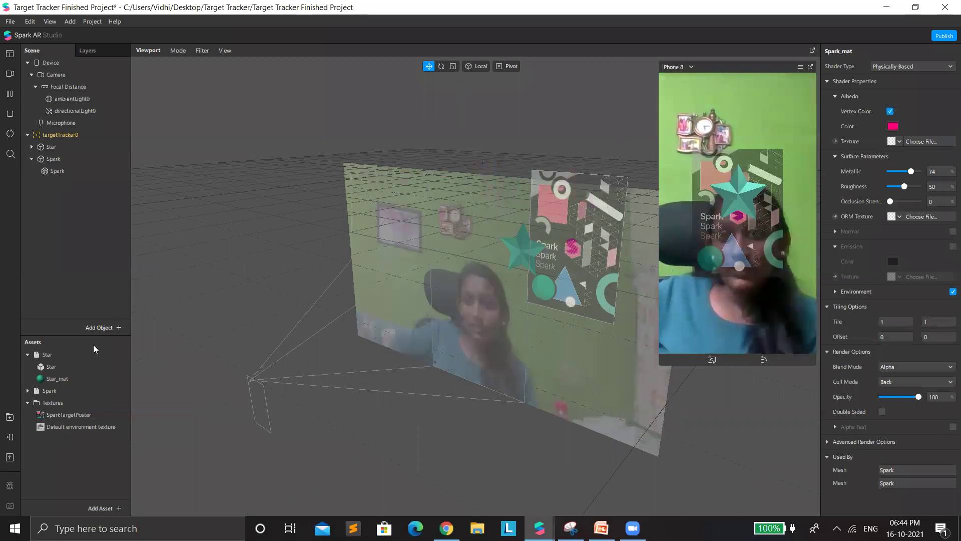
- Add a Particle System to the scene and view its emitted particles up close
click(99, 327)
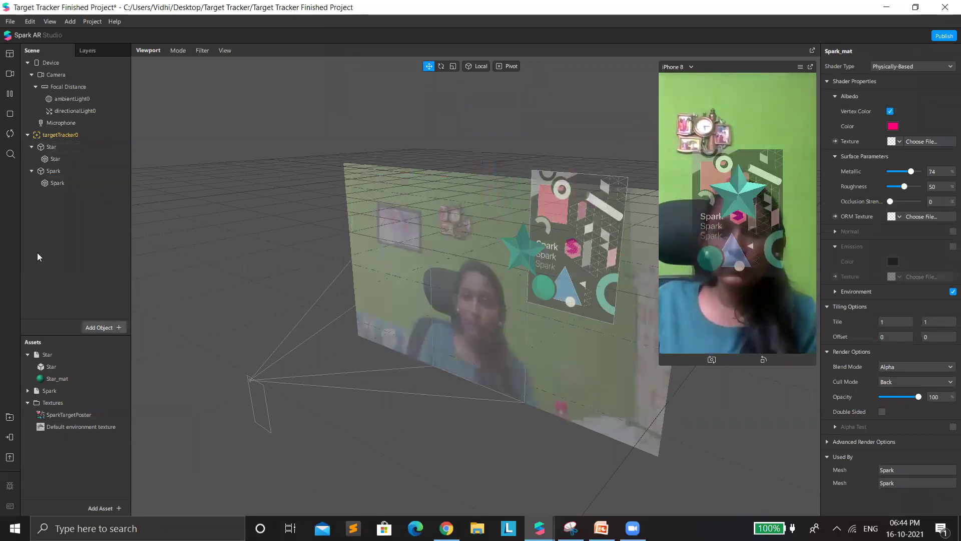
scroll(40, 300, down, 8)
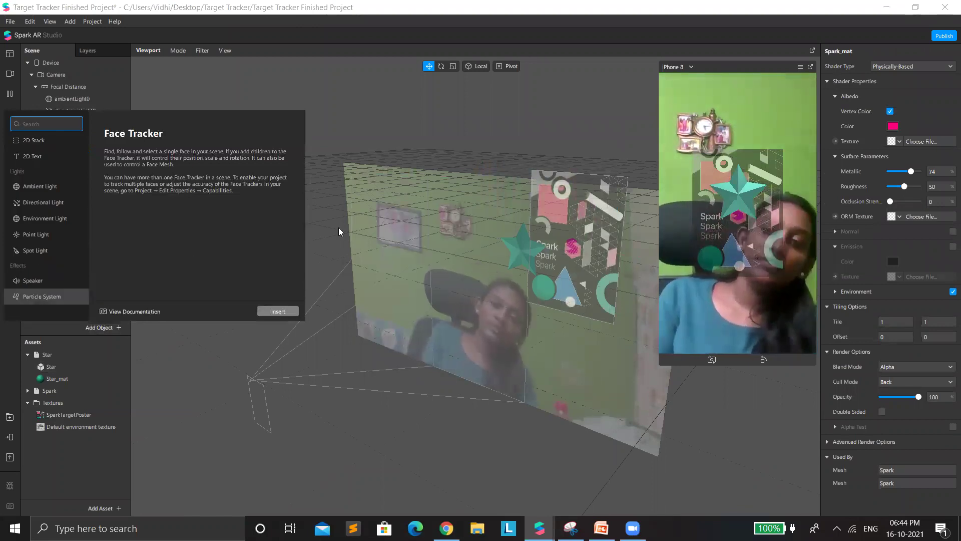
click(11, 298)
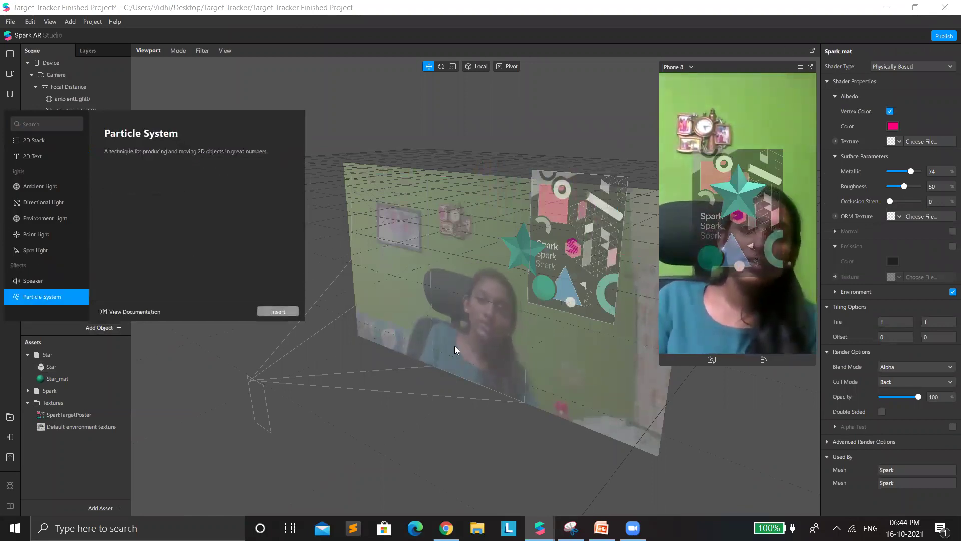
click(455, 347)
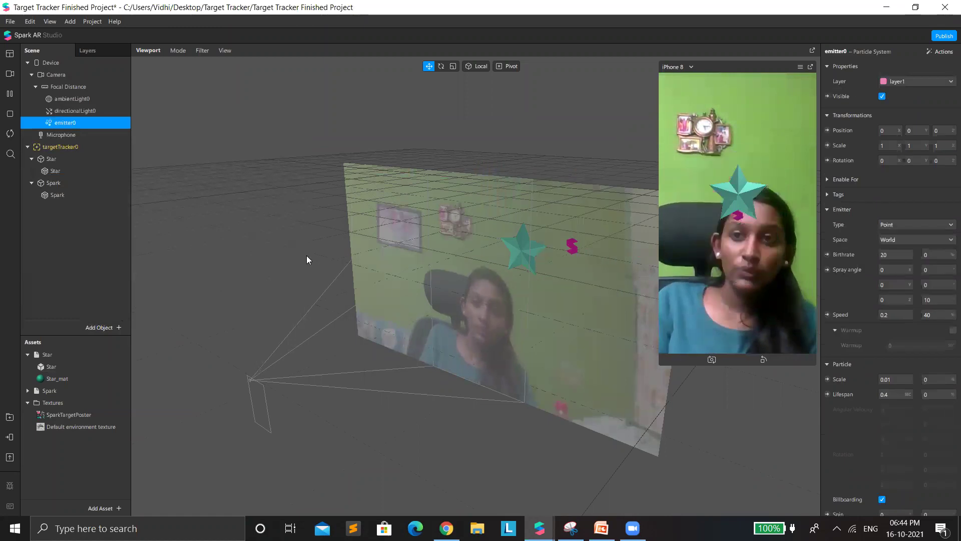
scroll(481, 238, up, 5)
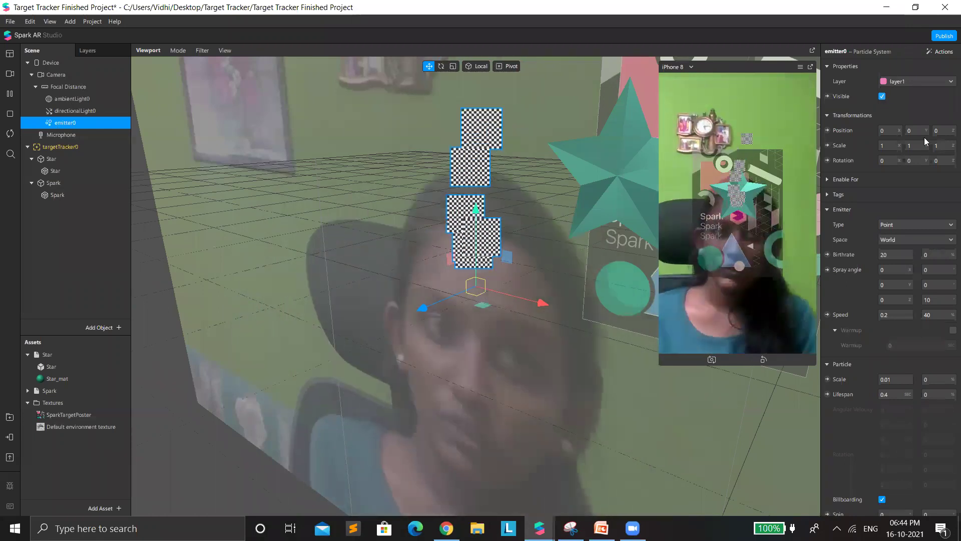
- Hide the emitter0 particle system and send the effect to Instagram for an in-app preview
click(882, 96)
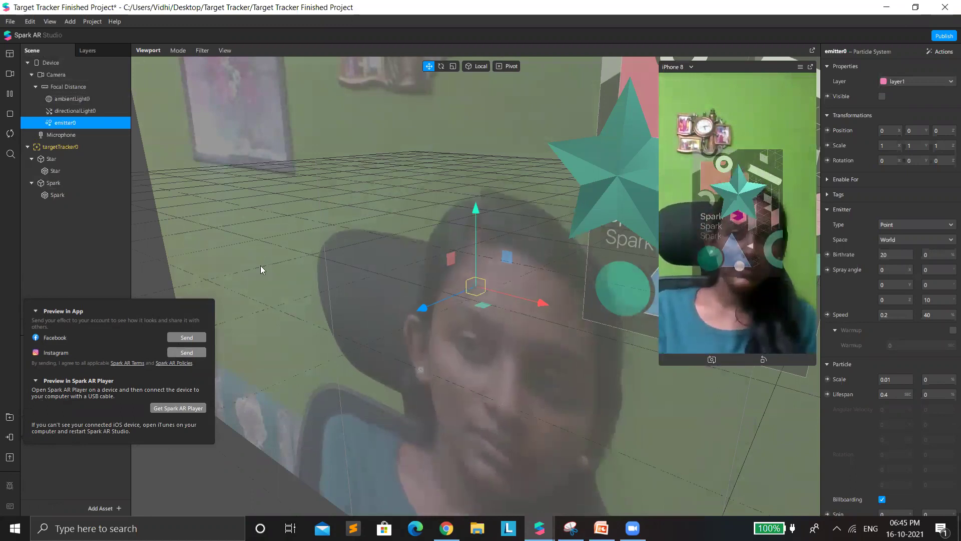
click(173, 353)
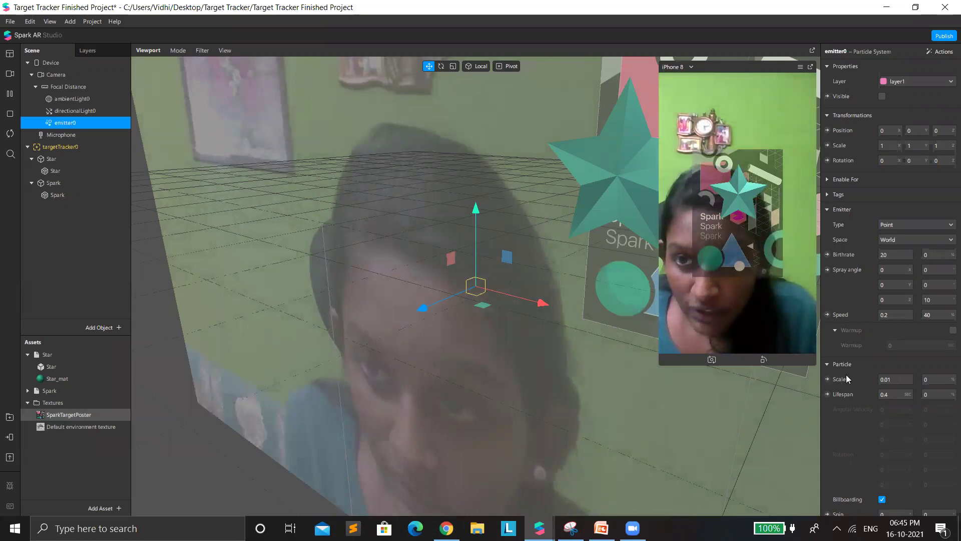
click(69, 414)
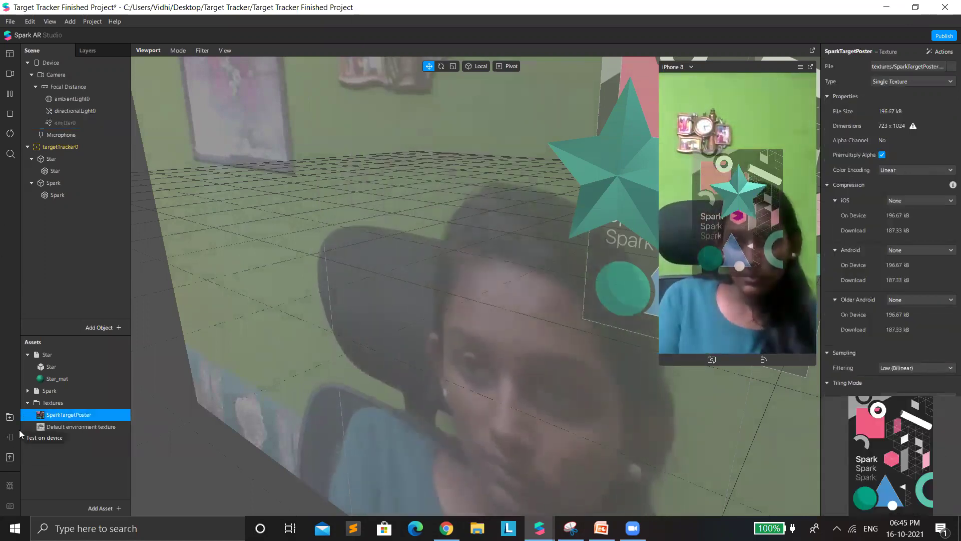
click(10, 437)
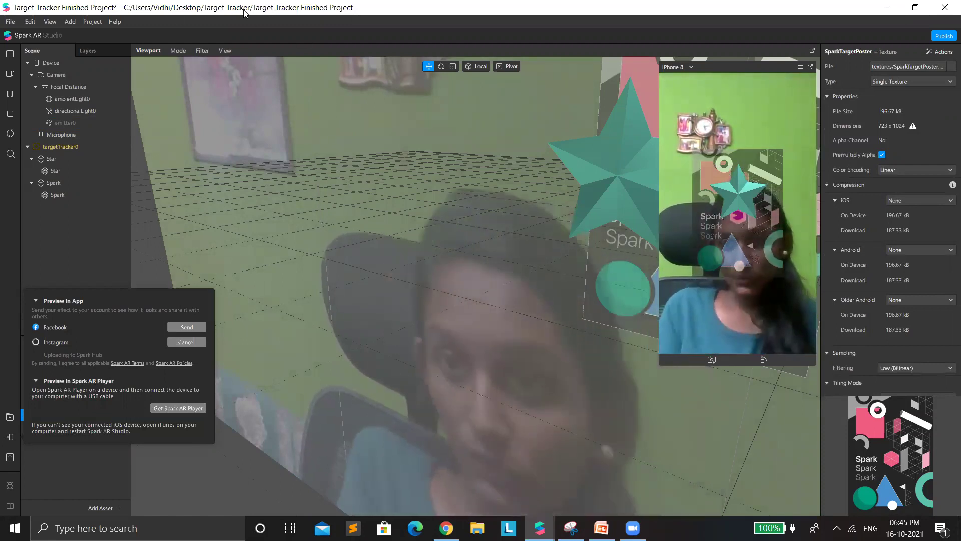
- Switch to Chrome and skim the Week 1 - AR Cohort PDF from the overview through to the Vector data types page
key(alt+Tab)
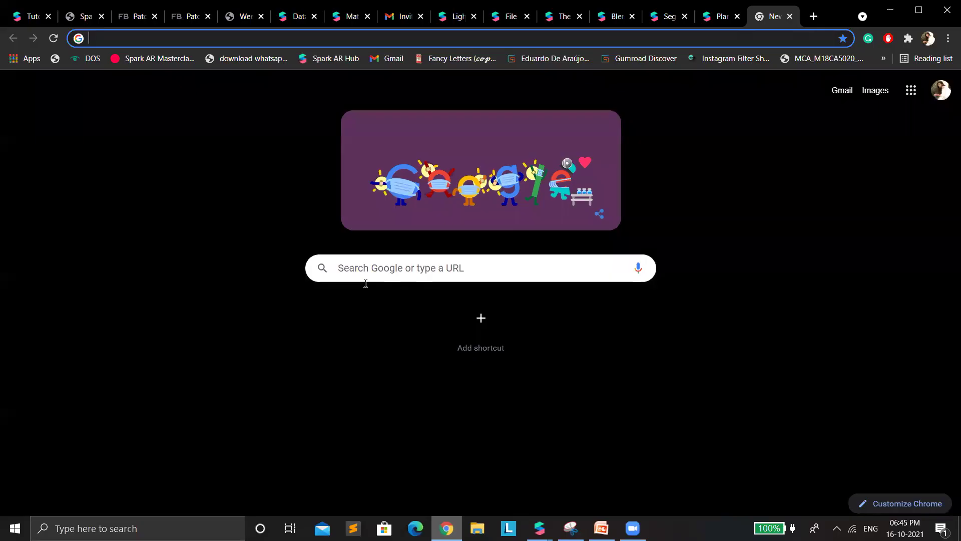
key(ctrl+5)
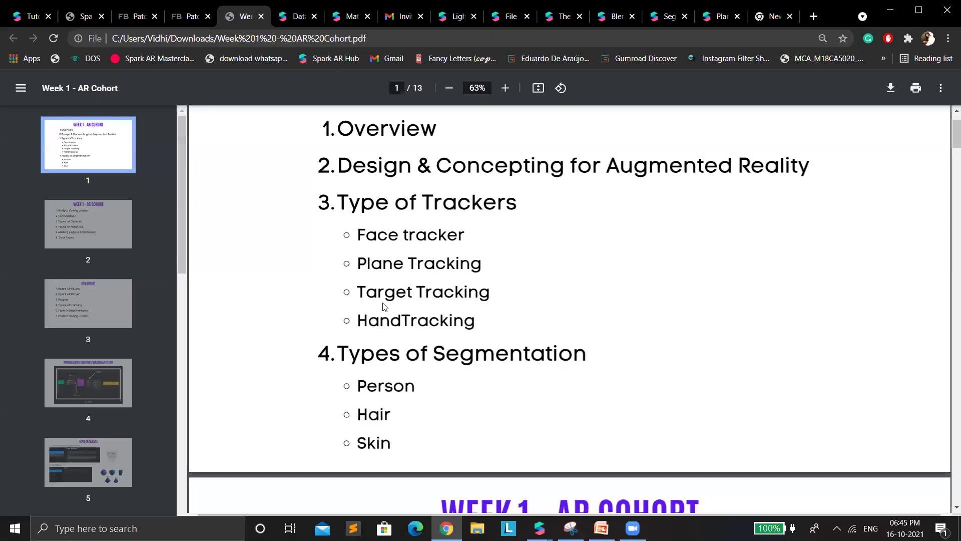
scroll(540, 272, down, 12)
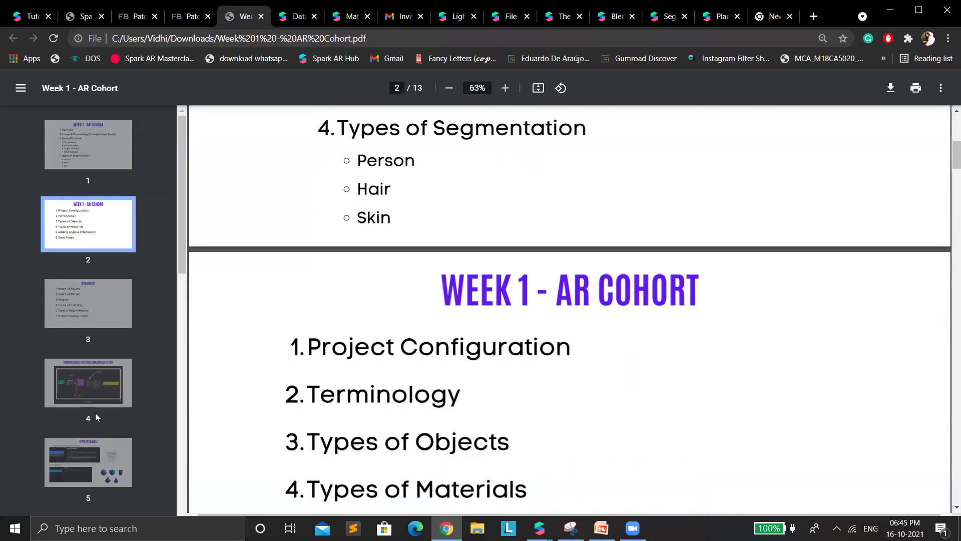
scroll(583, 374, up, 2)
scroll(583, 374, down, 12)
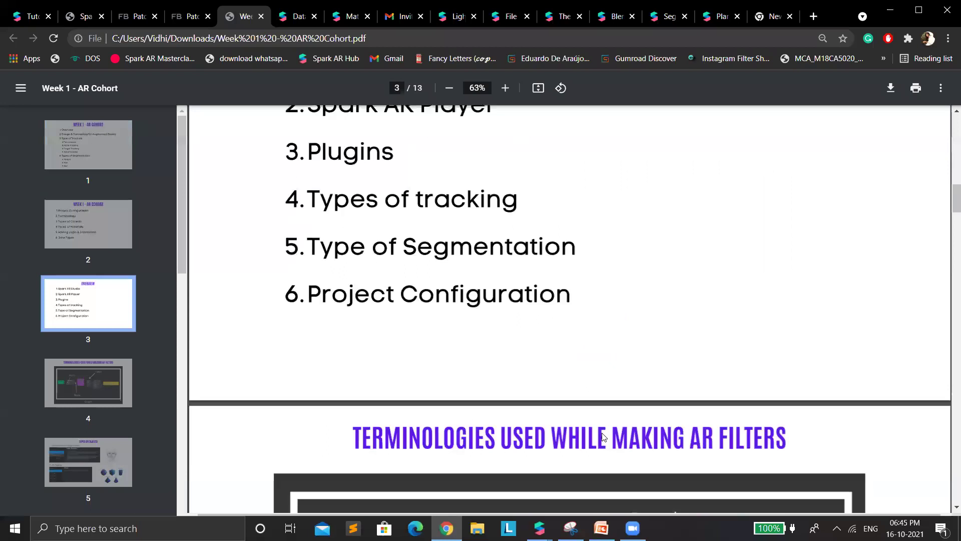
scroll(602, 432, down, 9)
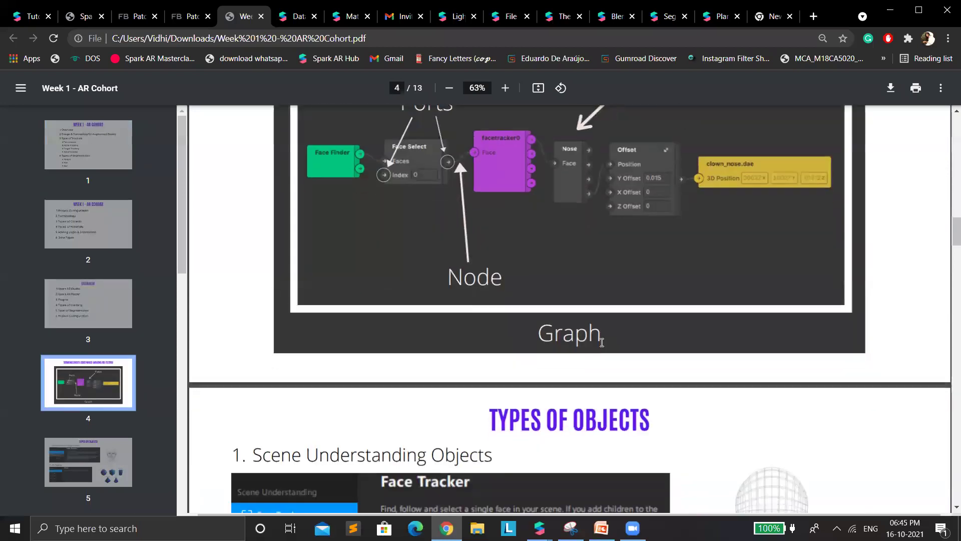
scroll(753, 440, down, 20)
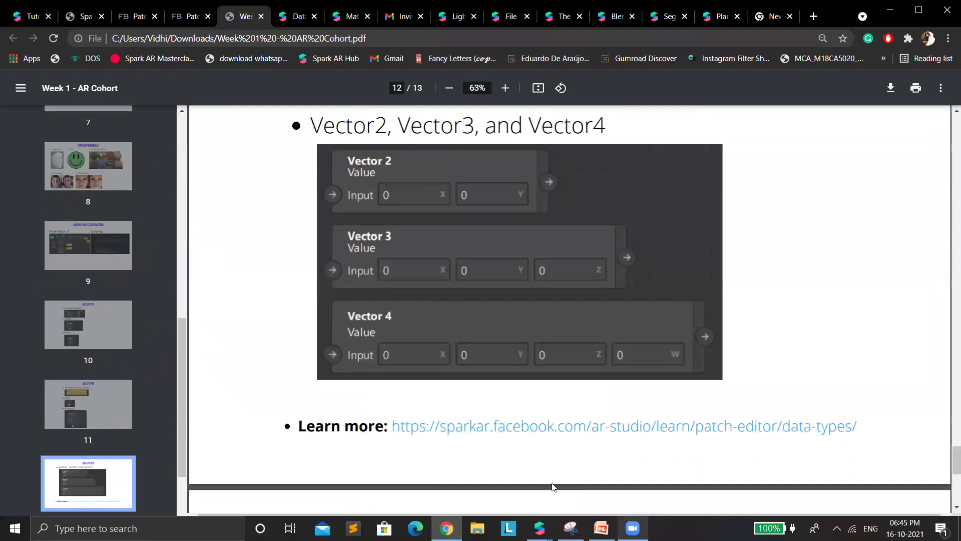
- Check the Instagram upload in Spark AR Studio, and return to Chrome to look through the PDF's Data Types pages
key(alt+Tab)
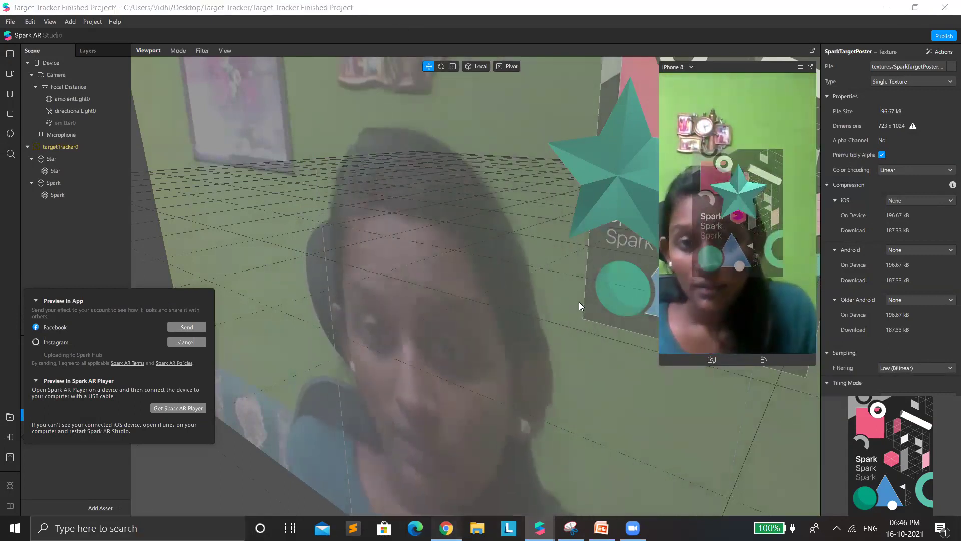
key(alt+Tab)
scroll(579, 302, up, 15)
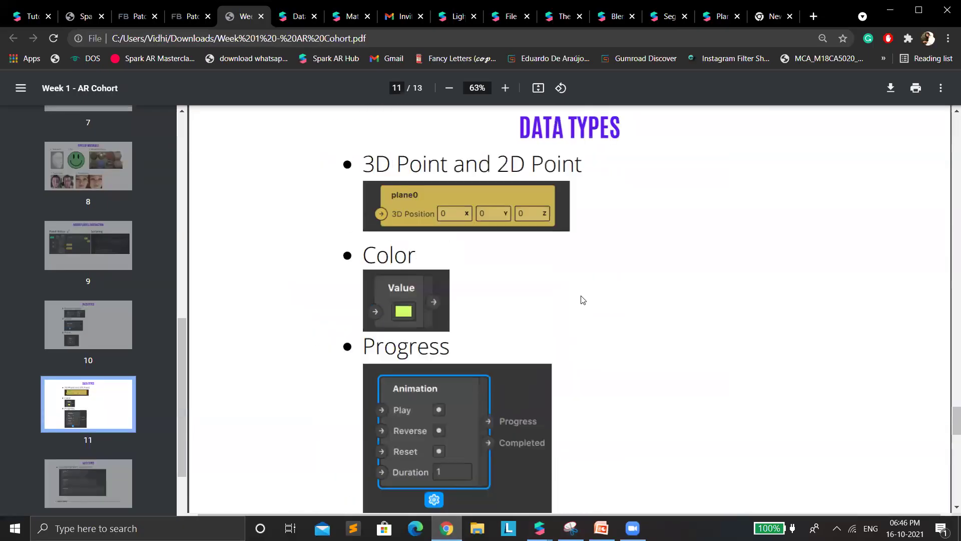
scroll(598, 306, up, 8)
scroll(606, 306, down, 9)
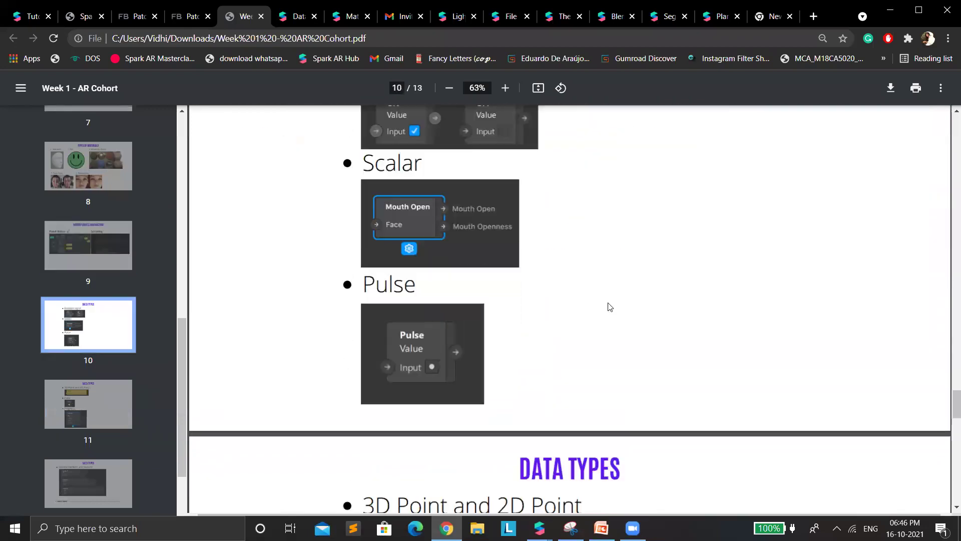
scroll(611, 306, up, 6)
scroll(613, 310, down, 2)
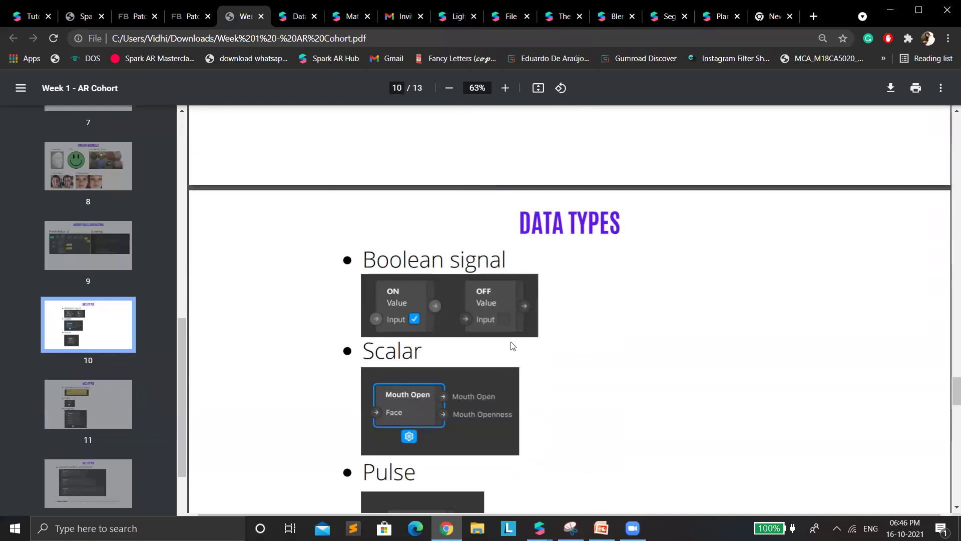
scroll(513, 345, down, 15)
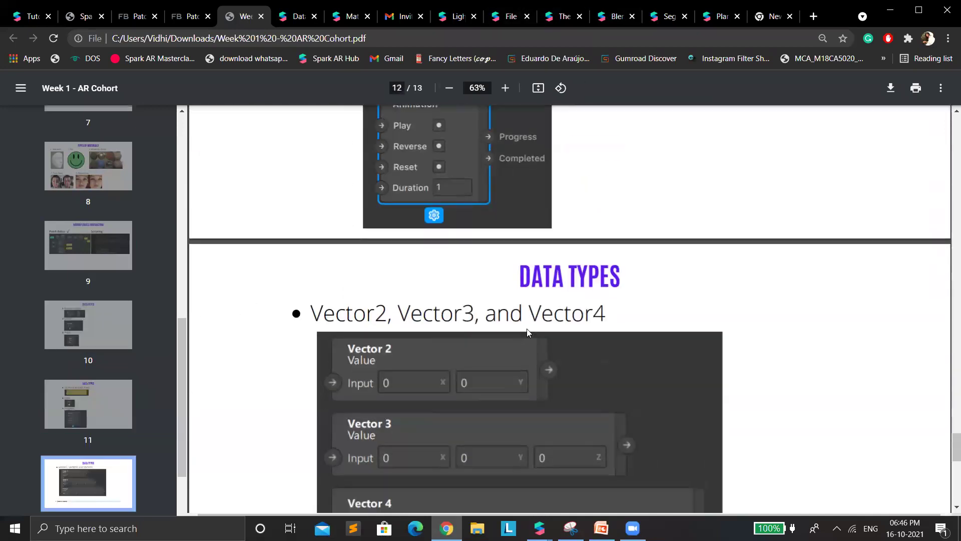
- Open the Spark AR Data Types documentation page and look through its sections back up to the introduction
click(298, 15)
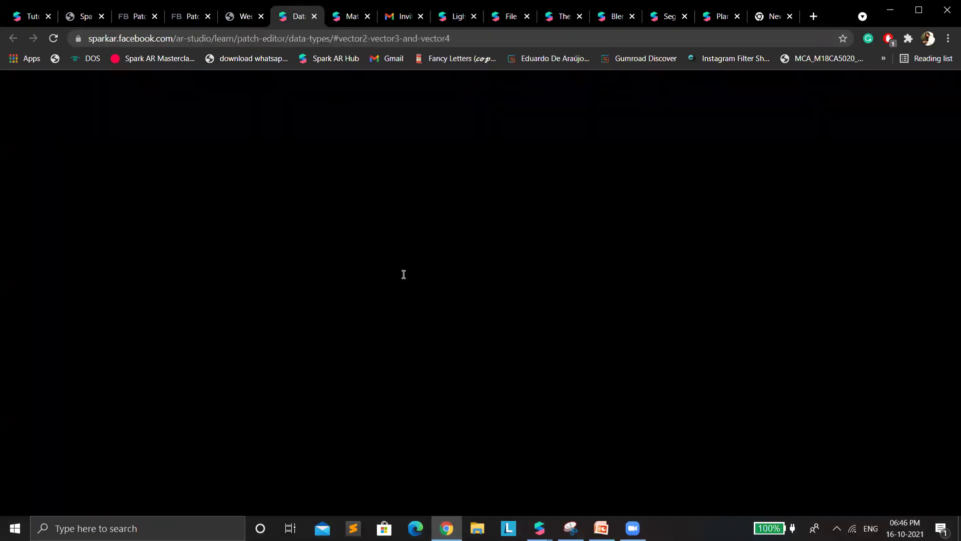
scroll(413, 240, up, 5)
scroll(413, 240, up, 4)
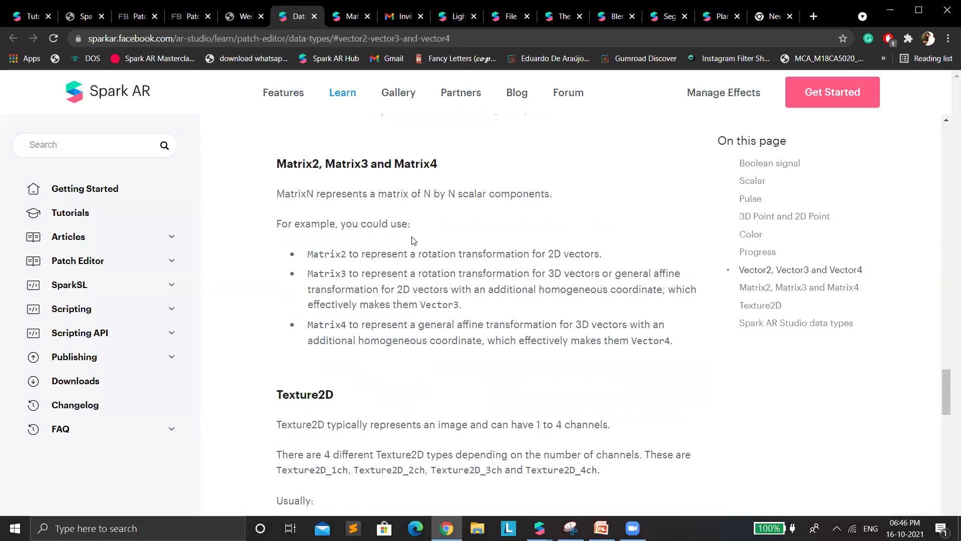
scroll(422, 430, up, 20)
scroll(541, 214, down, 5)
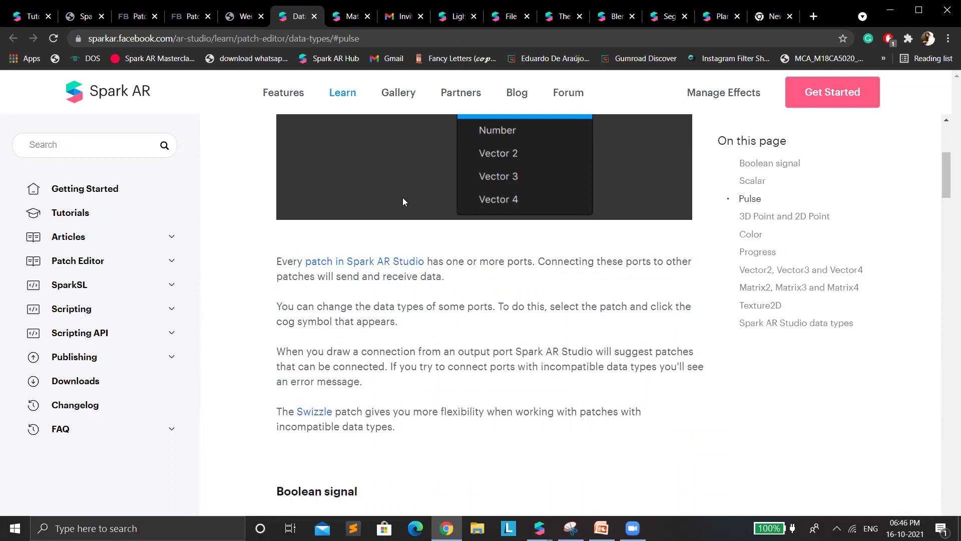
- Return to the Week 1 - AR Cohort PDF and review its data types from Boolean signal to Vector4
click(245, 18)
scroll(473, 301, up, 10)
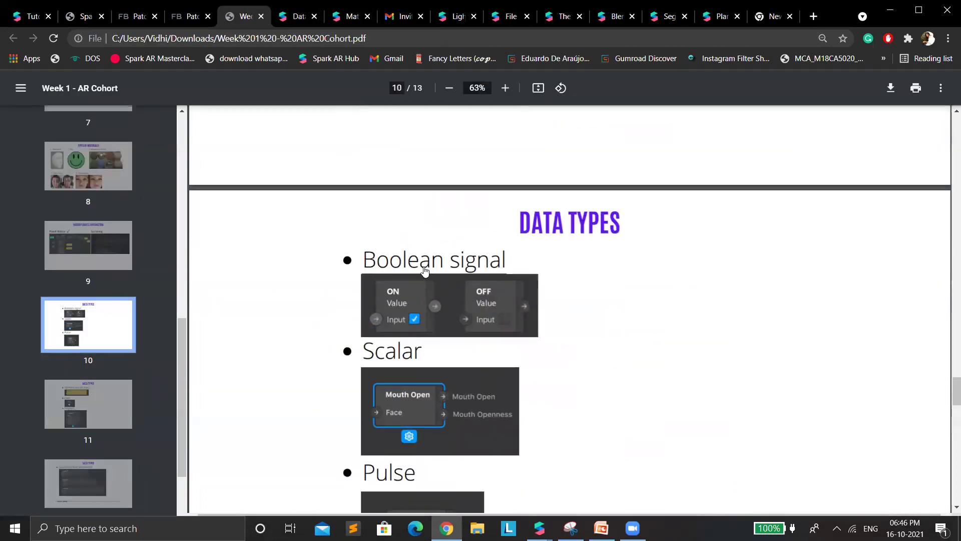
scroll(503, 340, down, 5)
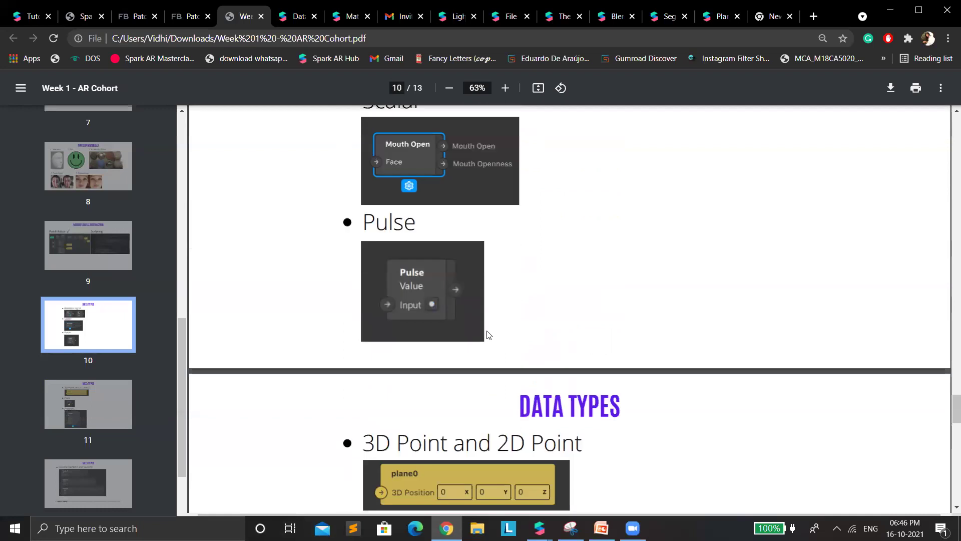
scroll(484, 335, down, 3)
scroll(483, 336, down, 3)
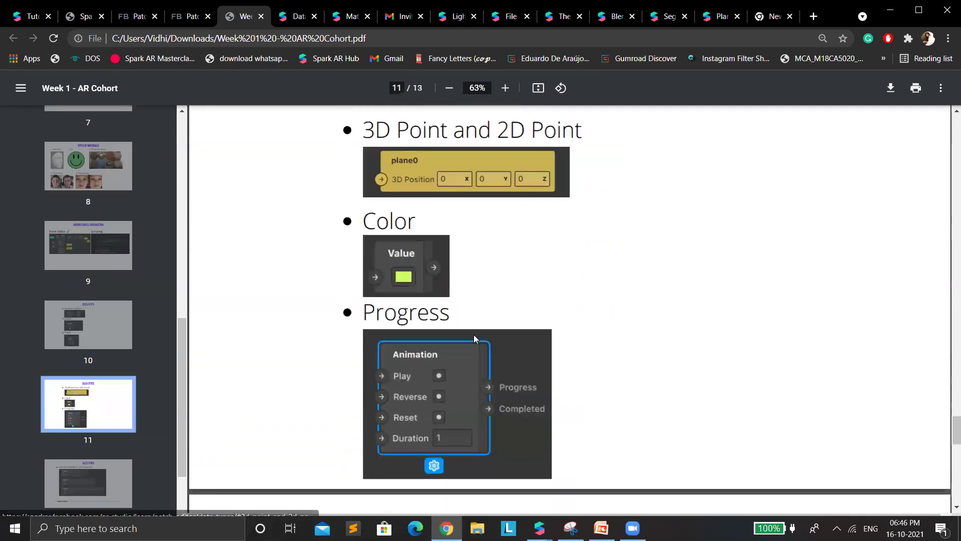
scroll(472, 335, down, 6)
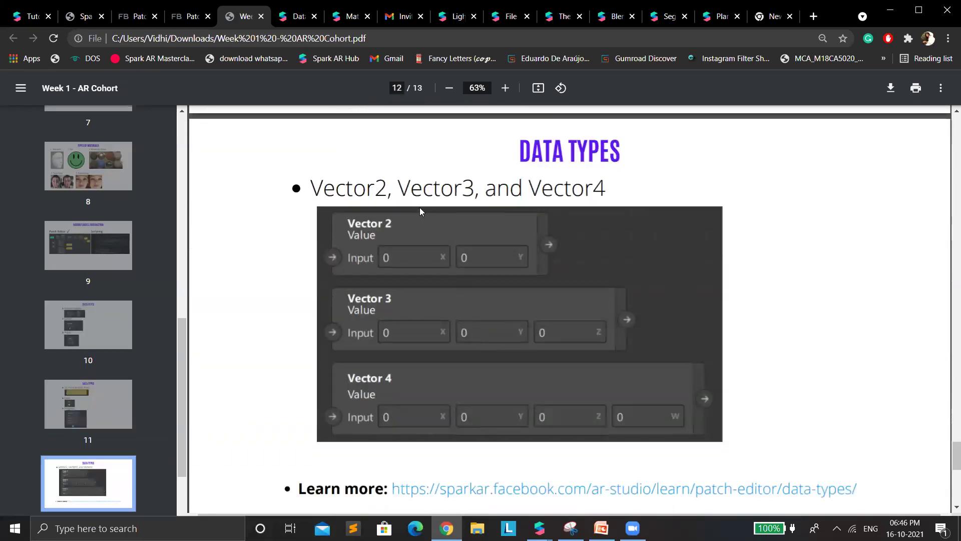
scroll(399, 355, down, 3)
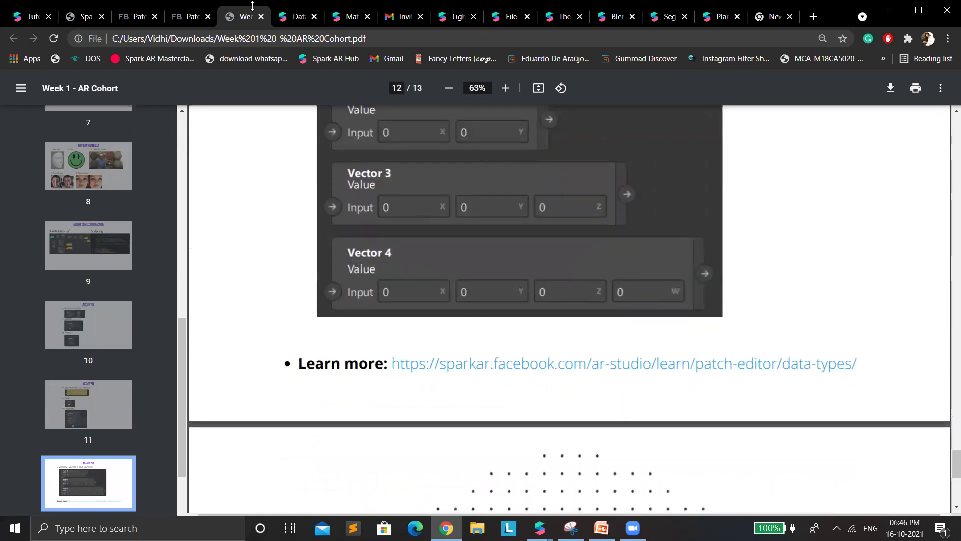
- Go back to the Data Types documentation and read the introduction on patch ports and changing their data types
click(278, 18)
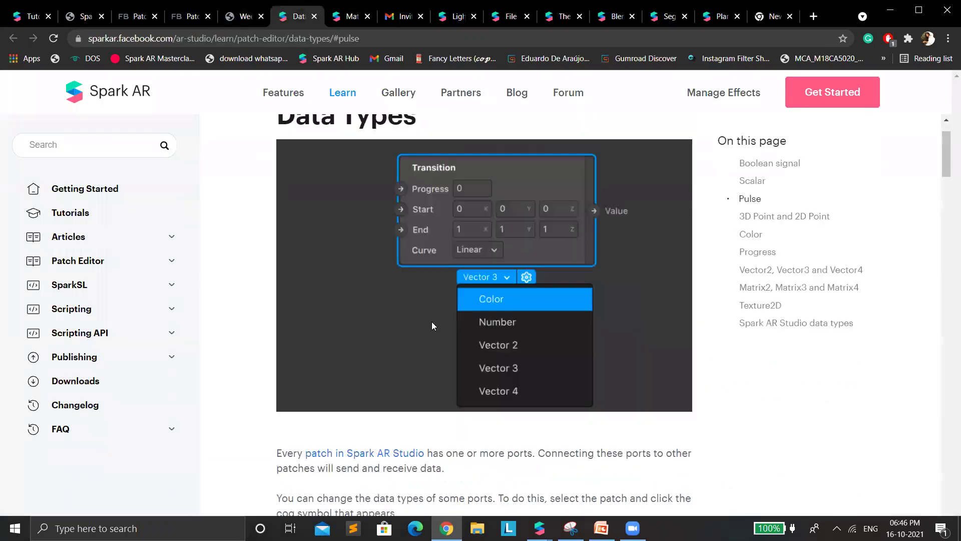
scroll(432, 316, up, 1)
scroll(431, 317, down, 6)
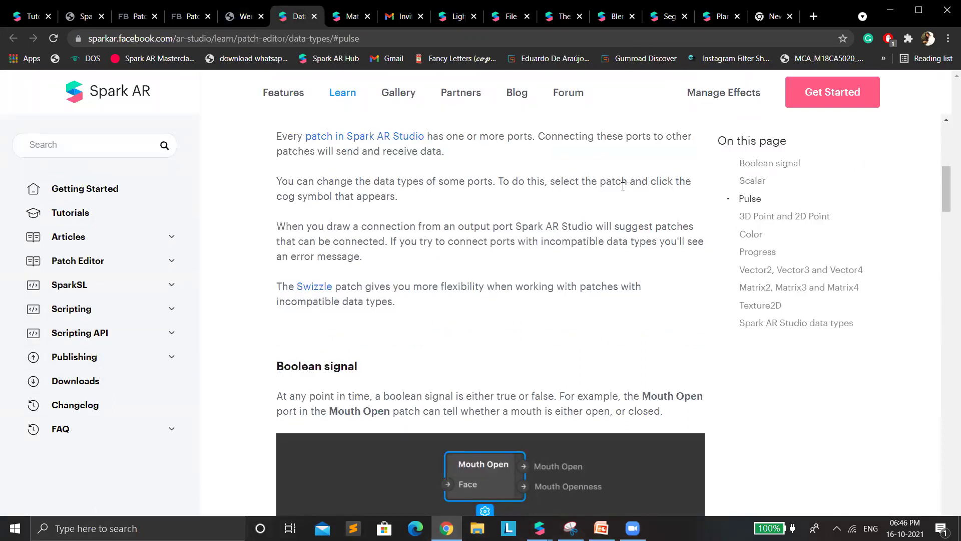
drag(628, 185, 533, 228)
click(355, 224)
scroll(420, 278, down, 5)
scroll(390, 195, up, 3)
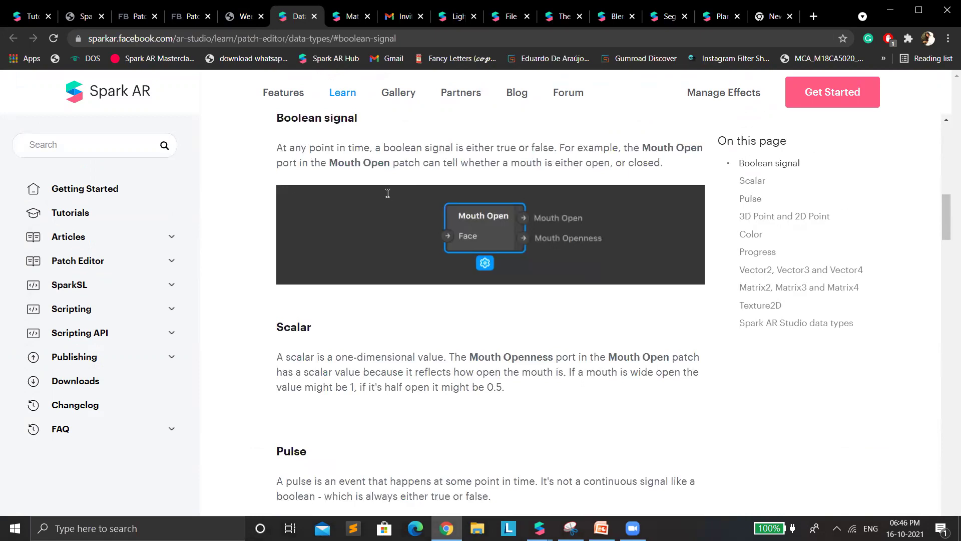
- Highlight the Boolean signal heading, its true-or-false definition and the Mouth Open example in the documentation
drag(296, 271, 288, 258)
drag(357, 242, 269, 242)
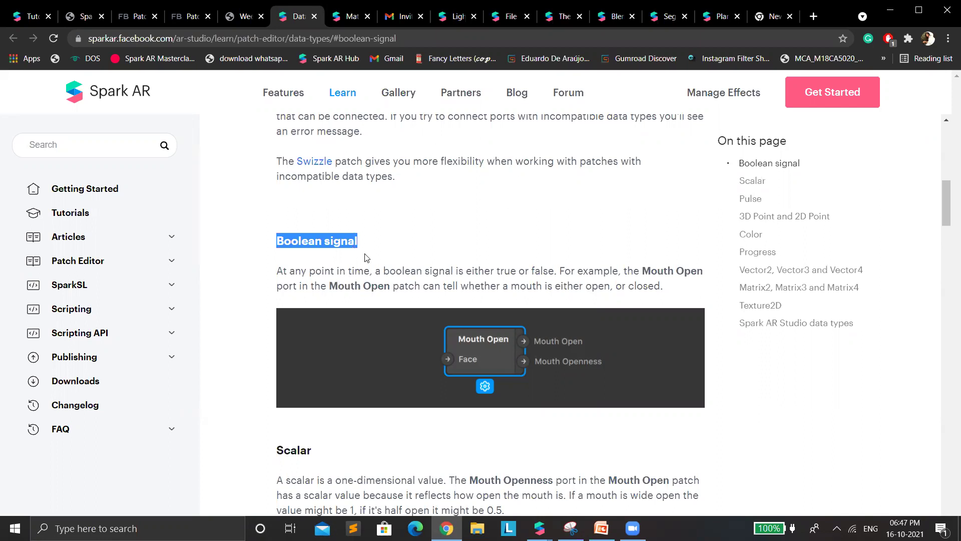
drag(424, 271, 539, 269)
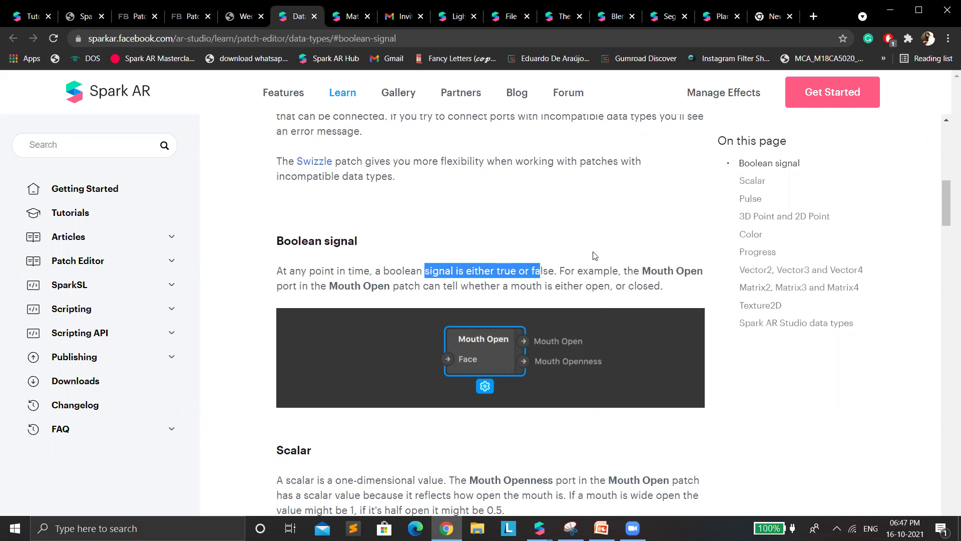
drag(624, 270, 679, 301)
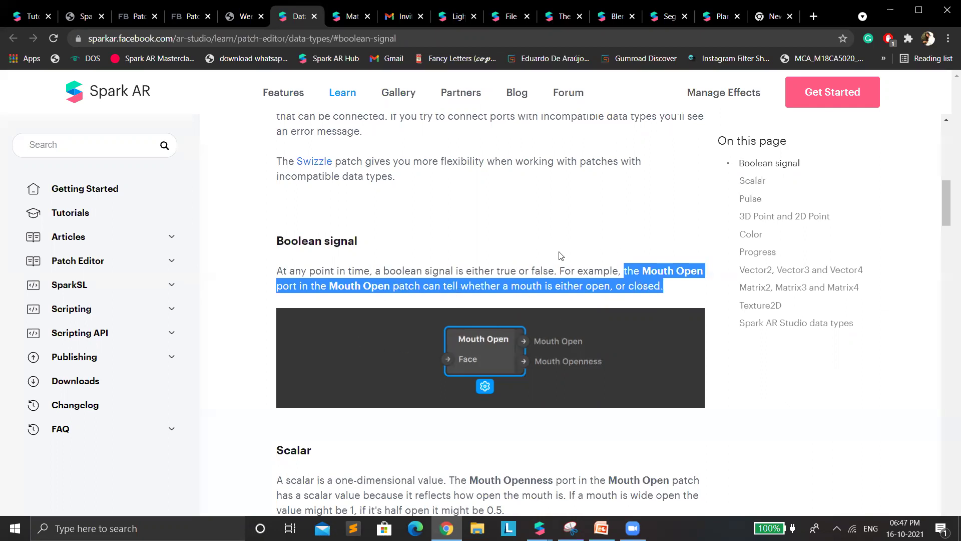
- Read the Scalar section, highlighting its definition and the example values for how open the mouth is
scroll(563, 254, down, 3)
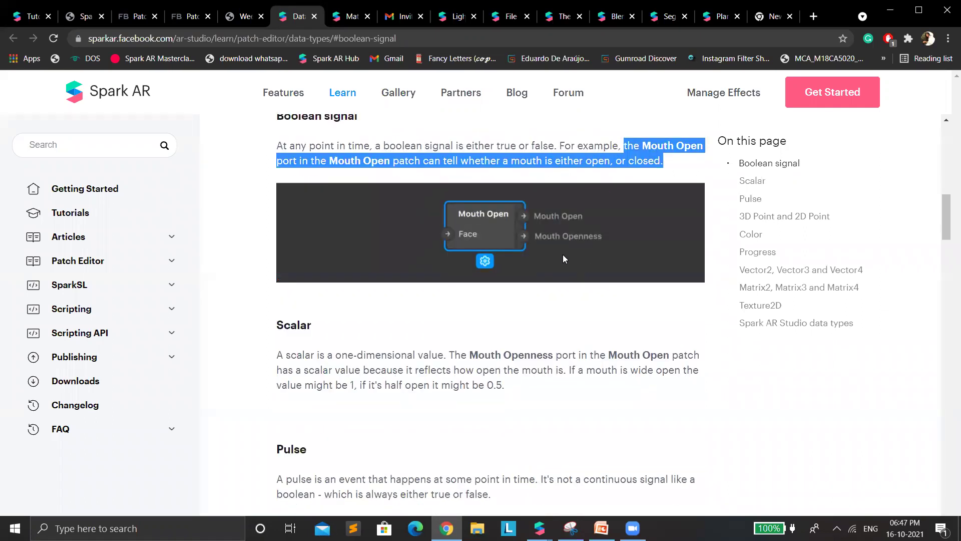
click(304, 323)
drag(314, 354, 461, 383)
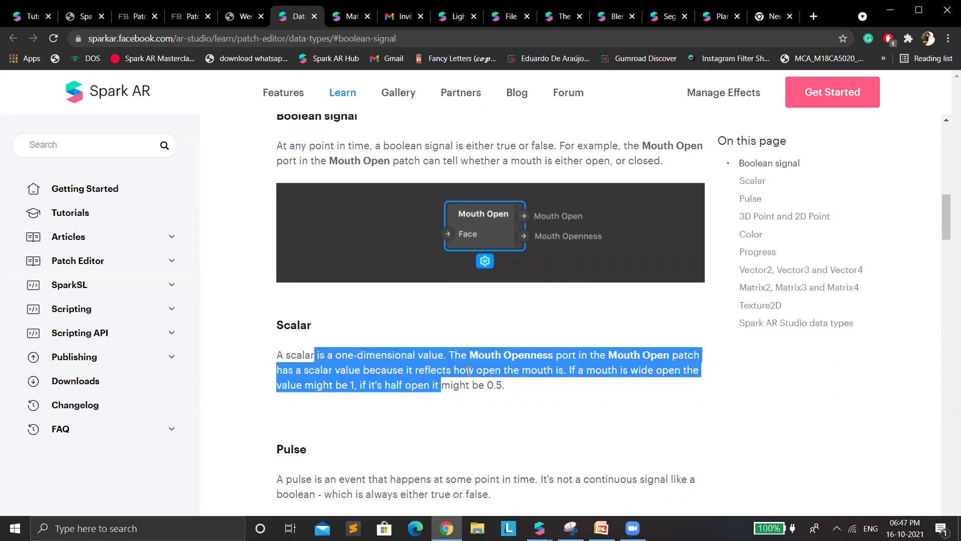
click(494, 418)
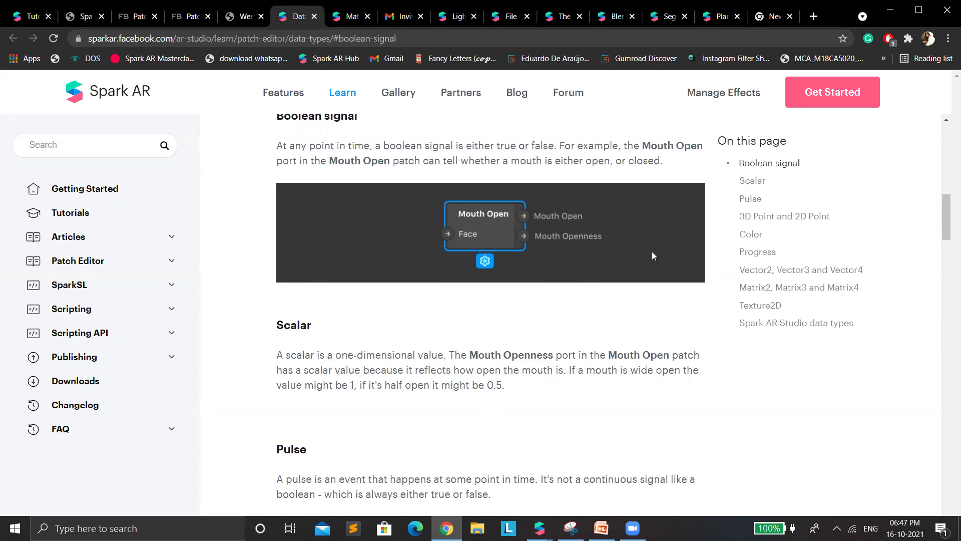
drag(356, 369, 436, 370)
drag(360, 385, 347, 386)
drag(502, 387, 479, 386)
- Move on to the Pulse section, highlight its heading, and switch to Zoom
scroll(448, 397, down, 4)
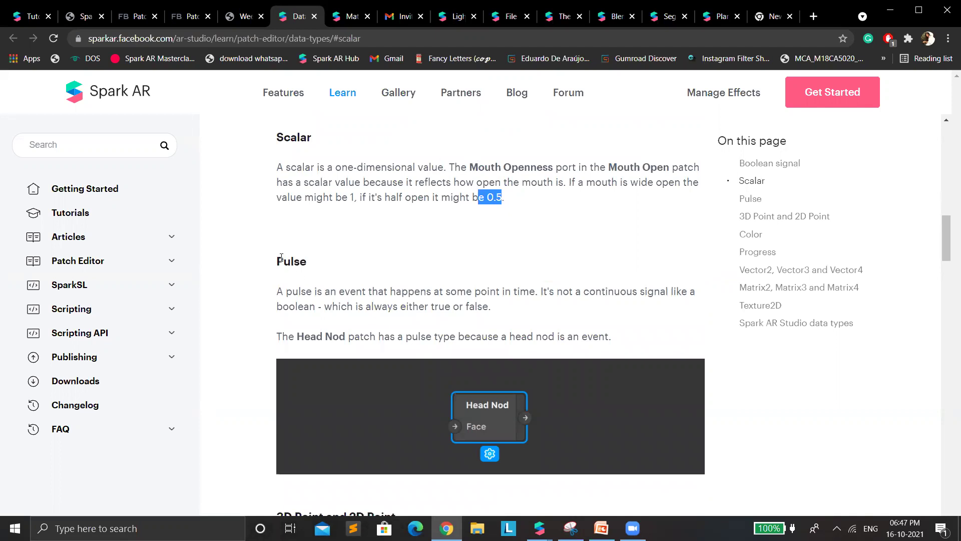
drag(283, 258, 320, 269)
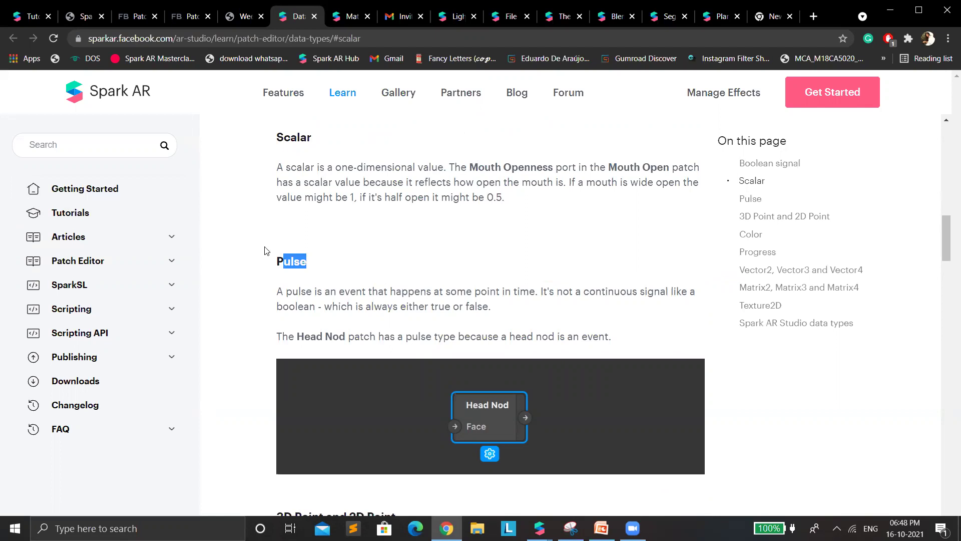
drag(264, 246, 301, 288)
click(307, 271)
drag(317, 262, 253, 270)
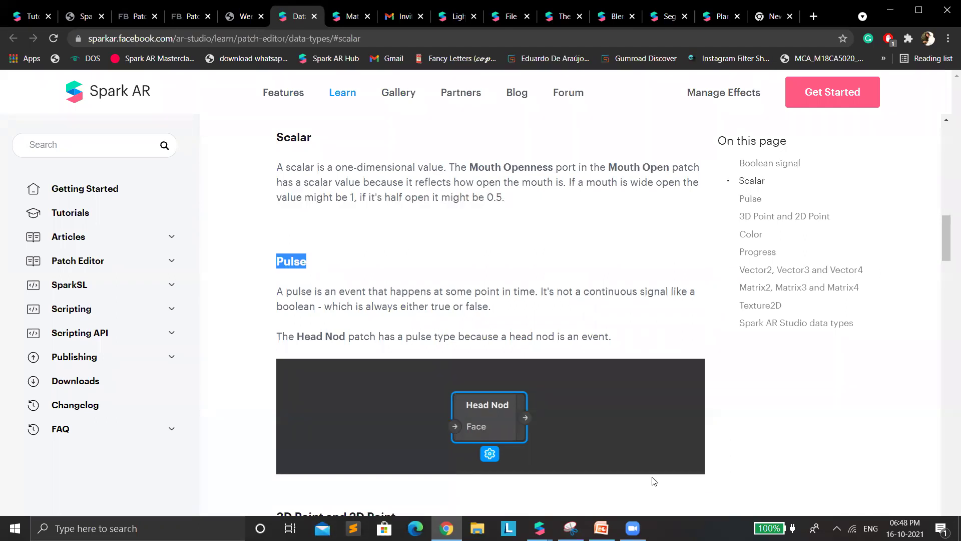
click(632, 528)
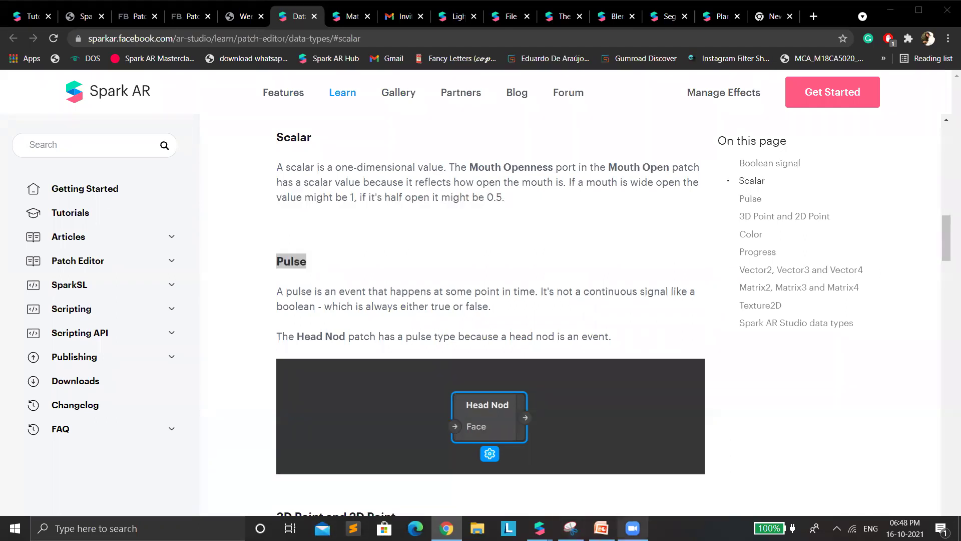
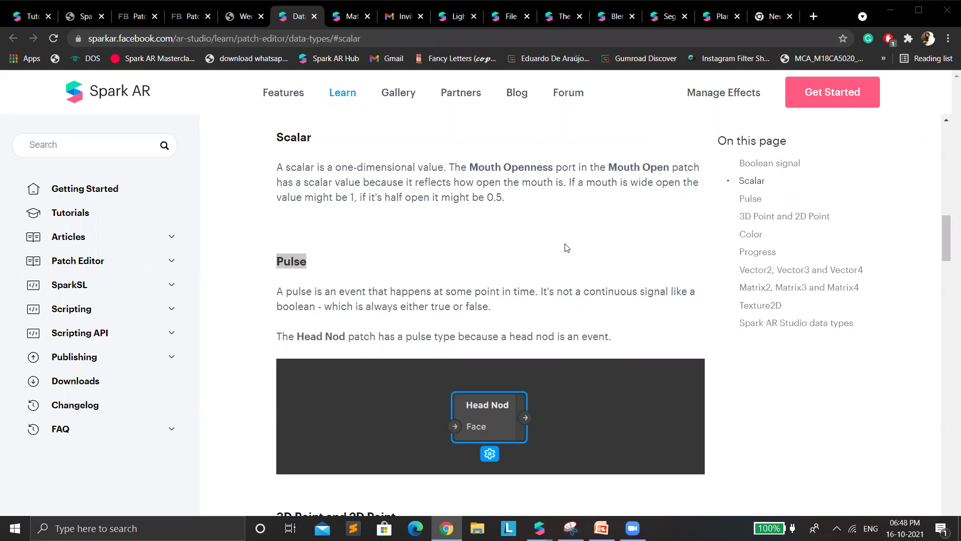
- Read the Pulse section, highlighting how a pulse differs from a continuous boolean signal, and view the Head Nod example
double_click(317, 292)
drag(374, 311, 583, 308)
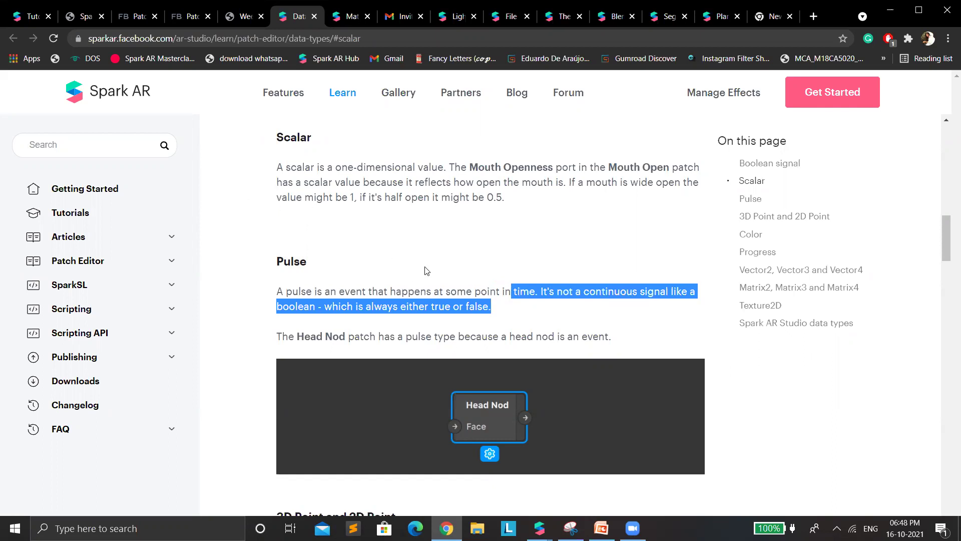
scroll(369, 183, down, 4)
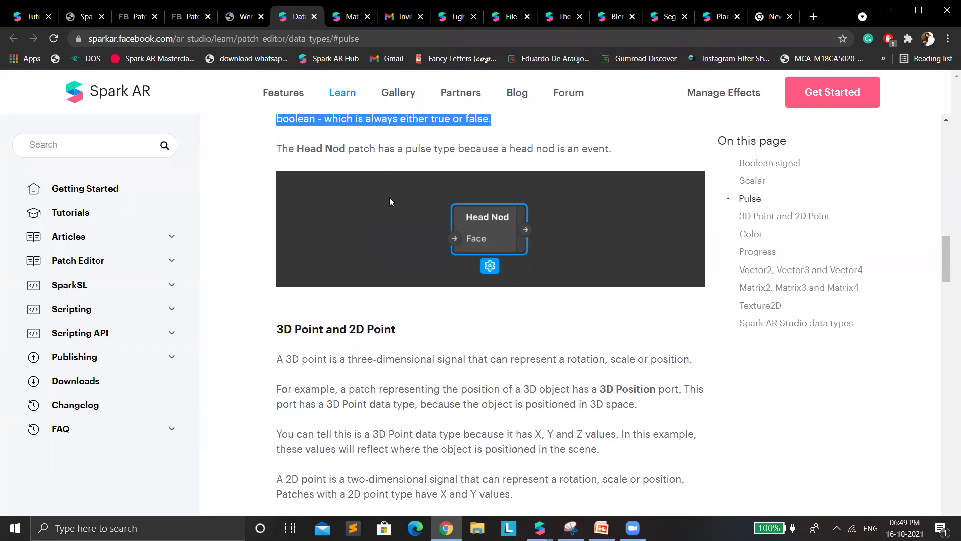
- Read the 3D Point and 2D Point section, highlighting the definition of a 3D point as a three-dimensional signal
scroll(440, 299, down, 1)
scroll(400, 266, down, 1)
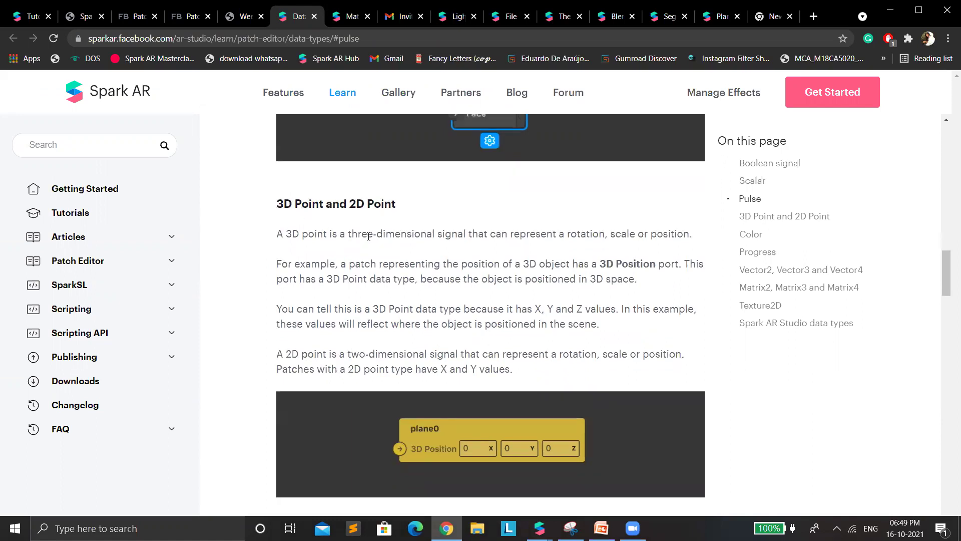
drag(323, 233, 563, 229)
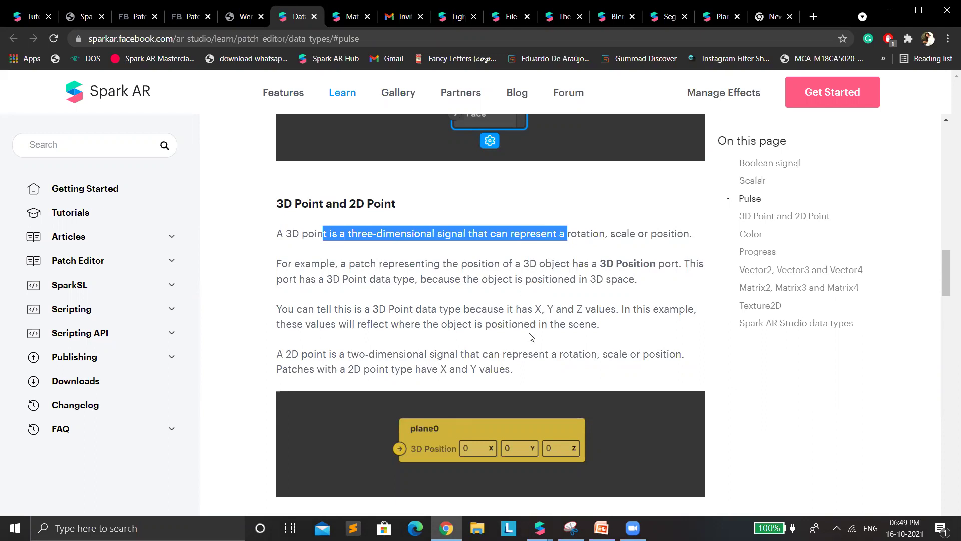
scroll(530, 337, down, 1)
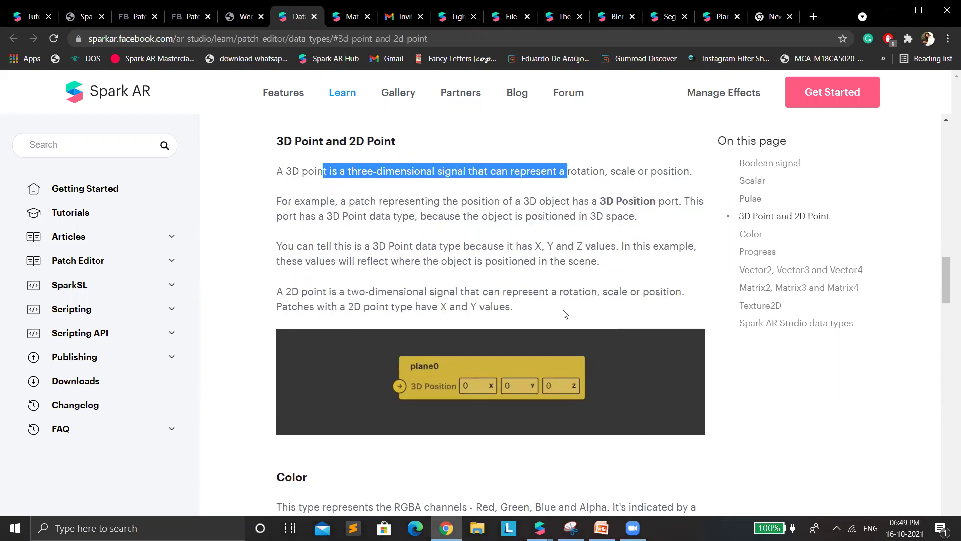
- Switch to the Target Tracker project in Spark AR Studio, check the Wi-Fi connection and try to refresh the Instagram preview
click(541, 528)
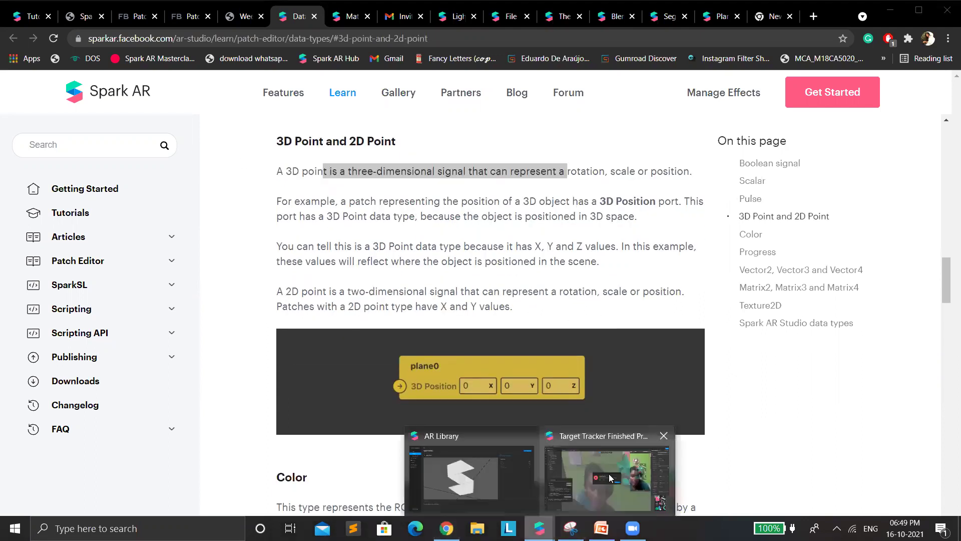
click(609, 474)
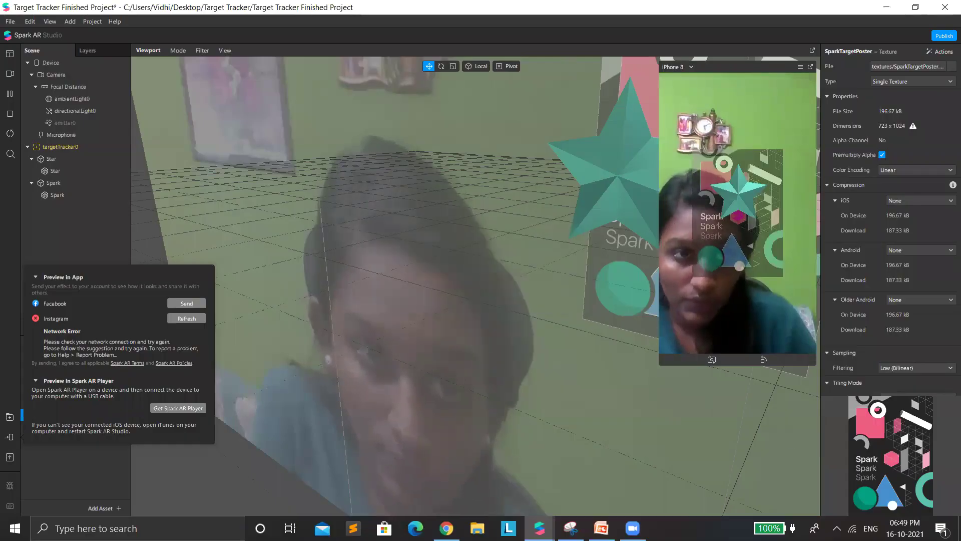
click(547, 298)
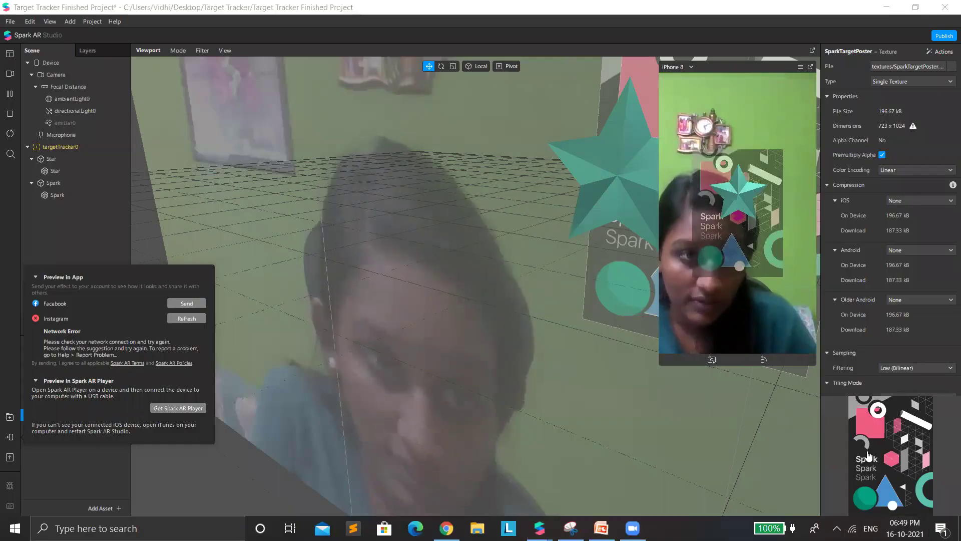
click(852, 528)
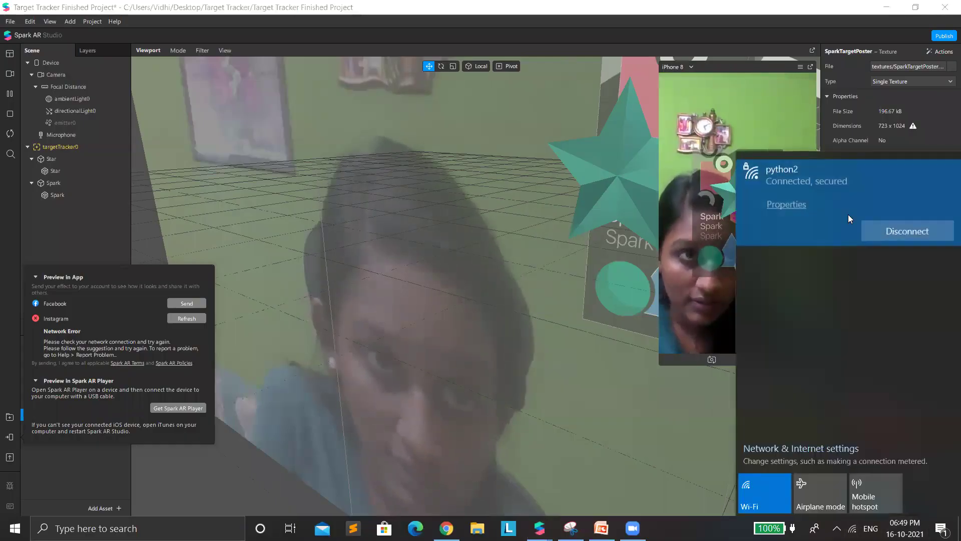
click(183, 323)
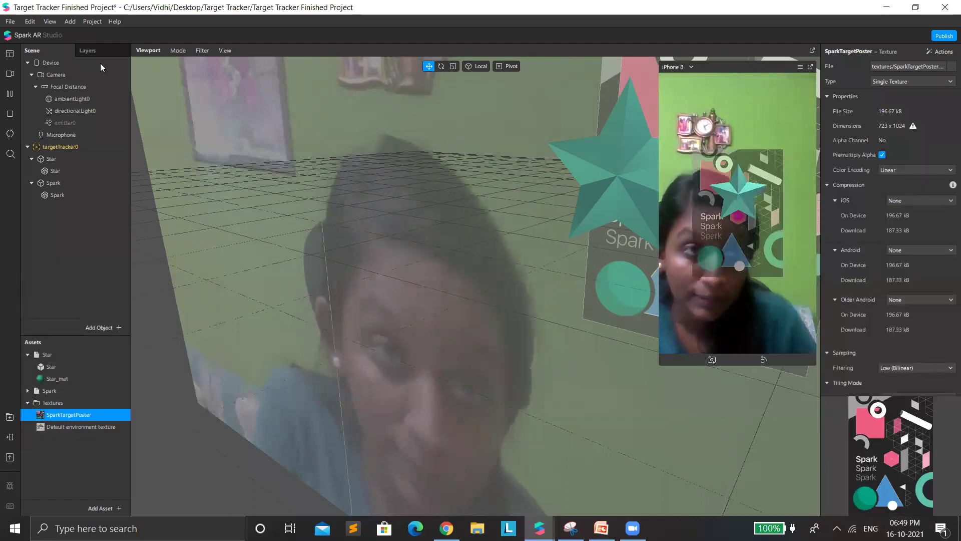
- Create a 3D Scale patch for the Spark object to show its X, Y and Z values, and delete it again
click(54, 183)
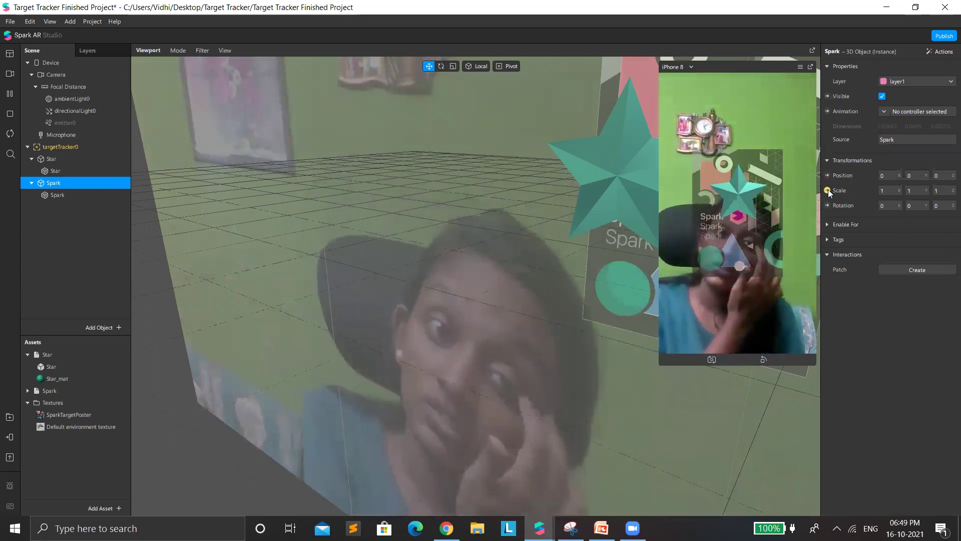
click(828, 190)
drag(491, 452, 450, 413)
click(336, 421)
click(480, 420)
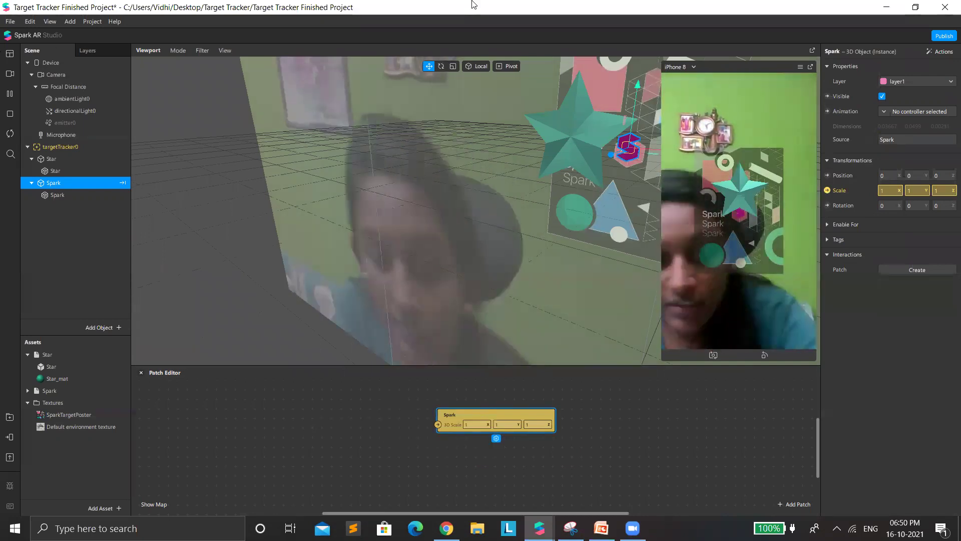
key(Delete)
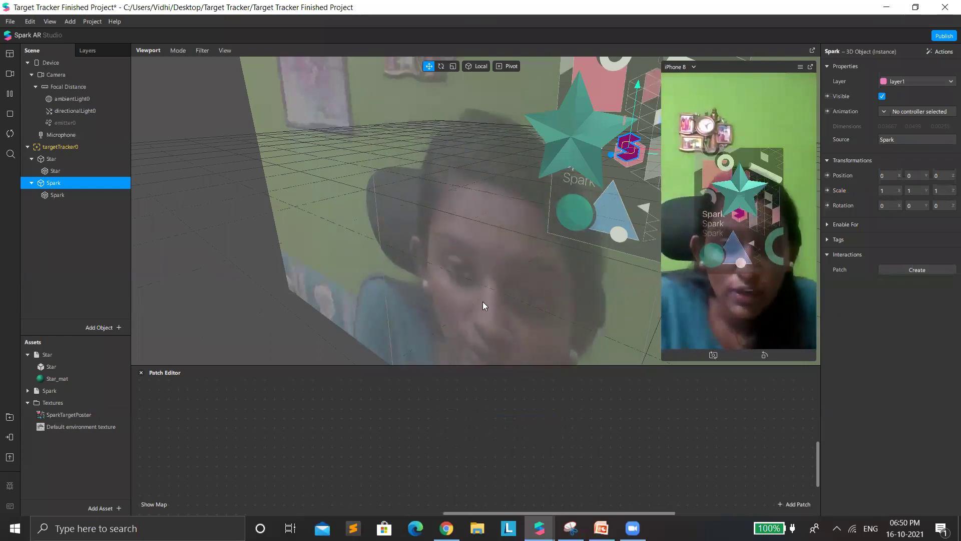
- Return to the Data Types documentation in Chrome and read the Color section, highlighting its description of the RGBA channels
key(alt+Tab)
scroll(377, 275, down, 4)
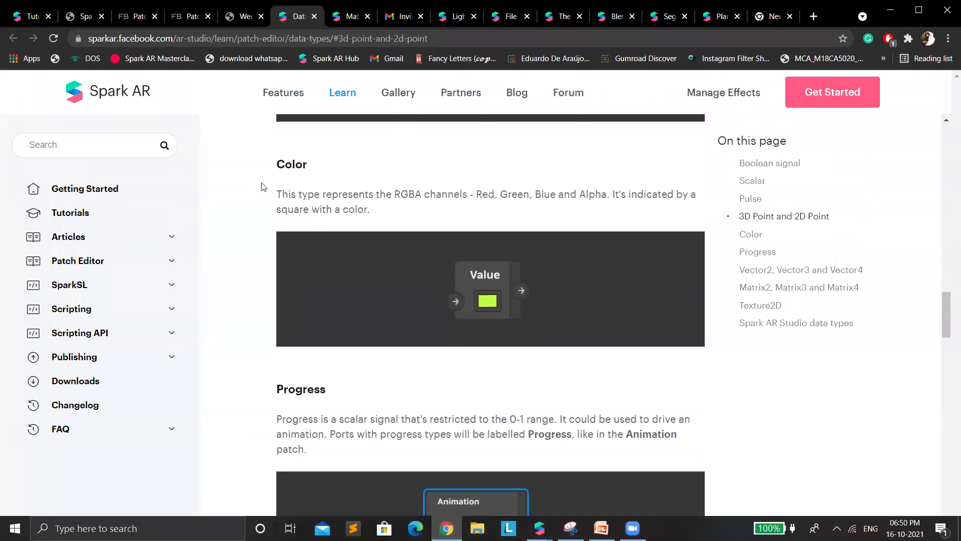
drag(296, 194, 370, 220)
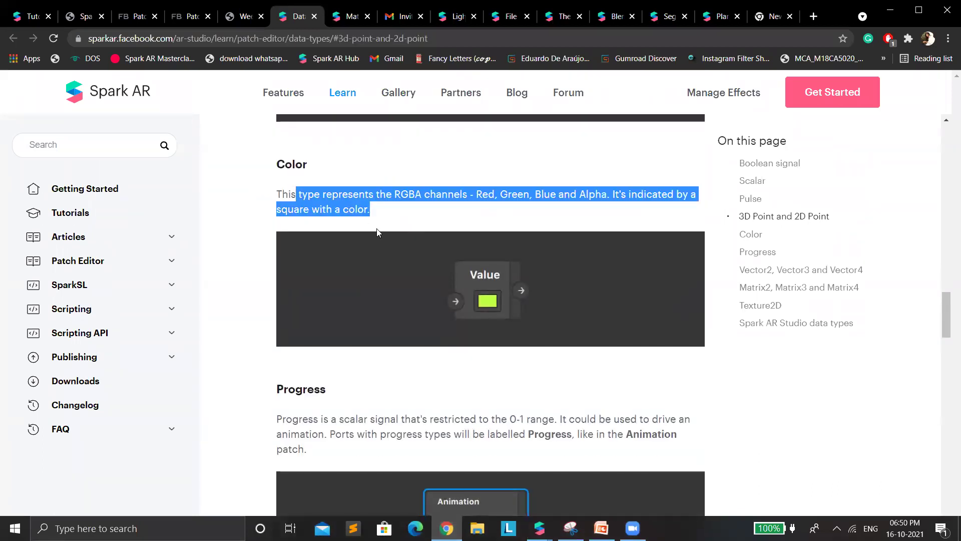
click(413, 191)
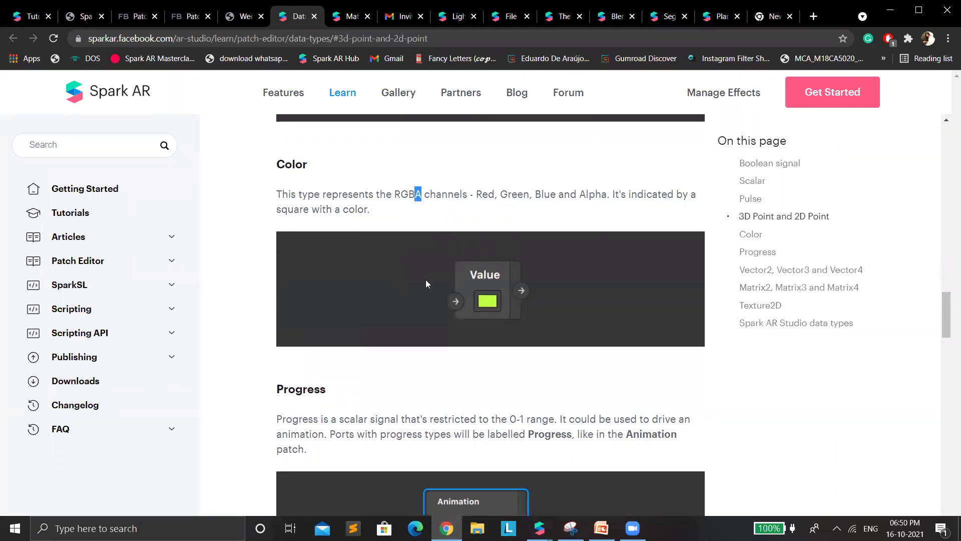
- Read the Progress section, highlighting that the scalar signal is restricted to the 0-1 range, and continue to the vector types
scroll(354, 279, down, 3)
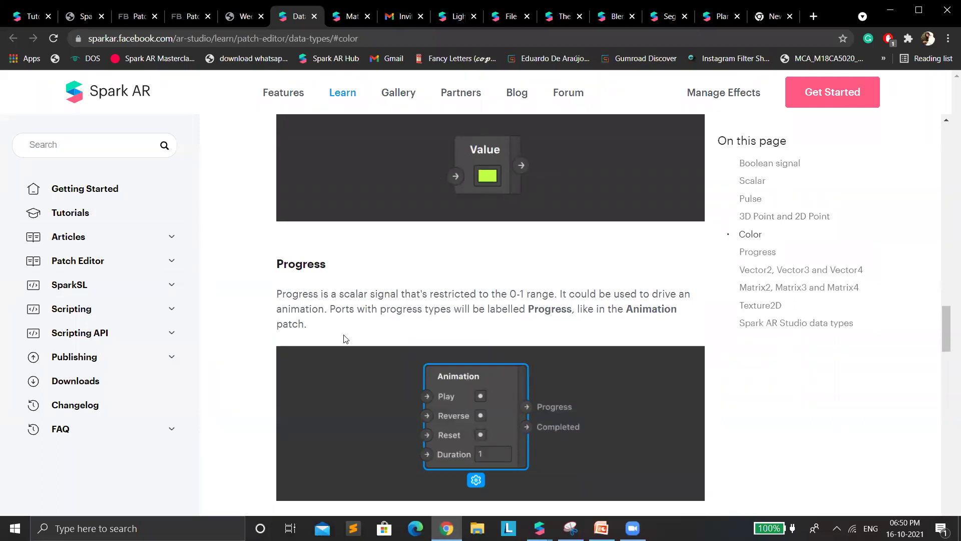
triple_click(311, 310)
click(341, 321)
scroll(413, 334, down, 3)
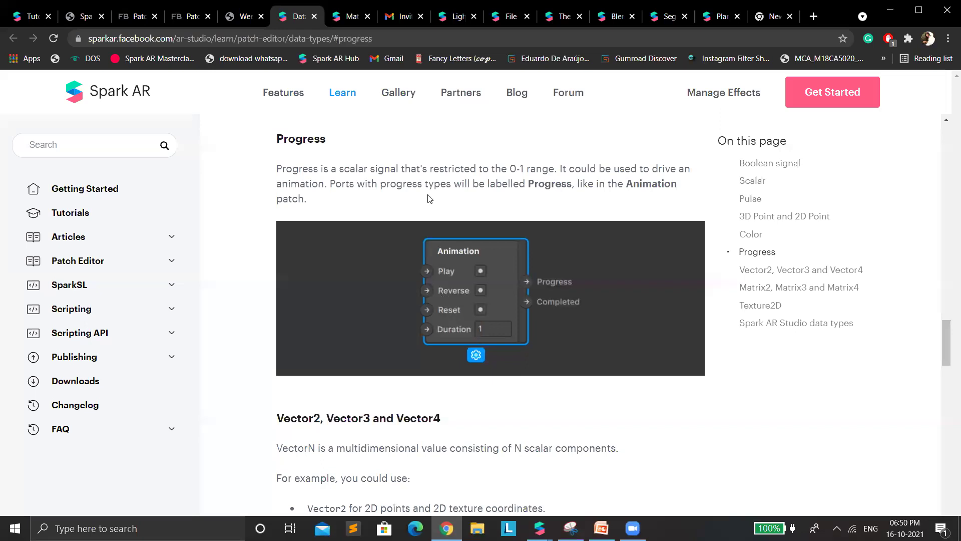
drag(375, 172, 616, 177)
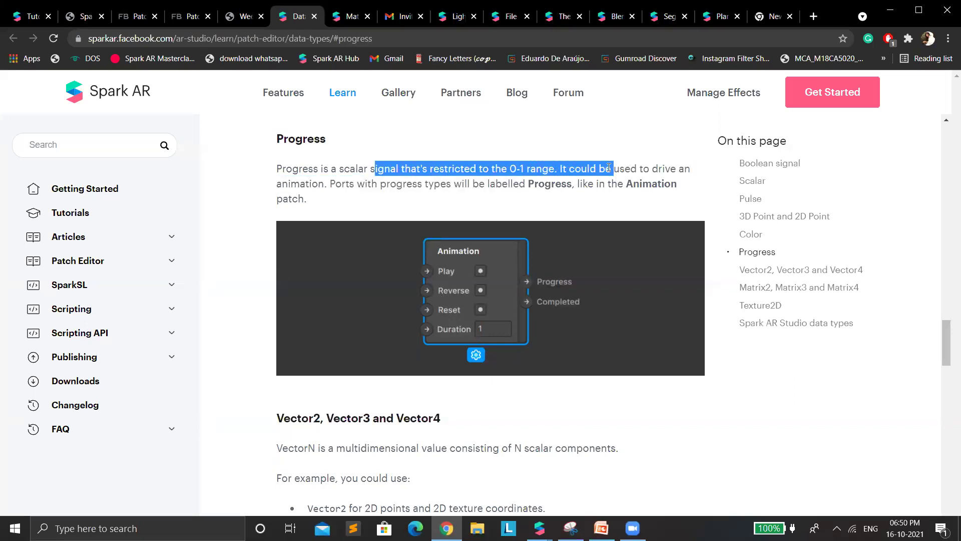
scroll(427, 385, down, 3)
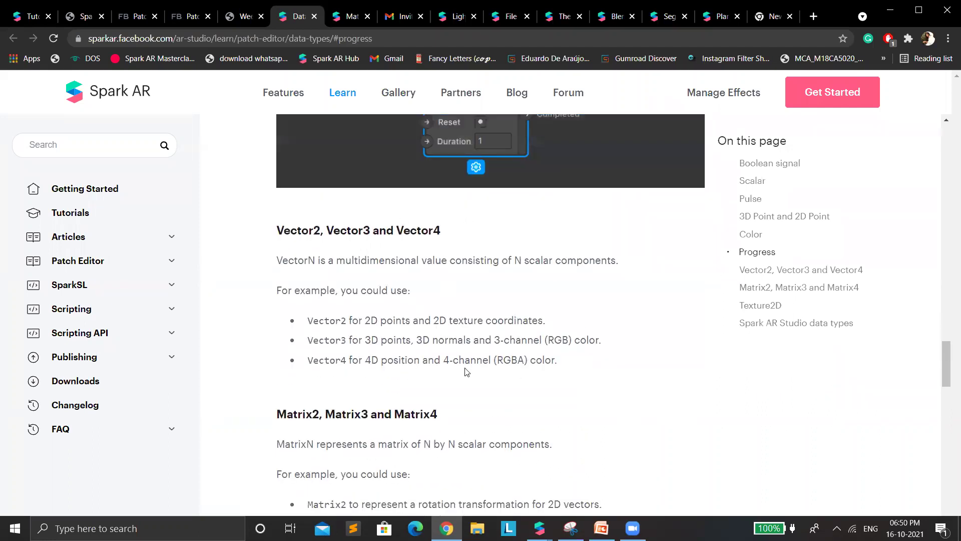
- Switch to the Target Tracker project in Spark AR Studio and open the patch library from the empty Patch Editor
click(542, 529)
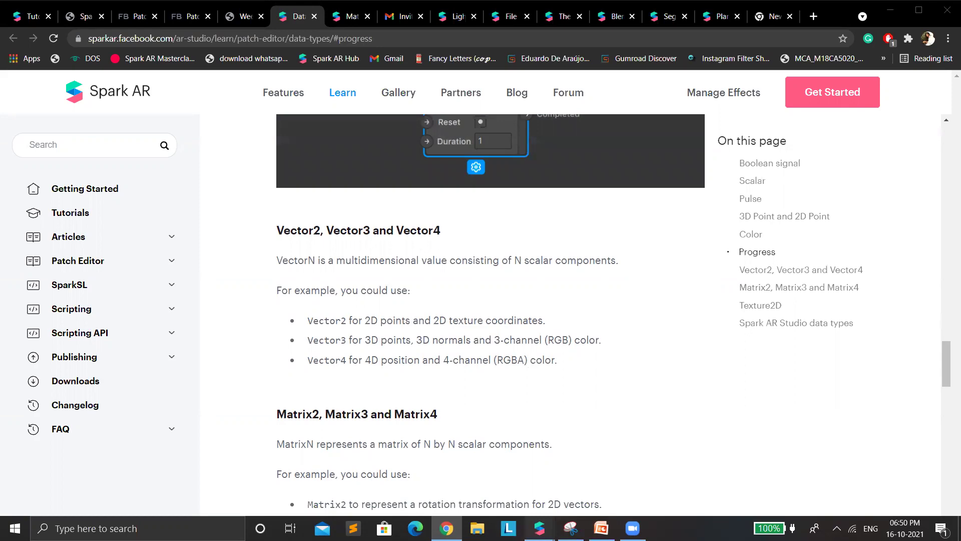
click(606, 475)
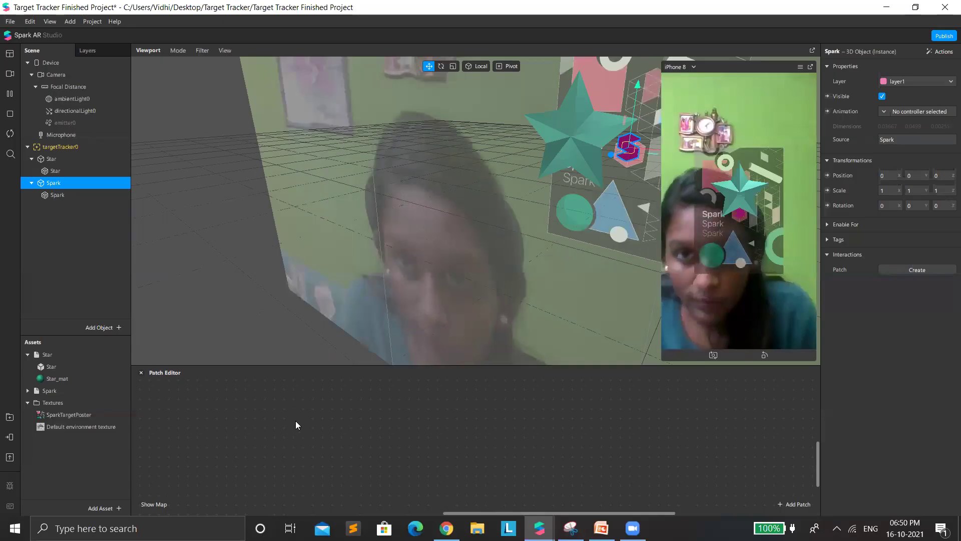
double_click(296, 421)
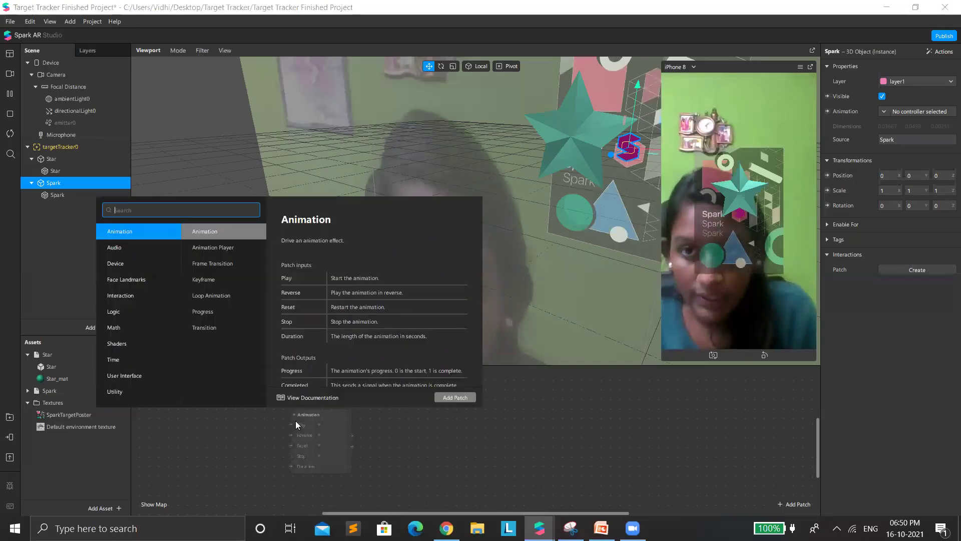
text(v)
key(BackSpace)
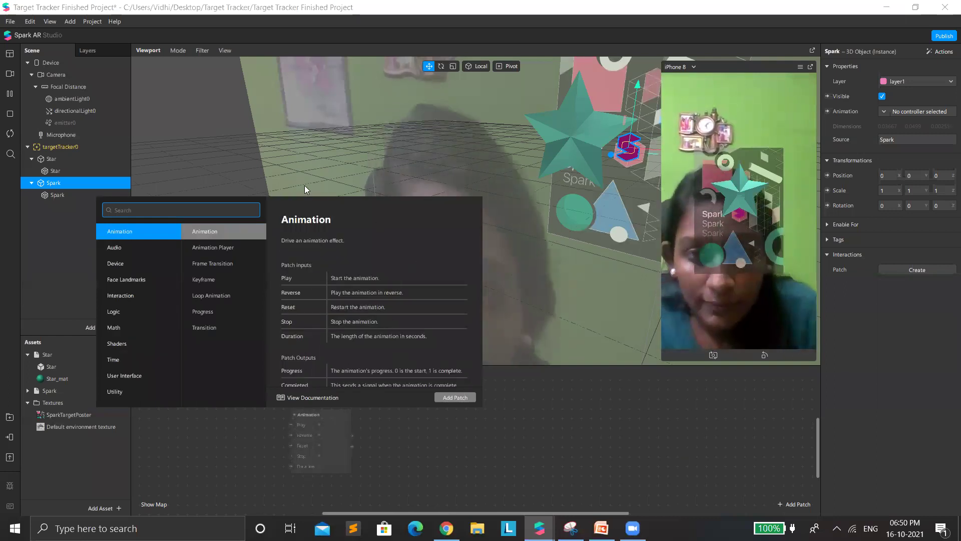
- Return to the documentation in Chrome and read the Vector2, Vector3 and Vector4 list, highlighting each type and Vector2's uses
key(alt+Tab)
scroll(309, 253, down, 1)
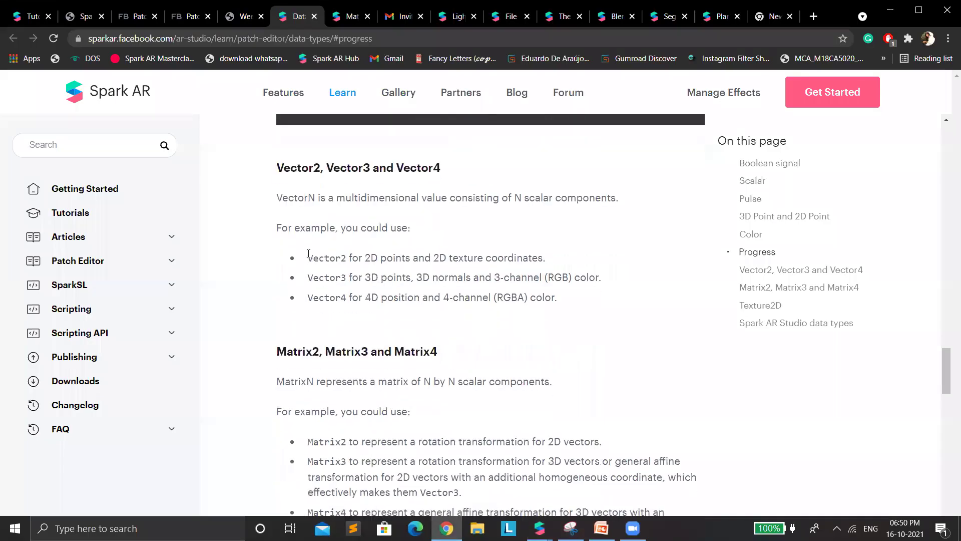
drag(307, 258, 425, 297)
click(367, 261)
drag(395, 258, 363, 252)
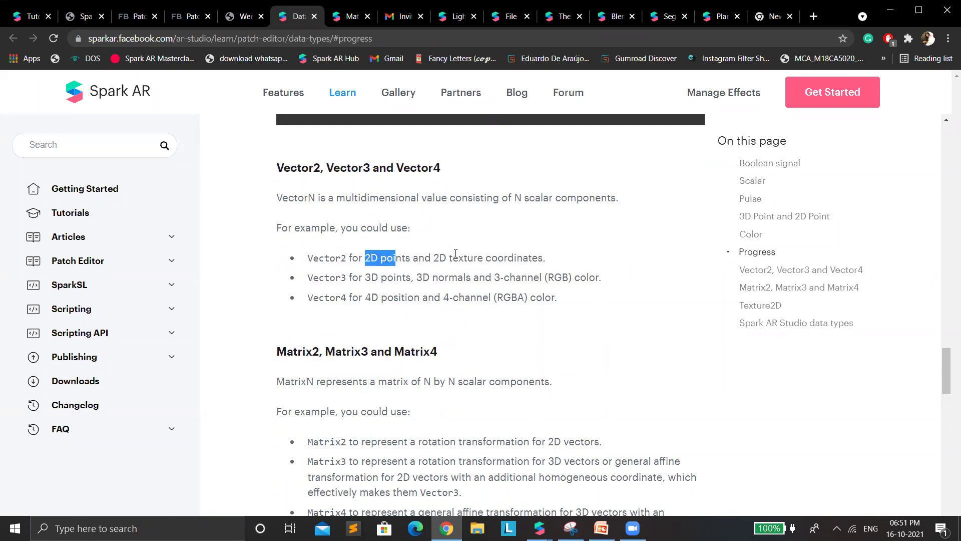
drag(449, 258, 554, 263)
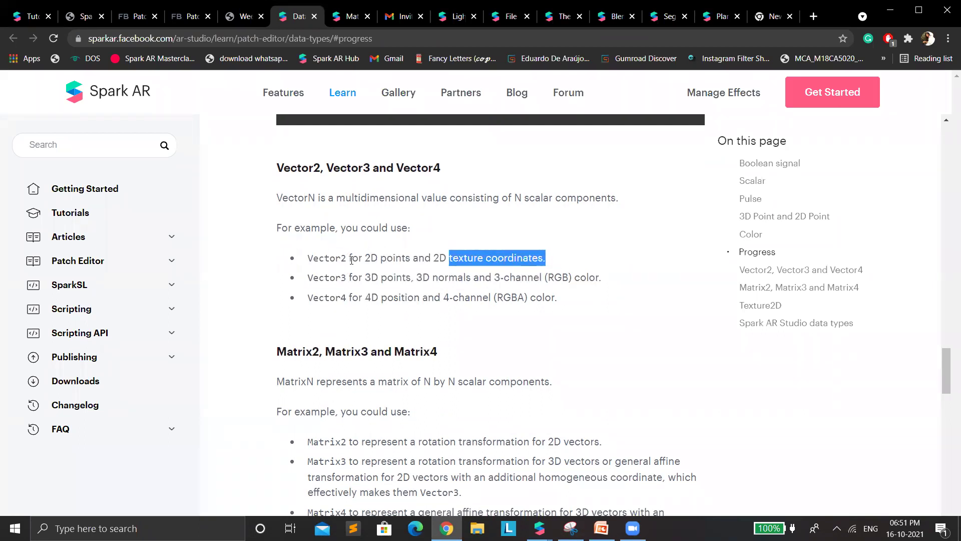
drag(335, 277, 351, 277)
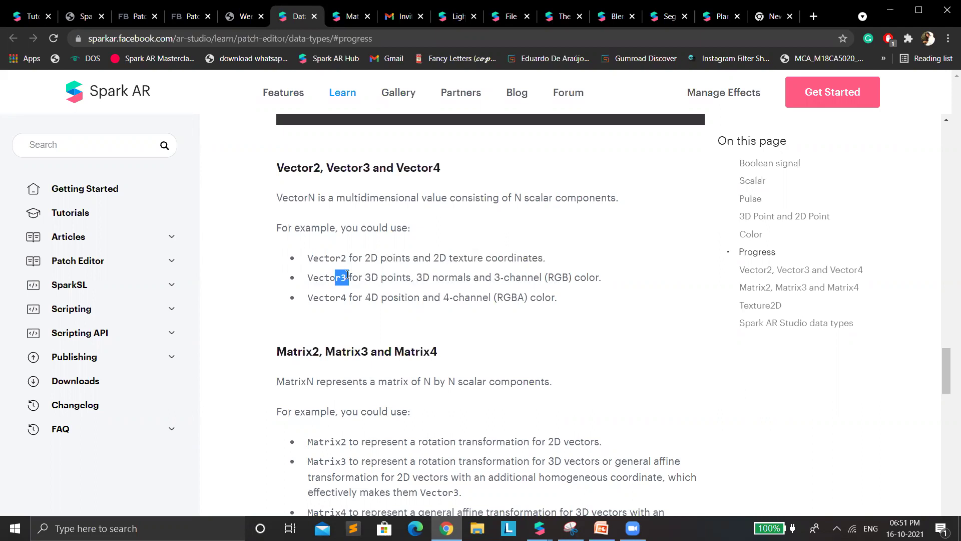
drag(352, 297, 293, 296)
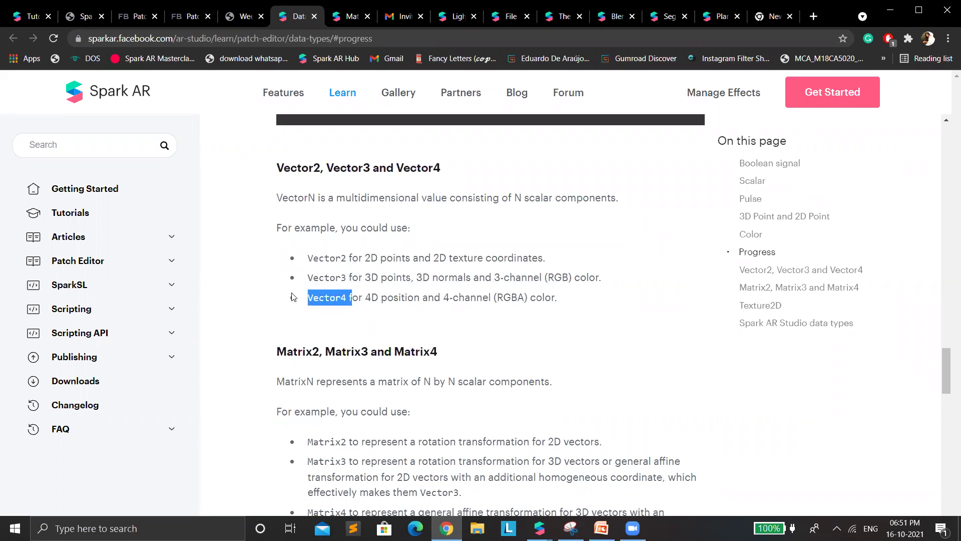
- Go to the Week 1 - AR Cohort slides and examine the inputs of the Vector 2, Vector 3 and Vector 4 patches
click(248, 22)
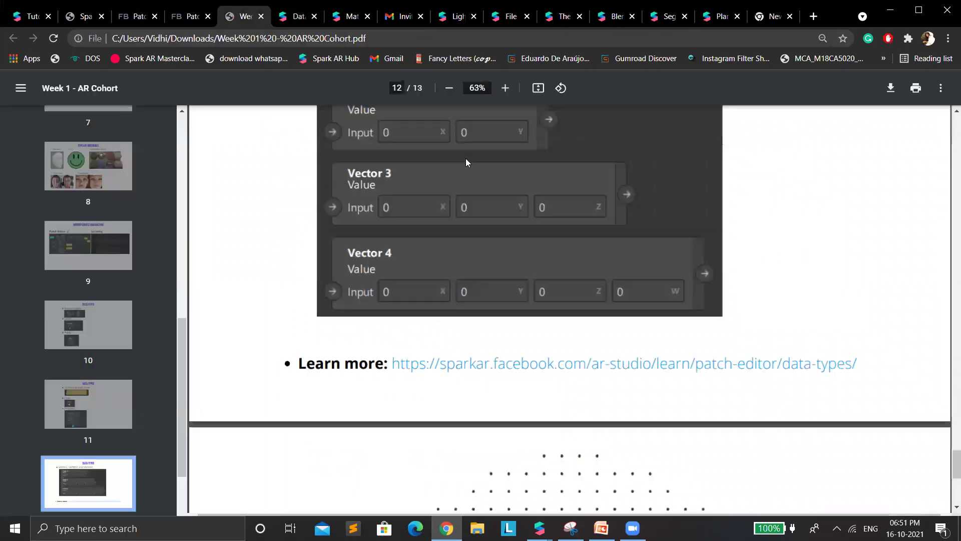
scroll(465, 287, up, 5)
scroll(442, 296, down, 1)
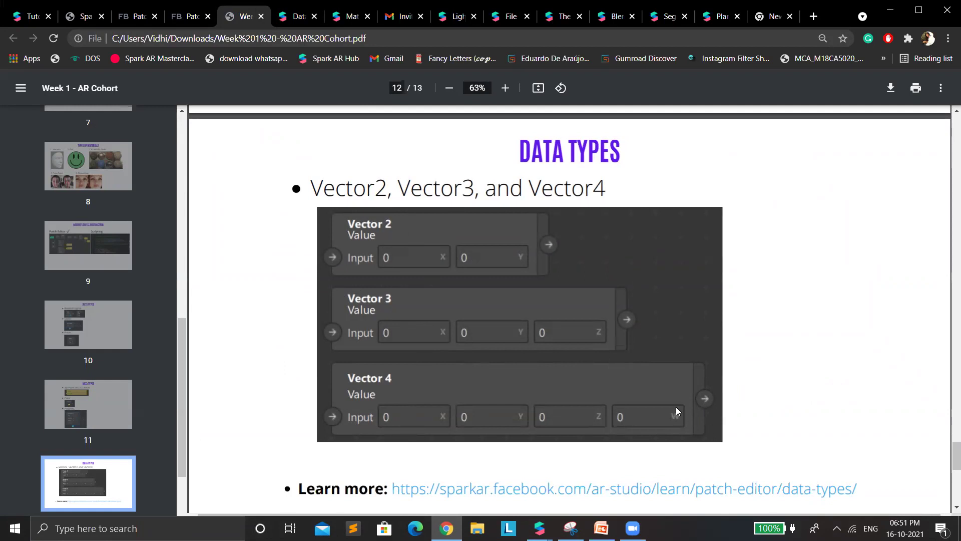
scroll(642, 379, down, 4)
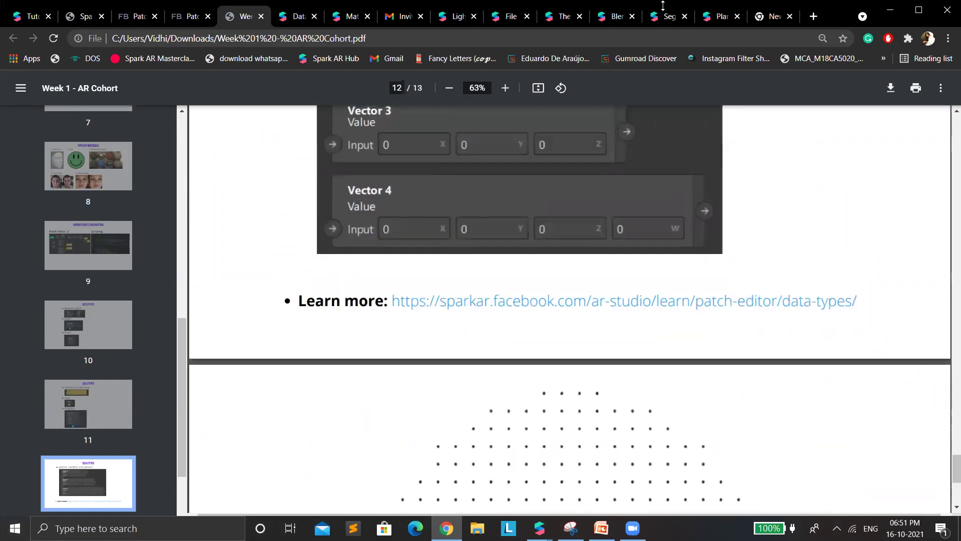
- Go back to the Data Types documentation and look through the Matrix2, Matrix3 and Matrix4 section and the Texture2D section
click(301, 15)
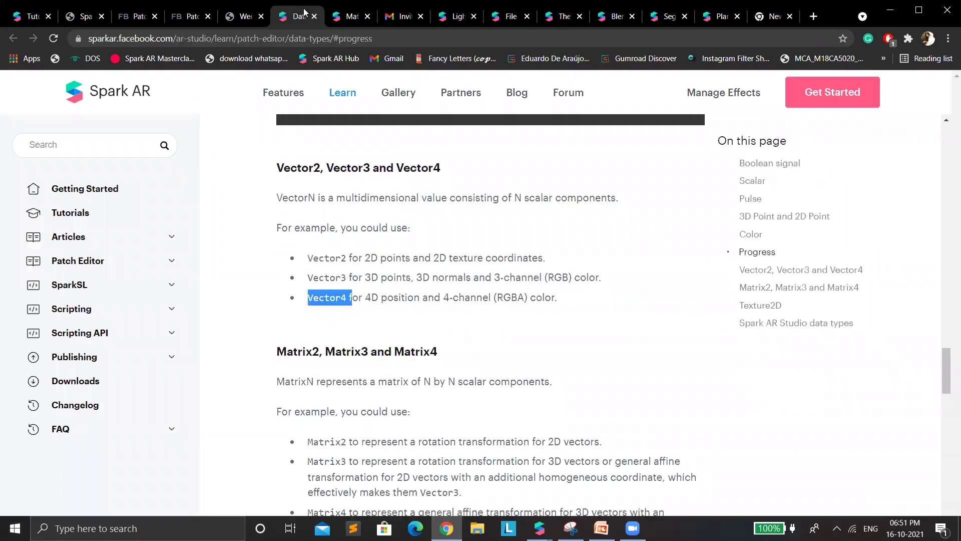
scroll(441, 289, down, 1)
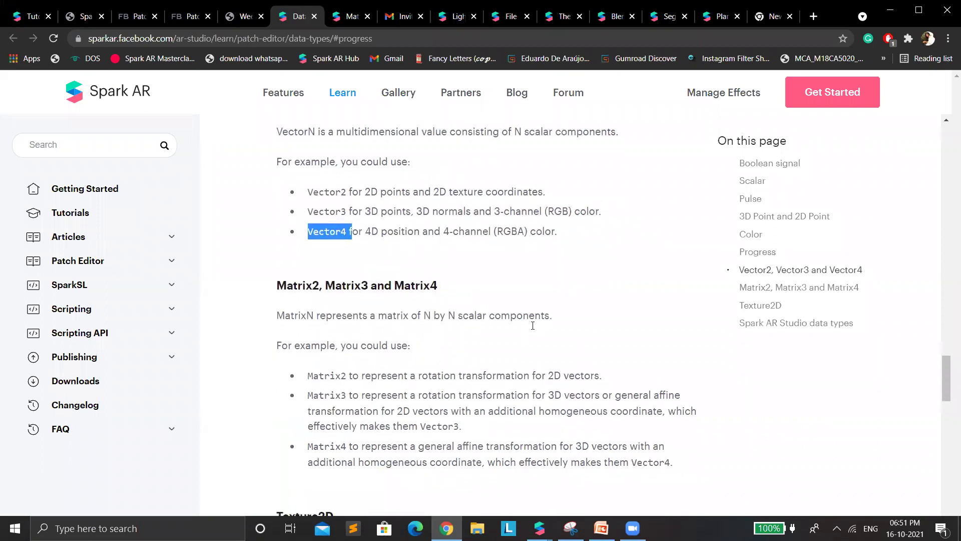
scroll(532, 325, down, 4)
scroll(489, 354, down, 10)
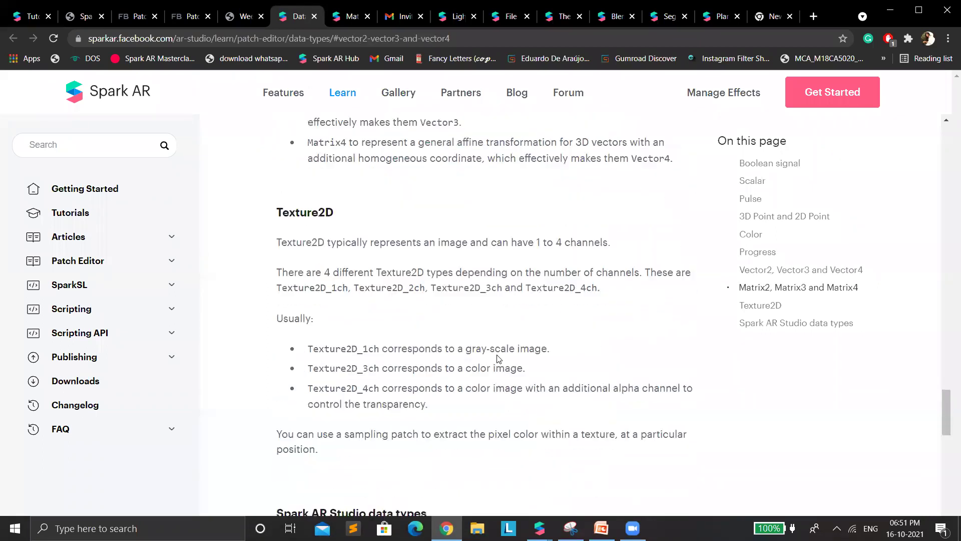
- Switch to the Target Tracker project in Spark AR Studio and expand the Instagram test link in the device preview options
click(539, 528)
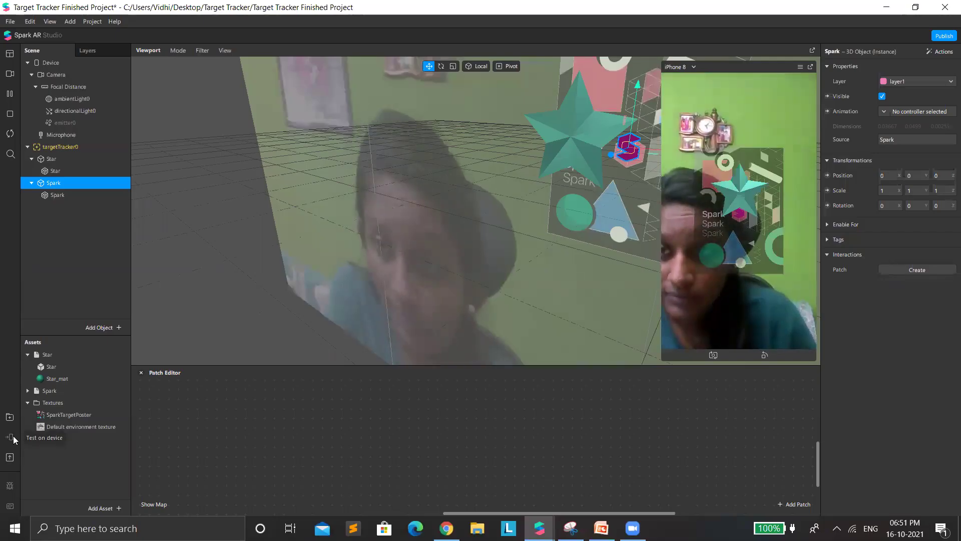
click(11, 436)
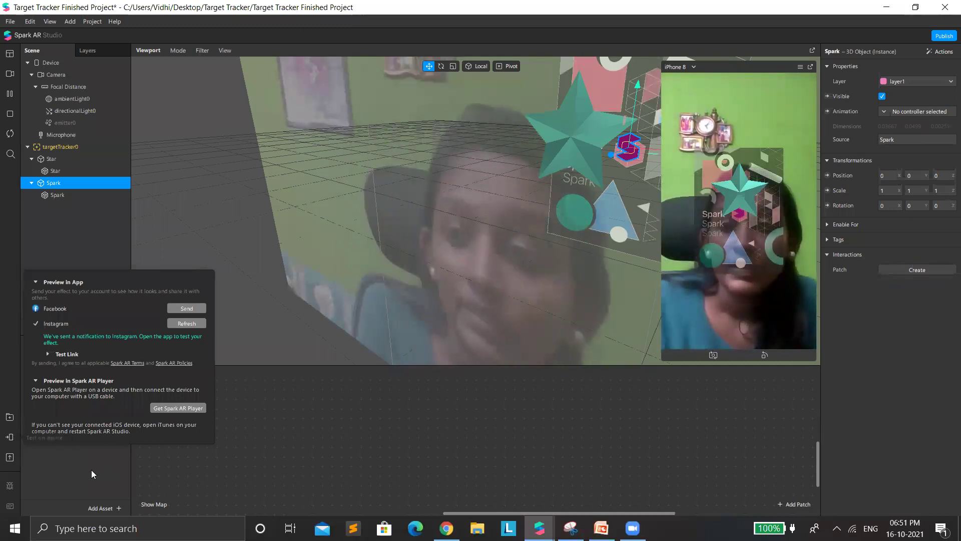
click(91, 471)
click(11, 437)
click(48, 355)
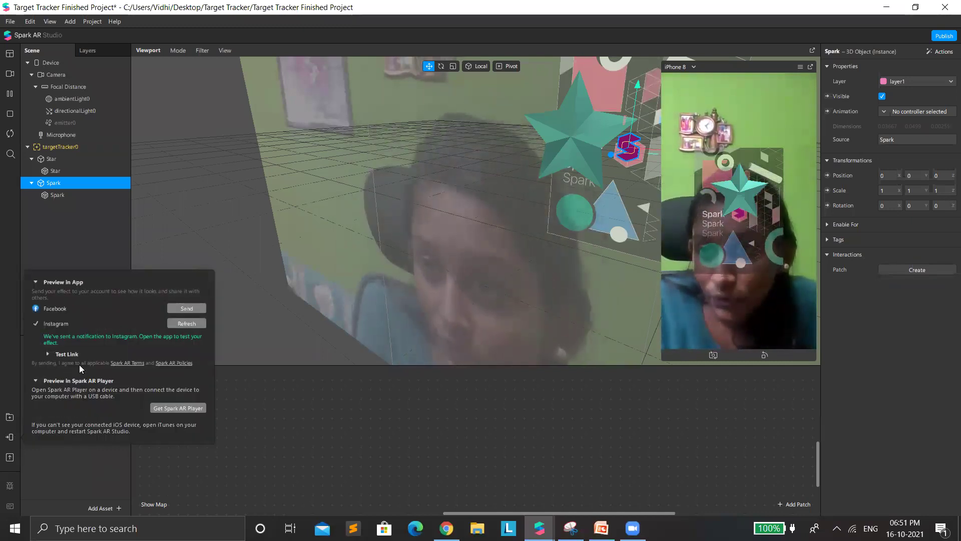
click(93, 472)
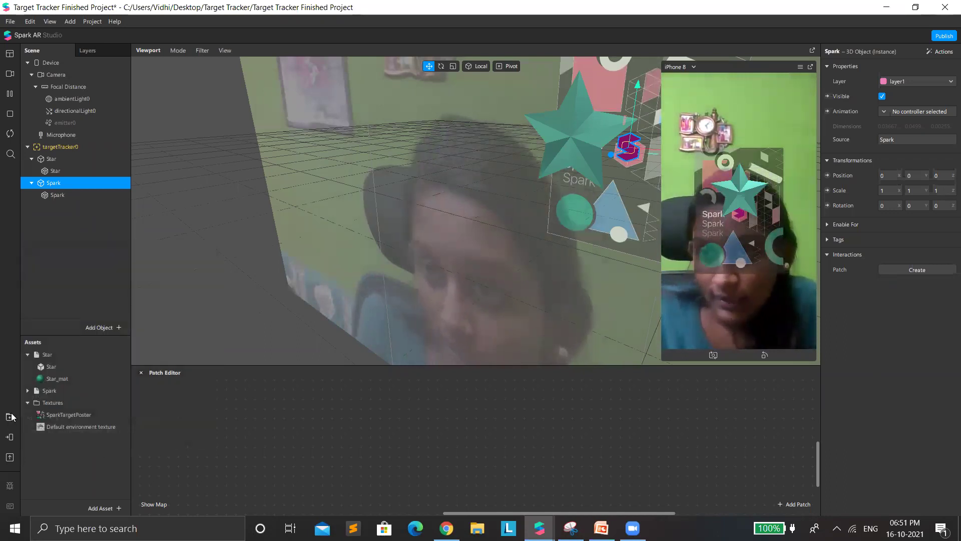
- Inspect the SparkTargetPoster texture's properties, then check the Instagram test link in the device preview options again
click(76, 413)
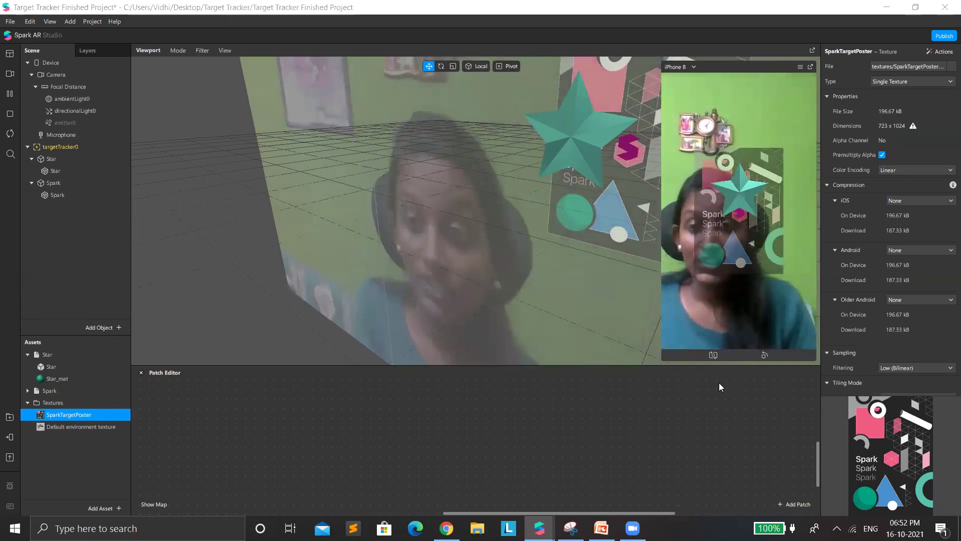
click(10, 437)
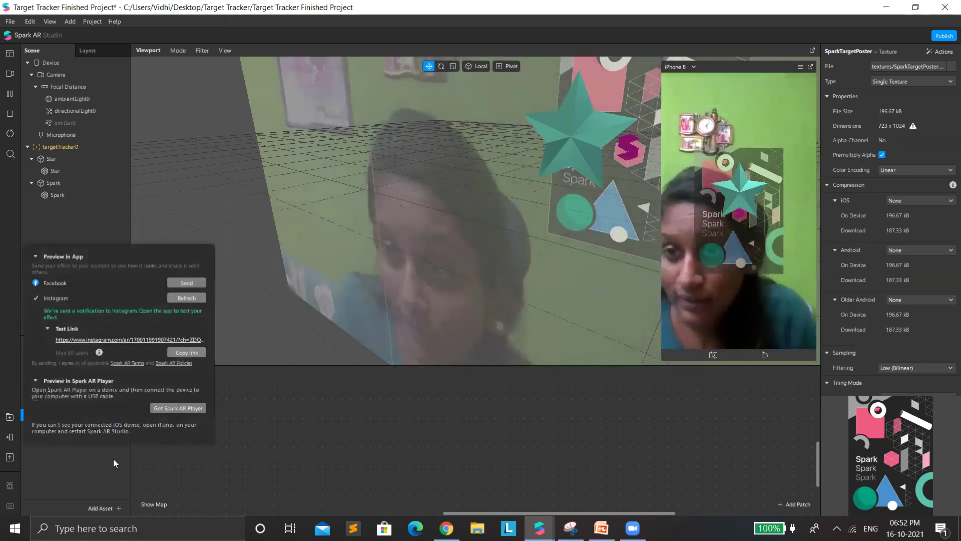
click(235, 490)
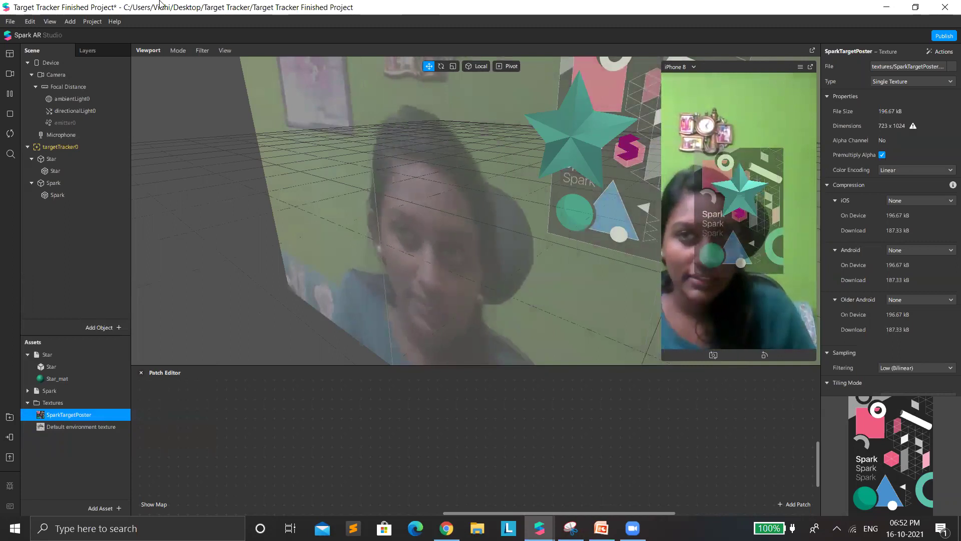
- Check the documentation in Chrome briefly, return to the Target Tracker project and shrink the Patch Editor to enlarge the viewport
click(446, 528)
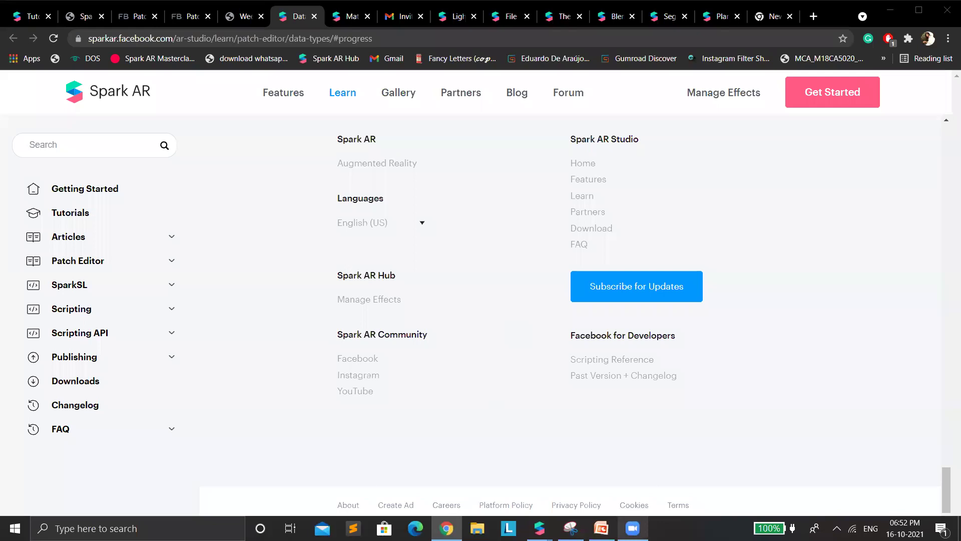
mouse_move(539, 528)
click(569, 495)
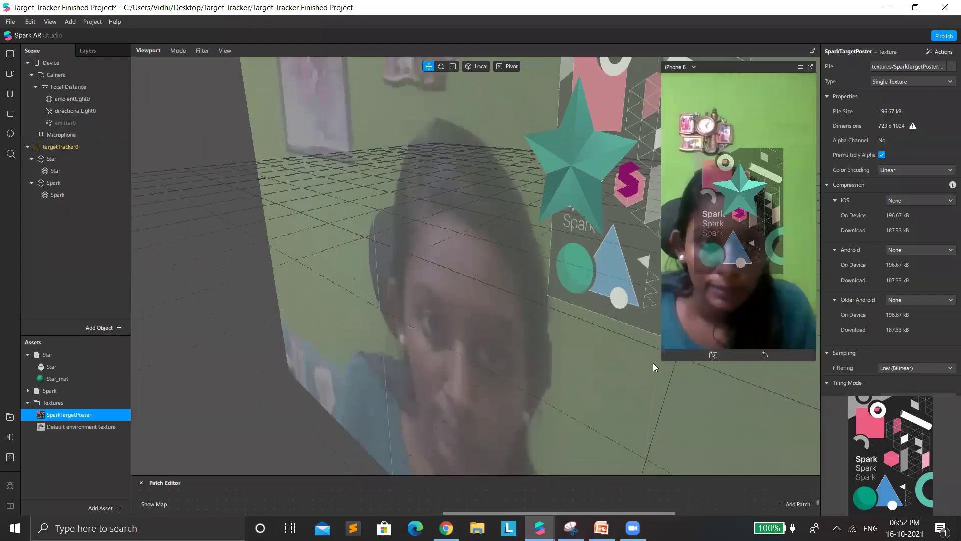
drag(653, 362, 653, 482)
- Select targetTracker0 to show its properties and create a new blank project
click(52, 147)
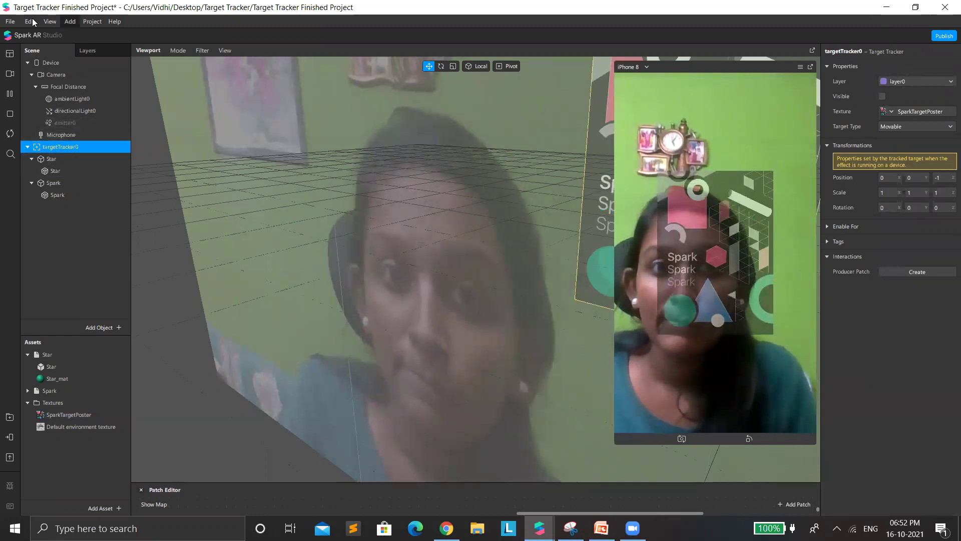
click(10, 21)
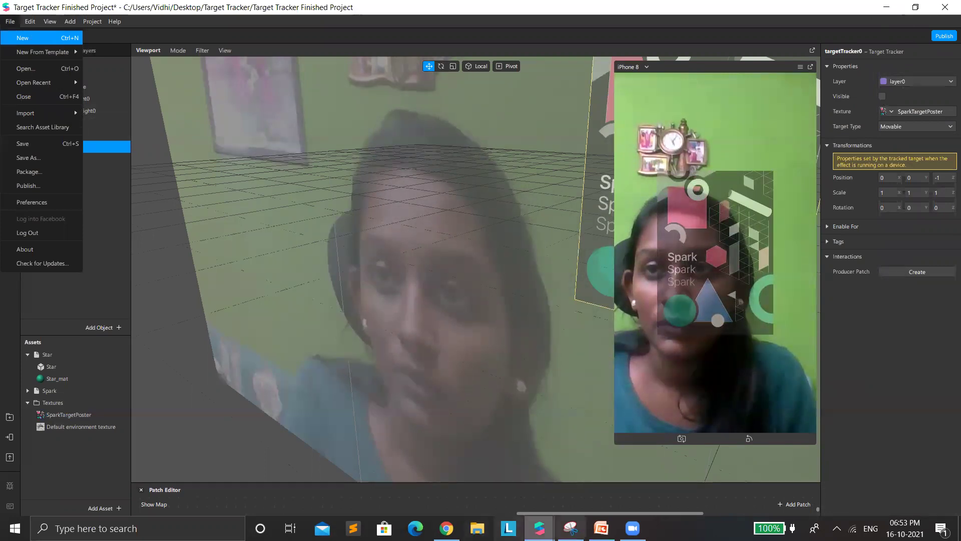
mouse_move(539, 528)
- Switch to the Week 1 - AR Cohort slides in Chrome and look back from the data types slides to the first slide
click(446, 528)
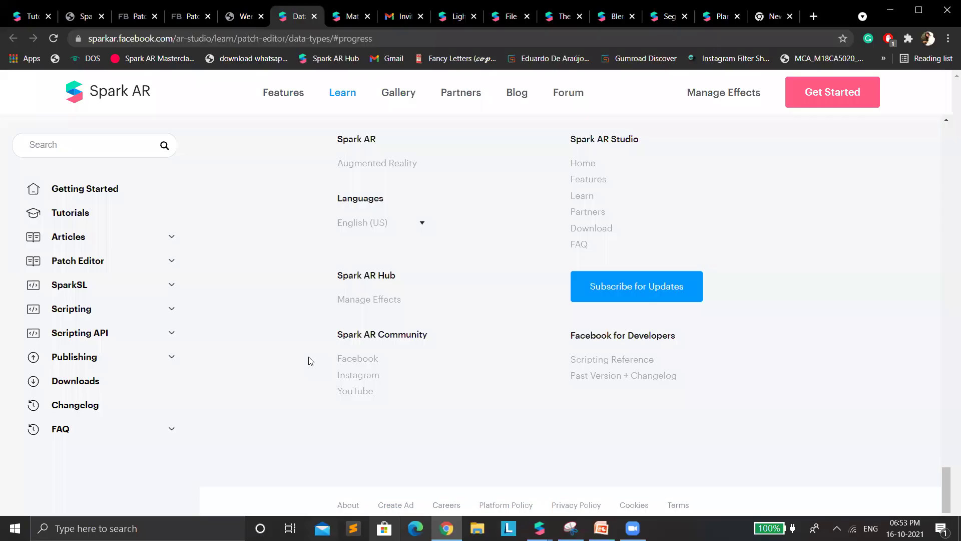
click(232, 15)
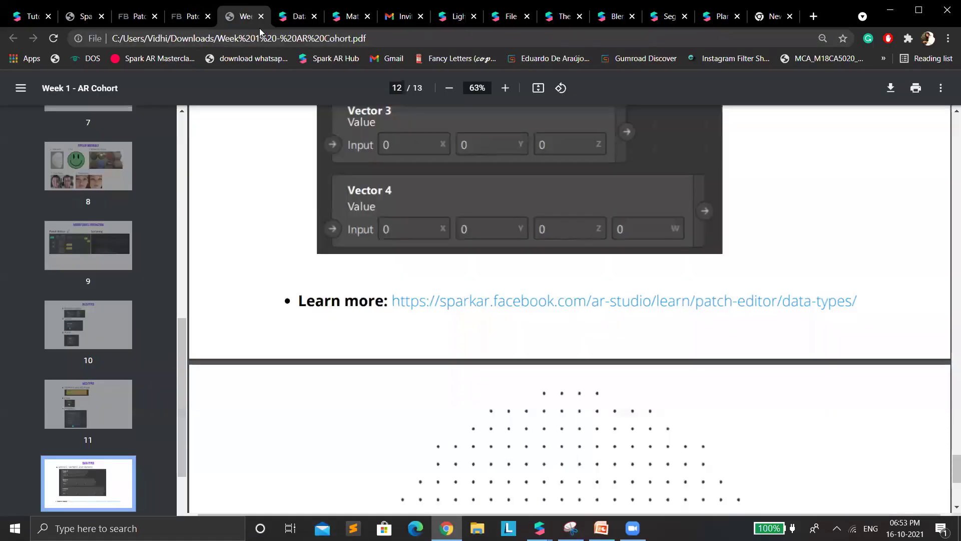
scroll(608, 305, down, 5)
scroll(707, 316, up, 10)
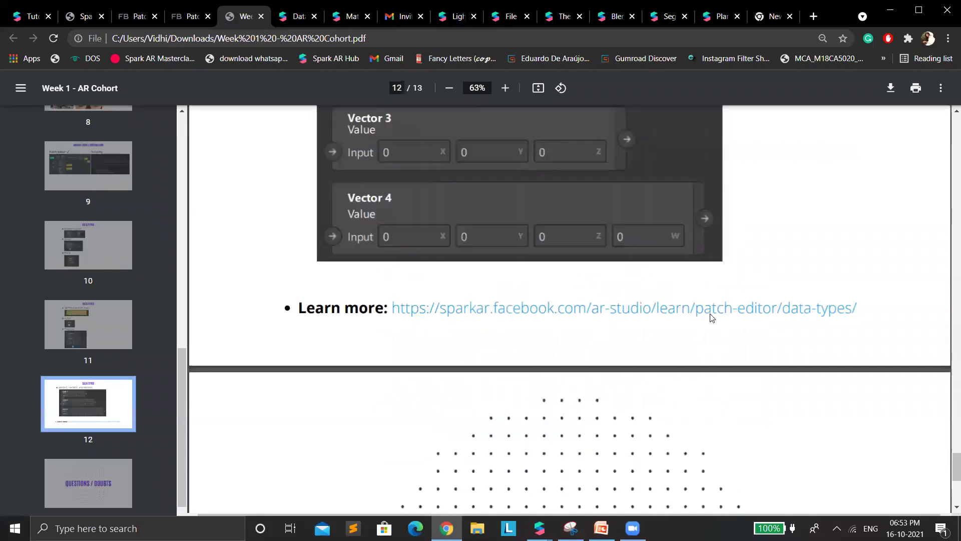
scroll(705, 318, up, 10)
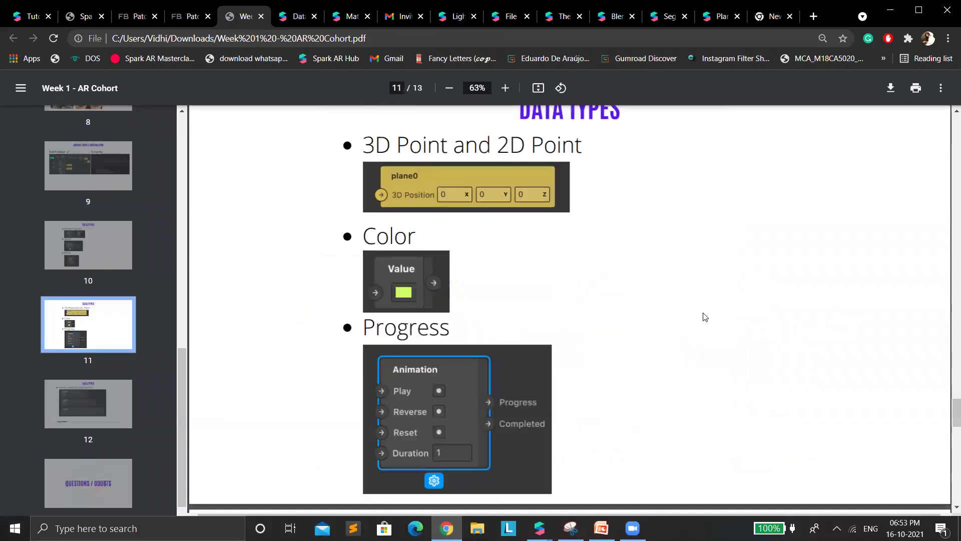
scroll(696, 316, up, 10)
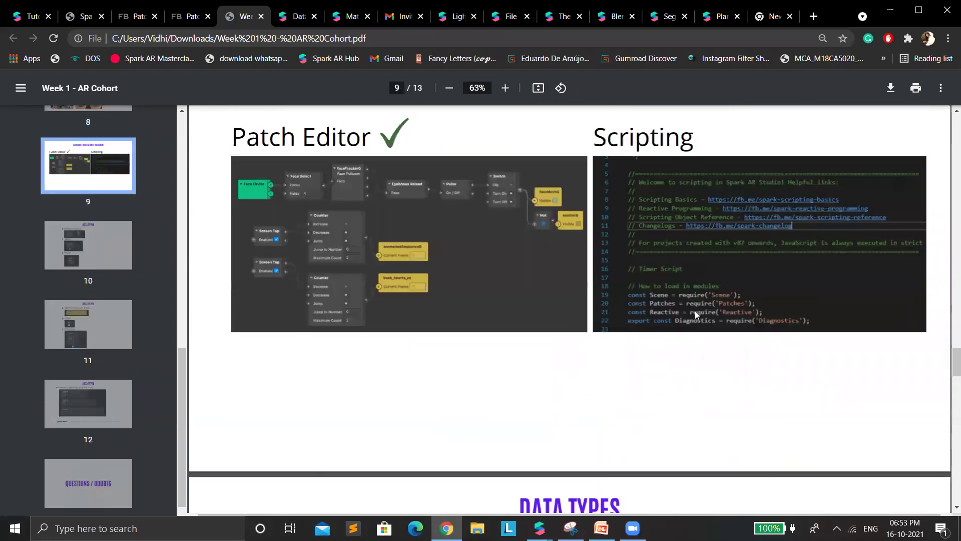
scroll(697, 318, up, 10)
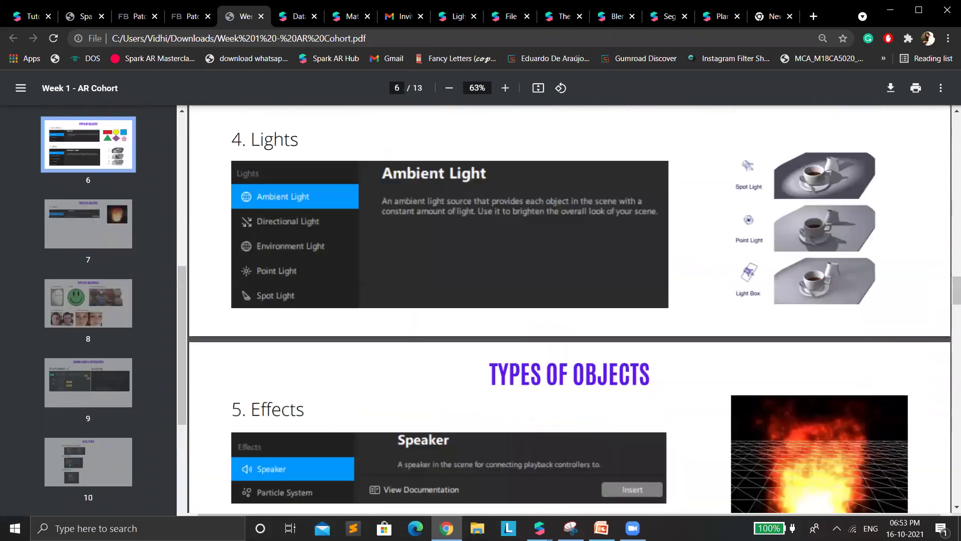
scroll(697, 317, up, 1)
- Switch to the new Untitled project in Spark AR Studio, maximize its window and enlarge the iPhone 8 preview
click(539, 528)
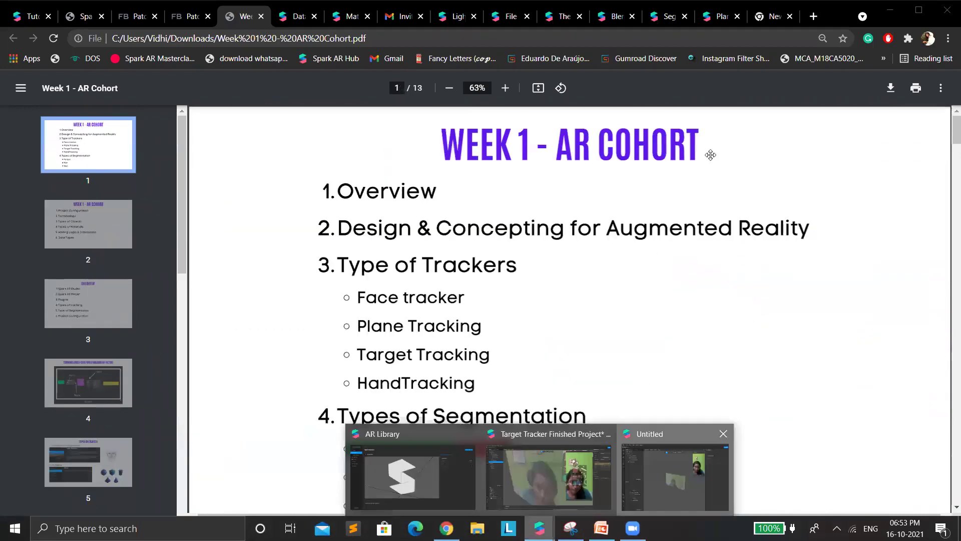
click(676, 468)
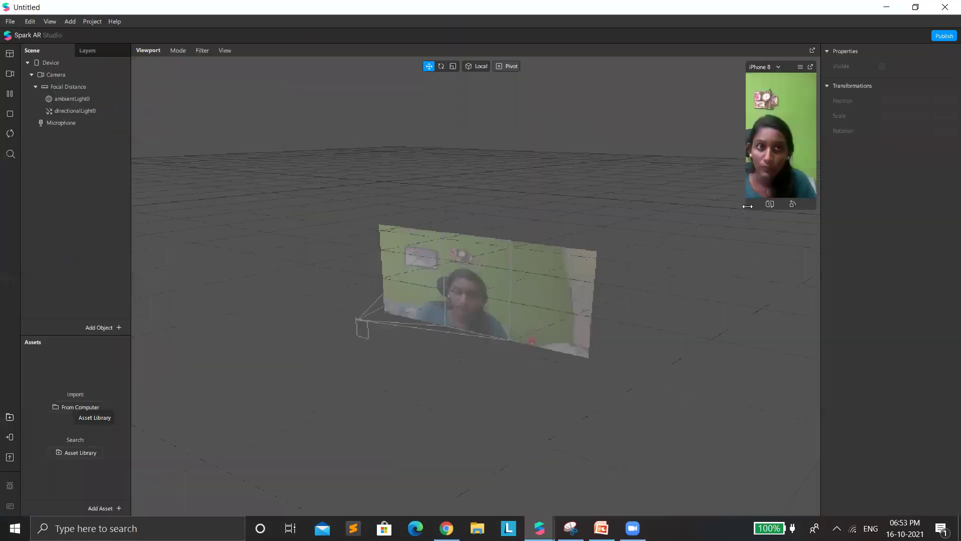
drag(747, 206, 576, 510)
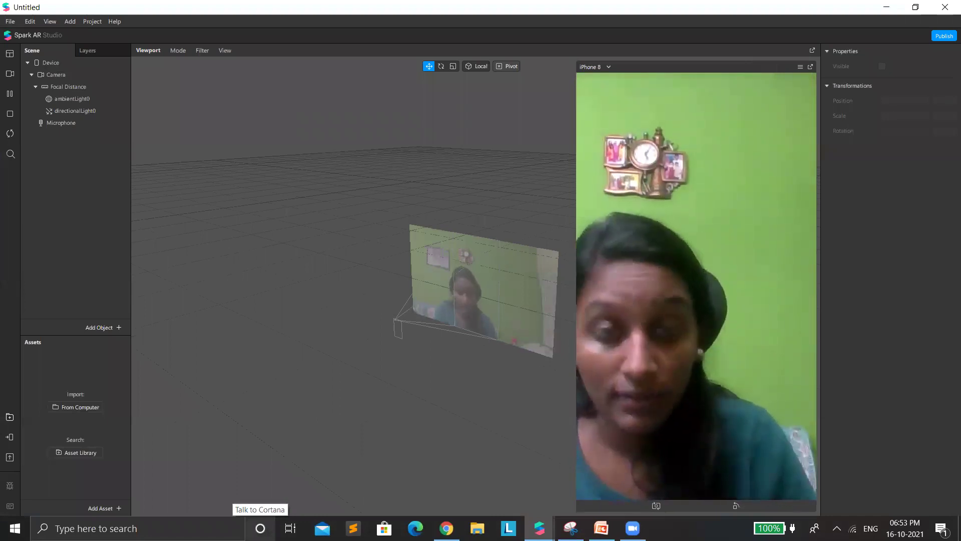
- Switch back to the Target Tracker project and inspect the SparkTargetPoster texture's properties
mouse_move(539, 528)
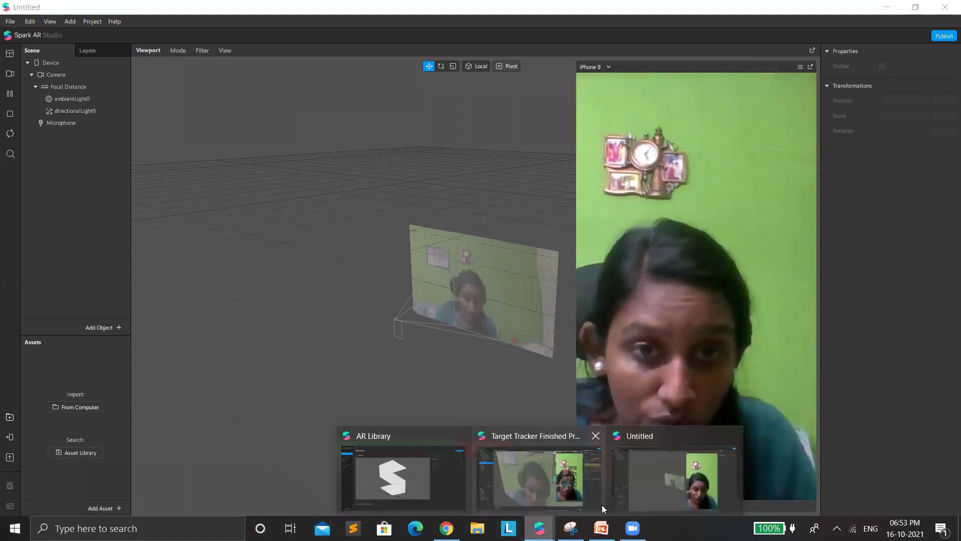
click(571, 480)
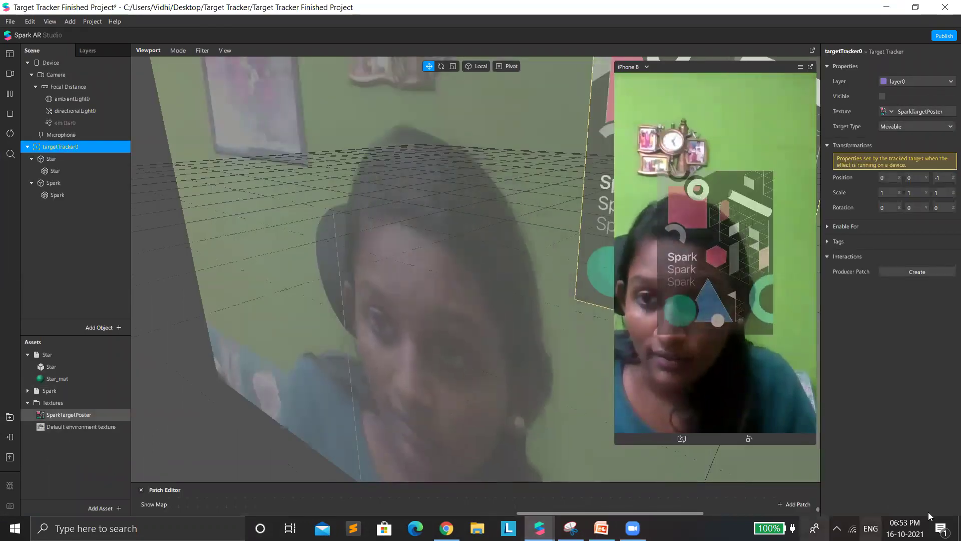
click(64, 414)
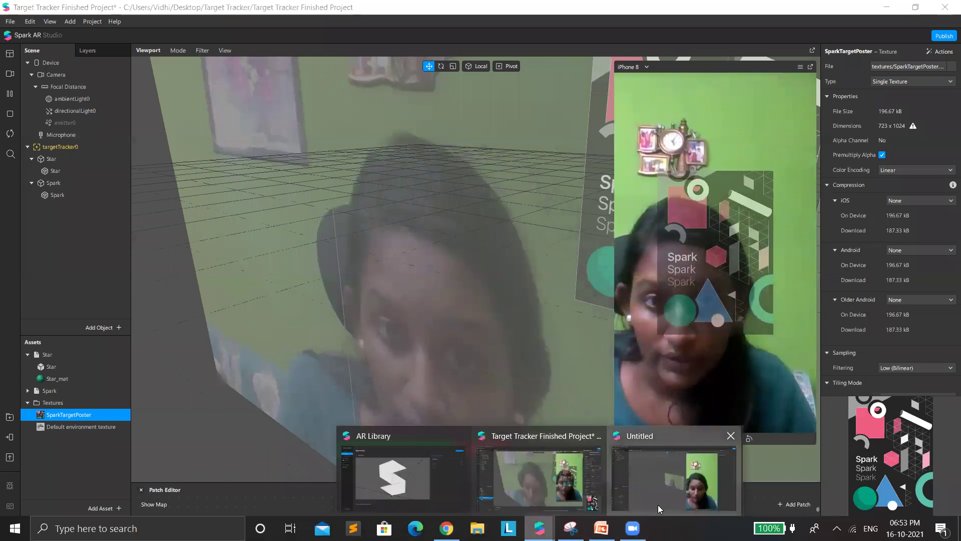
click(658, 505)
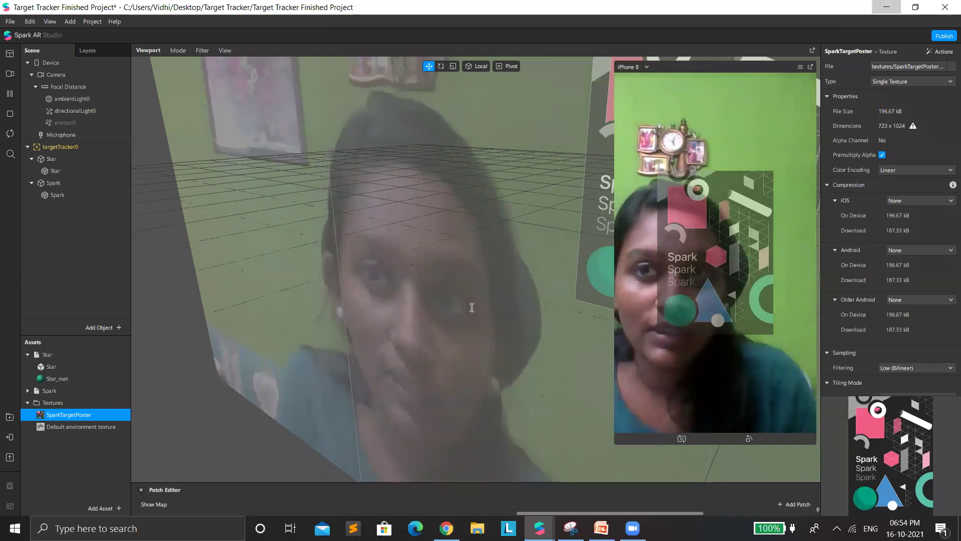
- Minimize the project window and review the Week 1 slides from the agenda through terminologies to the types of objects, ending at Effects
key(super+Down)
scroll(465, 397, down, 7)
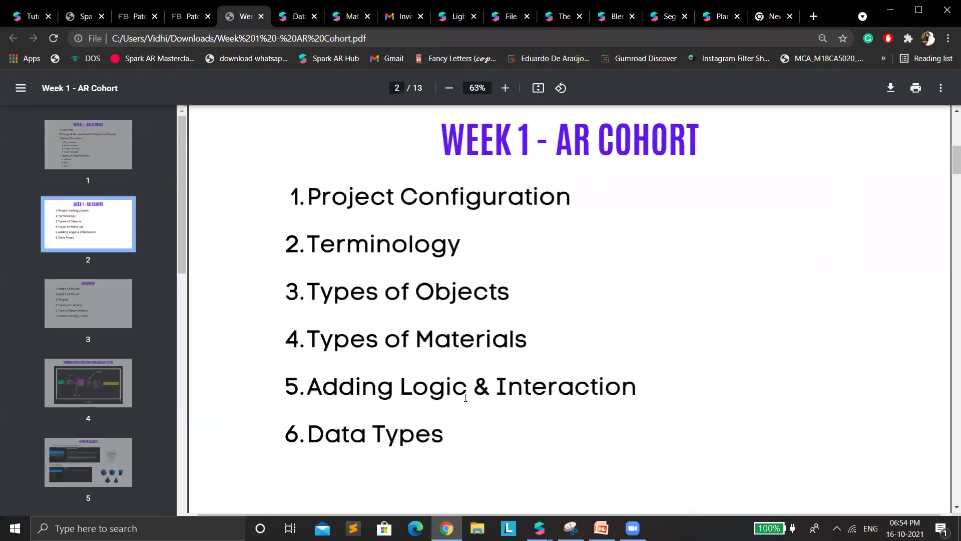
scroll(680, 357, down, 10)
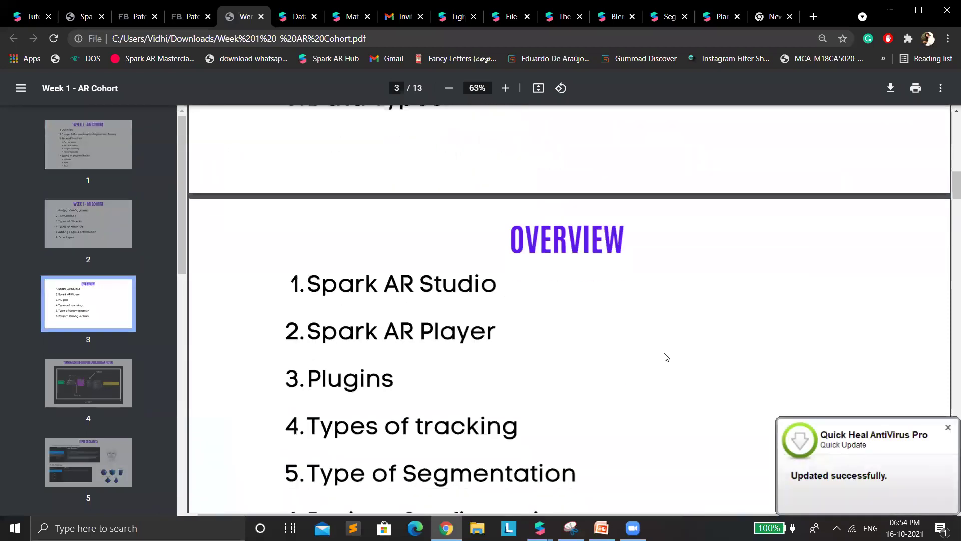
scroll(664, 354, up, 1)
scroll(661, 352, down, 9)
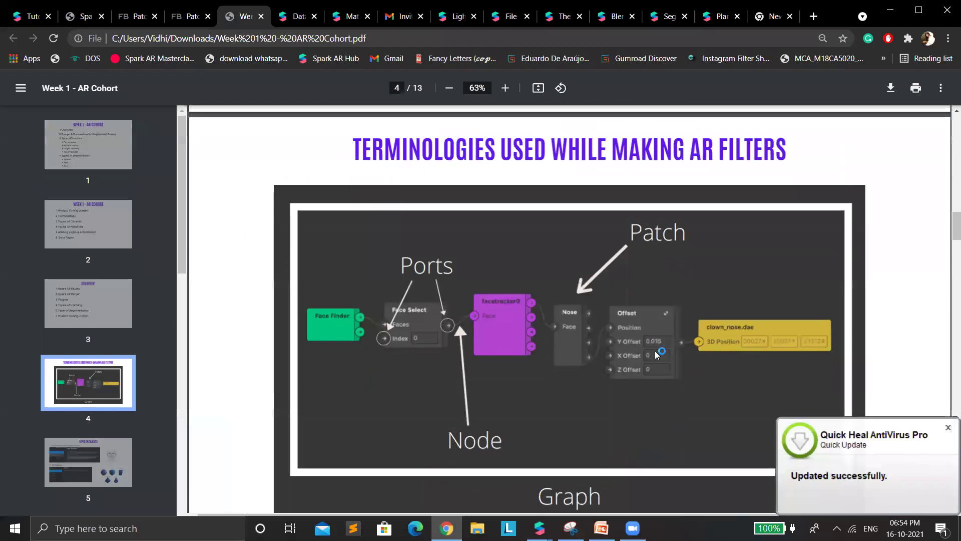
scroll(655, 352, up, 2)
scroll(650, 350, down, 5)
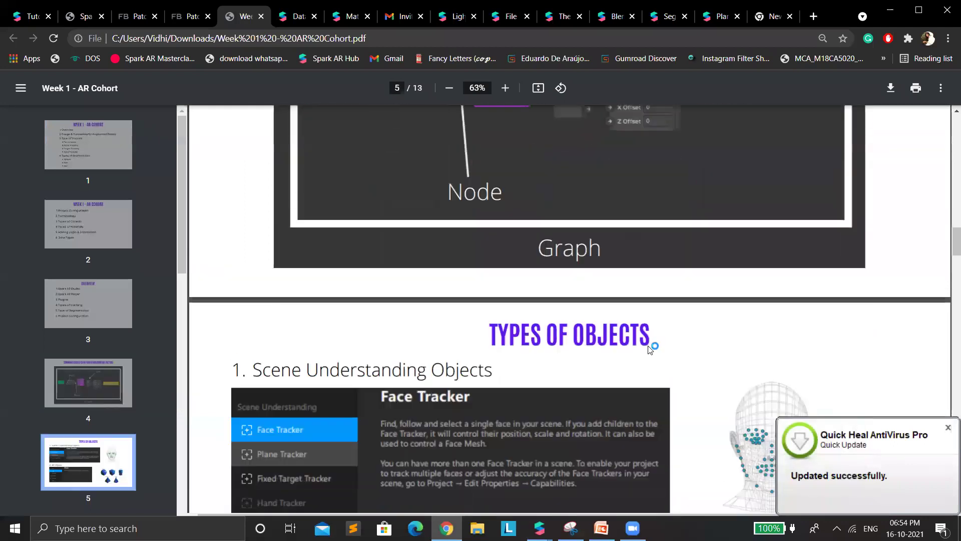
scroll(647, 344, down, 12)
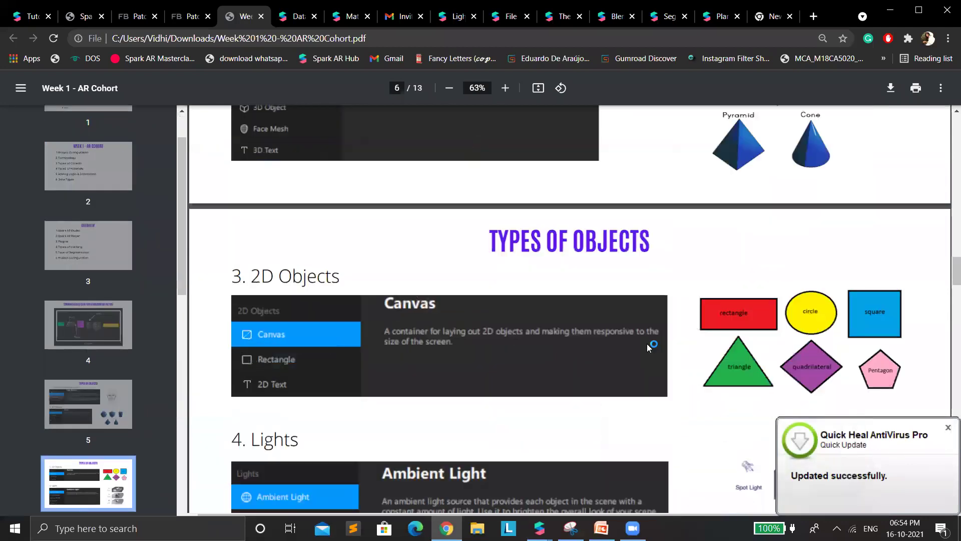
scroll(647, 347, down, 6)
scroll(658, 349, up, 7)
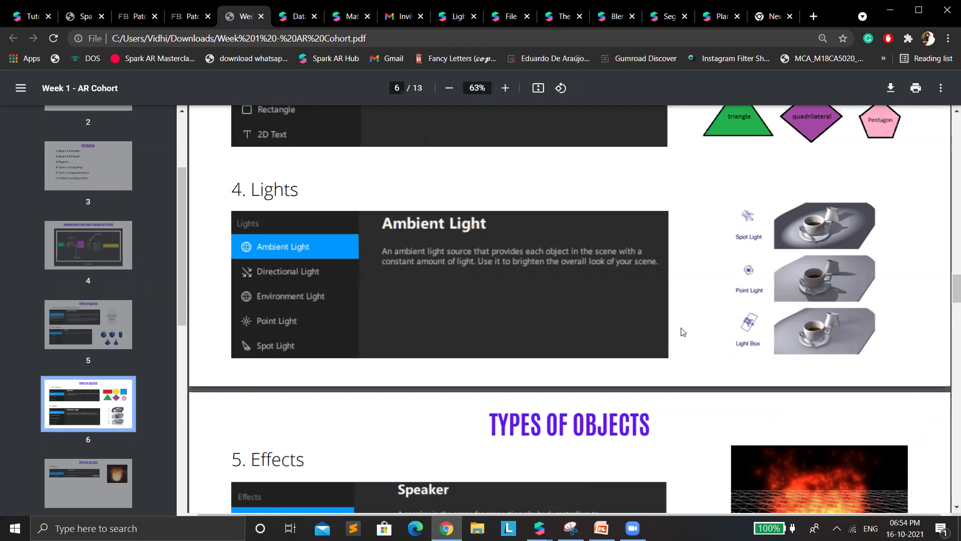
scroll(681, 331, down, 5)
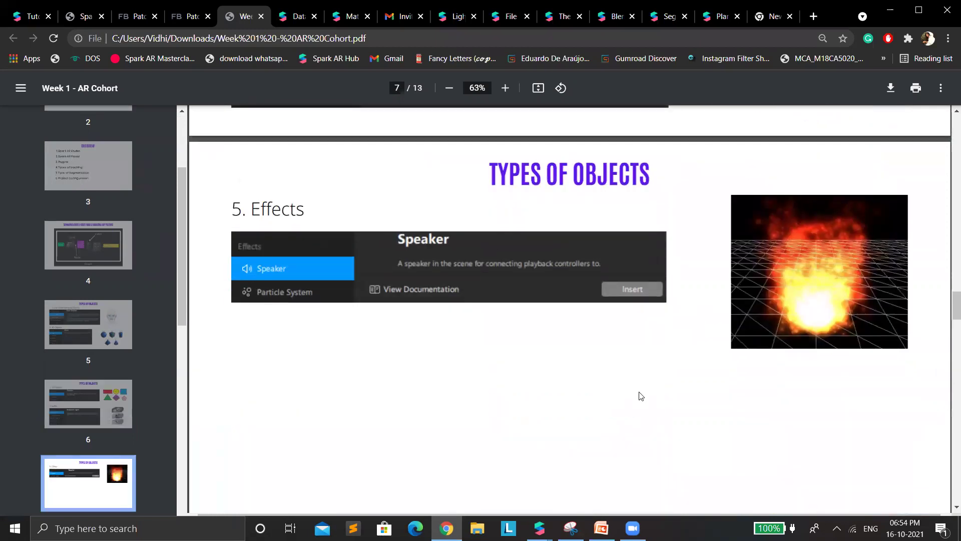
scroll(574, 508, down, 1)
- Switch to the Untitled project and open the AR Library's Music and Sound category
mouse_move(539, 528)
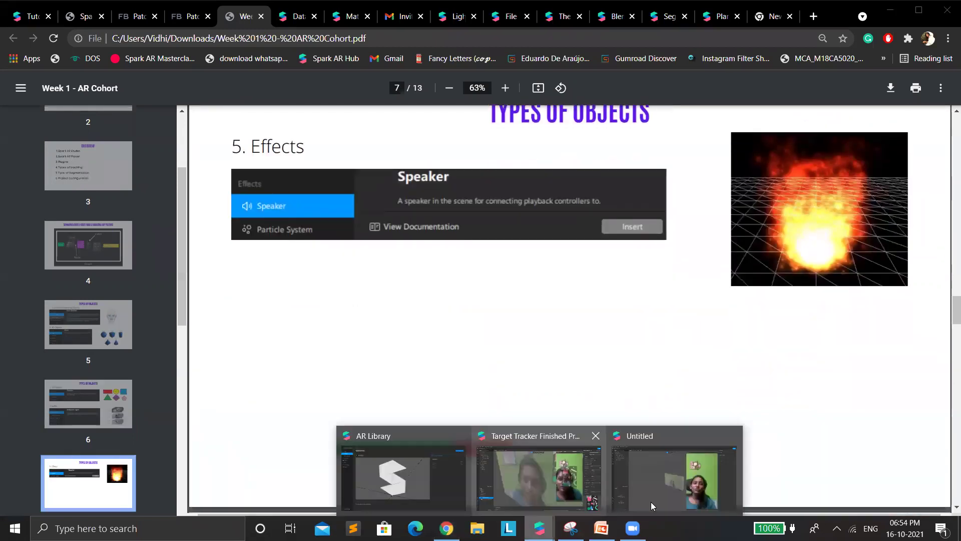
click(651, 501)
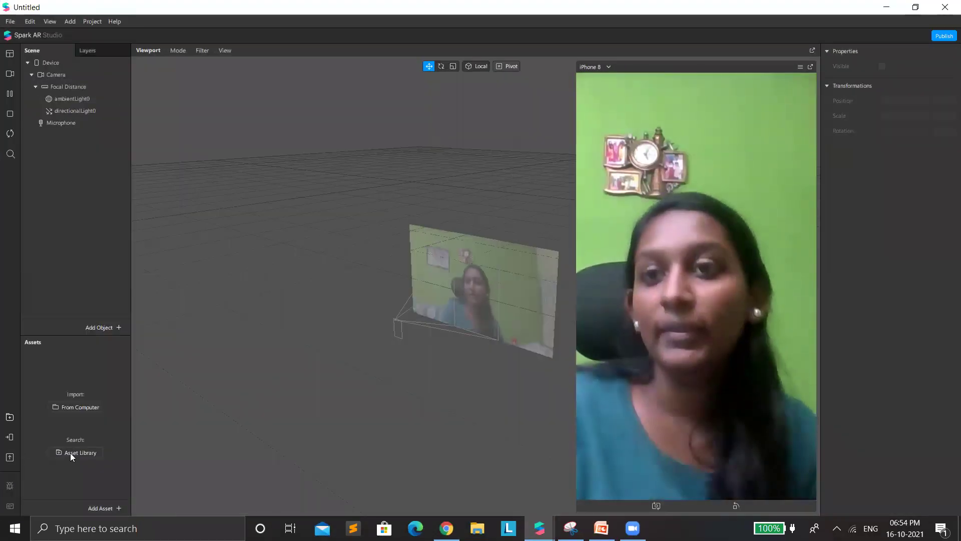
click(70, 452)
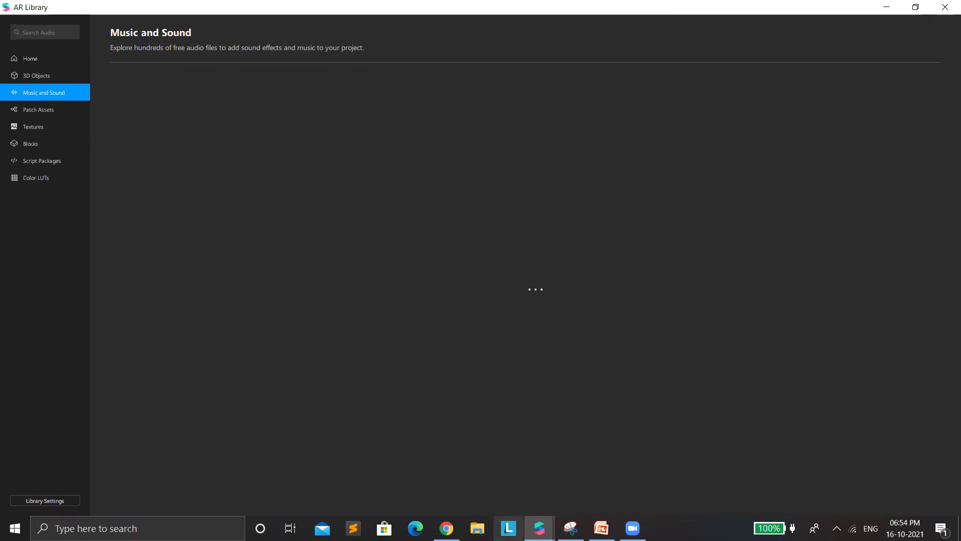
- Close the Target Tracker Finished Project and discard its unsaved changes
mouse_move(548, 529)
click(600, 436)
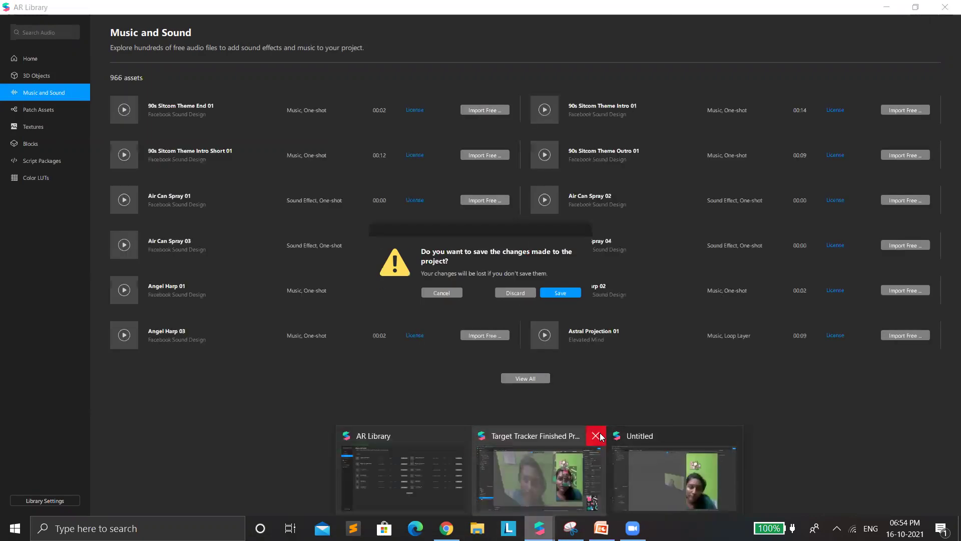
click(512, 292)
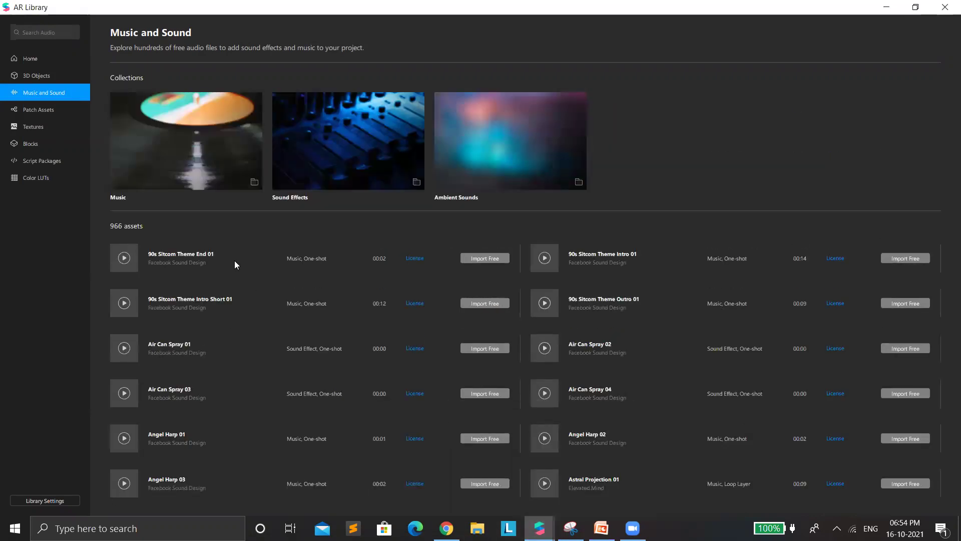
- Import the 90s Sitcom Theme End 01 audio from the AR Library and preview its playback in the project
click(475, 257)
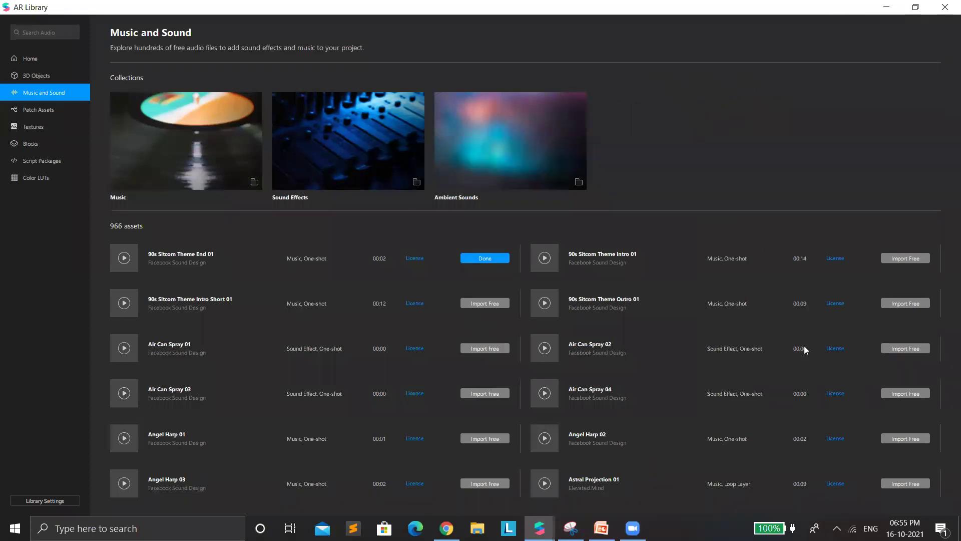
click(887, 7)
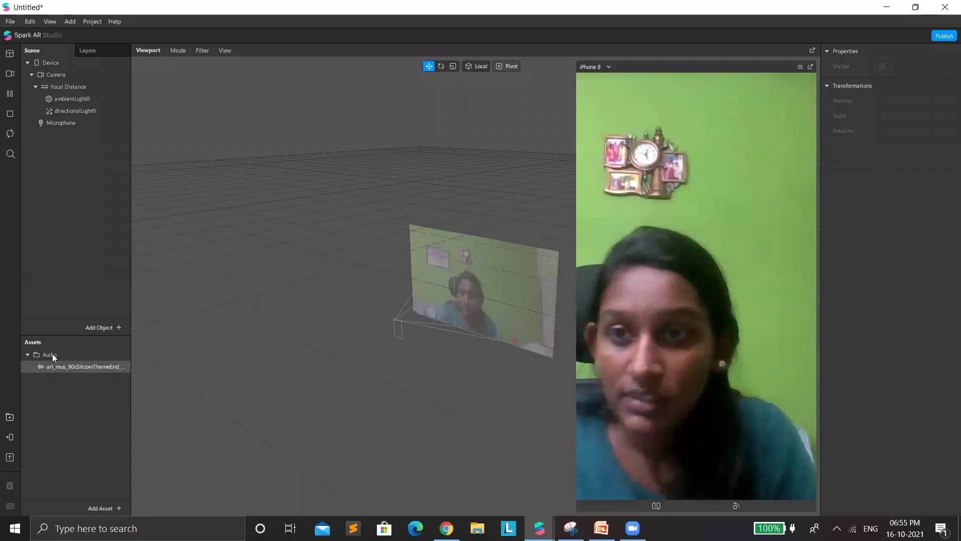
click(55, 365)
click(830, 224)
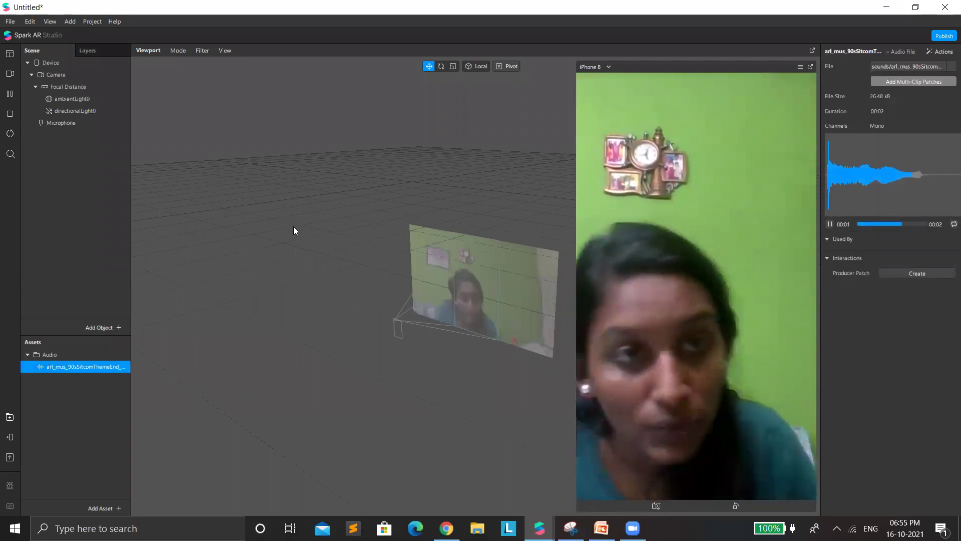
- Set the sitcom theme audio to play continuously in the scene, keeping the playback controller's default name
right_click(80, 369)
mouse_move(106, 341)
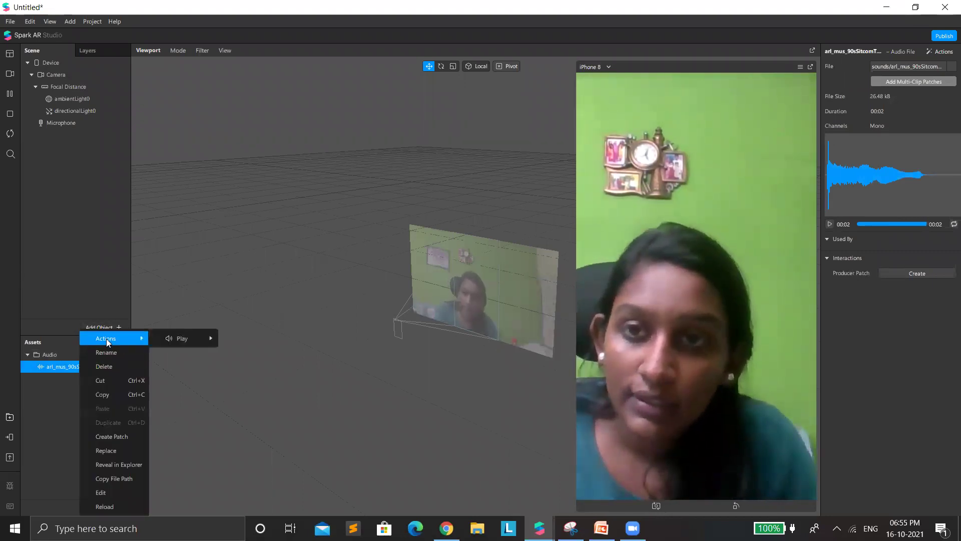
mouse_move(189, 339)
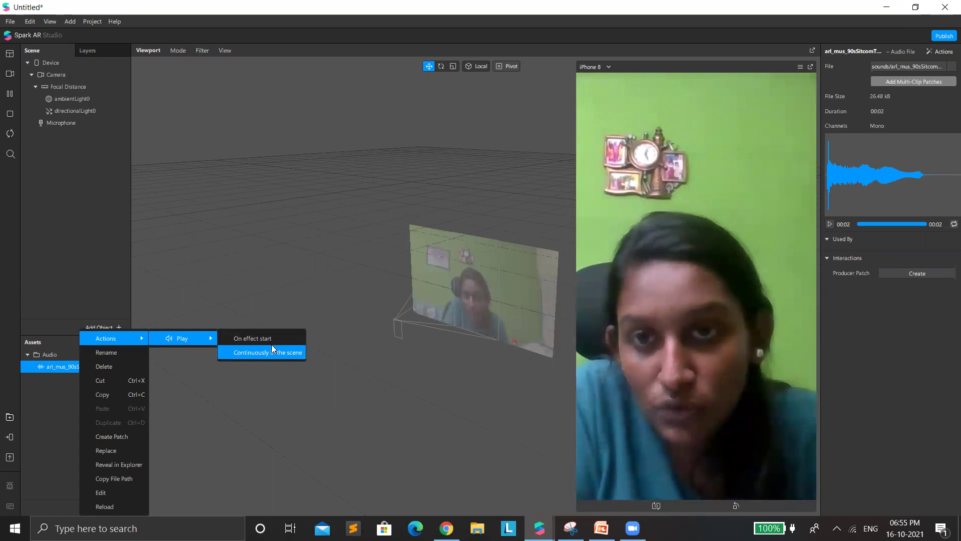
click(285, 357)
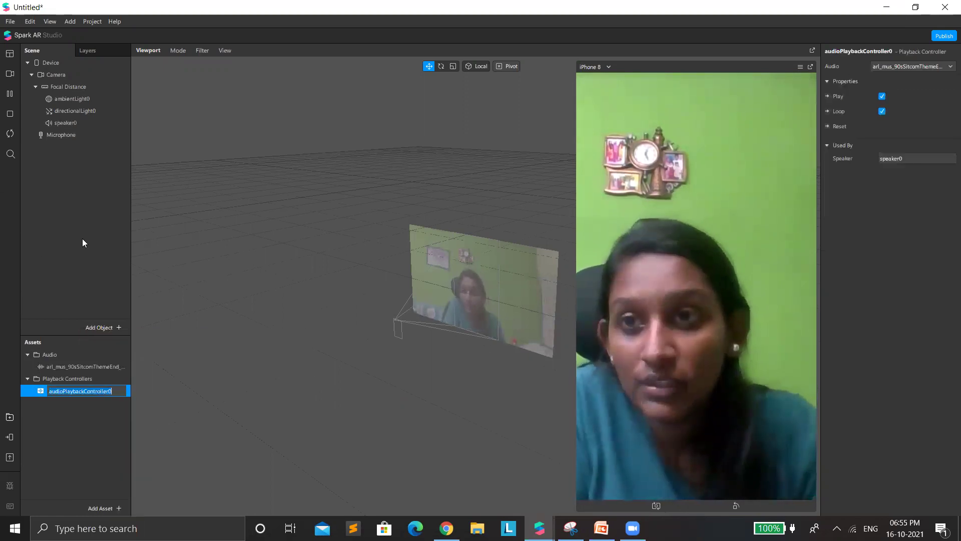
key(Return)
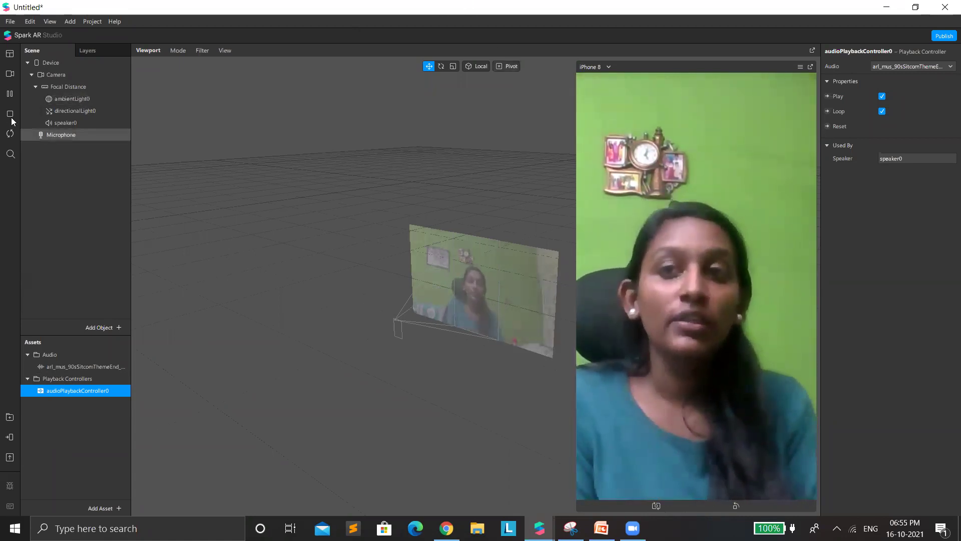
- Inspect the speaker's properties in the scene and disable the microphone
click(61, 134)
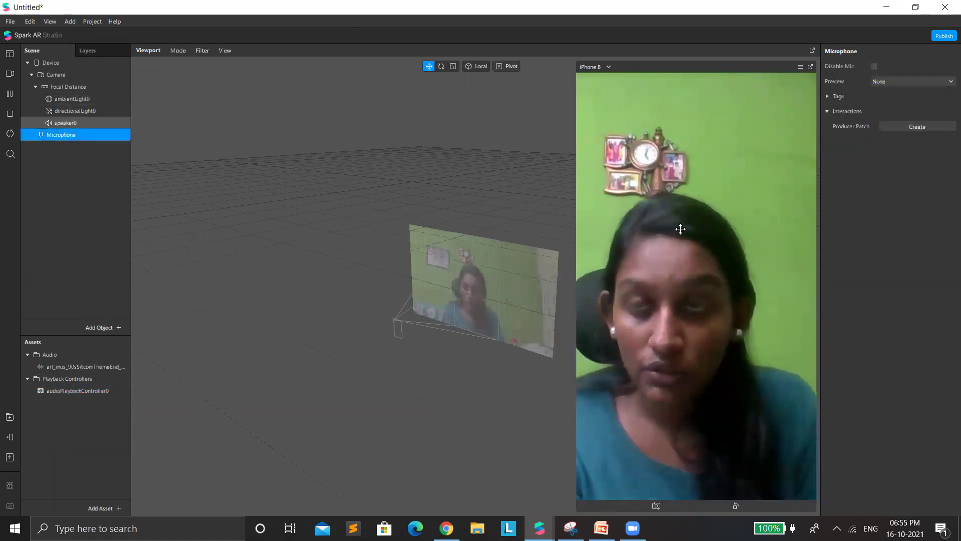
click(75, 122)
click(883, 96)
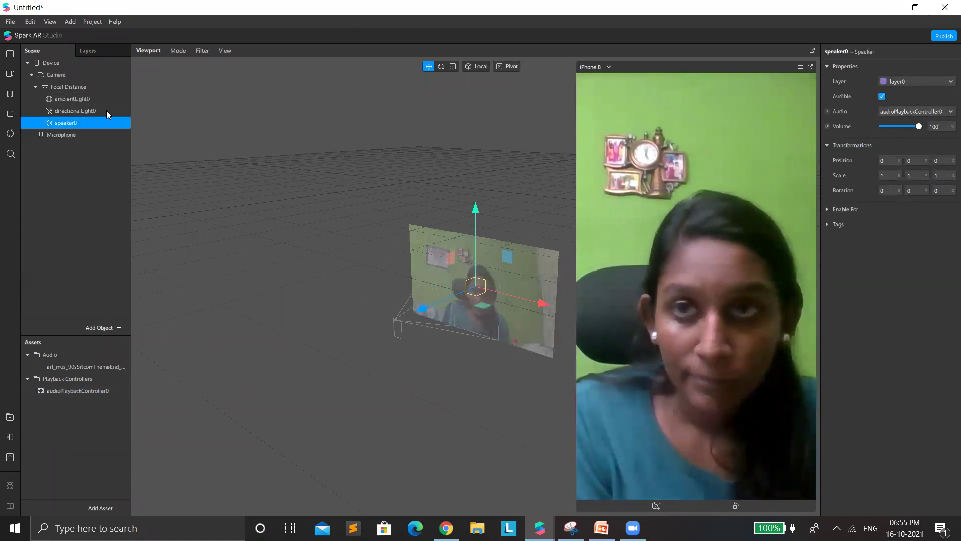
click(63, 134)
click(874, 66)
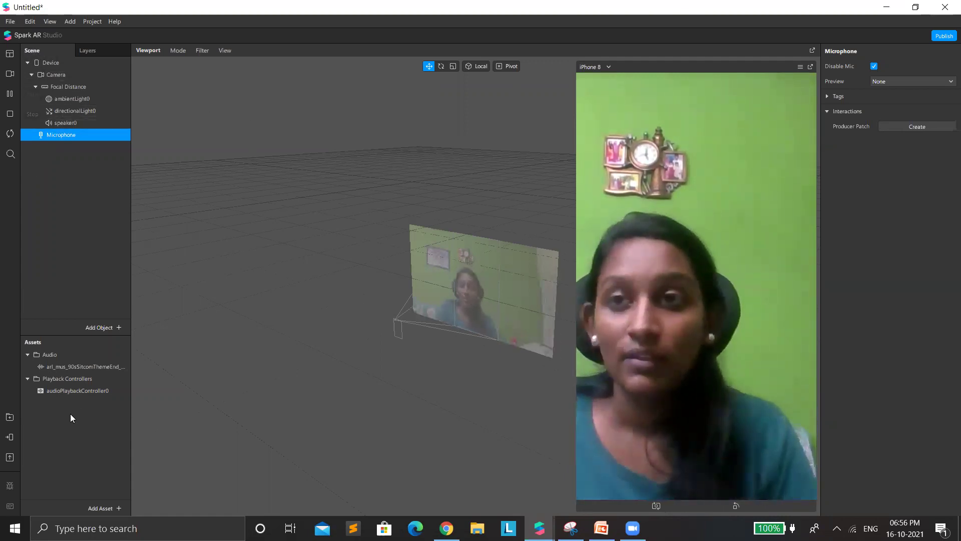
- Review the sitcom theme audio file's properties and toggle the system sound mute
click(61, 373)
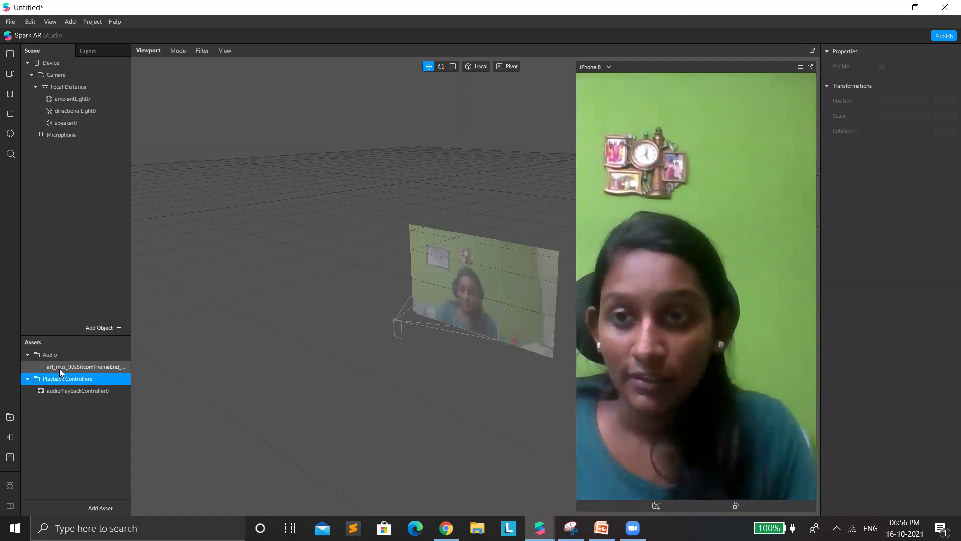
click(61, 367)
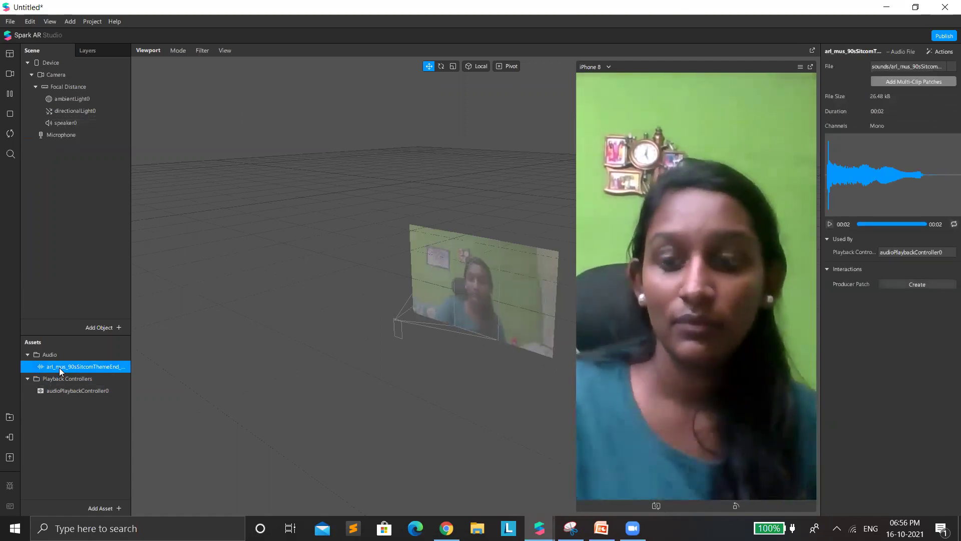
key(XF86AudioMute)
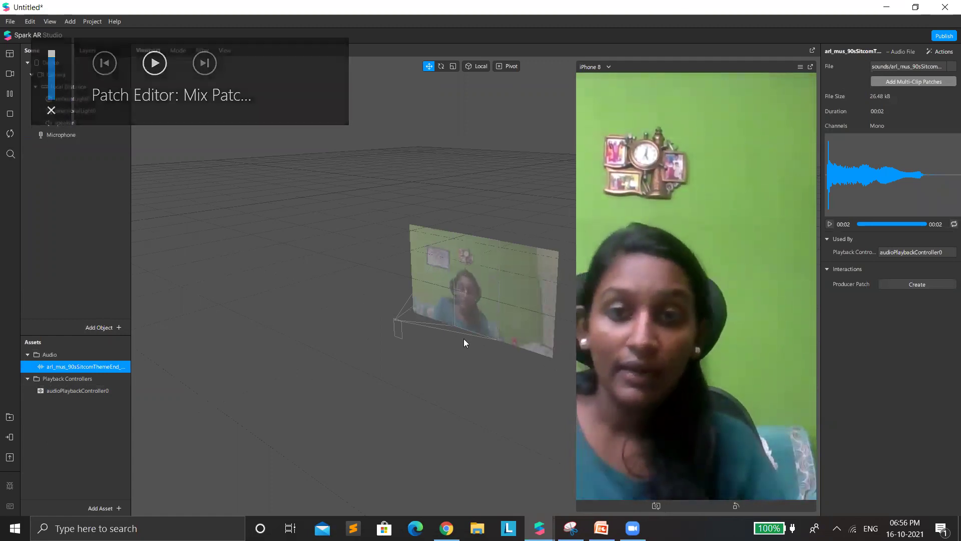
- Reopen the AR Library and view the Shaders collection within the Patch Assets category
click(3, 421)
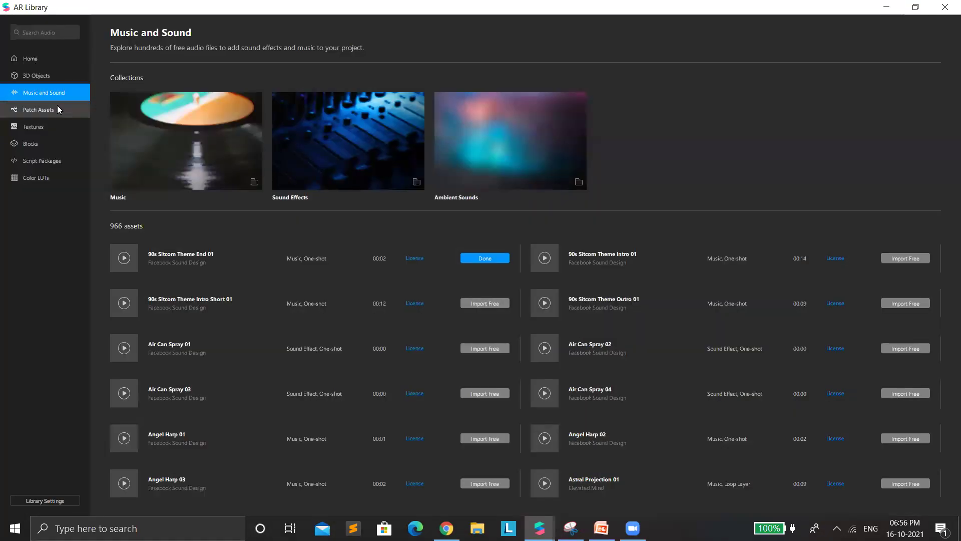
click(57, 107)
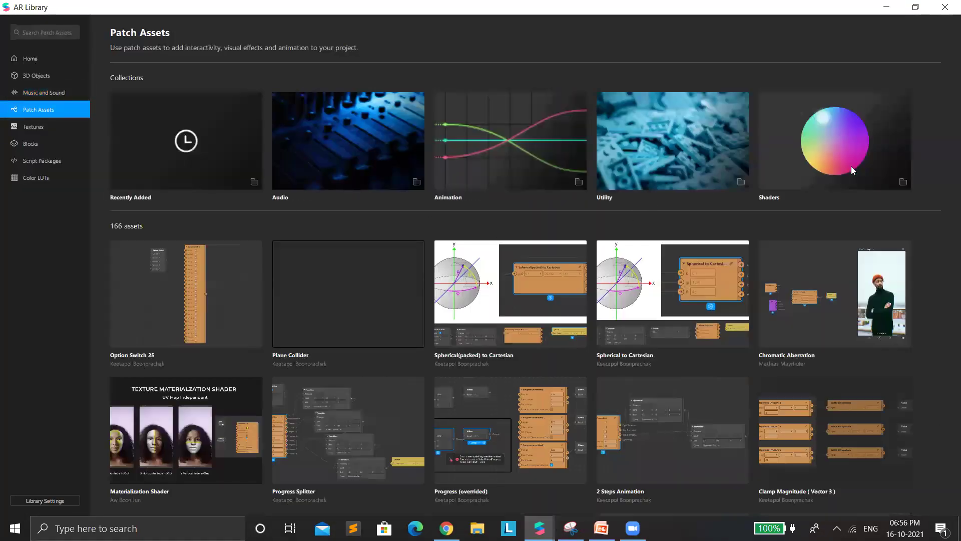
click(851, 166)
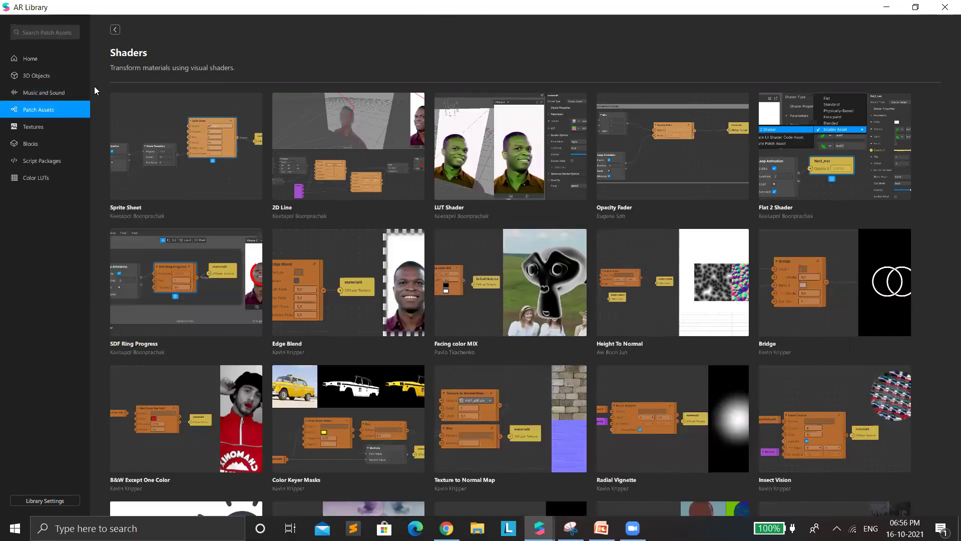
- Search the patch assets for "color", browse the results and look through the Shaders collection
text(color)
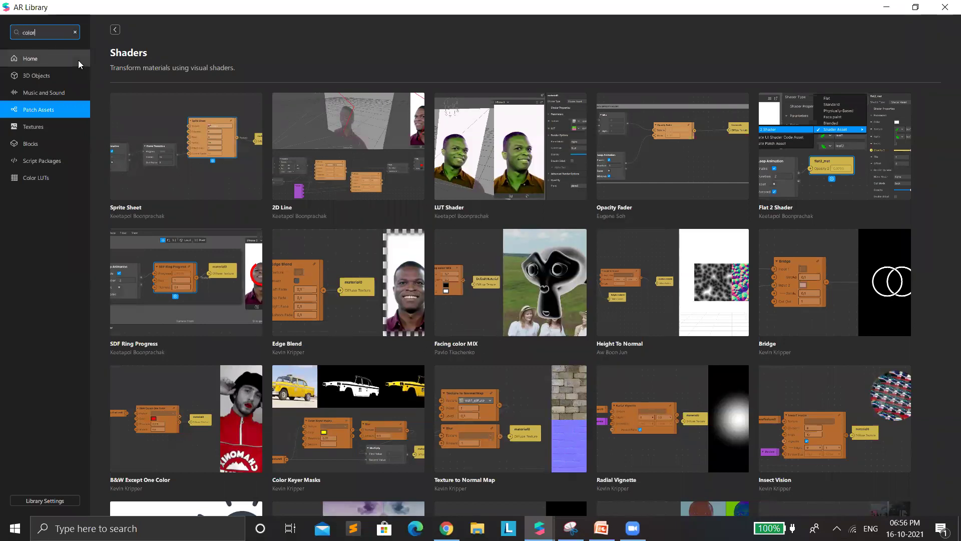
key(Return)
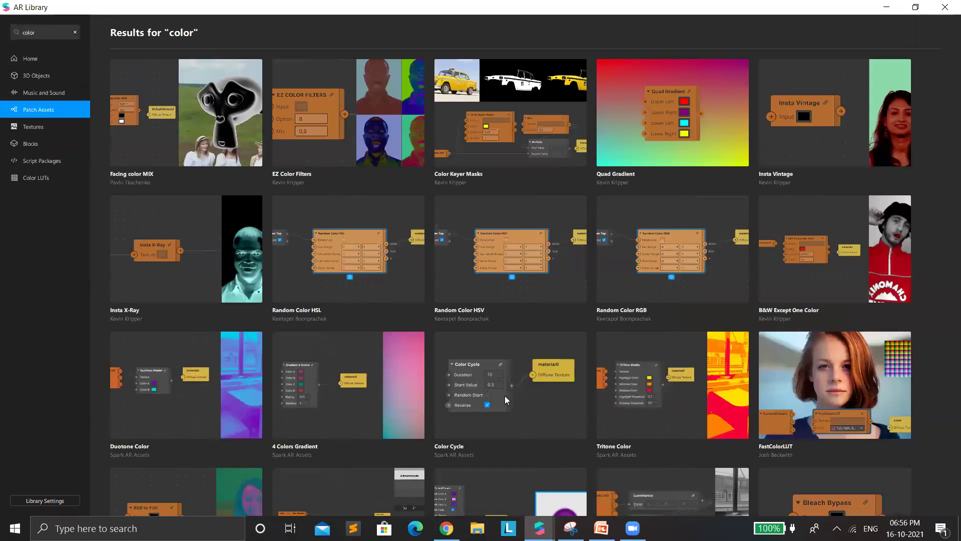
scroll(443, 388, down, 1)
scroll(130, 10, down, 5)
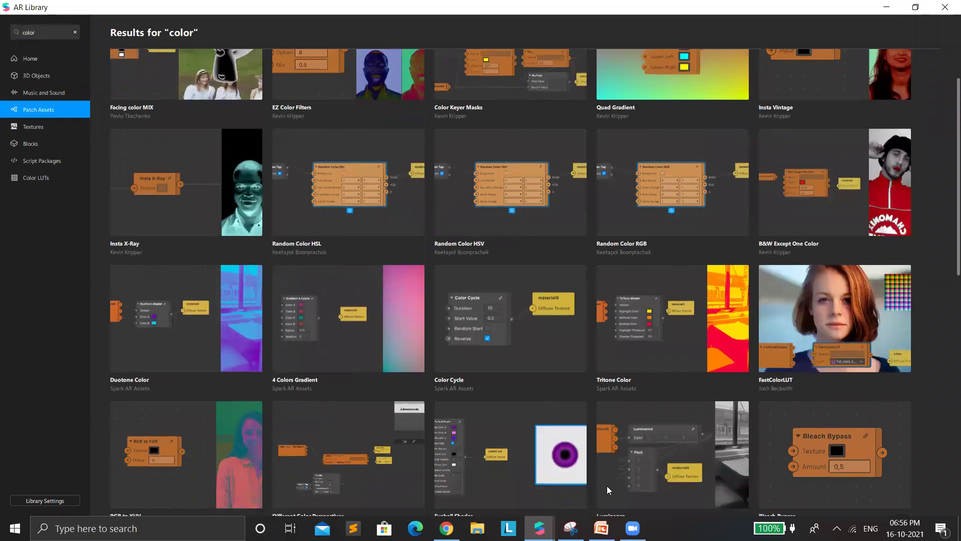
scroll(609, 489, down, 2)
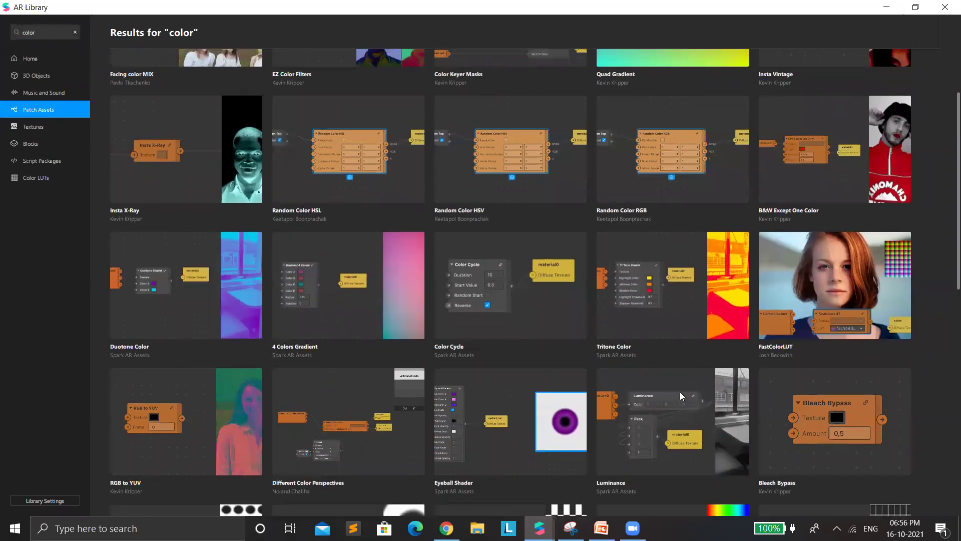
scroll(680, 392, down, 3)
key(Escape)
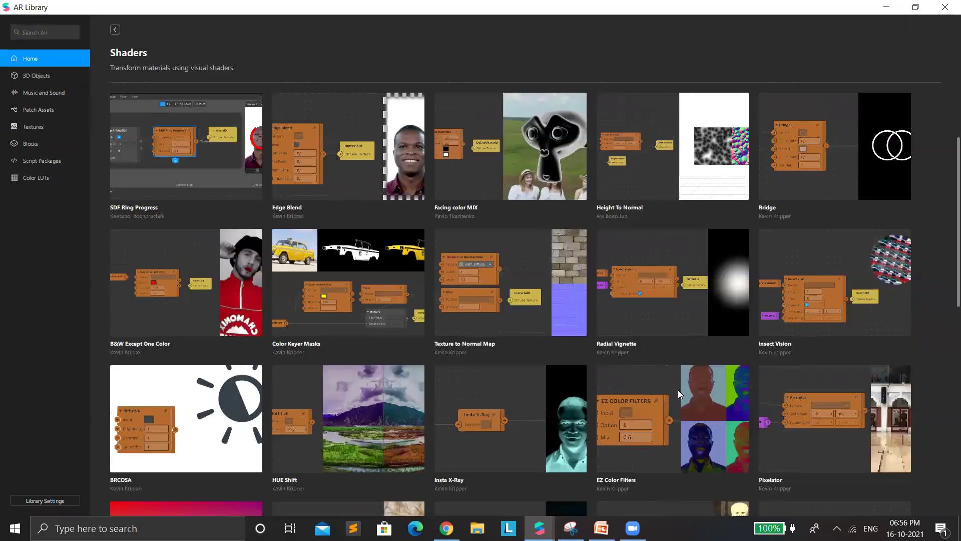
scroll(575, 495, down, 10)
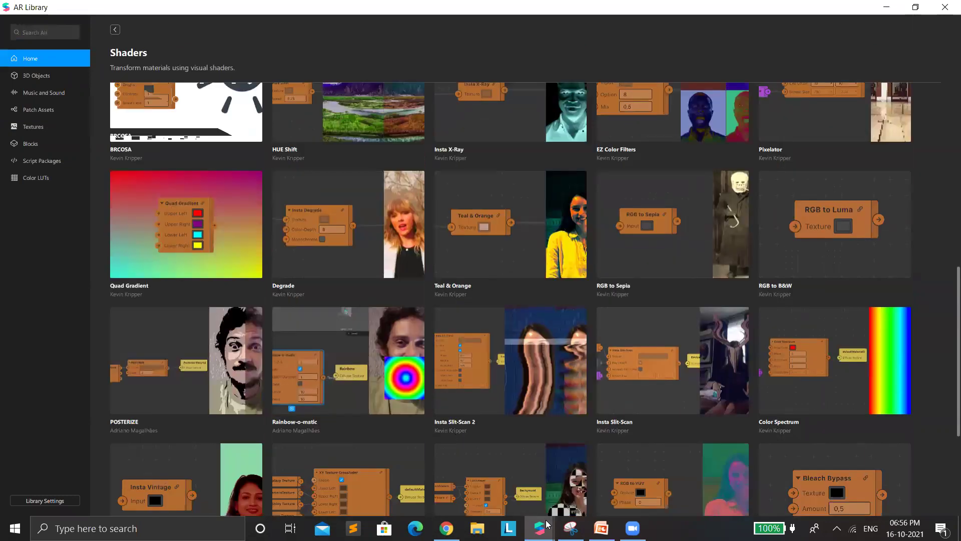
scroll(112, 505, down, 2)
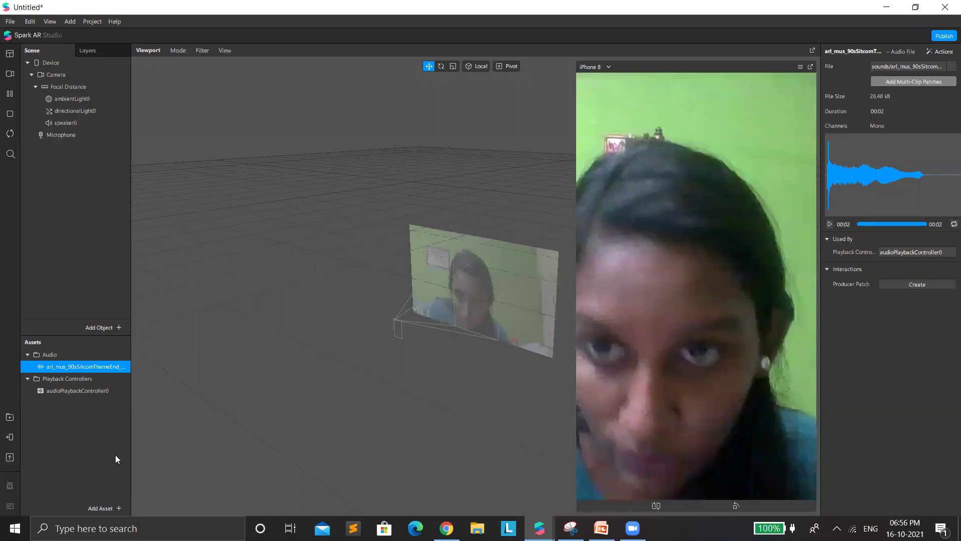
- Import the Color Cycle patch into the project's assets from the recent Asset Library imports
right_click(115, 455)
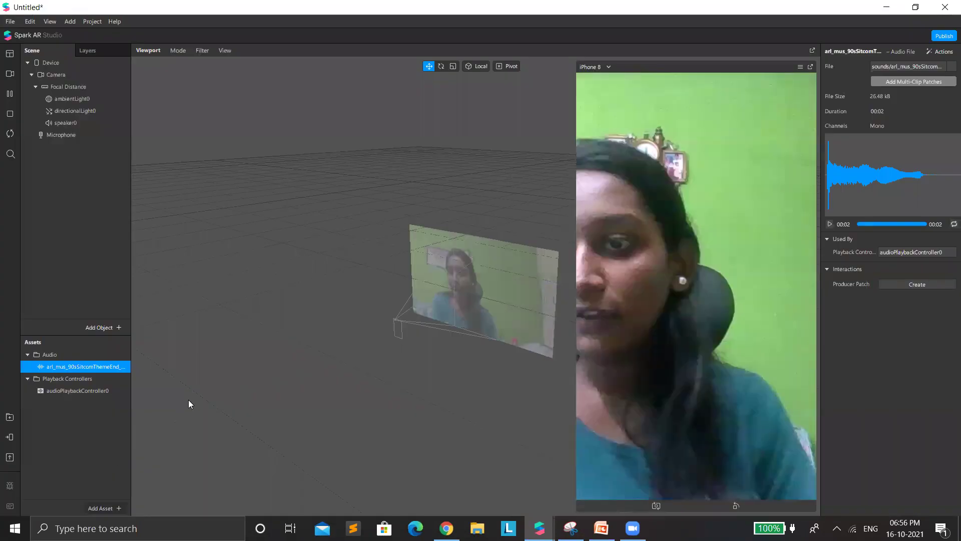
mouse_move(188, 399)
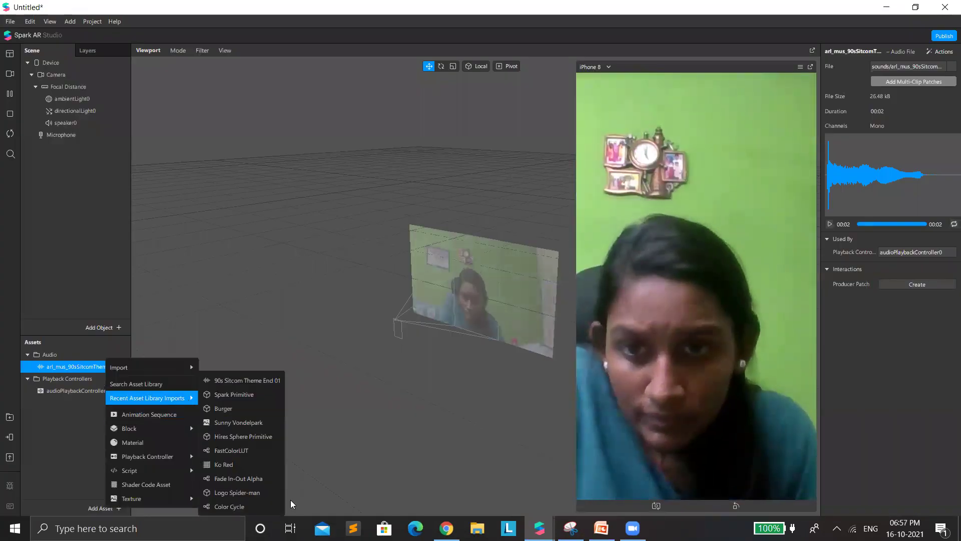
click(259, 506)
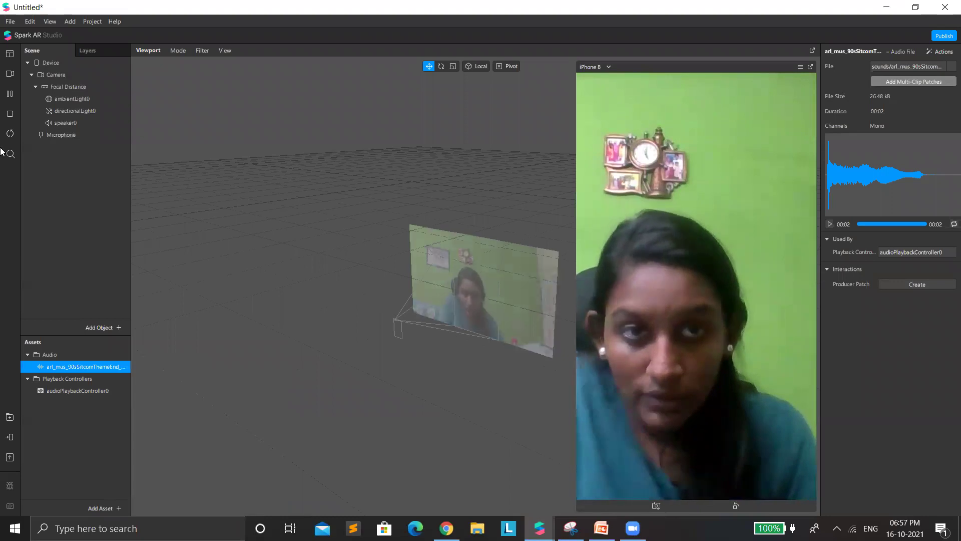
- Add a rectangle to the scene
right_click(6, 168)
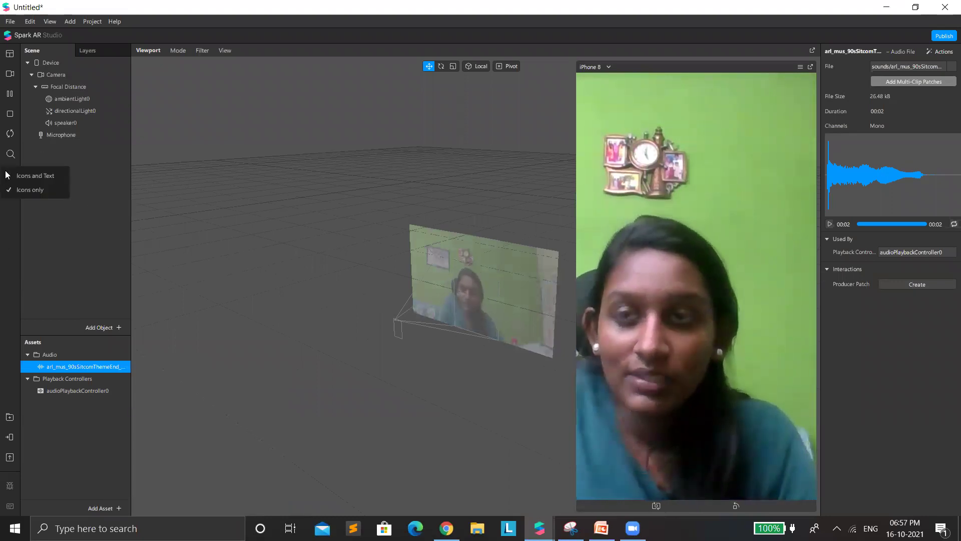
right_click(92, 223)
mouse_move(96, 230)
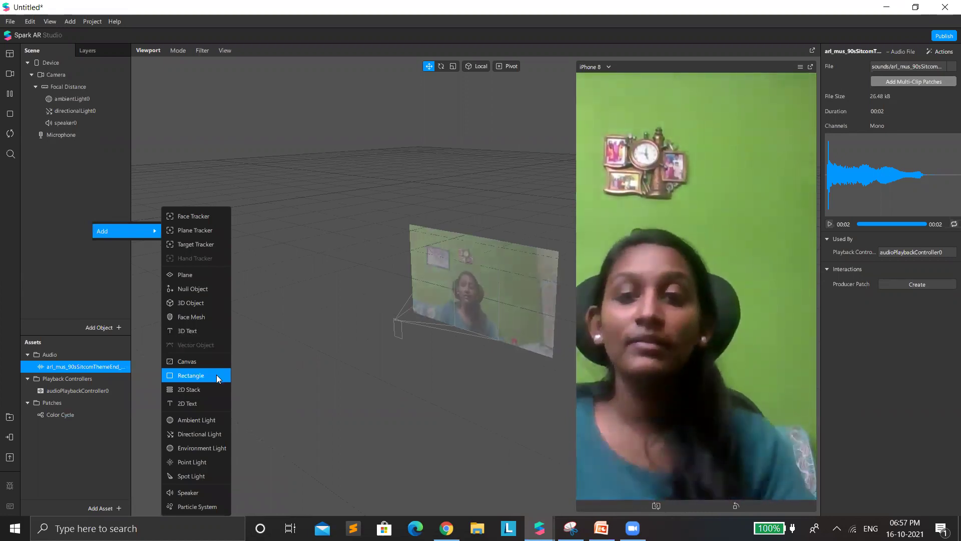
click(191, 375)
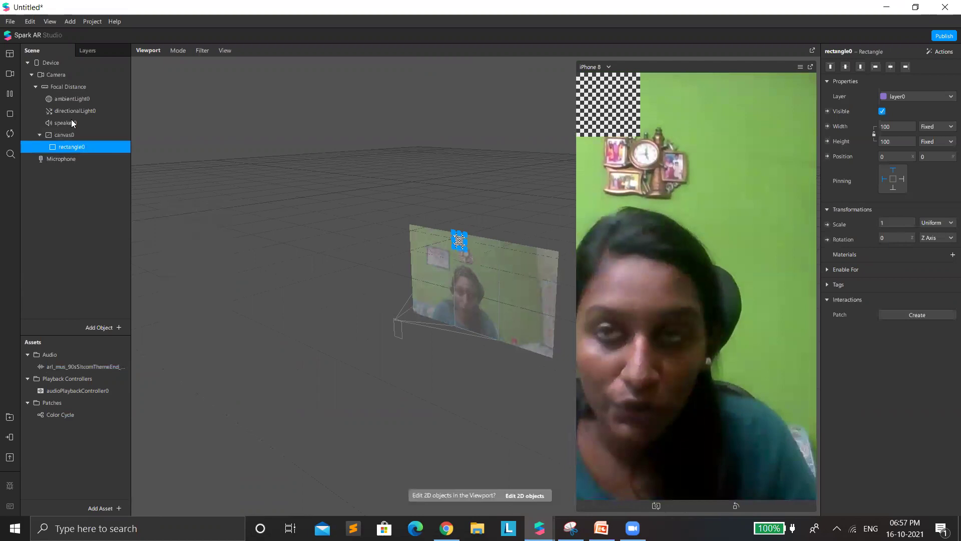
- Make the rectangle fill the screen by setting its width and height to Relative sizing at 100
click(897, 127)
click(900, 143)
click(898, 142)
click(902, 156)
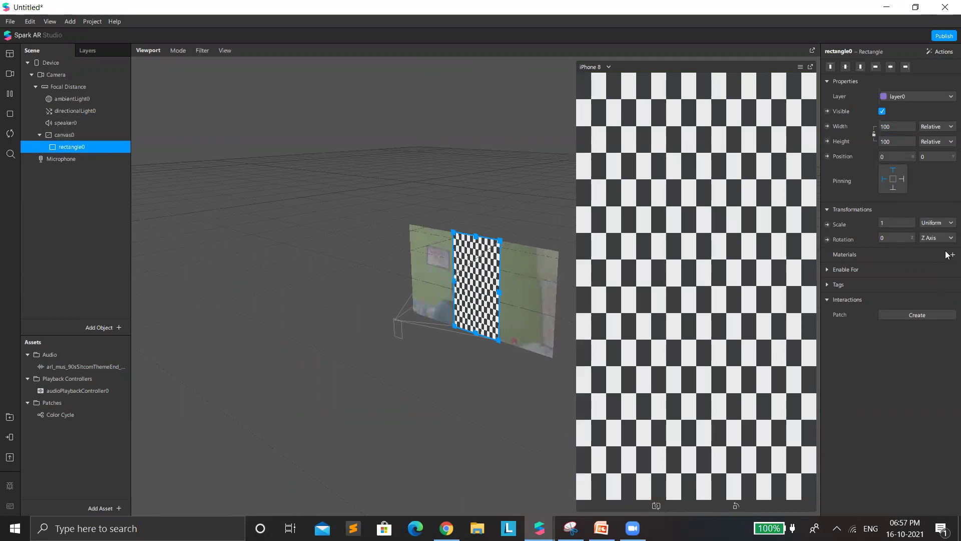
- Add a new material to the rectangle and set the material's shader type to Flat
click(951, 255)
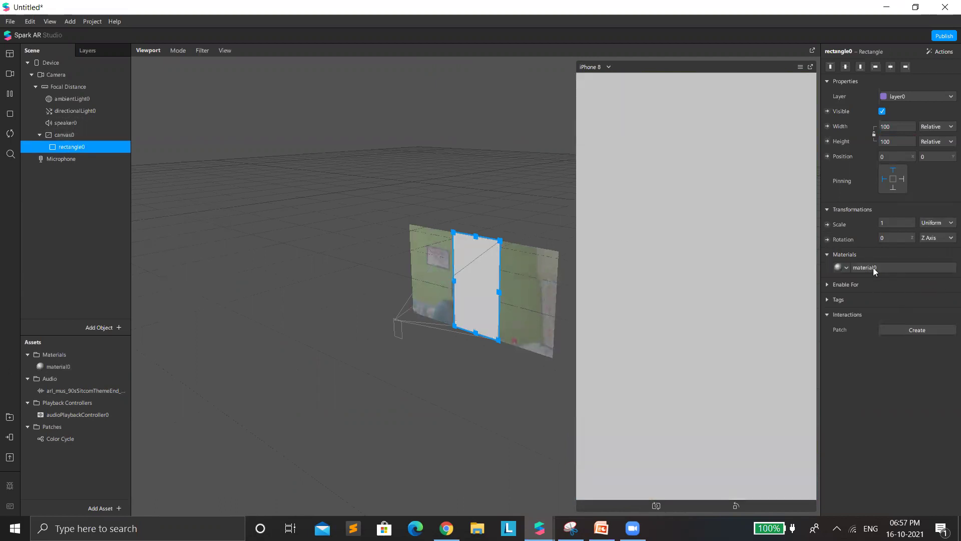
click(878, 70)
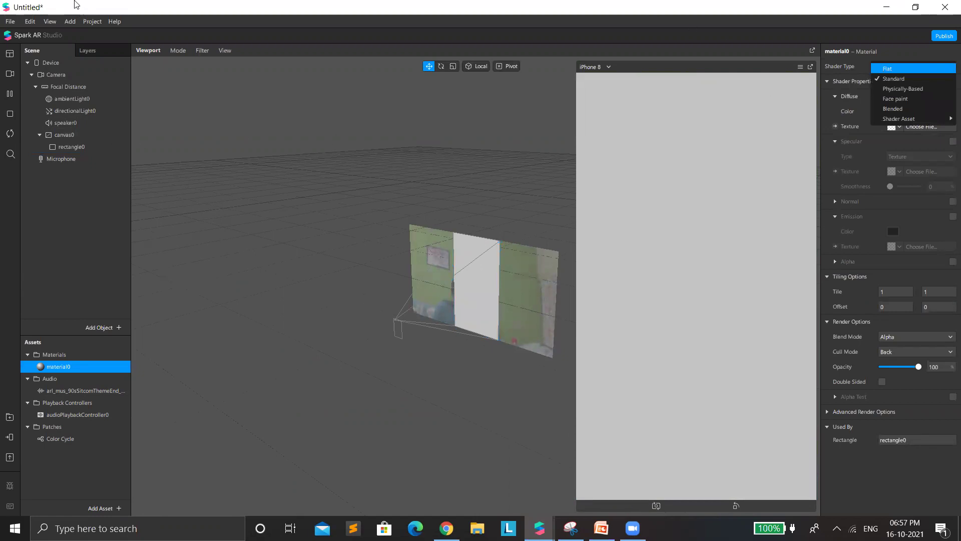
key(Return)
click(929, 462)
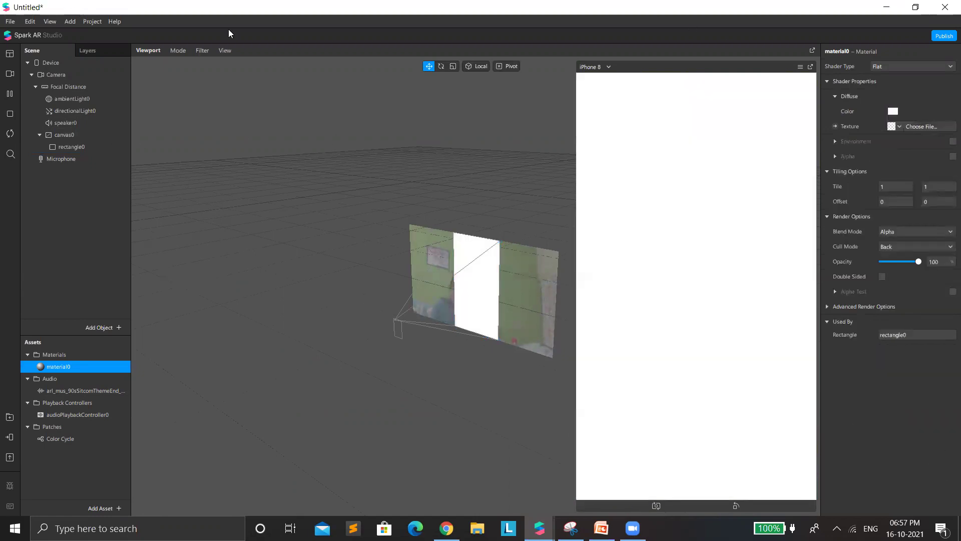
- Show the Patch Editor
click(50, 21)
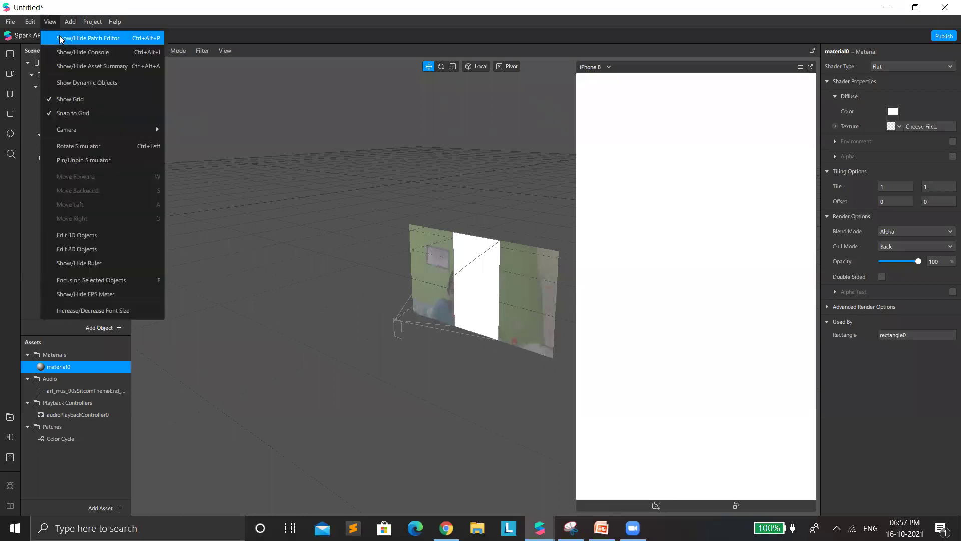
key(Return)
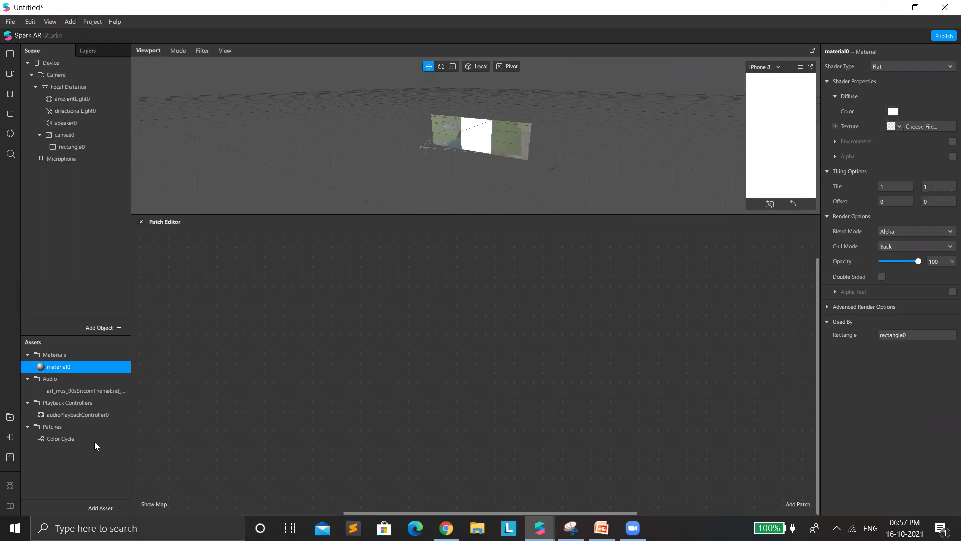
- Add the Color Cycle patch to the Patch Editor
drag(94, 442, 370, 385)
mouse_move(454, 329)
mouse_down()
mouse_move(423, 318)
mouse_move(446, 344)
mouse_up()
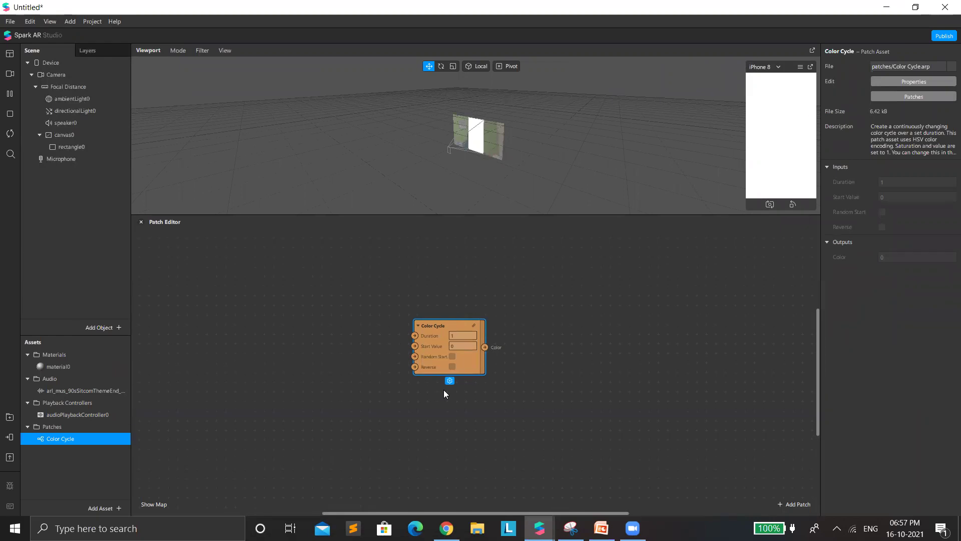
scroll(444, 390, up, 1)
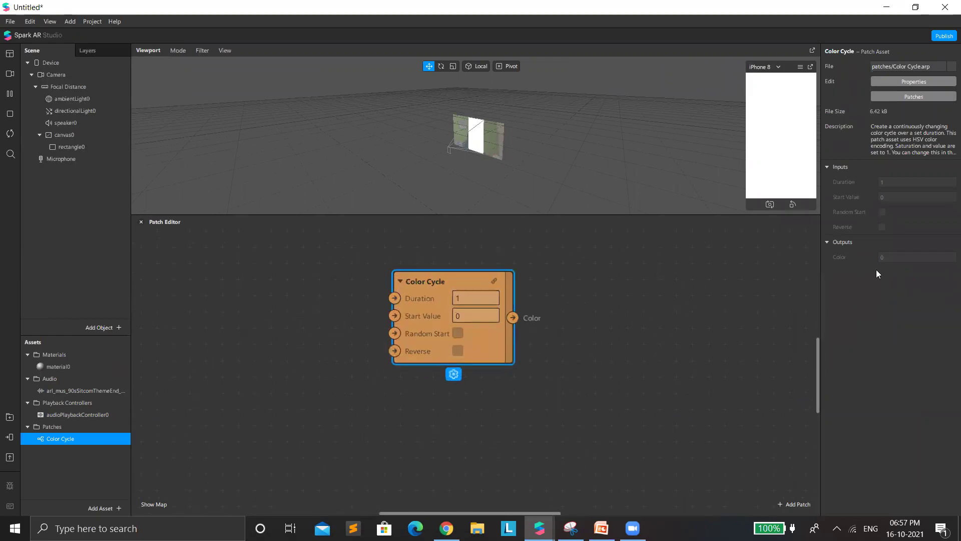
- Create a patch for the material's Texture property and connect the Color Cycle output to its Diffuse Texture input
click(72, 147)
double_click(59, 366)
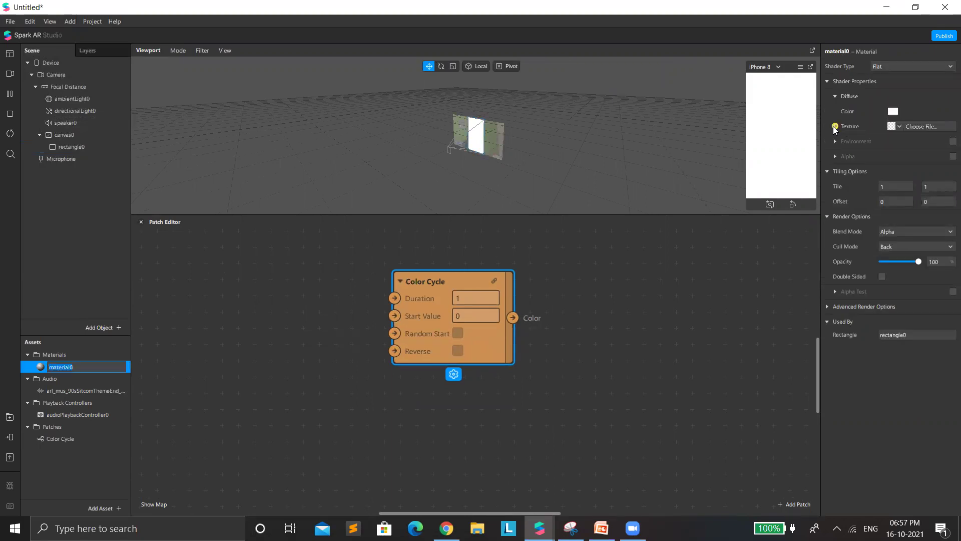
click(835, 127)
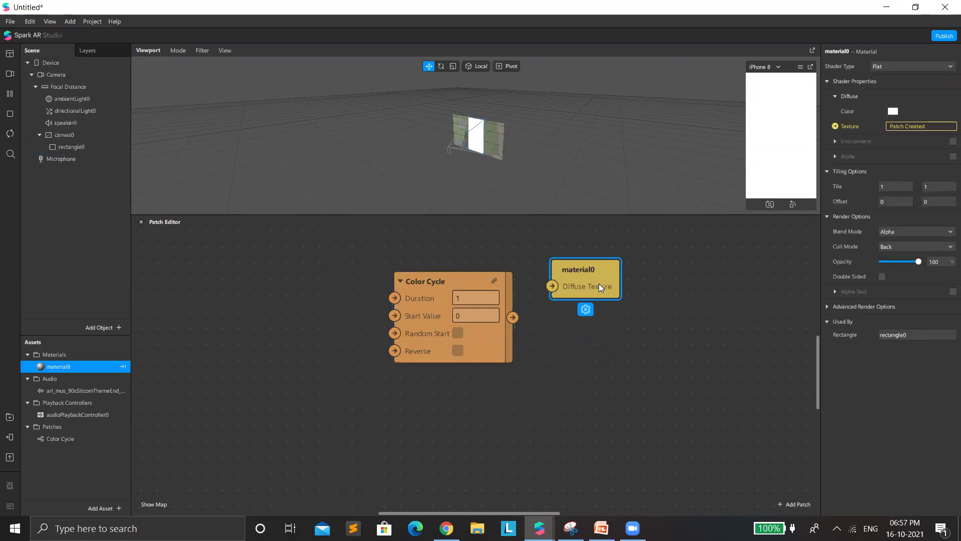
drag(564, 306, 564, 306)
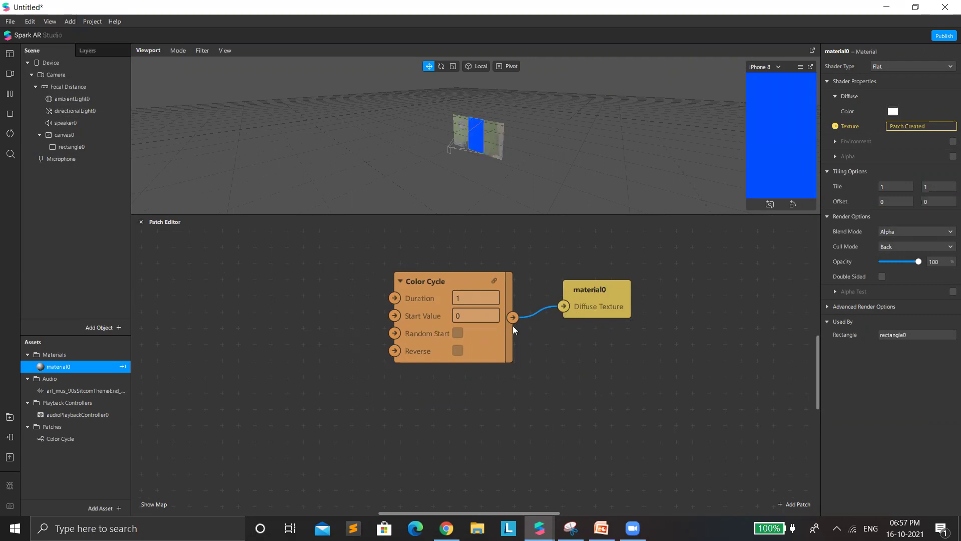
- Try Color Cycle durations of 5 and 2, and shift the patch slightly
click(473, 299)
text(5)
key(Return)
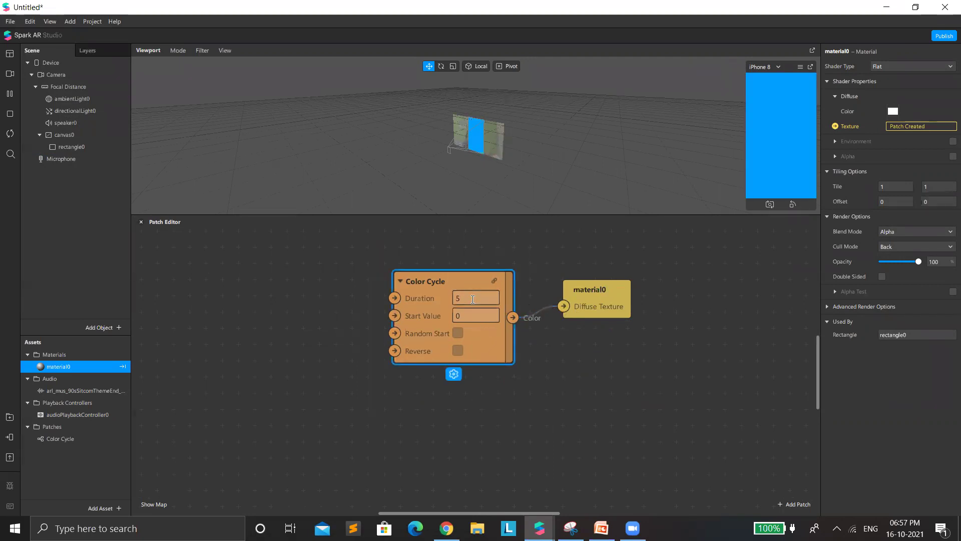
click(473, 299)
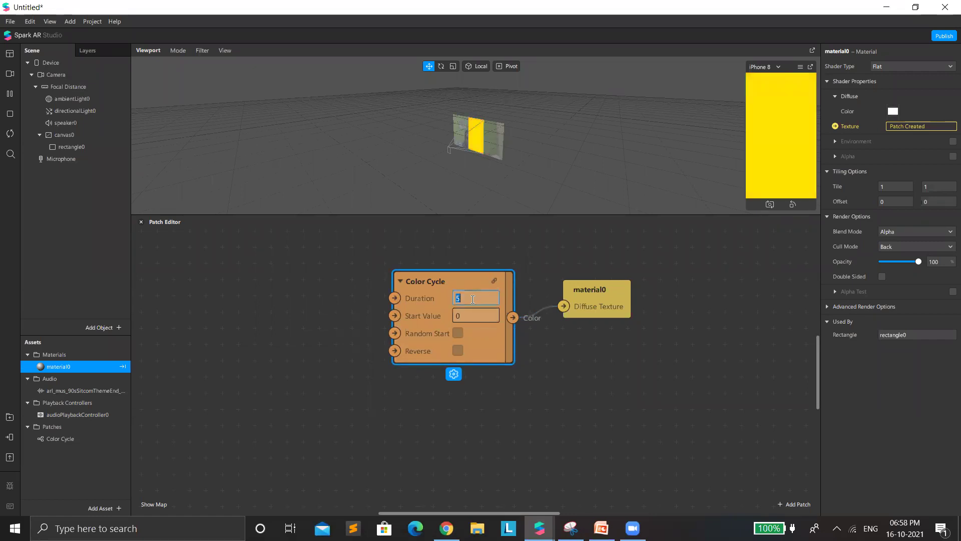
text(2)
key(Return)
drag(487, 278, 494, 285)
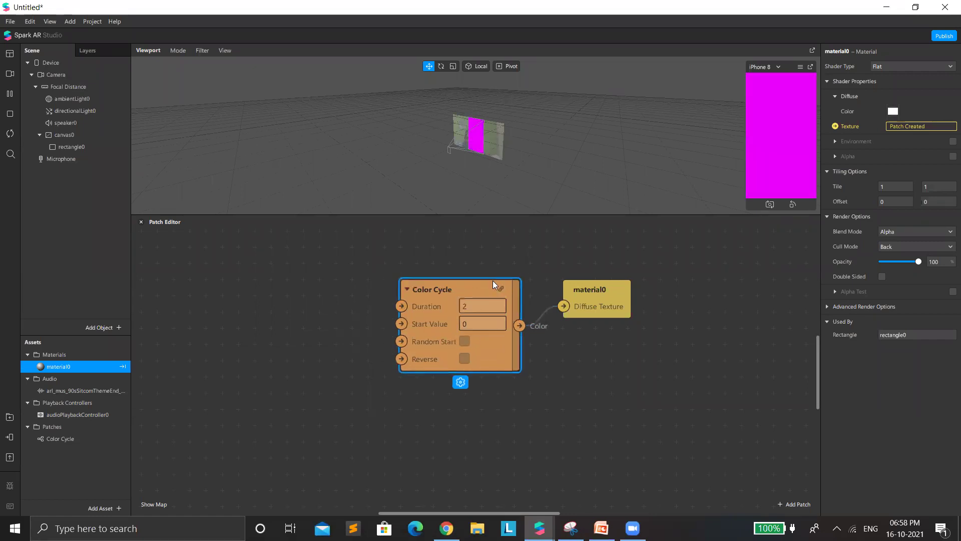
- Set the Color Cycle's Duration to 10 and its Start Value to 0.3
click(485, 302)
text(10)
key(Return)
click(500, 321)
text(0.3)
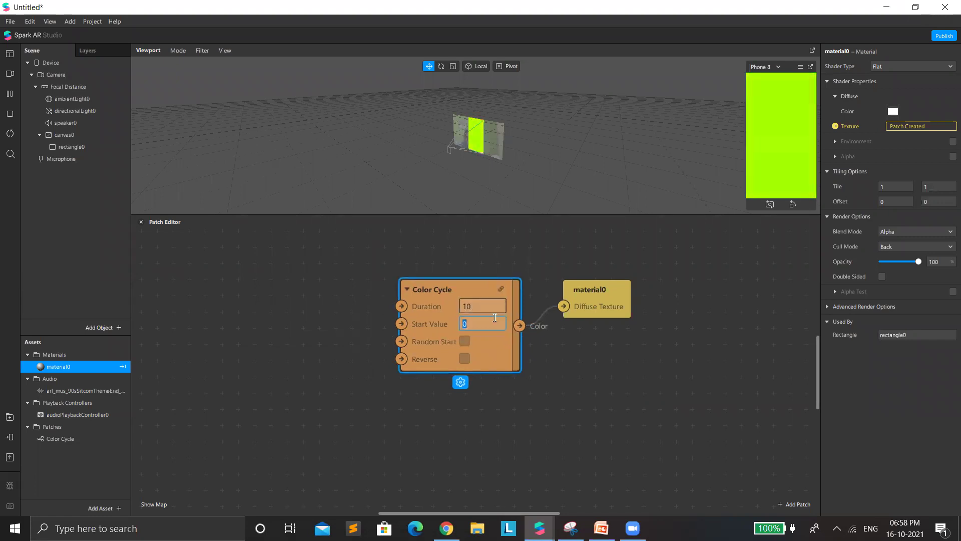
key(Return)
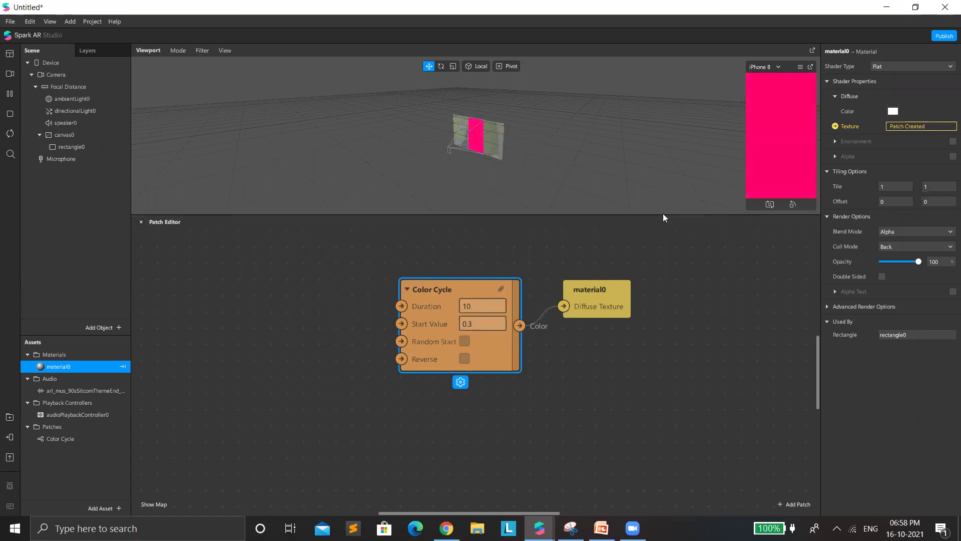
- Enlarge the preview area, try the Add blend mode on the material and set the blend mode to Multiply
drag(664, 215, 670, 252)
drag(729, 491, 738, 228)
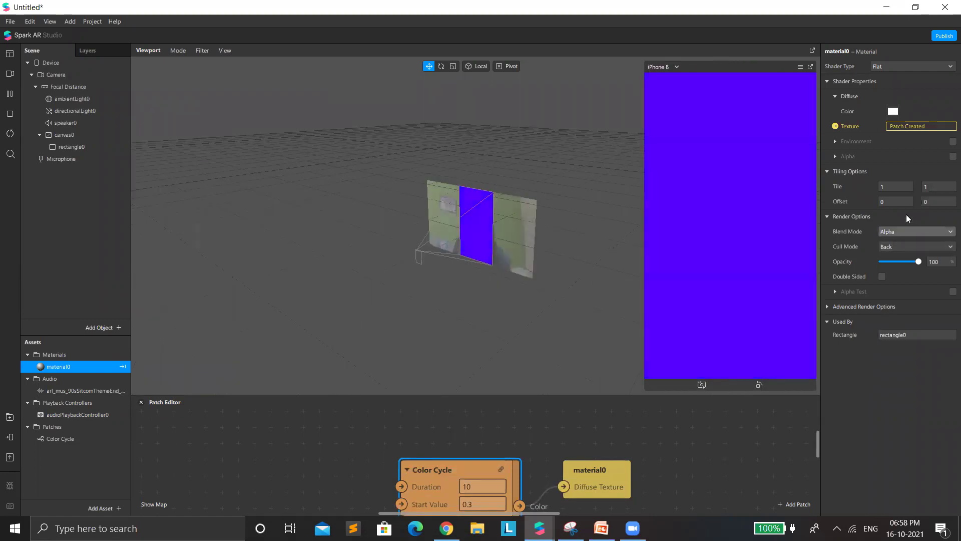
click(913, 231)
click(913, 233)
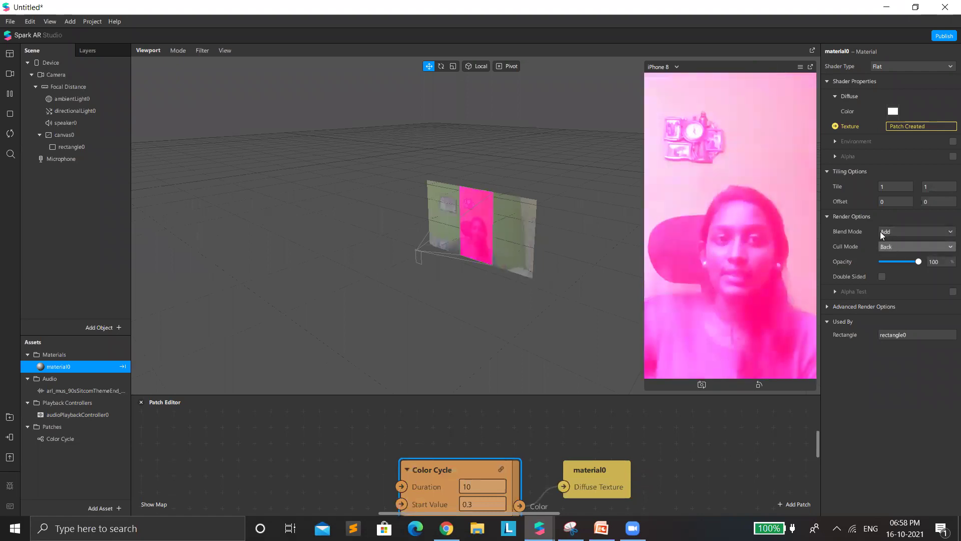
click(884, 232)
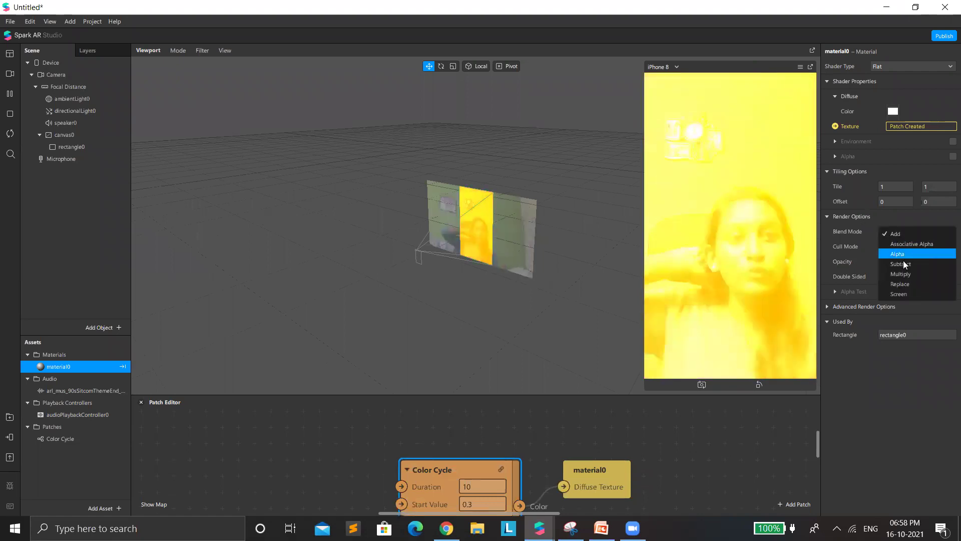
click(909, 274)
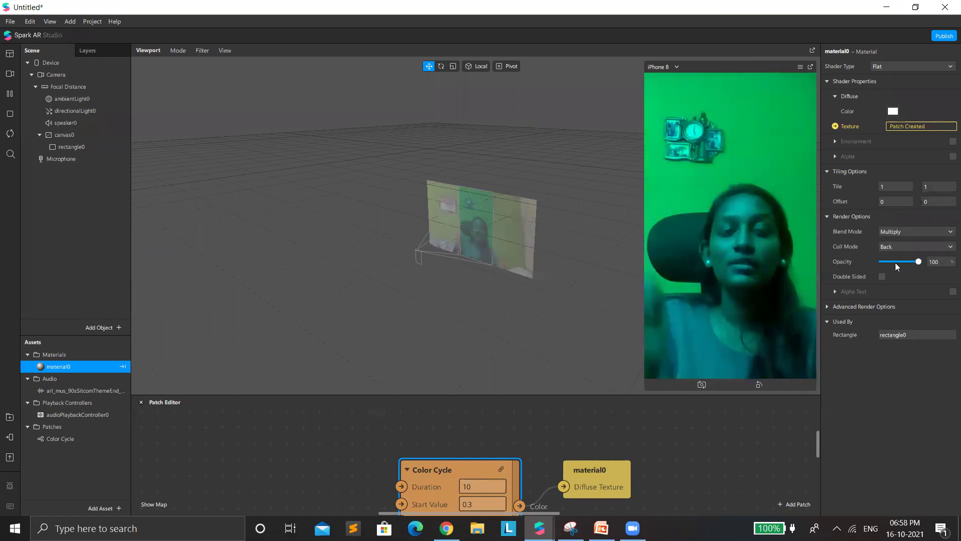
- Try lower opacities on the material in Multiply and Alpha blend modes, and return it to Multiply
click(896, 262)
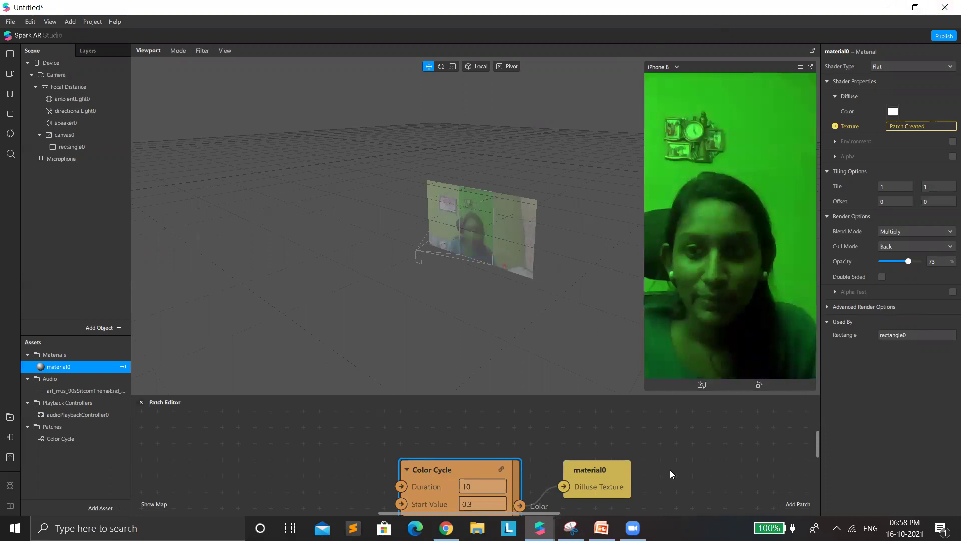
drag(891, 262, 939, 278)
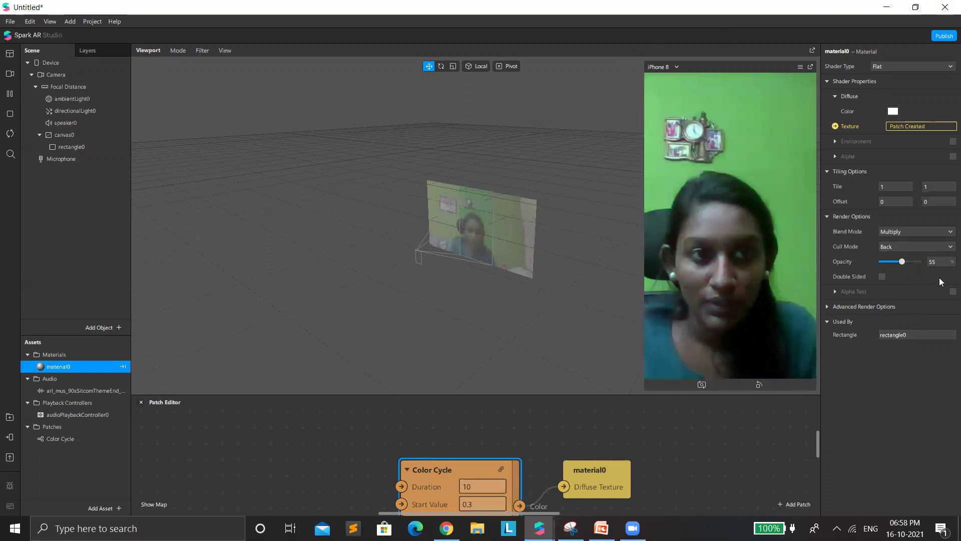
click(915, 231)
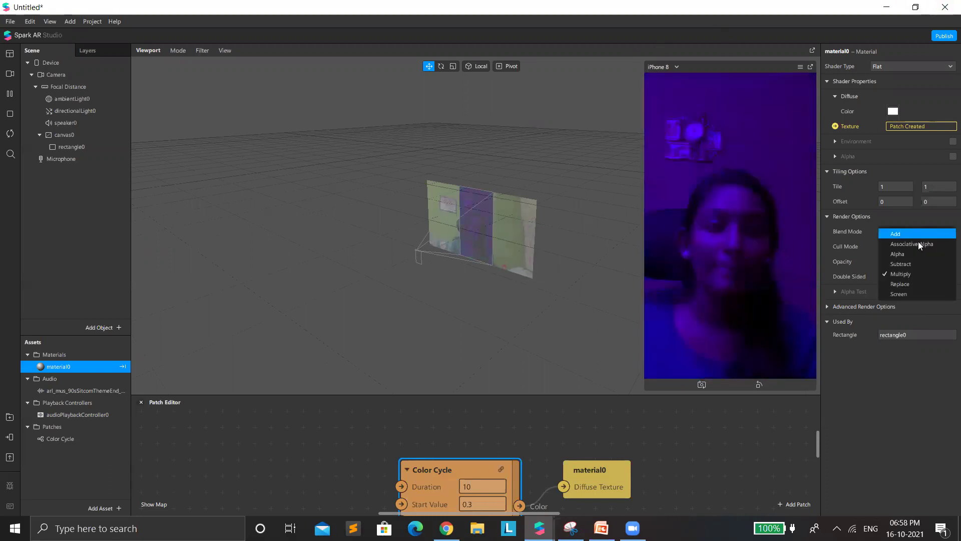
click(900, 255)
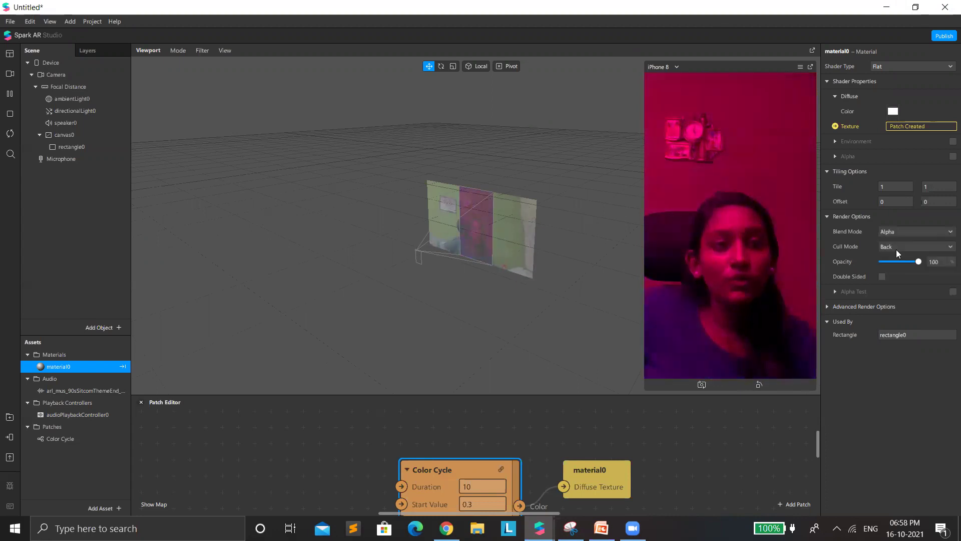
click(887, 261)
drag(888, 261, 895, 265)
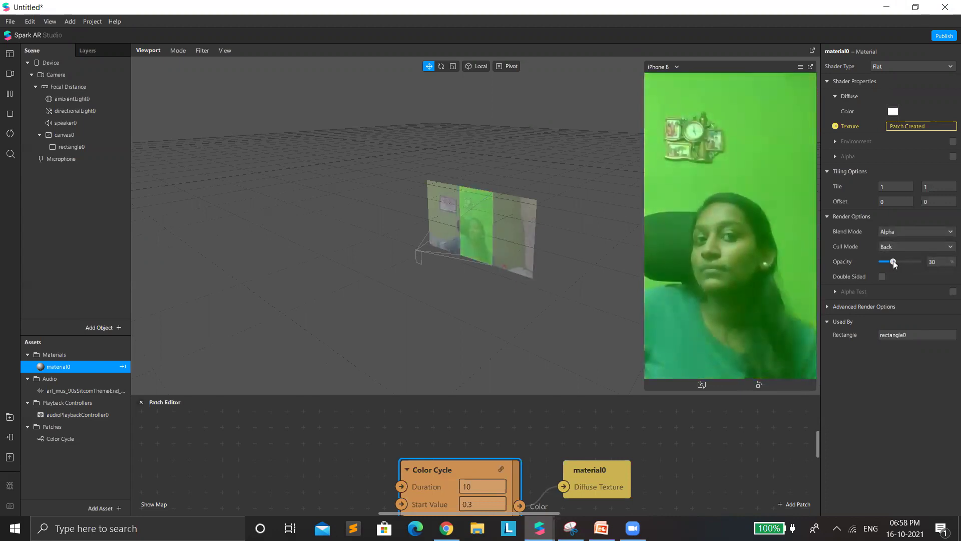
click(901, 231)
click(896, 274)
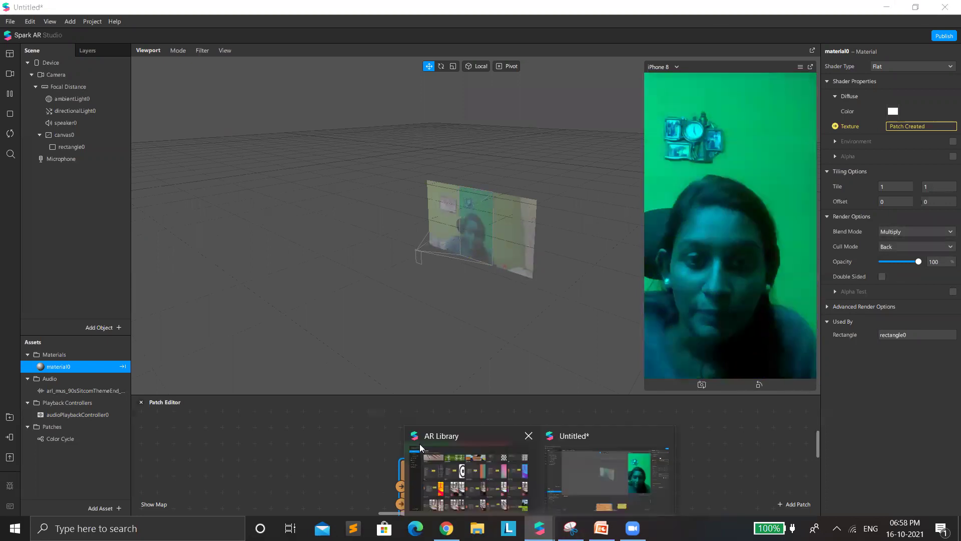
- Switch to the AR Library, import the 4 Colors Gradient shader into the project and return to the scene
click(475, 470)
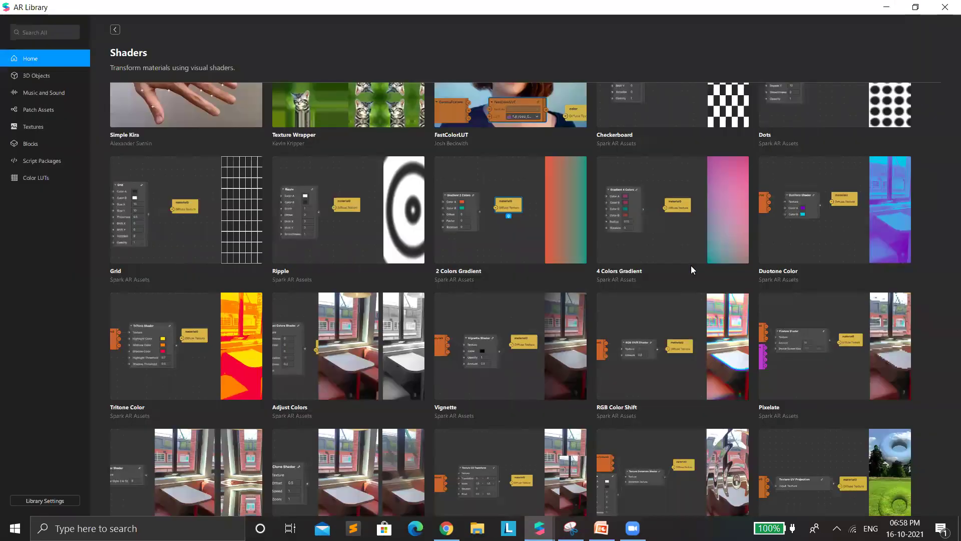
click(660, 223)
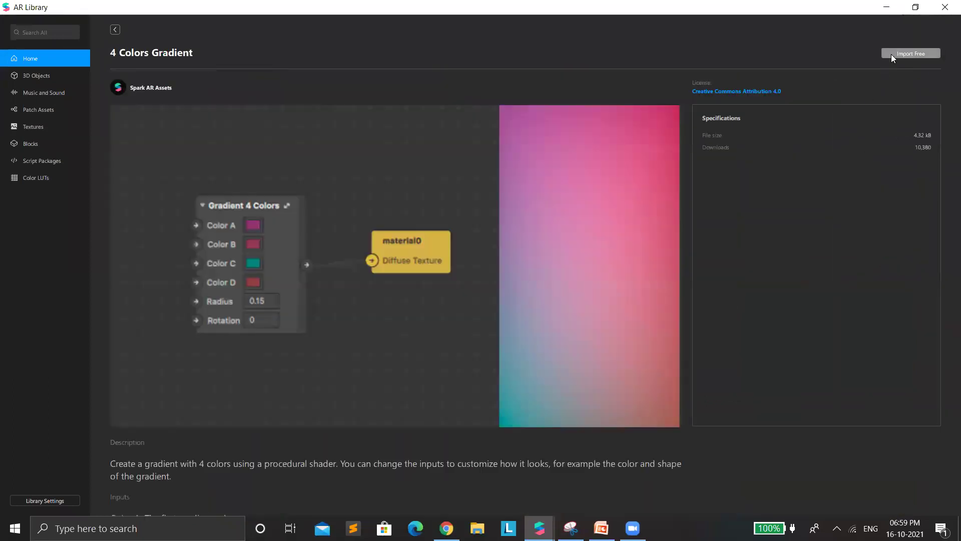
click(892, 55)
click(889, 7)
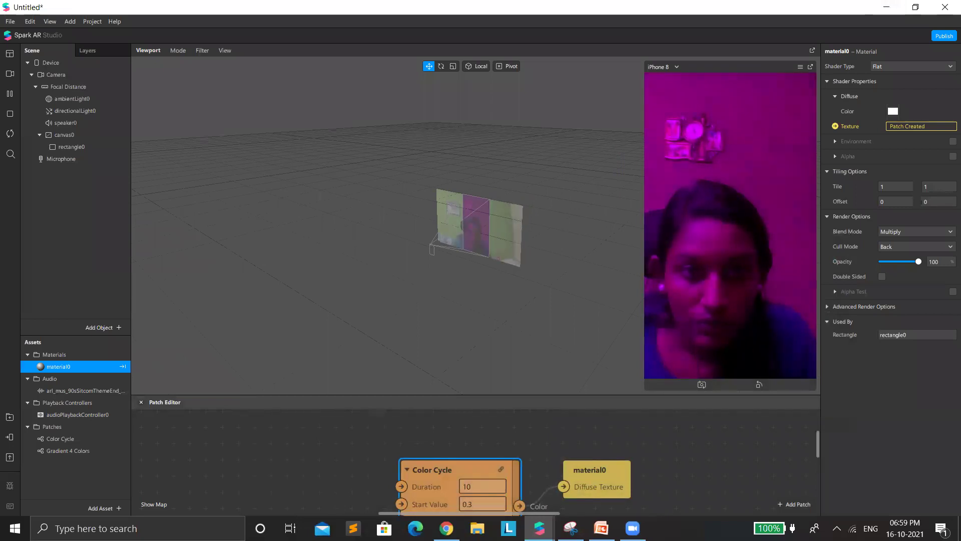
click(539, 528)
click(461, 457)
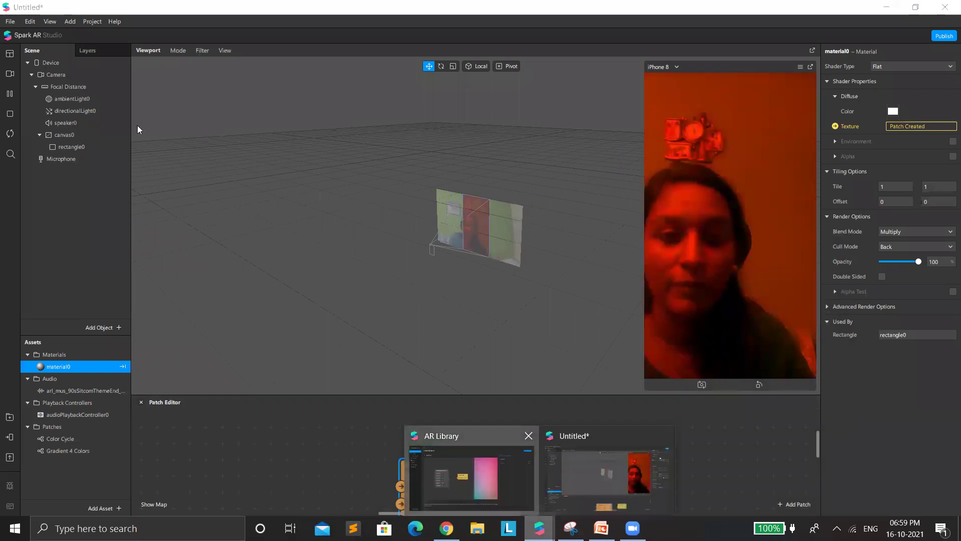
click(470, 476)
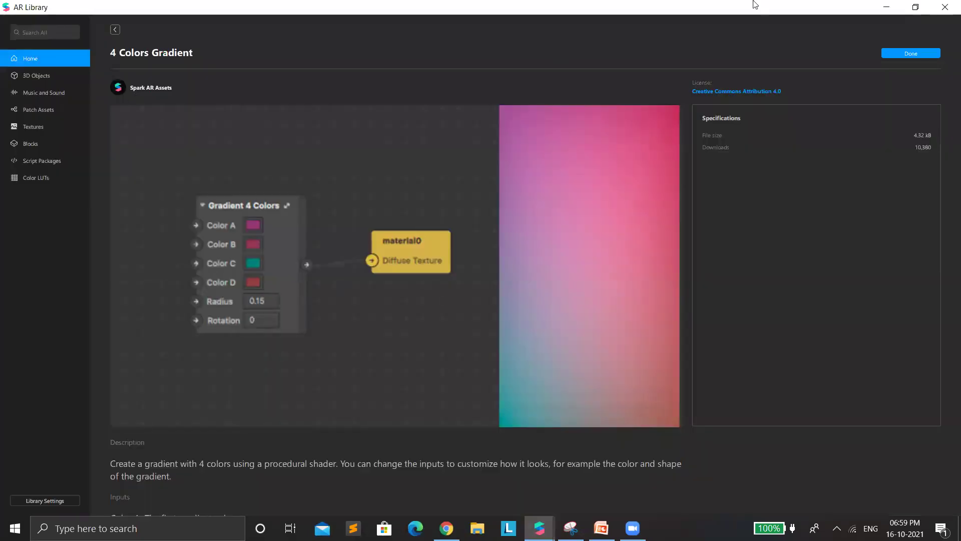
click(885, 8)
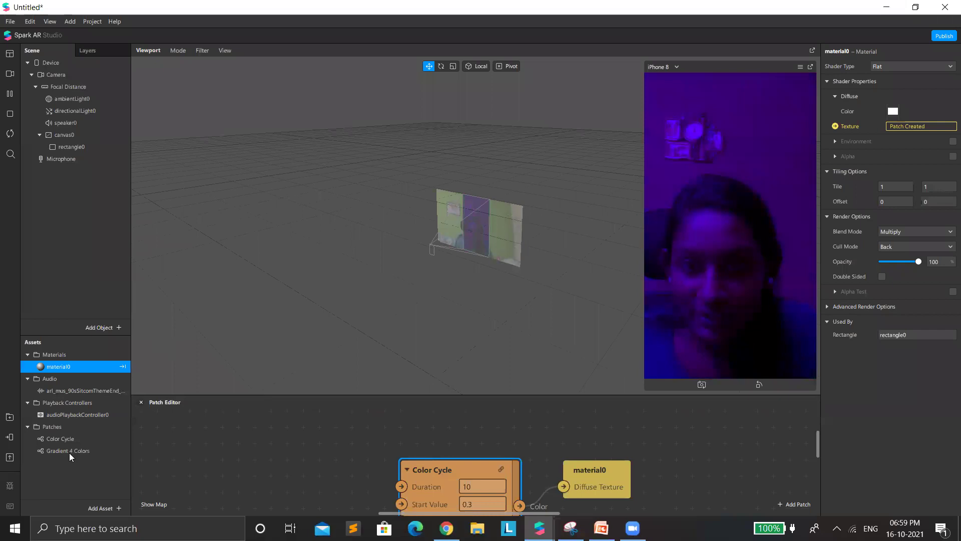
- Add the Gradient 4 Colors patch and connect it to the material's Diffuse Texture in place of the Color Cycle patch
drag(69, 451, 263, 495)
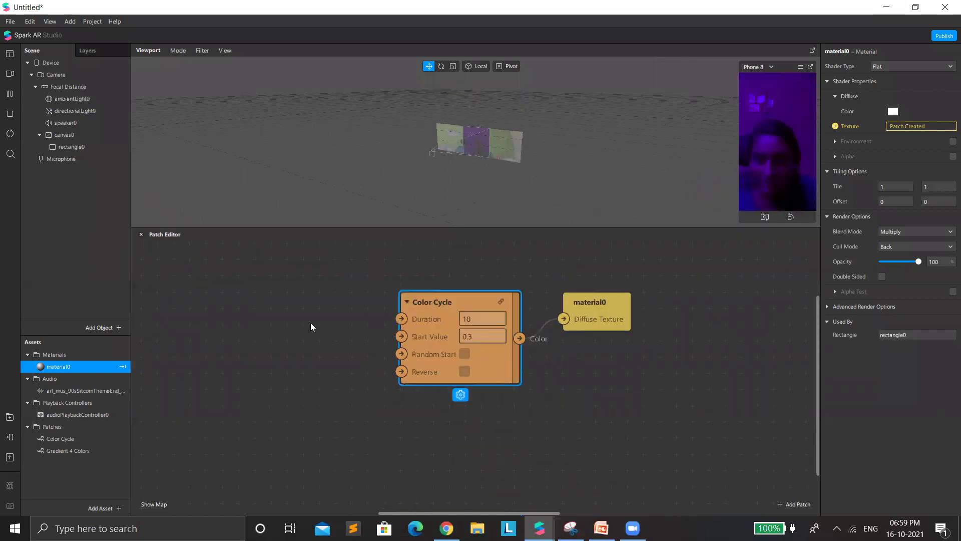
drag(441, 296, 246, 264)
drag(536, 467, 564, 313)
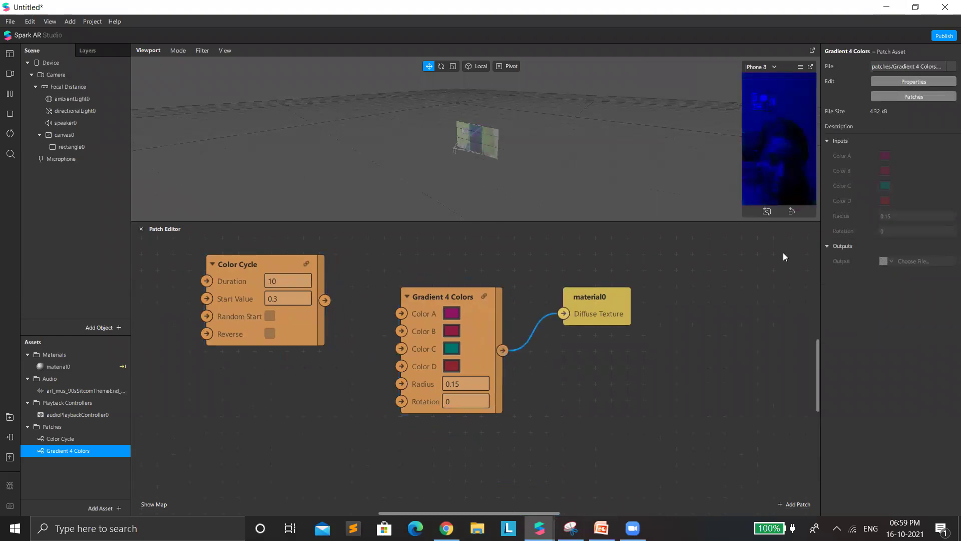
- Enlarge the preview area and try the Add blend mode on the material with different opacities
drag(731, 221, 566, 386)
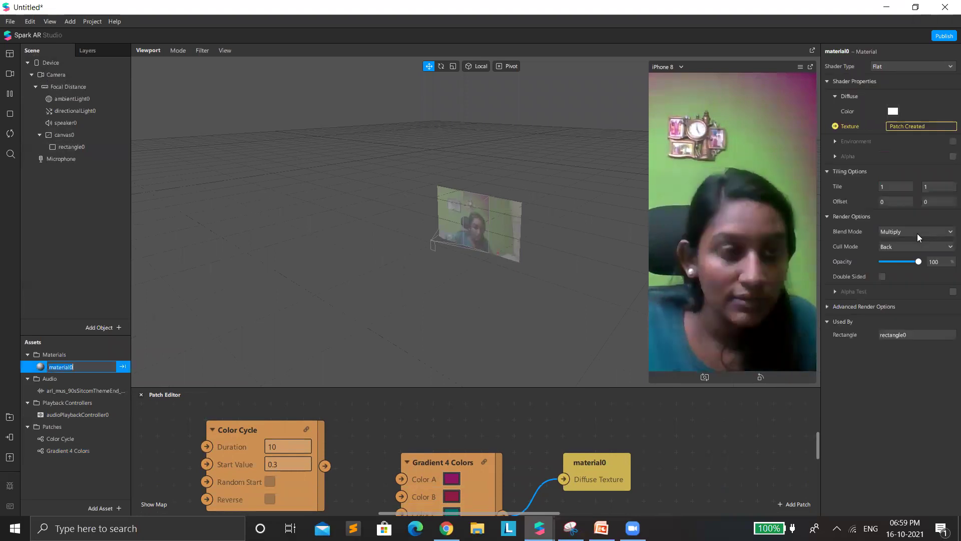
click(917, 233)
click(901, 236)
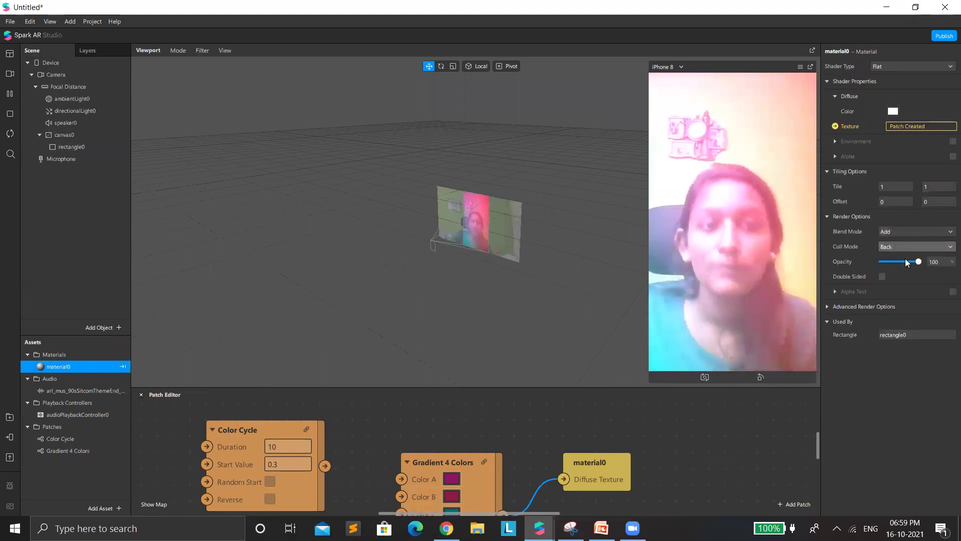
click(893, 261)
drag(892, 258, 933, 256)
- Set the material's blend mode to Alpha and lower its opacity to 11
click(917, 233)
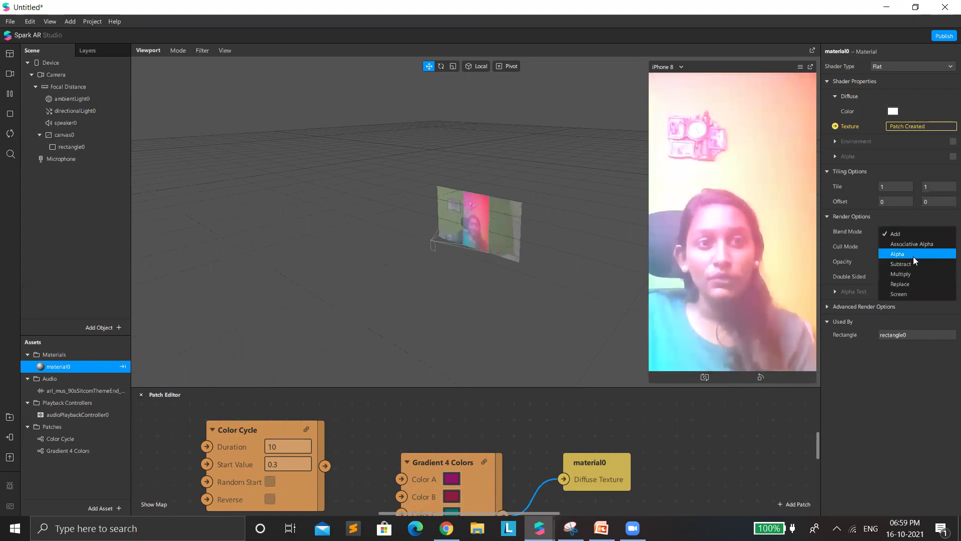
click(910, 253)
drag(896, 265, 884, 267)
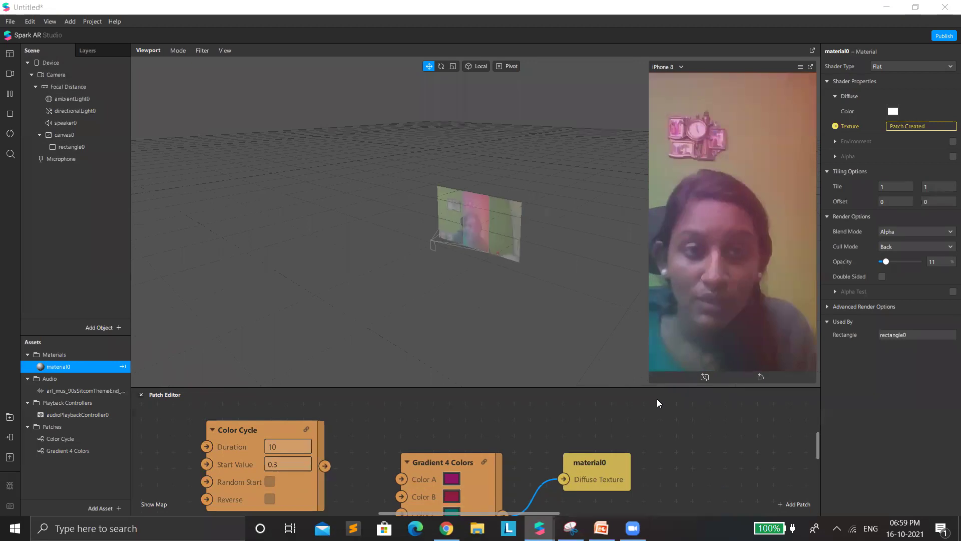
- Change Color A of the Gradient 4 Colors patch to yellow
scroll(548, 399, down, 2)
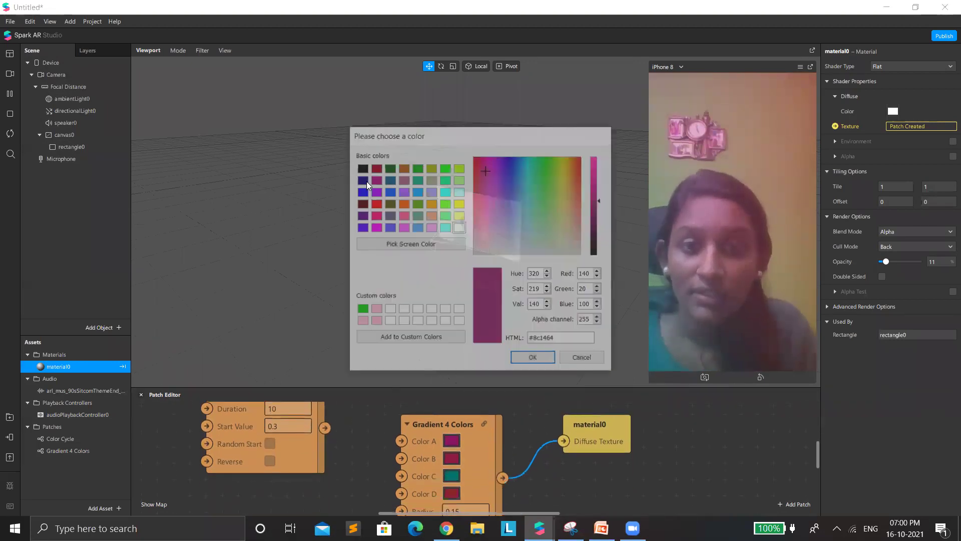
click(418, 200)
click(459, 203)
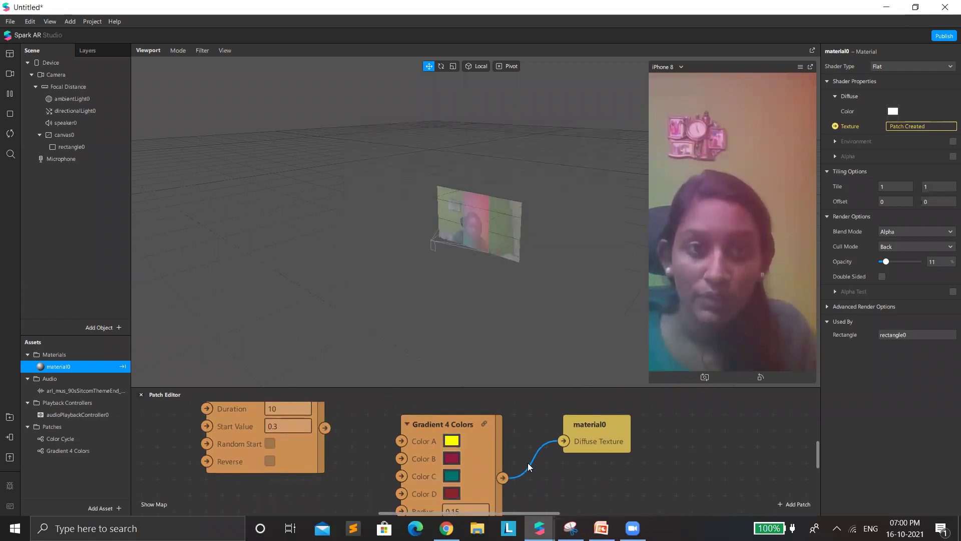
- Set Color C of the Gradient 4 Colors patch to dark blue, #00007f
click(448, 475)
click(361, 179)
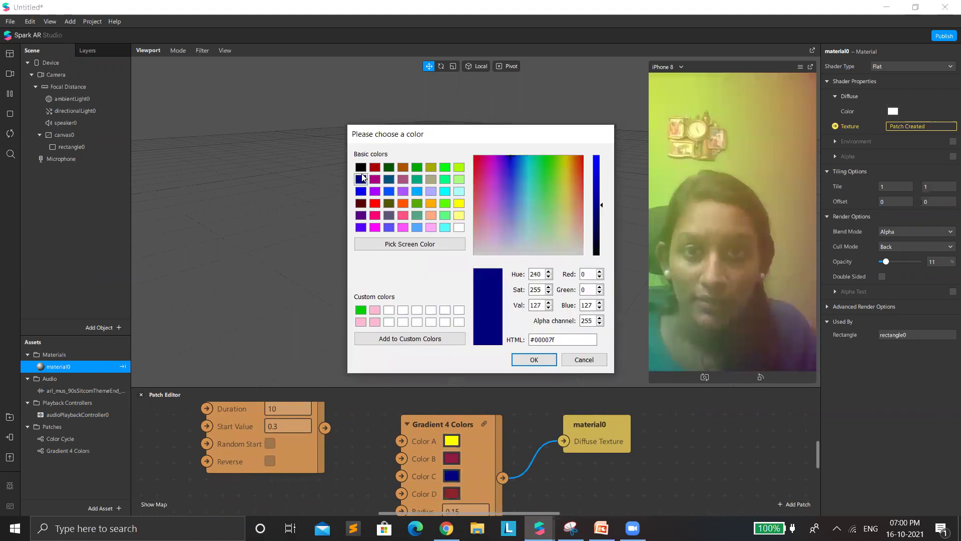
click(534, 359)
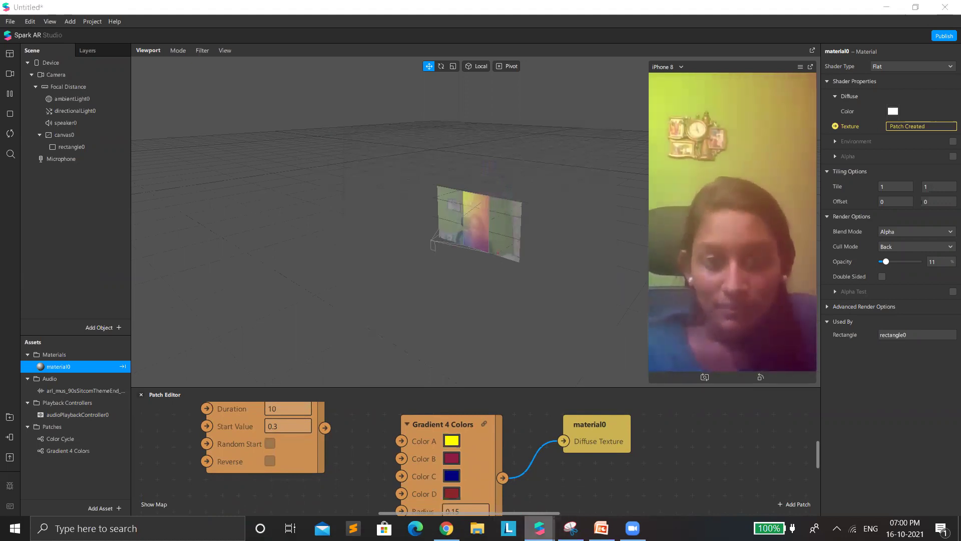
- Switch to the AR Library, go back to the Shaders collection and examine the Simple Kira effect's description and inputs
mouse_move(539, 528)
key(alt+Tab)
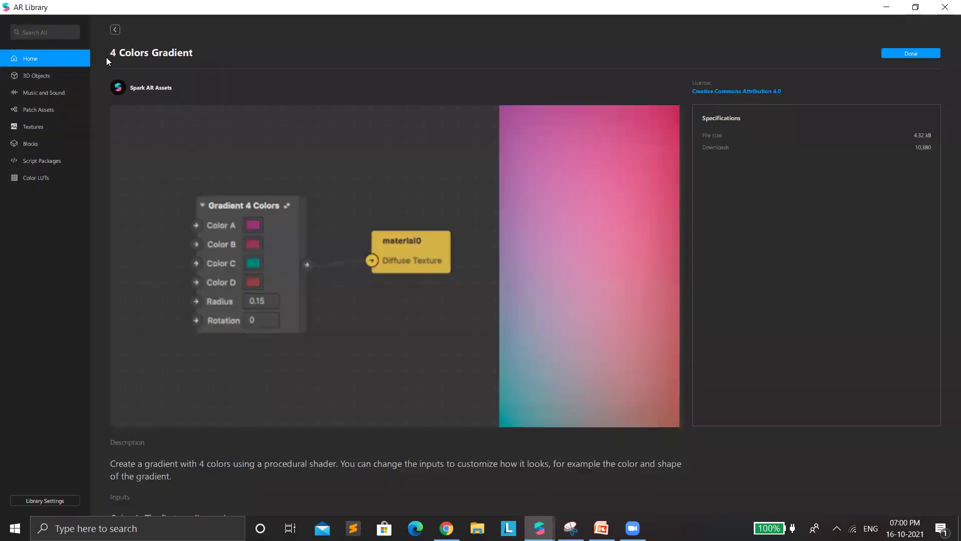
click(119, 31)
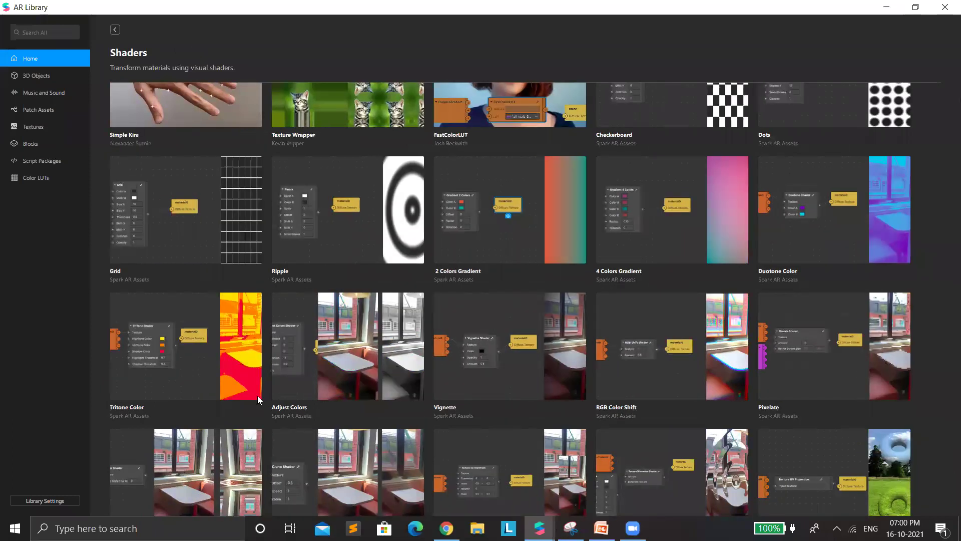
scroll(258, 396, down, 3)
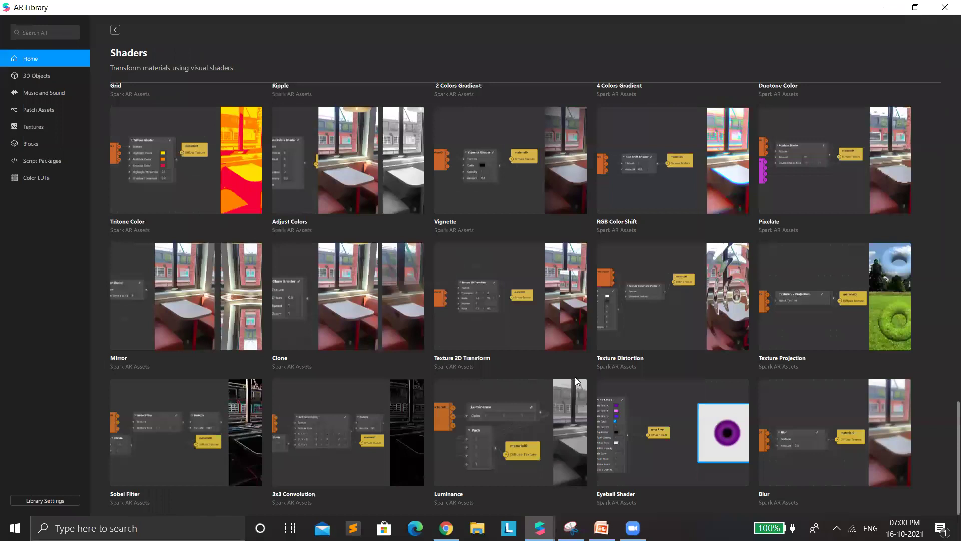
scroll(518, 227, up, 1)
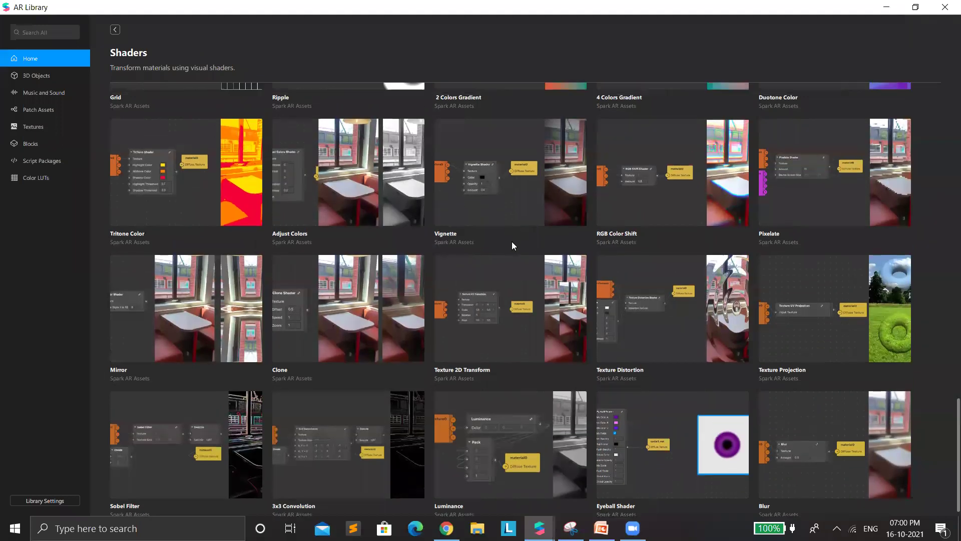
scroll(205, 330, up, 2)
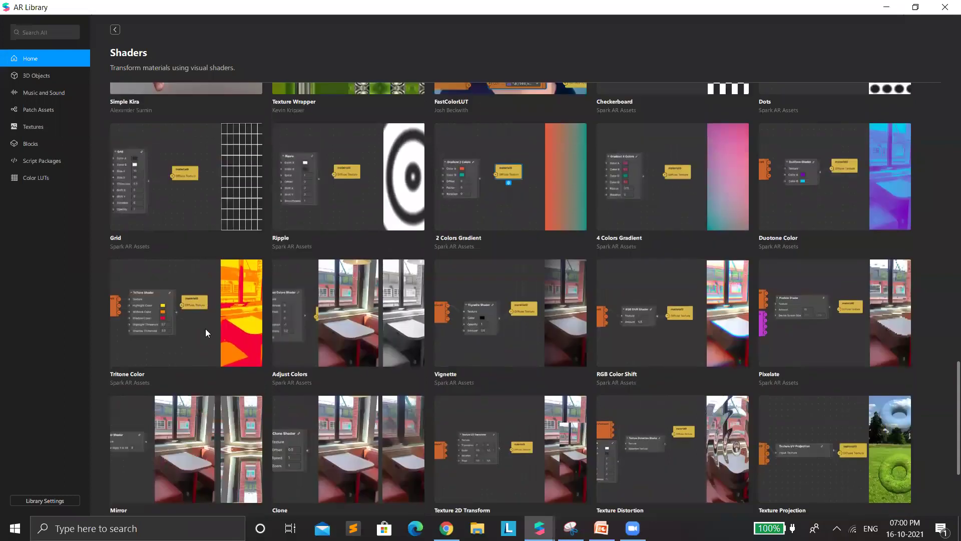
scroll(211, 323, up, 1)
click(352, 382)
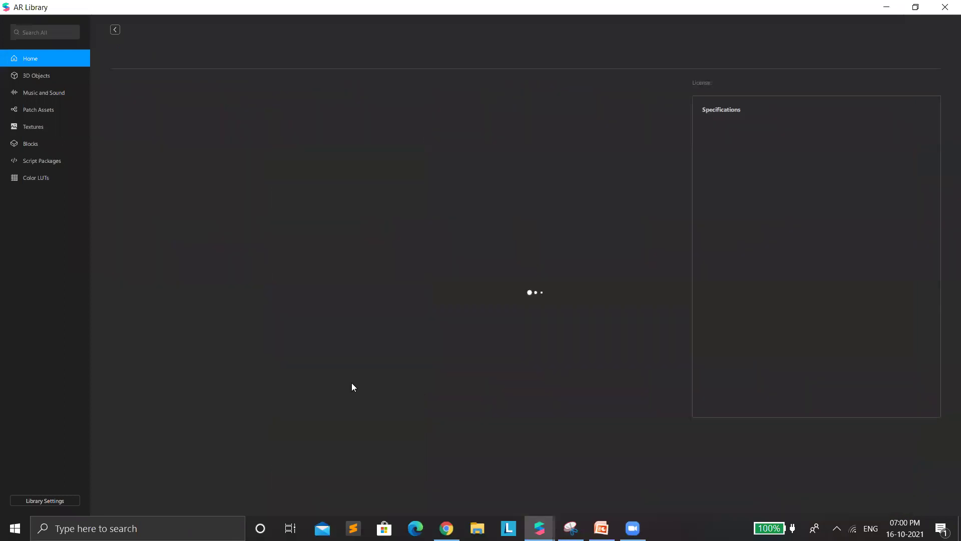
scroll(345, 310, down, 2)
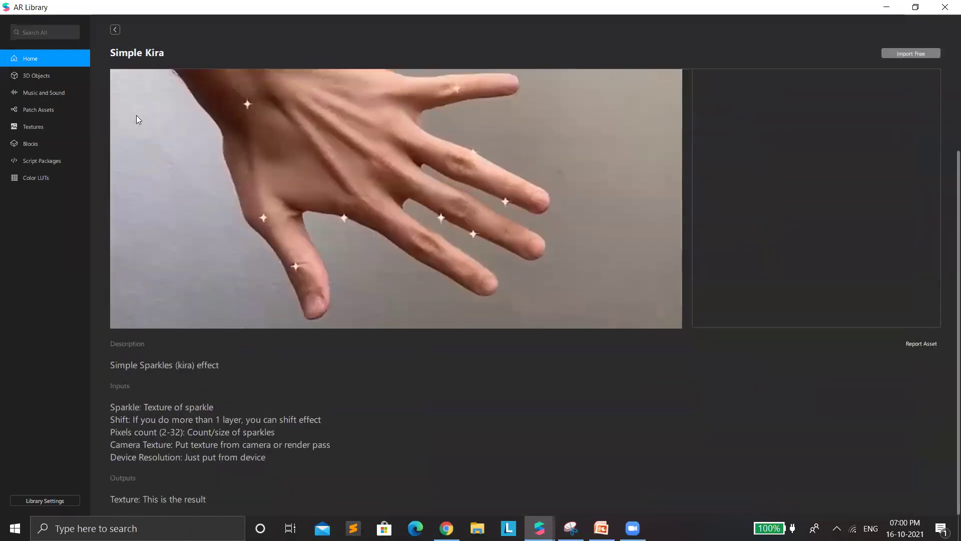
click(115, 30)
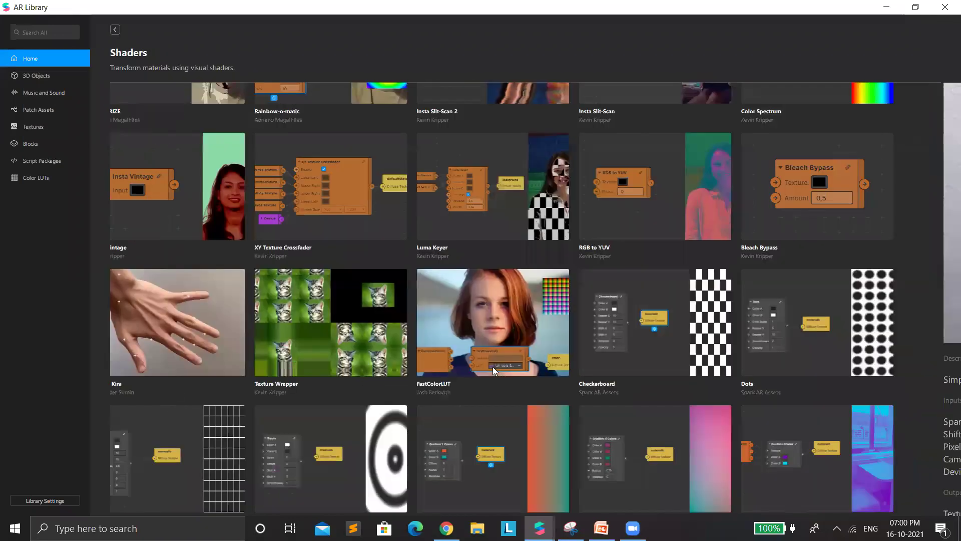
- Browse the other effects in the Shaders collection, examine the Duotone Color asset and return to the Spark AR project
scroll(517, 396, up, 2)
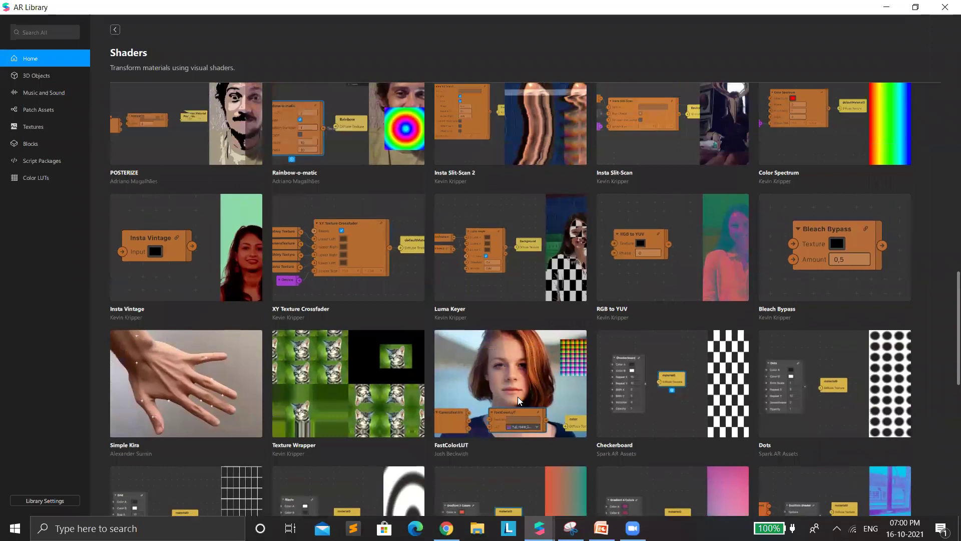
scroll(553, 196, up, 2)
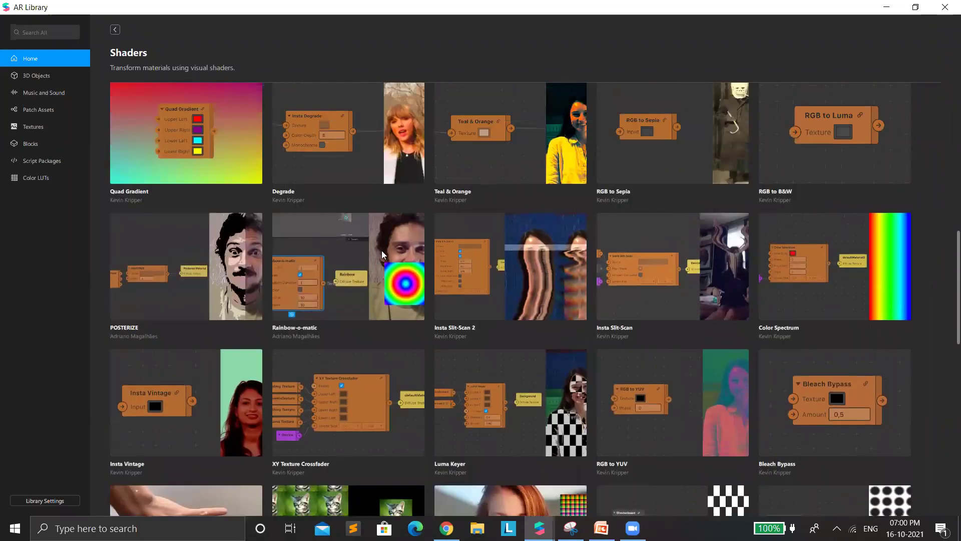
scroll(393, 290, up, 1)
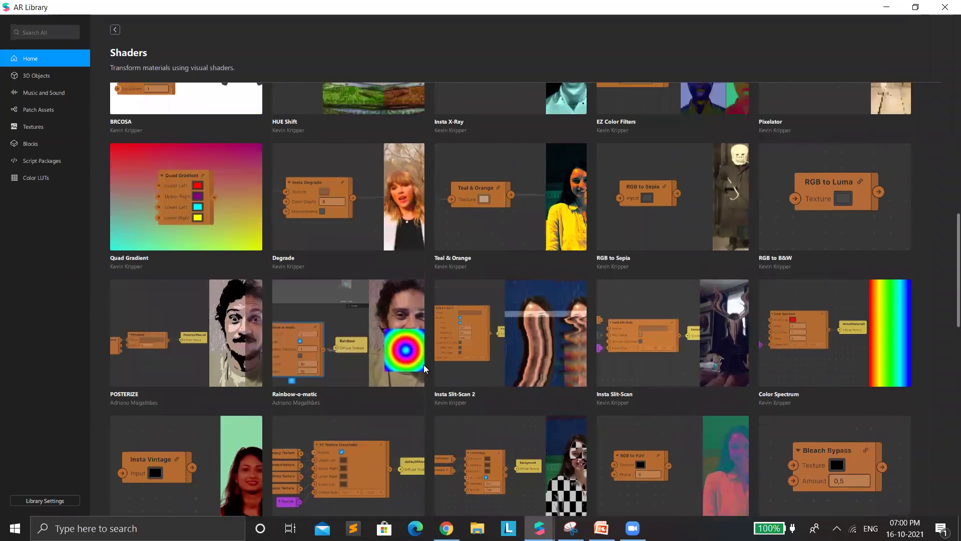
scroll(423, 364, up, 1)
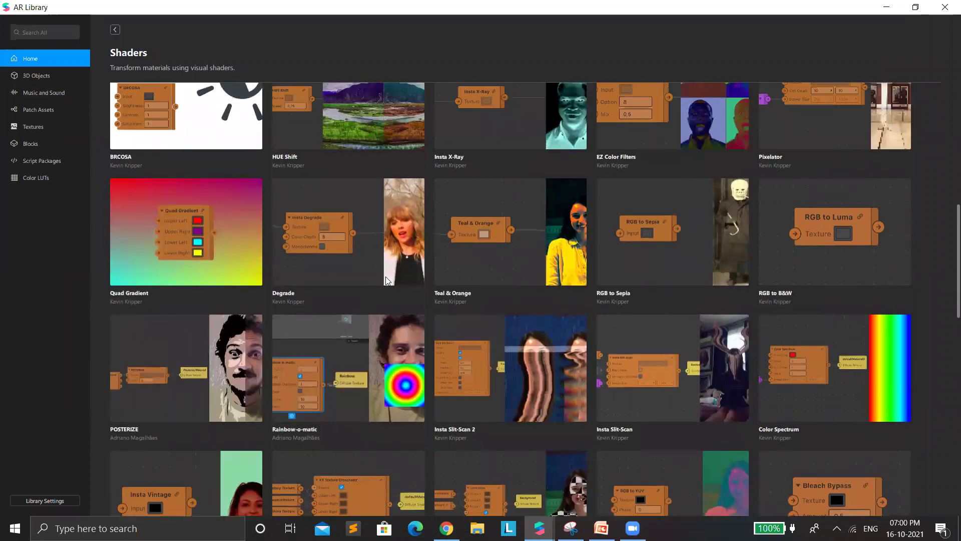
scroll(399, 279, up, 4)
scroll(403, 272, up, 1)
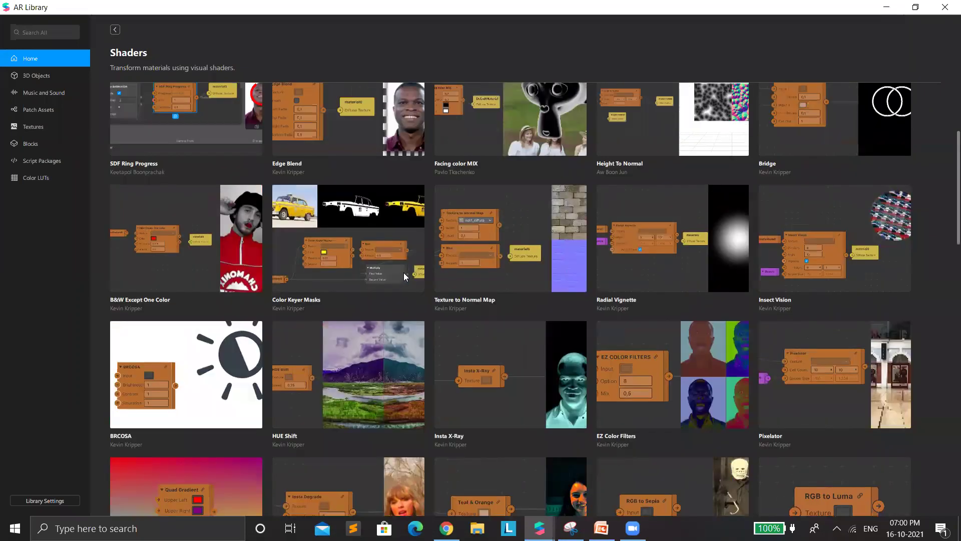
scroll(412, 268, up, 3)
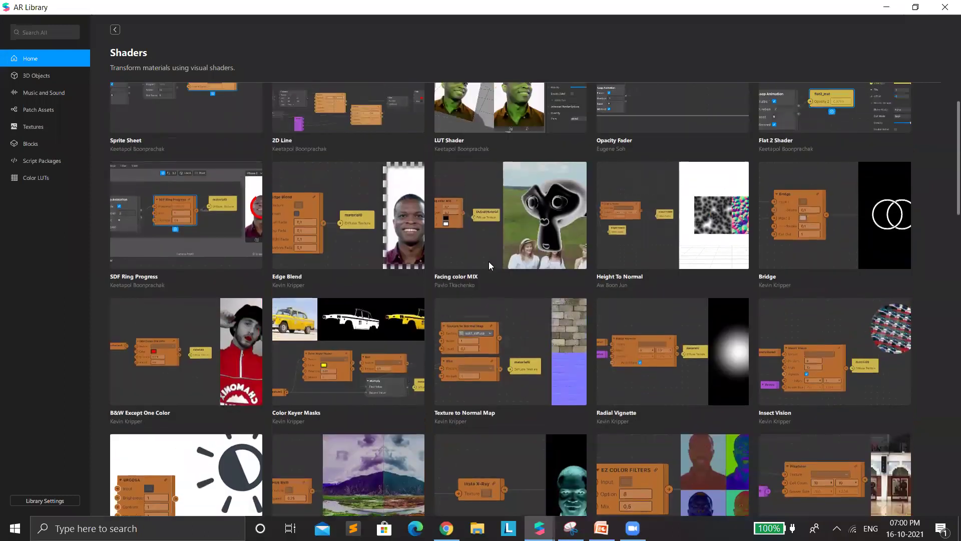
scroll(521, 317, up, 1)
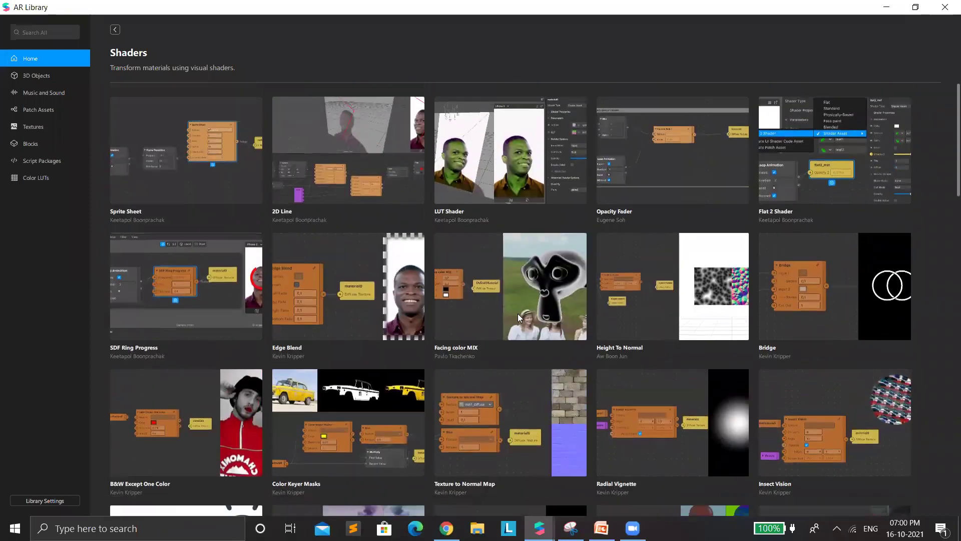
scroll(521, 318, down, 10)
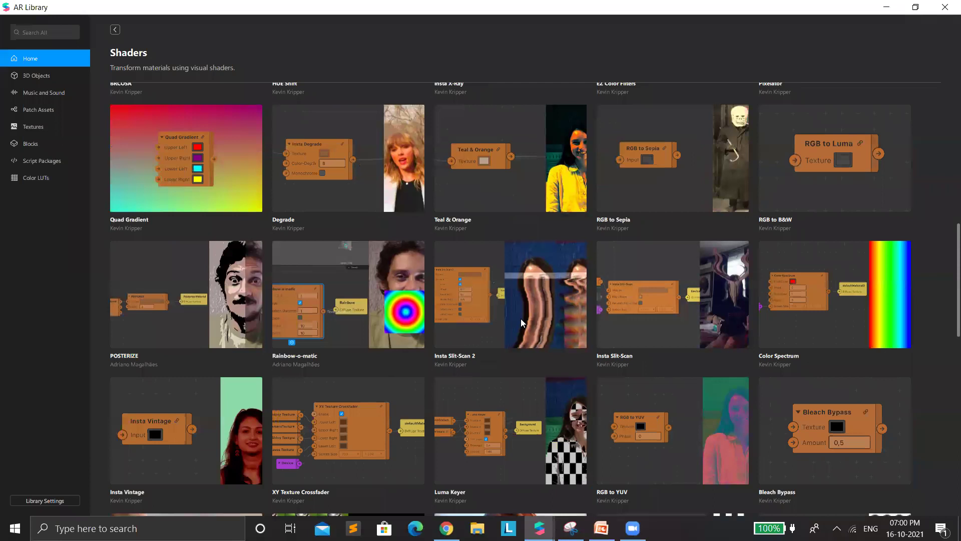
scroll(825, 114, down, 4)
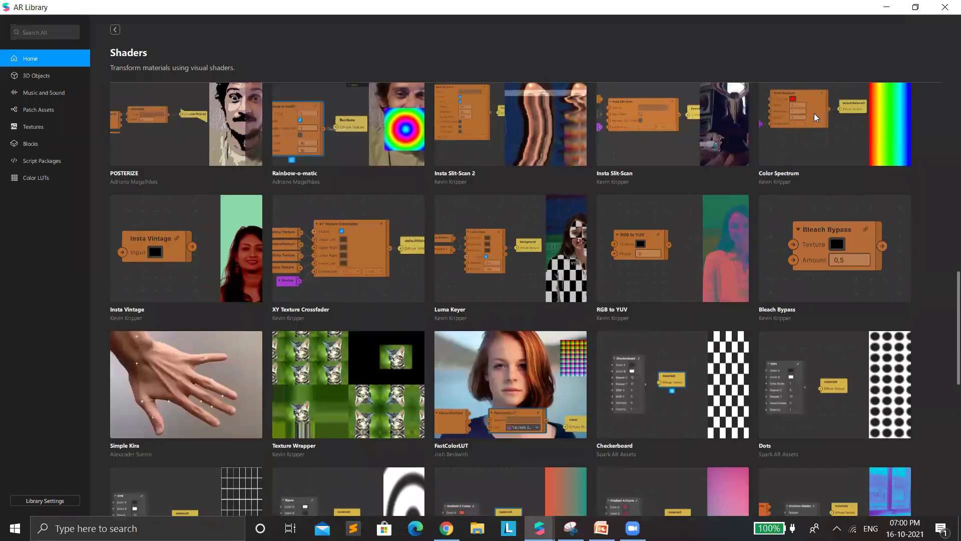
scroll(836, 110, down, 1)
scroll(845, 83, down, 6)
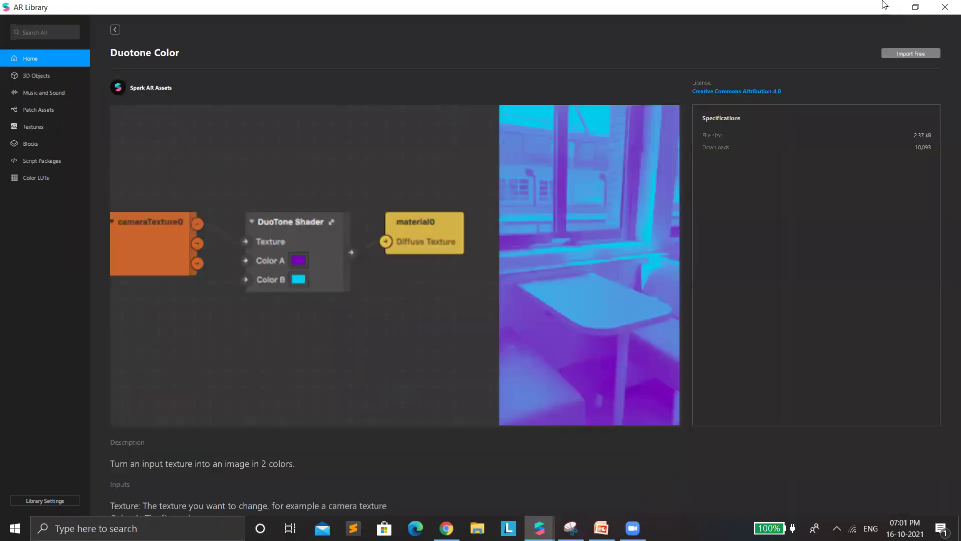
click(886, 9)
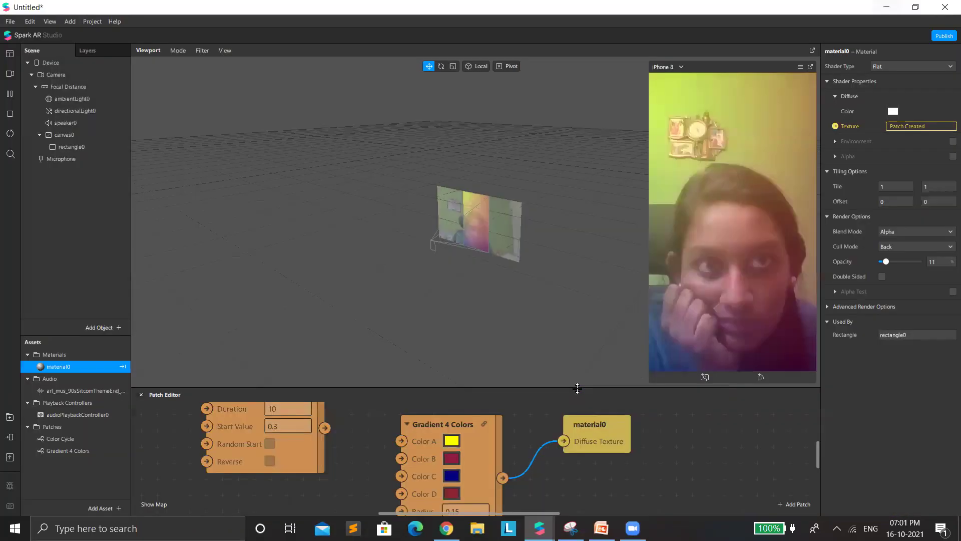
- Enlarge the Patch Editor and move the Gradient 4 Colors and material0 patches together to free space beside them
drag(552, 386, 523, 206)
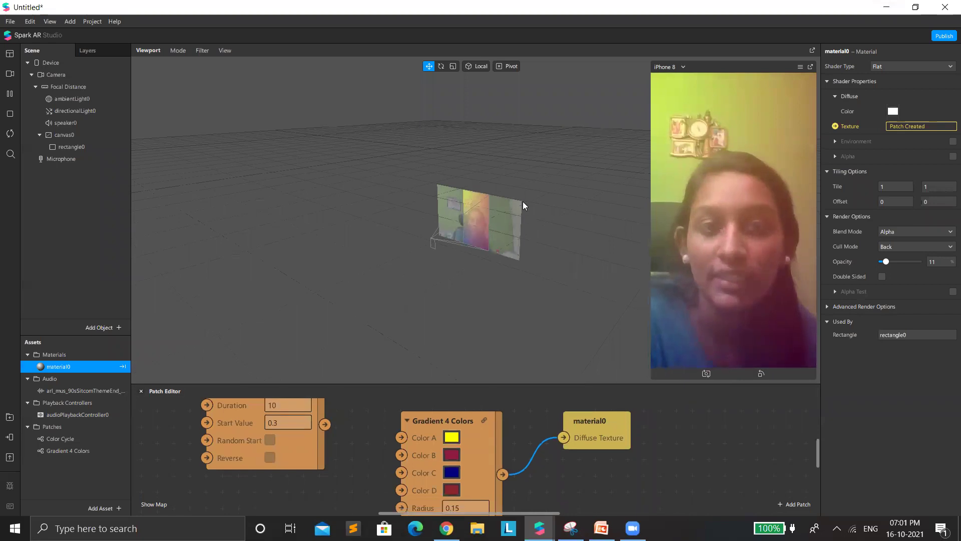
drag(694, 410, 371, 229)
drag(584, 259, 714, 357)
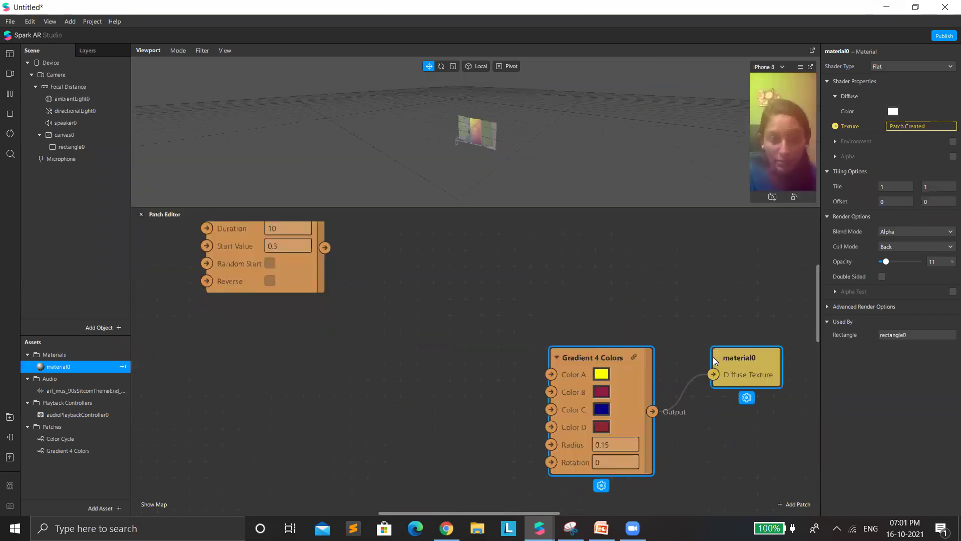
- Add a Loop Animation patch before the gradient patch and connect its progress output to a new Transition patch
right_click(397, 339)
text(loop)
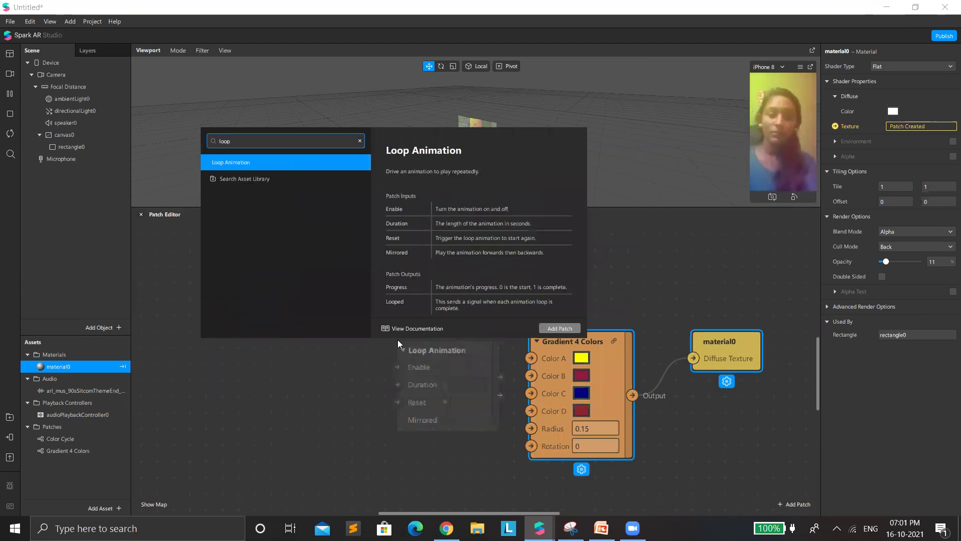
key(Return)
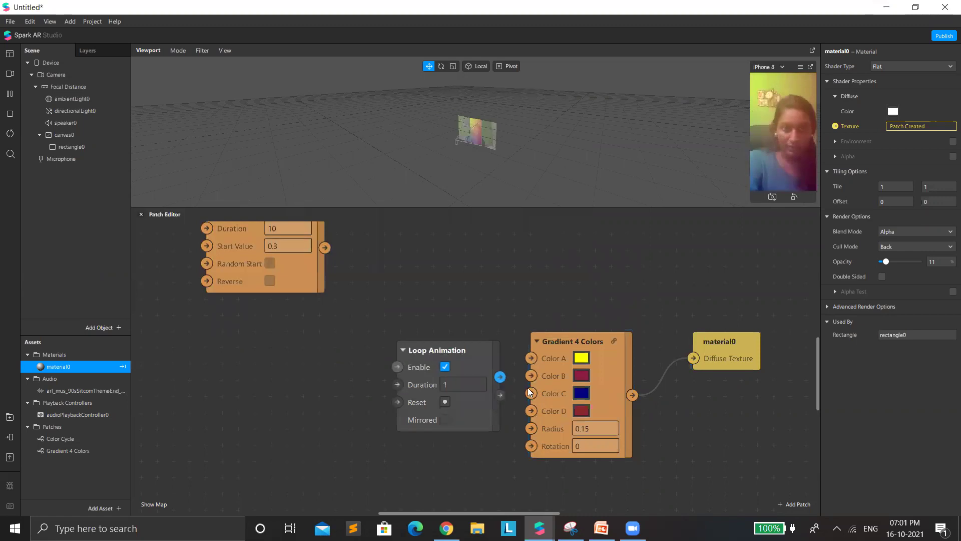
drag(476, 392, 473, 400)
drag(246, 300, 379, 390)
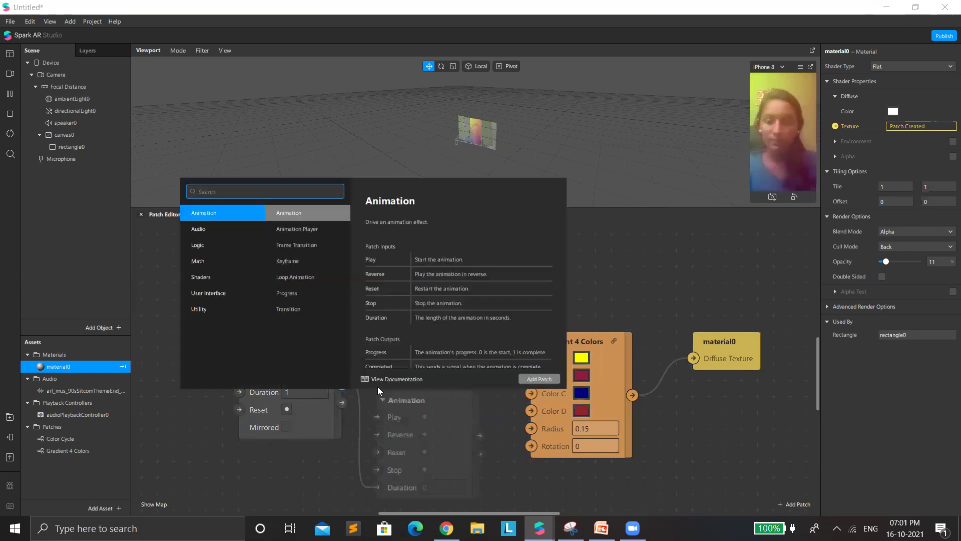
text(tran)
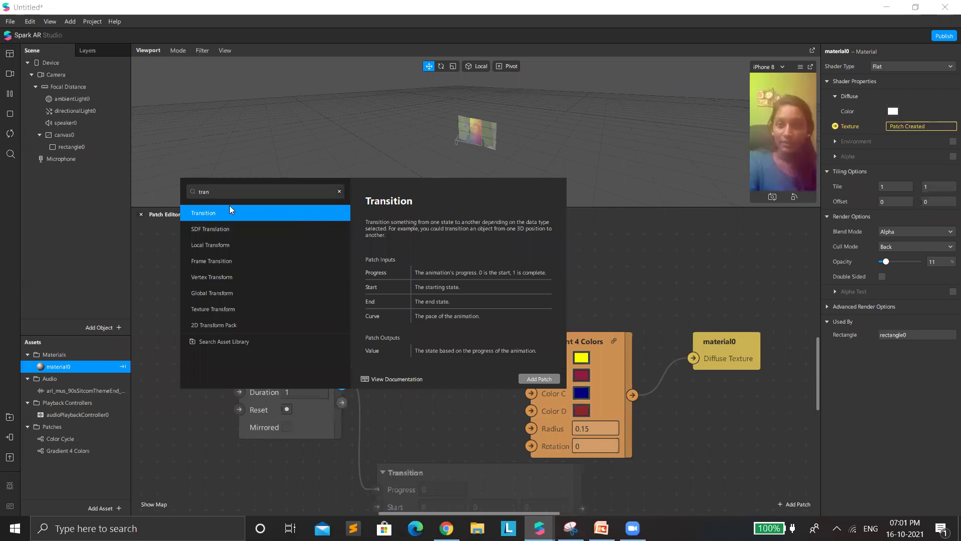
key(Return)
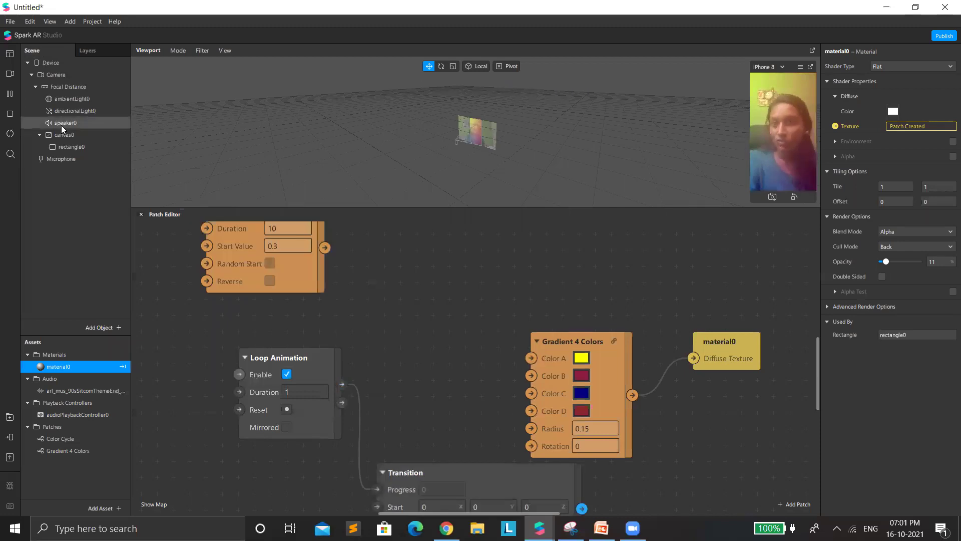
- Apply the preset action that animates rectangle0's 2D scale in a loop
click(85, 147)
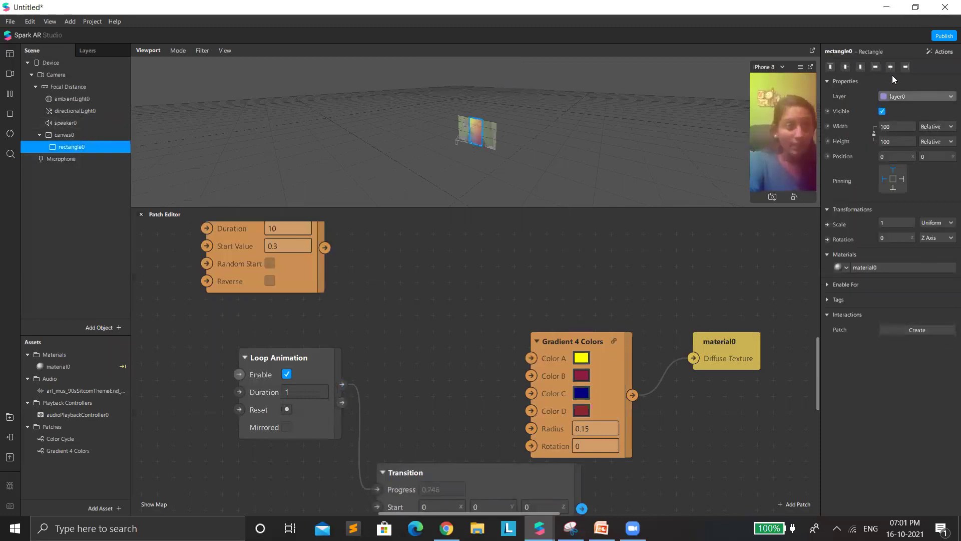
click(934, 53)
mouse_move(927, 66)
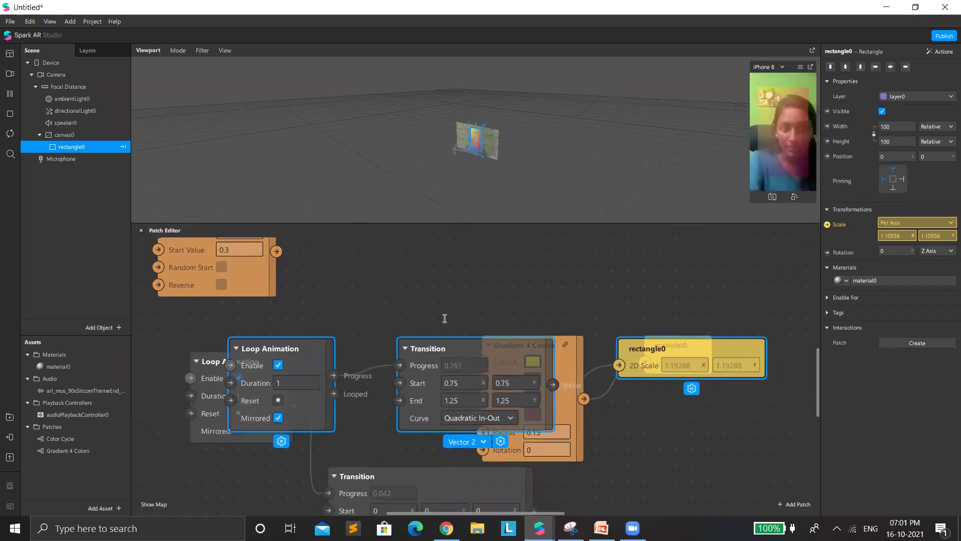
- Set the rectangle scale Transition's End to 2 for X and 3 for Y, and its Start X to 2
click(446, 317)
text(2)
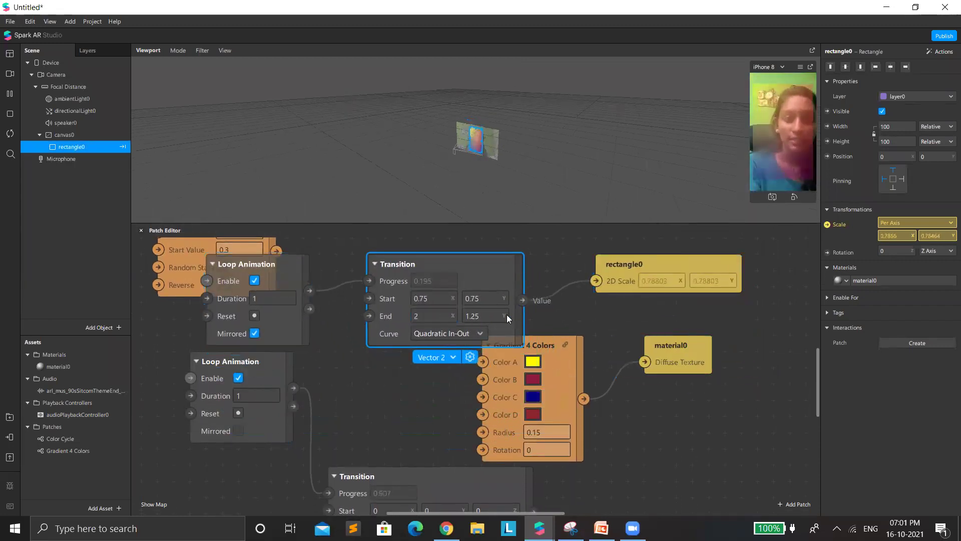
click(487, 314)
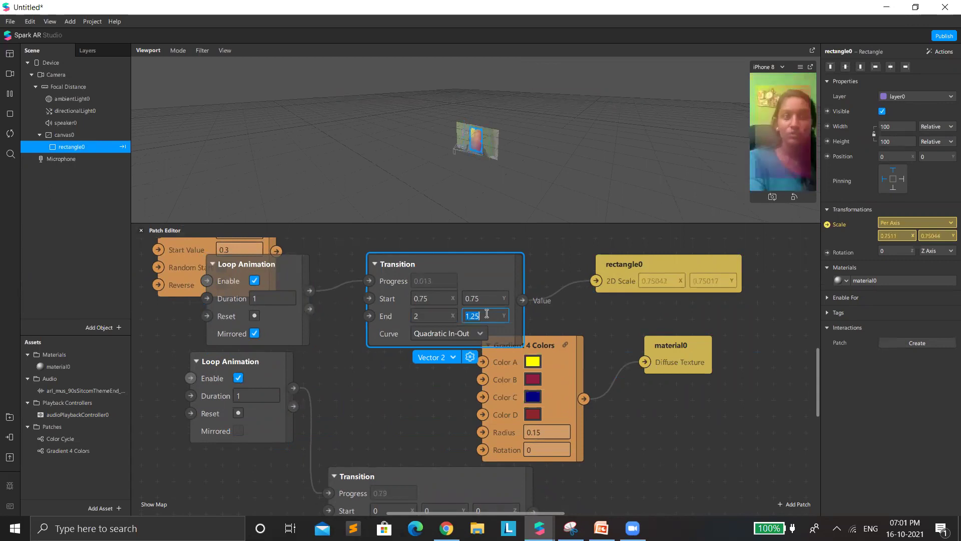
text(3)
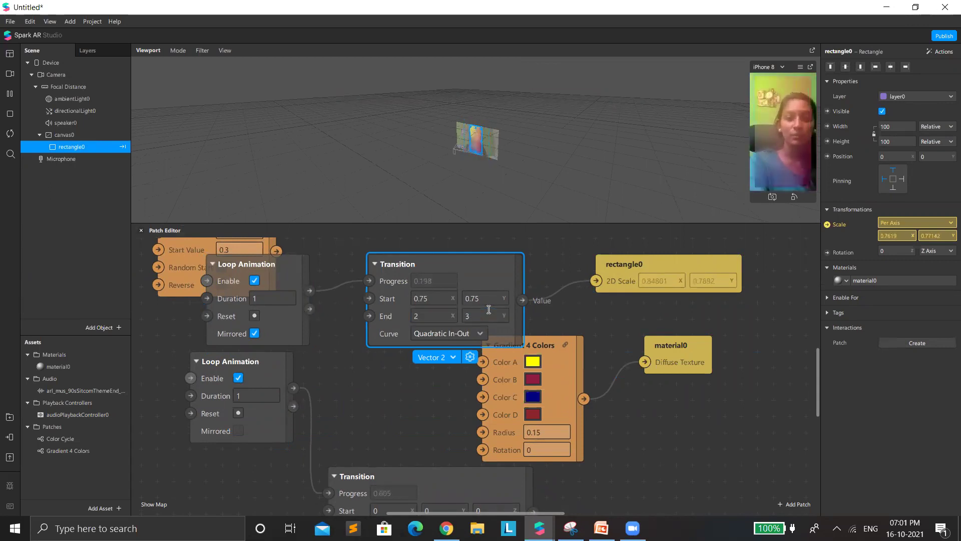
key(Return)
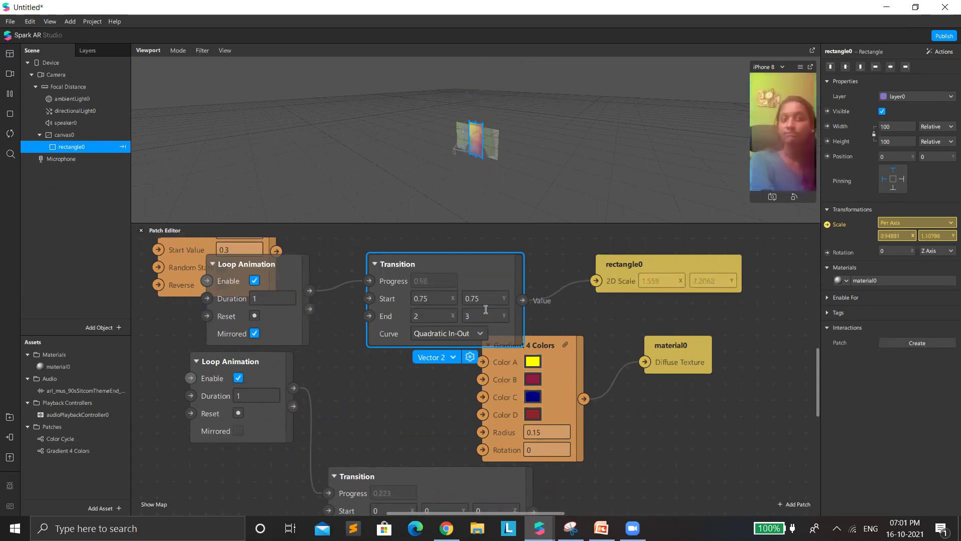
click(432, 297)
text(2)
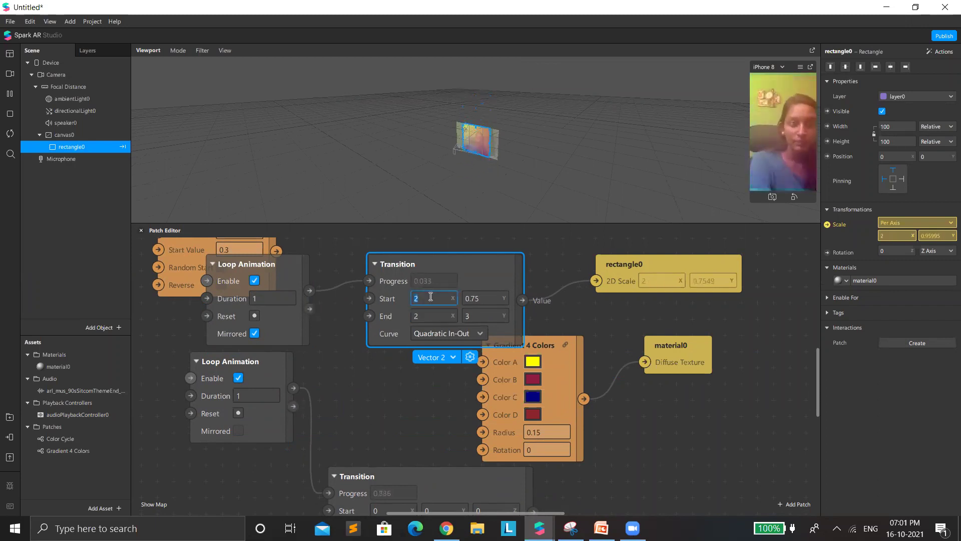
- Set the rectangle scale Transition's Start to 1.5 for X and 1.3 for Y
double_click(430, 298)
text(1.5)
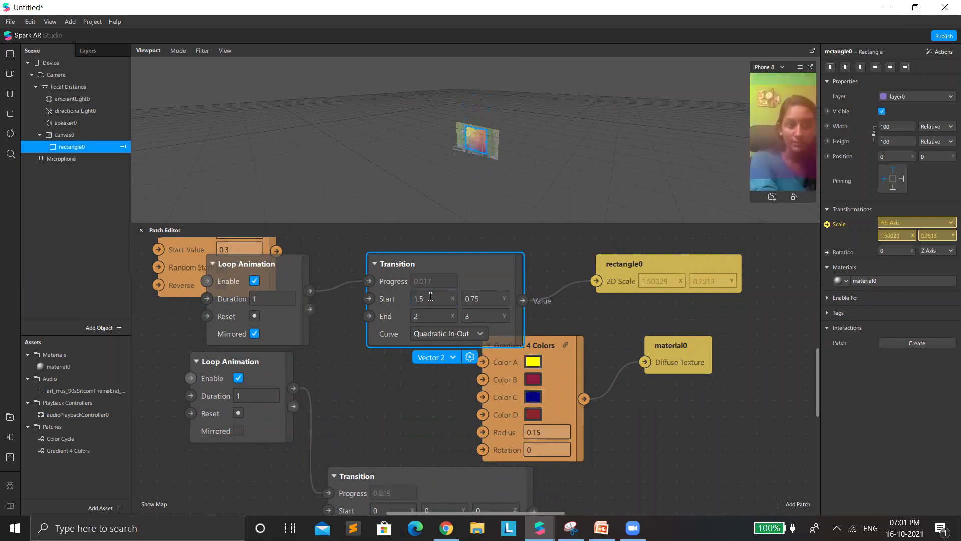
double_click(475, 297)
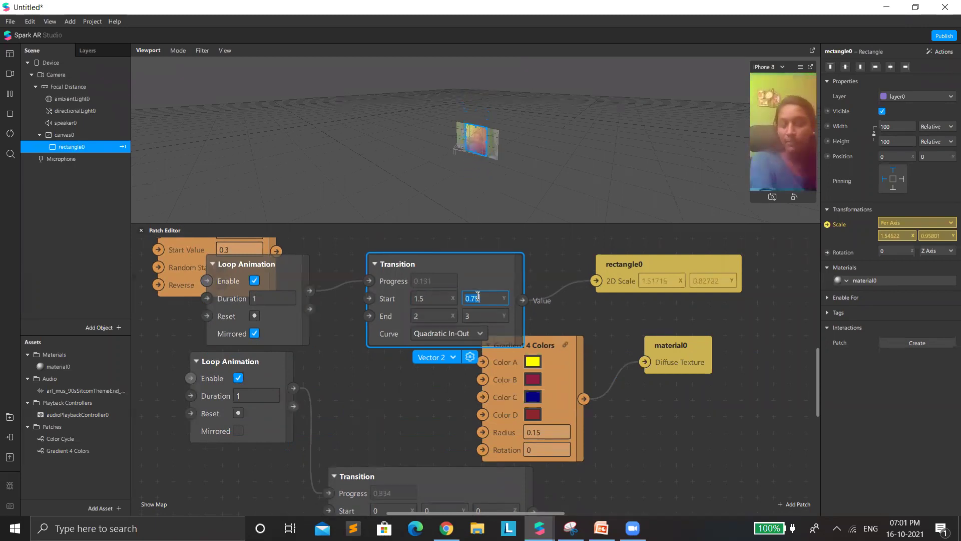
text(1.3)
key(Return)
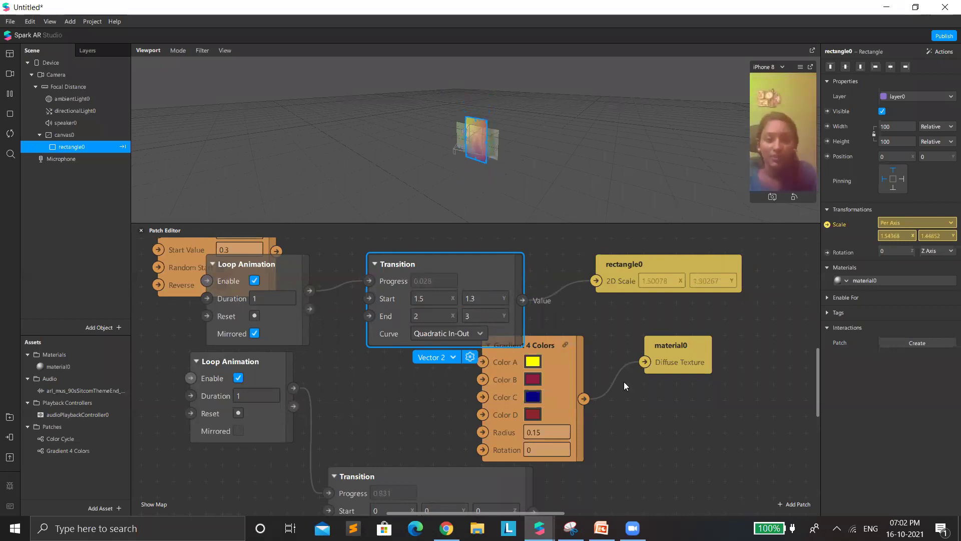
- Import the Adjust Colors shader from the AR Library and return to the project
mouse_move(540, 528)
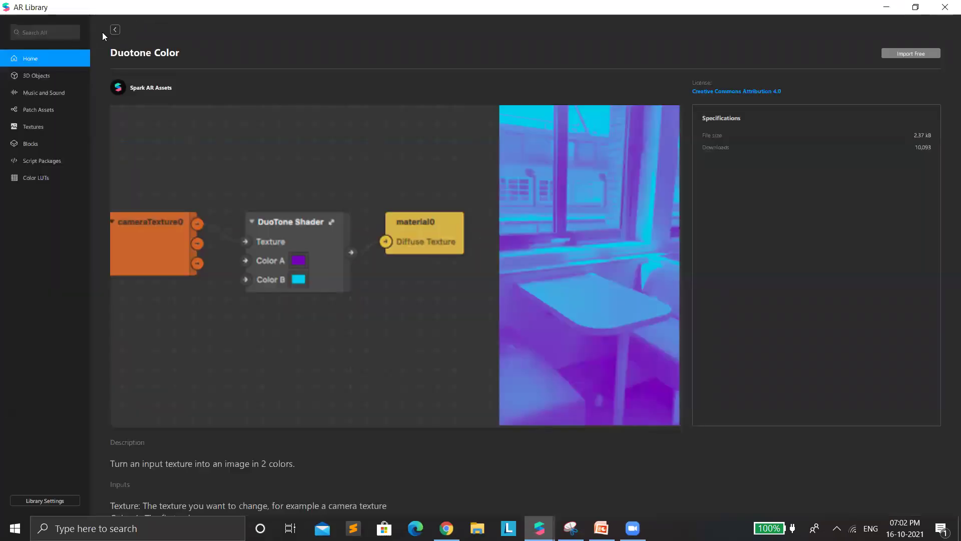
click(115, 31)
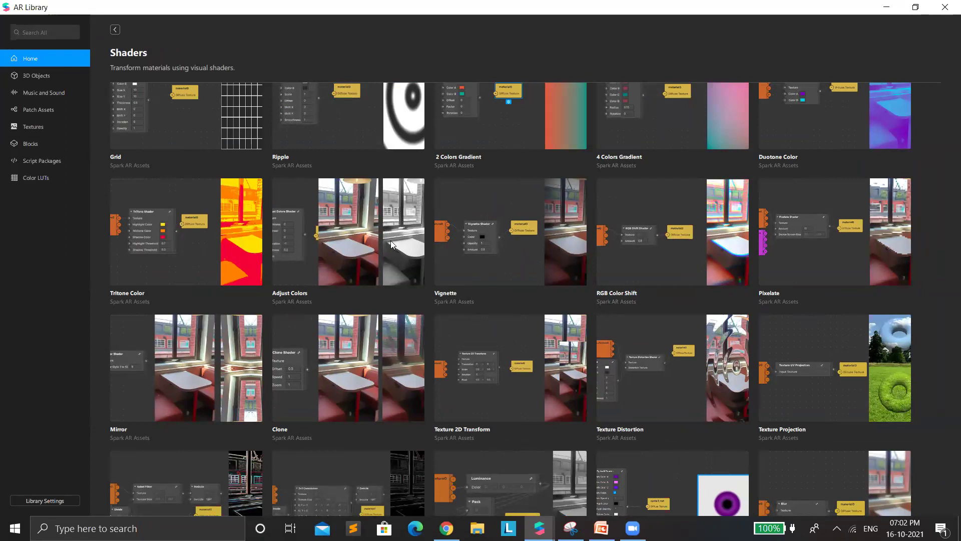
click(390, 241)
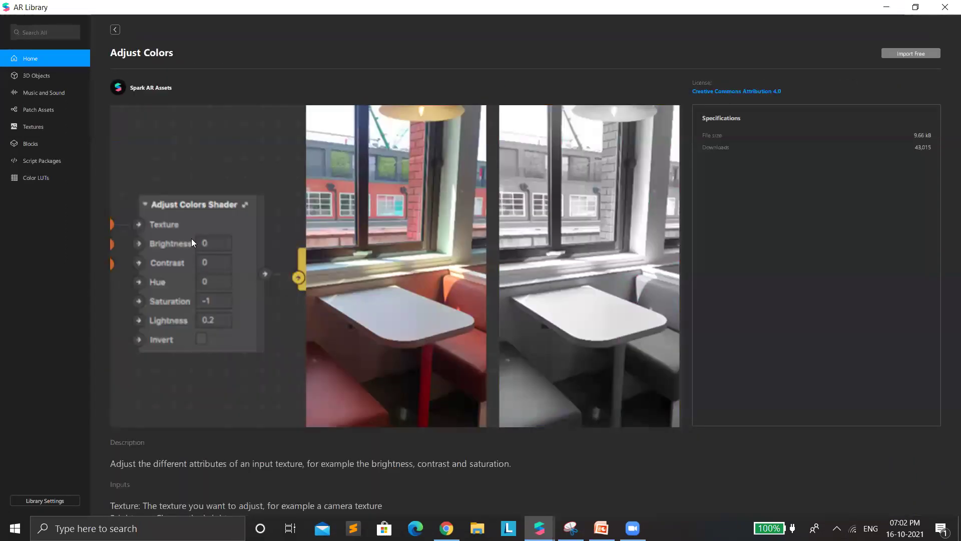
click(904, 53)
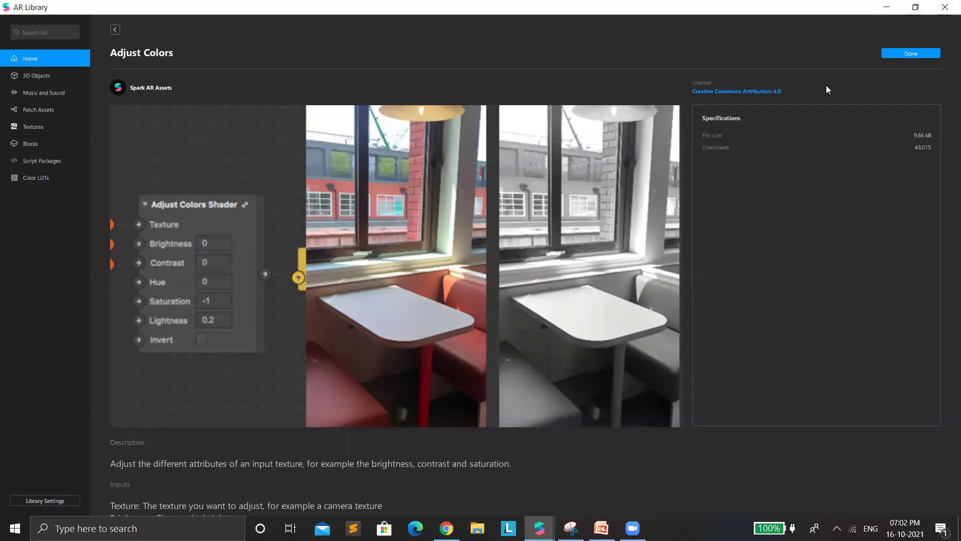
click(887, 8)
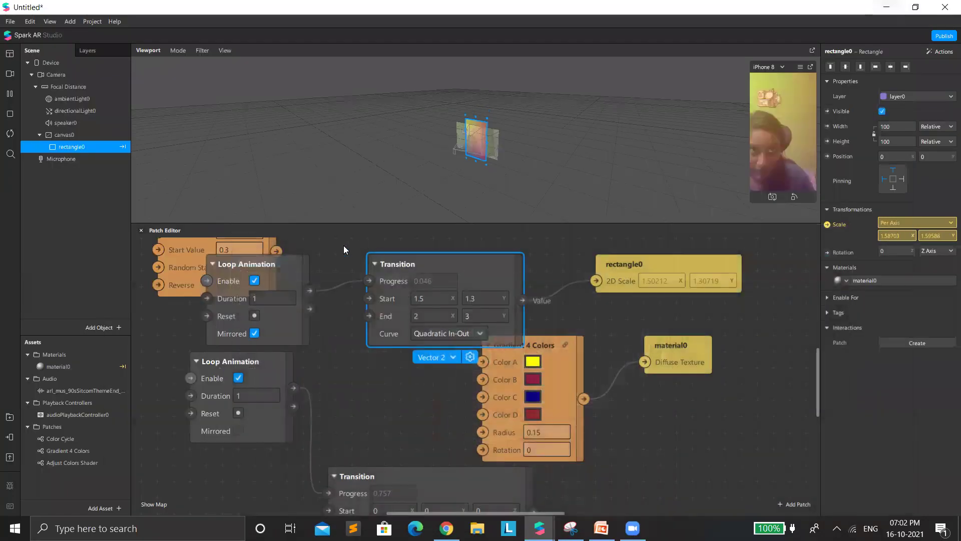
- Delete the Loop Animation, Transition and rectangle0 2D Scale patches that animate the rectangle
drag(273, 264, 403, 264)
drag(615, 318, 381, 240)
key(Delete)
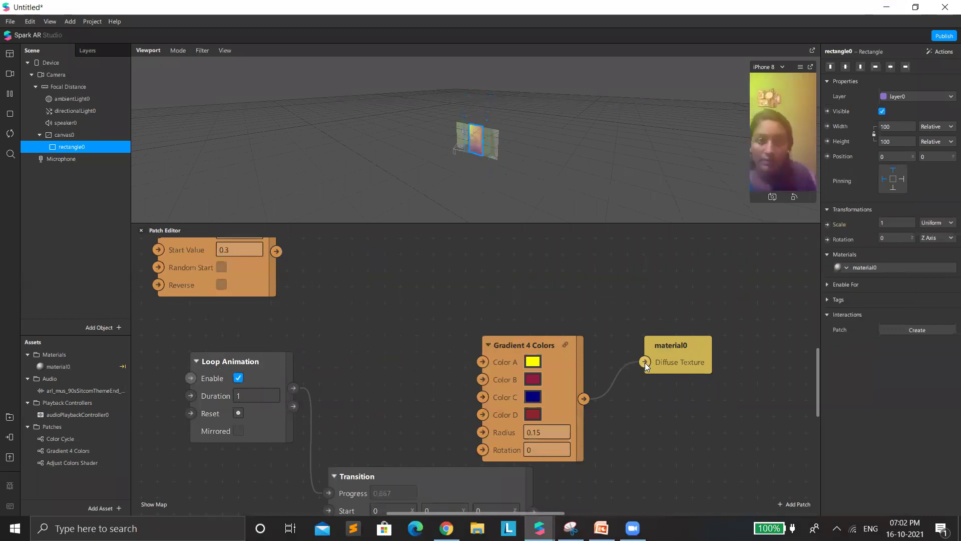
- Disconnect Gradient 4 Colors from material0, move it out of the way, and delete the remaining Loop Animation and Transition patches
drag(585, 354, 515, 298)
drag(533, 346, 453, 231)
scroll(547, 484, down, 1)
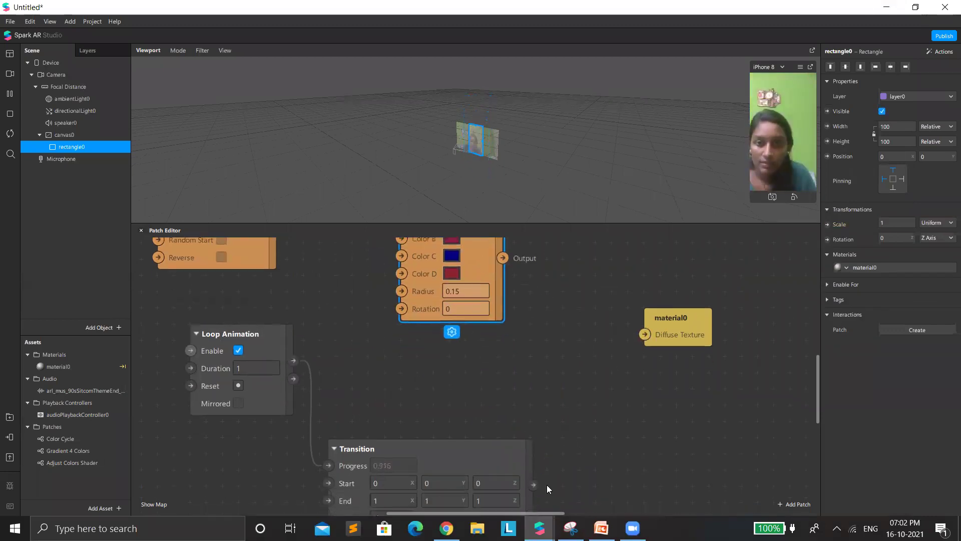
drag(512, 464, 340, 348)
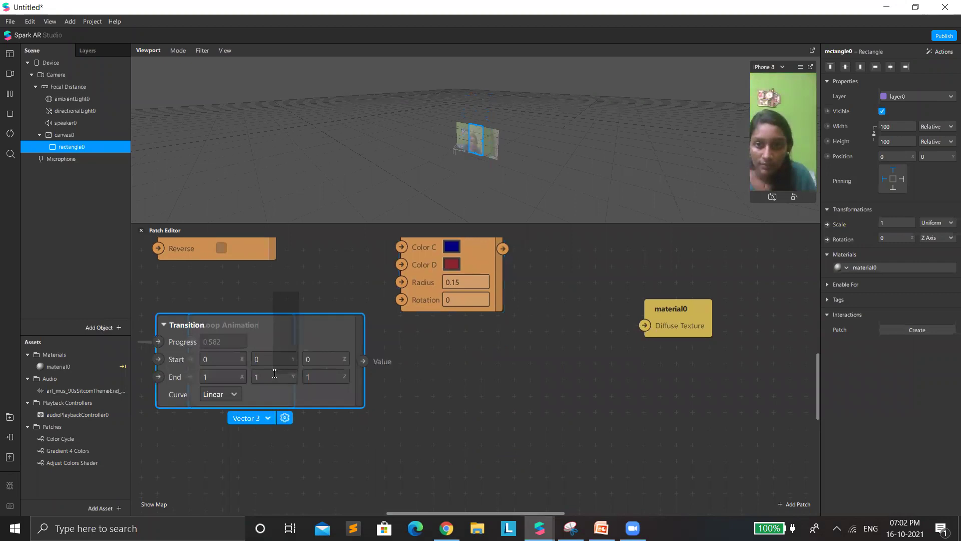
key(Delete)
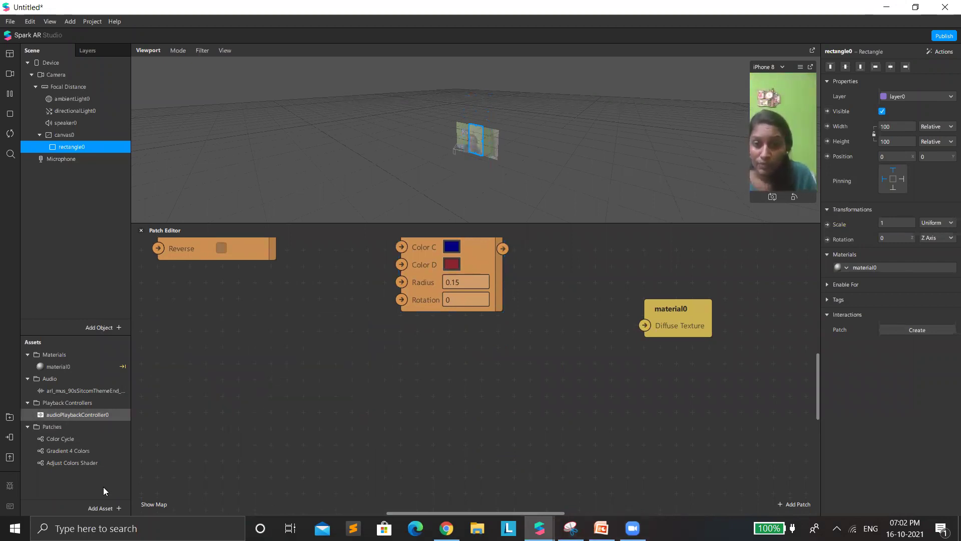
- Add the Adjust Colors Shader patch to the Patch Editor and position the material0 patch beside it
click(80, 462)
drag(82, 464, 404, 465)
drag(490, 399, 469, 354)
drag(665, 327, 680, 374)
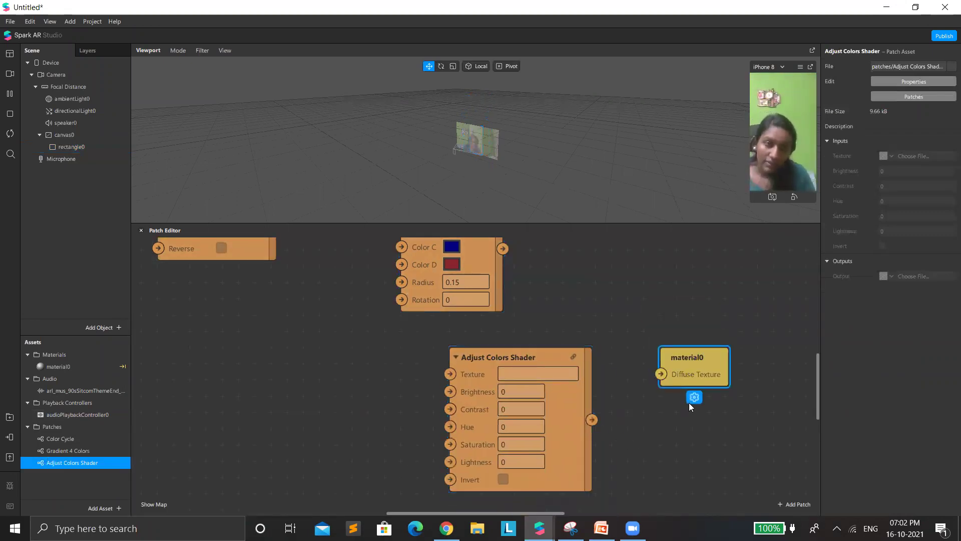
click(447, 373)
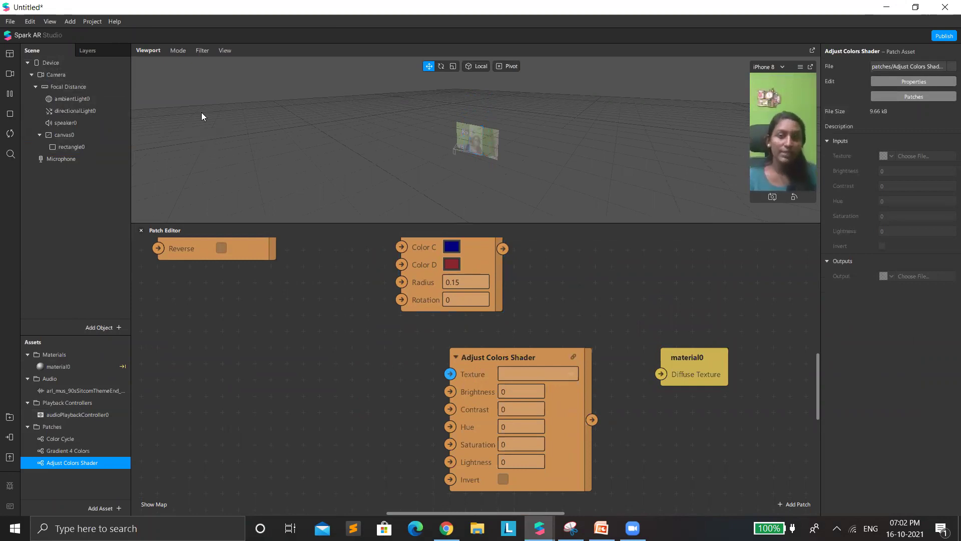
- Extract the camera's texture and place cameraTexture0 as a patch before the Adjust Colors Shader
click(67, 72)
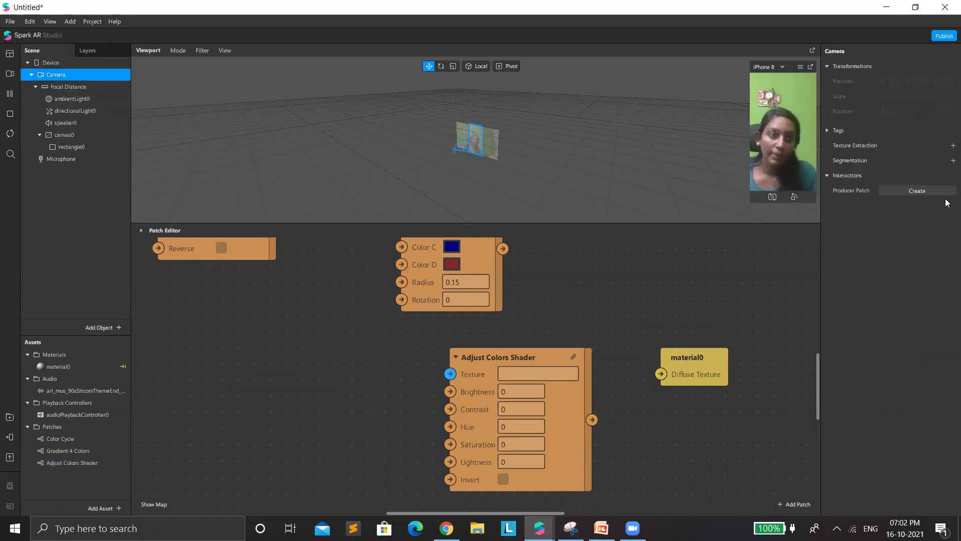
click(952, 145)
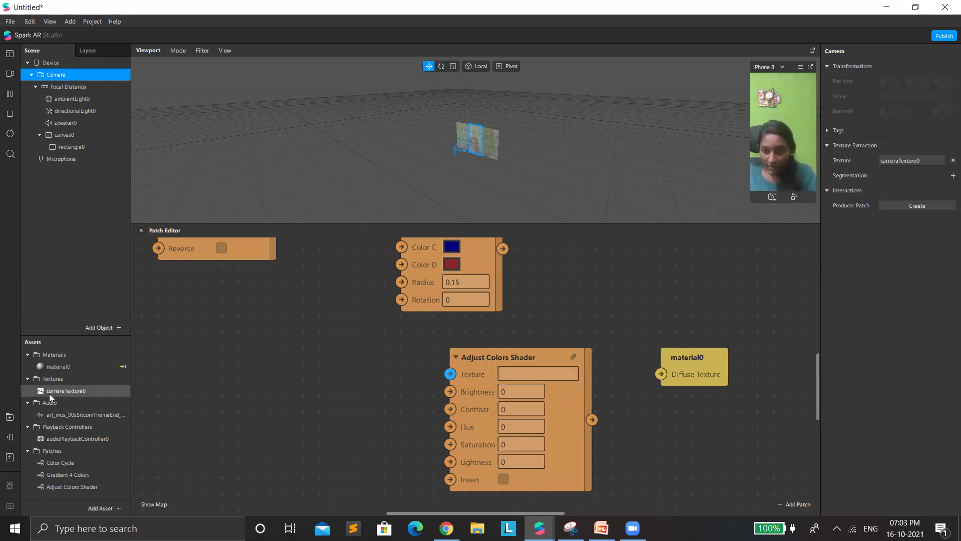
drag(66, 390, 305, 420)
- Connect cameraTexture0's RGBA output to the shader's Texture input, and the shader's output to material0's Diffuse Texture
drag(350, 375, 450, 374)
drag(591, 419, 661, 373)
drag(302, 316, 702, 484)
drag(676, 385, 679, 434)
- Try Saturation at -1 and 1 on the Adjust Colors Shader and set its Hue to 1
scroll(623, 359, down, 2)
drag(728, 223, 729, 288)
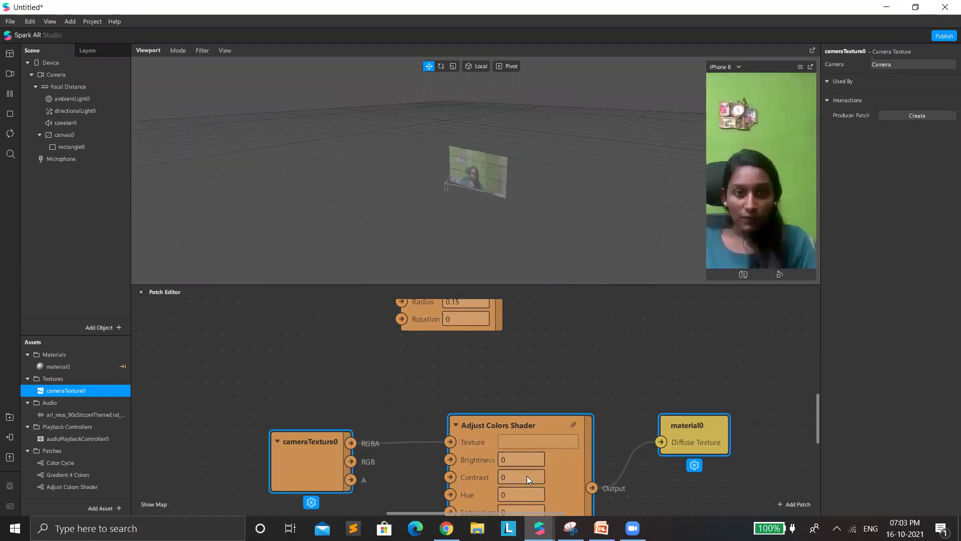
scroll(511, 468, down, 1)
scroll(510, 468, down, 1)
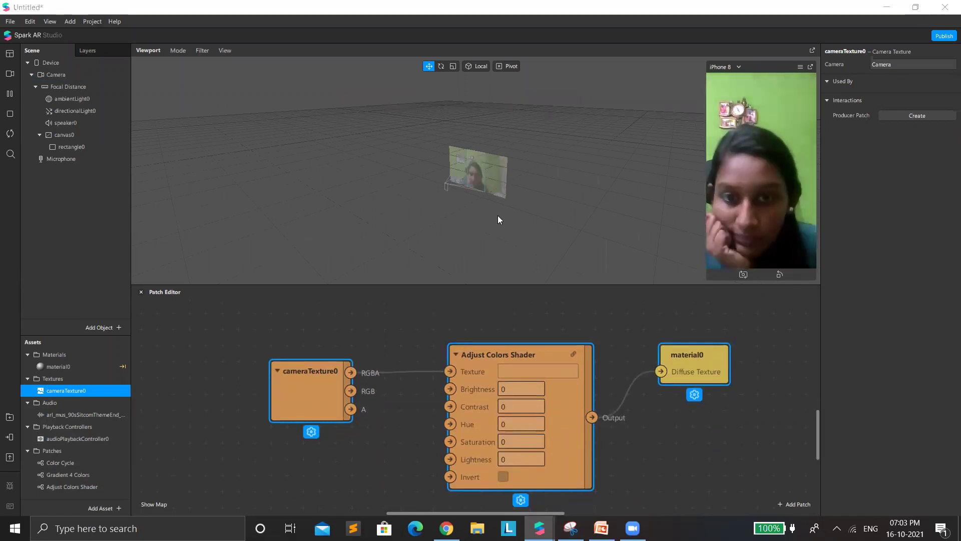
scroll(559, 285, down, 2)
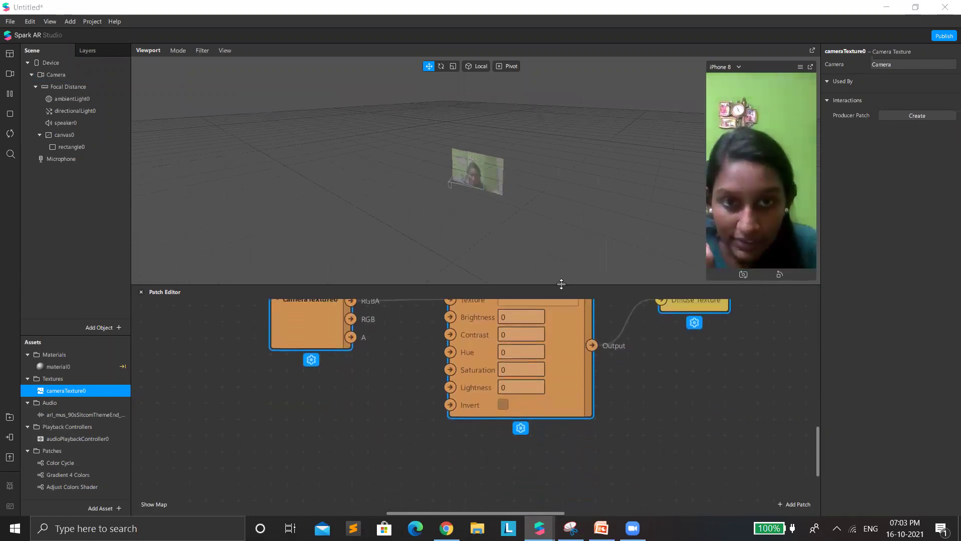
drag(527, 285, 524, 249)
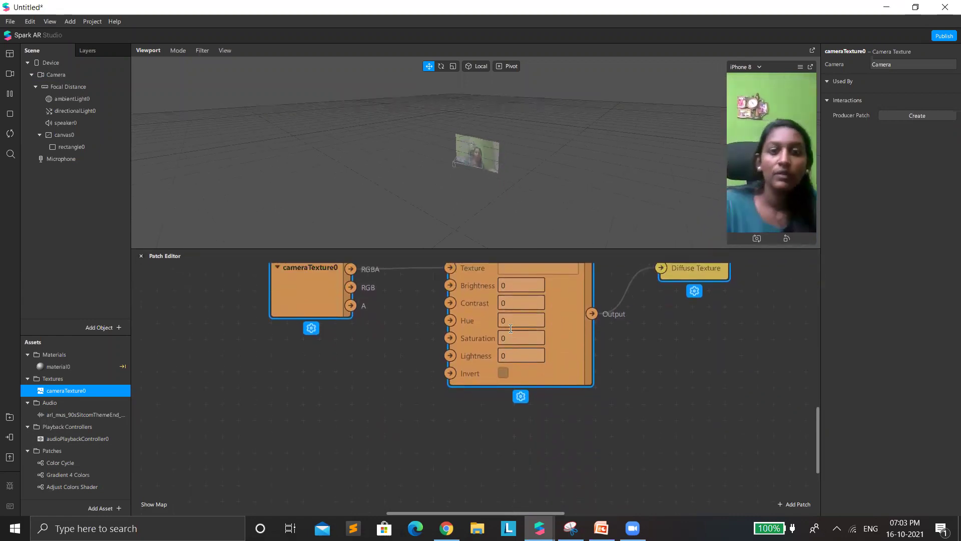
click(516, 336)
text(-1)
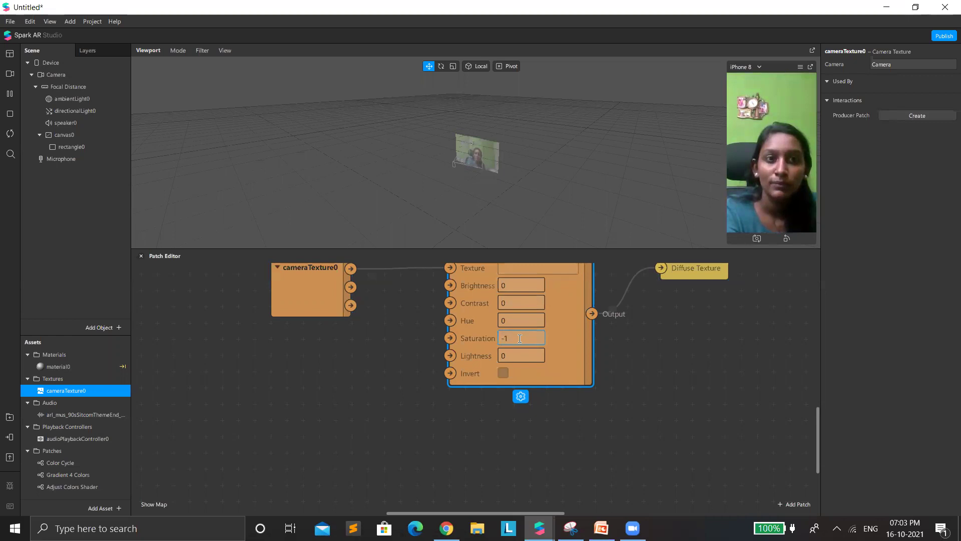
click(507, 316)
text(1)
scroll(700, 349, up, 2)
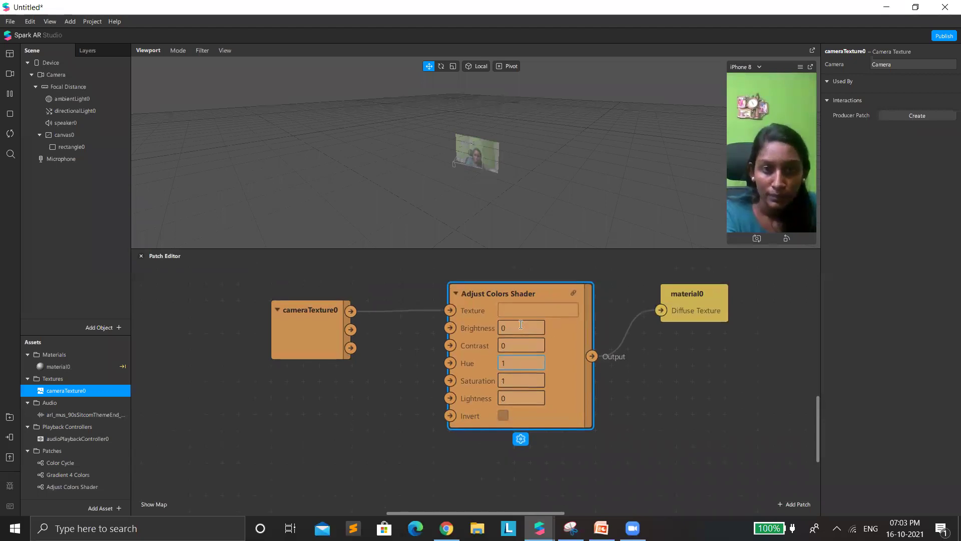
- Set the Adjust Colors Shader's Brightness and Contrast to -1
click(520, 325)
text(1)
key(BackSpace)
text(0)
key(BackSpace)
text(-1)
click(523, 342)
text(1)
- Try the Adjust Colors Shader's Lightness at -1 and 1, and turn on Invert
click(509, 359)
click(508, 387)
click(518, 401)
key(BackSpace)
text(-1)
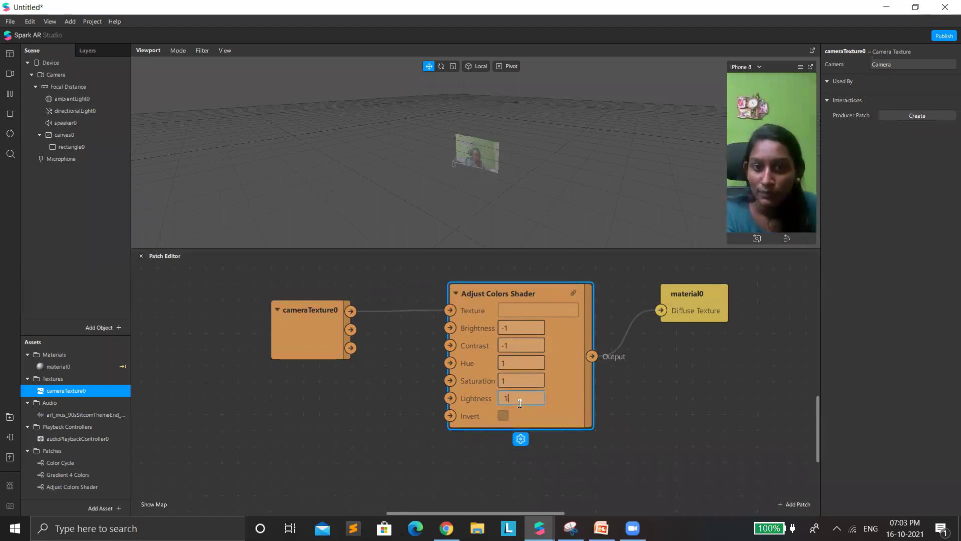
click(504, 415)
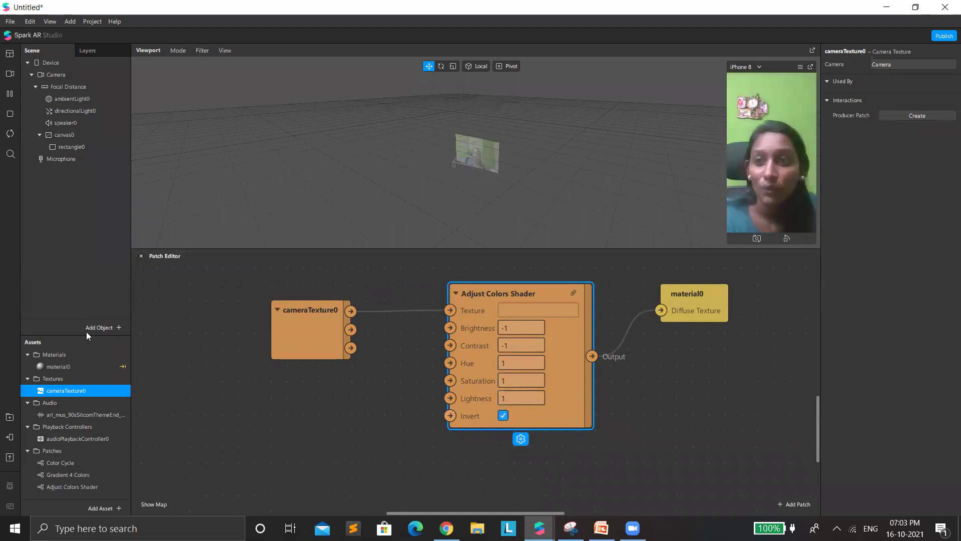
- Set material0's opacity to 100% with the Alpha blend mode
click(102, 365)
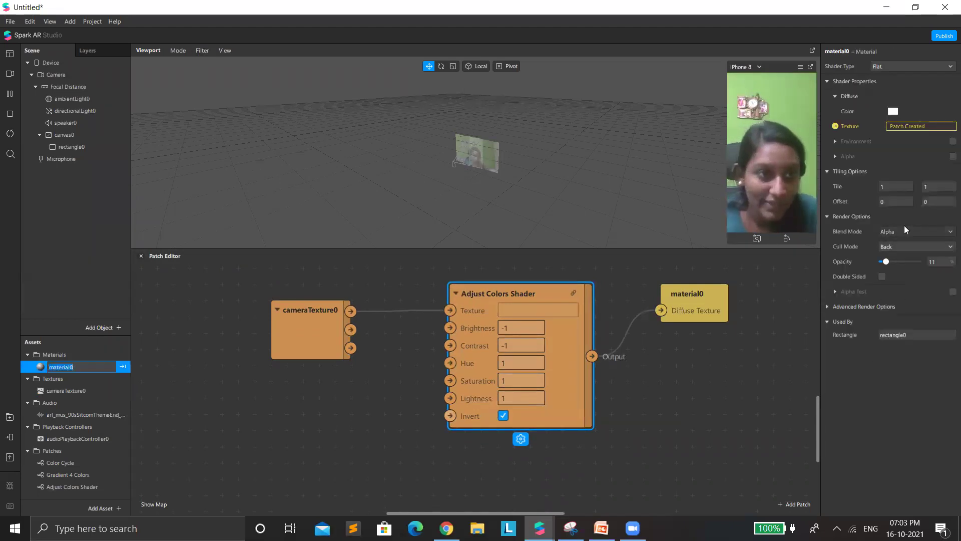
click(904, 231)
click(885, 324)
drag(884, 263, 946, 249)
click(940, 233)
click(893, 423)
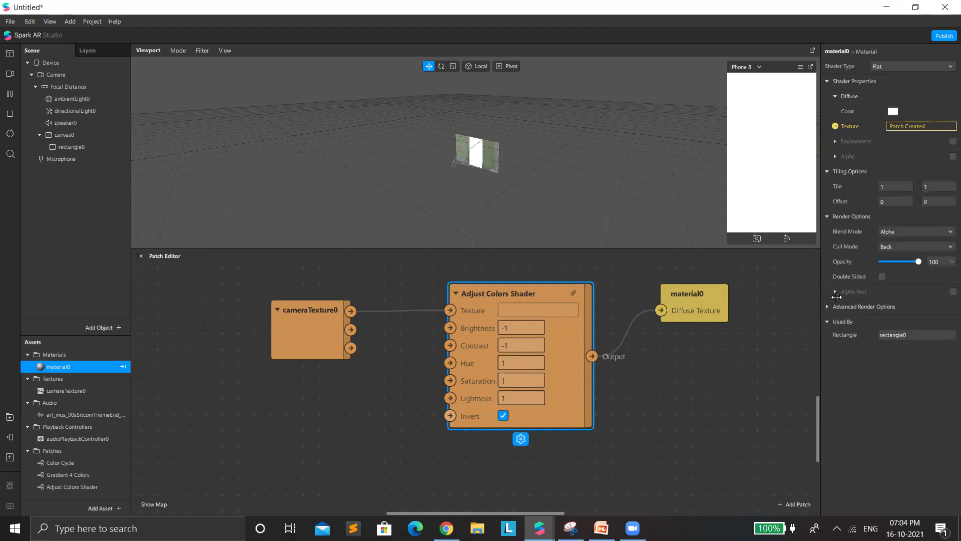
- Move the cameraTexture0 patch level with the Adjust Colors Shader and turn off the shader's Invert option
drag(321, 325, 320, 309)
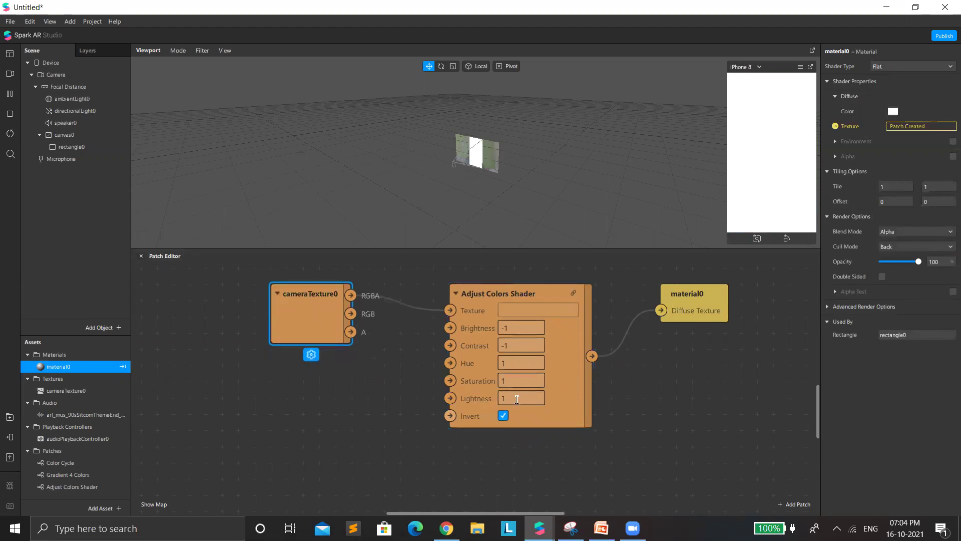
click(503, 417)
- Try the Add blend mode on material0, restore Alpha, and reattach the shader's output to Diffuse Texture
drag(891, 258, 945, 276)
click(918, 231)
click(920, 238)
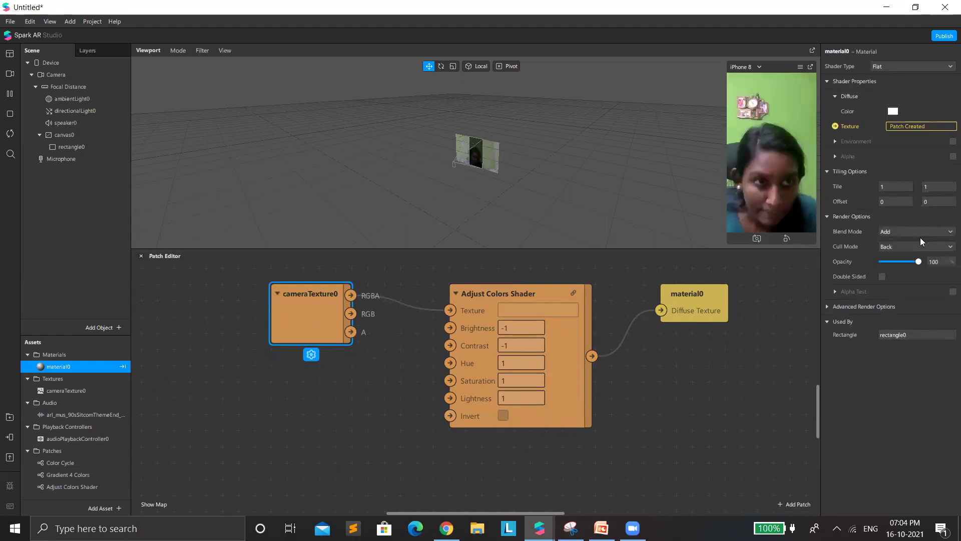
click(909, 232)
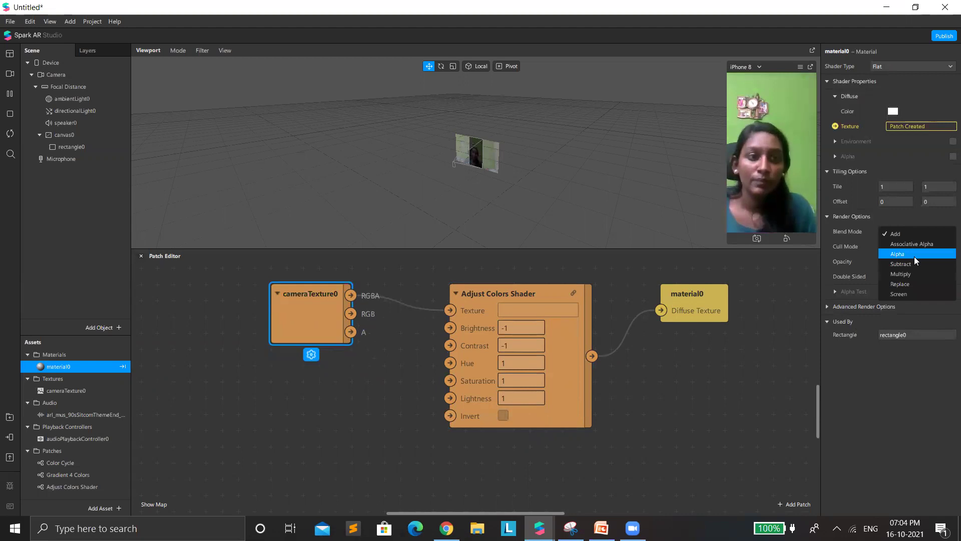
click(914, 255)
drag(661, 310, 687, 344)
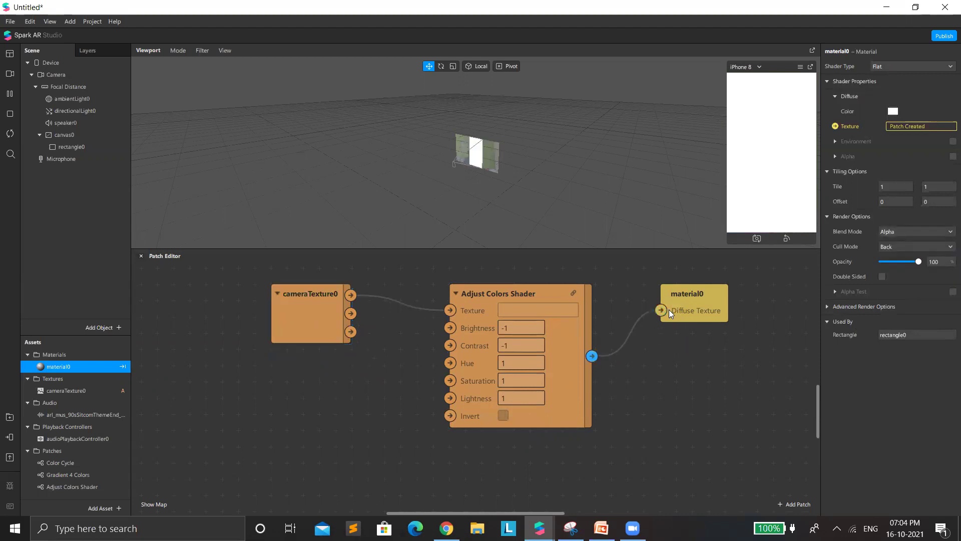
drag(657, 318, 660, 314)
- Reset the Adjust Colors Shader's Brightness, Contrast, Hue, Saturation and Lightness to 0
click(530, 326)
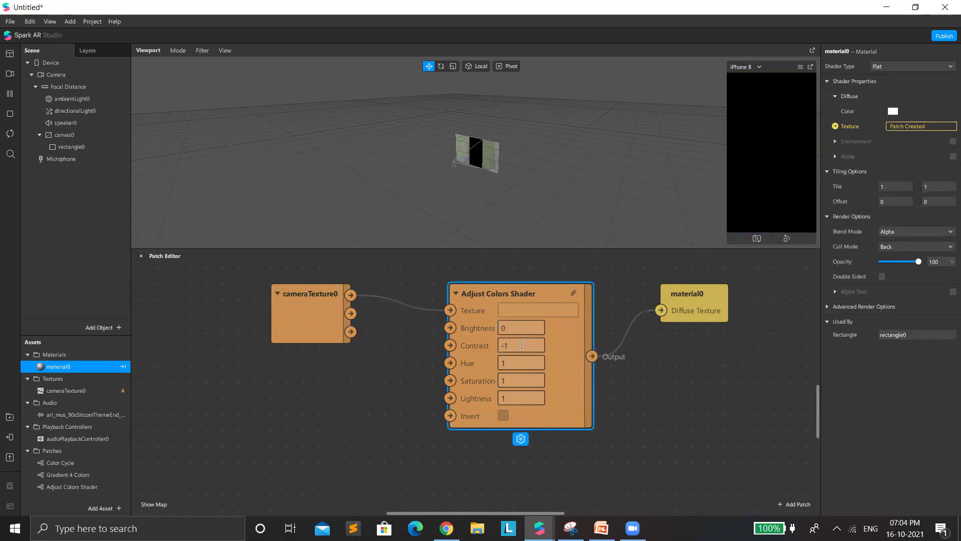
key(Return)
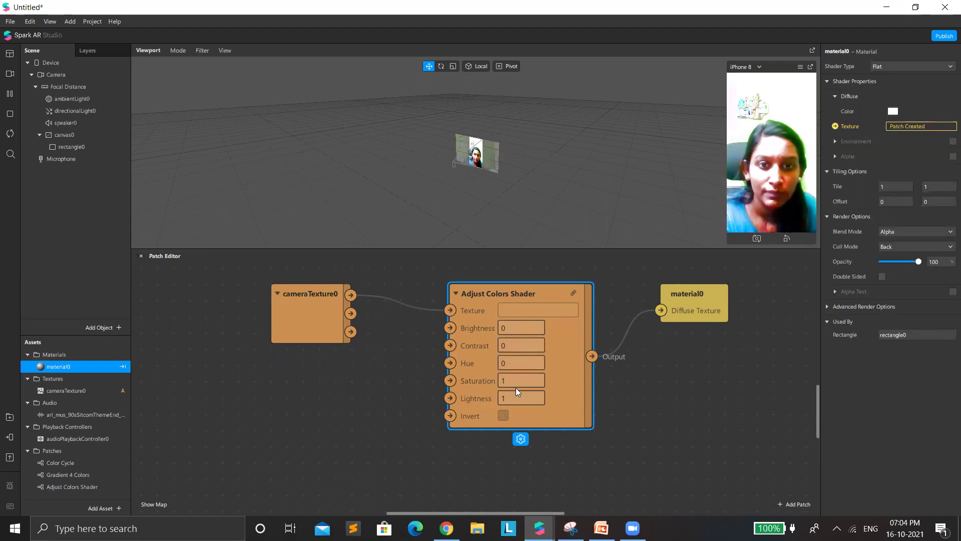
text(0)
key(Return)
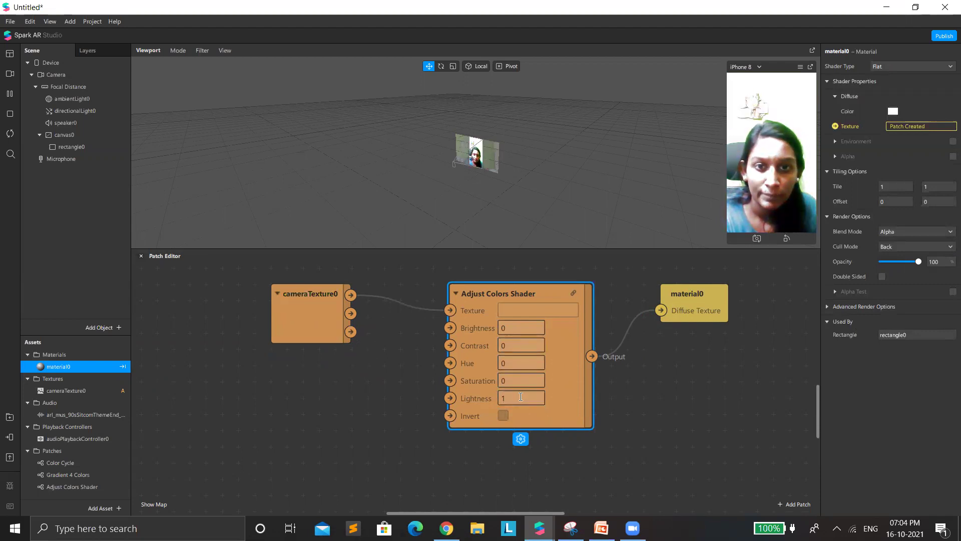
click(521, 396)
text(0)
key(Return)
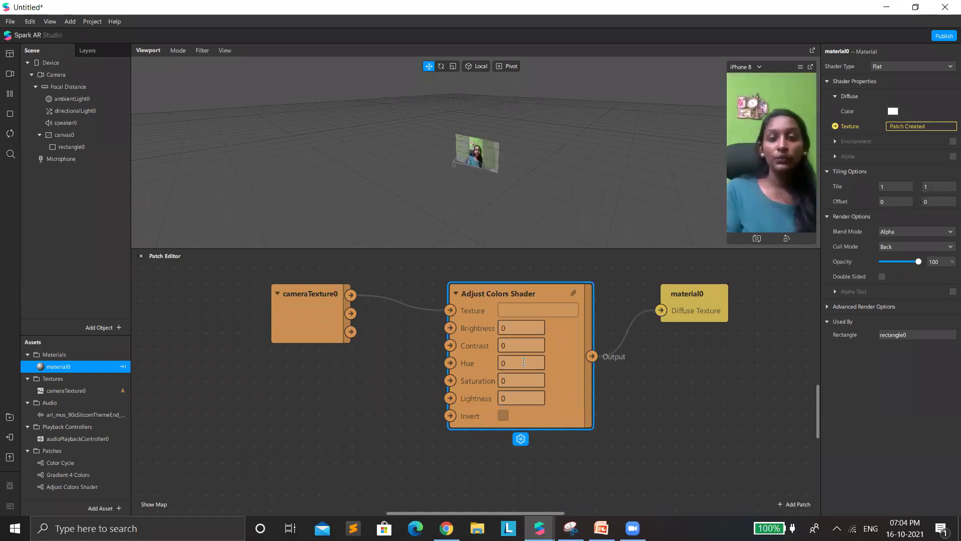
- Try the Adjust Colors Shader with Saturation at -1 and Invert turned on, enlarging the viewport area for a bigger preview
click(516, 379)
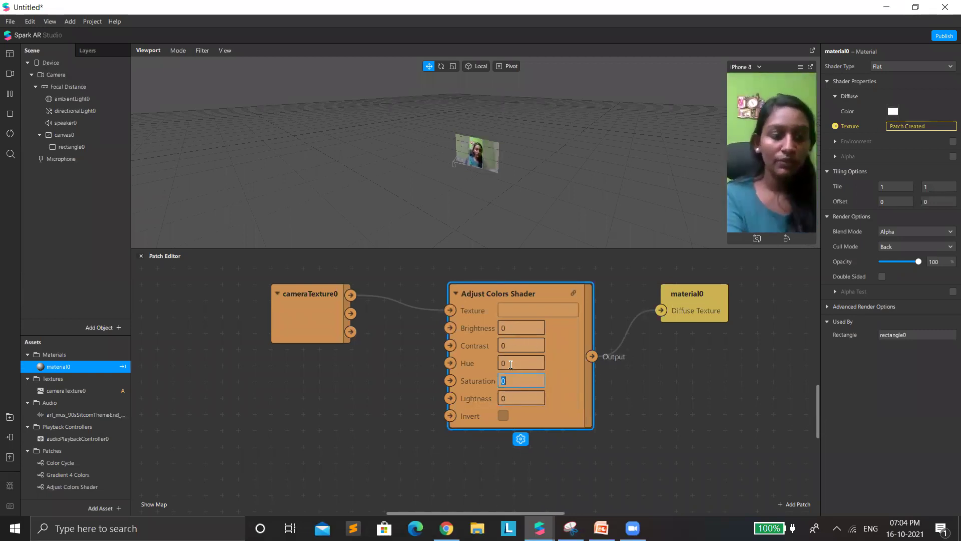
text(-1)
key(Return)
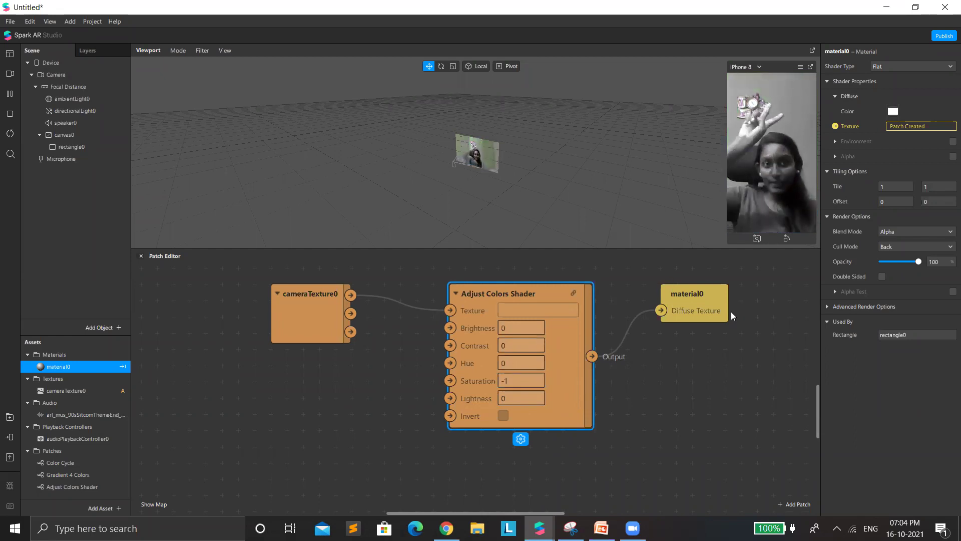
drag(678, 250, 612, 317)
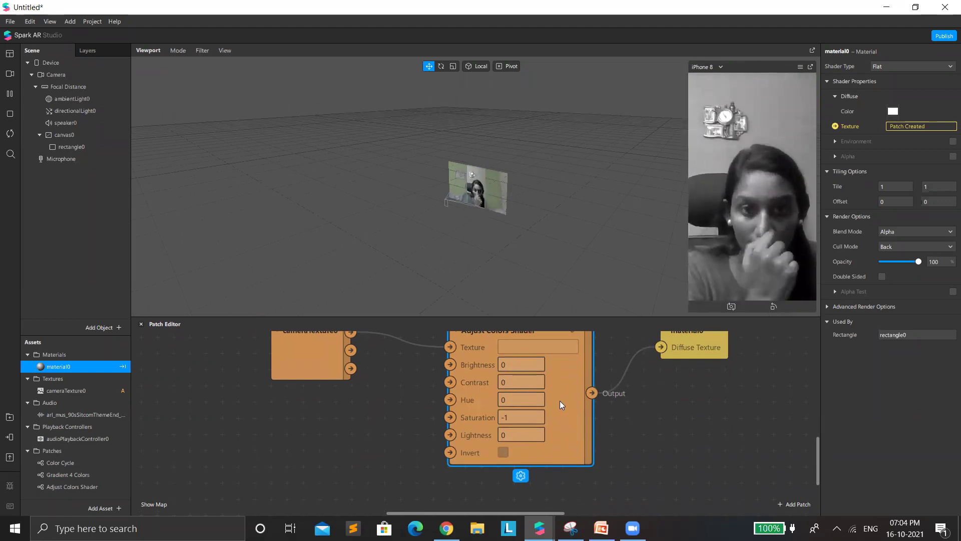
click(503, 451)
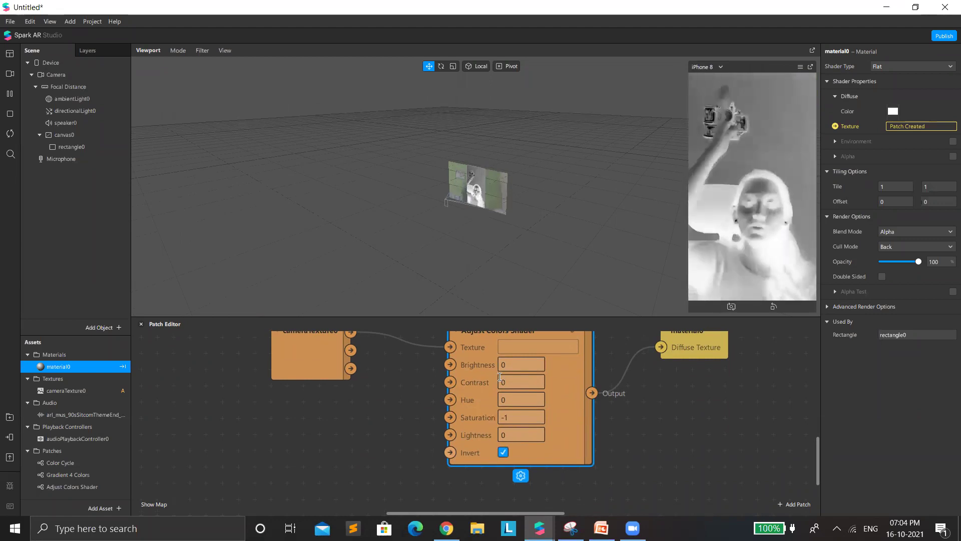
- Reset the Adjust Colors Shader's Saturation to 0 and turn off its Invert option
click(528, 433)
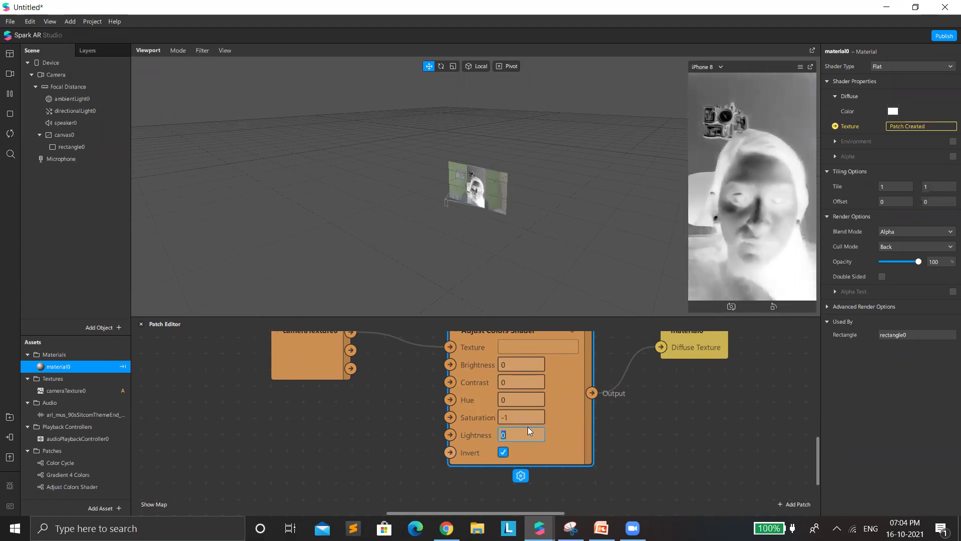
click(518, 417)
text(0)
key(Return)
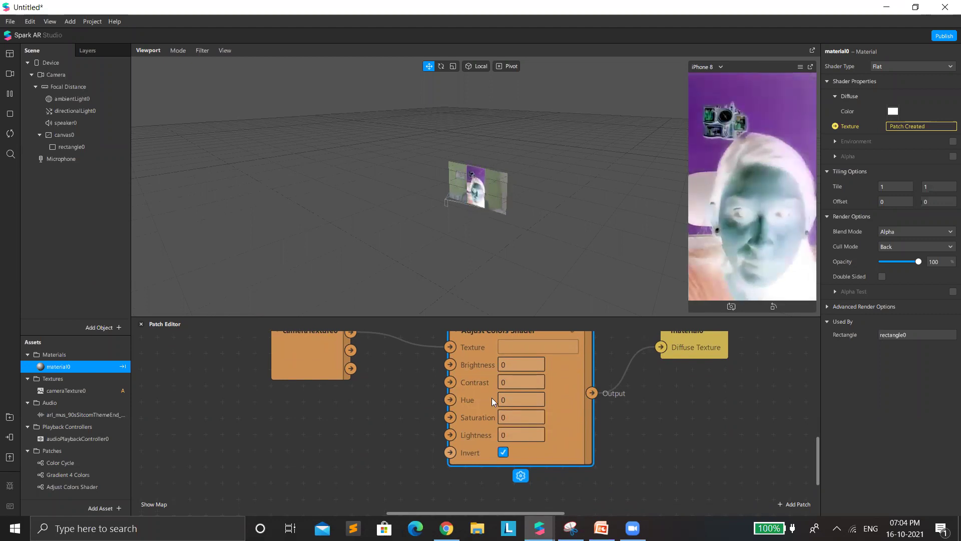
click(512, 417)
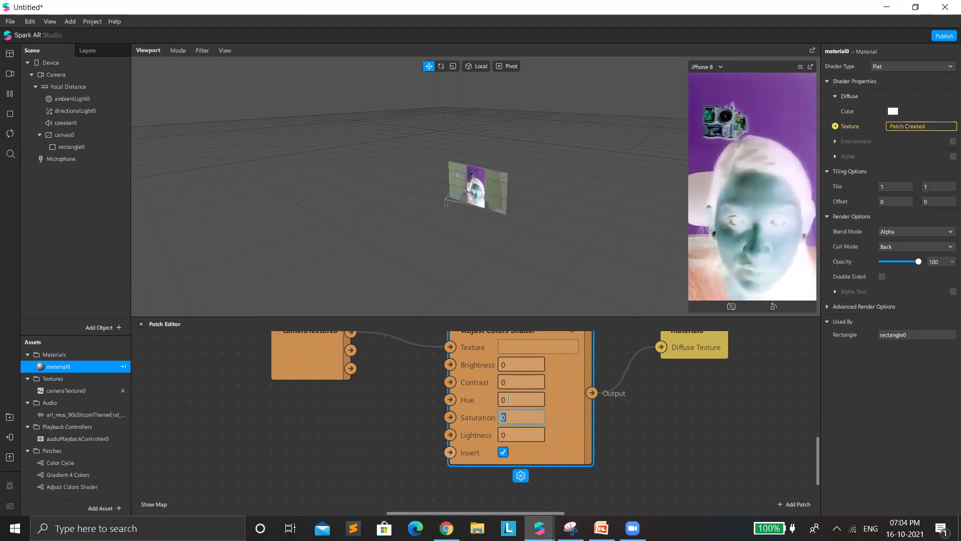
click(503, 452)
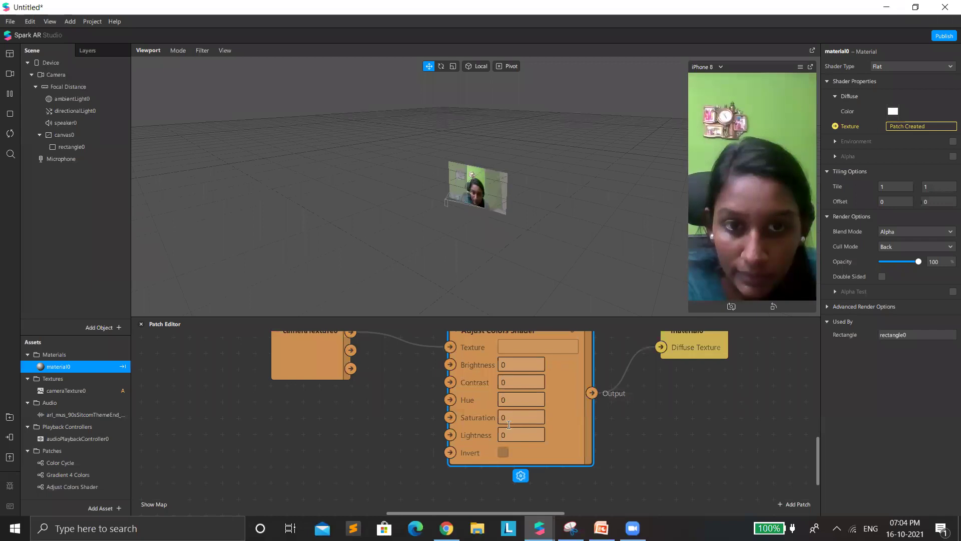
- Set the Adjust Colors Shader's Contrast to 0.1 and its Brightness to 0.3
click(514, 384)
text(1)
key(BackSpace)
text(0)
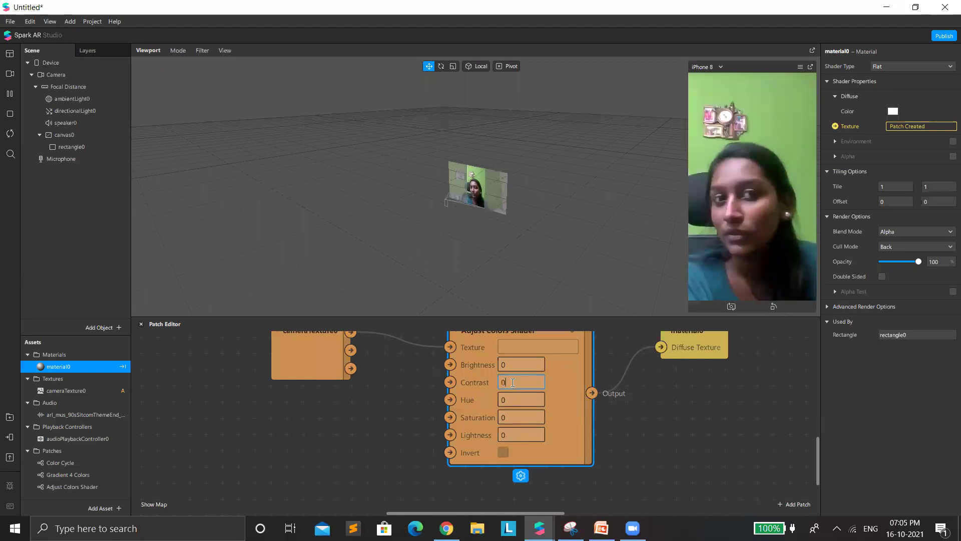
click(516, 364)
text(0.3)
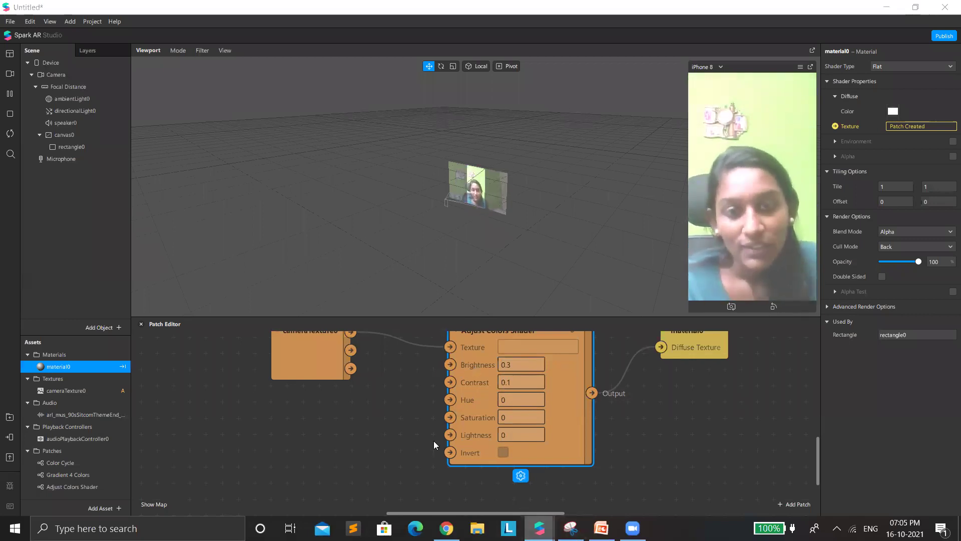
- Switch to the AR Library and view the details of the Edge Blend shader patch
mouse_move(539, 528)
click(461, 476)
click(31, 109)
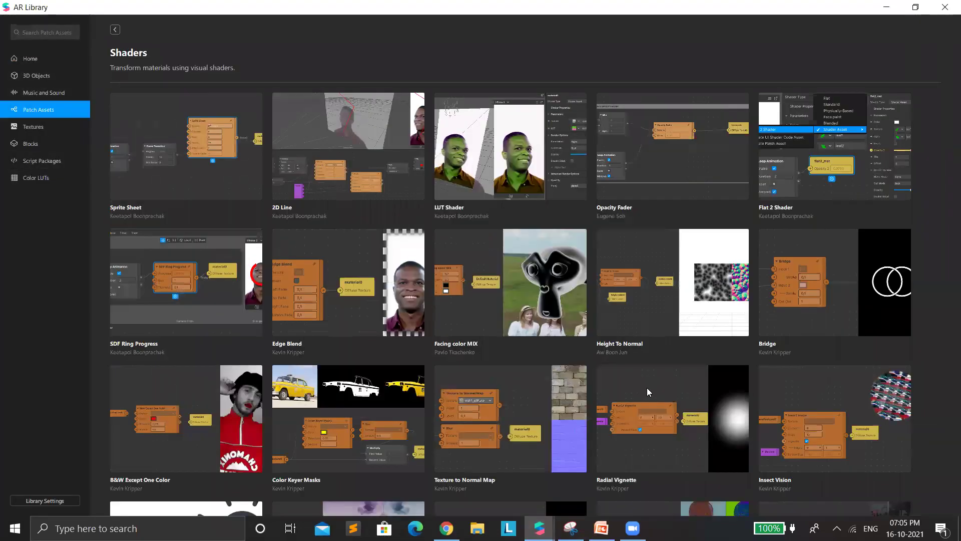
click(288, 262)
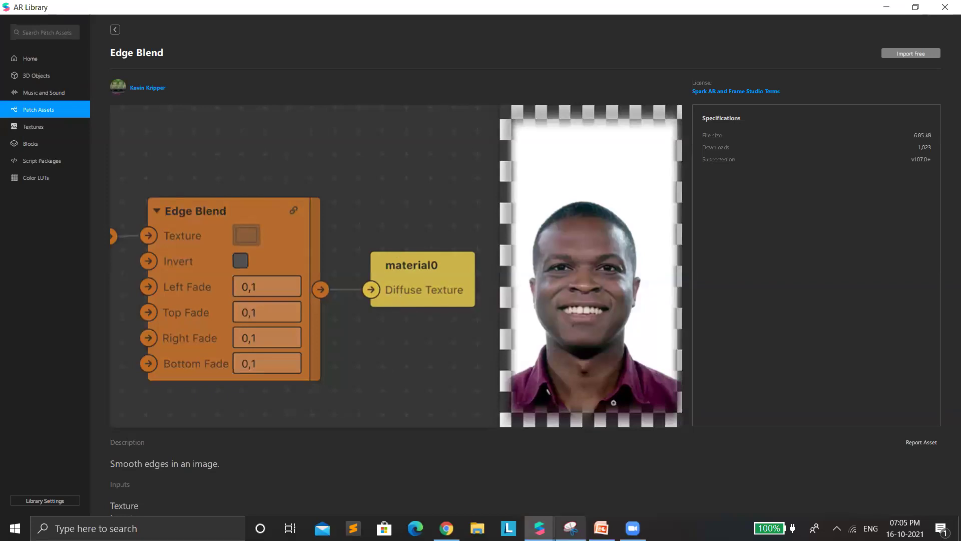
- Return to the project and select the material0 patch and rectangle0 to review the rectangle's properties
mouse_move(539, 528)
click(578, 491)
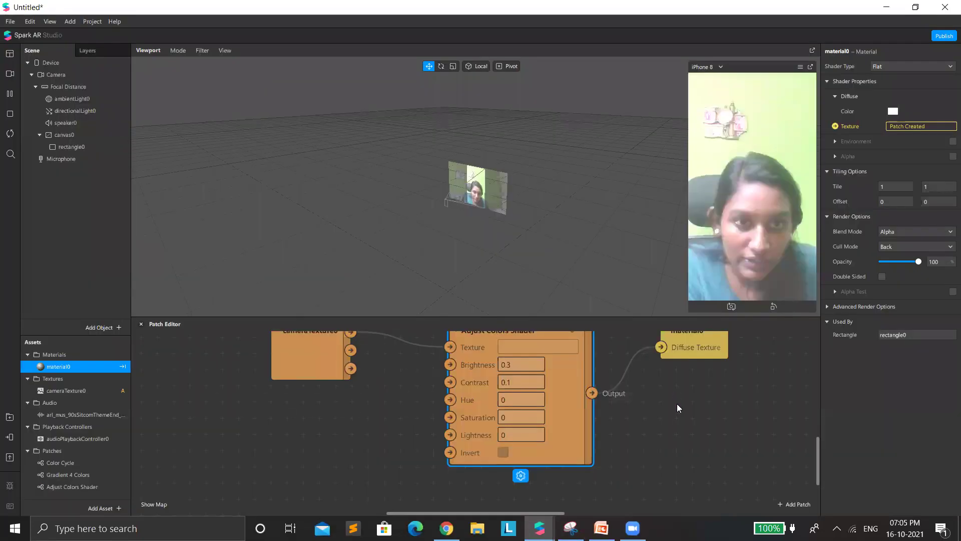
click(695, 358)
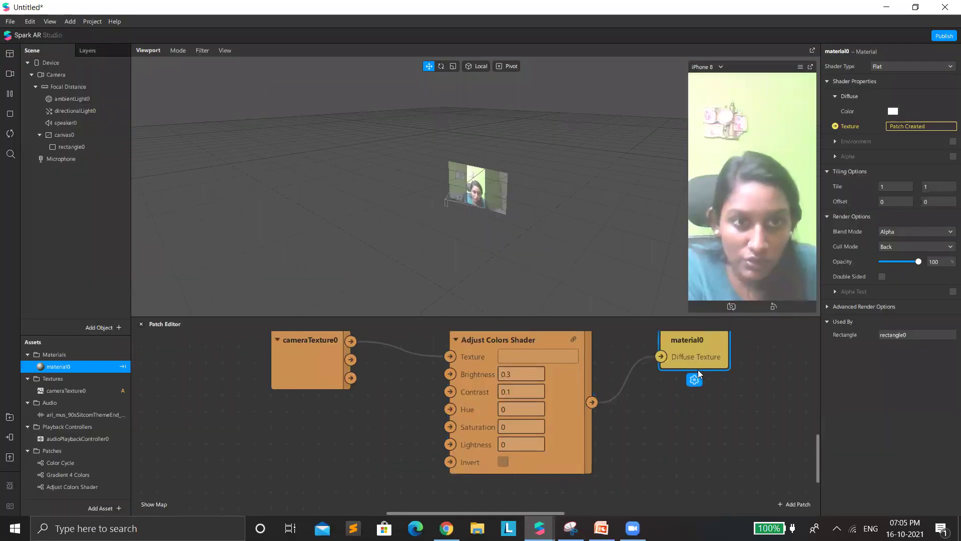
click(67, 143)
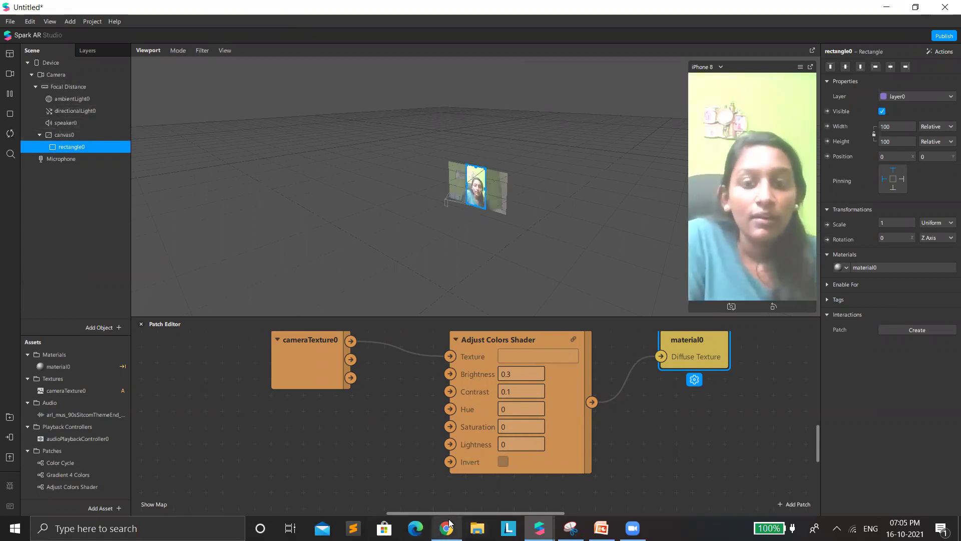
- Browse the AR Library's Shaders collection and view the details of the Insta X-Ray and EZ Color Filters patches
click(486, 462)
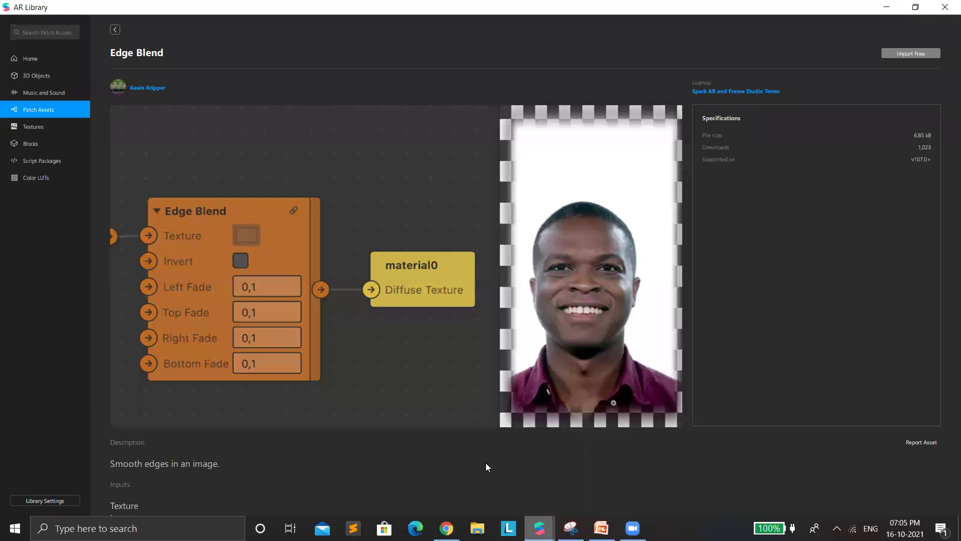
click(115, 29)
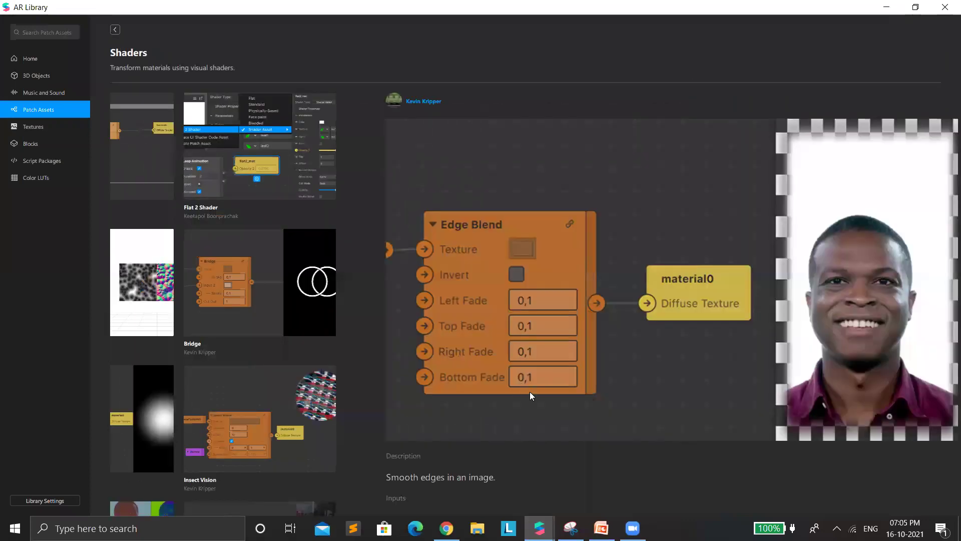
scroll(530, 396, down, 1)
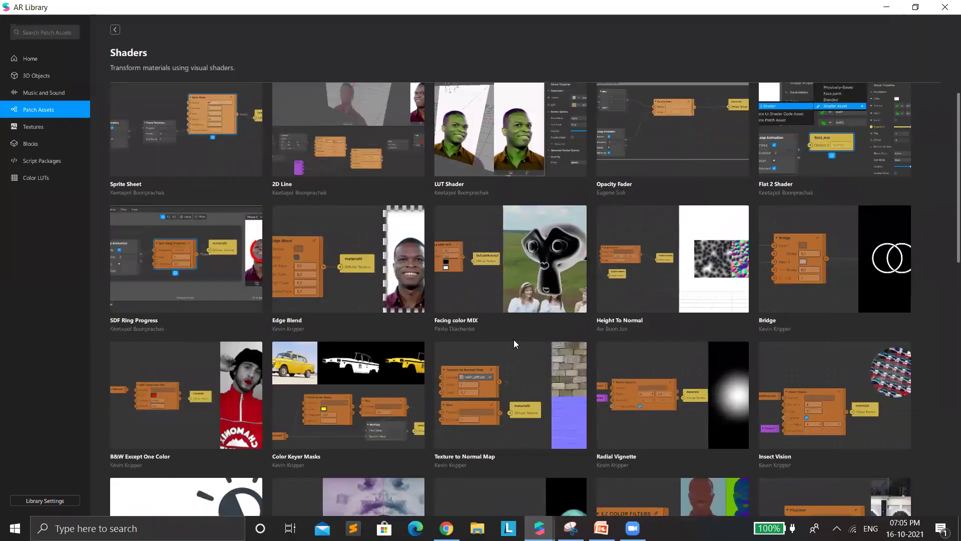
scroll(493, 323, down, 3)
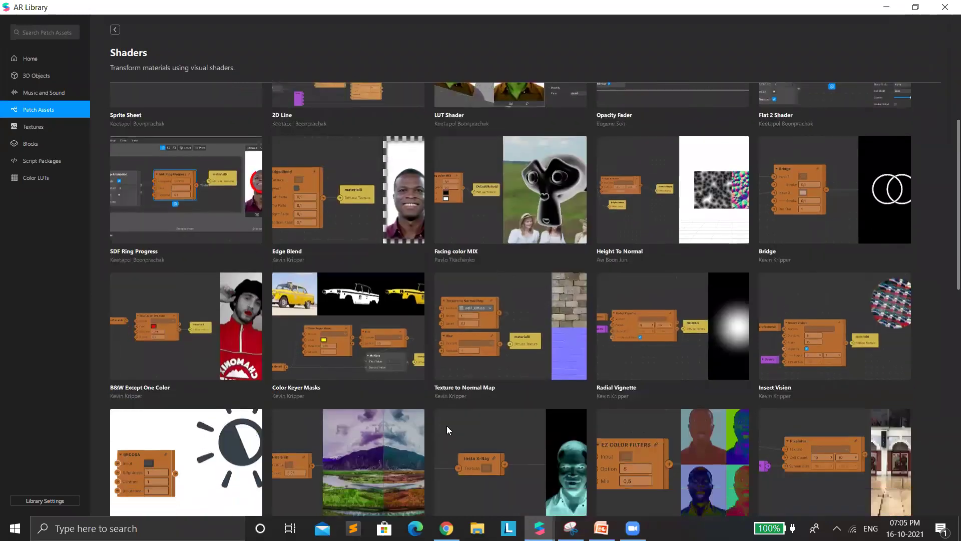
scroll(478, 172, down, 2)
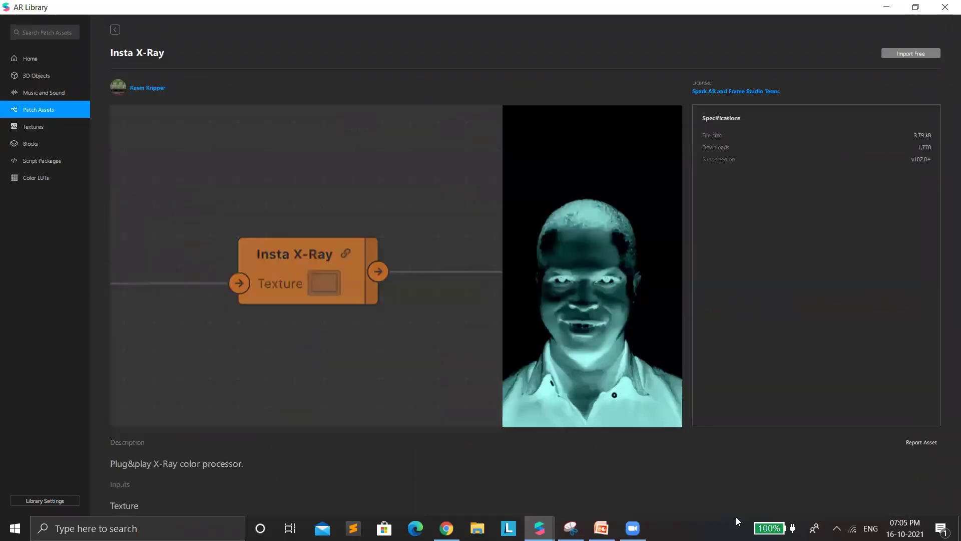
key(Escape)
click(536, 319)
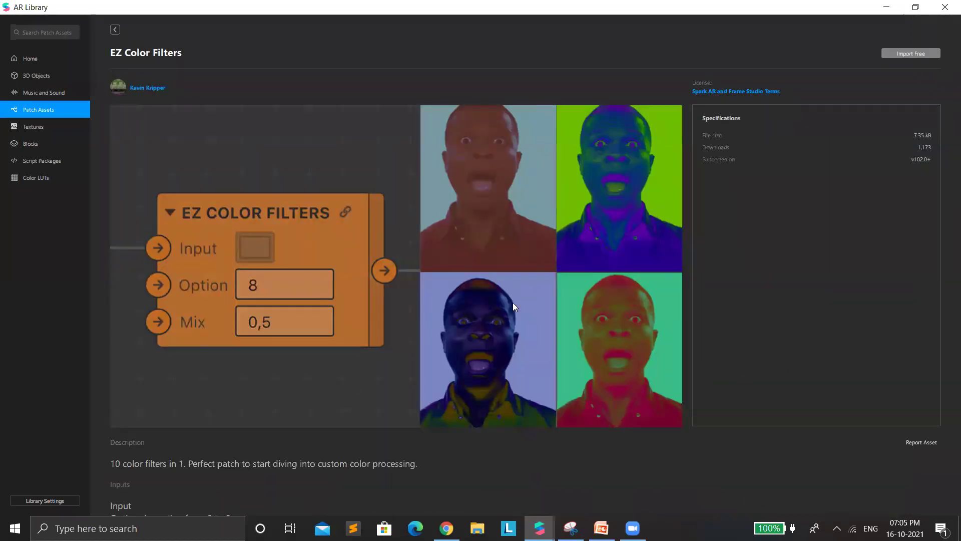
click(887, 8)
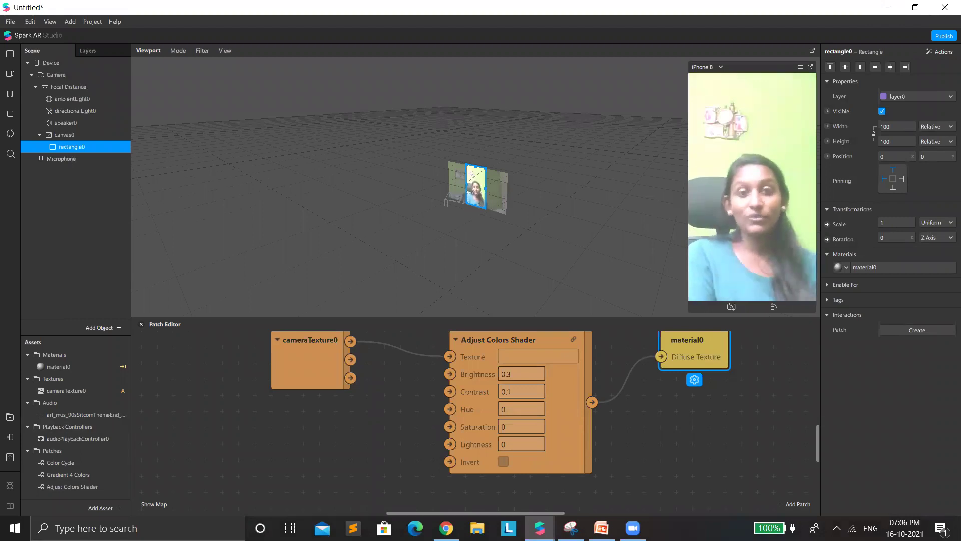
- Turn on the Adjust Colors Shader's Invert option and close Spark AR Studio, discarding the project's changes
click(503, 461)
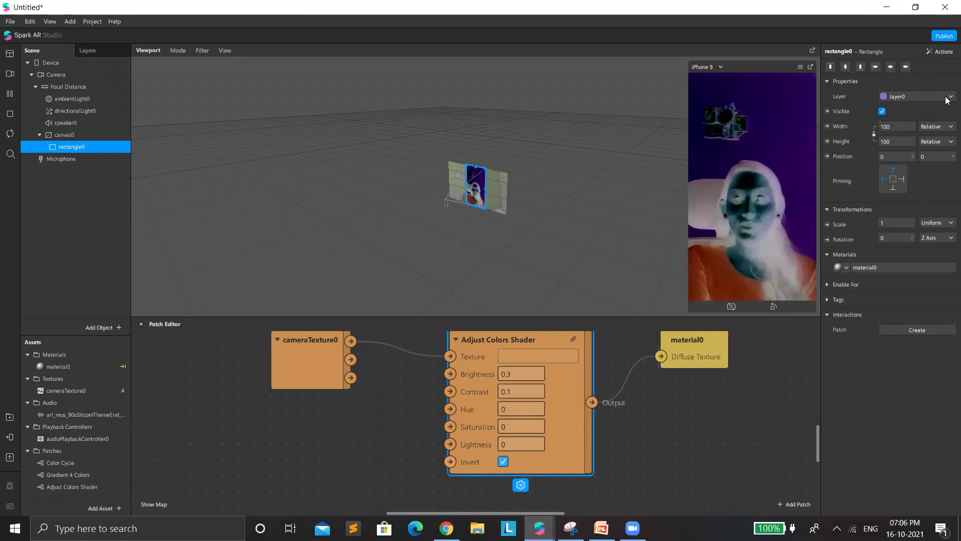
click(946, 7)
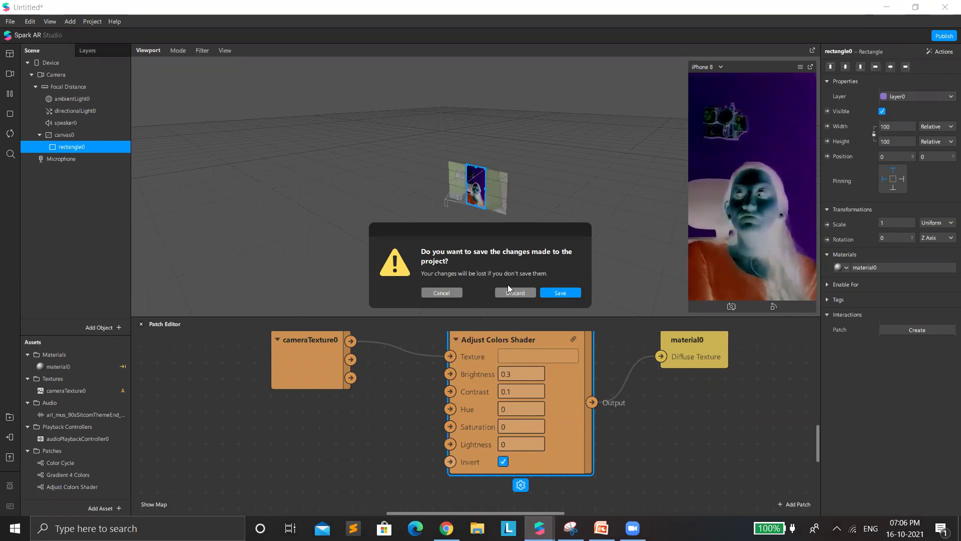
click(524, 291)
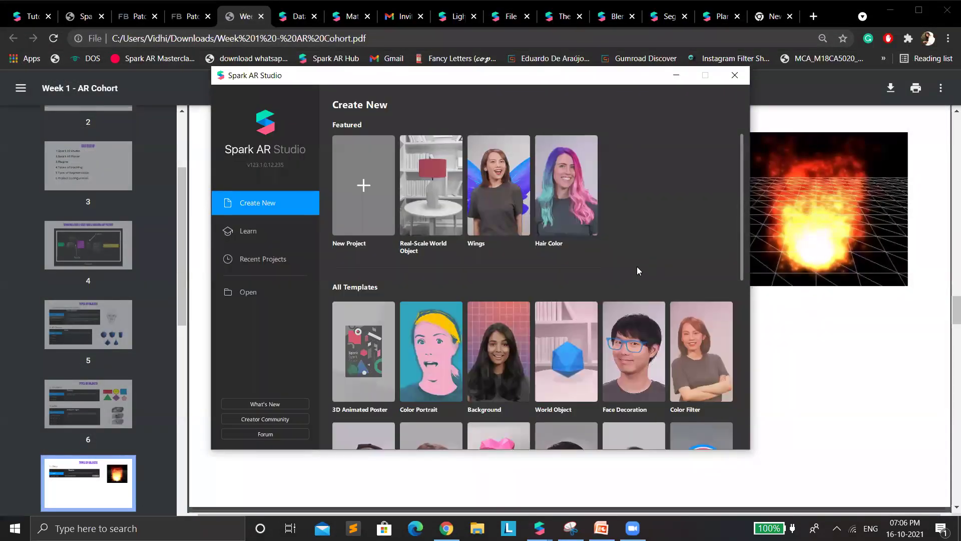
scroll(637, 270, down, 5)
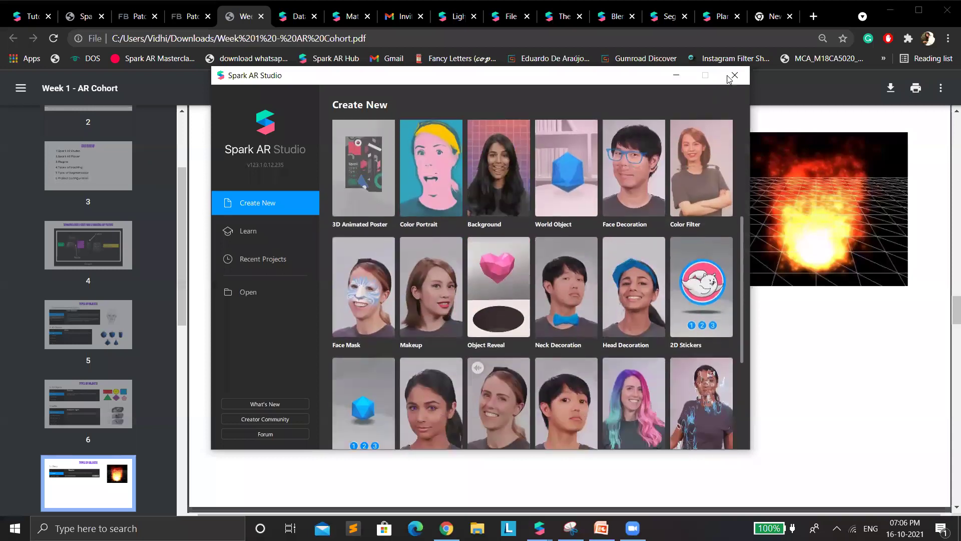
click(734, 76)
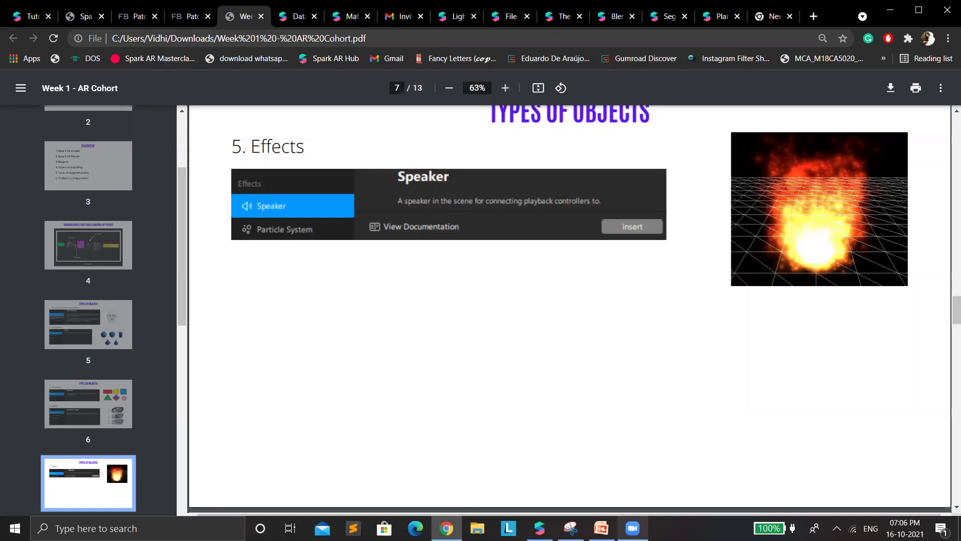
- Go through the remaining slides of the Week 1 - AR Cohort PDF in Chrome, up to the Questions / Doubts page
mouse_move(632, 528)
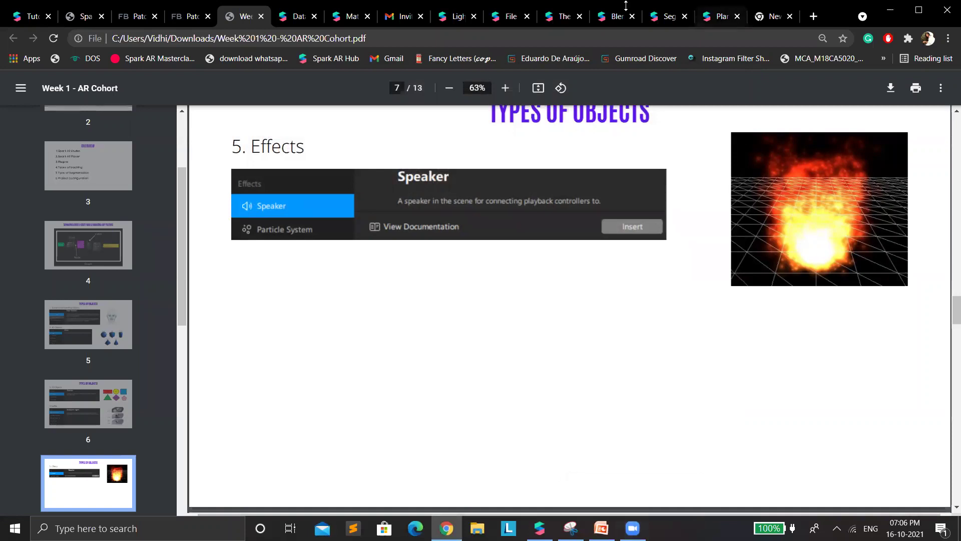
click(195, 19)
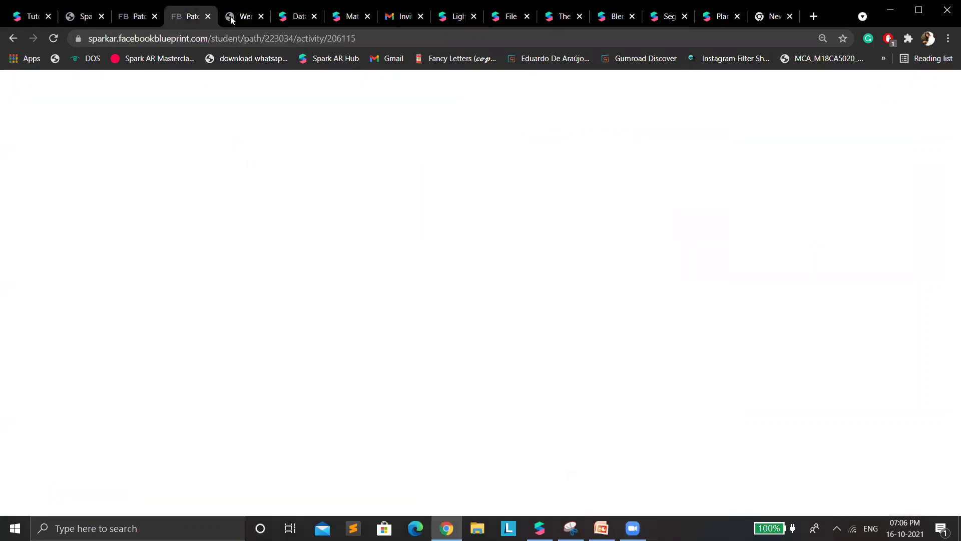
click(231, 19)
scroll(408, 423, down, 10)
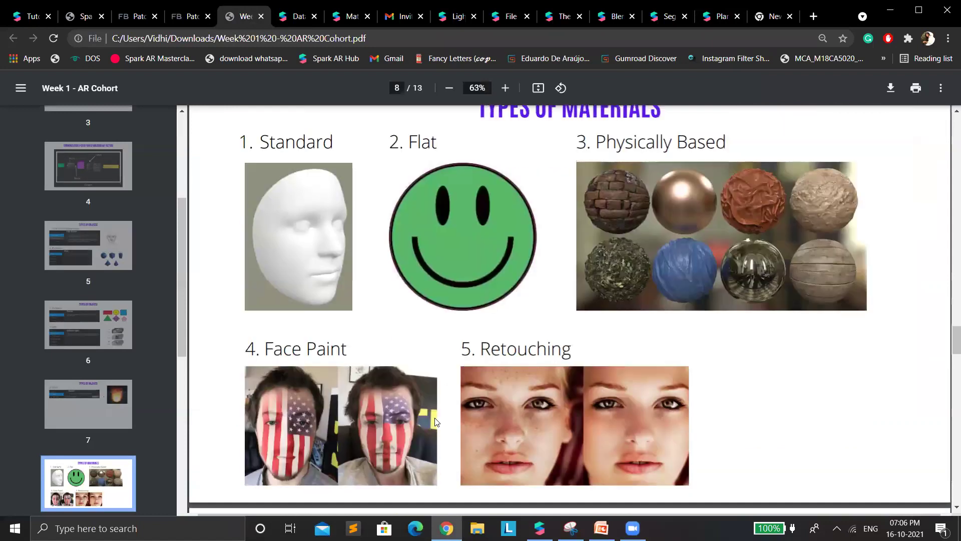
scroll(434, 421, down, 4)
scroll(729, 511, down, 20)
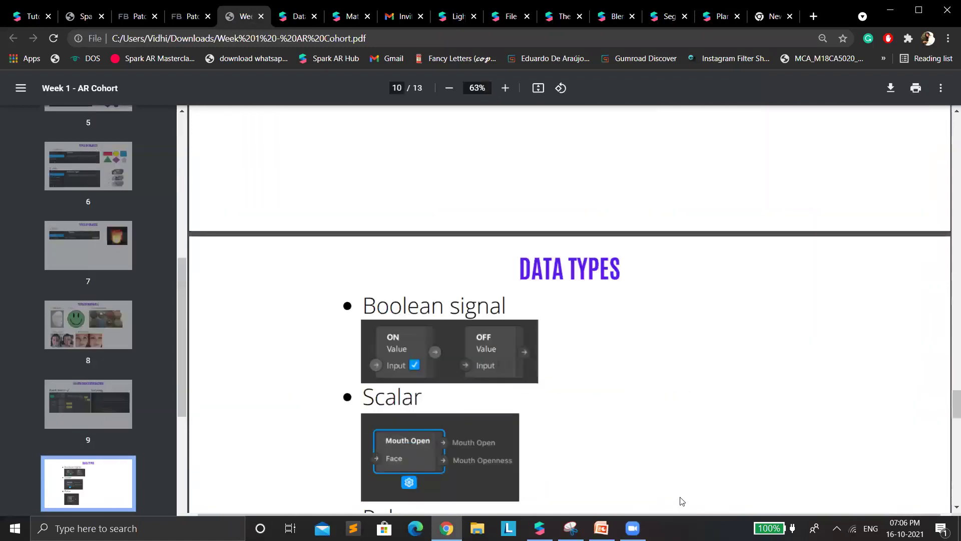
scroll(590, 514, down, 2)
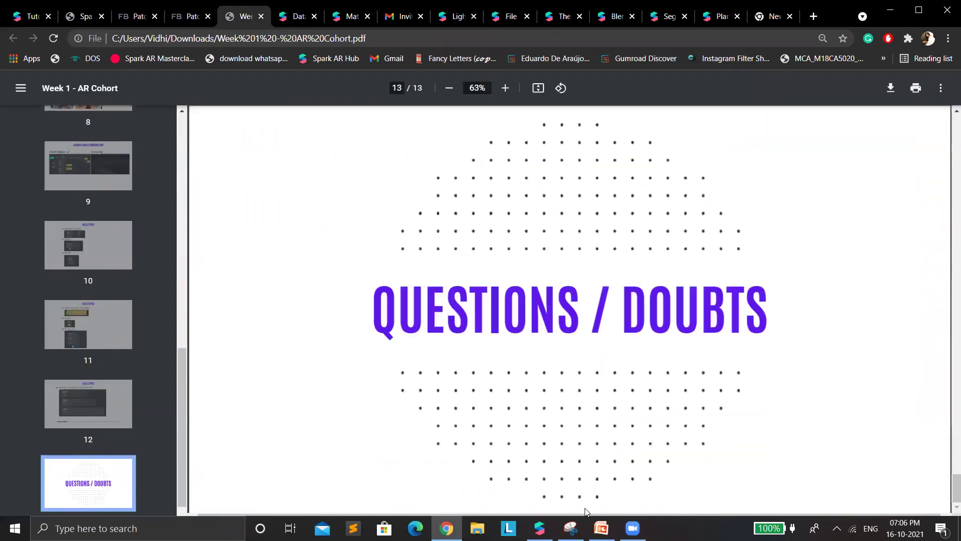